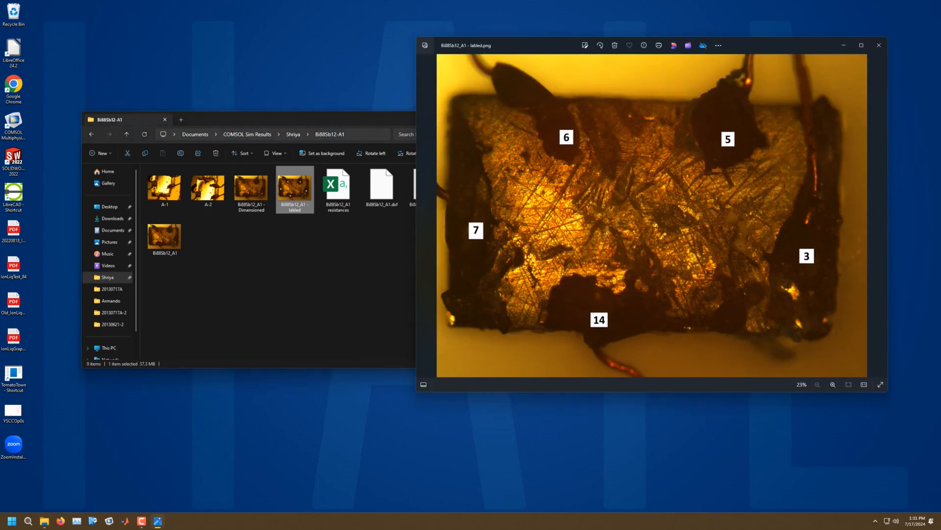
Step: Close the labelled photo, go up to the COMSOL Sim Results folder and look into the Bi88Sb12-A2I sample folder
left_click(879, 45)
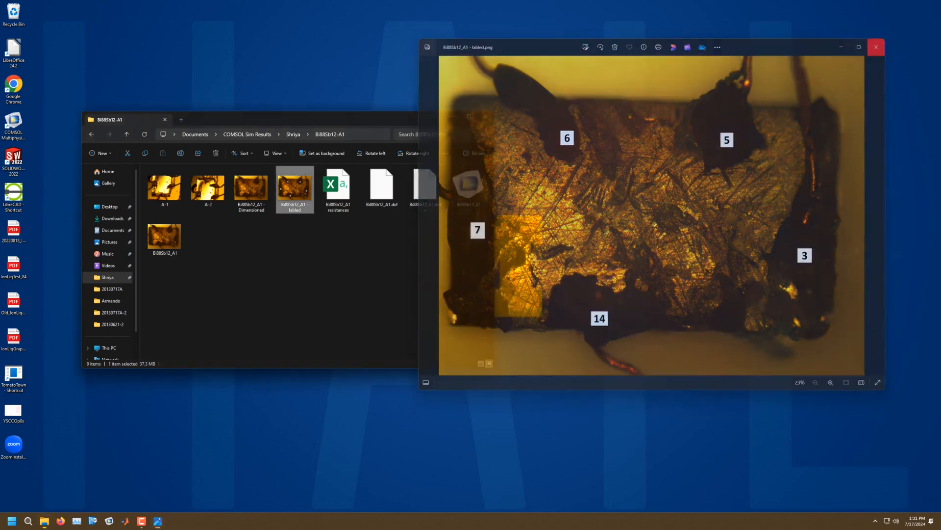
key("alt+Up")
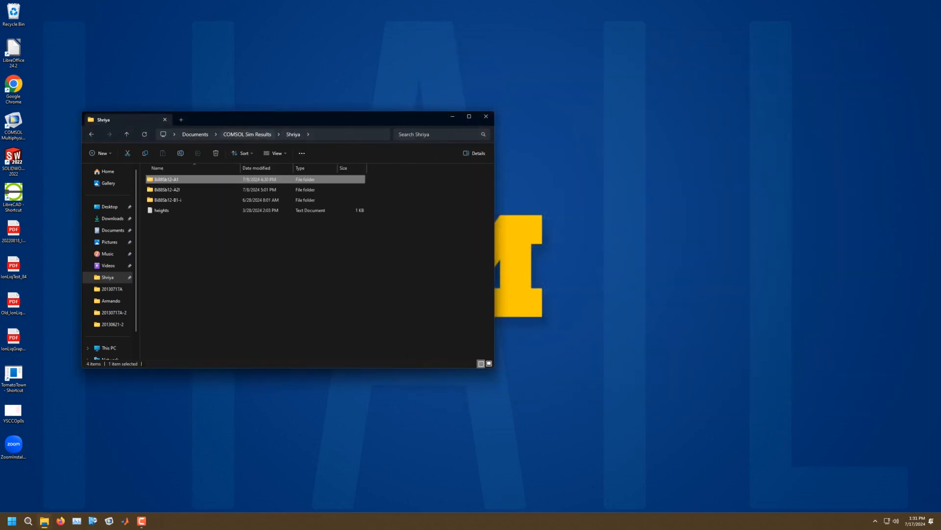
key("alt+Up")
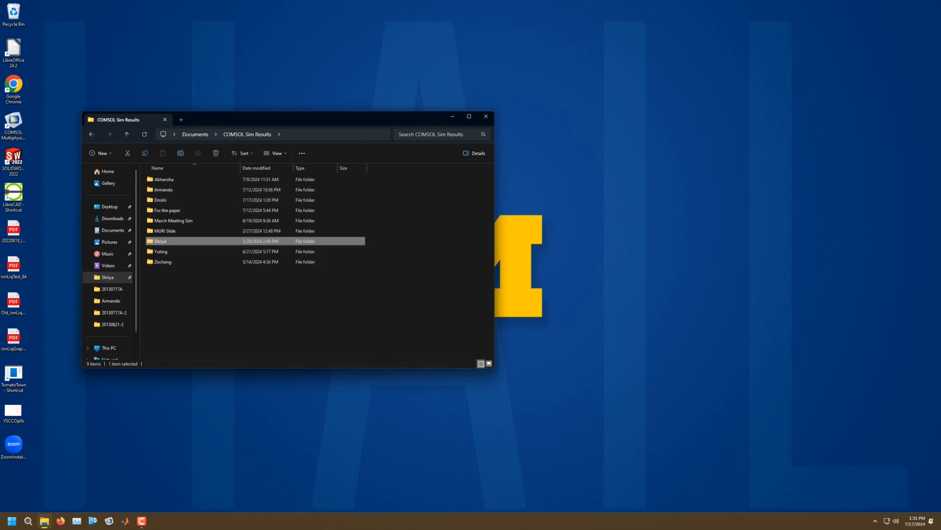
double_click(161, 241)
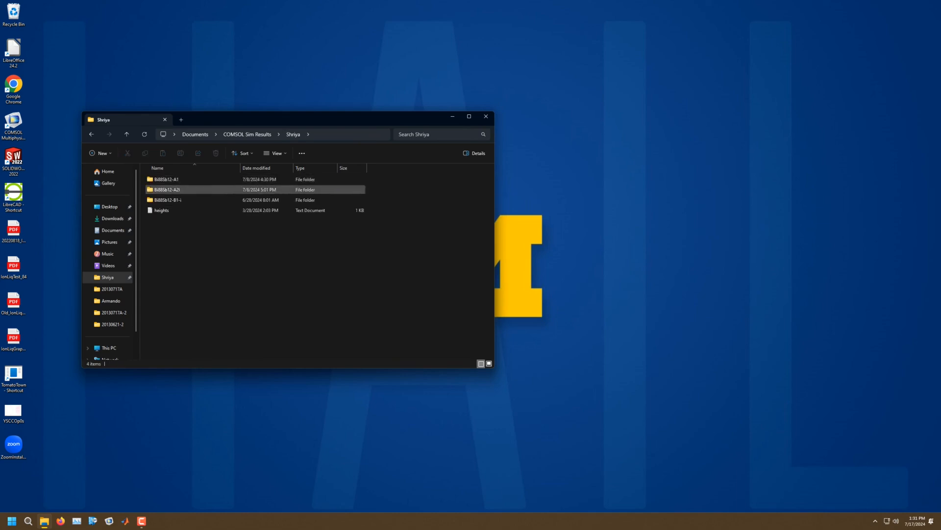
double_click(166, 190)
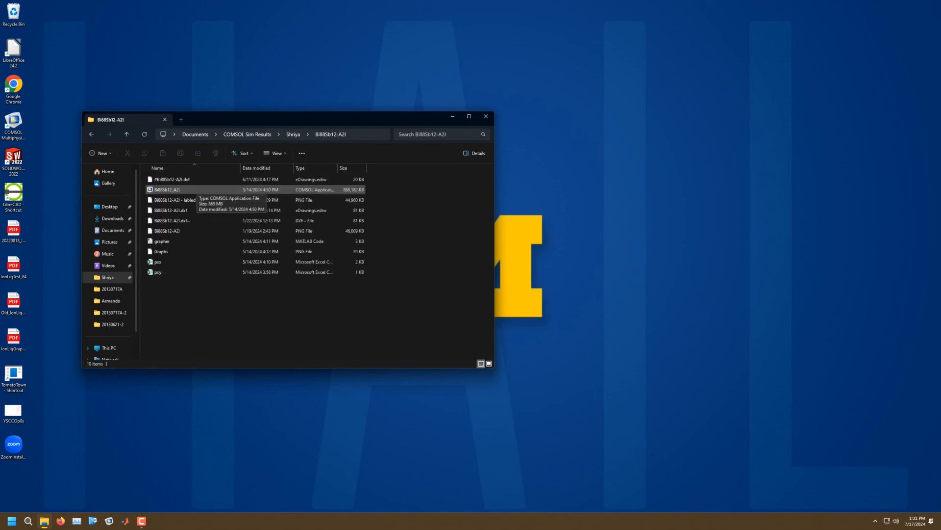
Step: View the photo "Bi88Sb12-B1-i contacts both" from the Bi88Sb12-B1-i sample folder and close it
key("alt+Left")
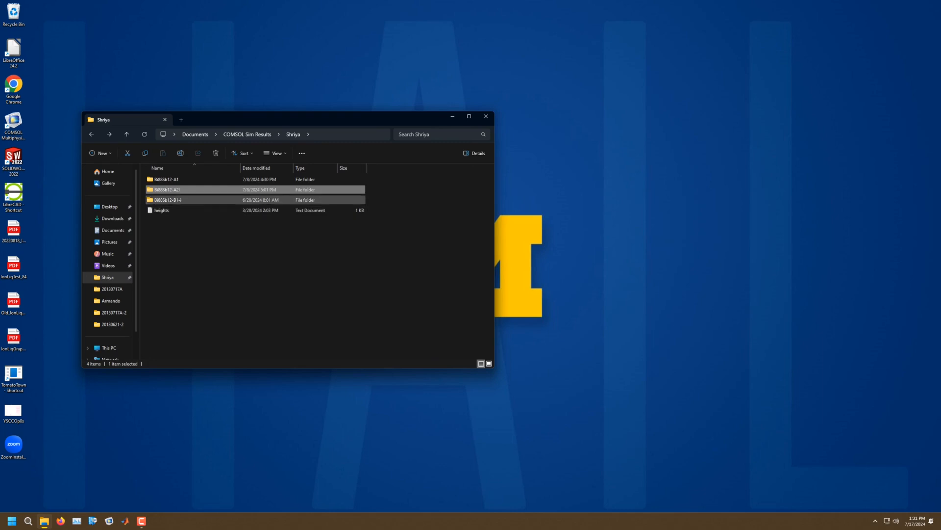
double_click(168, 200)
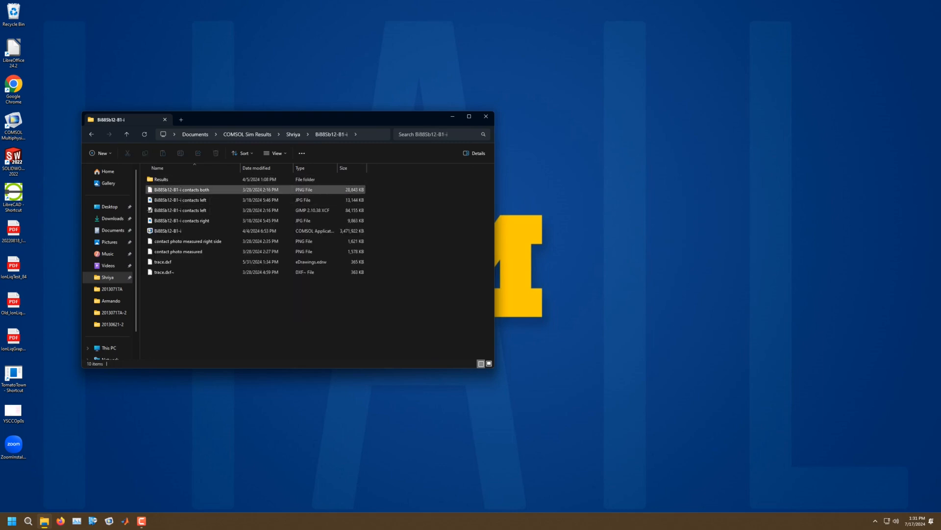
double_click(181, 189)
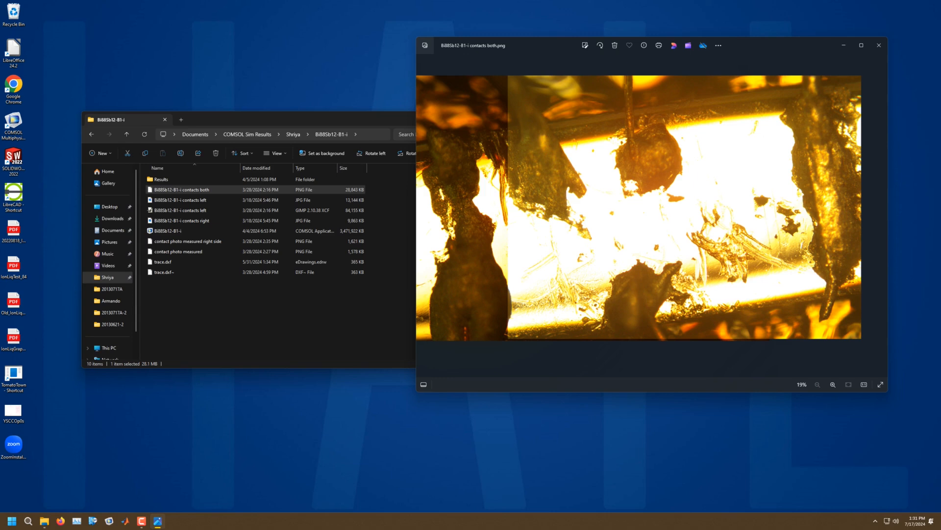
left_click_drag(544, 46, 503, 76)
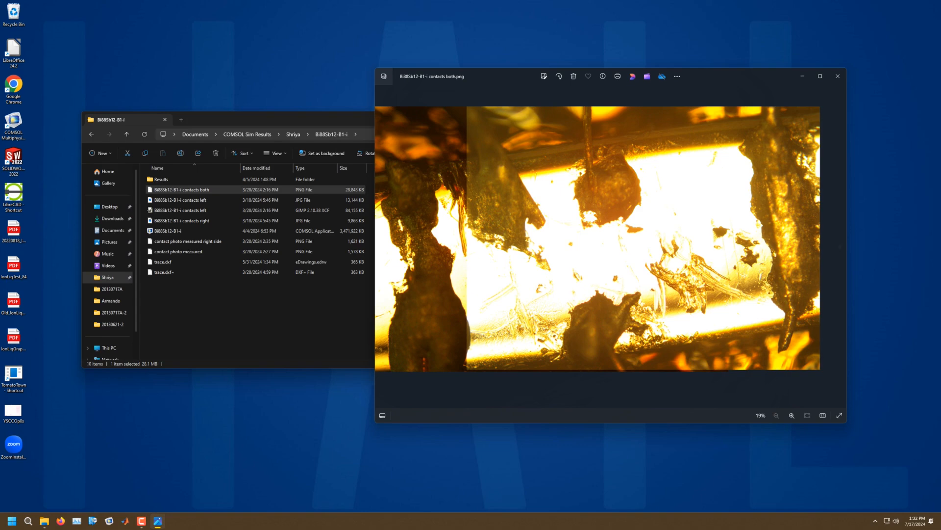
left_click_drag(784, 76, 824, 73)
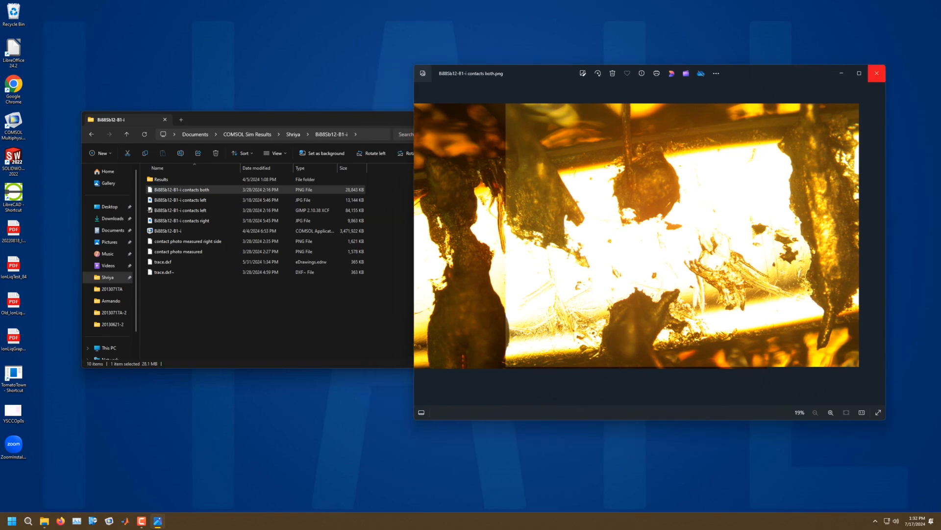
left_click(877, 74)
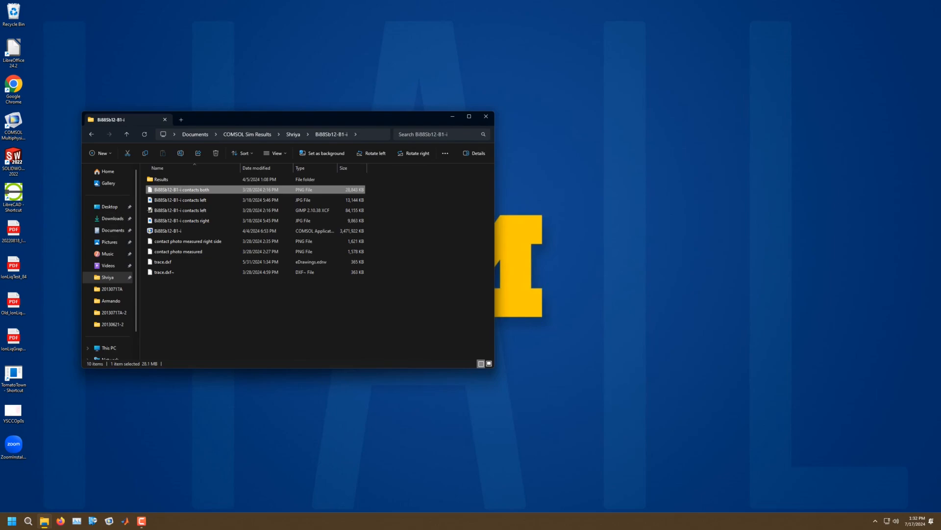
Step: Launch LibreCAD with an empty drawing
double_click(13, 192)
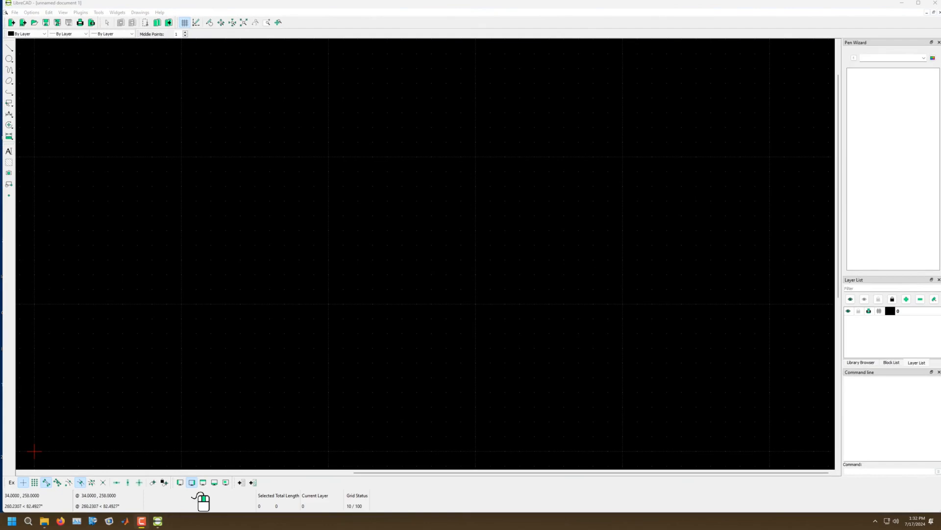
left_click(84, 69)
left_click(95, 72)
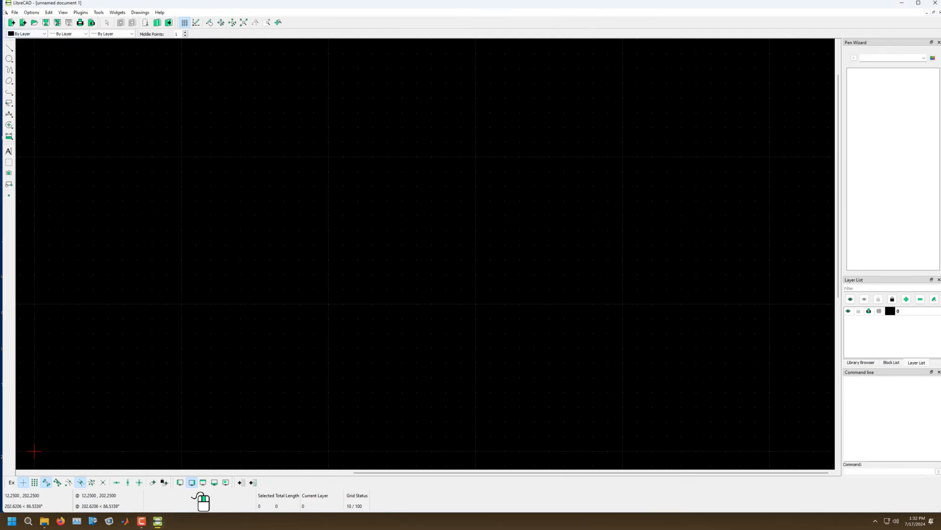
Step: Insert the image "Bi88Sb12-B1-i contacts both" from the COMSOL Sim Results folders with its reference point at 0,0
left_click(9, 173)
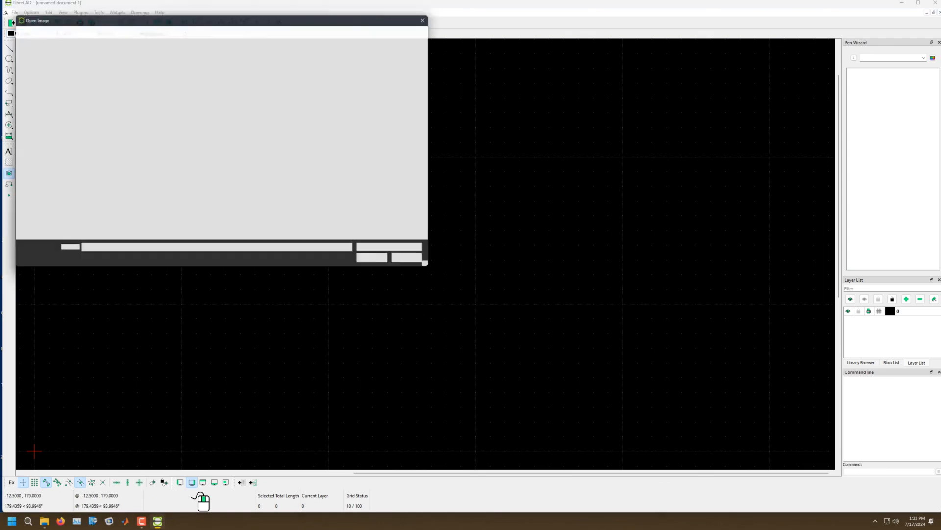
left_click(124, 29)
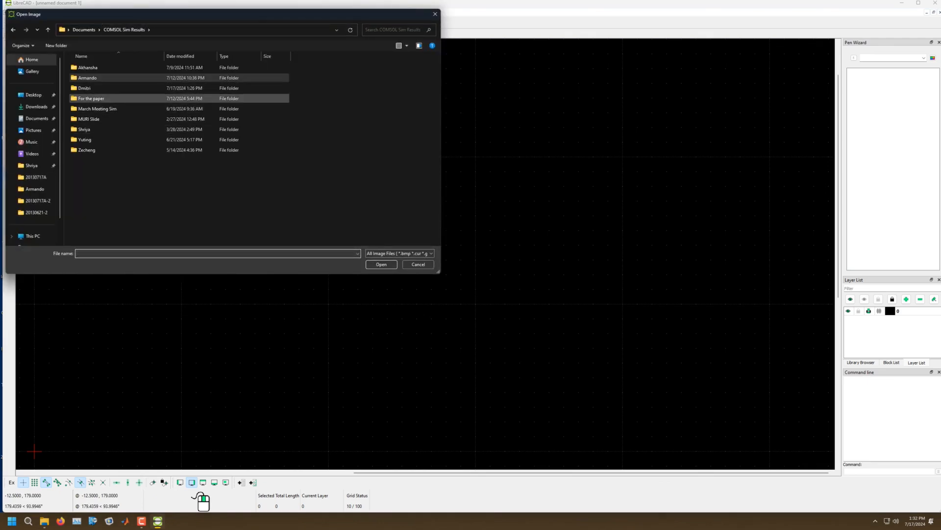
double_click(84, 129)
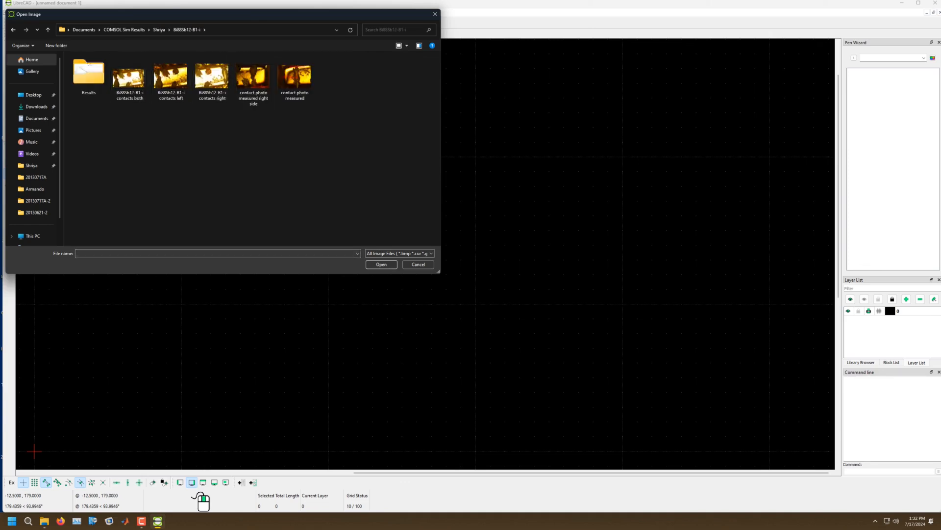
left_click(130, 78)
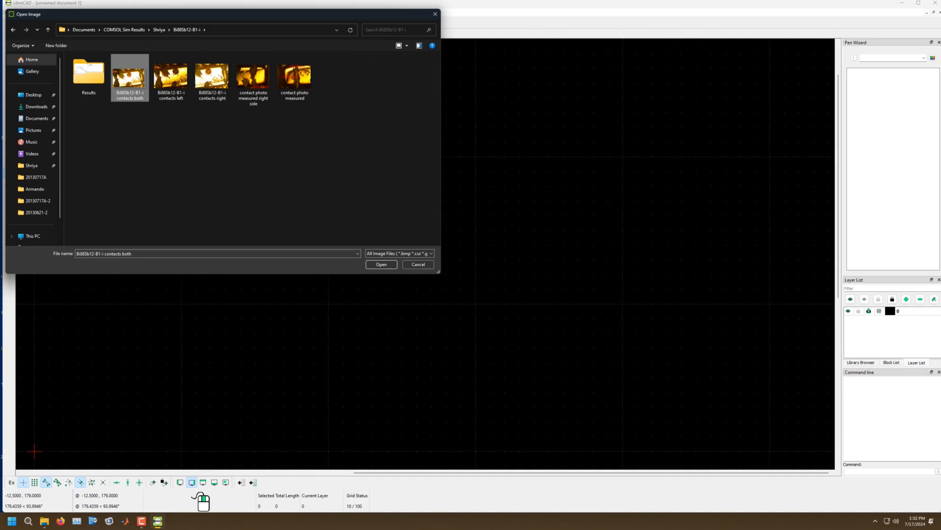
left_click(381, 264)
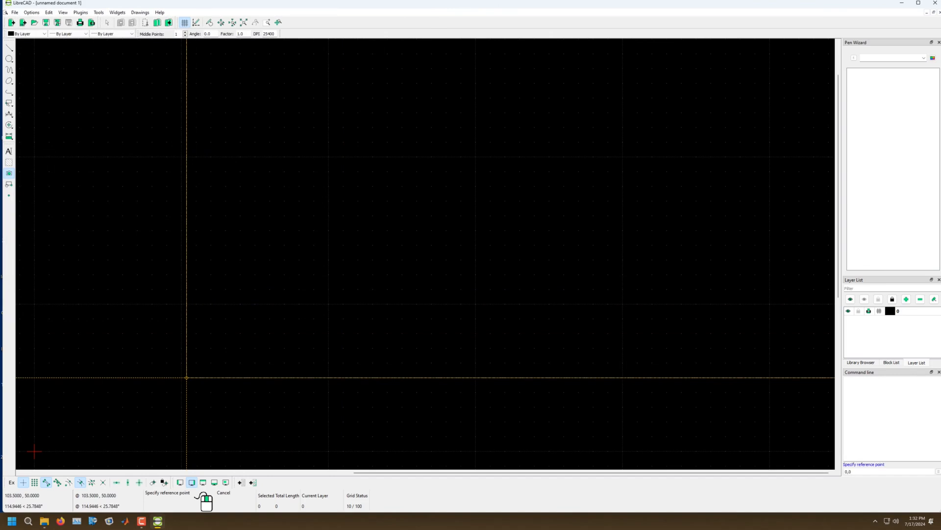
type("0,0")
key("Return")
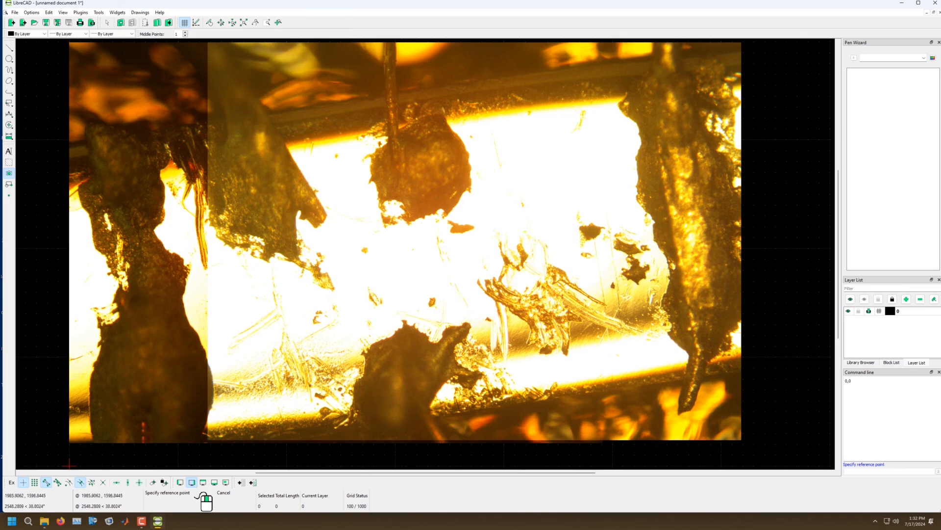
right_click(463, 296)
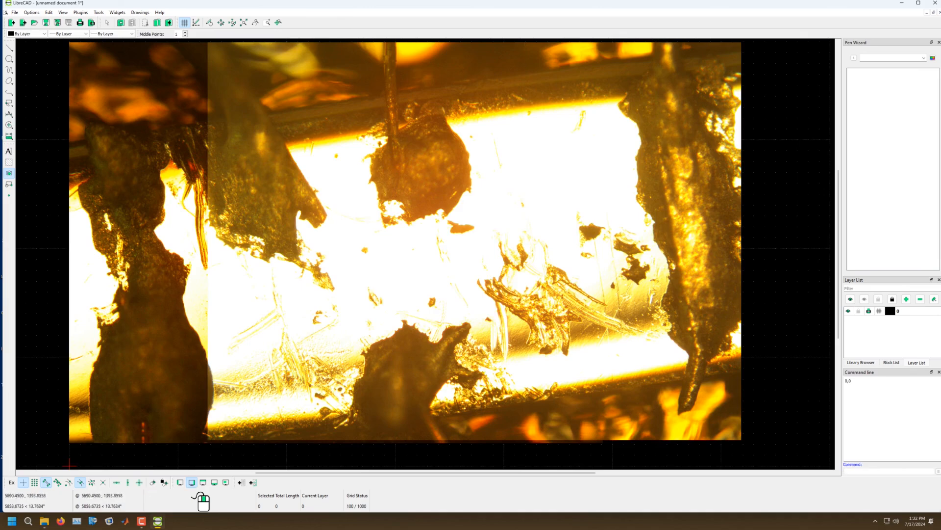
Step: Add two layers named "contacts" and "sample" with the default pen settings
scroll(470, 295, "down", 2)
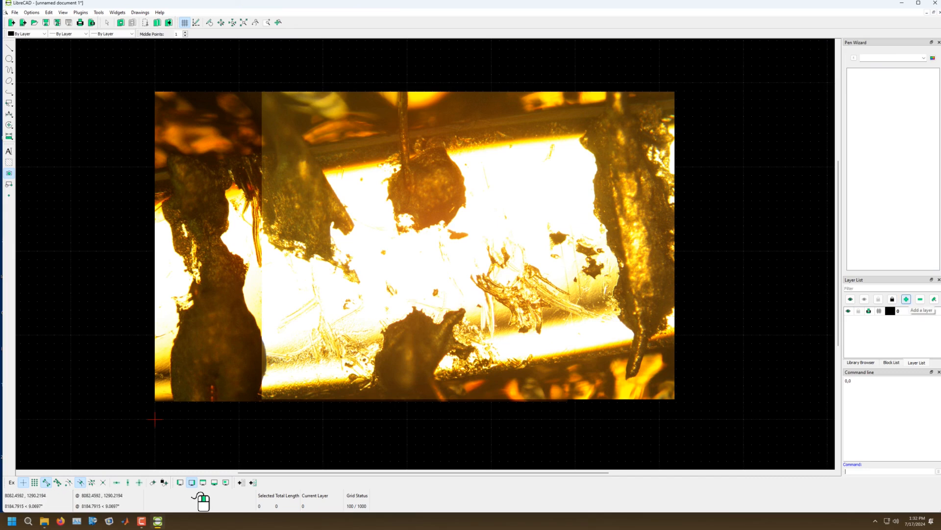
left_click(906, 300)
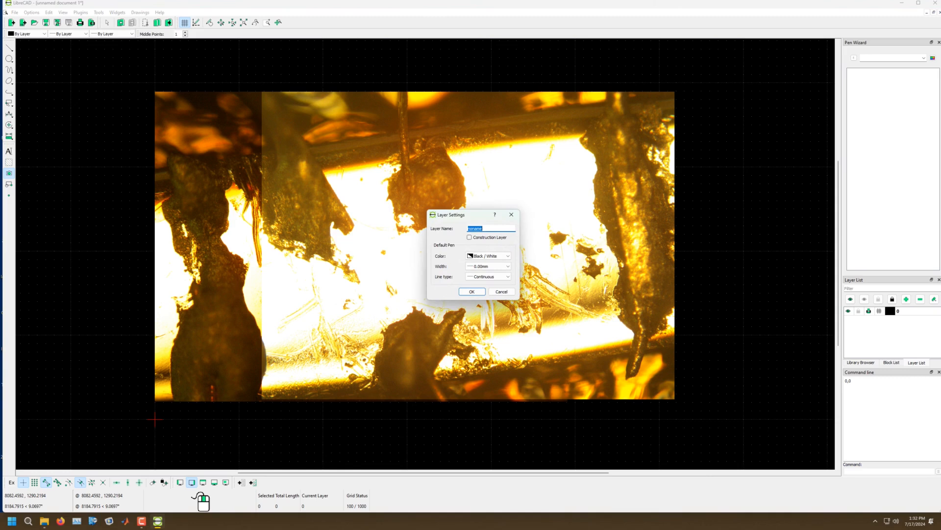
type("contacts")
key("Return")
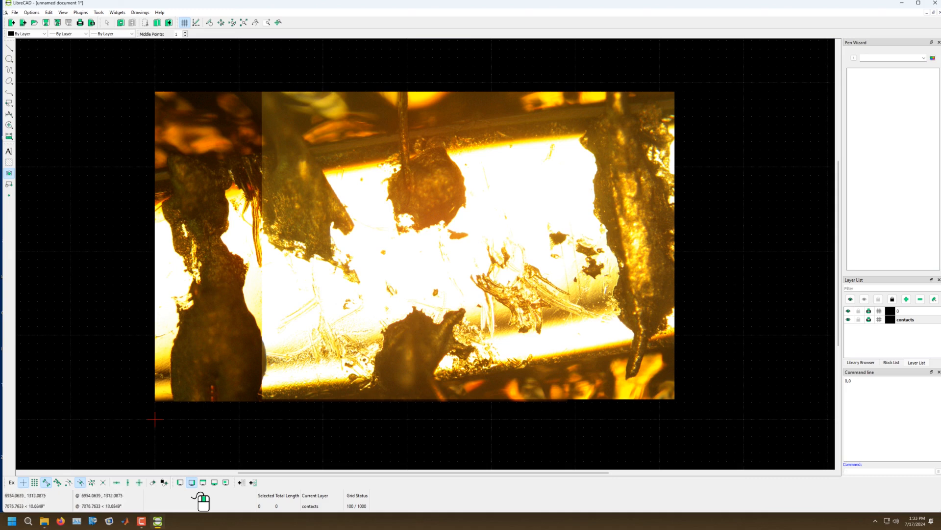
left_click(906, 299)
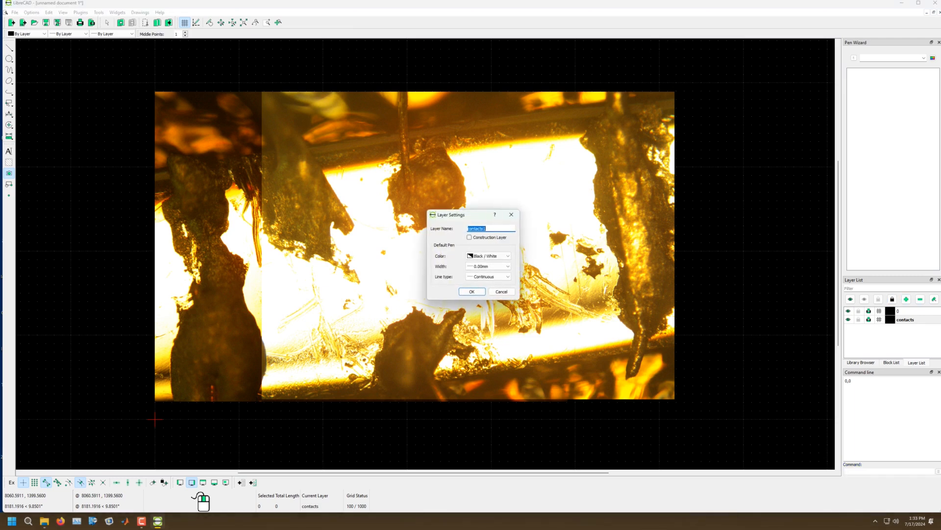
type("sample")
key("Return")
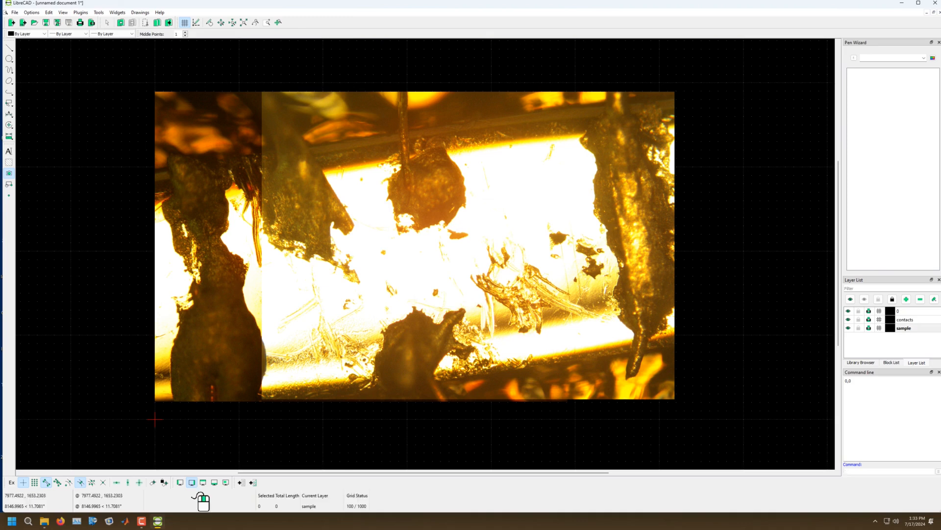
Step: Examine the sample's upper edge and the contacts along it in the inserted photo
scroll(513, 140, "up", 5)
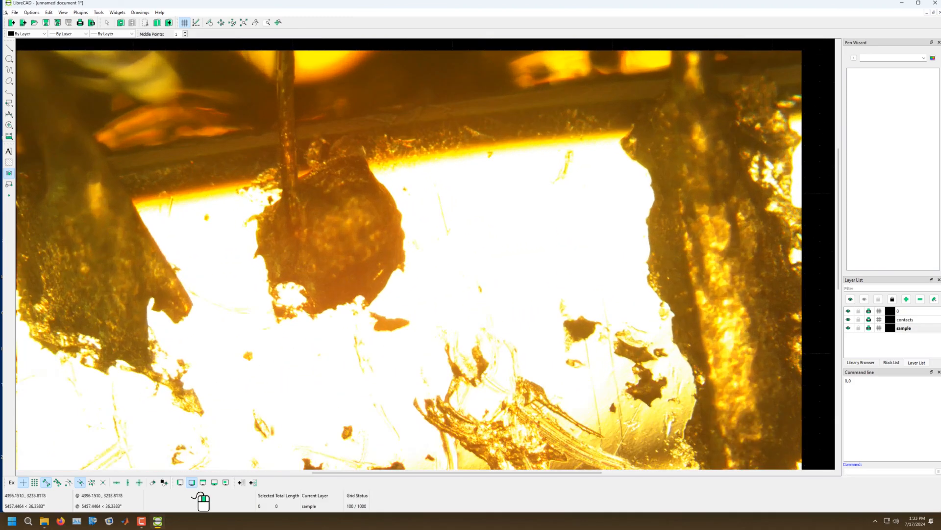
mouse_move(381, 167)
left_mouse_down()
mouse_move(398, 197)
mouse_move(391, 180)
left_mouse_up()
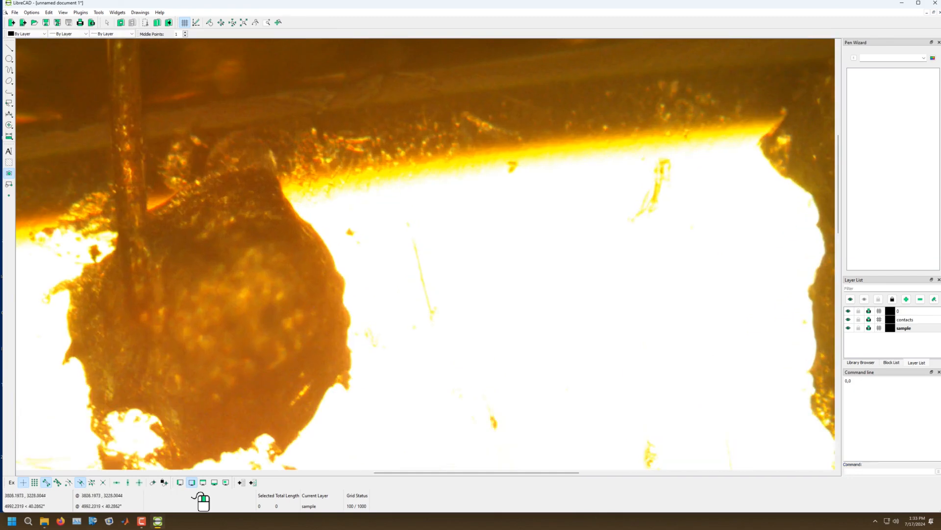
middle_click_drag(366, 164, 547, 228)
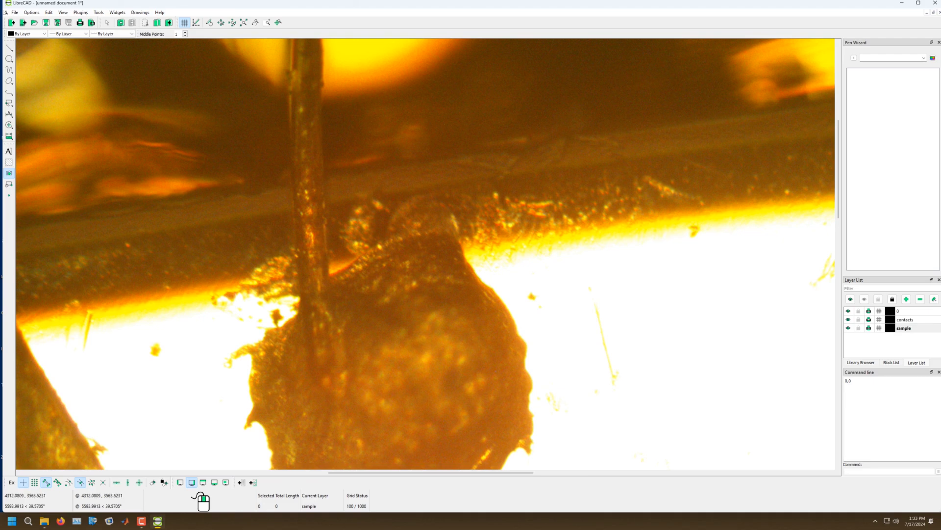
middle_click_drag(735, 147, 228, 184)
middle_click_drag(398, 300, 789, 291)
middle_click_drag(221, 196, 520, 183)
scroll(494, 204, "down", 6)
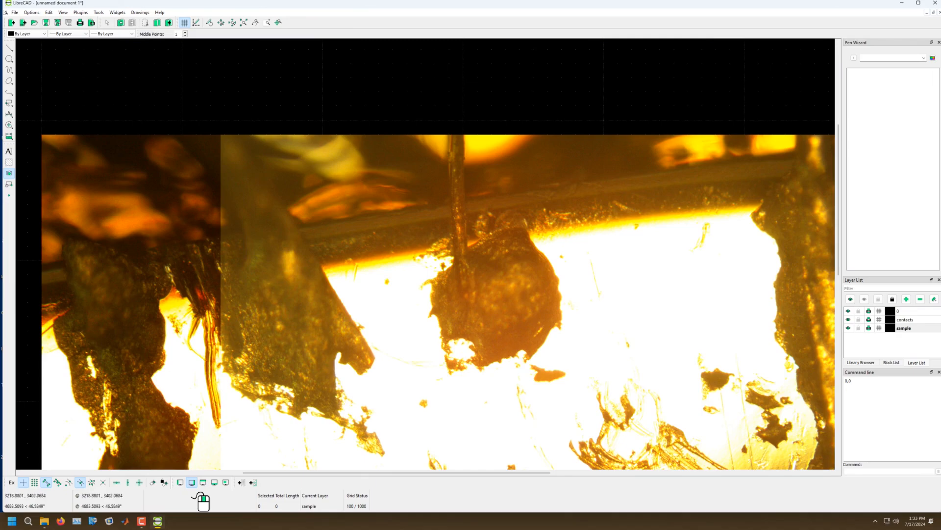
scroll(494, 204, "down", 6)
scroll(461, 299, "up", 6)
middle_click_drag(383, 248, 438, 236)
scroll(491, 278, "down", 6)
scroll(439, 233, "up", 2)
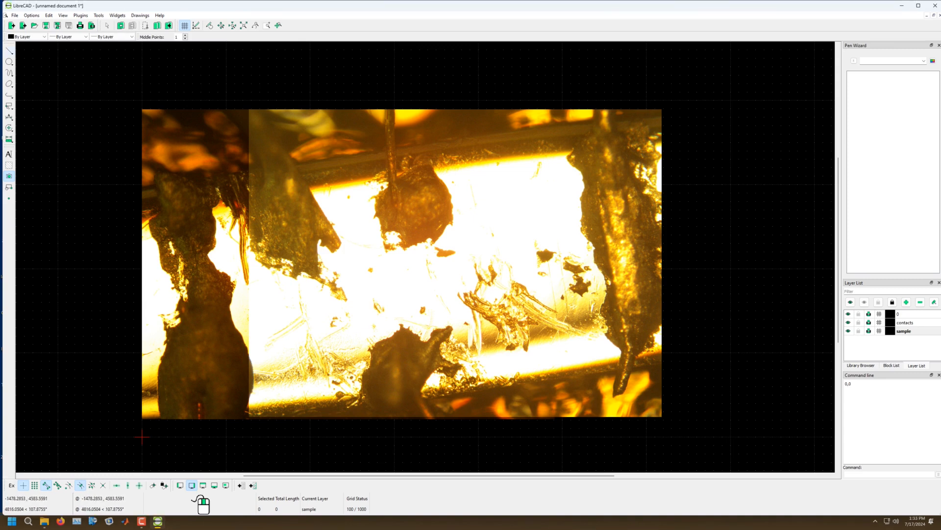
Step: Start a chained two-point line on the sample layer at the sample's upper edge, beside the upper-left contact, at about 2250, 3205
left_click(9, 51)
left_click(34, 51)
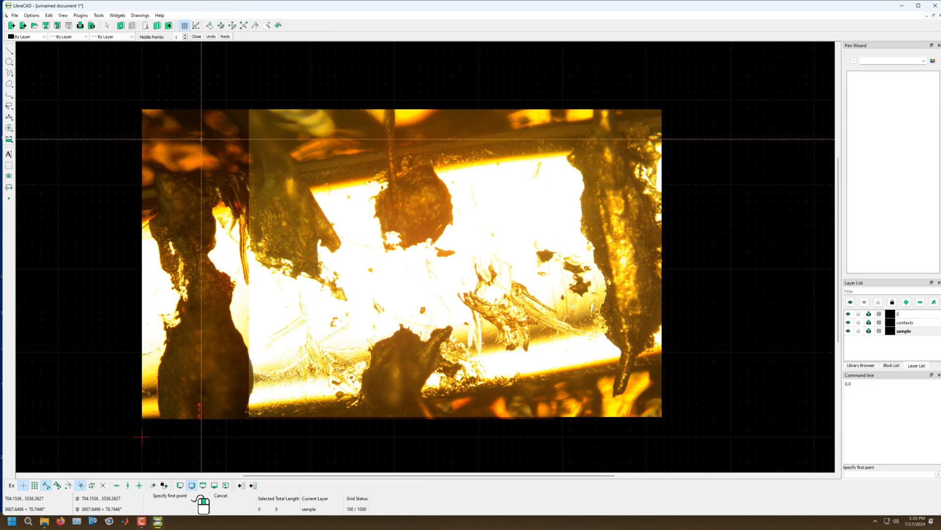
scroll(231, 167, "up", 4)
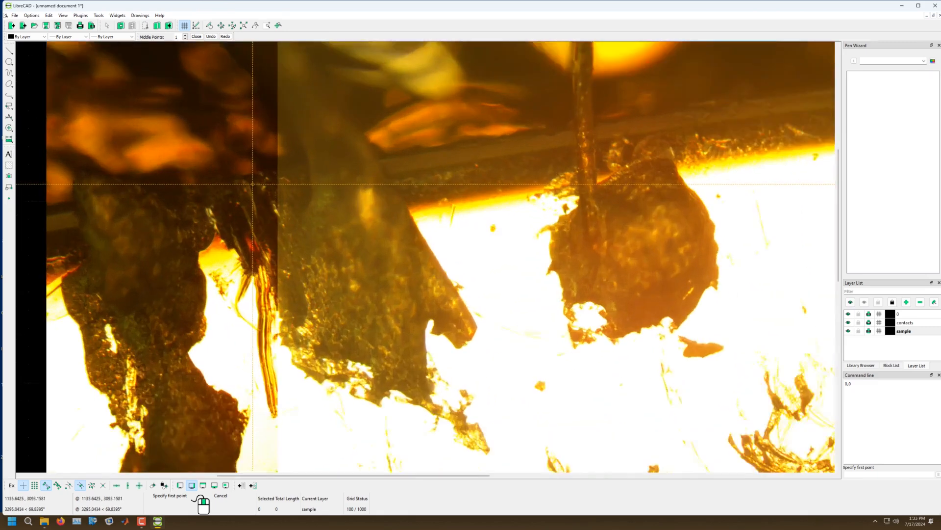
middle_click_drag(253, 184, 298, 202)
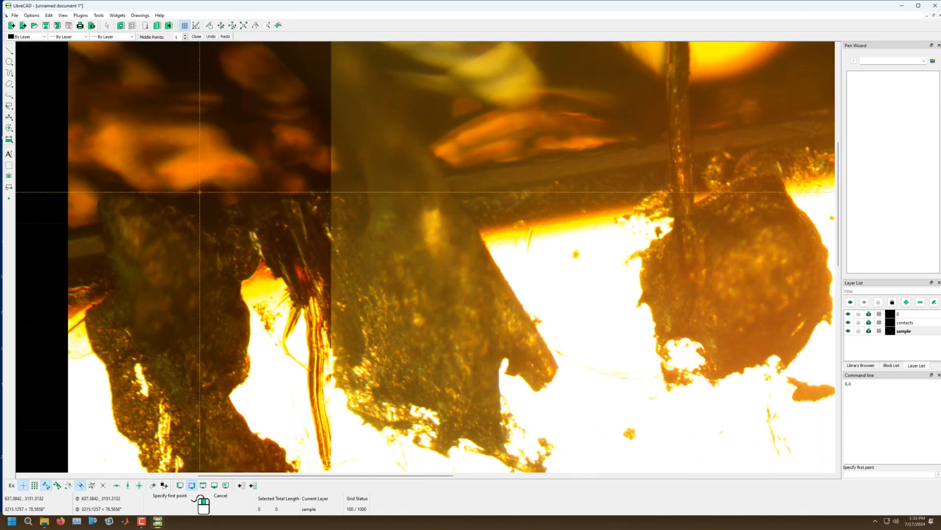
scroll(350, 240, "down", 5)
scroll(651, 161, "up", 6)
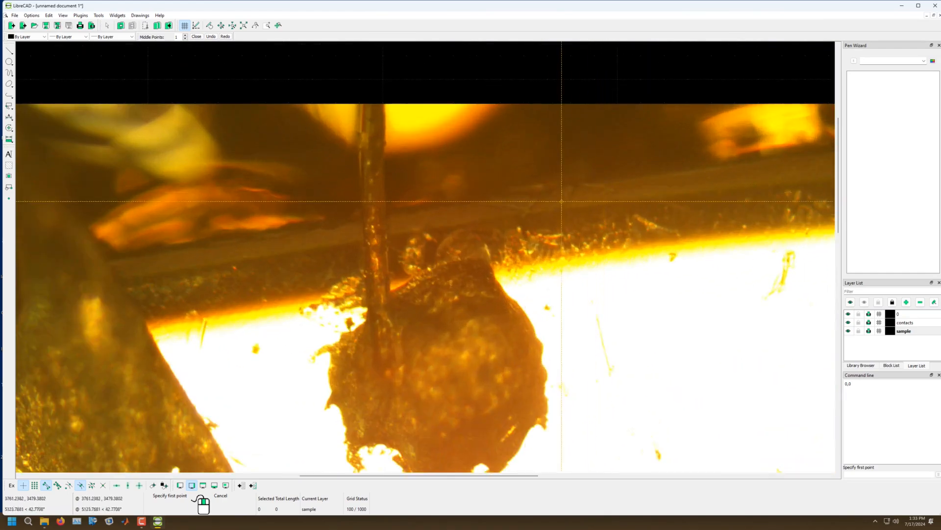
scroll(259, 258, "up", 4)
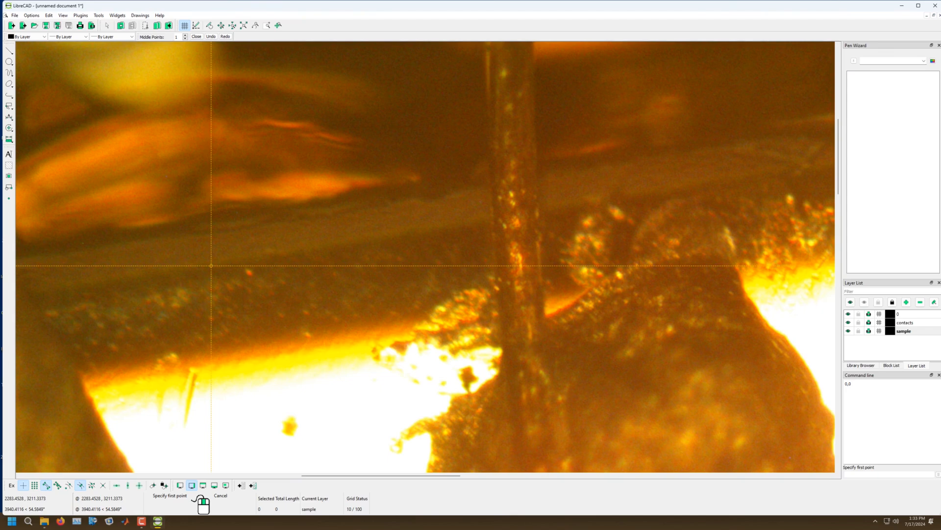
left_click(198, 268)
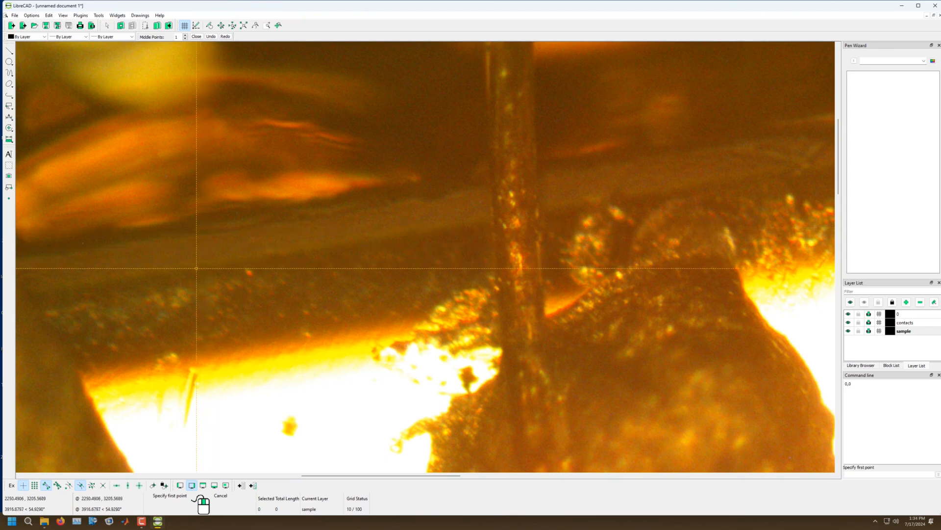
Step: Trace the sample's upper edge with a line segment from the start point past the thin wire of the round upper contact
scroll(171, 297, "down", 4)
scroll(170, 299, "down", 6)
scroll(192, 296, "up", 4)
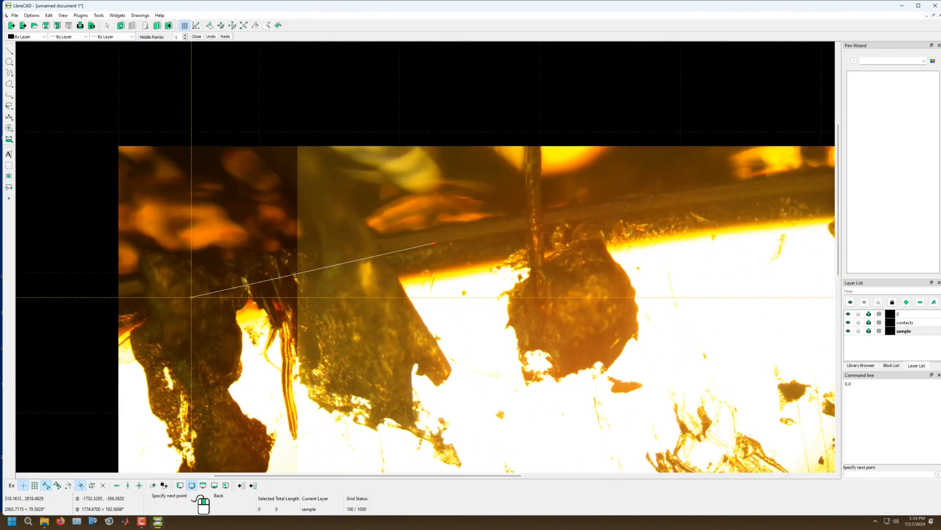
scroll(192, 297, "down", 5)
scroll(575, 247, "up", 3)
scroll(576, 247, "up", 6)
scroll(473, 260, "down", 7)
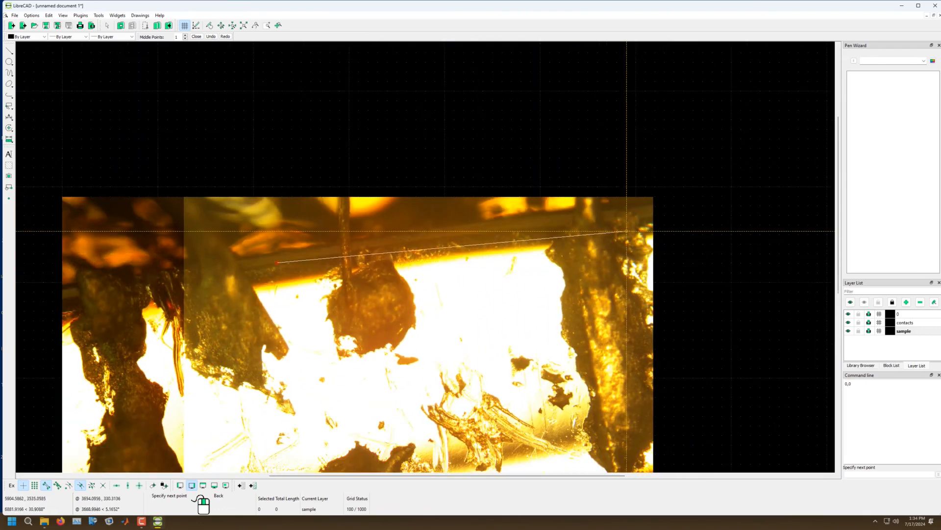
scroll(667, 233, "up", 6)
scroll(507, 247, "up", 6)
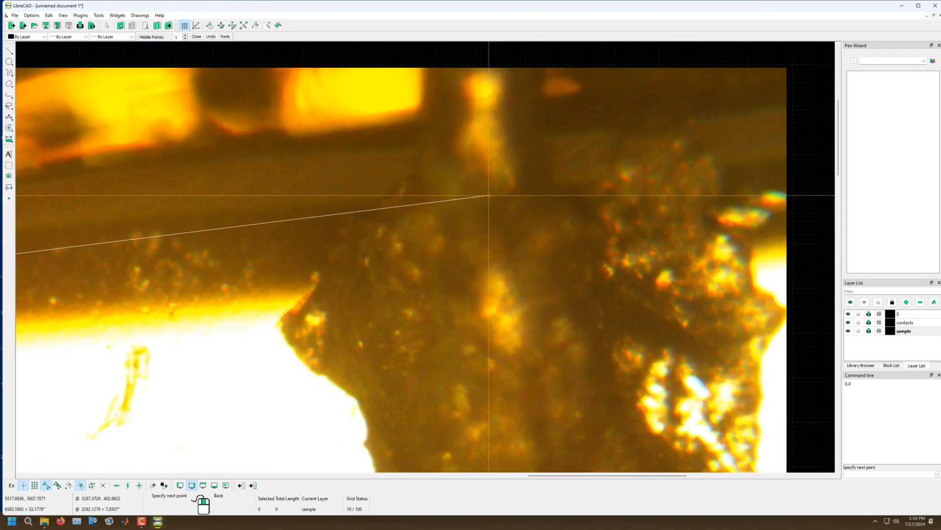
scroll(491, 199, "down", 1)
scroll(181, 197, "down", 3)
scroll(164, 215, "up", 4)
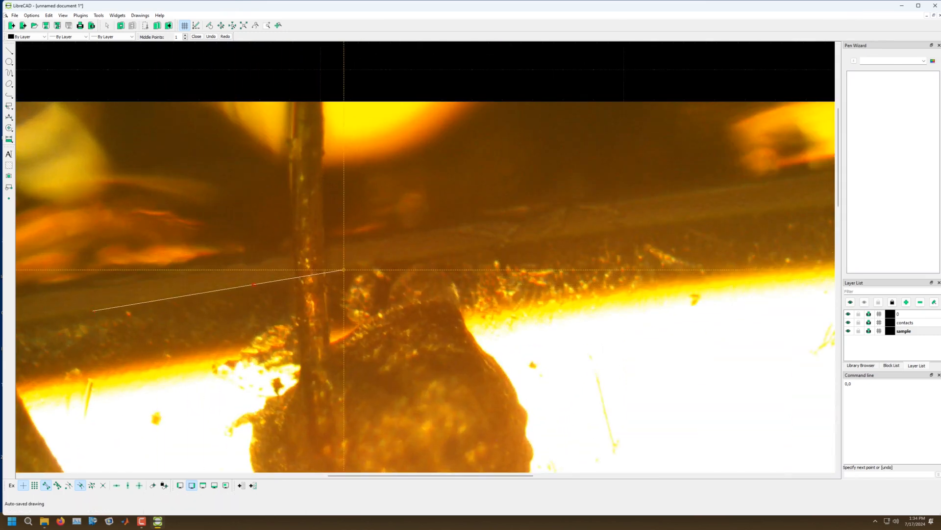
left_click(344, 270)
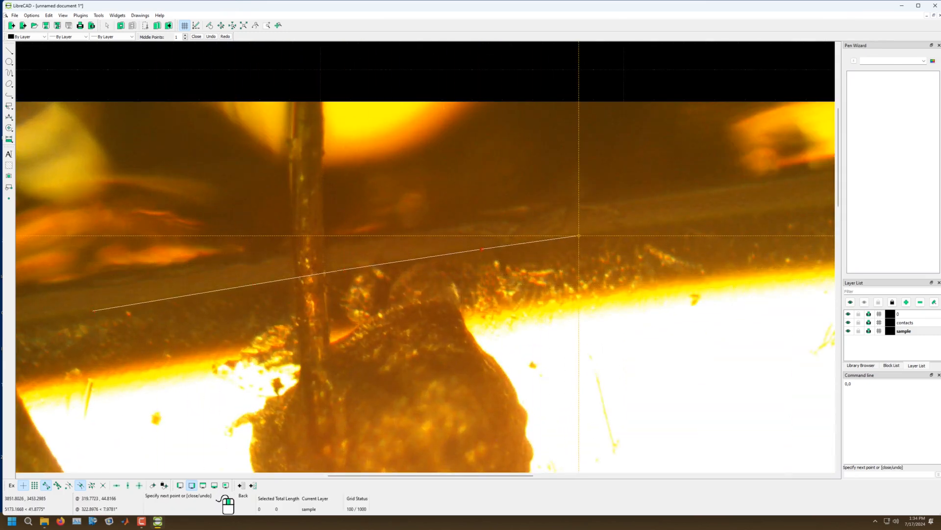
Step: Continue tracing the upper edge in short segments to the sample's upper-right corner under the right contact, at about 5510, 3604
scroll(691, 221, "down", 6)
scroll(767, 212, "up", 6)
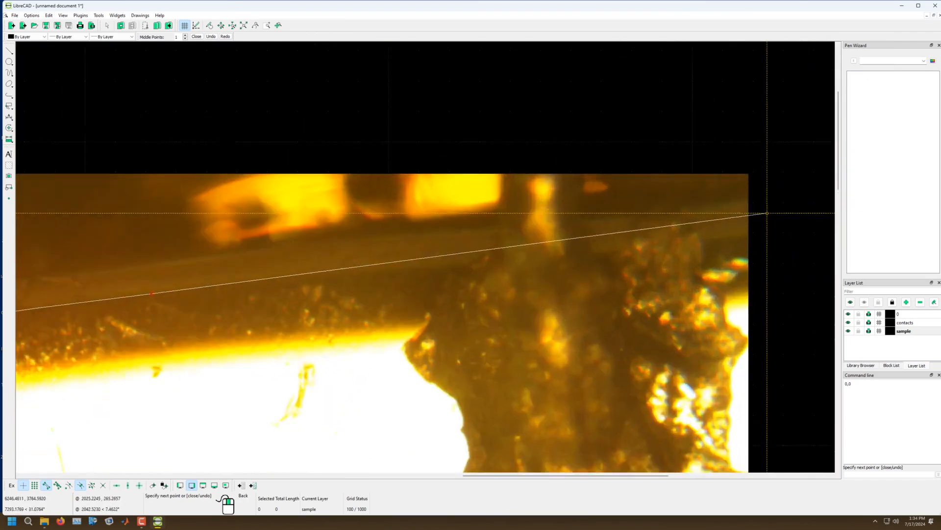
scroll(294, 274, "up", 6)
scroll(179, 287, "down", 7)
scroll(343, 277, "up", 3)
scroll(568, 257, "down", 2)
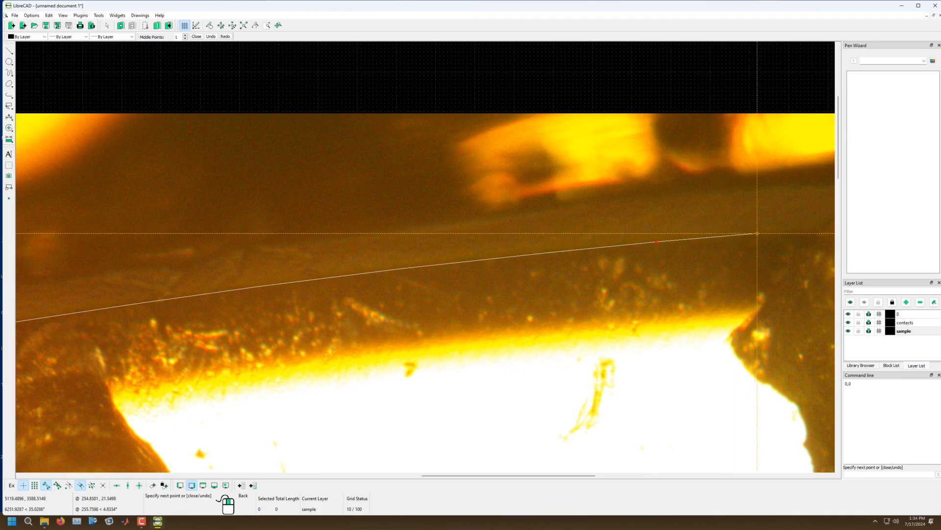
scroll(647, 246, "down", 5)
scroll(637, 250, "up", 5)
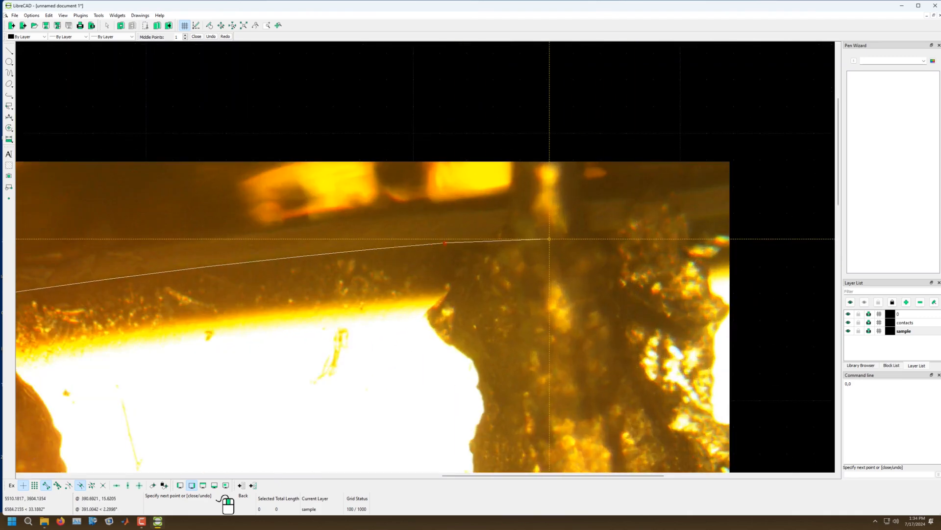
left_click(550, 239)
Step: Draw the sample's right edge down through the right contact to the lower-right corner at about 5982, 844
scroll(549, 239, "down", 10)
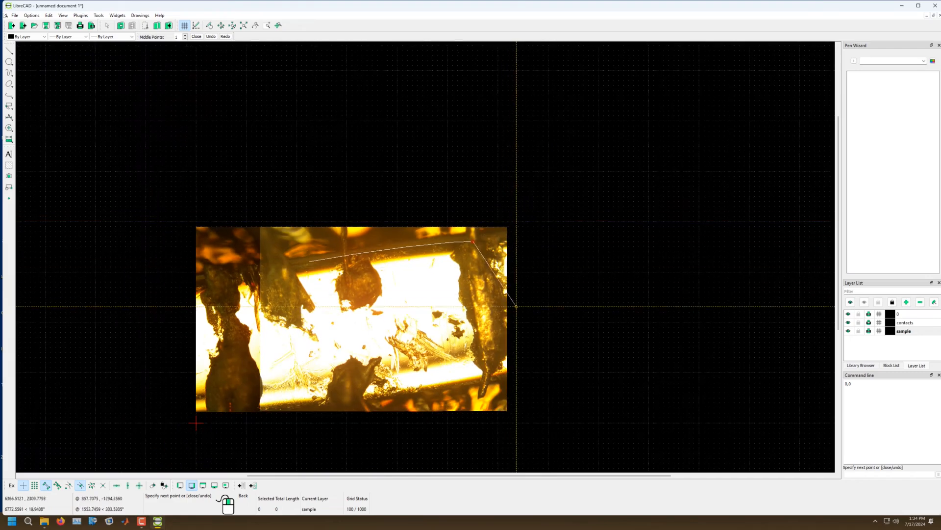
scroll(521, 375, "up", 6)
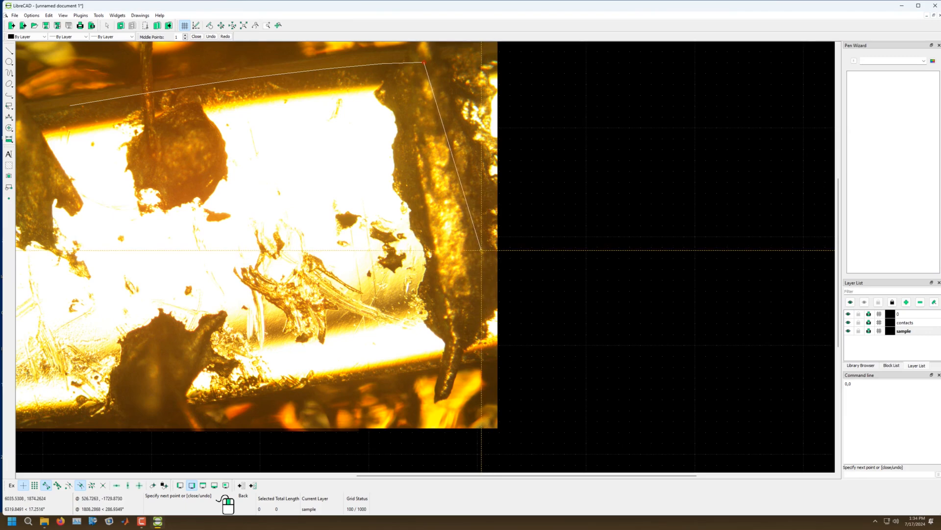
scroll(466, 378, "up", 4)
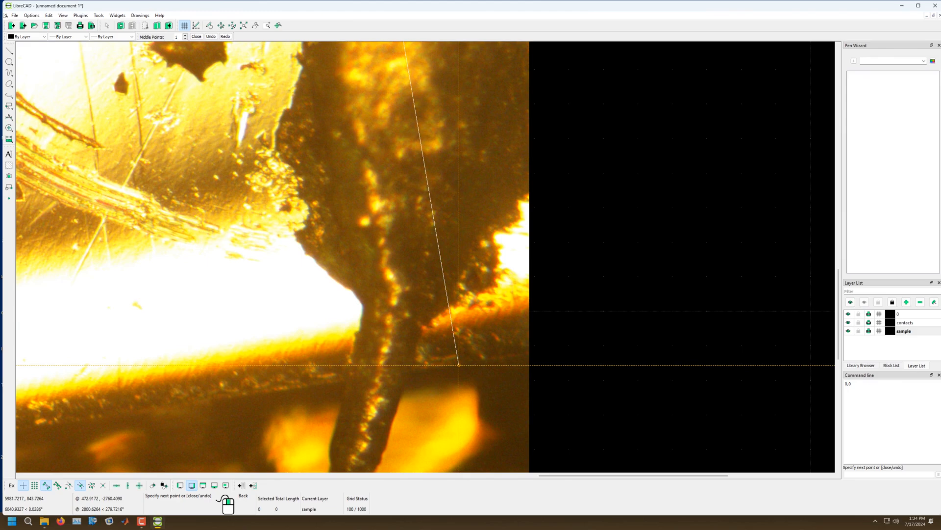
left_click(460, 364)
Step: Trace the sample's lower edge leftward in short segments, passing beneath the lower middle contact, to about 2185, 264
scroll(466, 363, "down", 5)
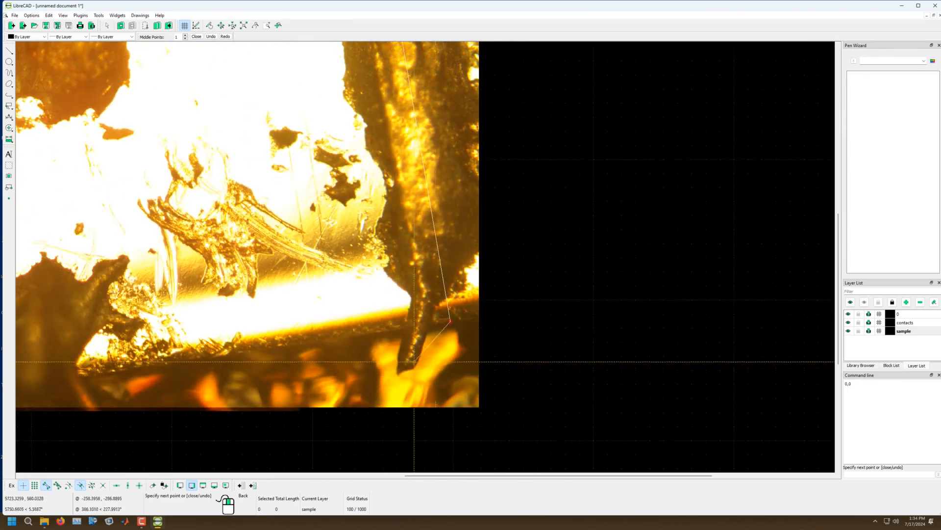
scroll(413, 363, "up", 5)
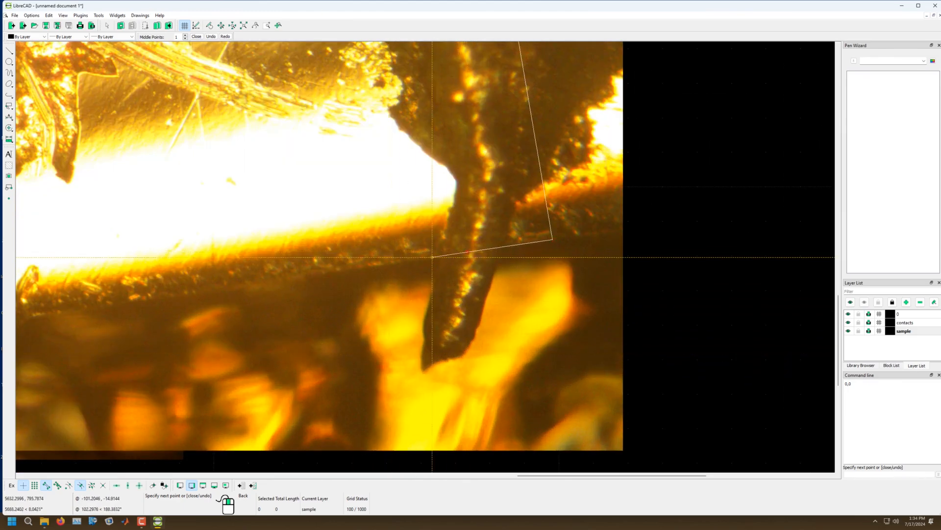
scroll(297, 300, "up", 3)
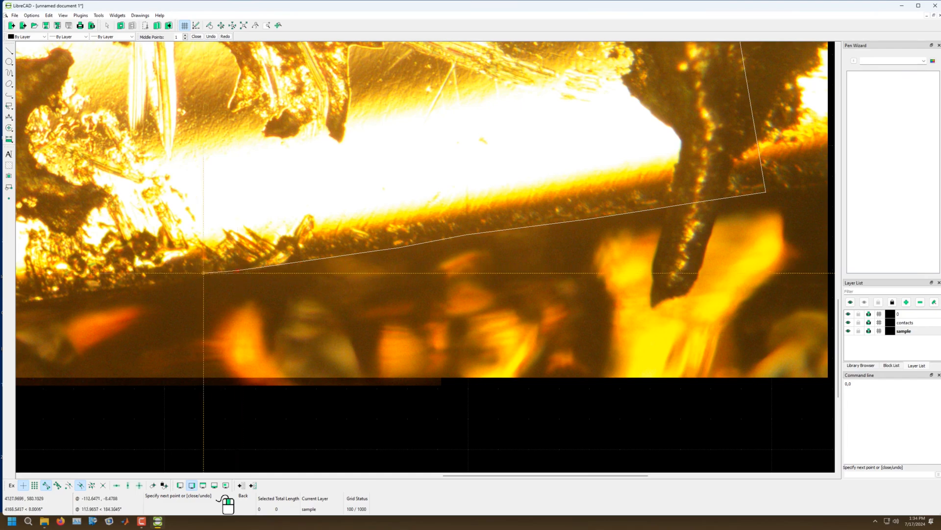
scroll(188, 281, "down", 2)
scroll(306, 279, "up", 2)
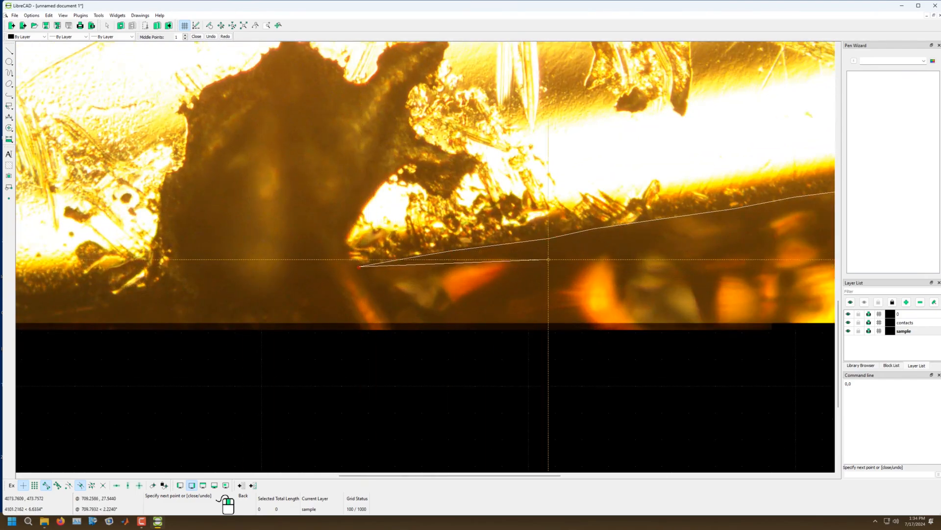
scroll(346, 270, "down", 2)
scroll(406, 272, "up", 4)
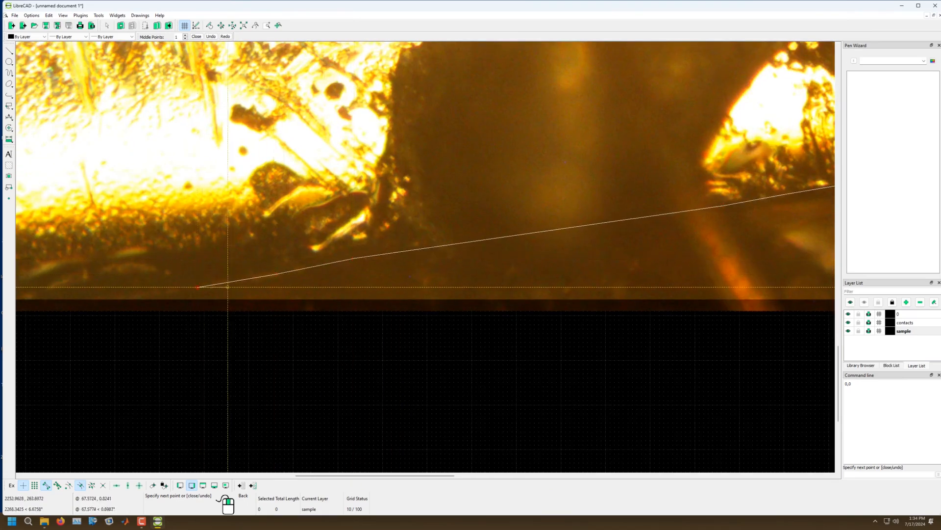
Step: Extend the lower edge beyond the photo's bottom to the sample's lower-left corner at about 743, 109
scroll(613, 280, "down", 3)
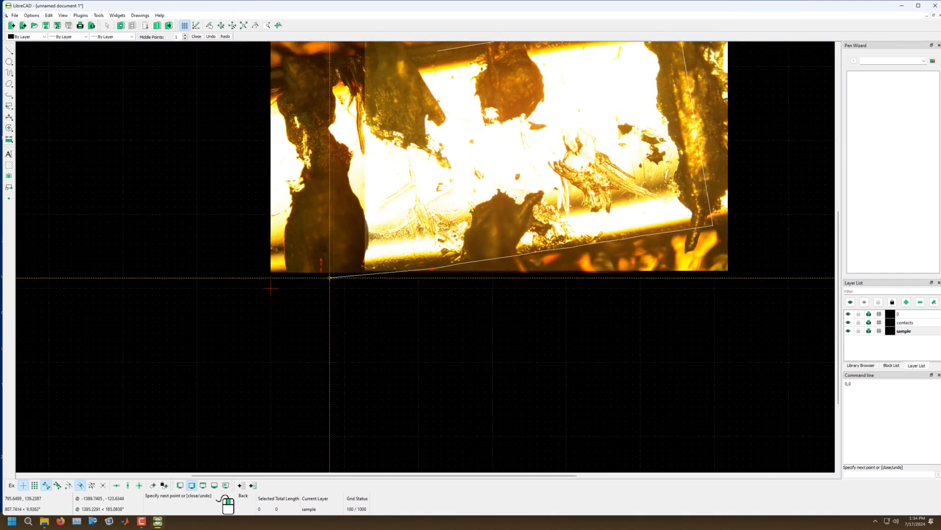
scroll(271, 288, "up", 3)
scroll(502, 276, "up", 3)
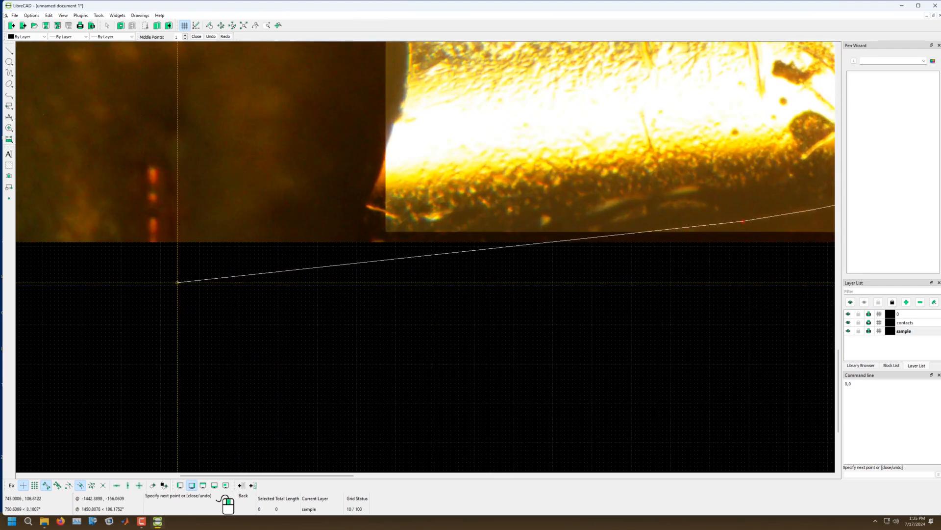
left_click(179, 283)
Step: Draw the sample's left edge up through the left contact to the upper-left corner at about 438, 2882
scroll(180, 283, "down", 4)
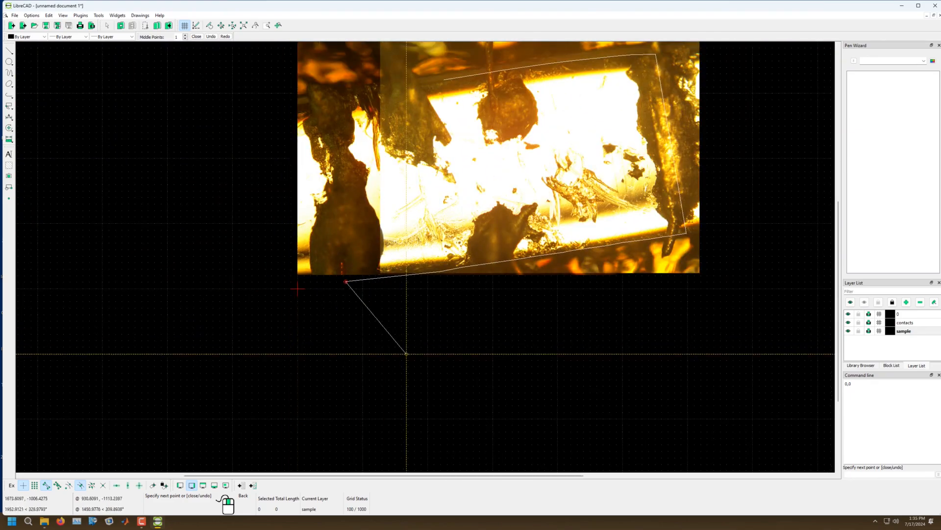
scroll(307, 54, "up", 7)
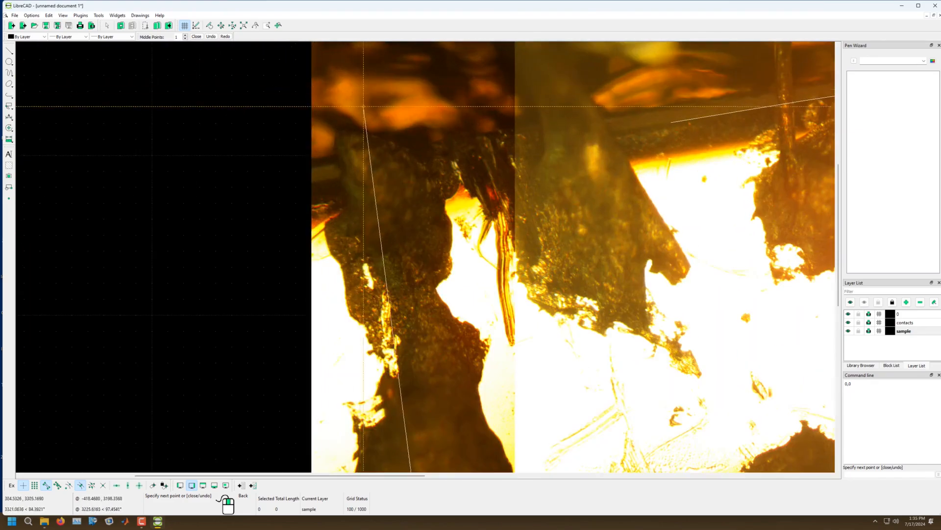
scroll(408, 226, "down", 2)
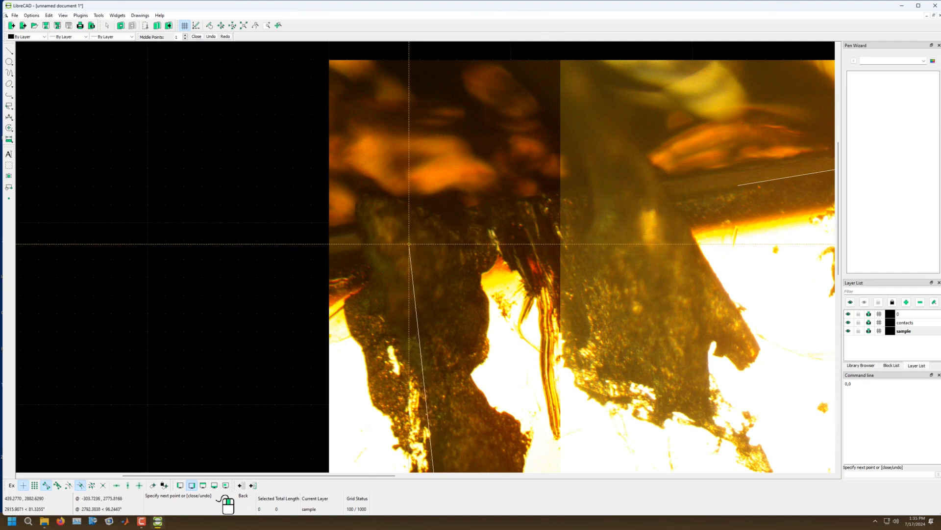
left_click(409, 244)
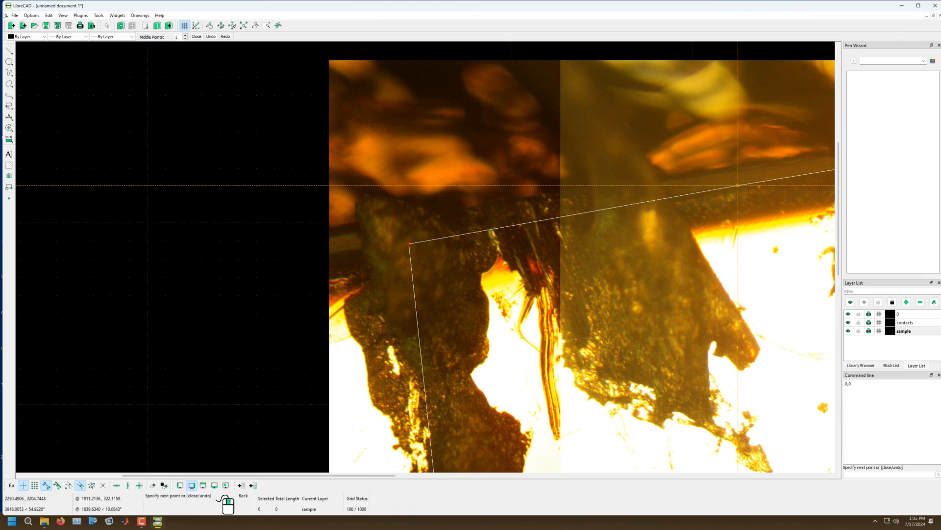
Step: Close the sample outline by joining the upper-left corner to the first line's start point, and end the line command
scroll(738, 186, "up", 6)
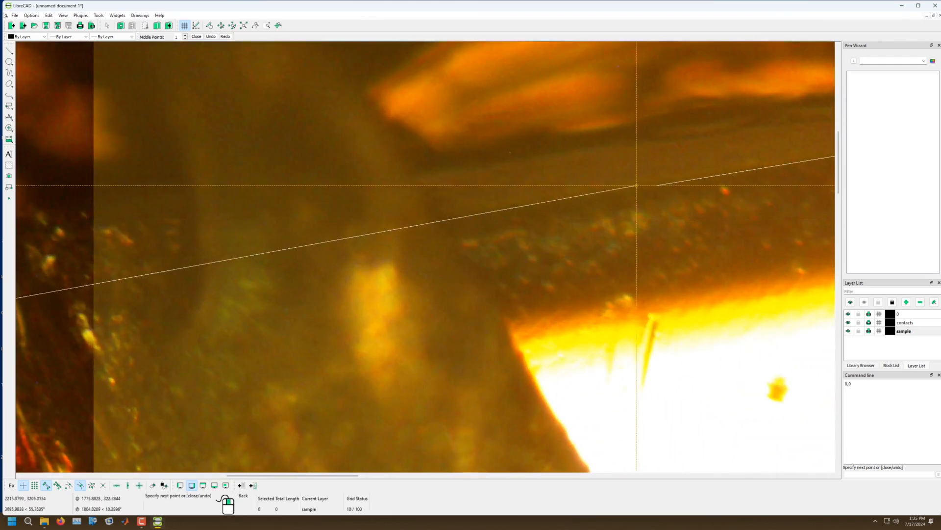
left_click(657, 185)
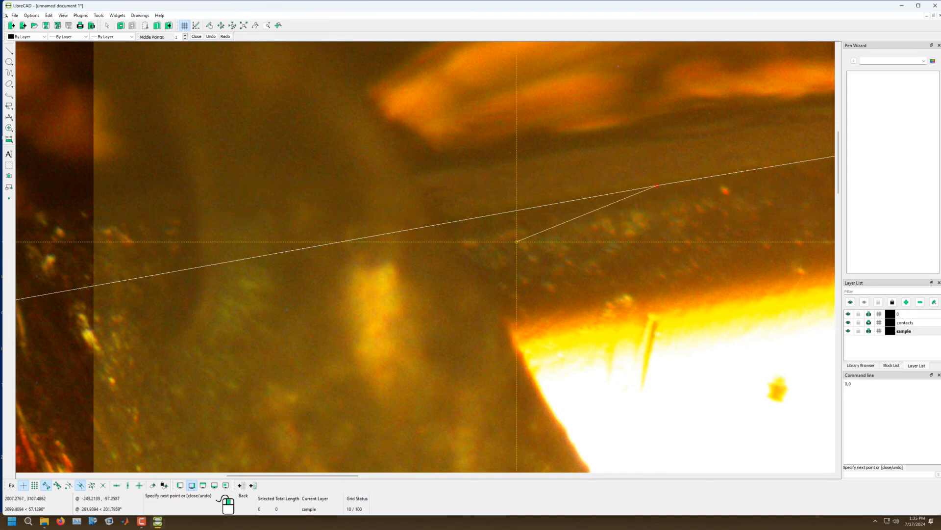
key("Escape")
scroll(458, 276, "down", 10)
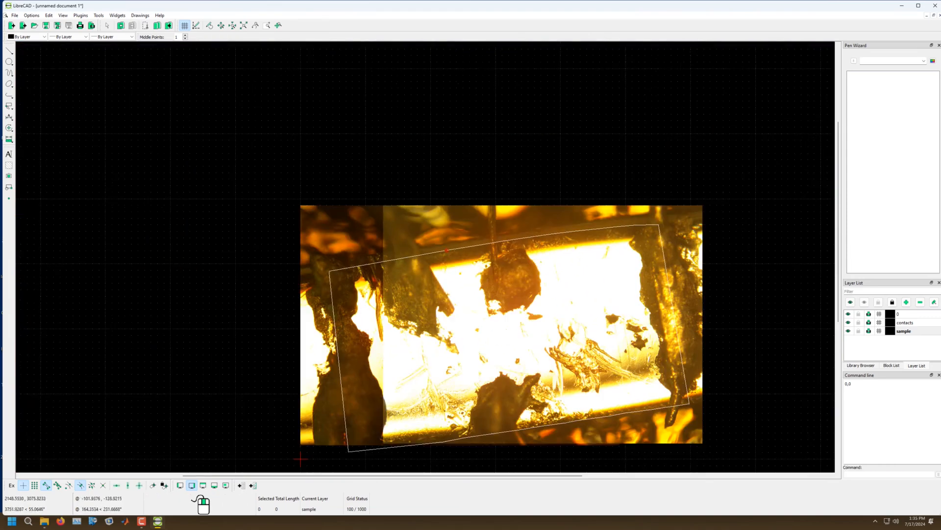
scroll(497, 327, "up", 3)
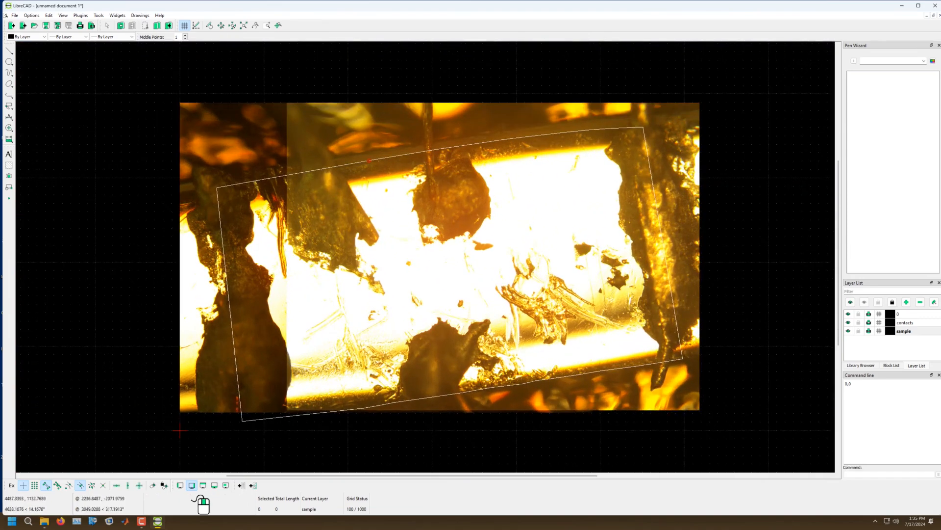
scroll(470, 293, "down", 3)
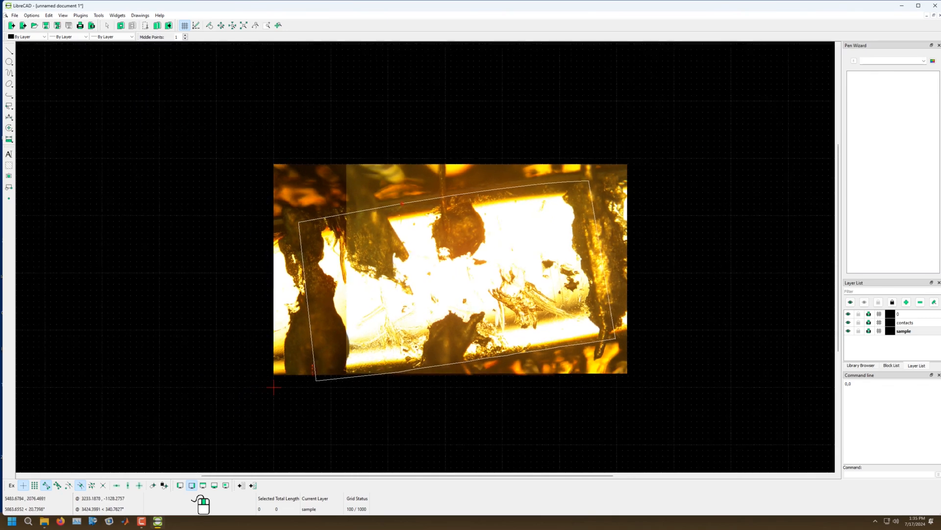
scroll(490, 220, "up", 5)
scroll(463, 250, "down", 3)
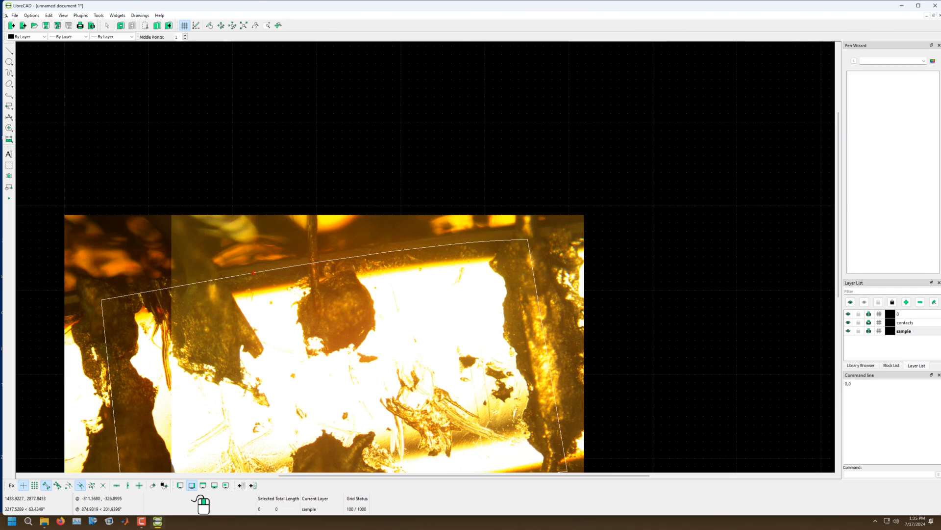
scroll(261, 407, "down", 4)
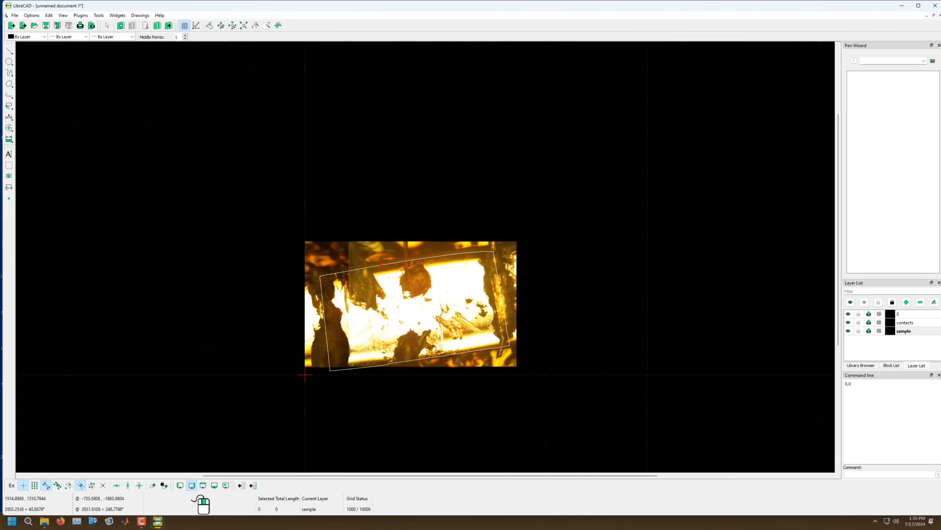
Step: Make the contacts layer current and examine where the contacts meet the sample outline
scroll(261, 407, "up", 3)
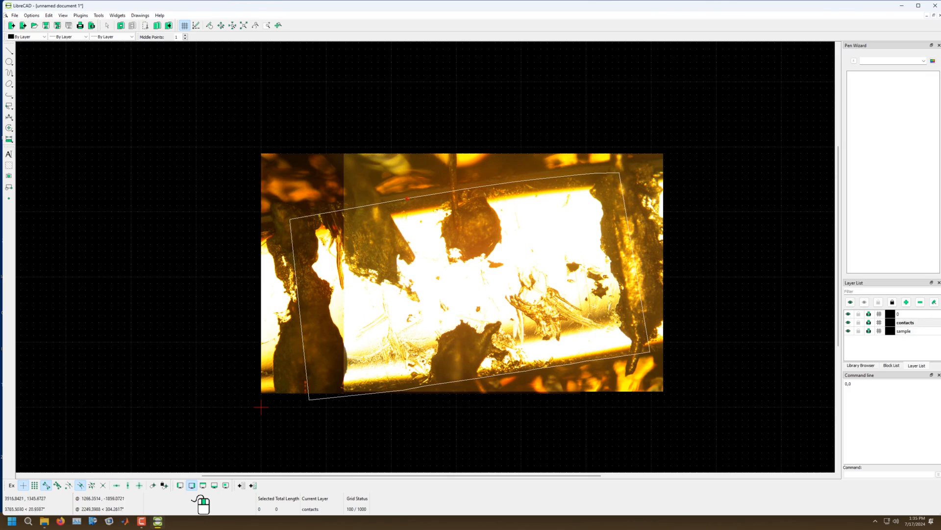
scroll(261, 407, "down", 2)
scroll(236, 435, "up", 3)
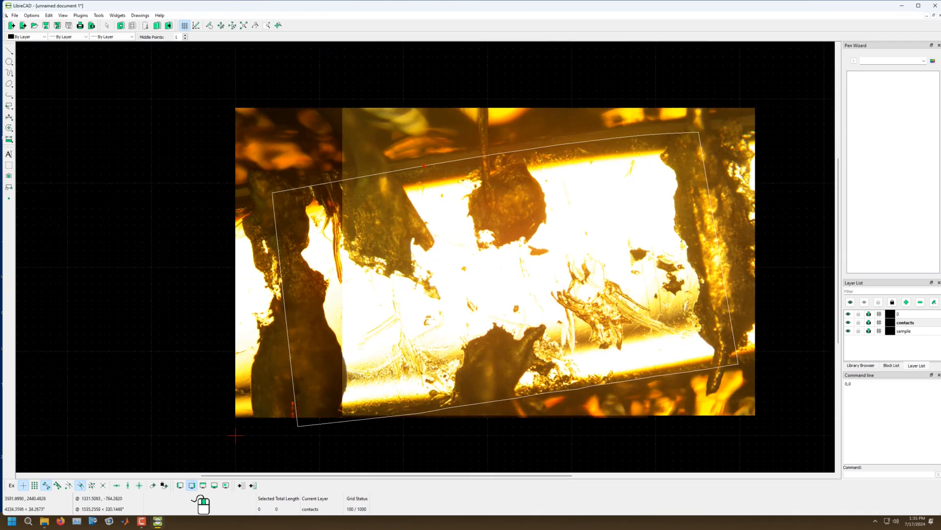
scroll(586, 238, "up", 2)
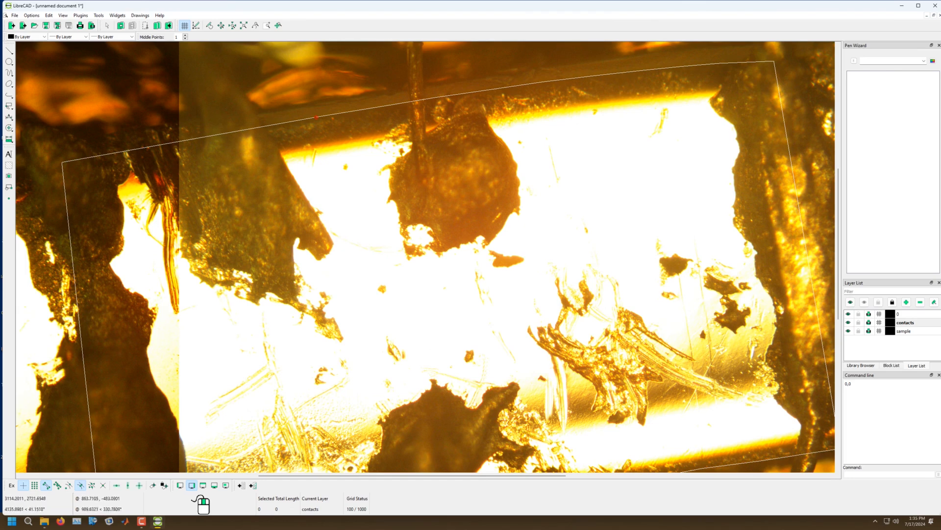
scroll(445, 183, "down", 6)
scroll(438, 172, "up", 8)
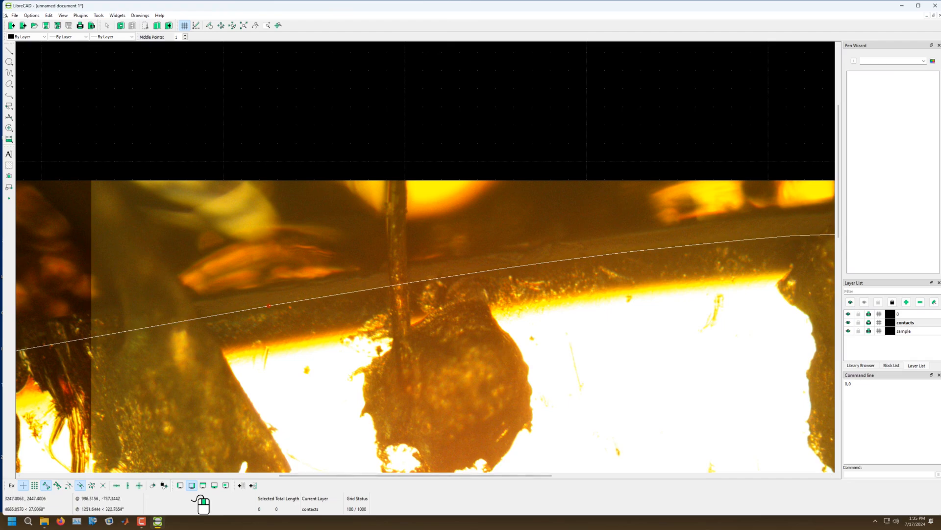
scroll(477, 238, "down", 6)
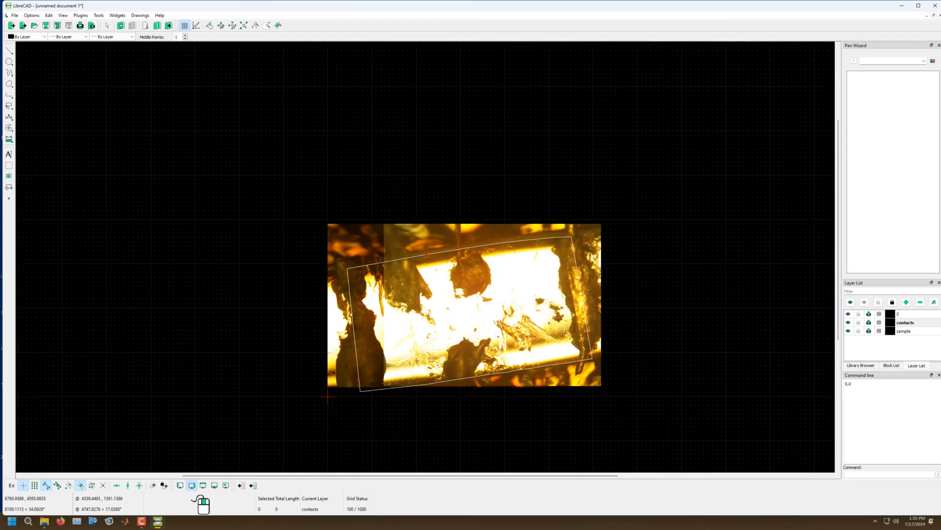
scroll(454, 319, "up", 3)
scroll(499, 228, "down", 2)
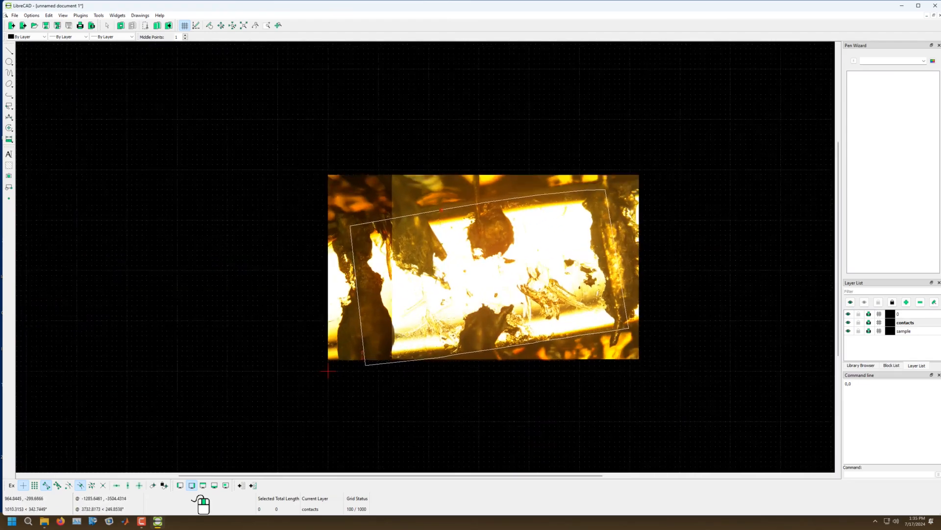
scroll(425, 299, "up", 6)
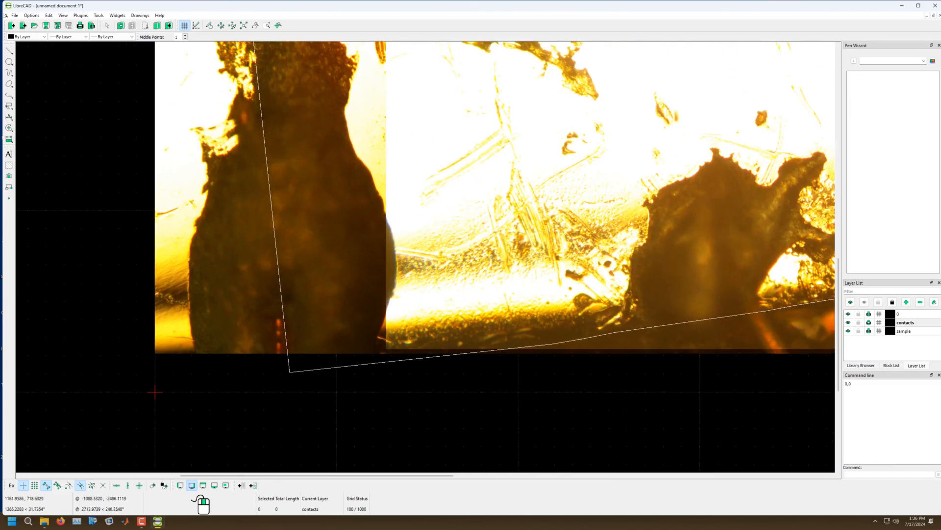
scroll(154, 392, "down", 3)
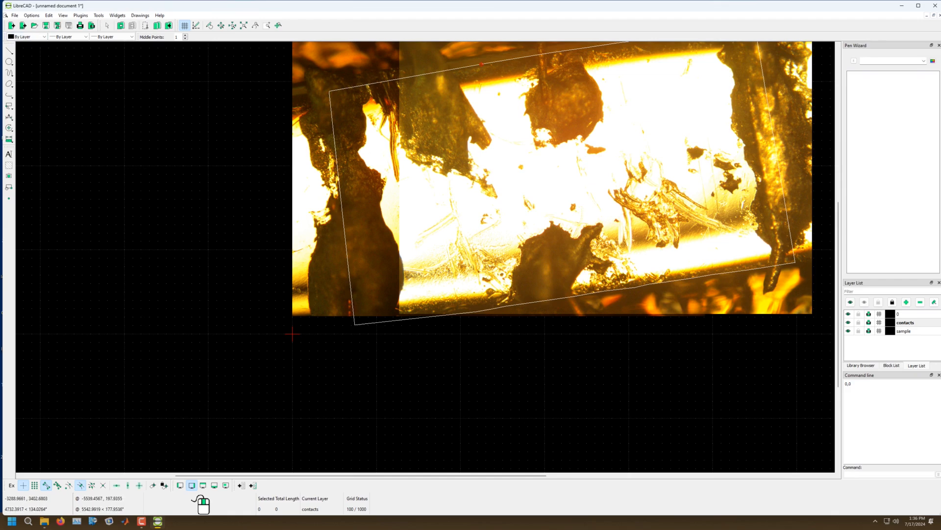
Step: Start a line on the sample's lower edge at the left contact and trace the contact's right side up to about 1333, 594
left_click(9, 50)
left_click(34, 47)
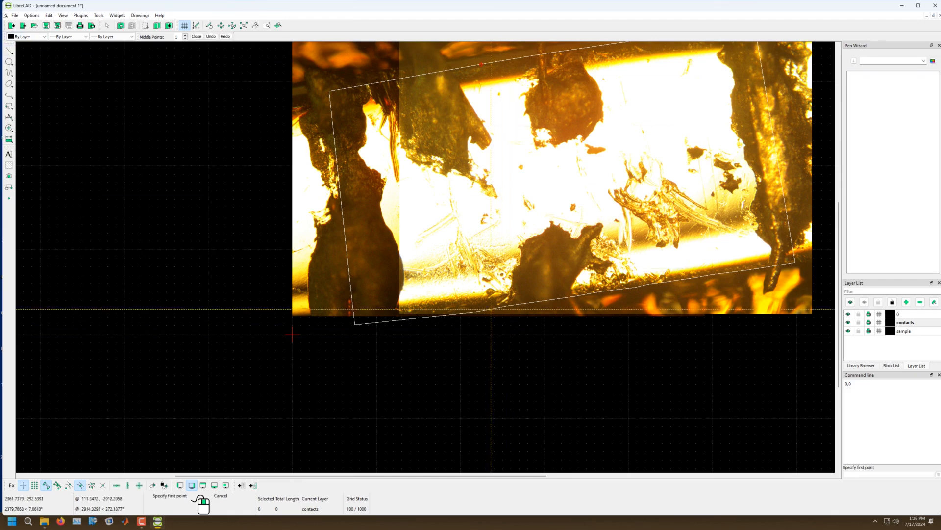
scroll(403, 298, "up", 4)
scroll(412, 346, "up", 4)
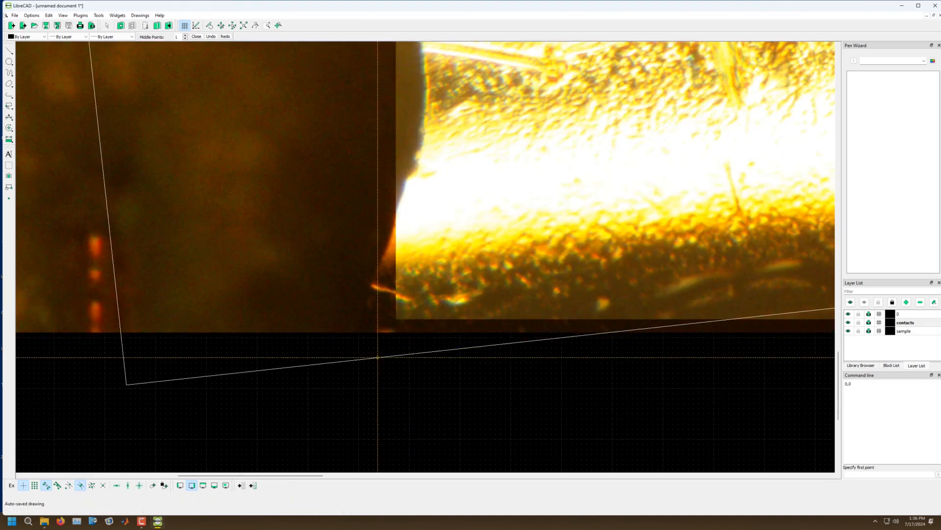
left_click(378, 357)
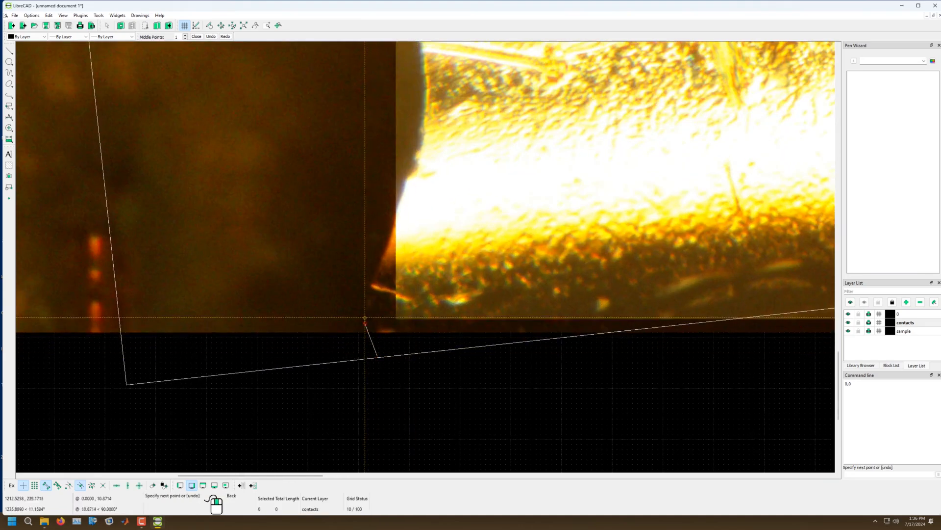
left_click(366, 323)
left_click(367, 283)
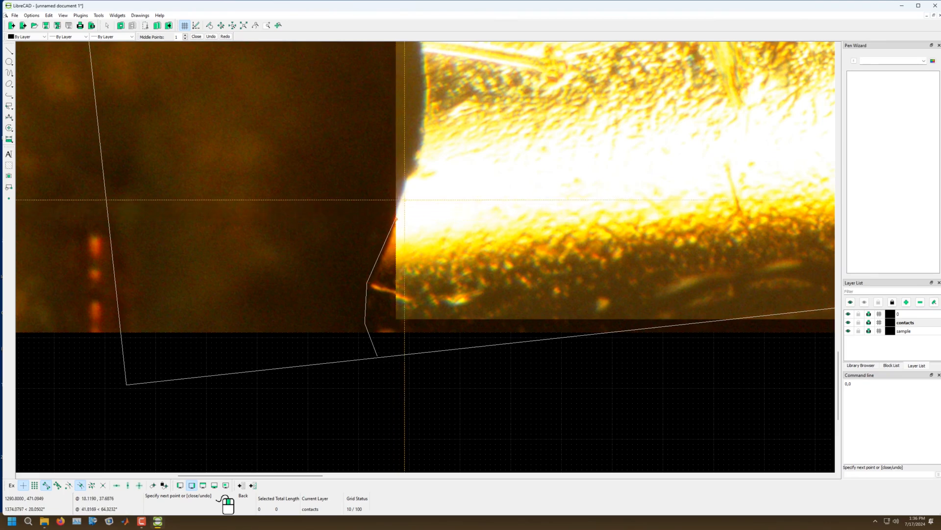
left_click(408, 179)
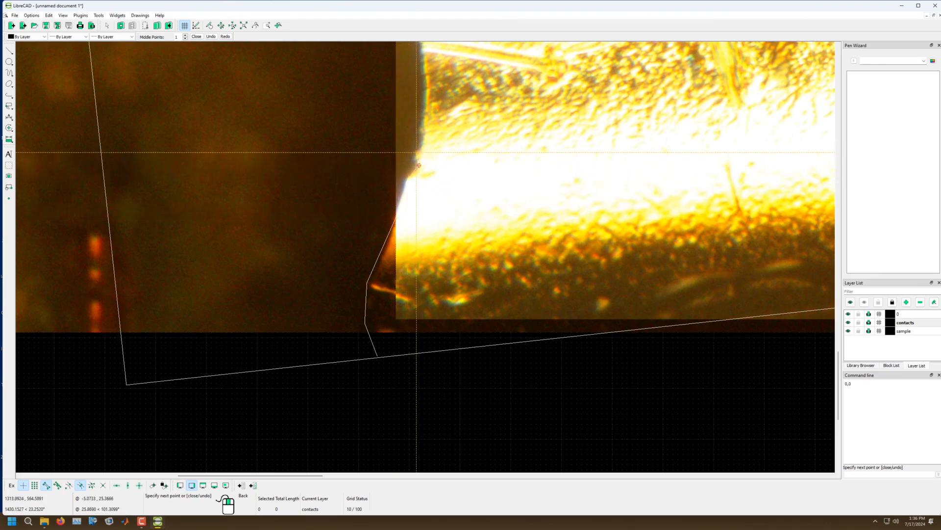
left_click(416, 151)
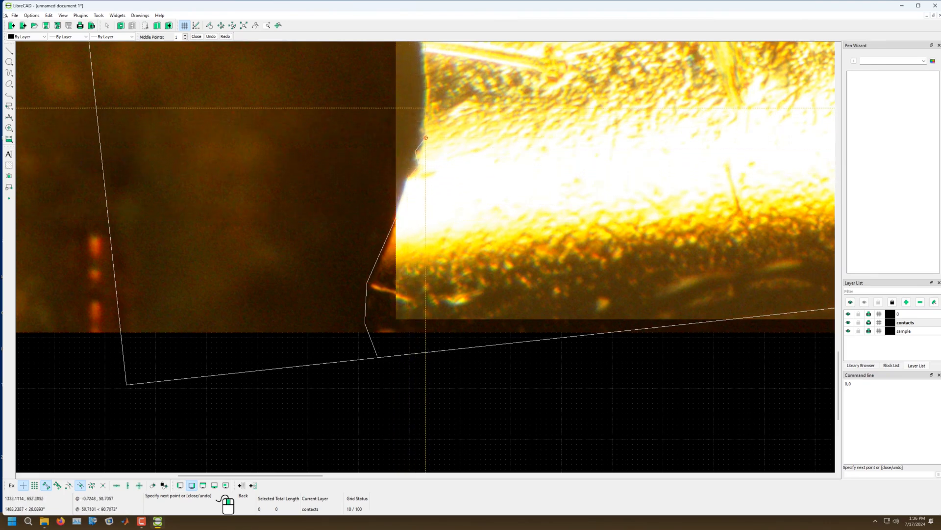
Step: Continue tracing the left contact's right side upward around its bulge to about 1116, 1295
scroll(460, 277, "down", 4)
scroll(433, 141, "up", 3)
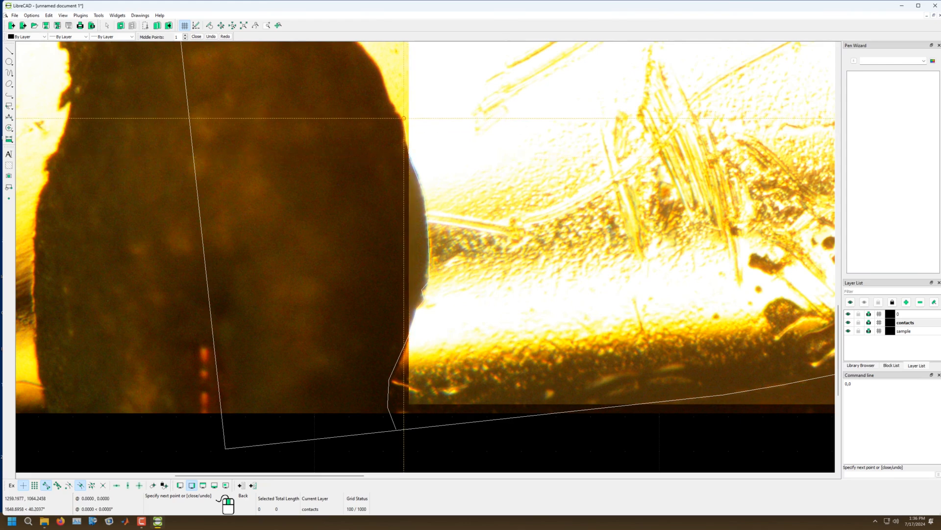
scroll(417, 275, "down", 4)
scroll(425, 235, "up", 1)
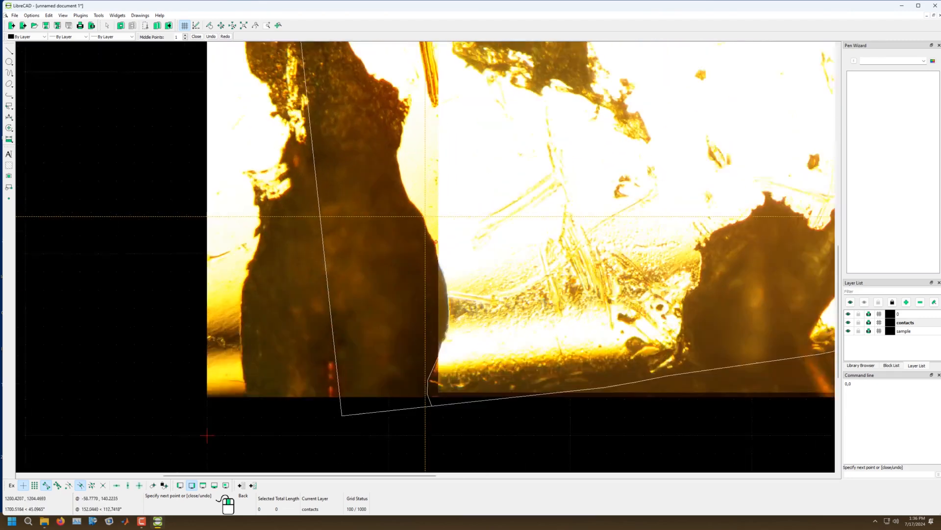
scroll(425, 216, "up", 5)
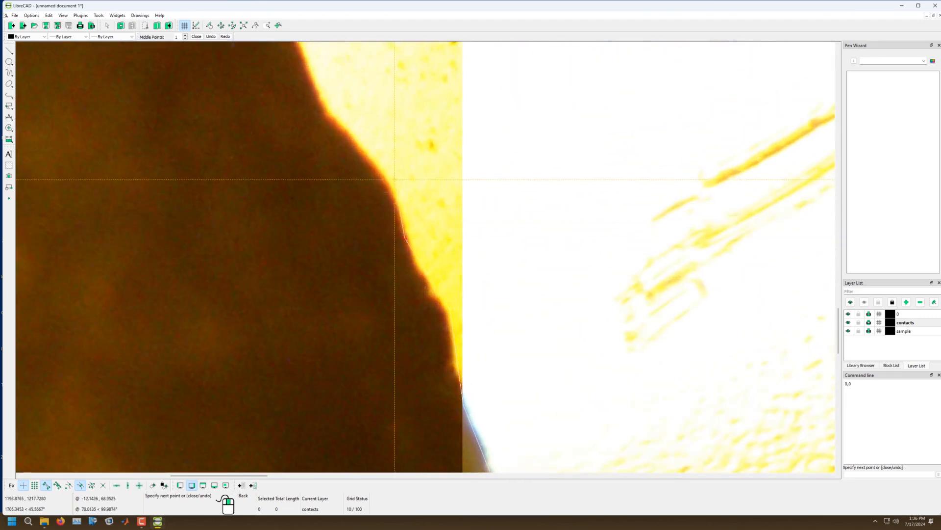
left_click(389, 184)
left_click(329, 114)
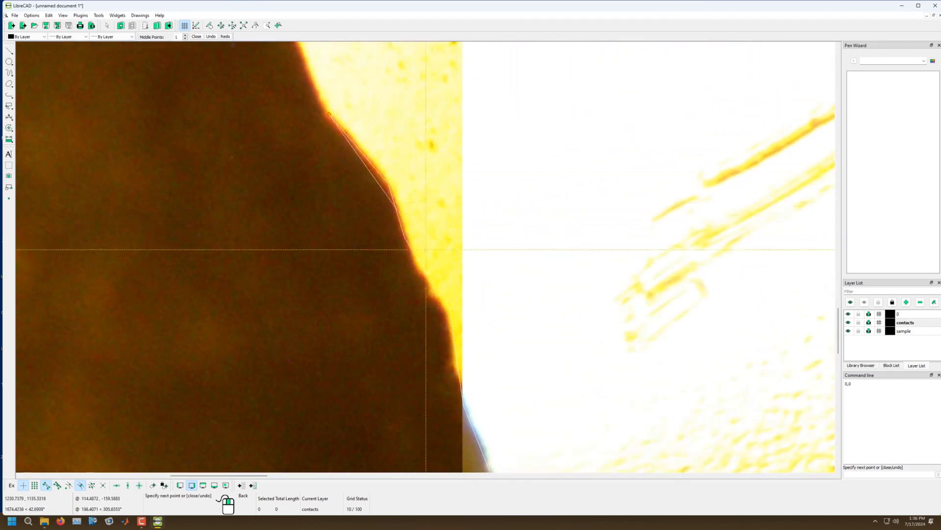
Step: Trace the left contact's right side through its narrow waist and up to the tip of the protrusion at about 1113, 1805
scroll(425, 249, "down", 4)
scroll(353, 147, "up", 3)
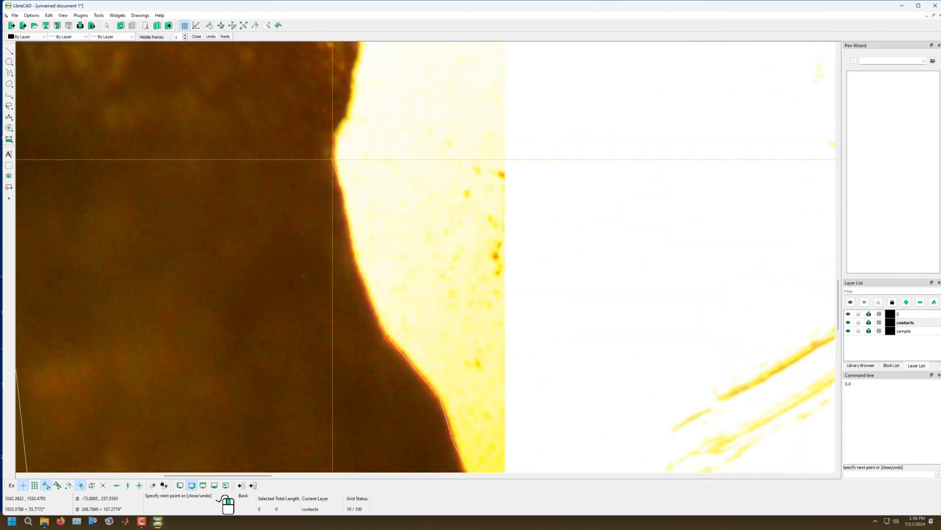
left_click(343, 206)
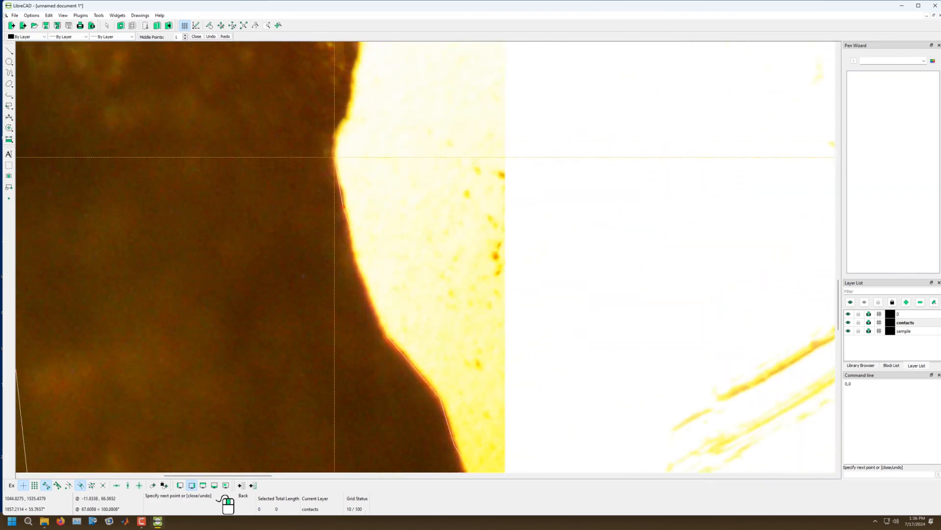
left_click(335, 137)
scroll(335, 136, "down", 2)
scroll(393, 170, "up", 2)
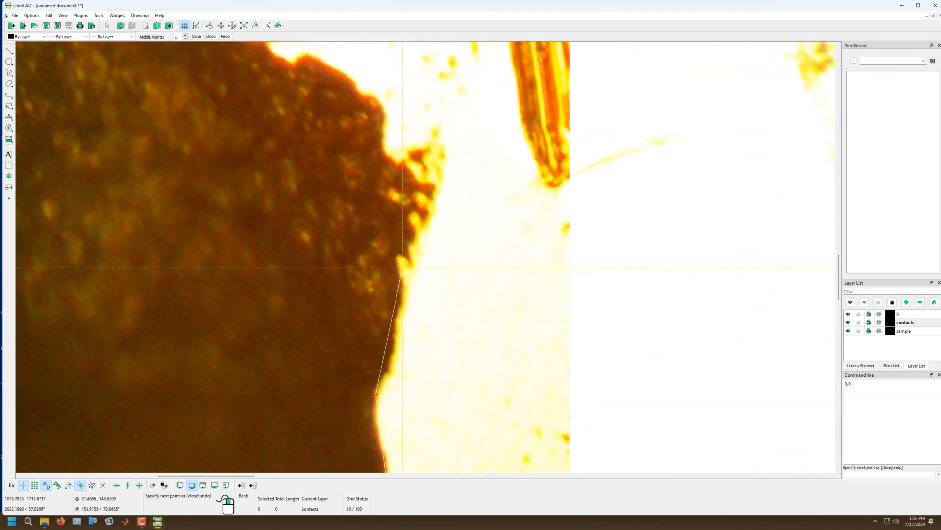
left_click(434, 188)
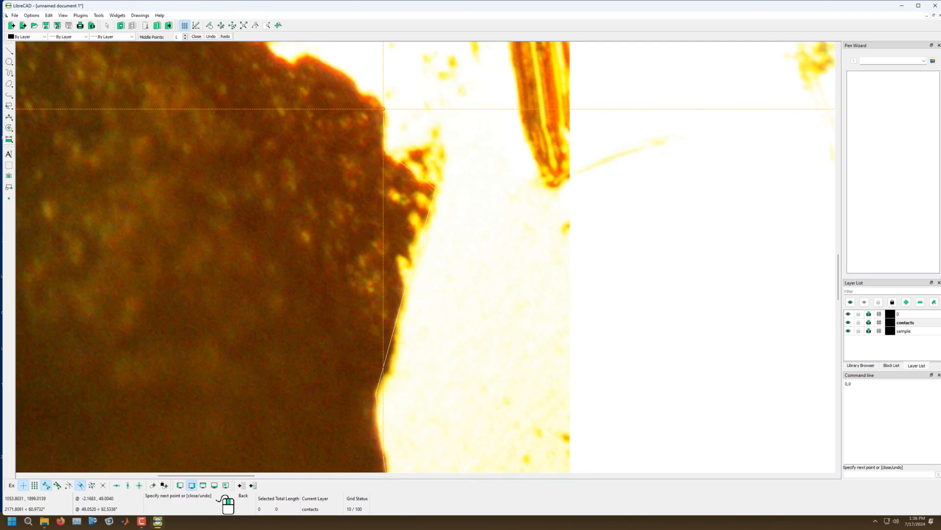
Step: Trace the jagged slope above the left contact's protrusion up to the notch at about 779, 2168
scroll(456, 271, "down", 2)
scroll(395, 200, "up", 2)
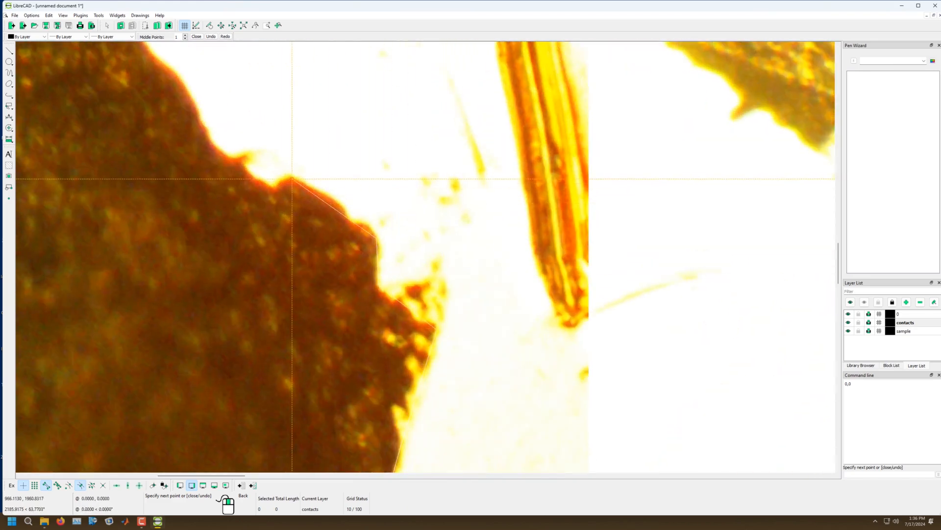
left_click(212, 146)
scroll(355, 288, "down", 1)
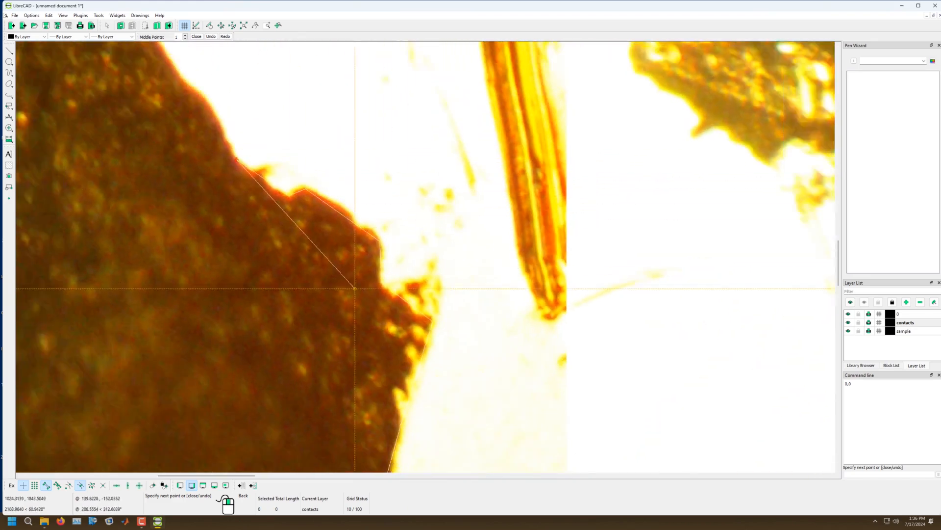
scroll(355, 288, "down", 6)
scroll(309, 189, "up", 6)
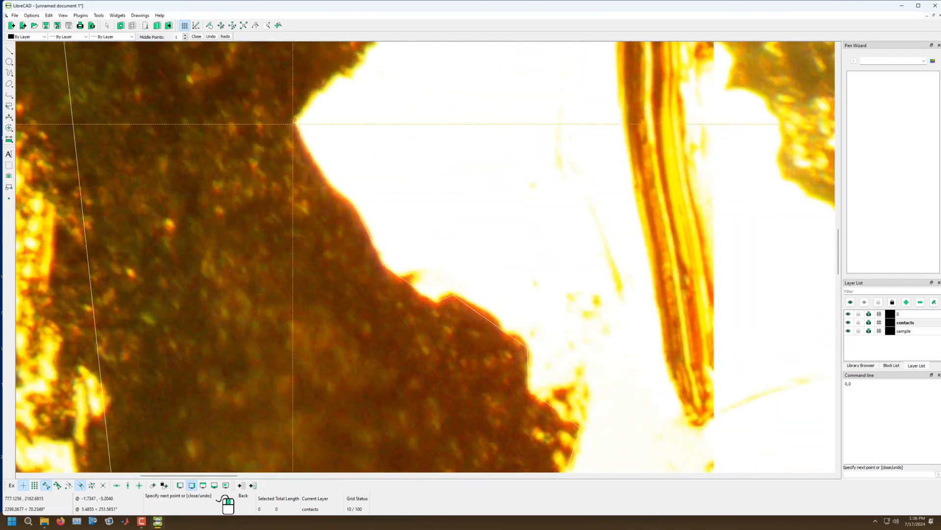
Step: Trace the left contact's right side upward from the notch to about 881, 2558
scroll(299, 252, "down", 8)
scroll(358, 203, "up", 7)
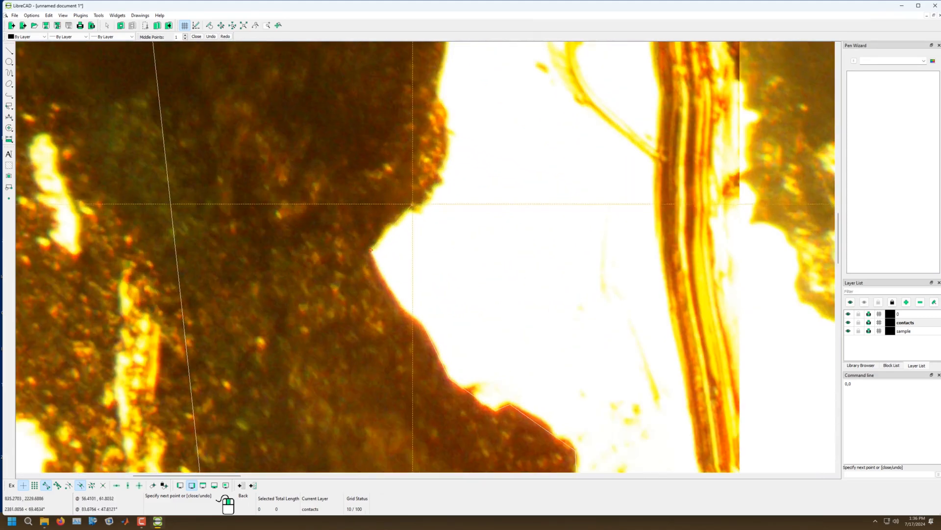
left_click(445, 112)
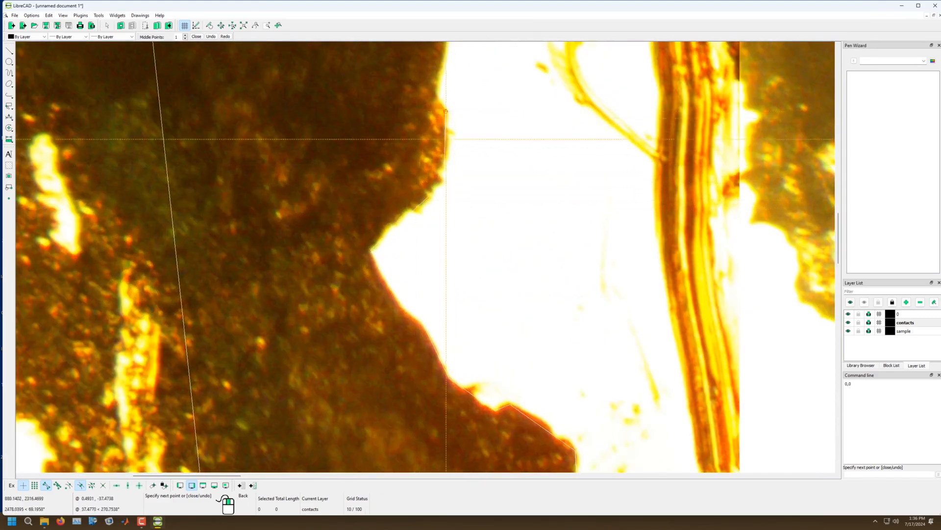
scroll(447, 141, "down", 5)
scroll(477, 169, "up", 5)
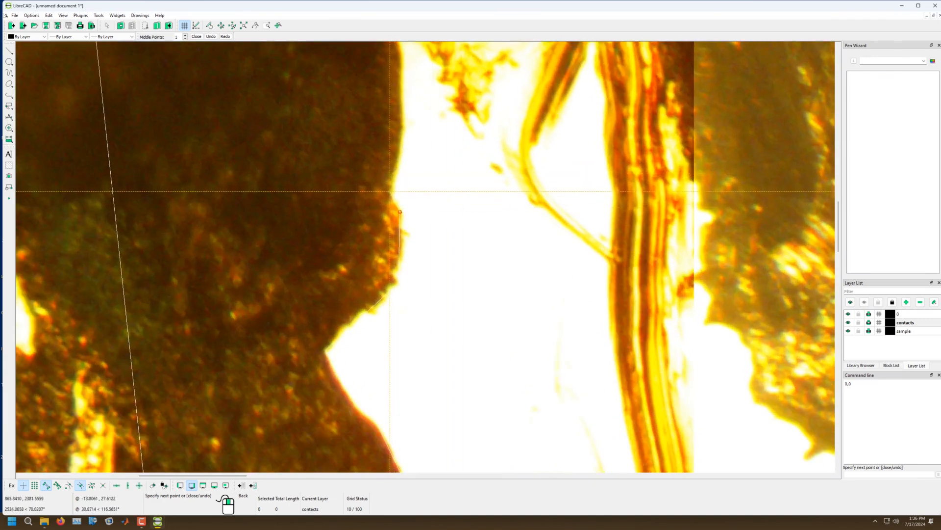
scroll(430, 181, "down", 3)
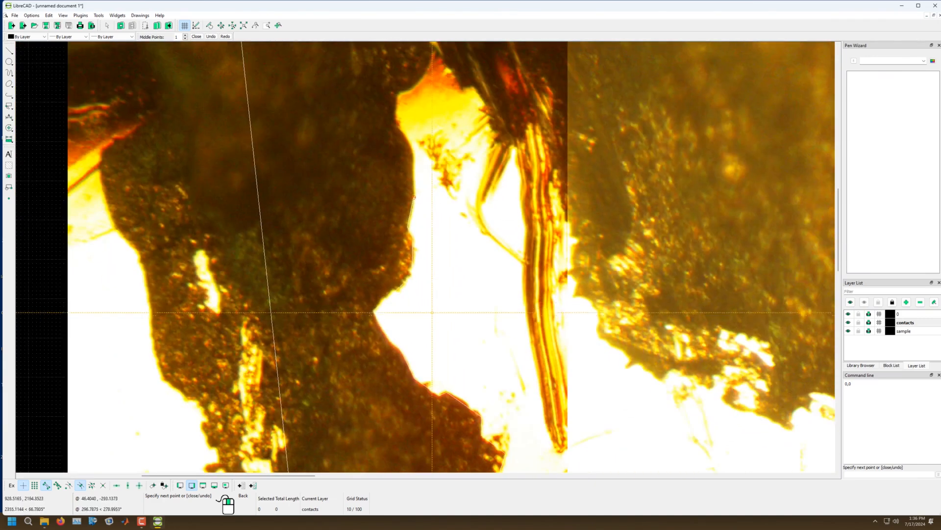
scroll(416, 160, "up", 5)
left_click(407, 169)
scroll(421, 267, "down", 6)
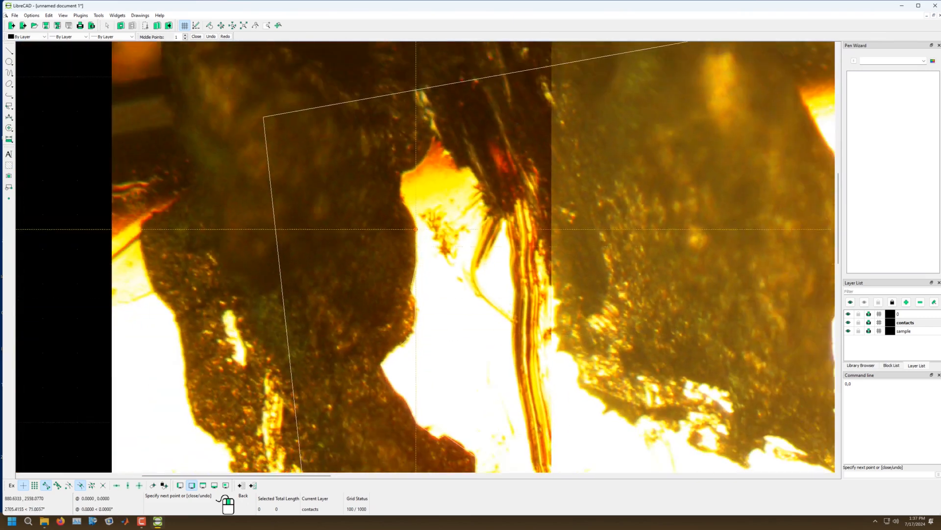
Step: Trace the left contact's right side around the bright upper recess toward the sample's upper edge, to about 934, 2838
scroll(416, 229, "up", 3)
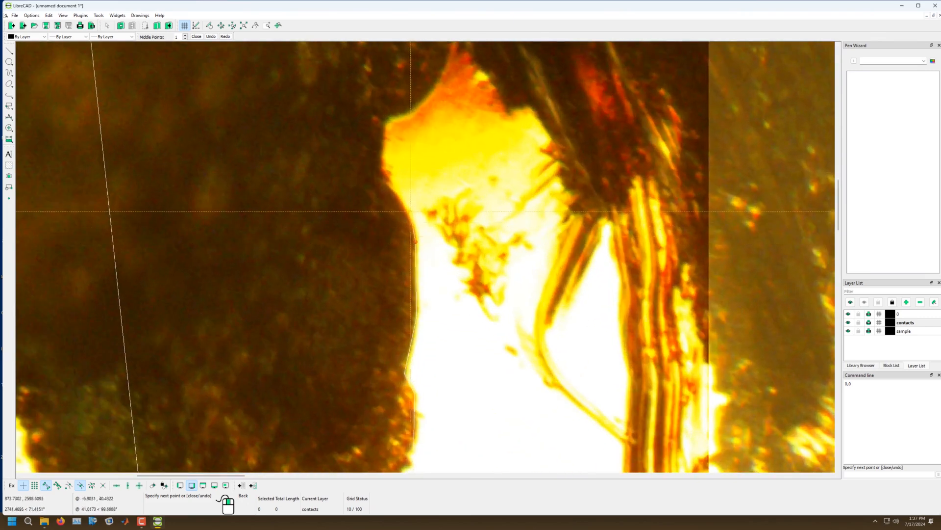
left_click(382, 175)
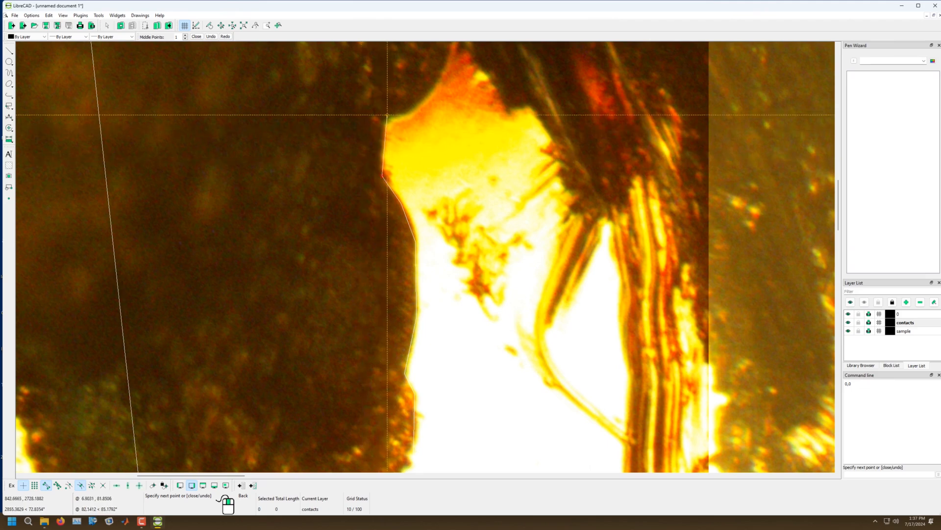
left_click(383, 120)
left_click(415, 111)
scroll(447, 235, "down", 5)
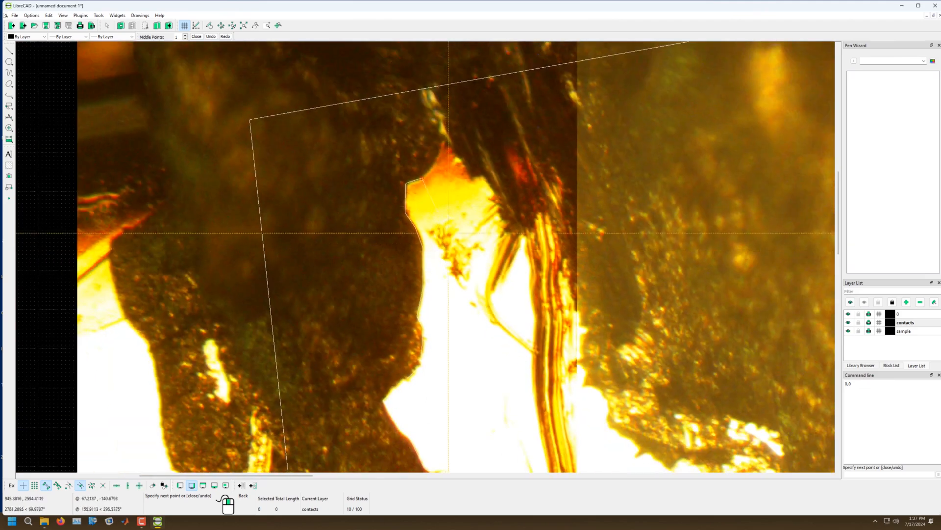
scroll(457, 113, "up", 5)
left_click(419, 203)
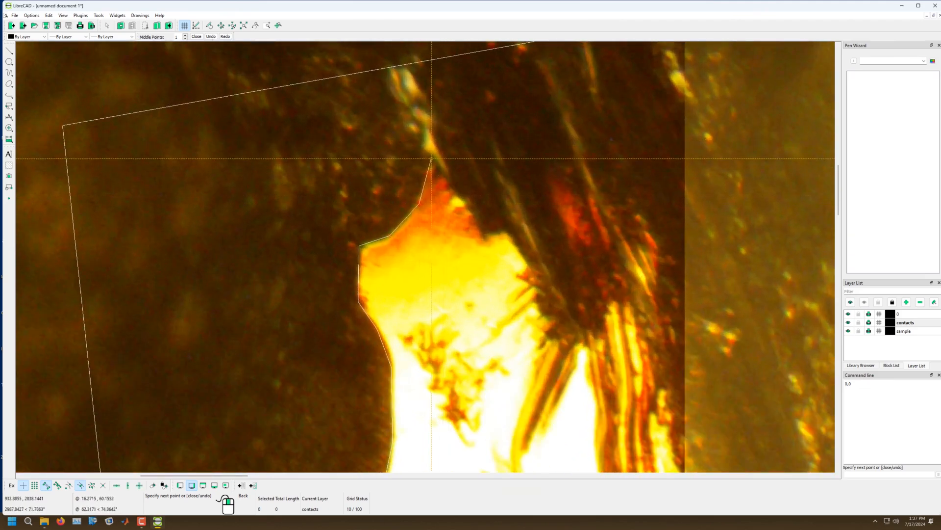
left_click(432, 158)
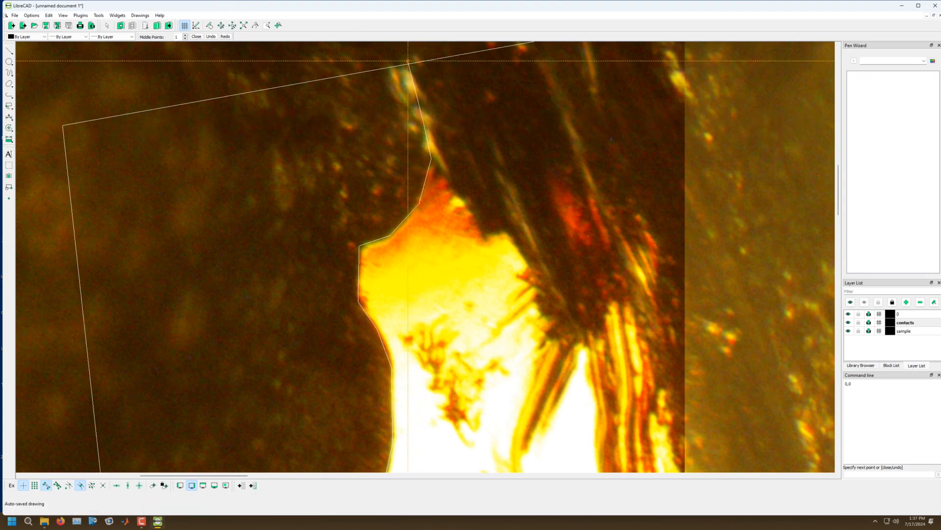
Step: Close the left contact's outline along the sample's upper edge, its upper-left and lower-left corners, and back to the start at about 1237, 164
left_click(408, 60)
scroll(395, 213, "down", 5)
scroll(120, 109, "up", 3)
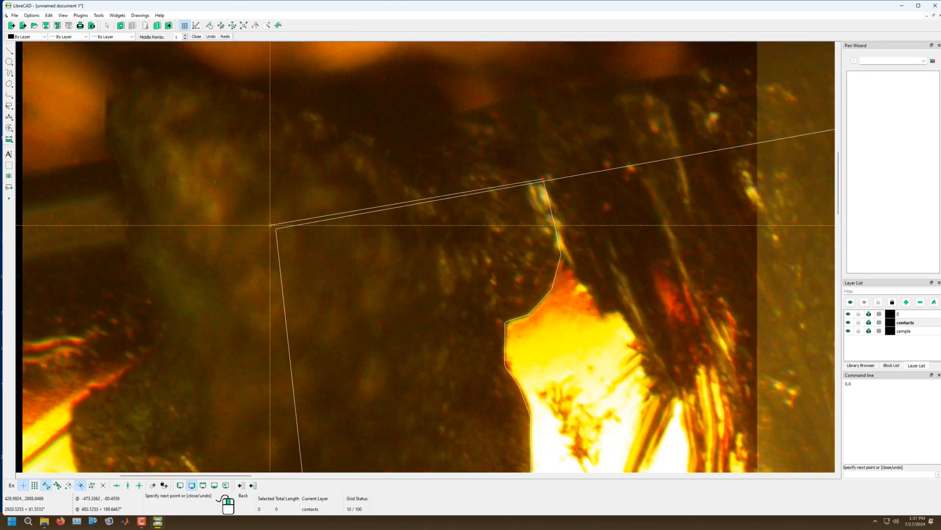
left_click(273, 227)
scroll(383, 215, "down", 5)
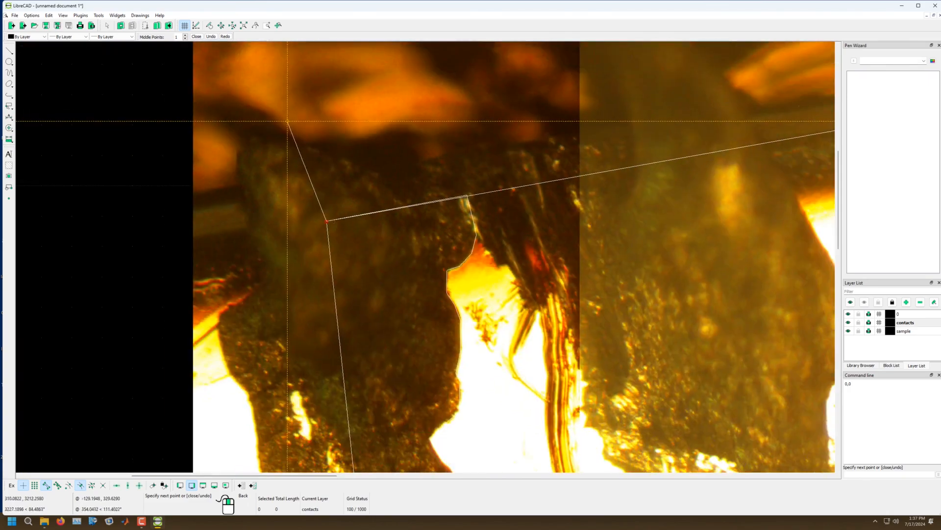
scroll(288, 125, "down", 6)
scroll(372, 259, "up", 6)
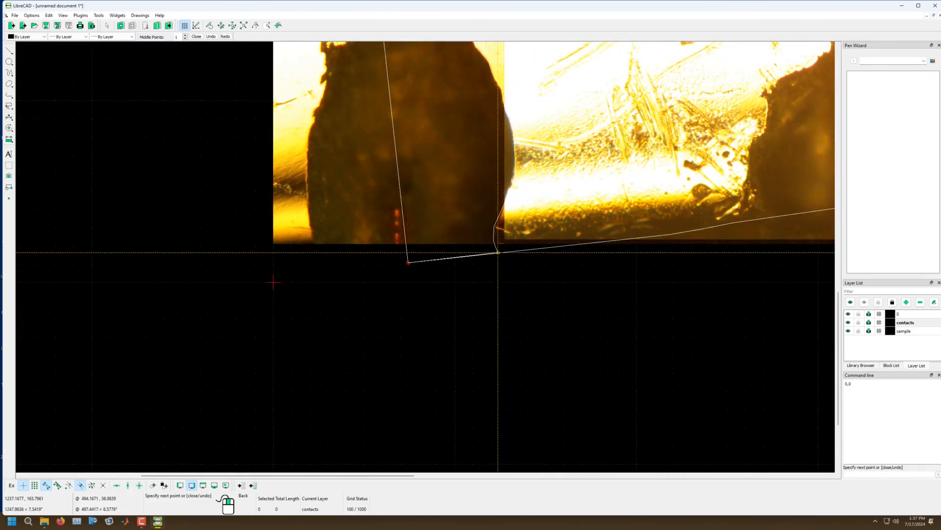
left_click(497, 252)
right_click(519, 296)
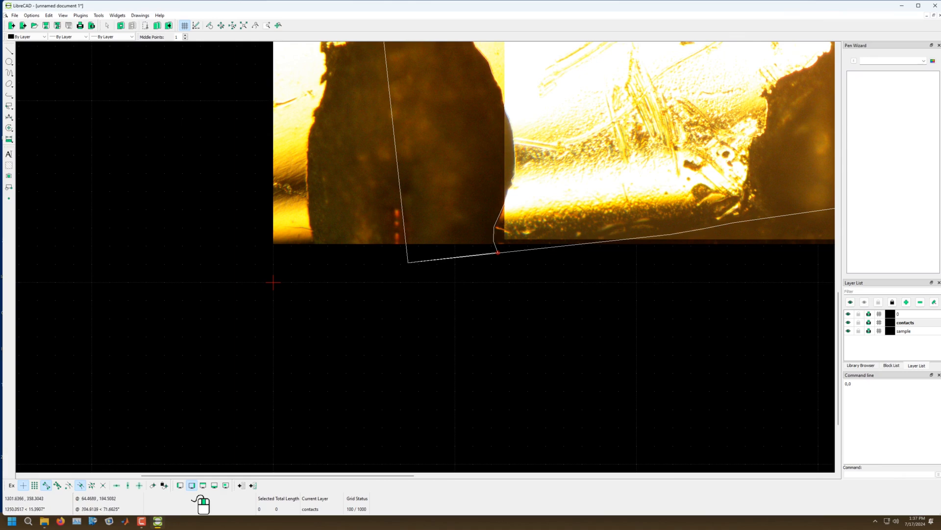
Step: Start a two-point line outline of the lower middle contact, tracing its left side down to the sample's lower edge at about 2653, 346
scroll(273, 282, "down", 6)
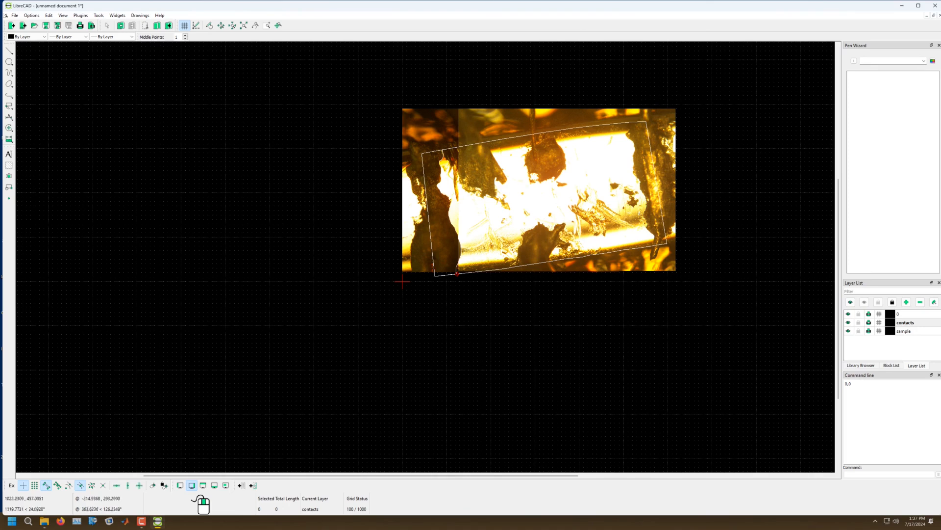
scroll(440, 274, "down", 3)
scroll(534, 265, "up", 16)
scroll(444, 270, "down", 3)
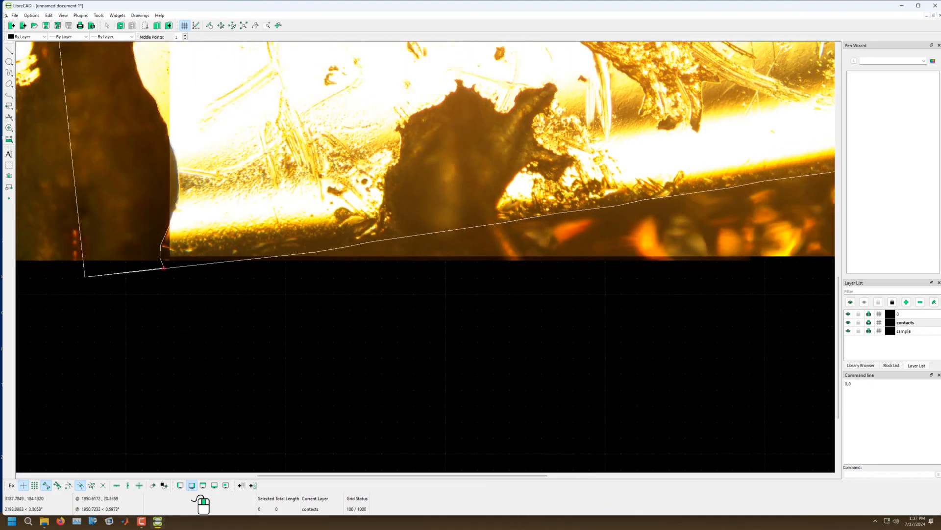
scroll(539, 111, "up", 2)
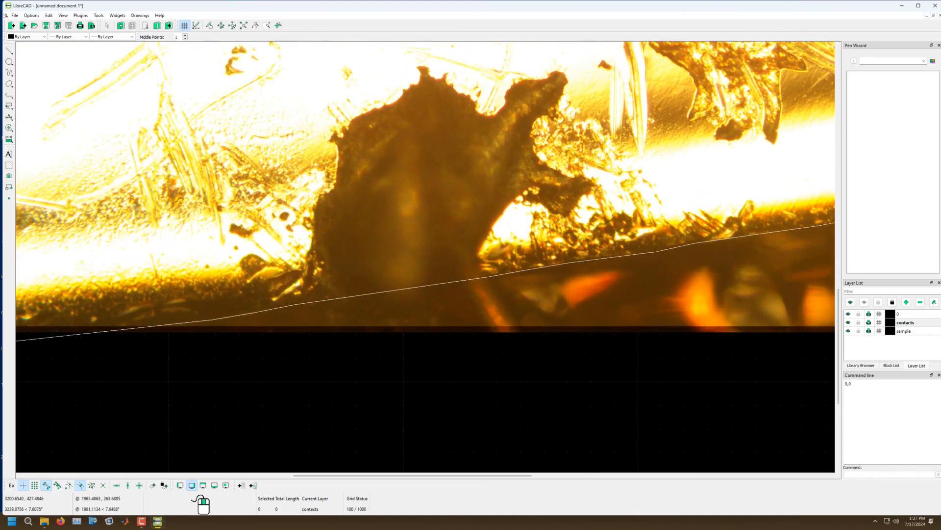
left_click(9, 50)
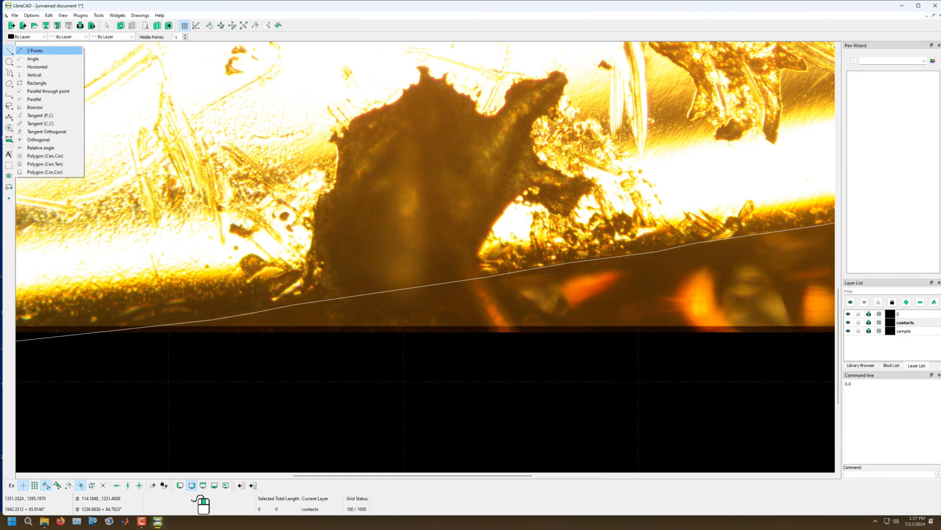
left_click(39, 49)
scroll(356, 238, "up", 4)
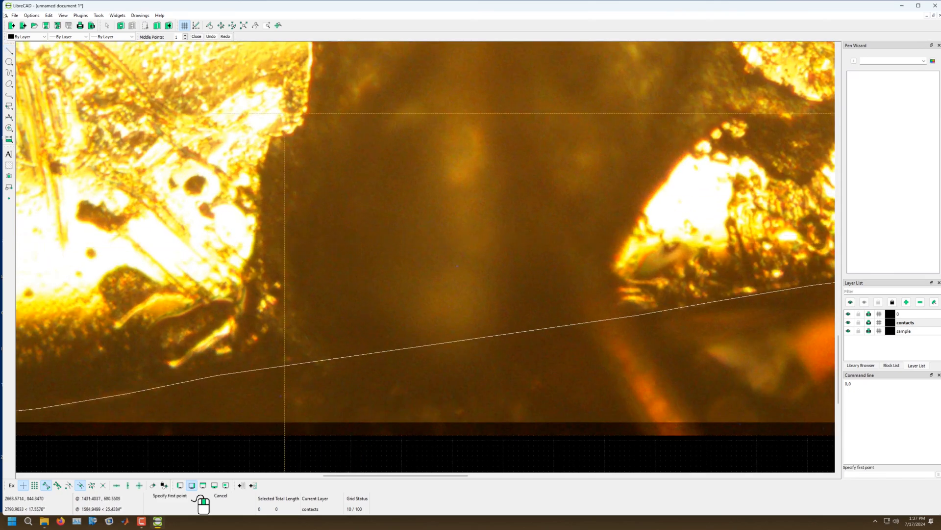
left_click(272, 141)
left_click(260, 173)
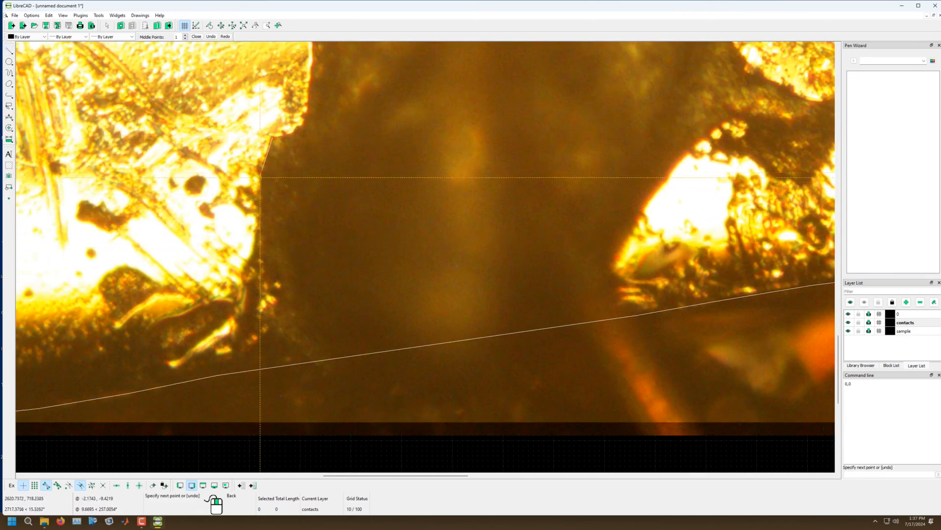
left_click(252, 256)
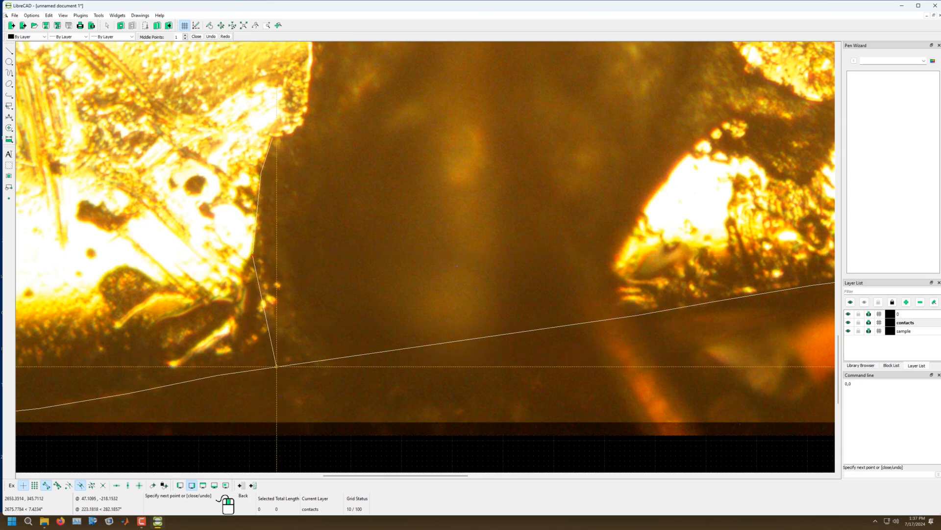
left_click(276, 367)
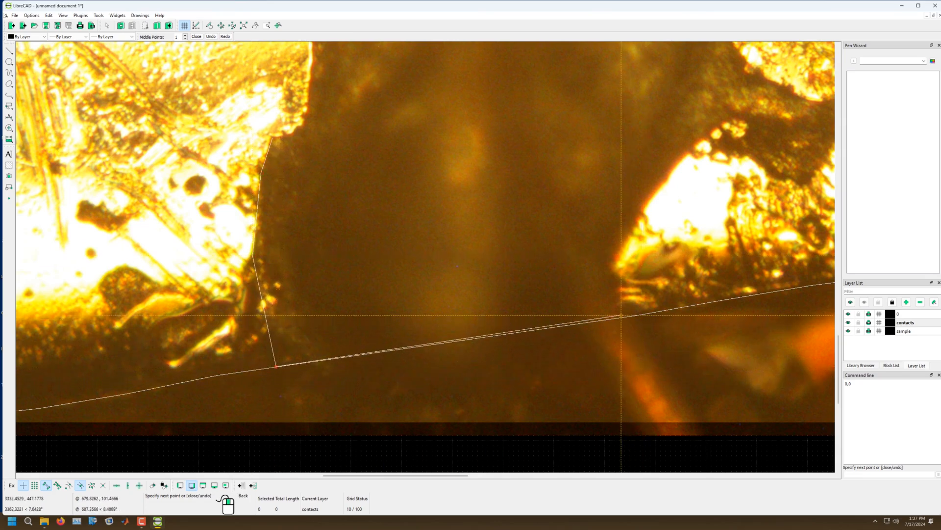
Step: Trace the lower middle contact along the sample's lower edge and up its right side to about 3549, 841
left_click(624, 319)
left_click(627, 281)
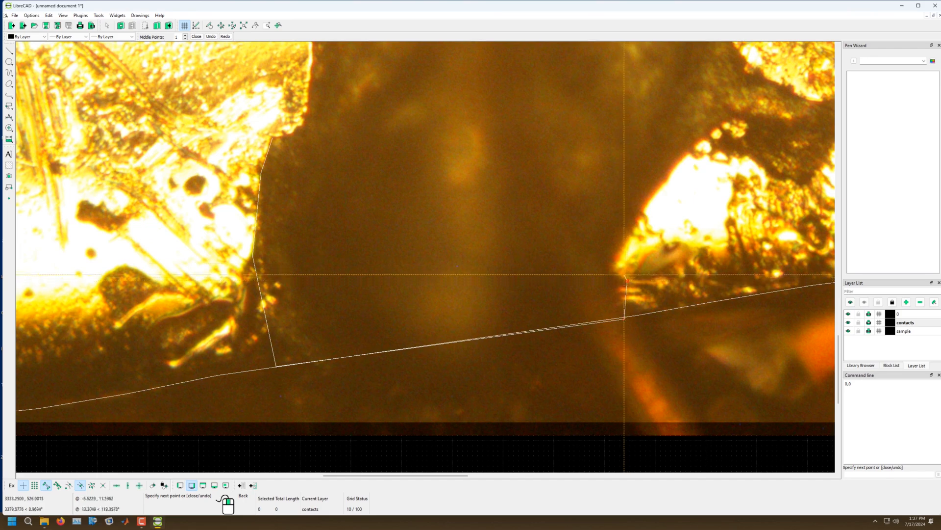
left_click(614, 260)
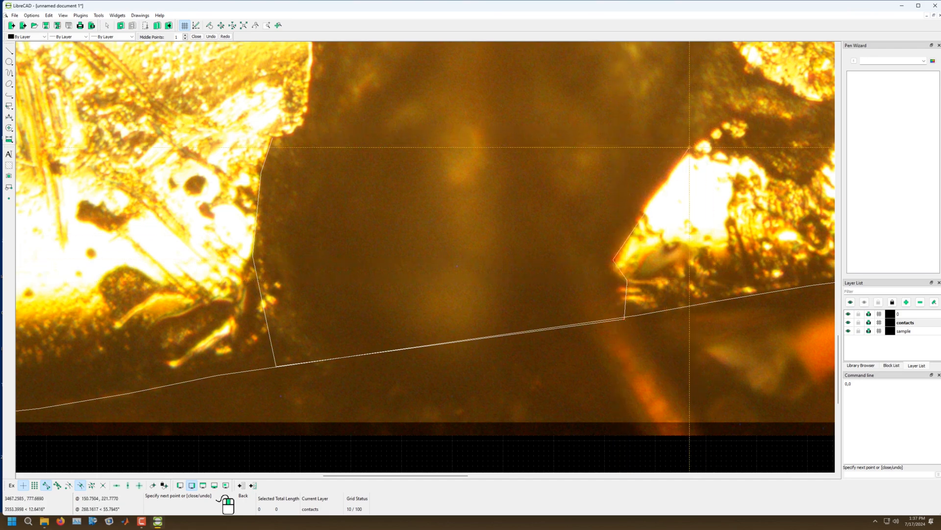
left_click(689, 147)
left_click(731, 115)
Step: Trace the lower middle contact's pointed right arm out to its tip and back along its upper side to about 3580, 949
scroll(609, 204, "down", 6)
scroll(683, 174, "up", 6)
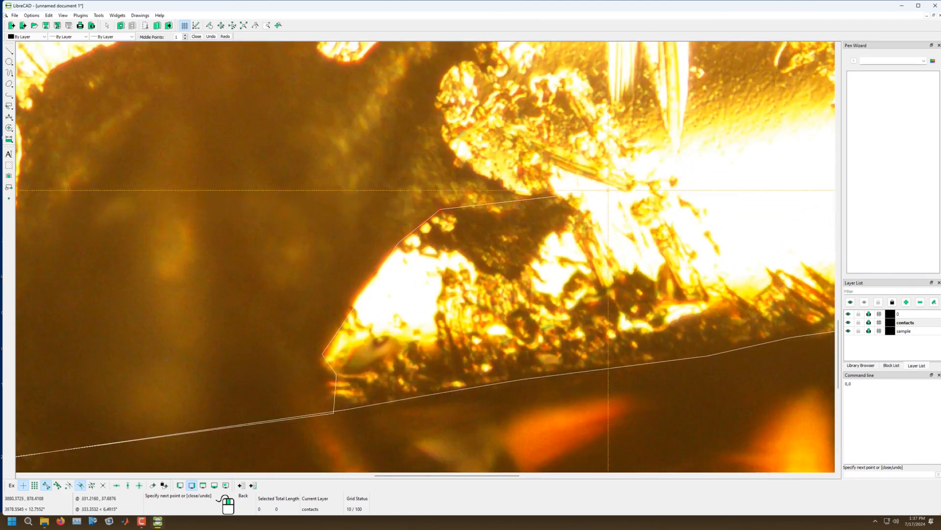
left_click(524, 233)
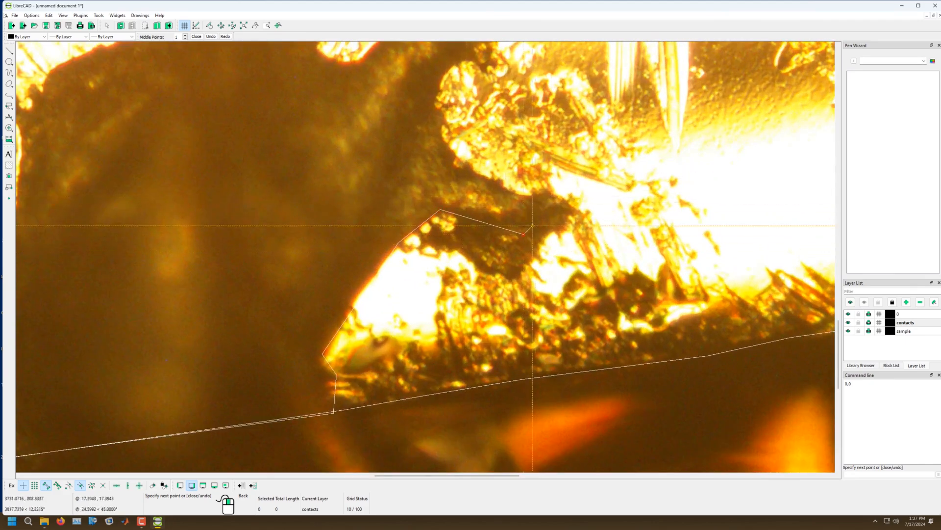
left_click(575, 211)
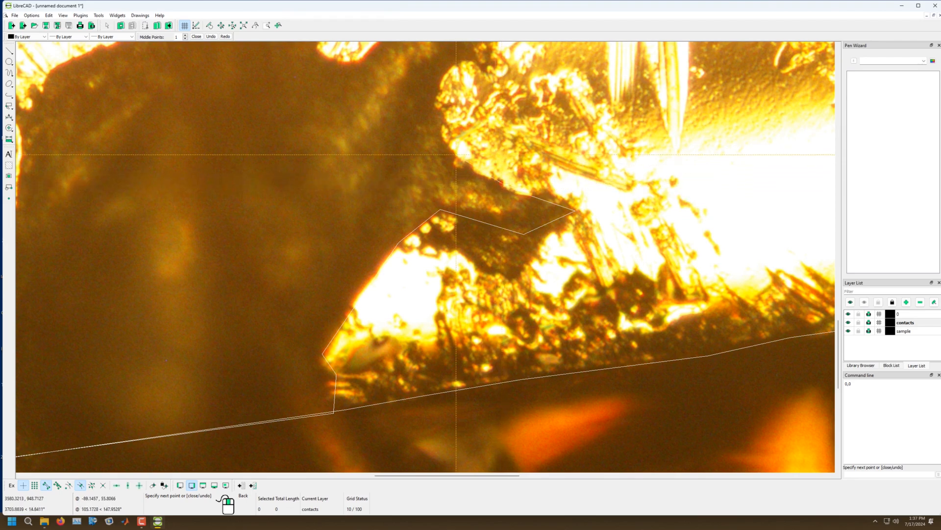
left_click(456, 155)
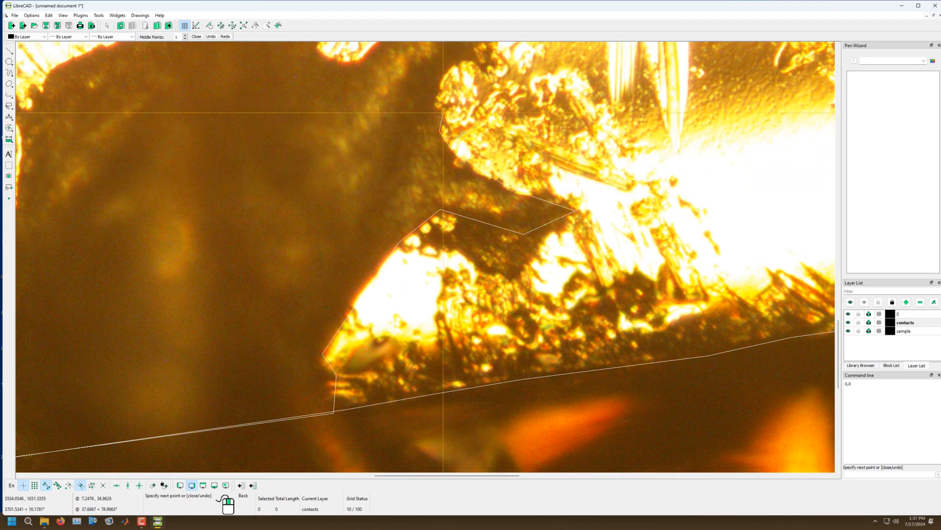
Step: Trace around the speckled bright lobe and the contact's upper-right protrusion, reaching the bright notch at about 3434, 1214
scroll(455, 69, "up", 7)
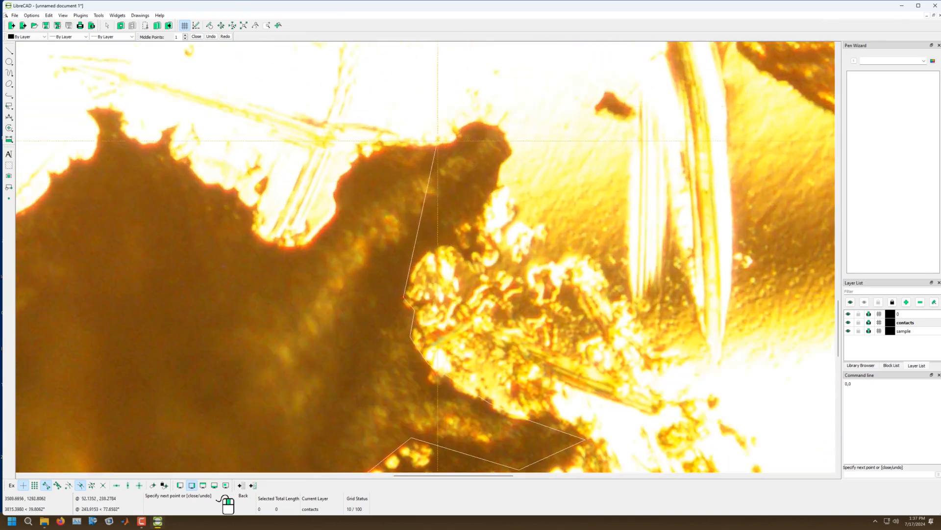
left_click(423, 253)
left_click(455, 244)
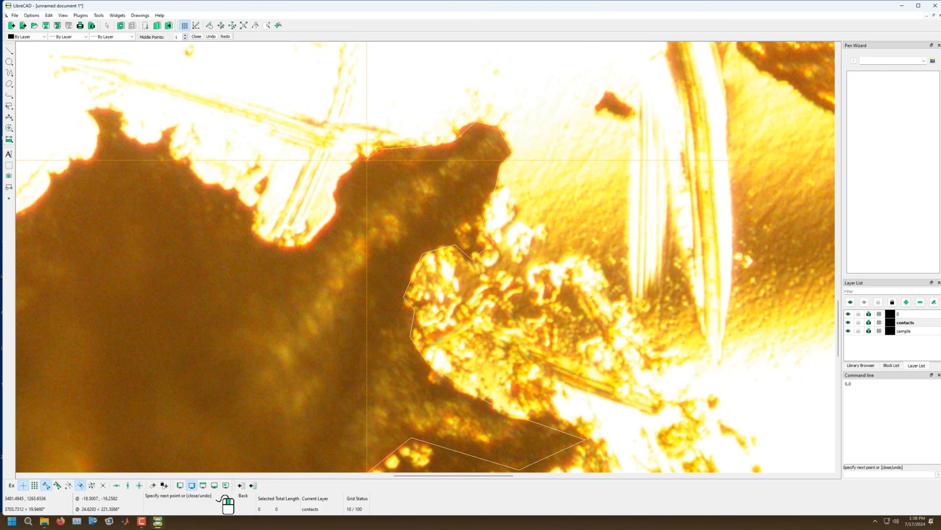
left_click(335, 192)
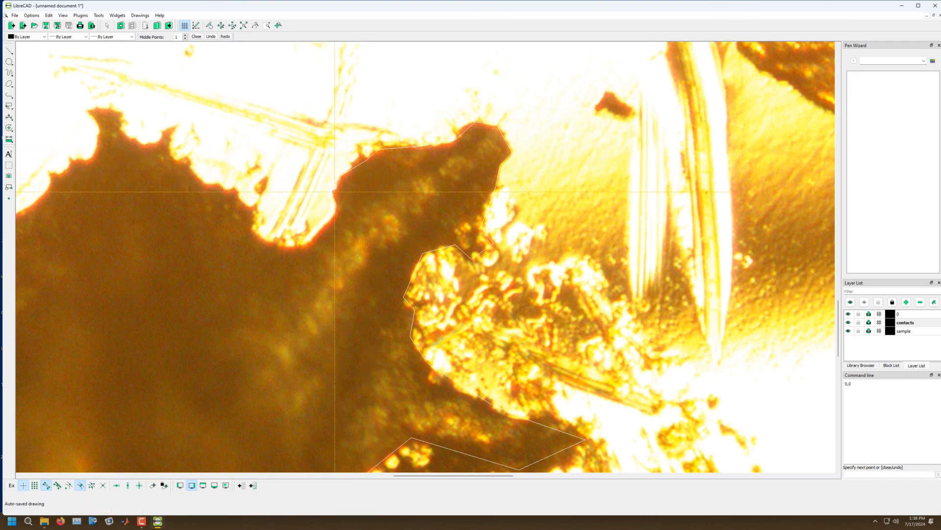
Step: Trace around the bottom of the bright notch and up the jagged slope on its left to about 3211, 1255
left_click(339, 212)
left_click(308, 245)
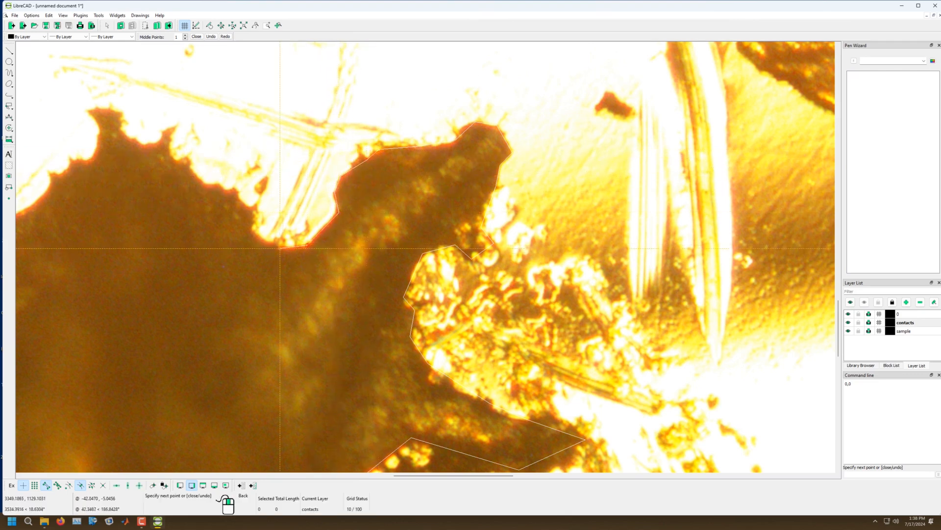
left_click(274, 245)
left_click(252, 231)
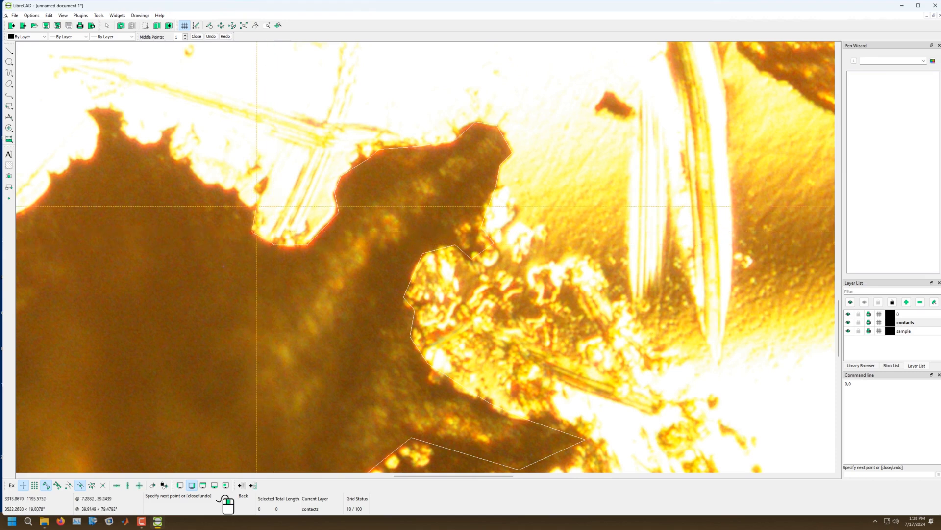
left_click(256, 206)
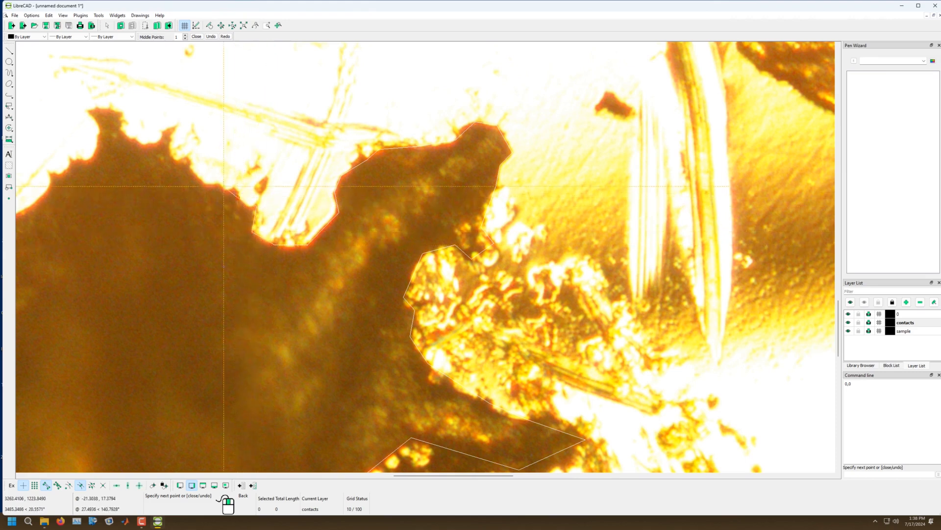
left_click(202, 183)
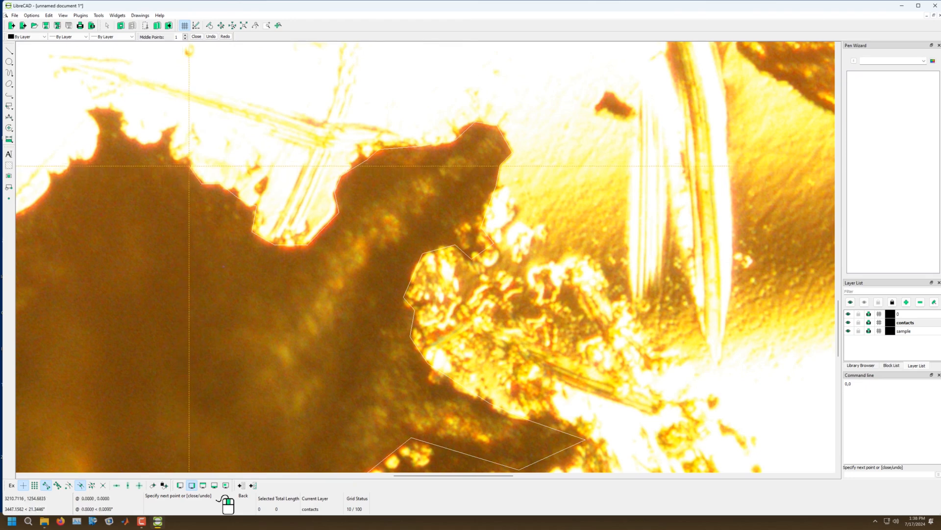
Step: Trace the small pointed spike and the rounded bright recess to its left, ending at about 3121, 1294
scroll(167, 138, "up", 5)
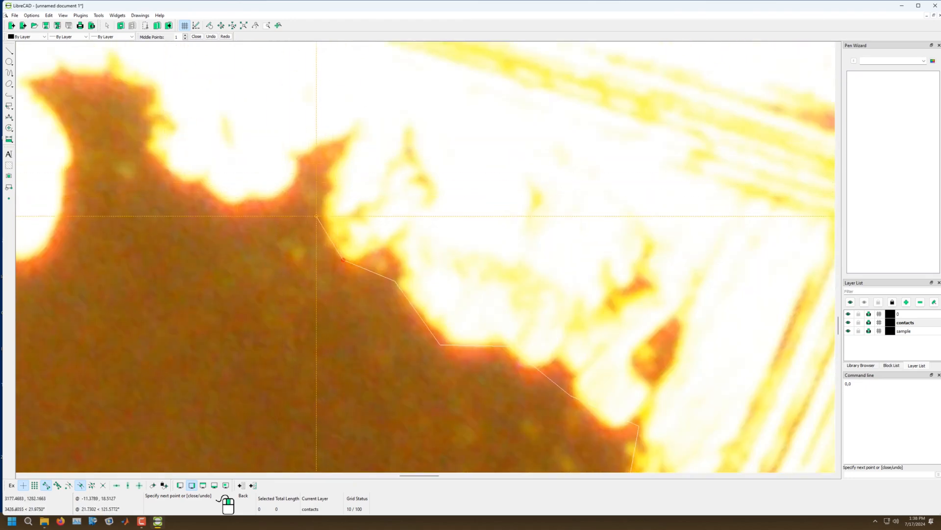
left_click(318, 220)
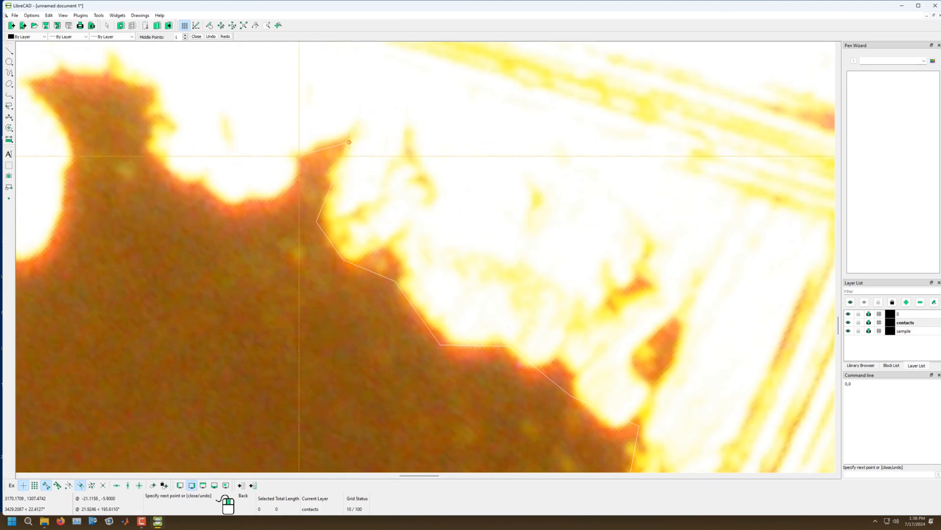
left_click(296, 182)
left_click(266, 202)
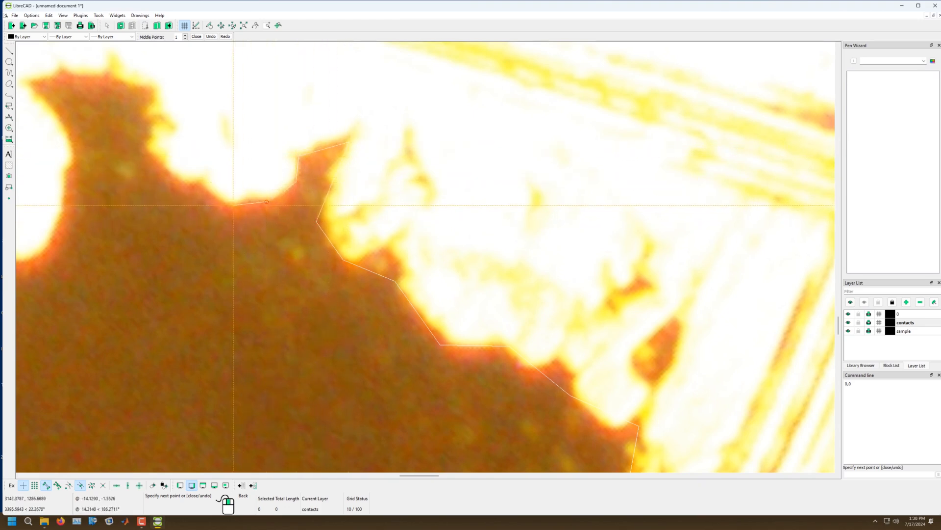
left_click(196, 182)
left_click(181, 187)
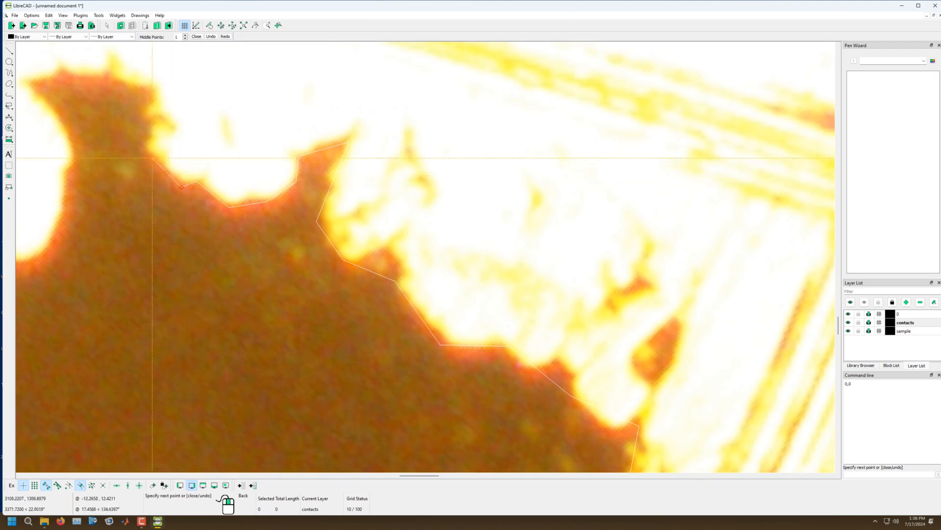
Step: Trace up the right side of the contact's topmost peak and across its top to the left tip at about 3057, 1339
left_click(144, 151)
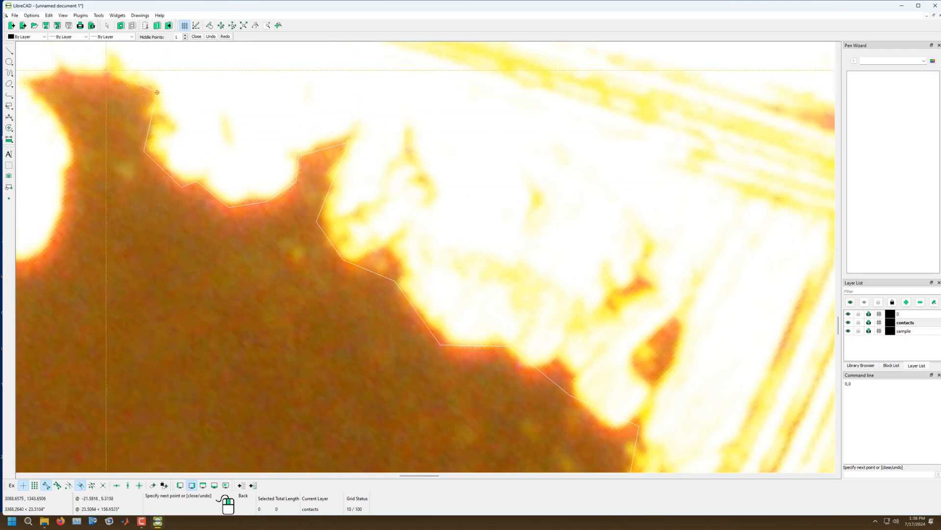
left_click(64, 73)
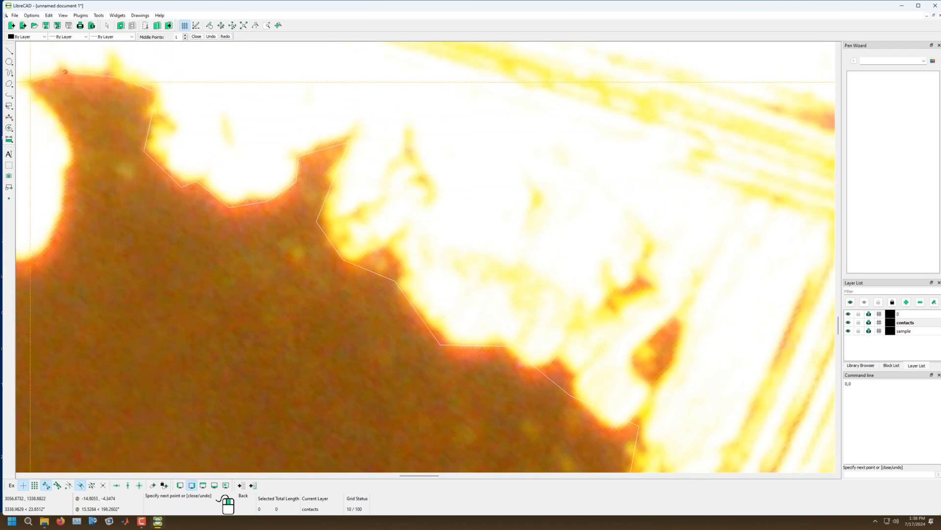
left_click(30, 82)
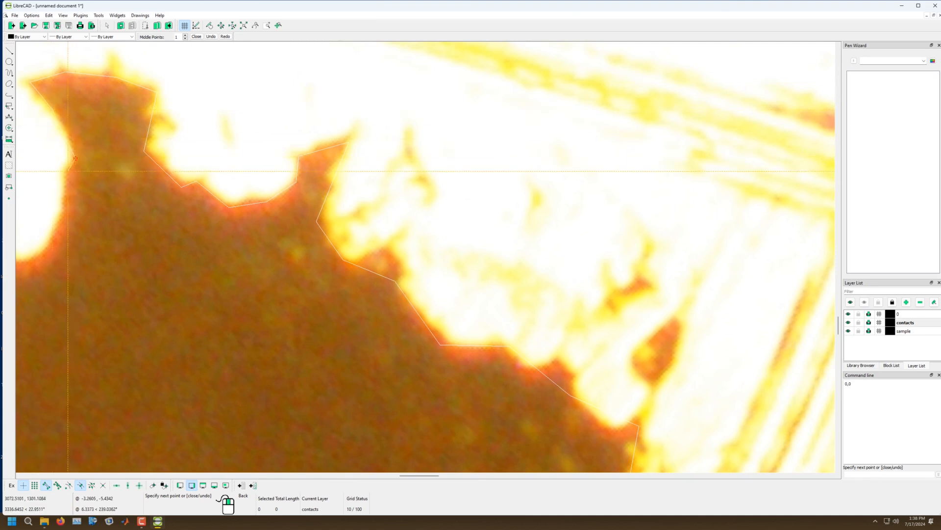
Step: Trace the topmost peak's left side and the stepped edge below it to about 3000, 1244
scroll(67, 171, "down", 4)
scroll(216, 230, "up", 2)
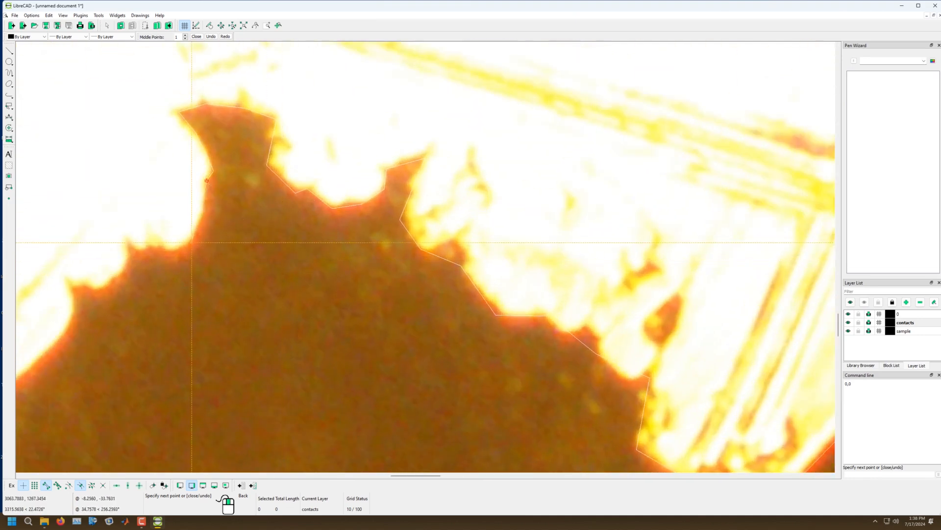
left_click(190, 243)
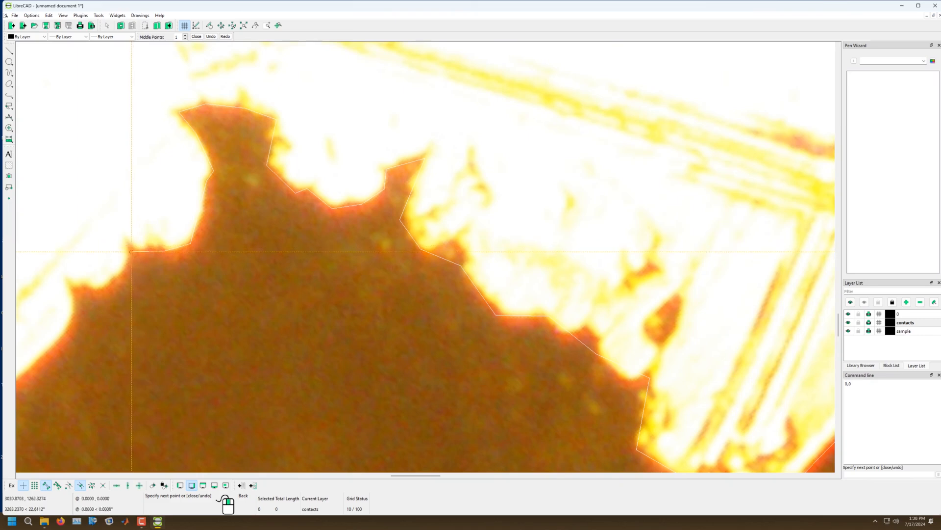
left_click(132, 252)
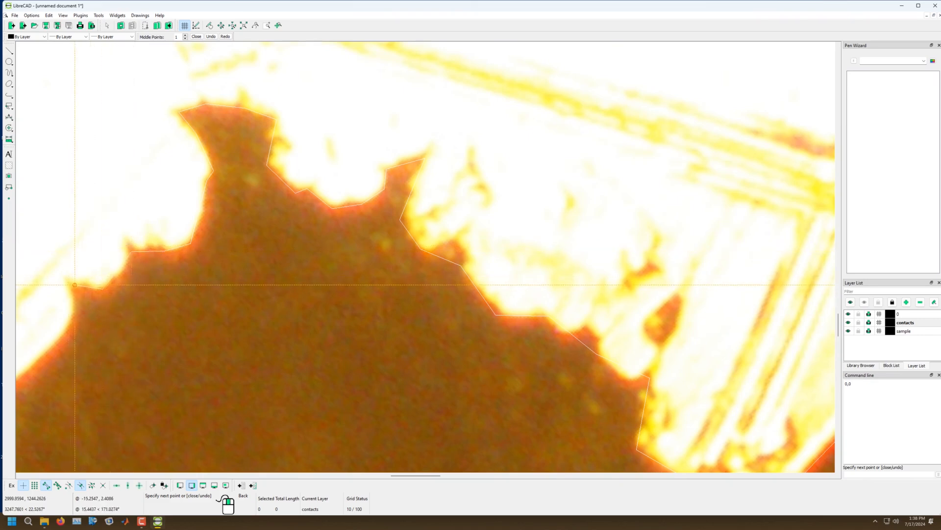
Step: Trace the contact's upper left slope down past the small bump to about 2865, 1158
scroll(75, 285, "down", 8)
scroll(176, 262, "up", 7)
left_click(355, 309)
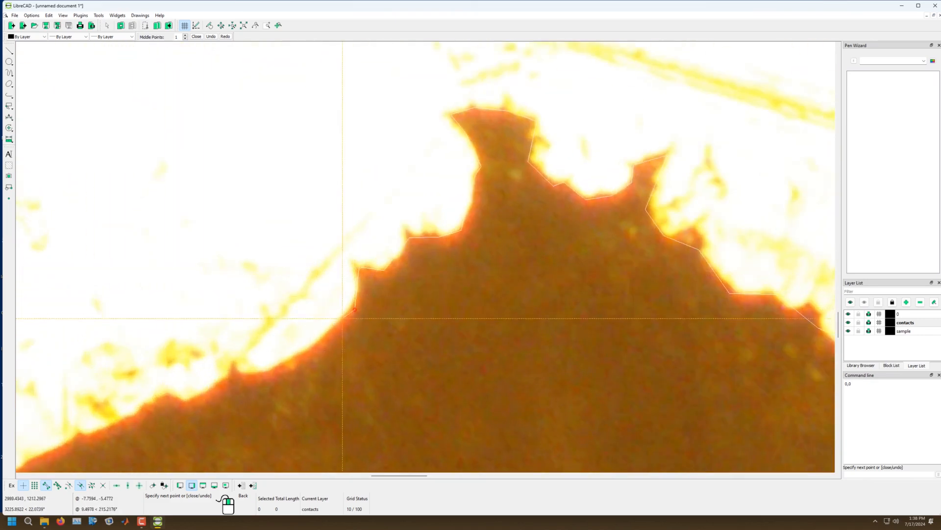
left_click(311, 348)
left_click(246, 372)
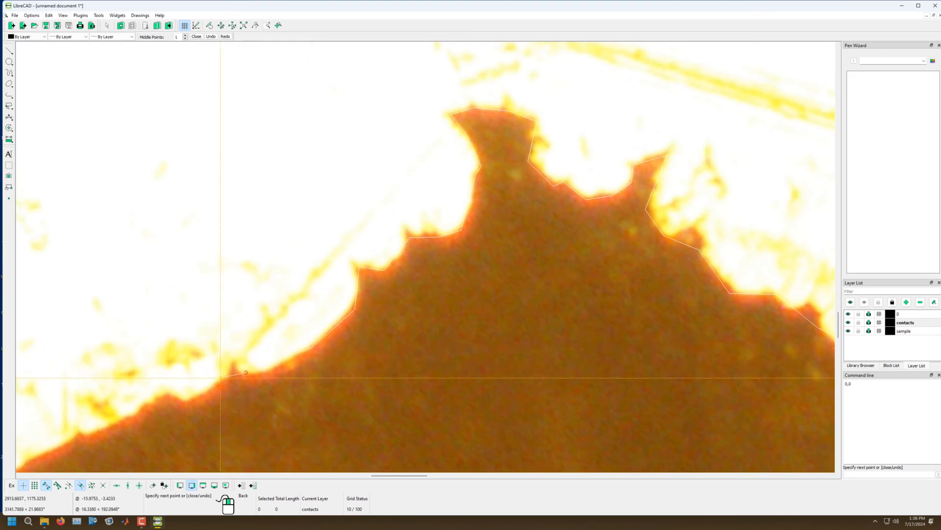
left_click(221, 378)
left_click(186, 402)
left_click(169, 393)
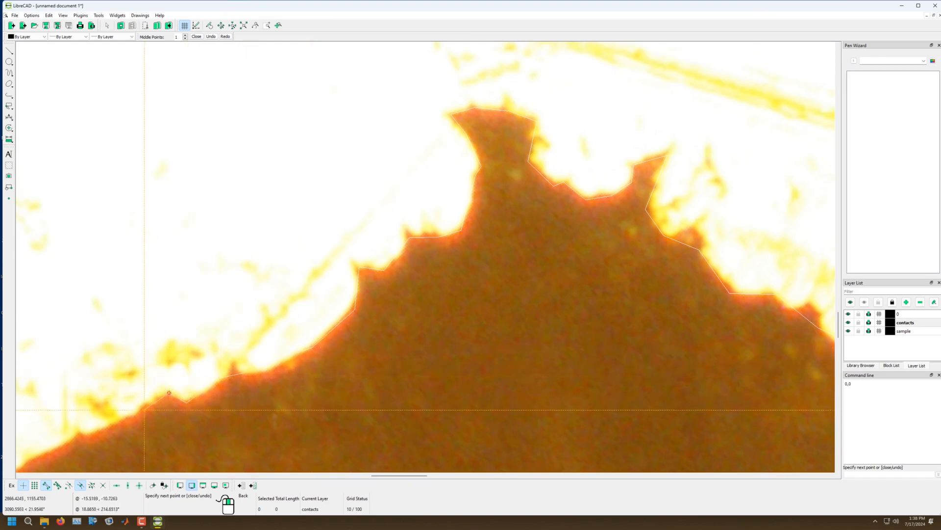
left_click(142, 405)
Step: Trace the straight stretch of the slope down to its bend at about 2781, 1116
scroll(359, 277, "down", 7)
scroll(279, 321, "up", 7)
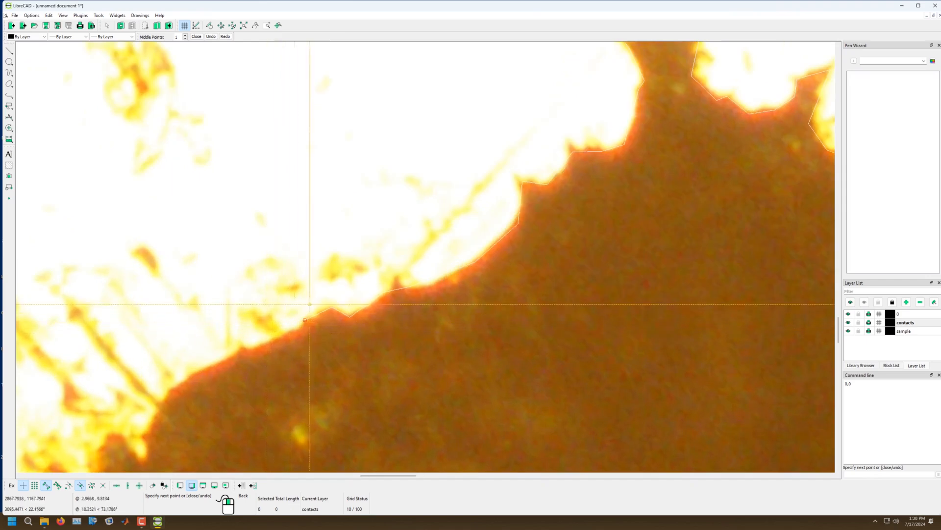
scroll(309, 304, "up", 4)
left_click(166, 397)
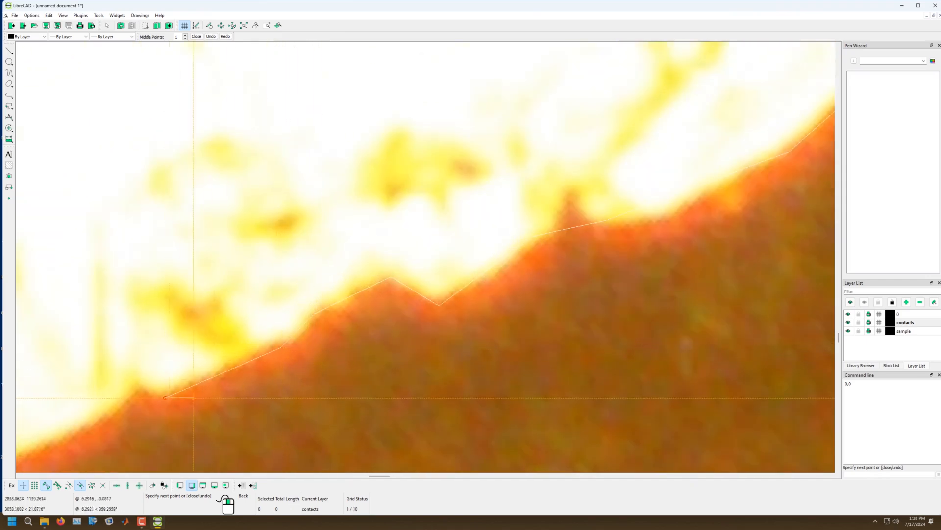
scroll(448, 258, "down", 6)
scroll(372, 290, "up", 4)
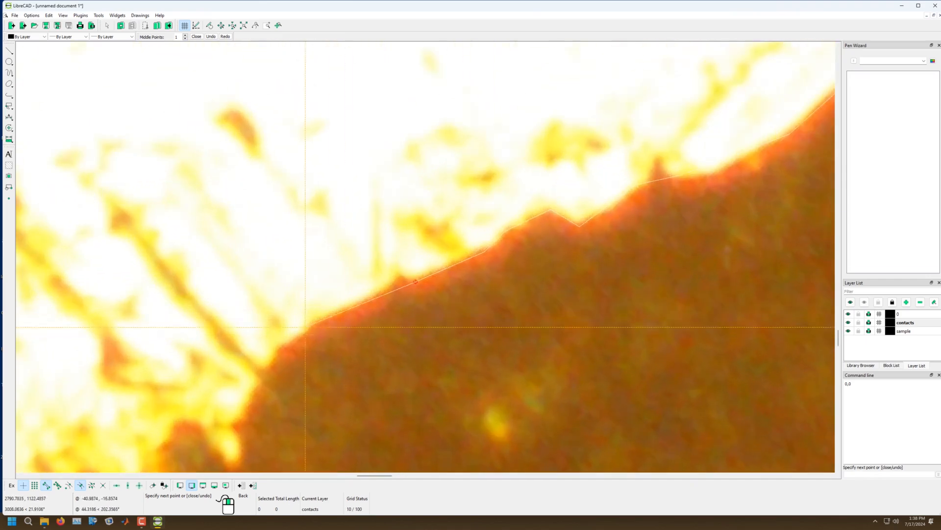
left_click(351, 302)
left_click(278, 345)
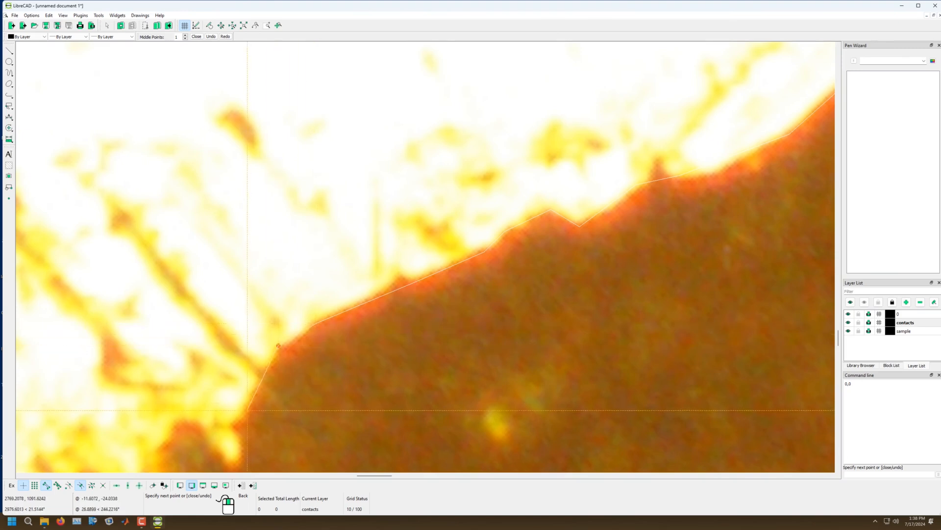
Step: Trace around the small bright spike and the dark notch on its left, ending at about 2746, 1057
scroll(349, 231, "down", 6)
scroll(355, 327, "up", 4)
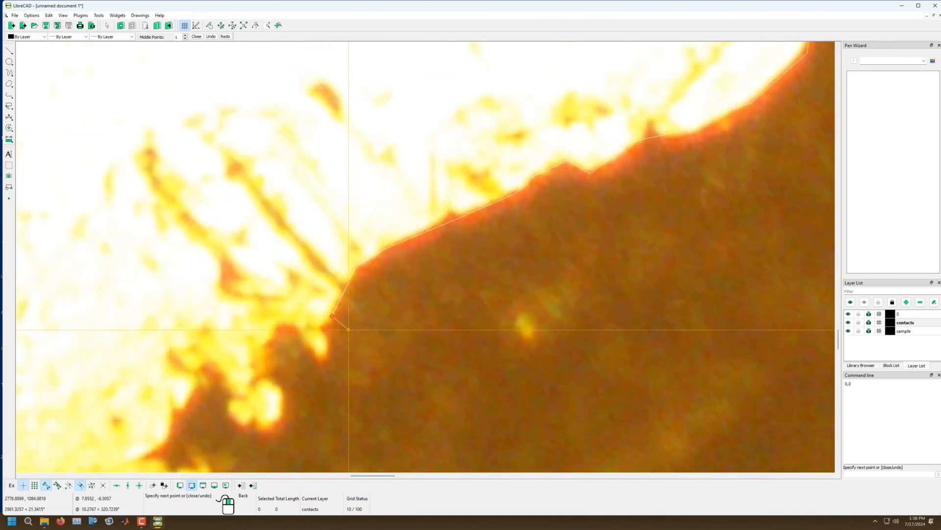
left_click(327, 360)
left_click(265, 343)
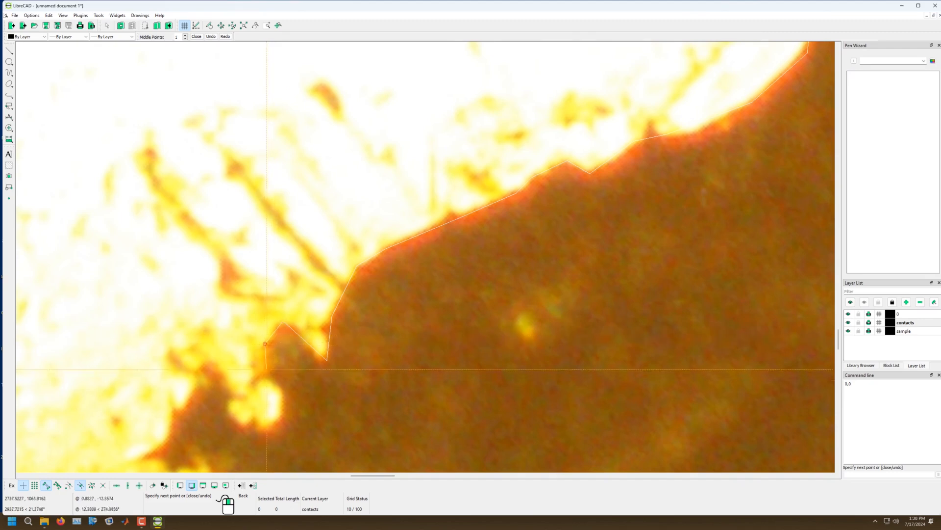
left_click(264, 376)
left_click(283, 387)
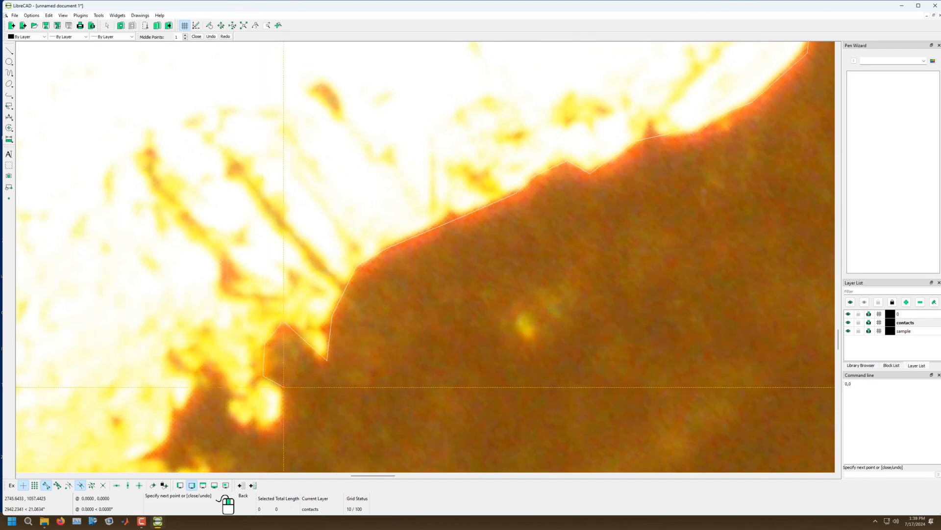
Step: Trace around the rounded bright lobe and over the dark peak on its left to about 2703, 1063
left_click(282, 420)
left_click(262, 430)
left_click(239, 425)
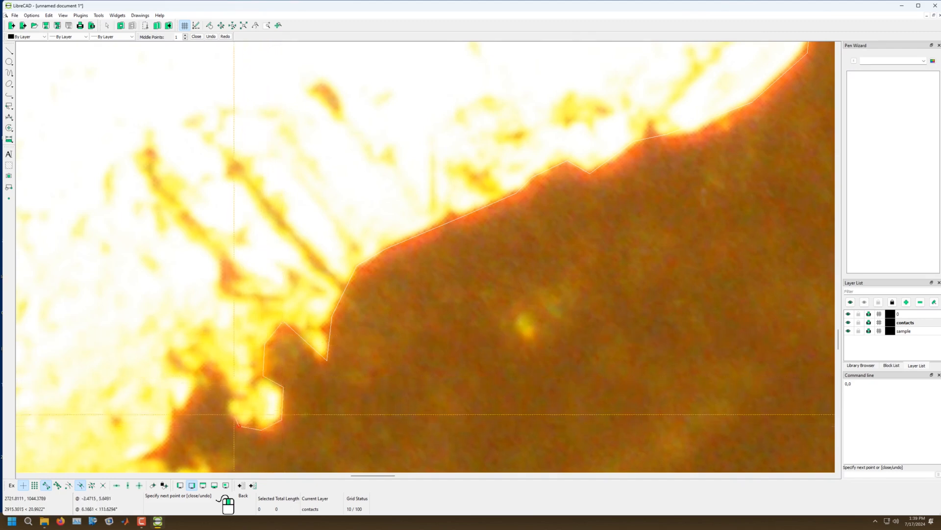
left_click(232, 393)
left_click(212, 363)
left_click(195, 374)
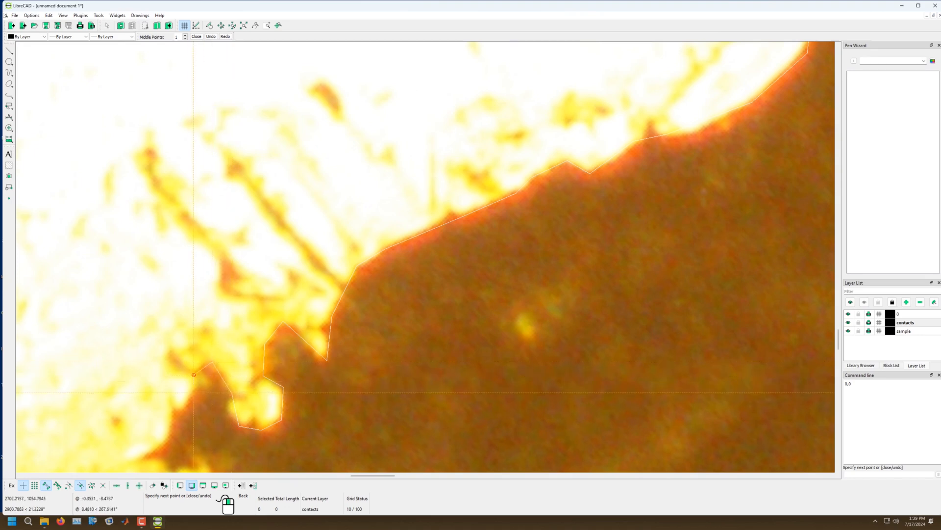
Step: Trace down the dark recess's left side, across its bottom and onto the bright vertical edge at about 2722, 998
left_click(190, 395)
left_click(164, 445)
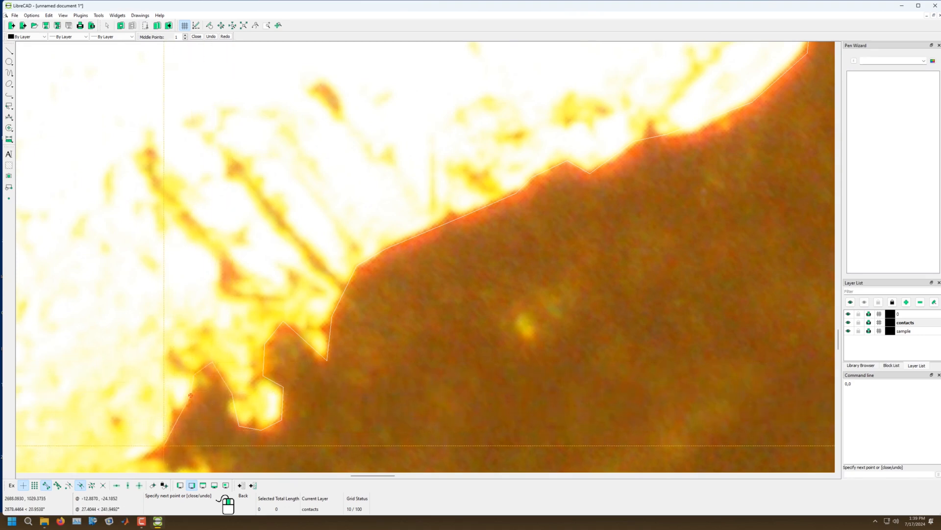
scroll(117, 299, "down", 6)
scroll(241, 266, "down", 4)
scroll(326, 277, "up", 4)
scroll(356, 298, "down", 5)
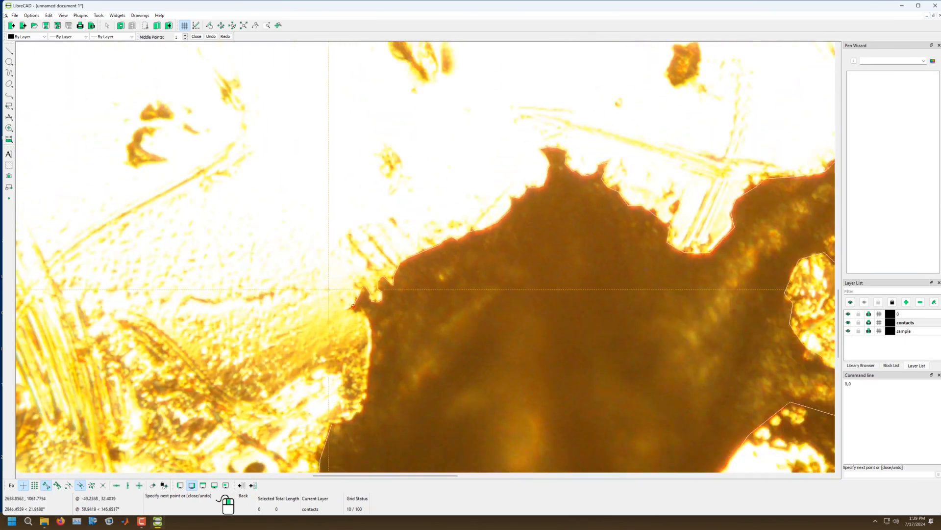
scroll(351, 306, "up", 3)
scroll(351, 306, "up", 4)
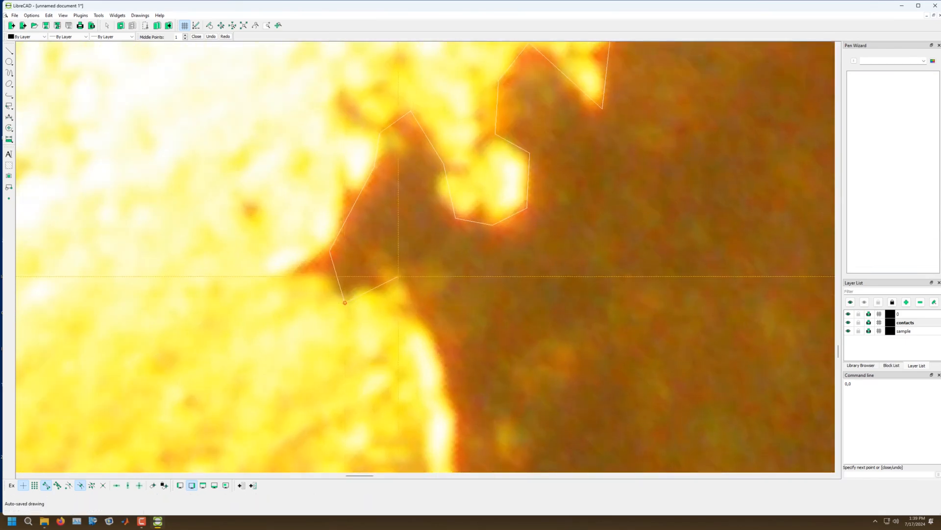
left_click(446, 360)
Step: Trace the contact's long, nearly vertical left edge down to about 2702, 820
scroll(458, 218, "down", 10)
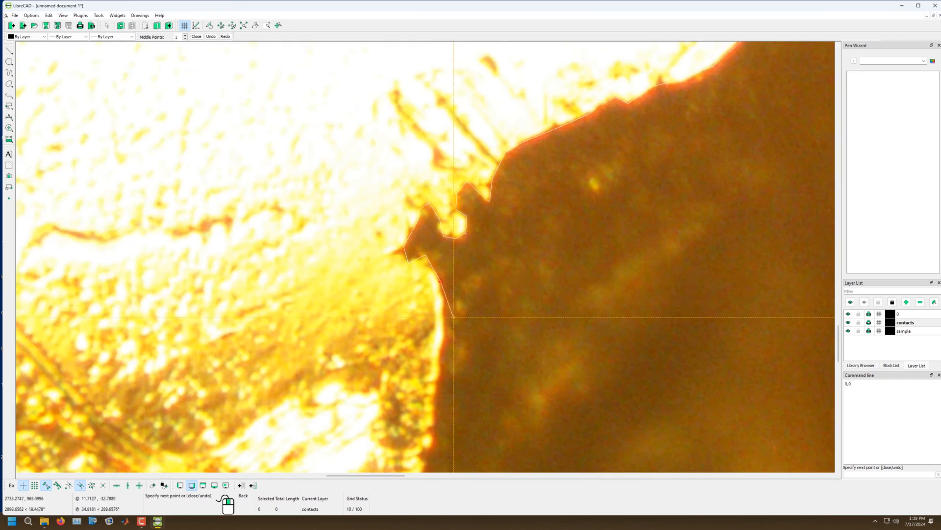
scroll(456, 316, "up", 8)
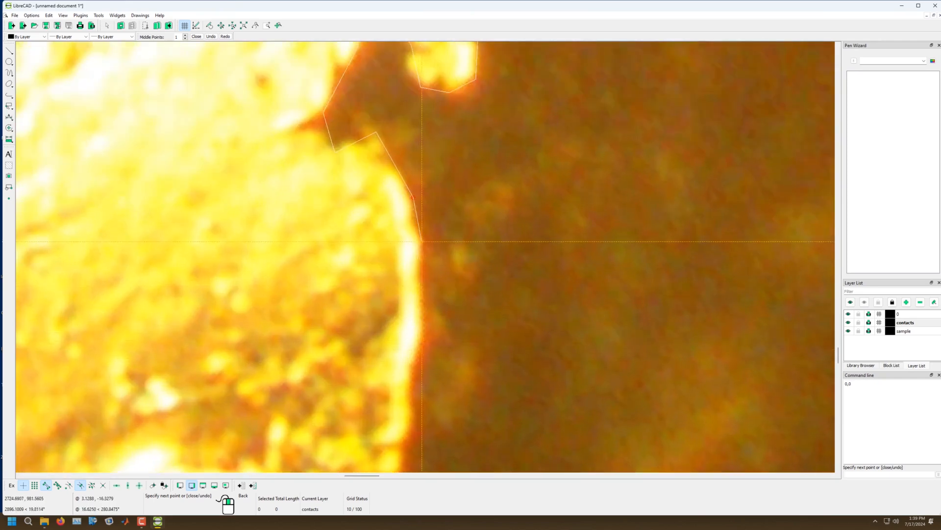
left_click(407, 372)
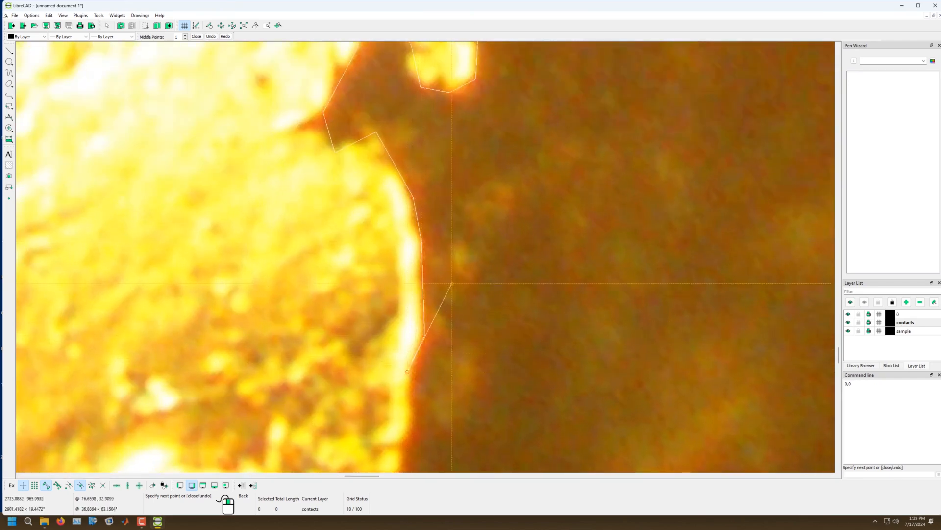
scroll(448, 289, "down", 3)
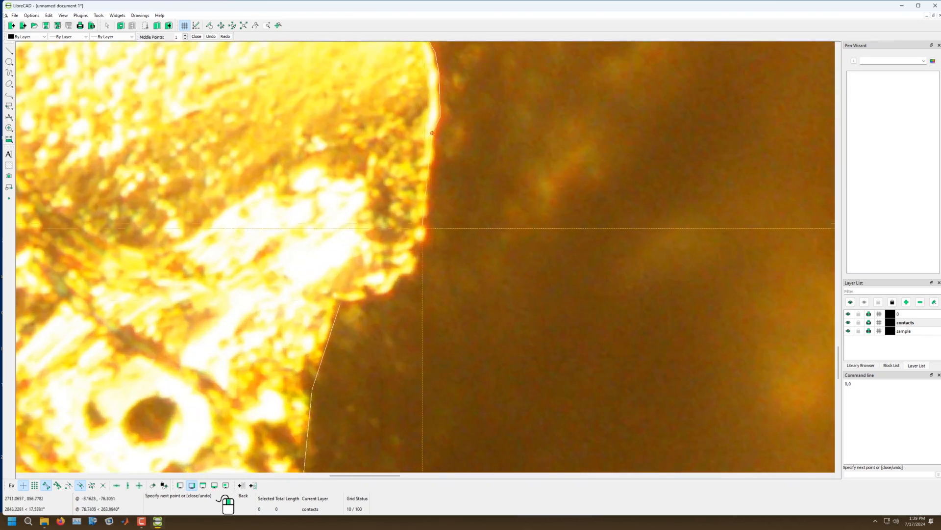
left_click(428, 224)
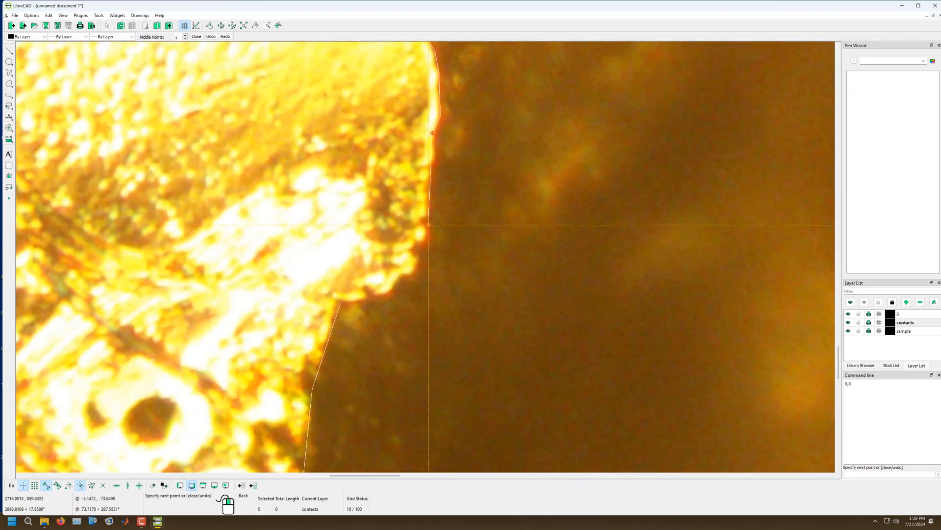
left_click(412, 272)
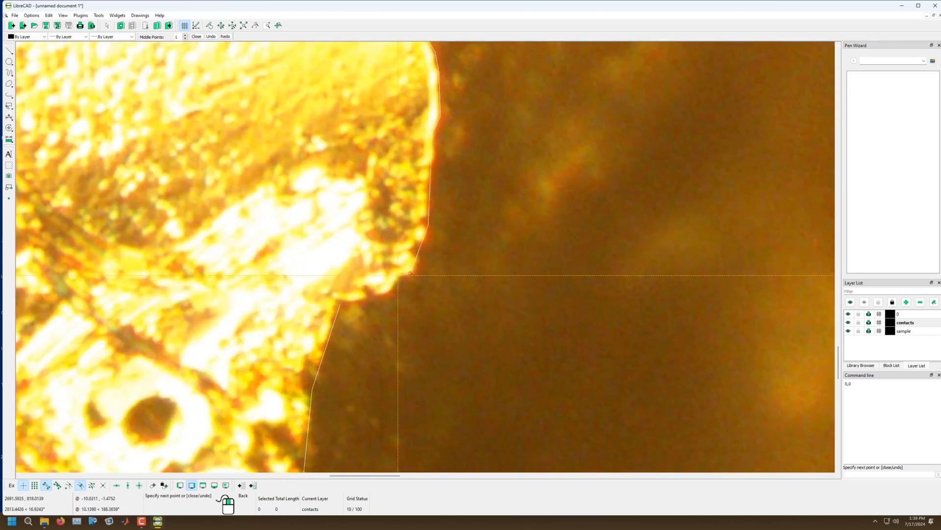
Step: Trace the remaining stepped edge, join it to the open end of the earlier outline at about 2645, 796, and finish the line
scroll(404, 274, "up", 5)
left_click(400, 281)
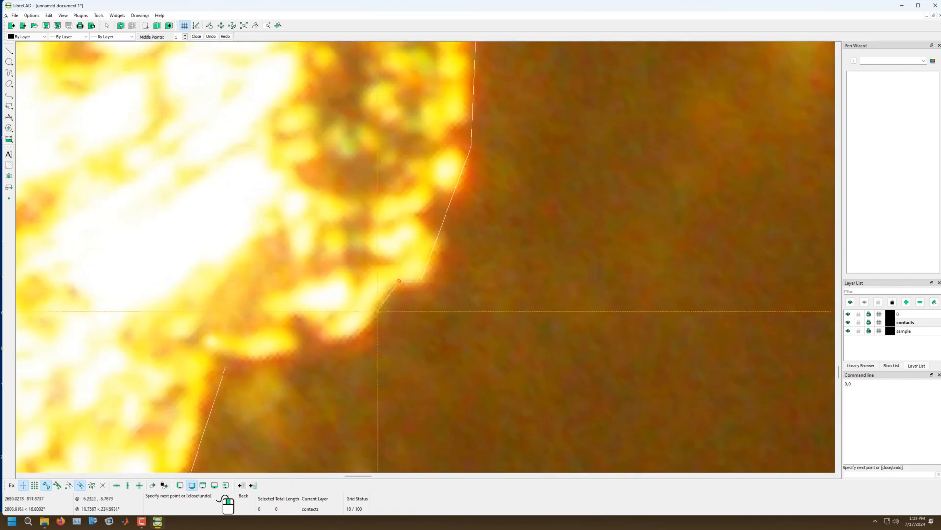
left_click(362, 334)
left_click(225, 366)
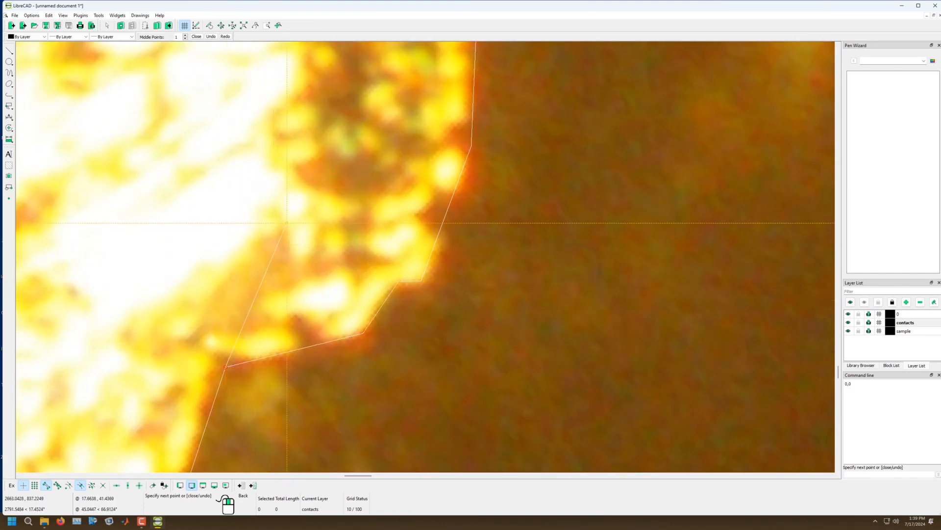
key("Escape")
Step: Examine the whole sample and the untraced contacts along its upper edge to choose the next one
scroll(393, 256, "down", 20)
scroll(406, 262, "down", 4)
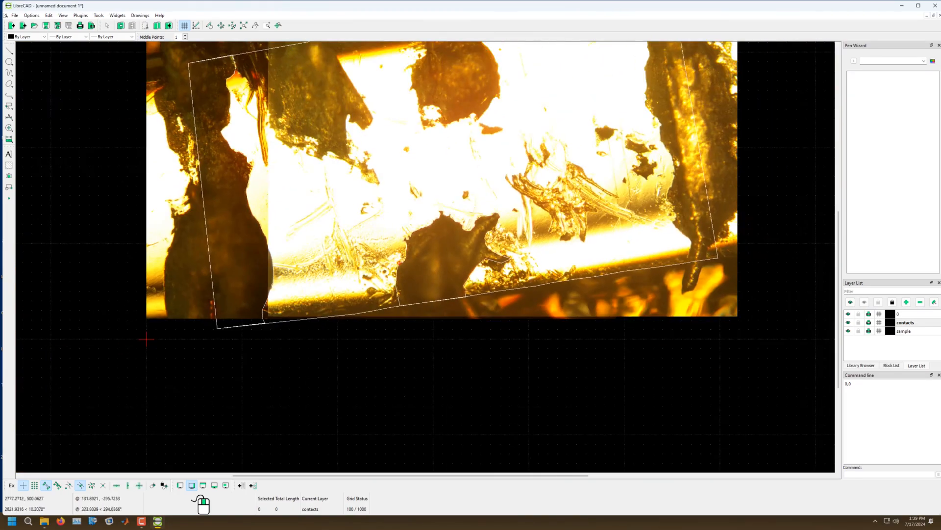
scroll(441, 280, "down", 5)
scroll(235, 54, "up", 11)
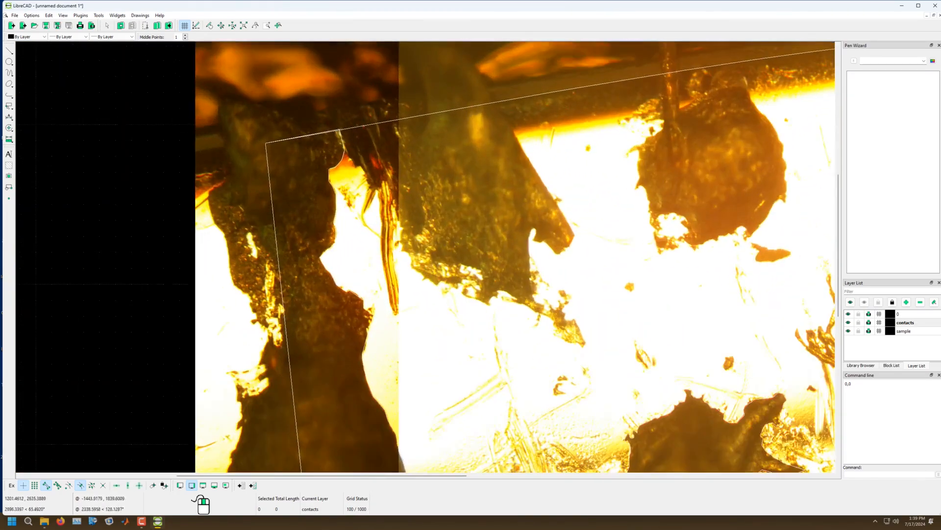
scroll(433, 258, "down", 3)
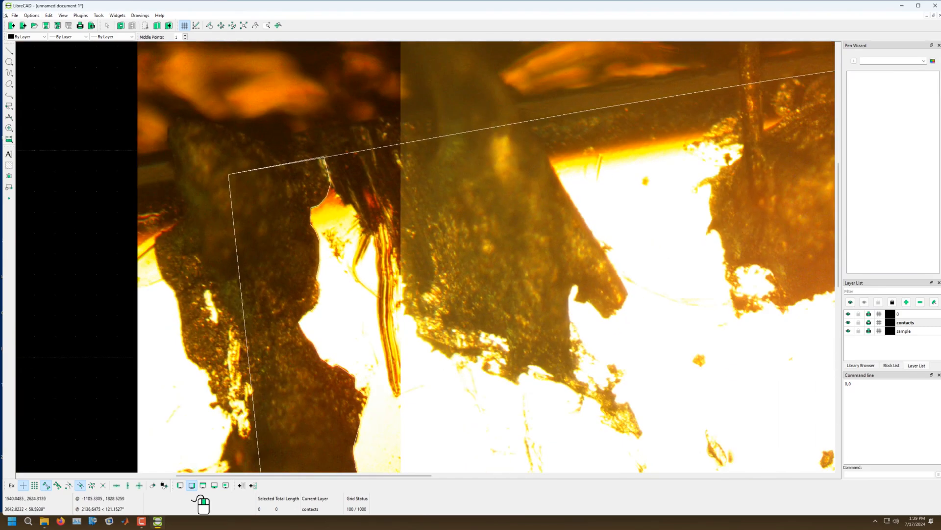
scroll(395, 245, "down", 5)
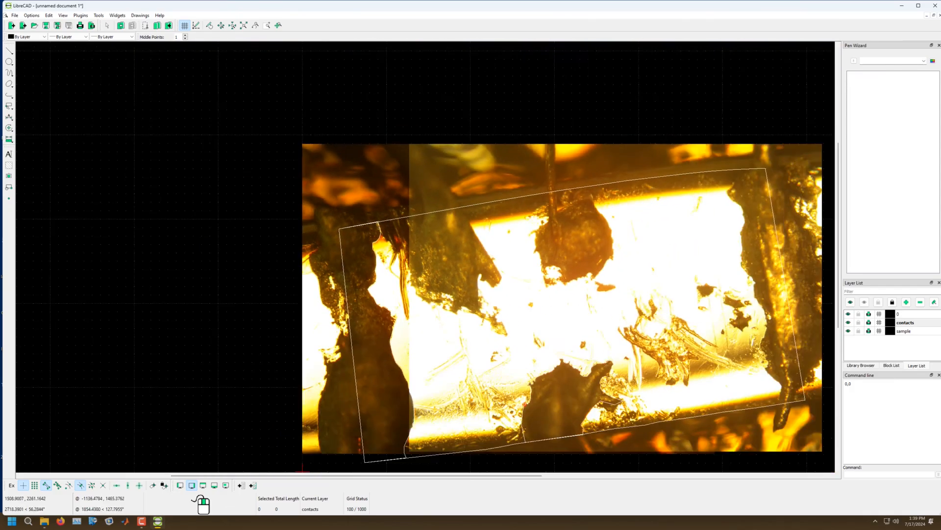
scroll(453, 199, "up", 8)
scroll(435, 147, "down", 6)
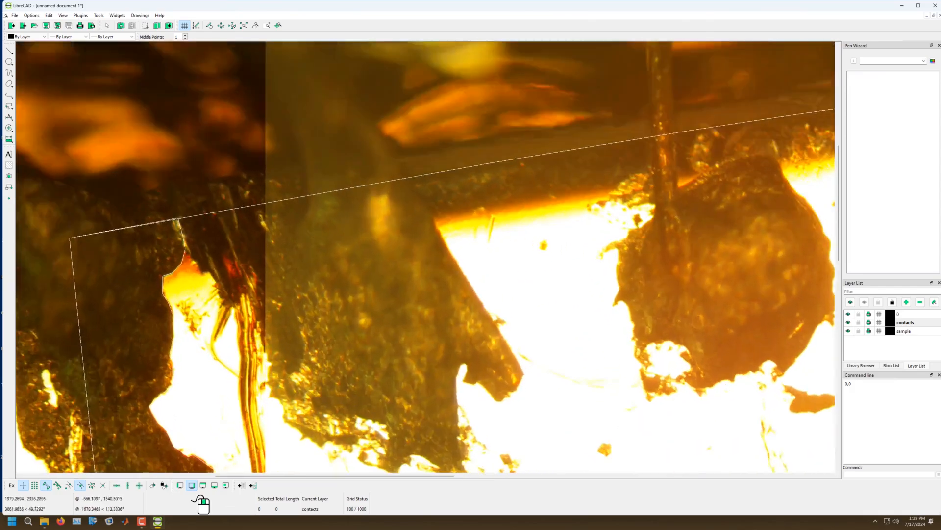
scroll(429, 213, "up", 2)
mouse_move(422, 372)
middle_mouse_down()
mouse_move(471, 307)
mouse_move(494, 310)
mouse_move(453, 339)
middle_mouse_up()
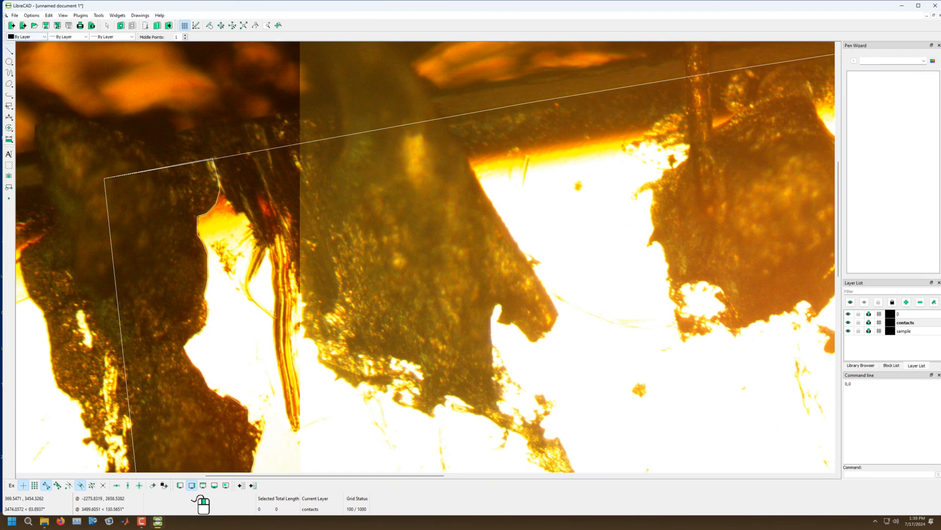
Step: Start a polyline on the contacts layer for the second contact, with its first point on the sample's upper edge at about 1067, 2994
left_click(9, 51)
left_click(9, 51)
left_click(9, 51)
left_click(24, 57)
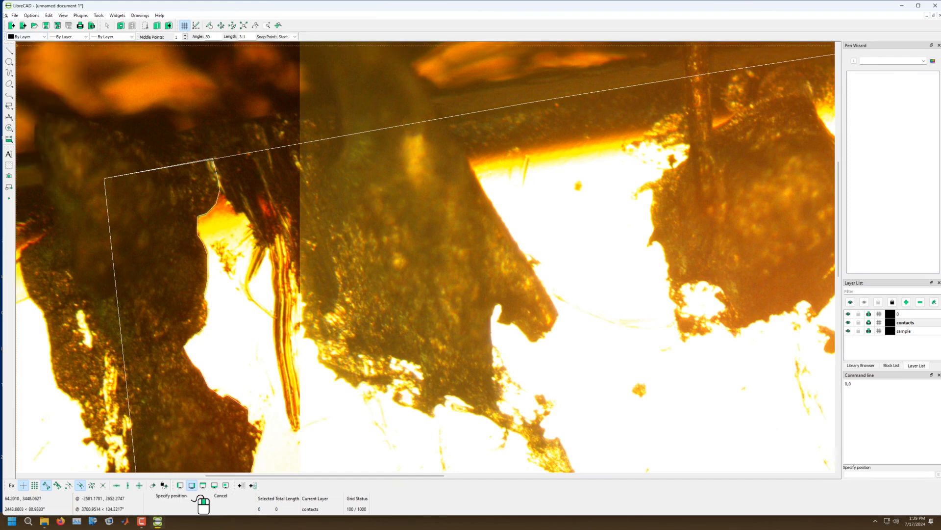
left_click(8, 51)
left_click(23, 49)
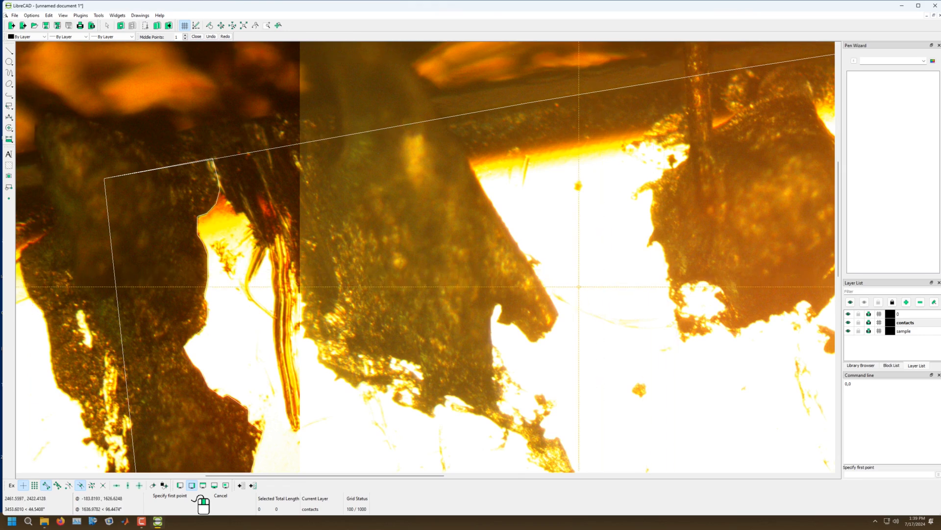
scroll(249, 153, "up", 6)
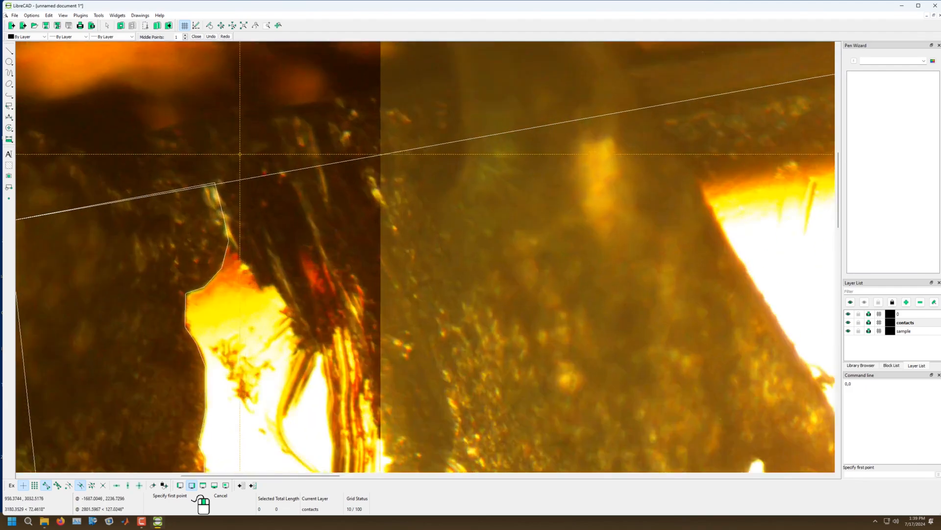
scroll(300, 211, "down", 2)
scroll(312, 162, "up", 3)
scroll(393, 328, "down", 4)
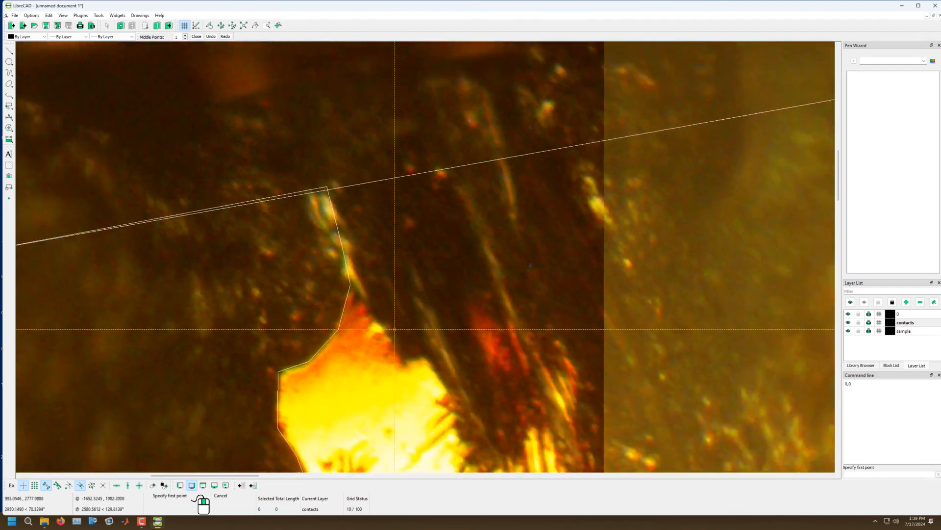
scroll(414, 328, "up", 5)
scroll(420, 303, "down", 5)
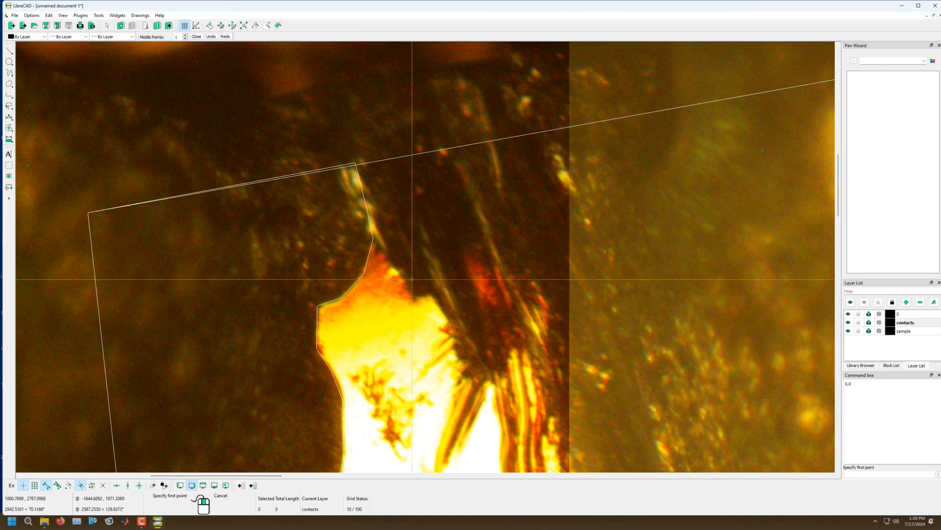
scroll(391, 246, "down", 2)
scroll(414, 251, "down", 2)
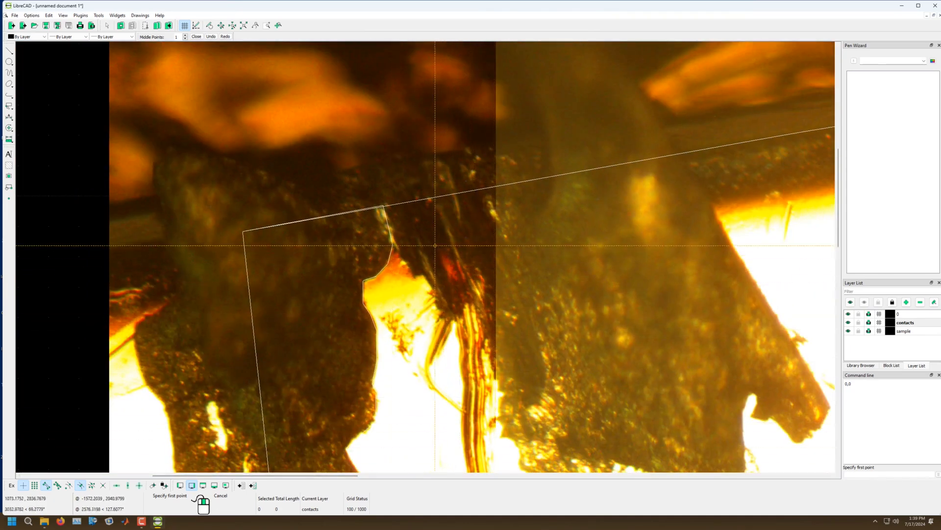
scroll(442, 207, "up", 2)
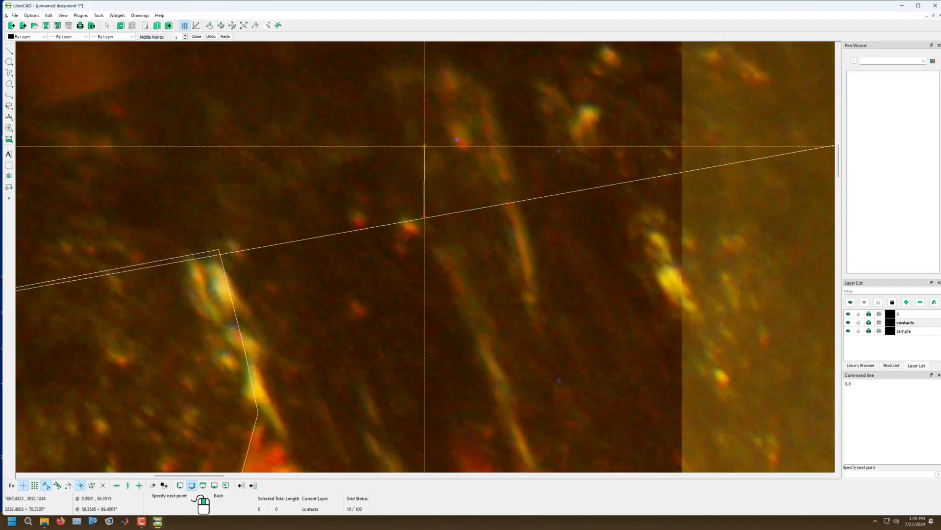
scroll(423, 217, "down", 2)
left_click(425, 217)
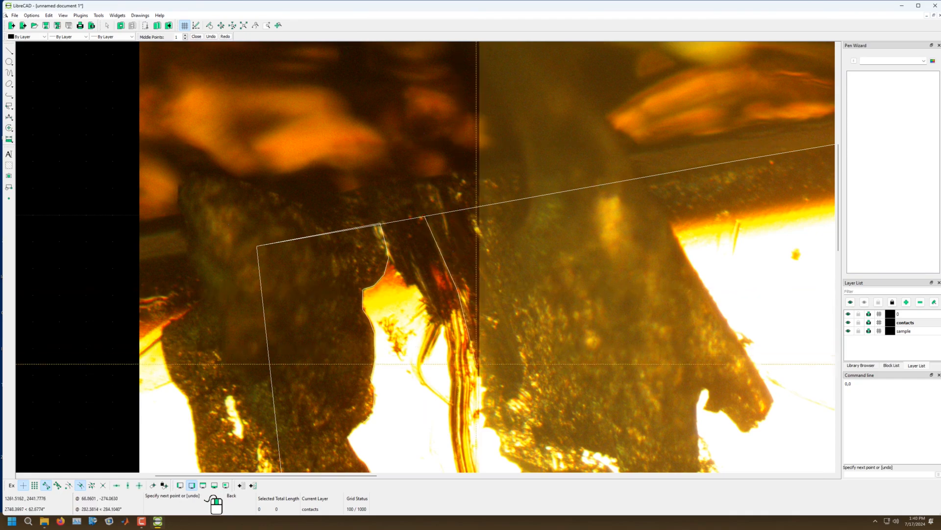
Step: Trace the second contact's left edge down across the photo seam and past the small bright notches to about 1333, 2196
left_click(480, 372)
scroll(476, 239, "up", 2)
scroll(448, 268, "down", 11)
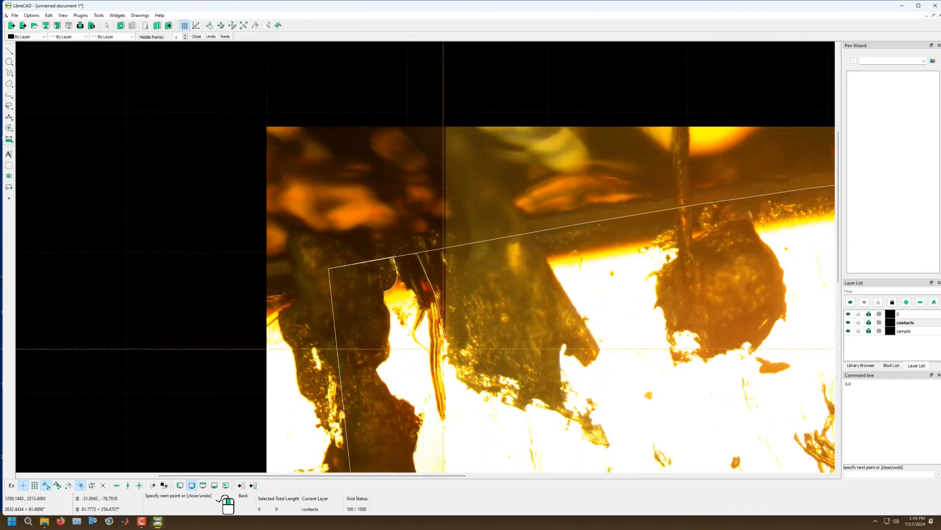
scroll(443, 346, "up", 16)
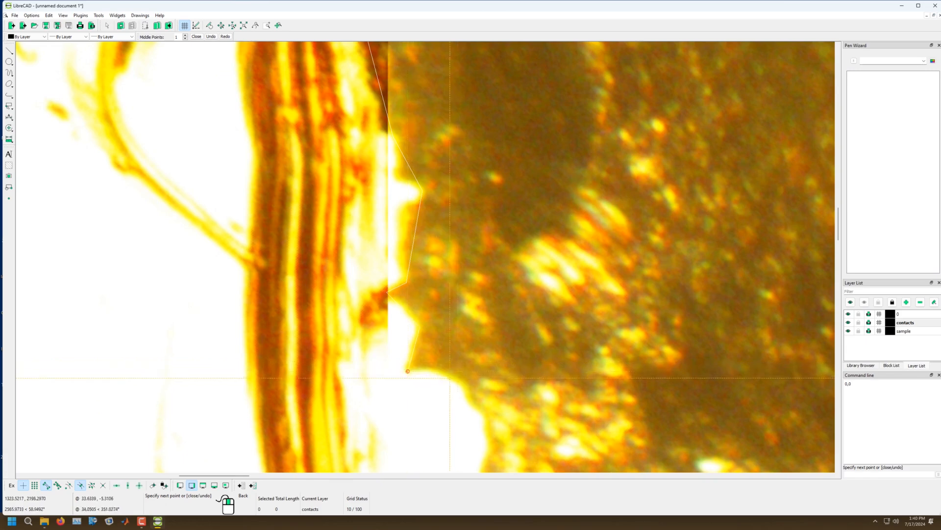
left_click(461, 381)
Step: Trace the contact's lower-left edge down to the tip of the small pointed spur at about 1432, 2018
scroll(432, 233, "down", 6)
scroll(467, 315, "up", 6)
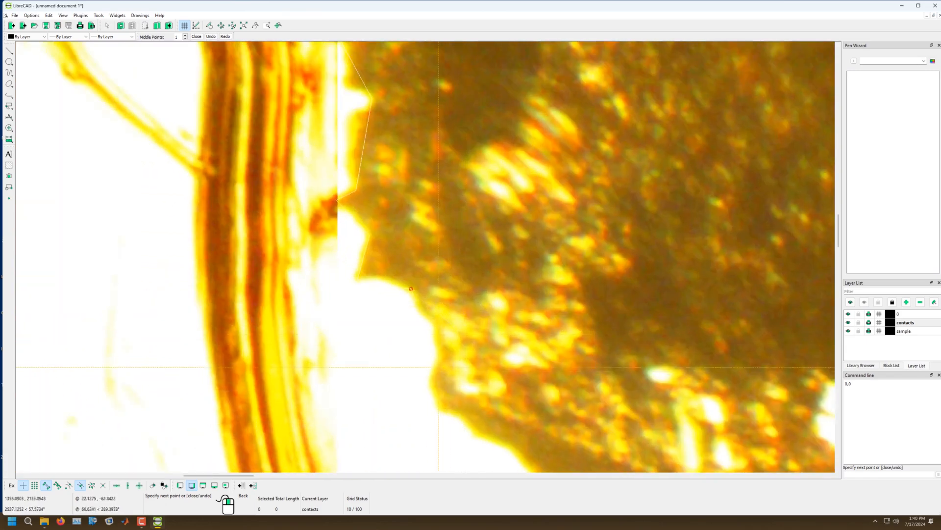
scroll(429, 377, "down", 5)
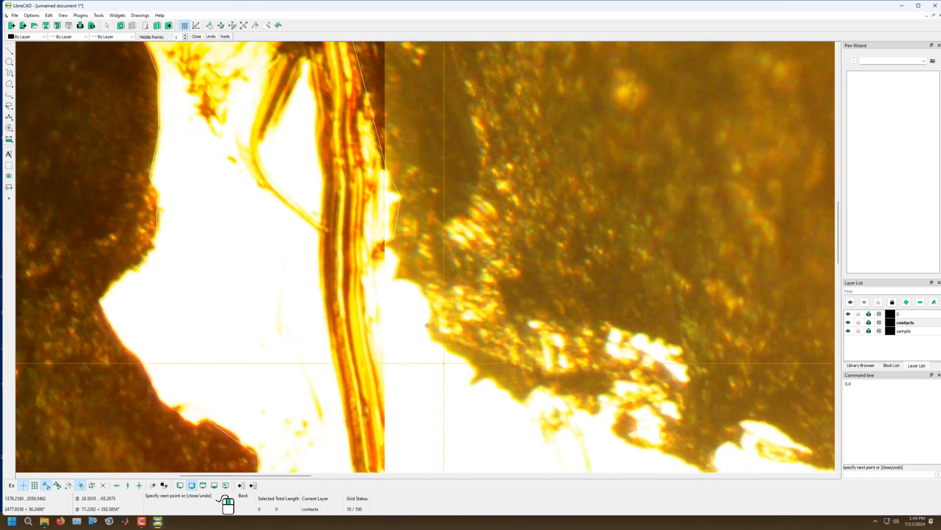
scroll(402, 250, "up", 5)
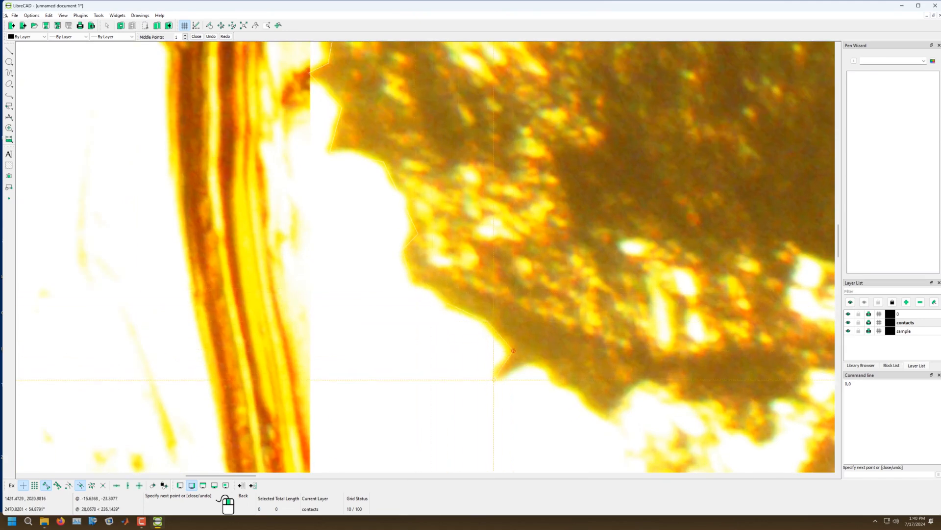
left_click(507, 383)
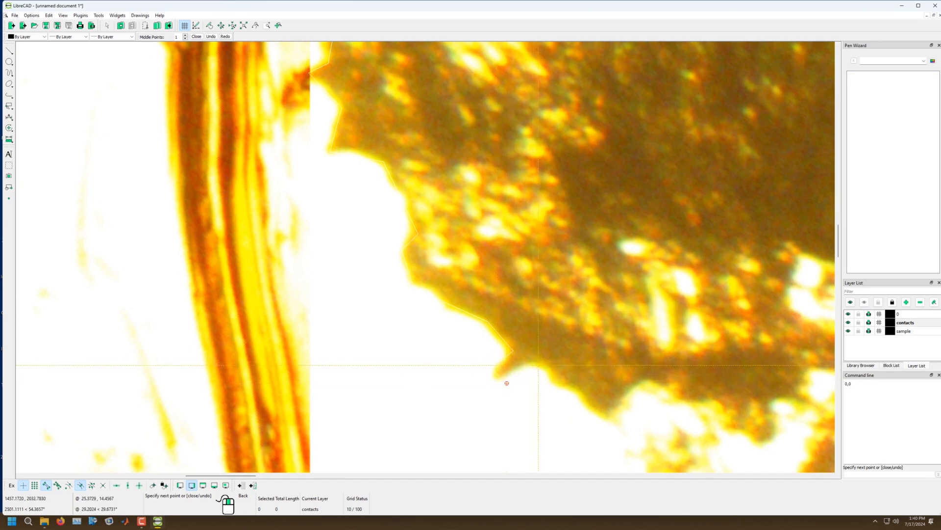
Step: Trace the jagged lower edge from the spur around the two dark protrusions to about 1662, 2006
left_click(609, 419)
left_click(647, 381)
scroll(460, 259, "down", 6)
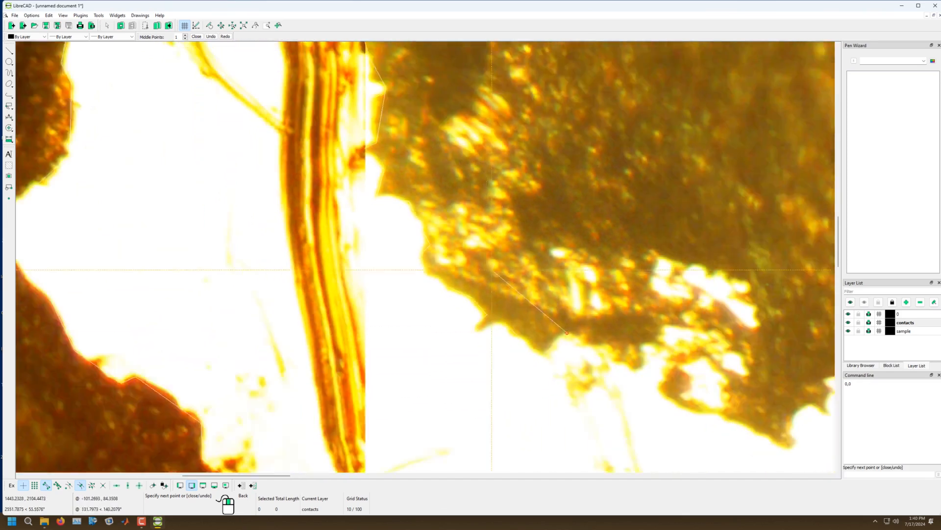
scroll(573, 323, "up", 6)
scroll(496, 274, "up", 3)
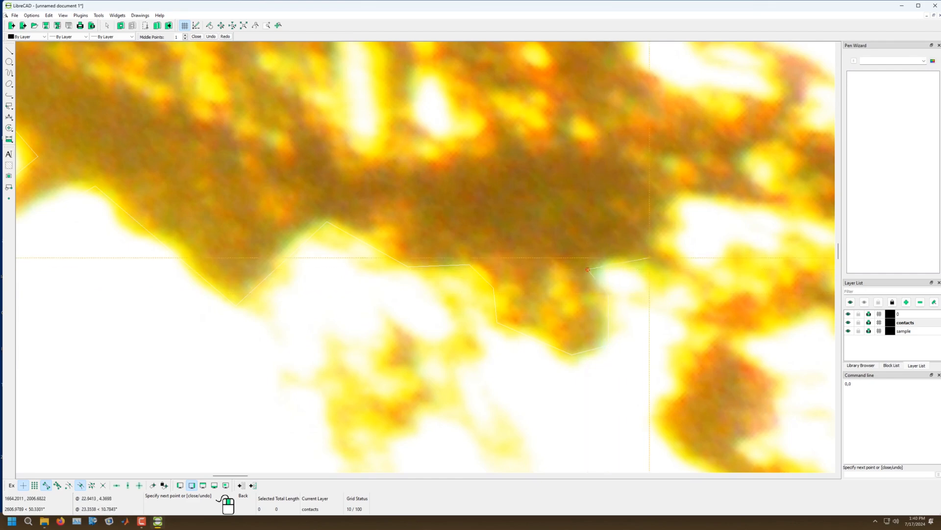
Step: Trace around the dark rim below the bright patch and along the lower edge to the corner at about 1853, 1875
scroll(623, 247, "down", 5)
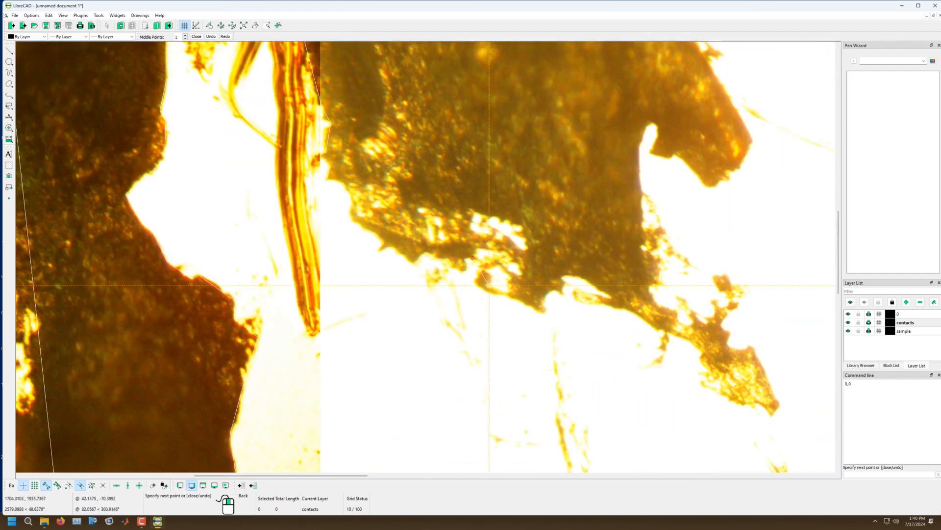
scroll(463, 261, "up", 3)
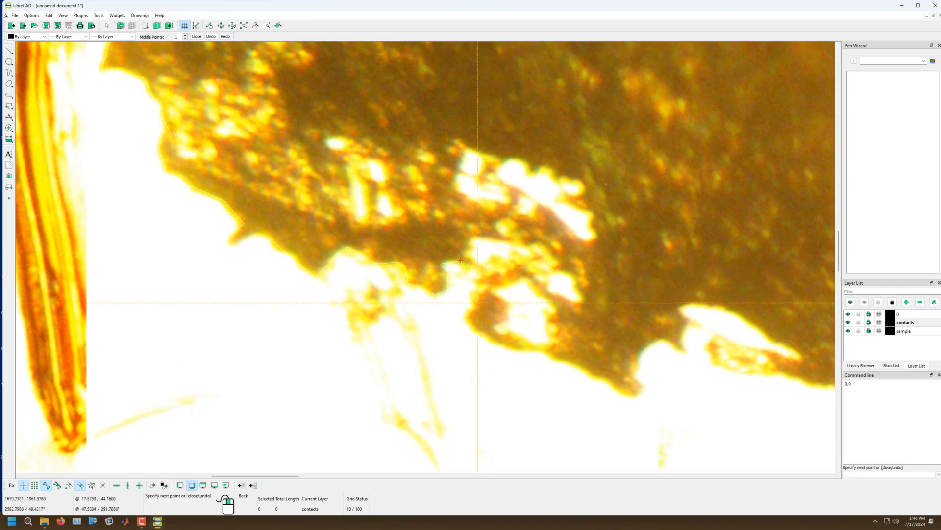
left_click(465, 314)
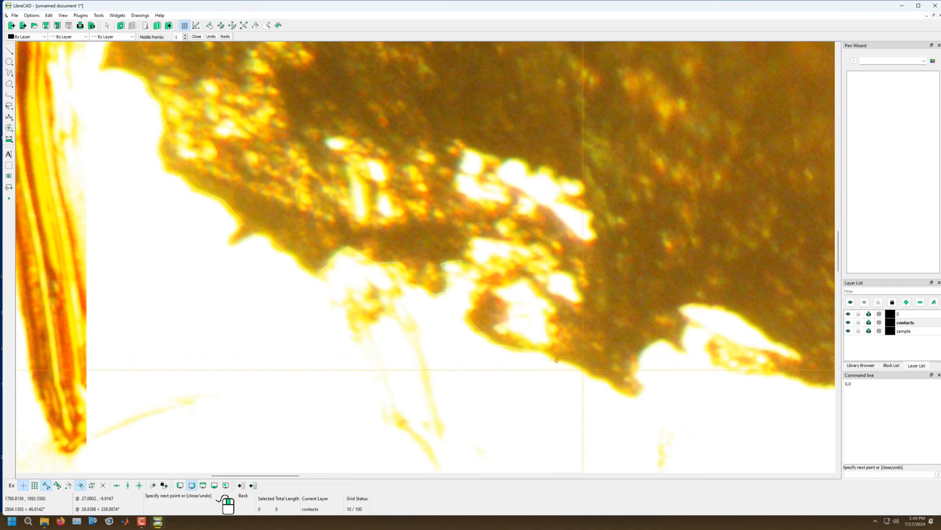
left_click(622, 392)
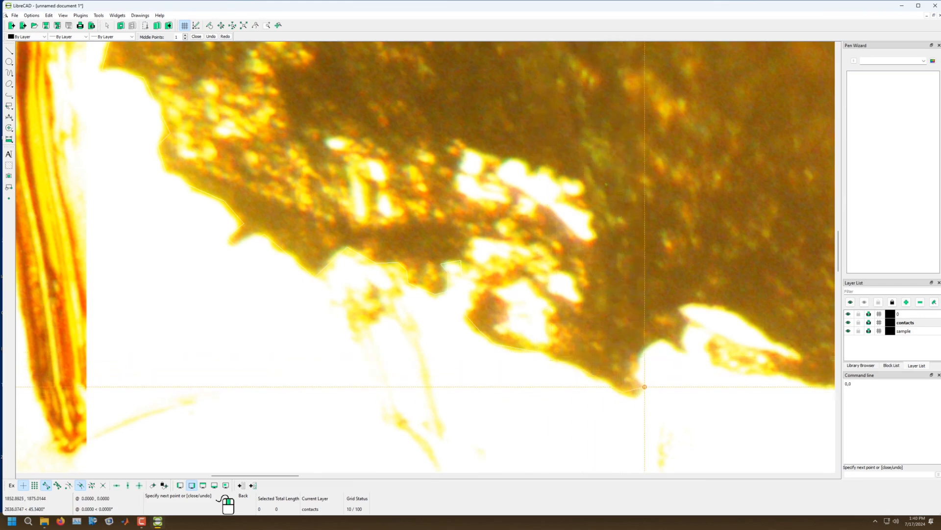
Step: Trace the rounded notch and the elongated bright sliver, returning to the contact's lower edge at about 1988, 1891
left_click(636, 372)
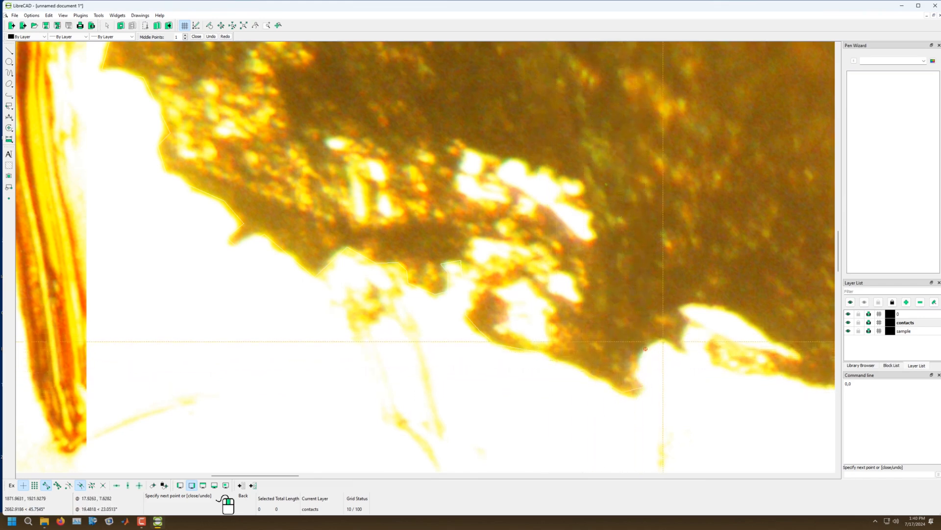
left_click(682, 350)
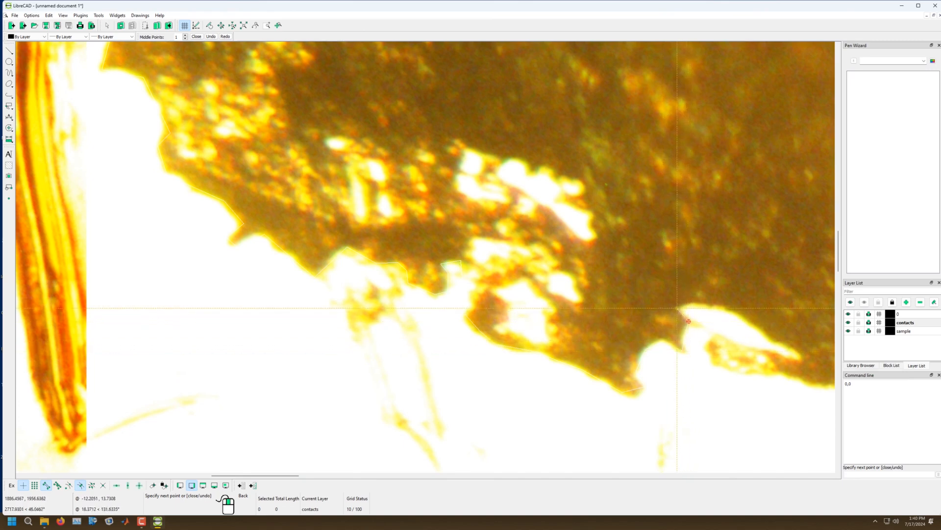
left_click(677, 308)
left_click(729, 310)
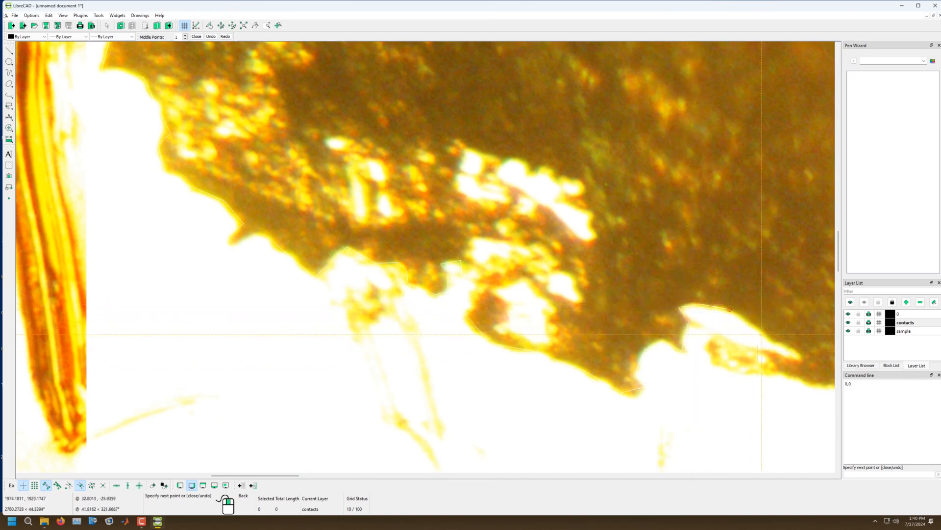
left_click(769, 338)
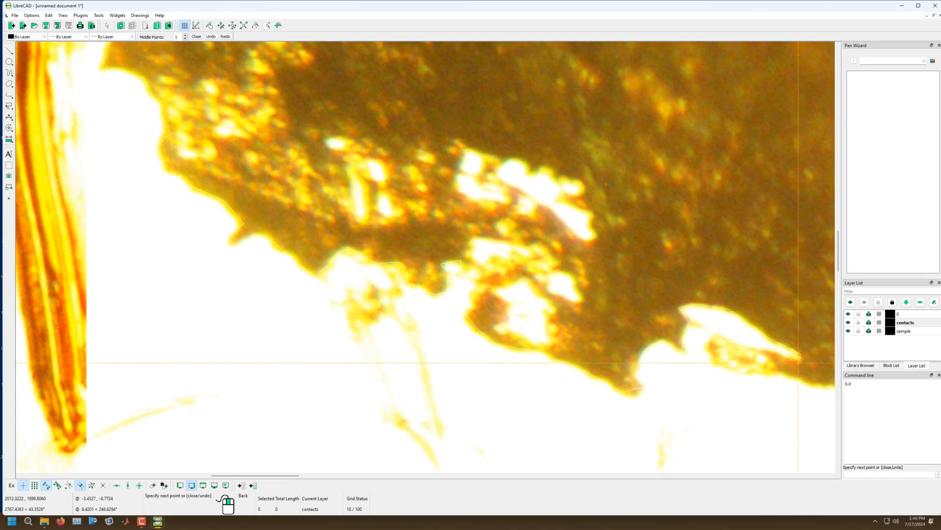
left_click(767, 351)
left_click(775, 370)
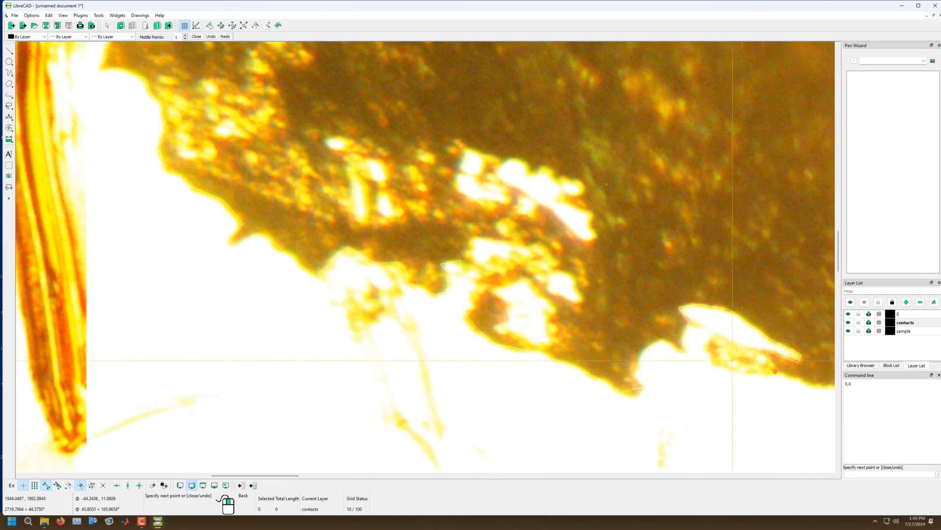
Step: Trace the curved lower edge to the thin hanging branch and outline the branch's upper part to about 2164, 1797
scroll(734, 359, "down", 4)
scroll(650, 368, "up", 7)
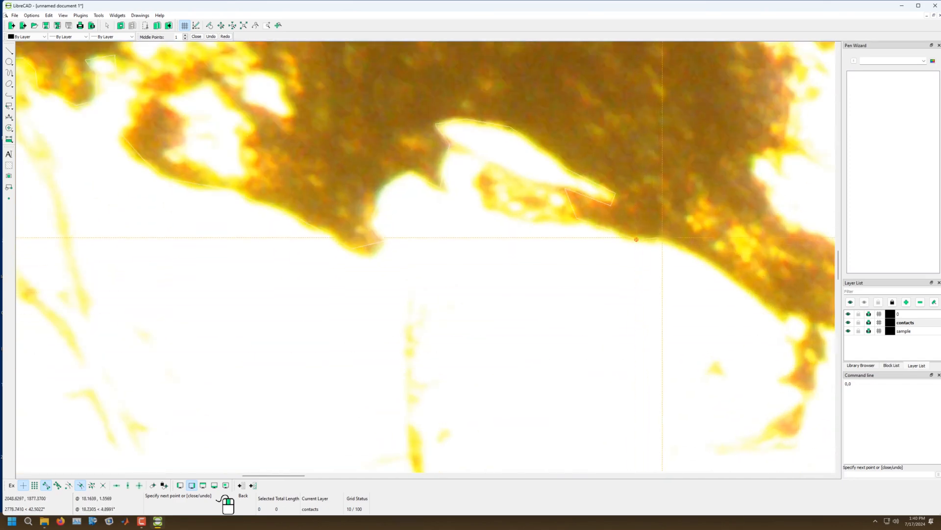
scroll(482, 241, "down", 2)
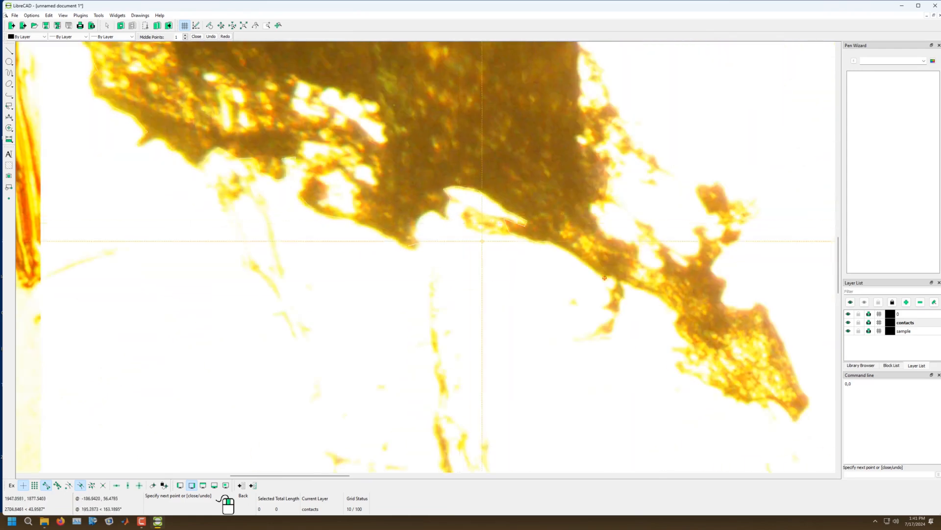
scroll(601, 288, "up", 3)
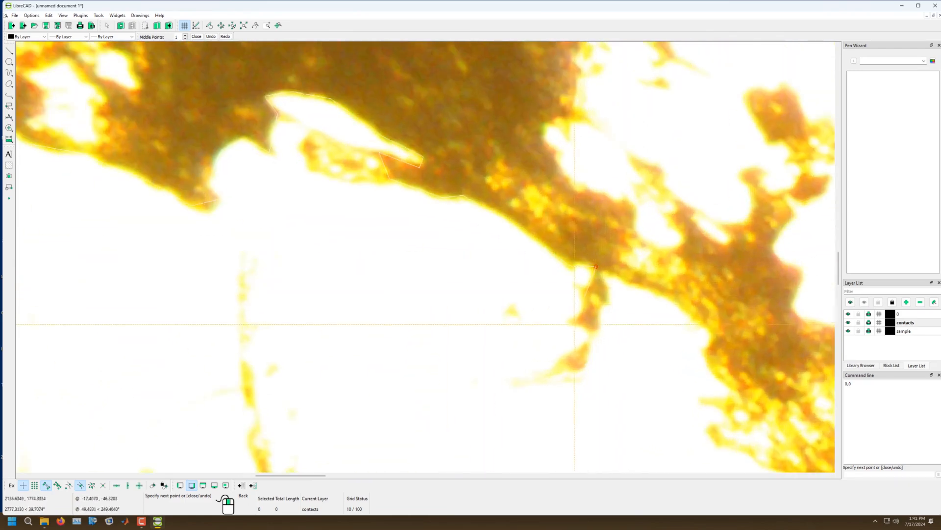
left_click(608, 295)
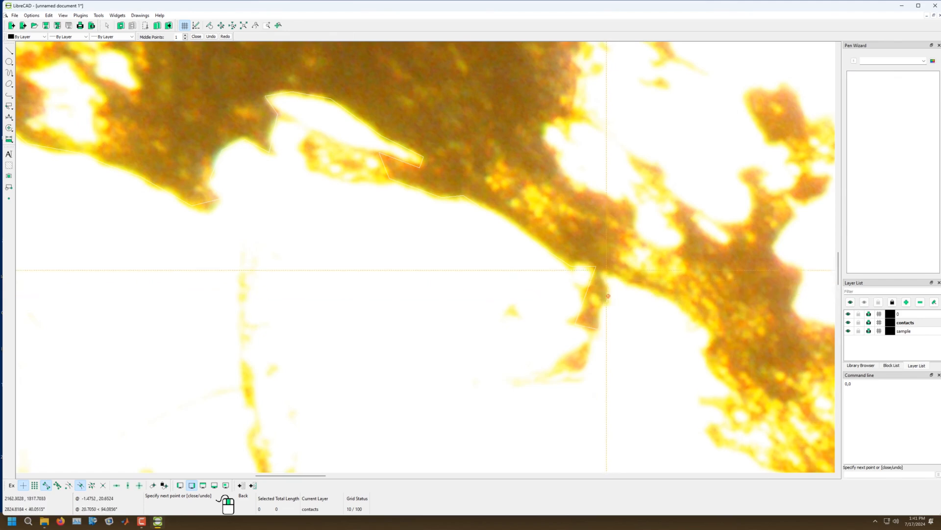
Step: Trace across the neck beside the hanging branch and up the contact's ragged edge to about 2097, 2097
scroll(652, 318, "up", 3)
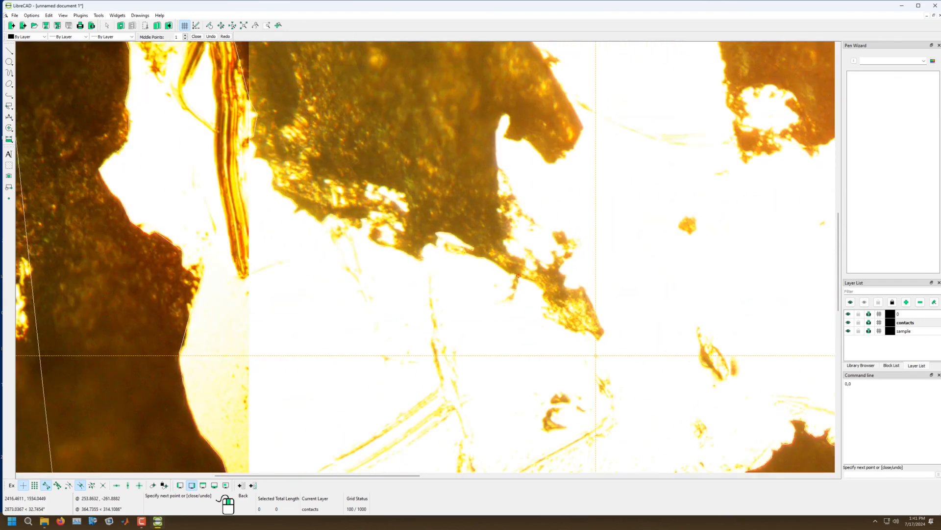
scroll(596, 355, "down", 3)
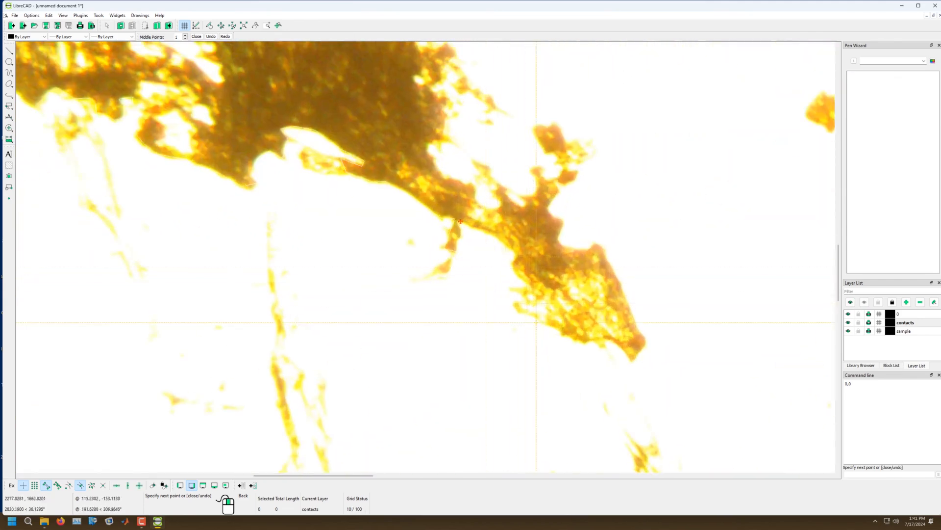
scroll(536, 322, "up", 2)
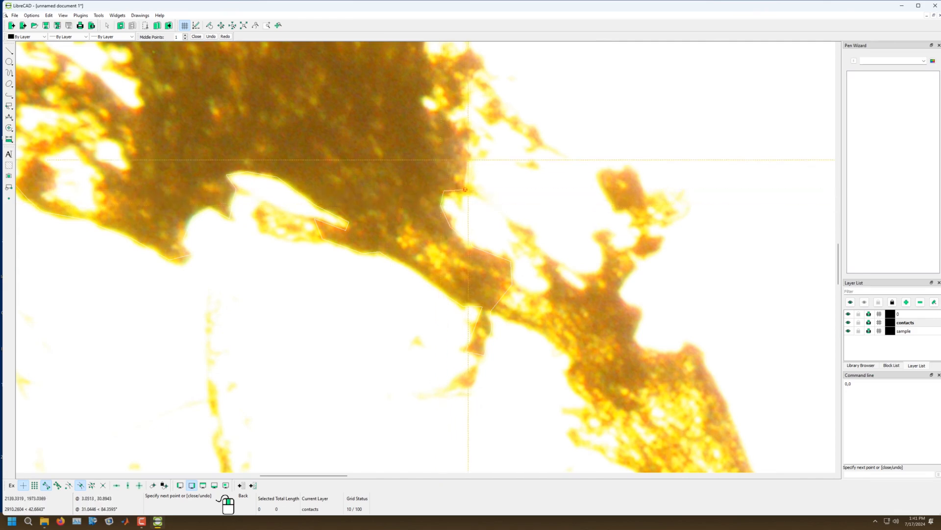
scroll(519, 246, "down", 2)
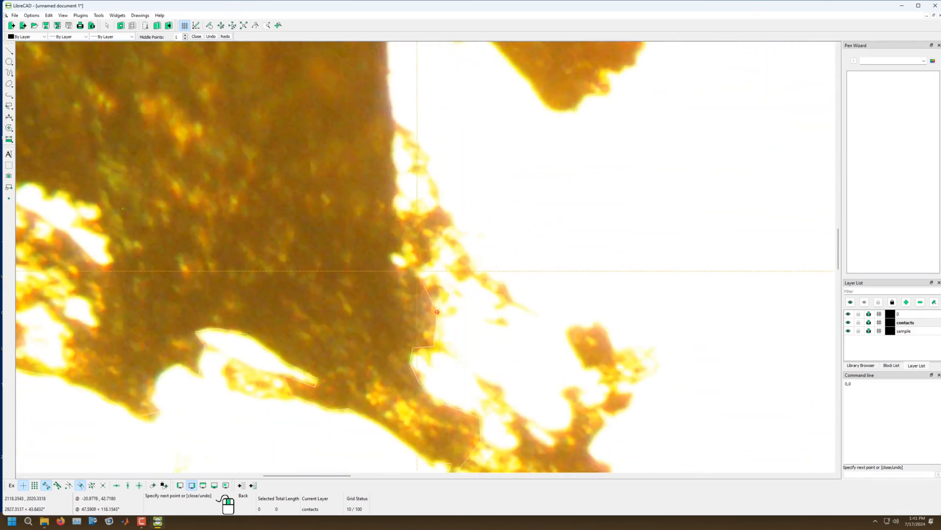
left_click(417, 267)
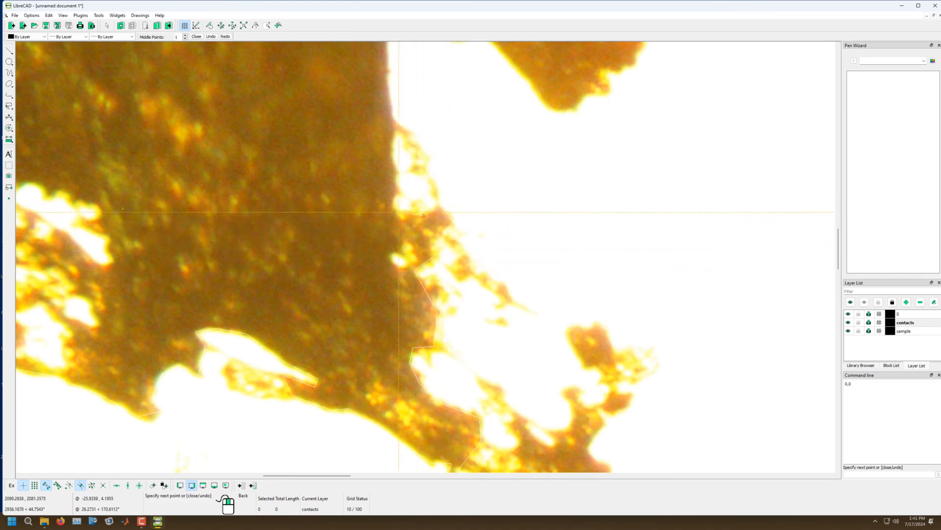
left_click(396, 187)
Step: Trace up and around the narrow white notch and along its lower lip to the peak at about 2181, 2272
scroll(442, 205, "up", 4)
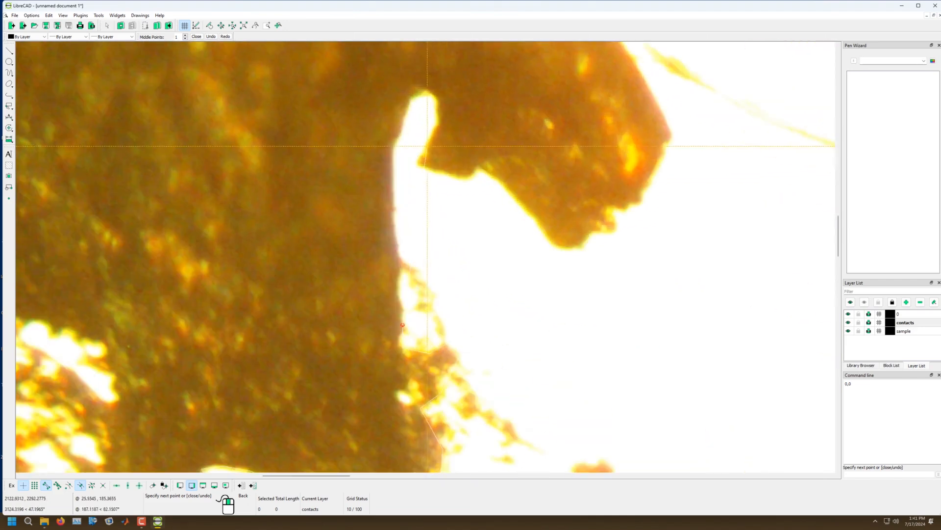
left_click(413, 93)
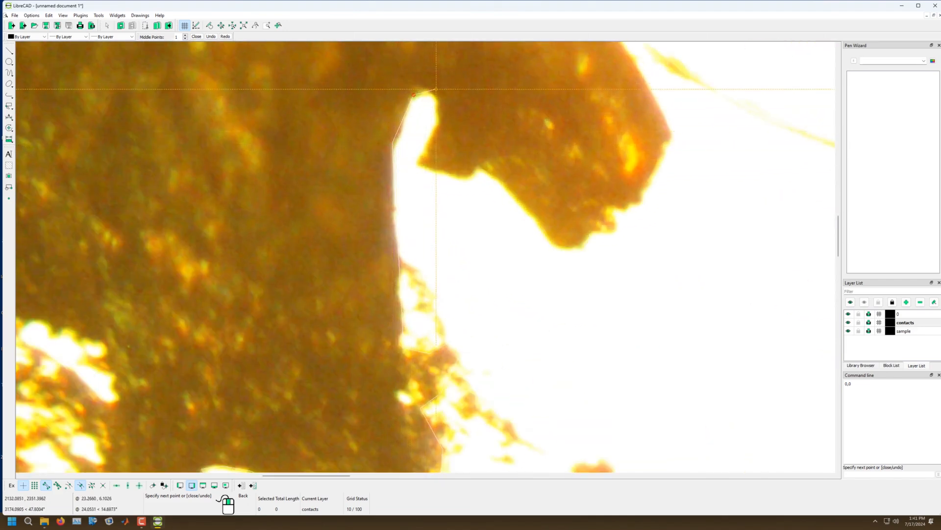
left_click(439, 91)
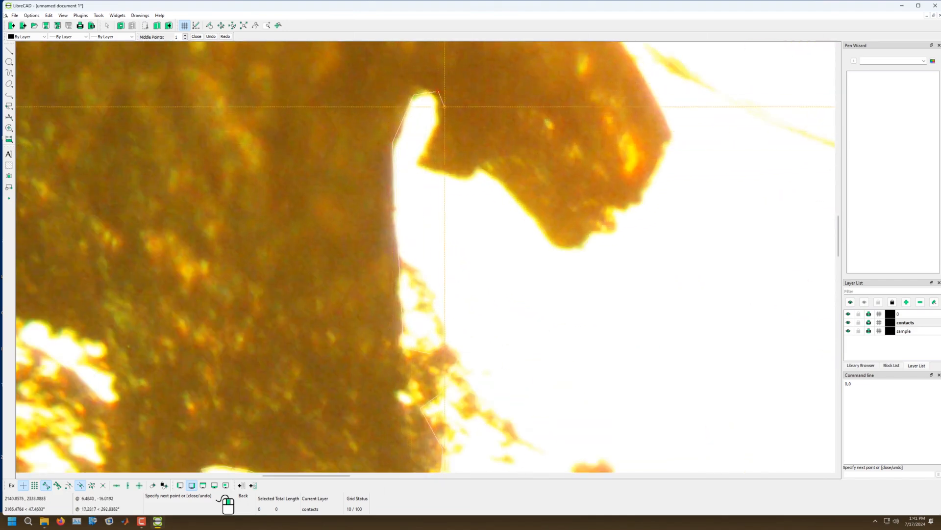
left_click(419, 163)
left_click(483, 166)
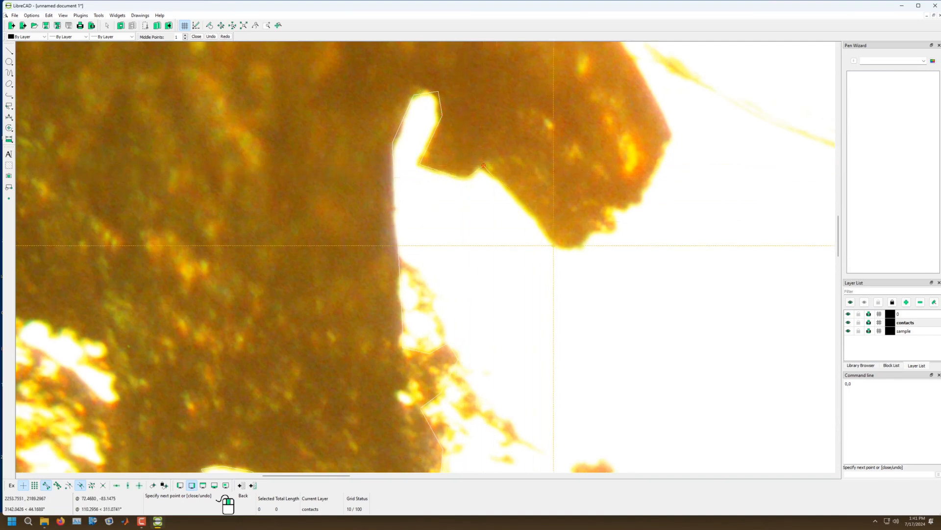
Step: Trace around the blunt lower tip of the protrusion and up to its outer corner at about 2379, 2304
left_click(554, 245)
left_click(583, 249)
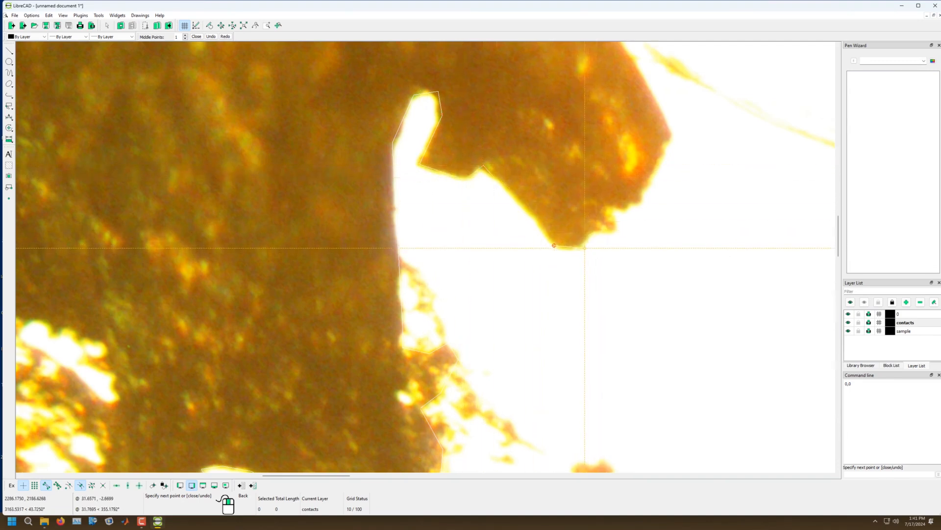
left_click(595, 227)
left_click(613, 232)
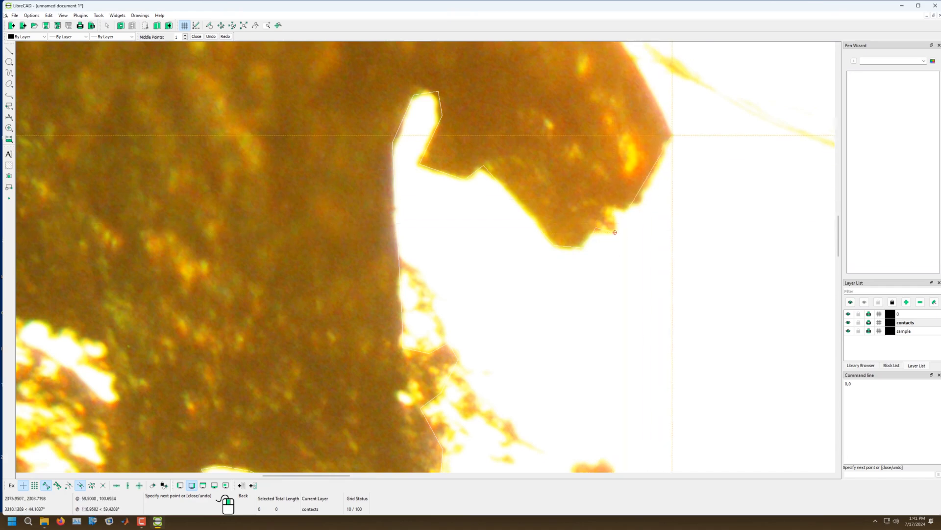
left_click(671, 136)
Step: Trace the long slanted edge from the outer corner up to the bright region's upper corner at about 1999, 2939
scroll(677, 311, "down", 7)
scroll(571, 160, "up", 6)
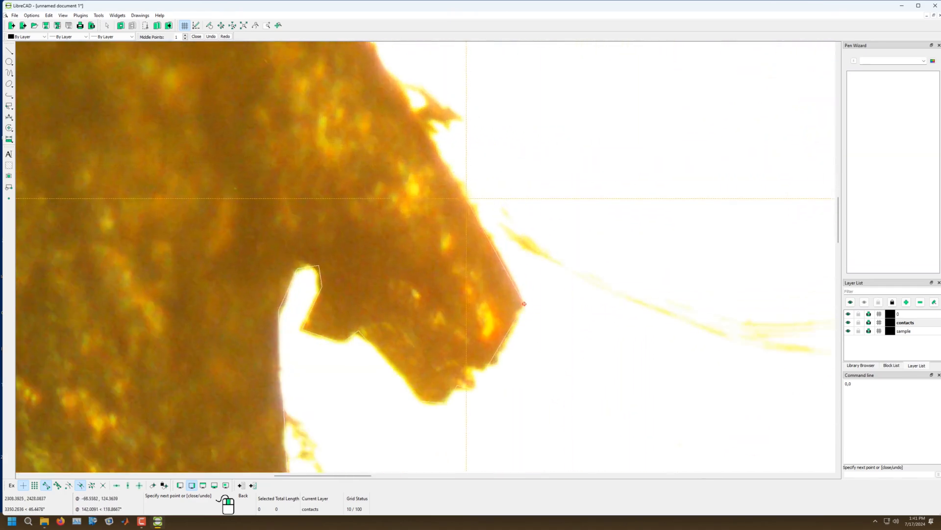
scroll(467, 198, "down", 5)
scroll(438, 277, "up", 5)
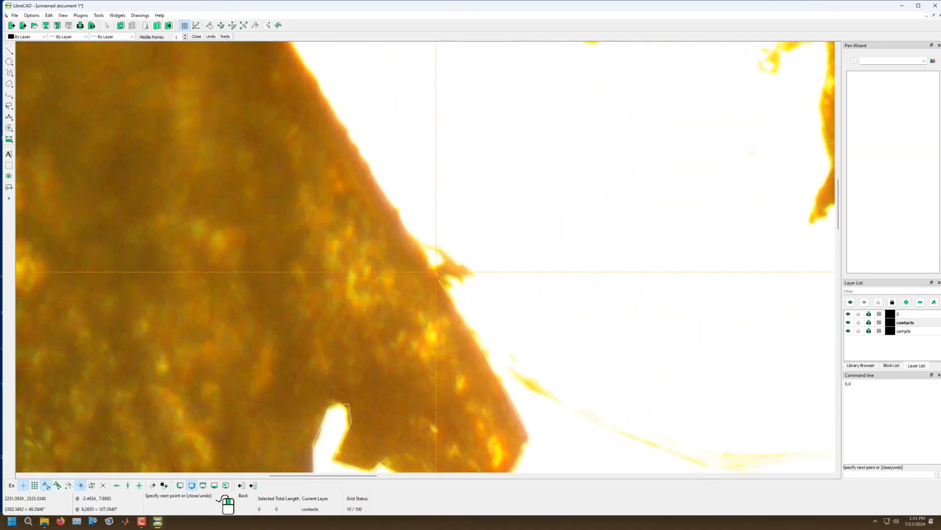
scroll(413, 231, "down", 5)
scroll(411, 220, "up", 5)
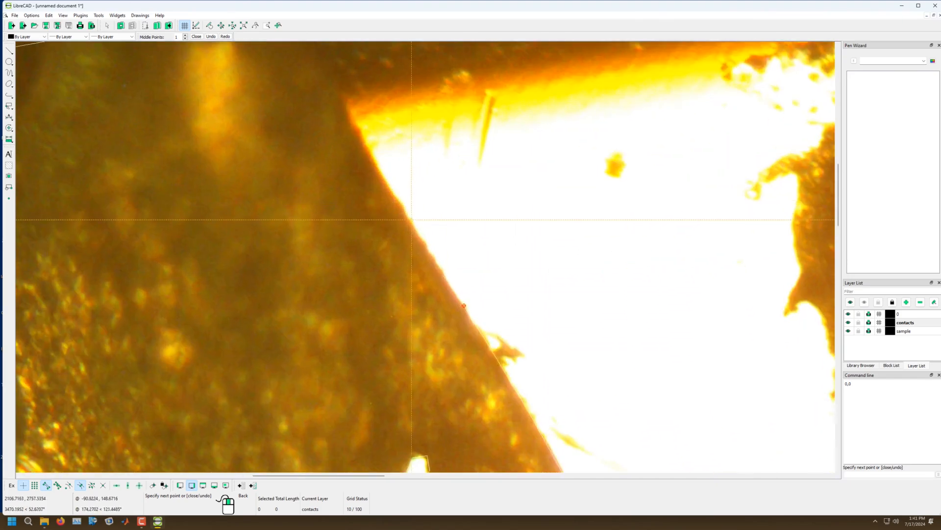
scroll(411, 220, "down", 5)
scroll(419, 212, "up", 5)
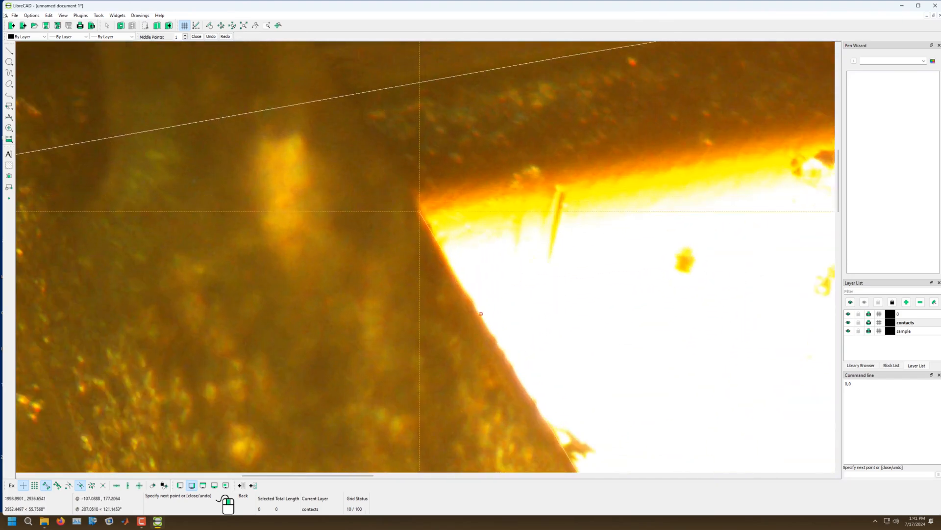
left_click(419, 211)
Step: Extend the contact's edge to the sample's upper outline at about 1866, 3121 and close the contour at its starting corner
left_click(392, 157)
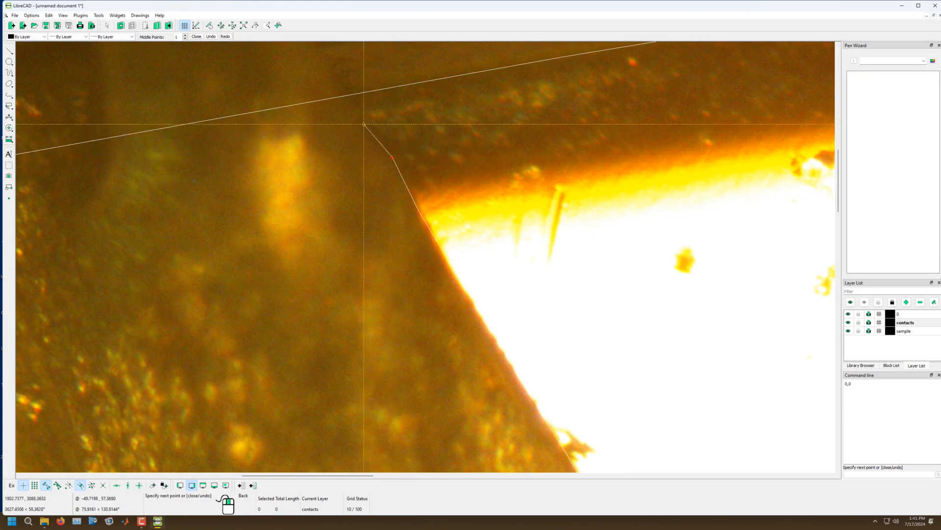
left_click(358, 117)
left_click(344, 95)
scroll(322, 97, "down", 6)
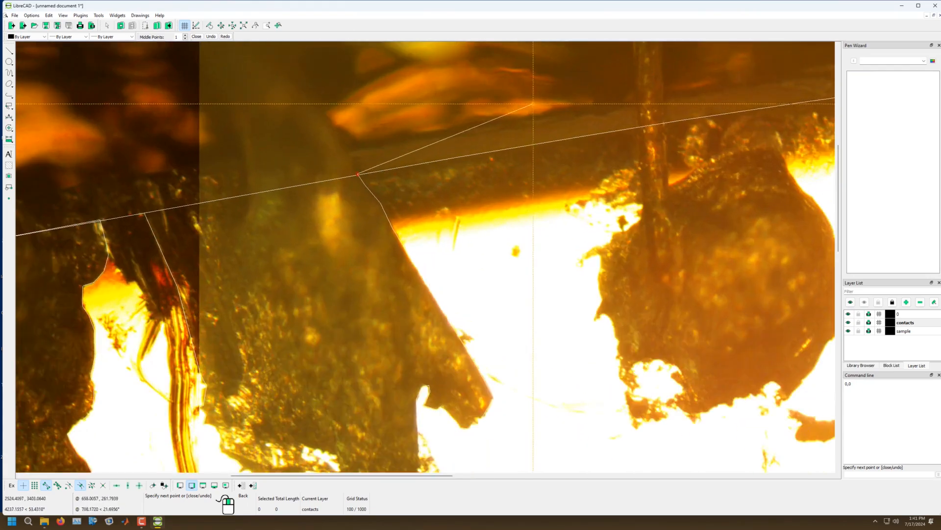
scroll(533, 104, "down", 2)
scroll(274, 209, "up", 12)
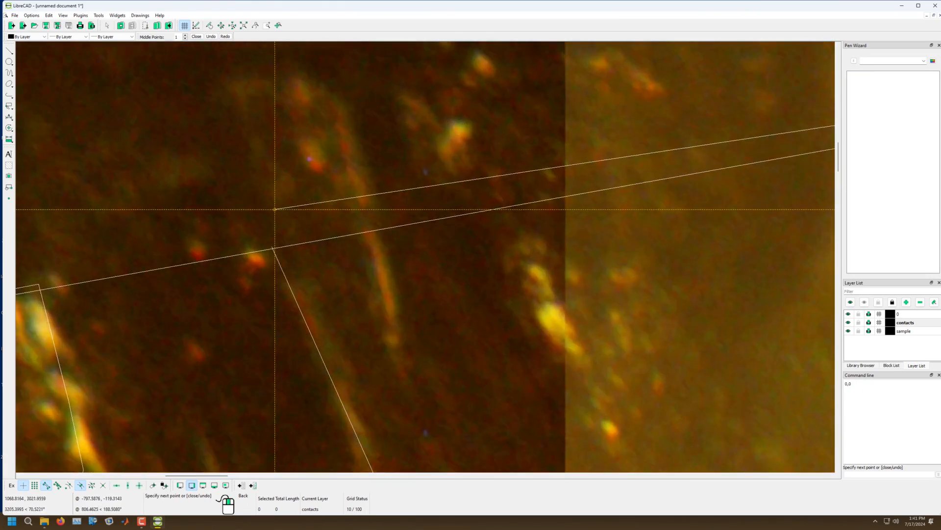
left_click(273, 247)
right_click(273, 248)
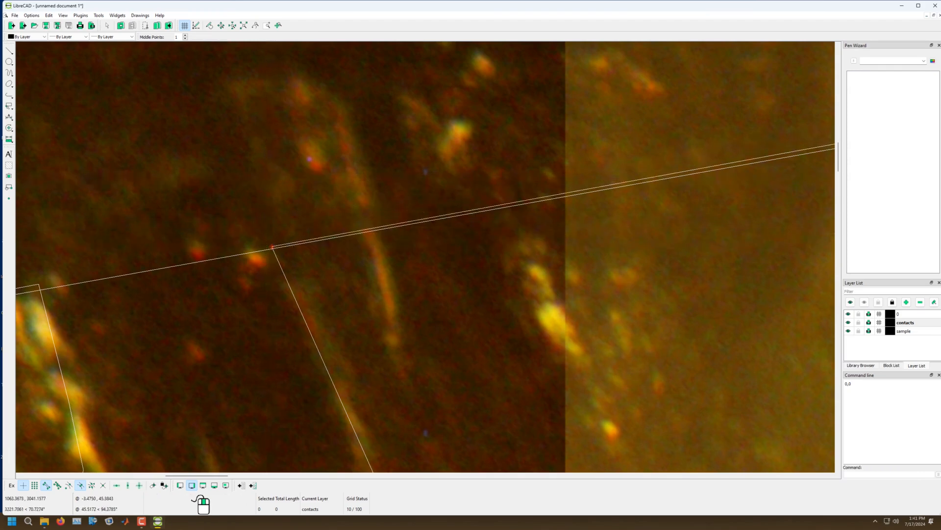
Step: Start outlining the round dark contact with connected lines, tracing its flat top from about 3434, 3235 to 3262, 3238
scroll(273, 247, "down", 12)
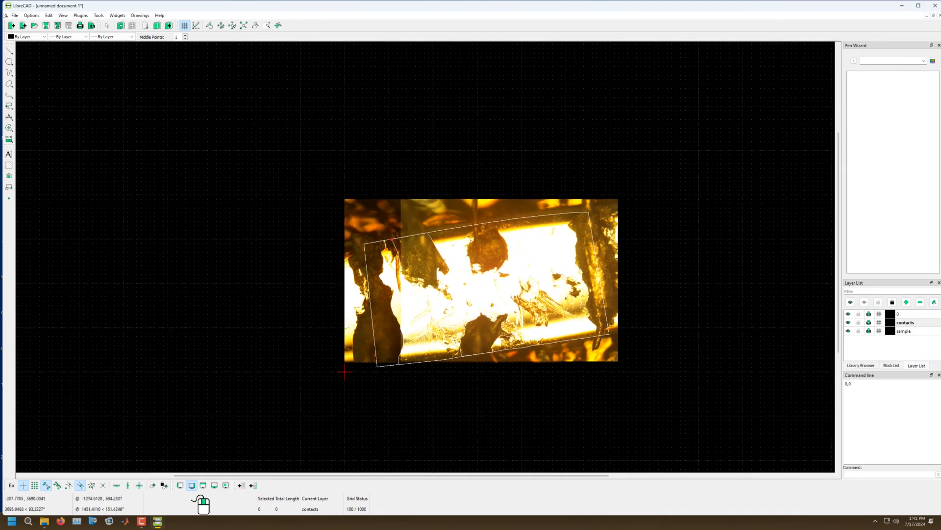
scroll(471, 275, "up", 5)
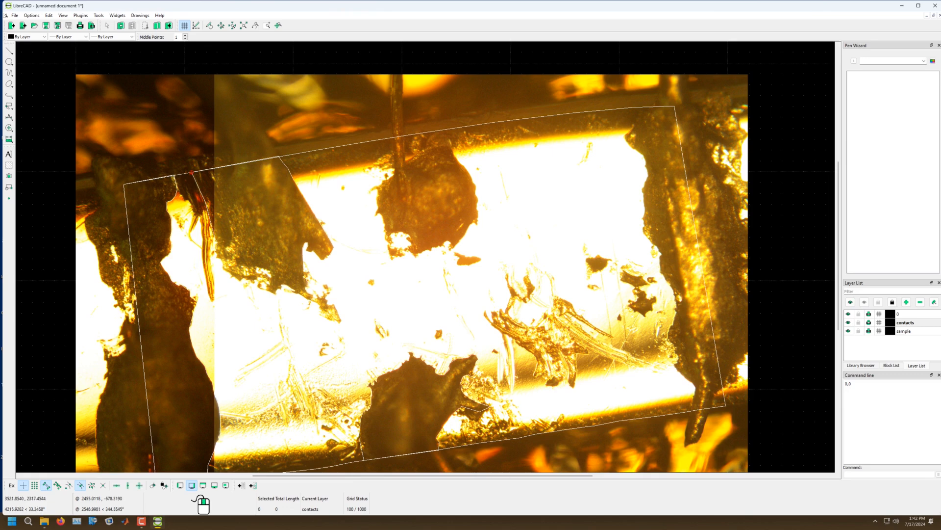
scroll(383, 232, "up", 2)
scroll(380, 233, "down", 2)
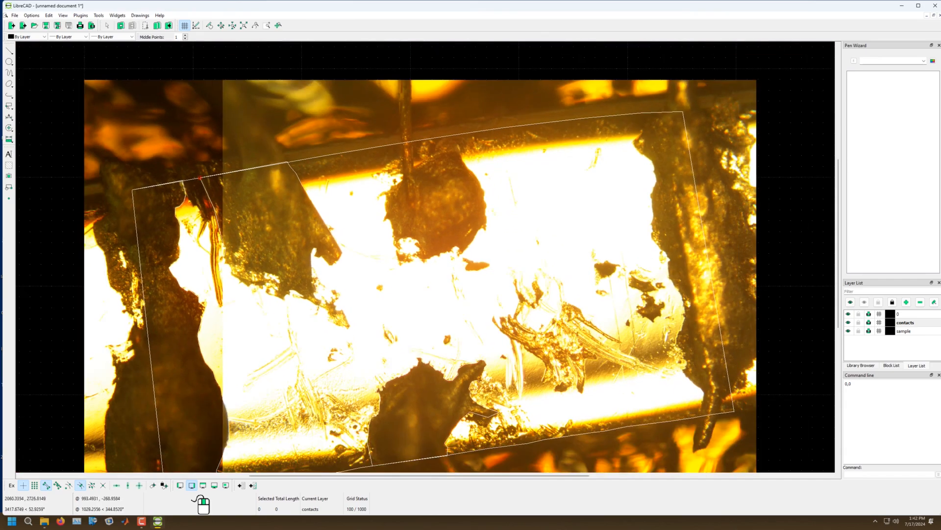
left_click(9, 51)
left_click(37, 51)
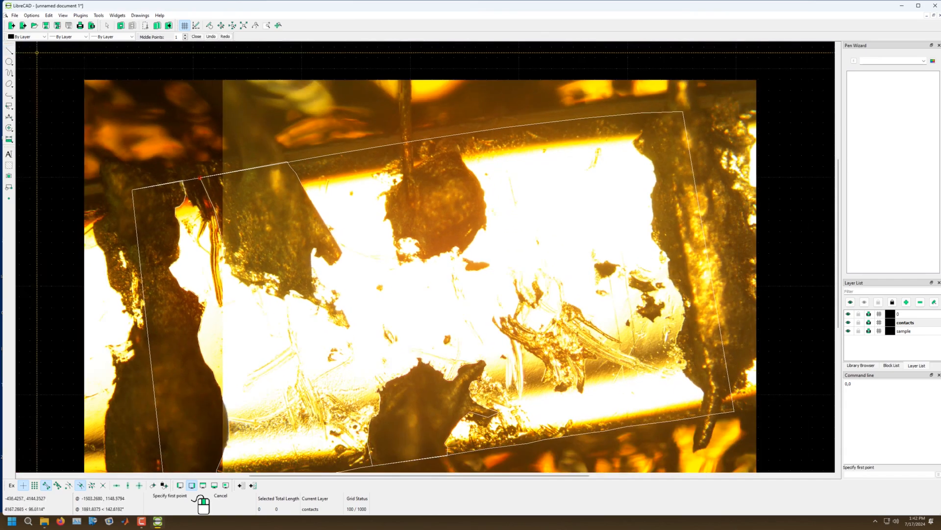
scroll(396, 153, "up", 4)
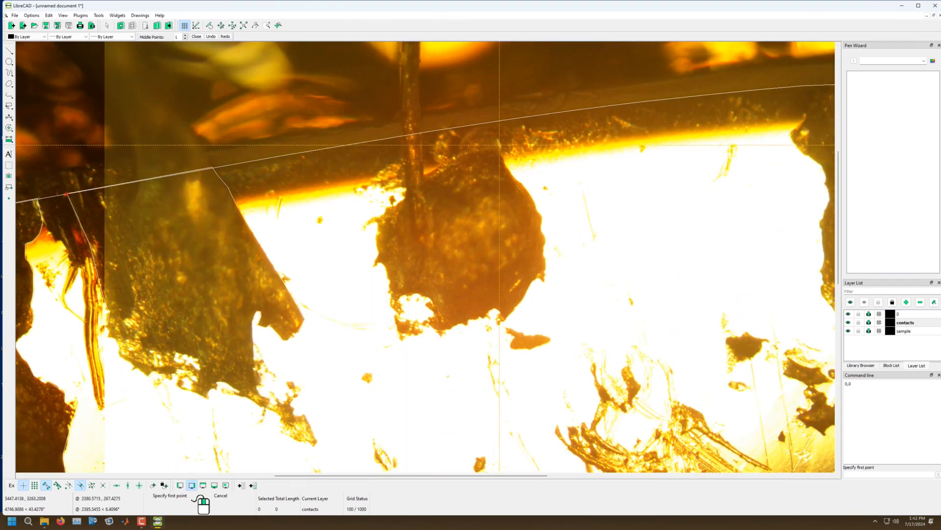
scroll(497, 155, "up", 3)
scroll(489, 162, "up", 2)
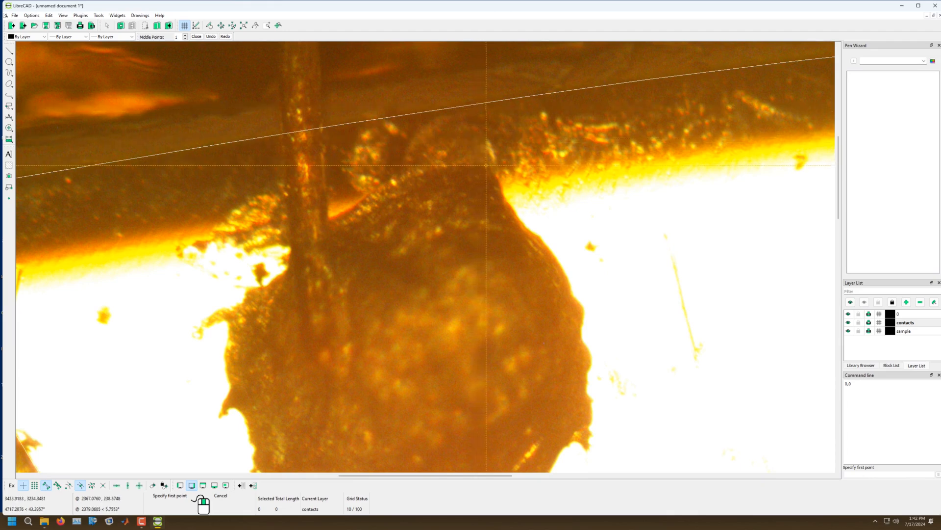
left_click(486, 166)
left_click(465, 162)
left_click(419, 163)
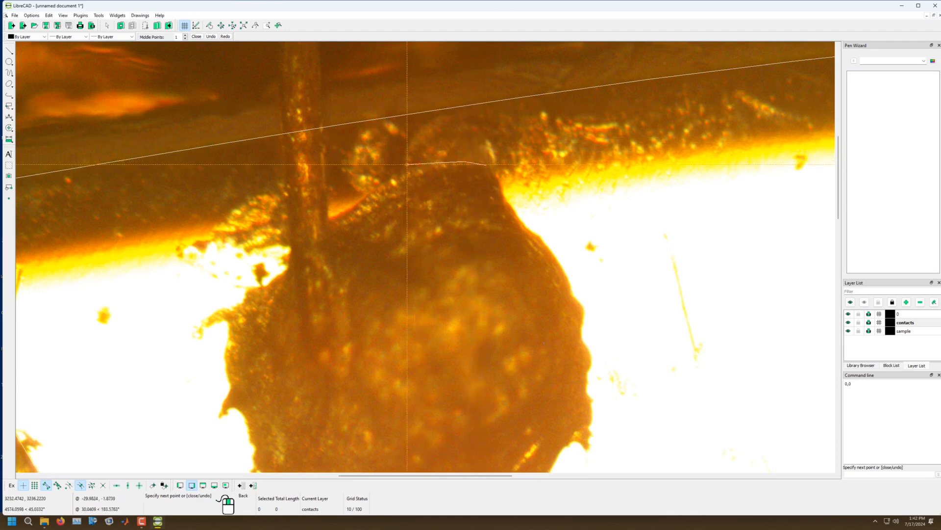
Step: Trace the round contact's sloping upper edge down across the thin wire to the bright patch at about 2927, 2972
left_click(378, 180)
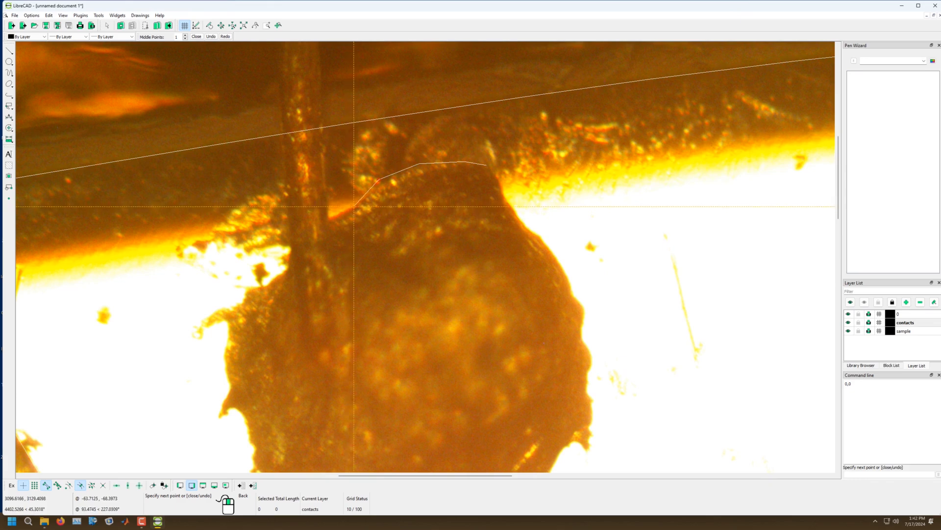
left_click(352, 205)
left_click(328, 215)
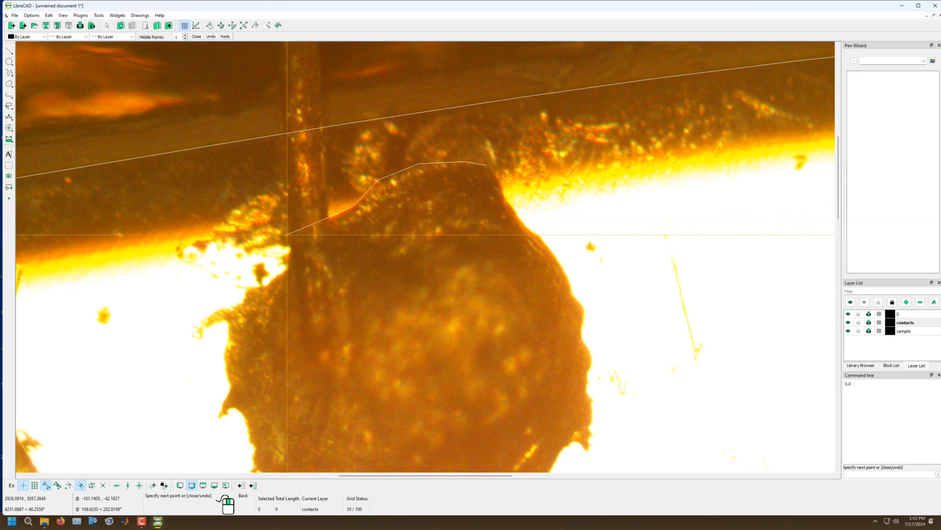
left_click(289, 245)
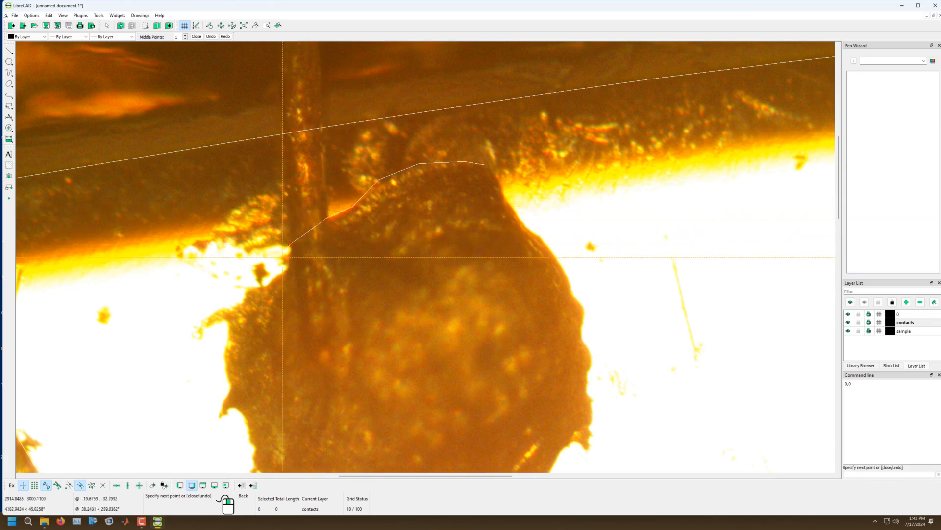
left_click(280, 259)
left_click(287, 268)
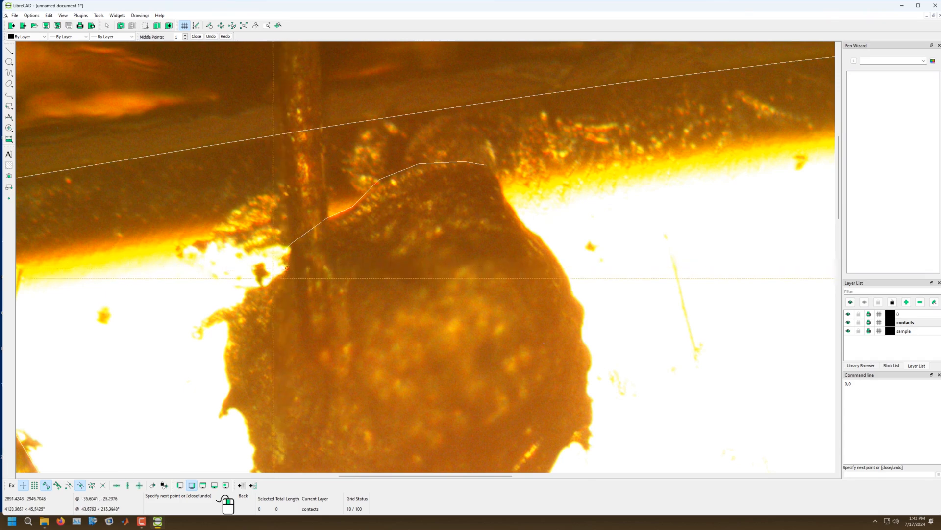
Step: Trace the round contact's side down from the bright patch to the small spur at about 2788, 2616
left_click(244, 295)
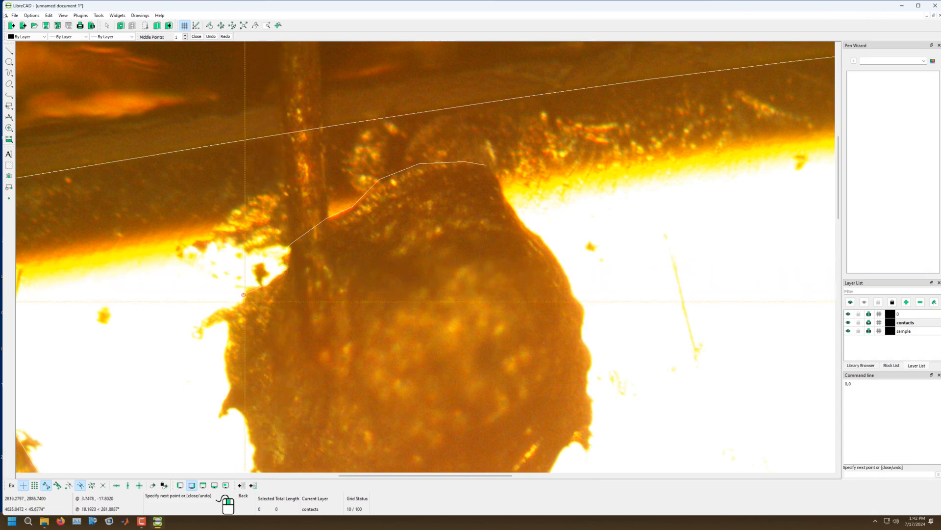
left_click(228, 328)
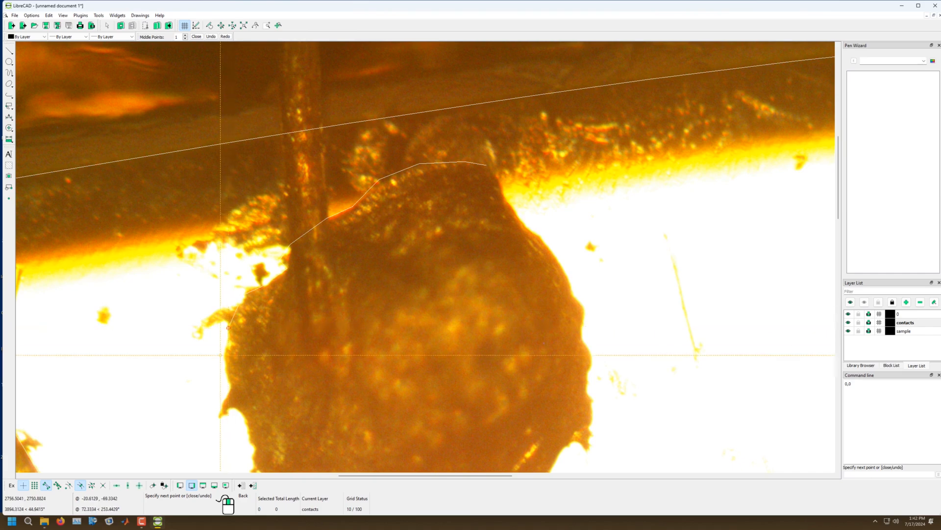
left_click(225, 361)
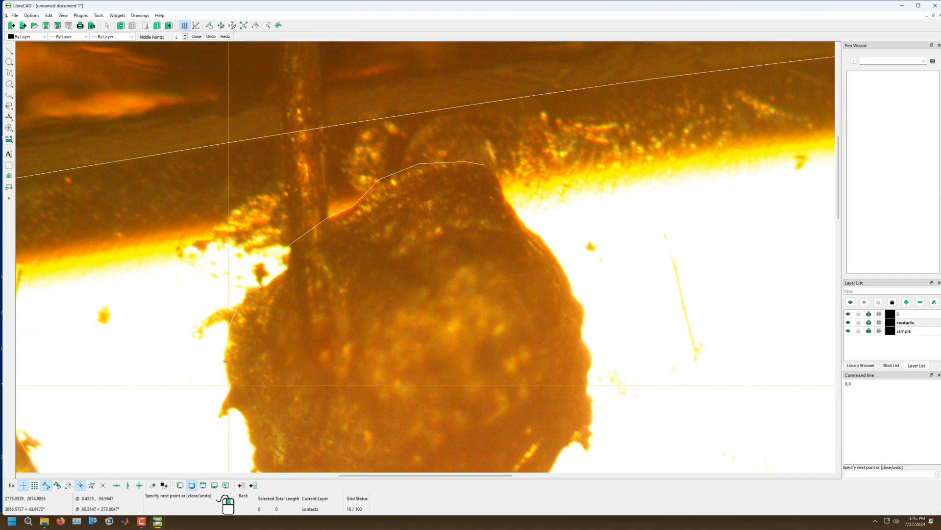
left_click(230, 386)
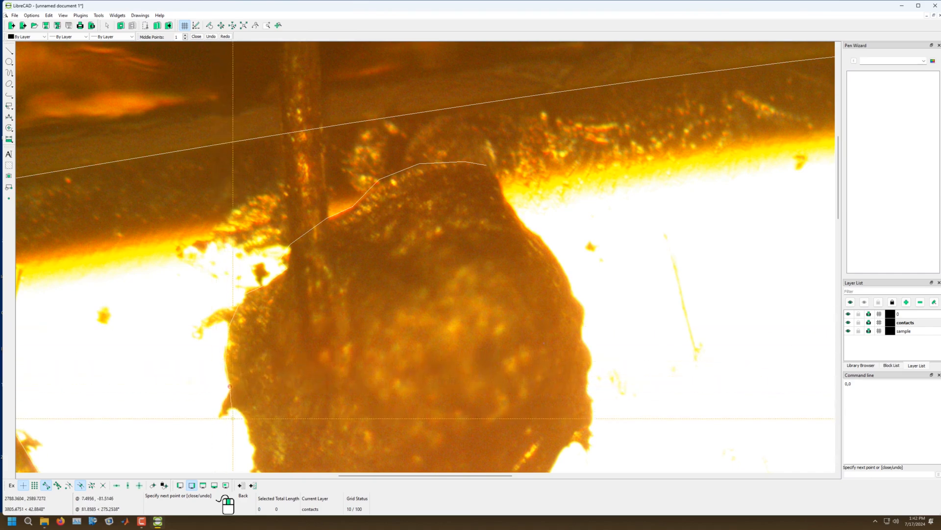
left_click(232, 408)
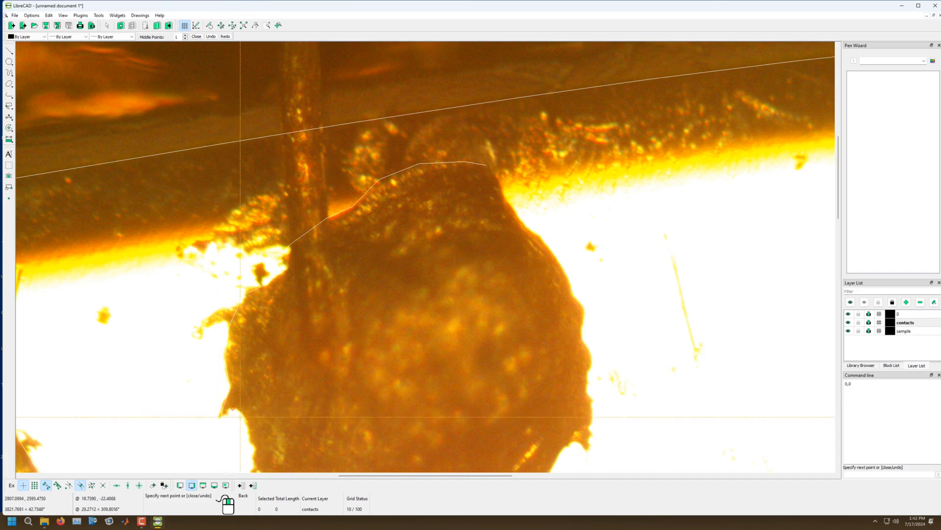
Step: Trace the round contact's left side from the small spur down along the lower bright patch to about 2894, 2331
left_click(257, 444)
scroll(258, 450, "down", 1)
scroll(257, 450, "up", 4)
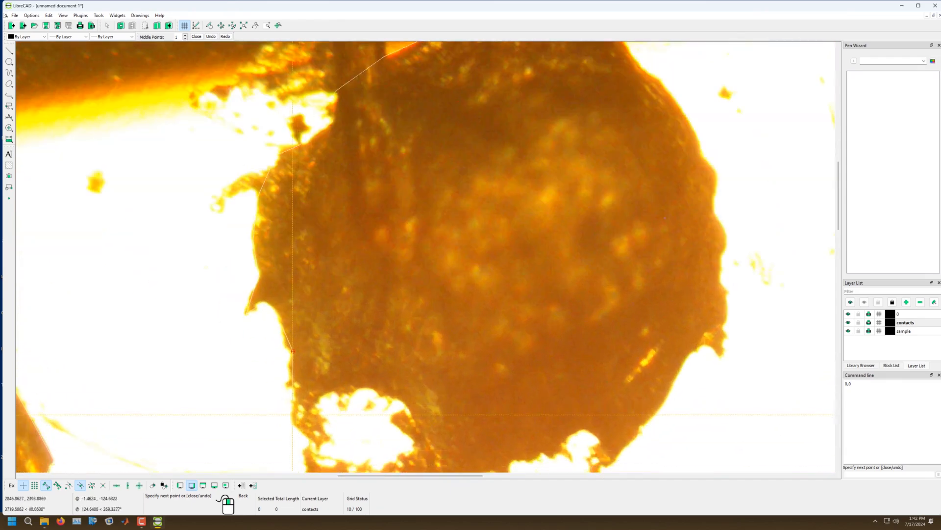
left_click(316, 446)
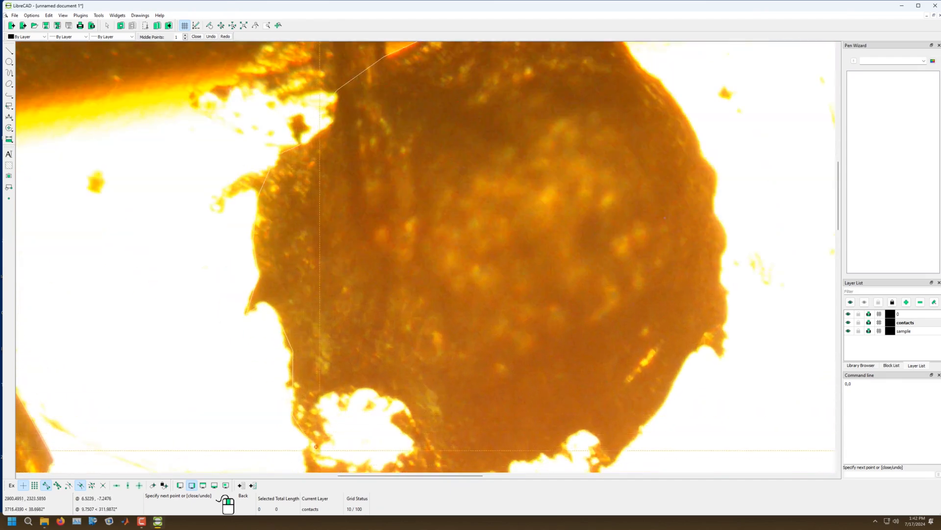
Step: Trace the contact outline over the top of the large bright patch and down its far side to about 3029, 2271
left_click(321, 416)
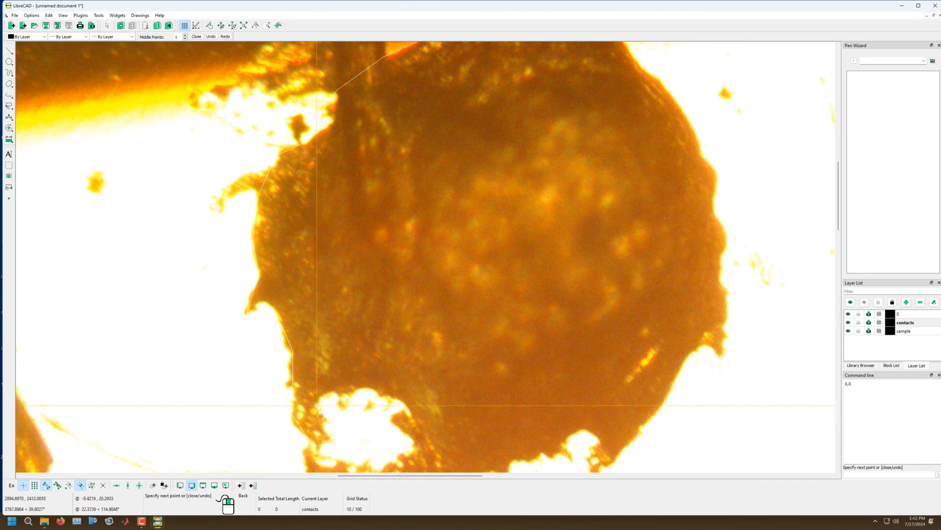
left_click(335, 391)
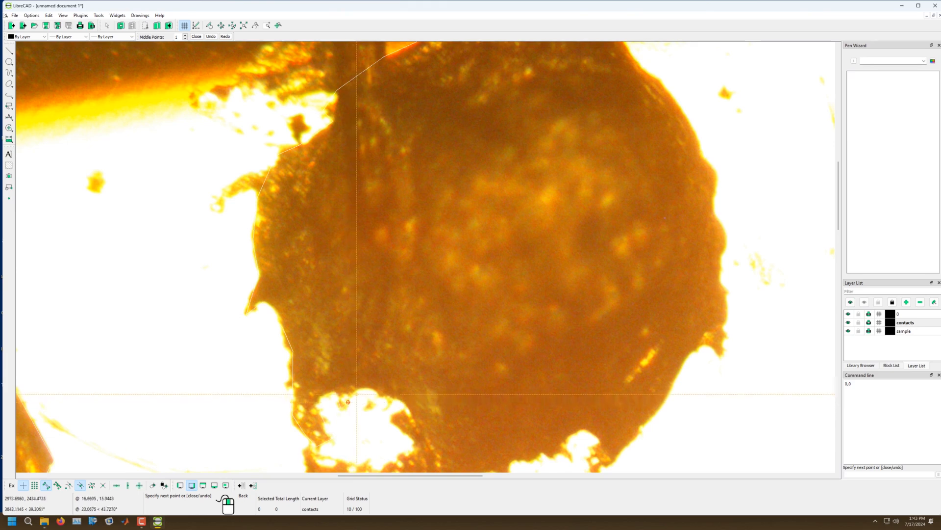
left_click(362, 389)
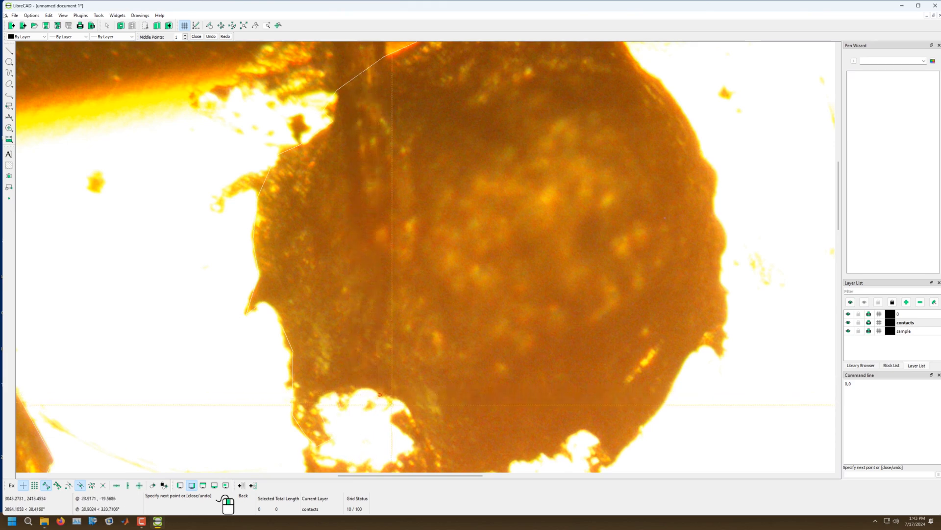
left_click(390, 397)
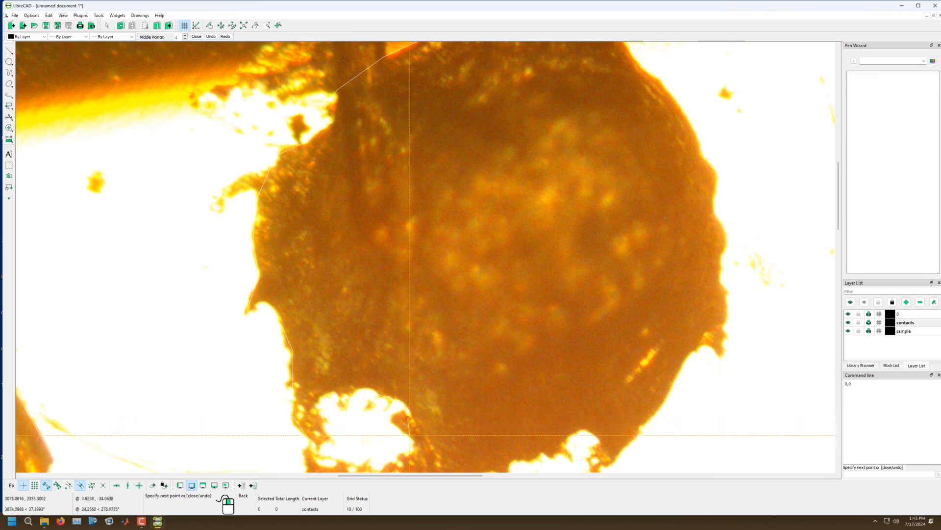
scroll(411, 436, "down", 2)
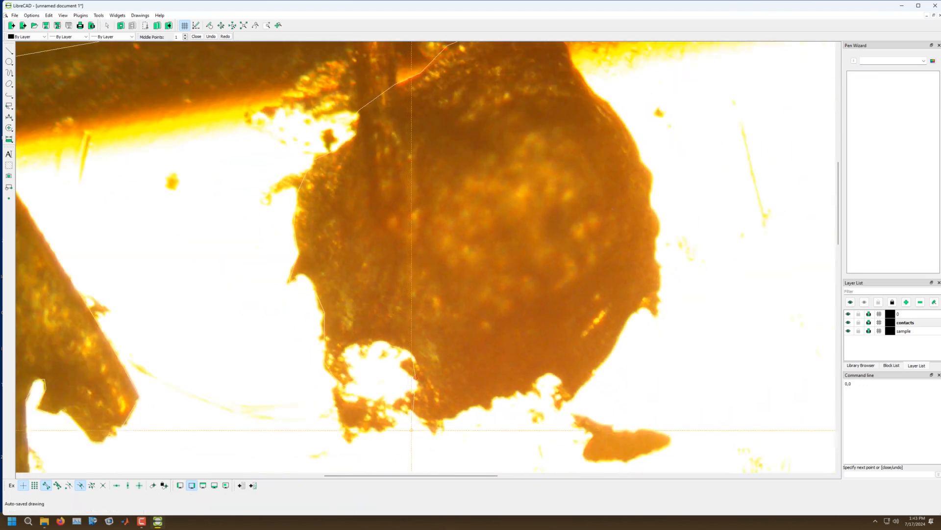
scroll(419, 398, "up", 2)
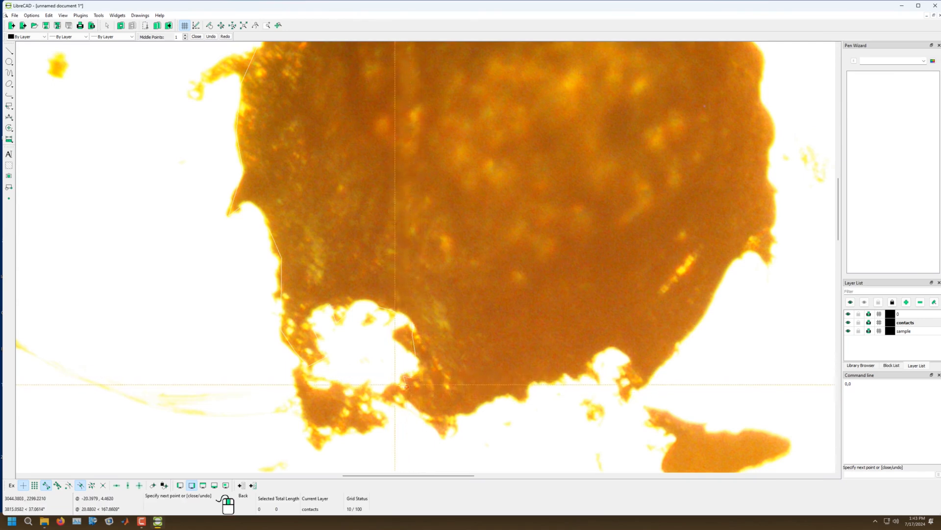
left_click(386, 401)
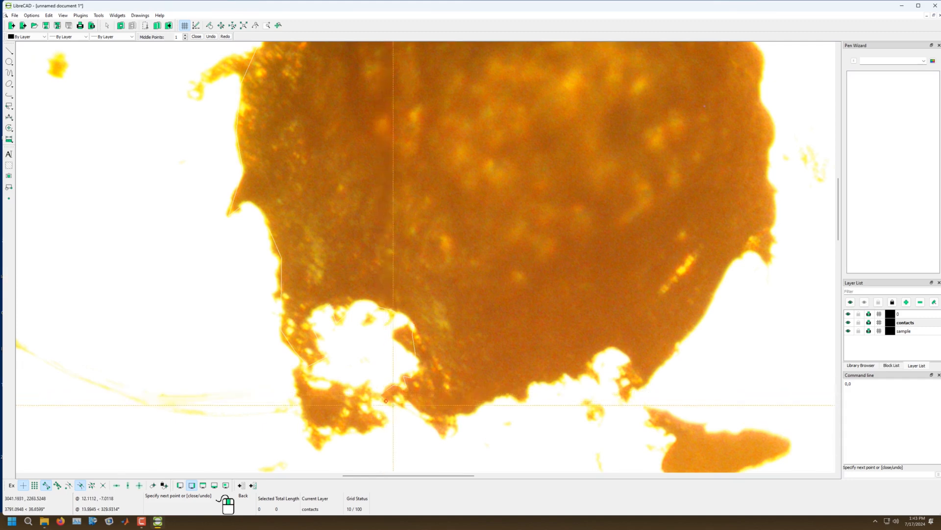
Step: Trace the round contact's jagged lower edge from the large bright patch across to the notch at about 3265, 2270
left_click(421, 413)
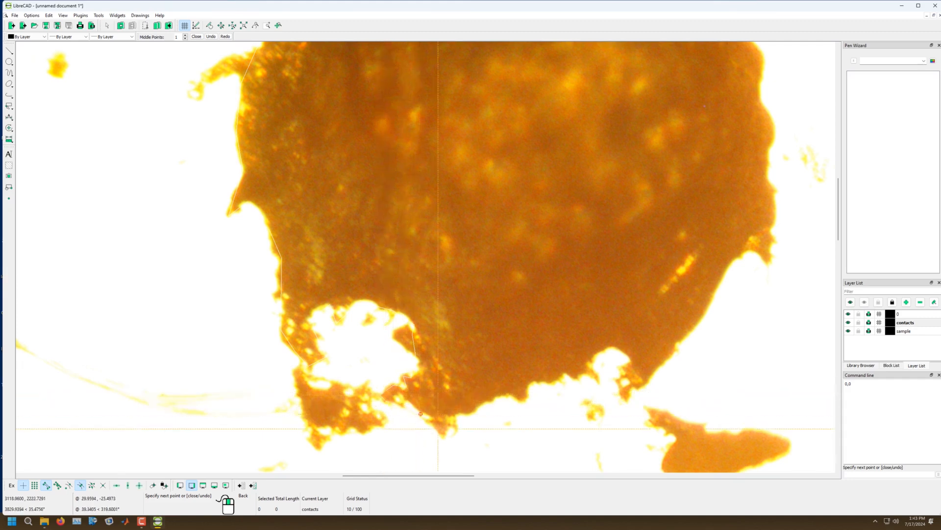
left_click(449, 421)
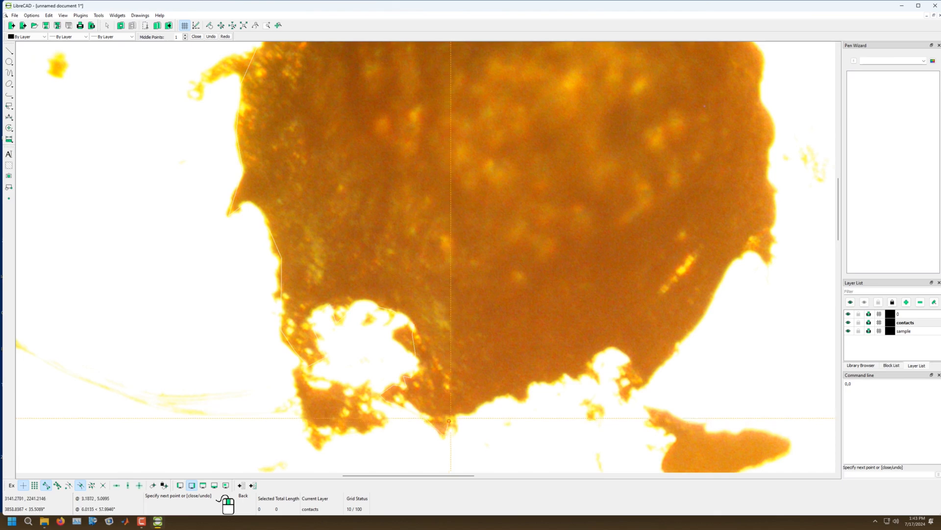
left_click(471, 415)
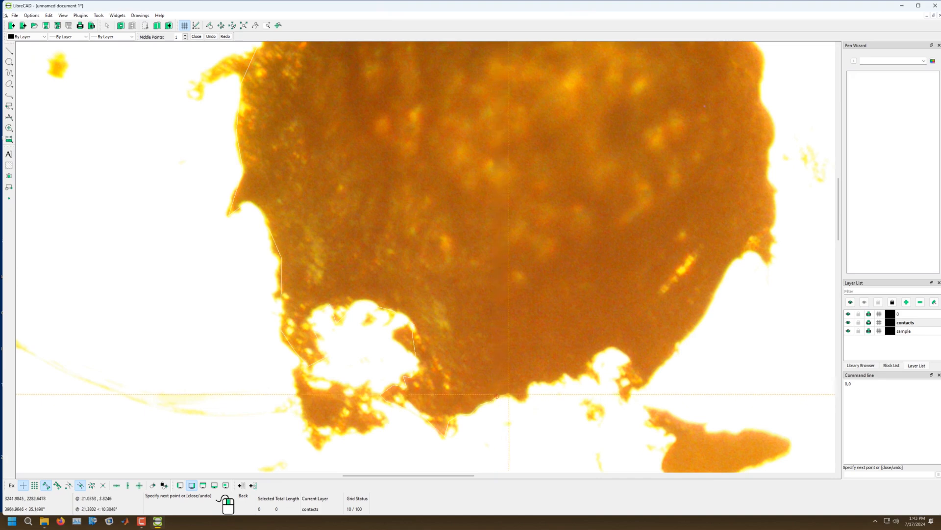
left_click(509, 393)
left_click(522, 402)
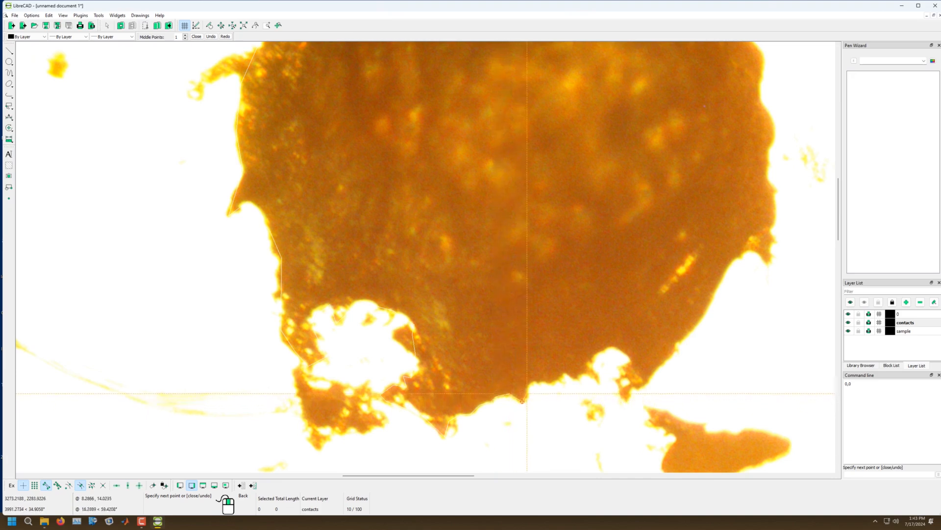
left_click(522, 401)
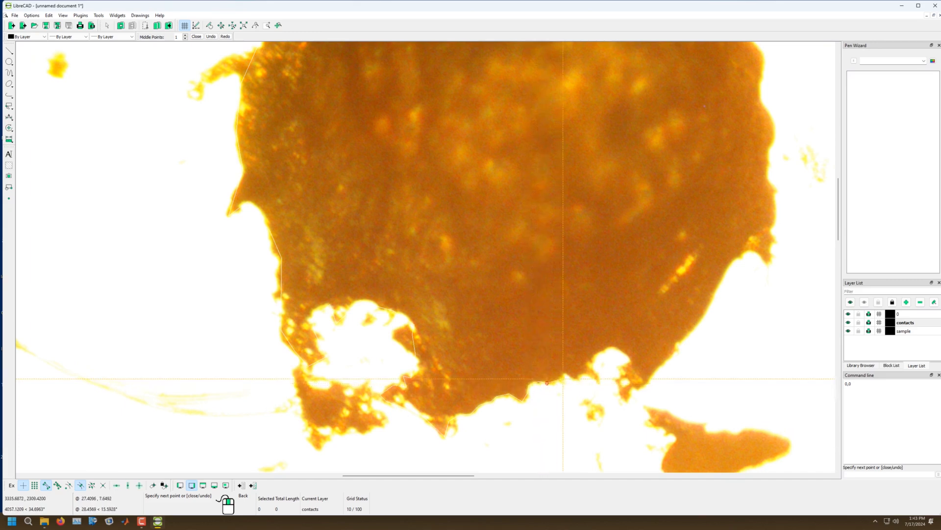
Step: Trace the lower edge onward from the notch and around the small bright indentation to about 3461, 2296
left_click(565, 371)
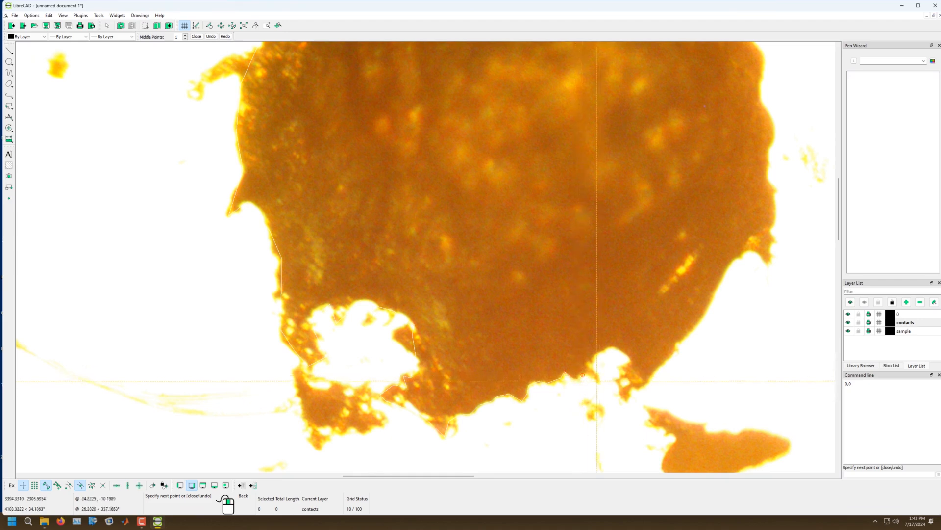
left_click(588, 365)
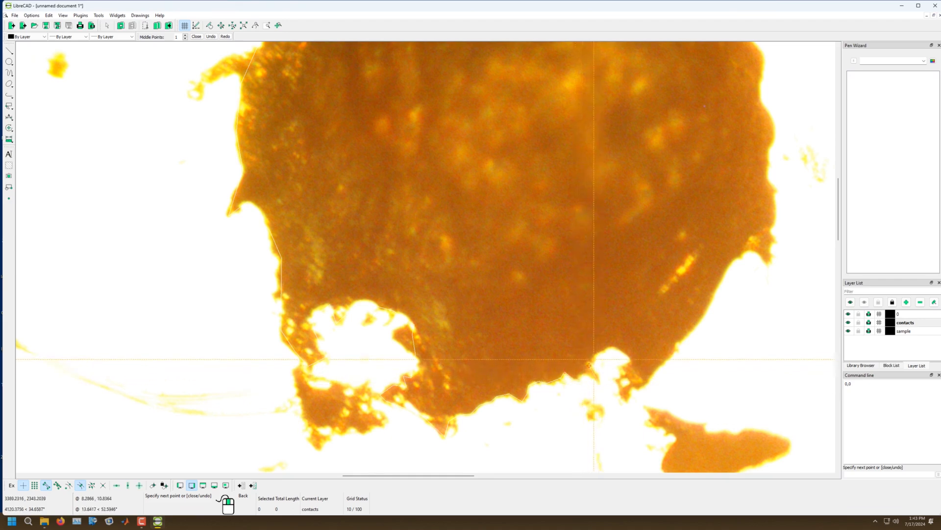
left_click(596, 357)
left_click(610, 348)
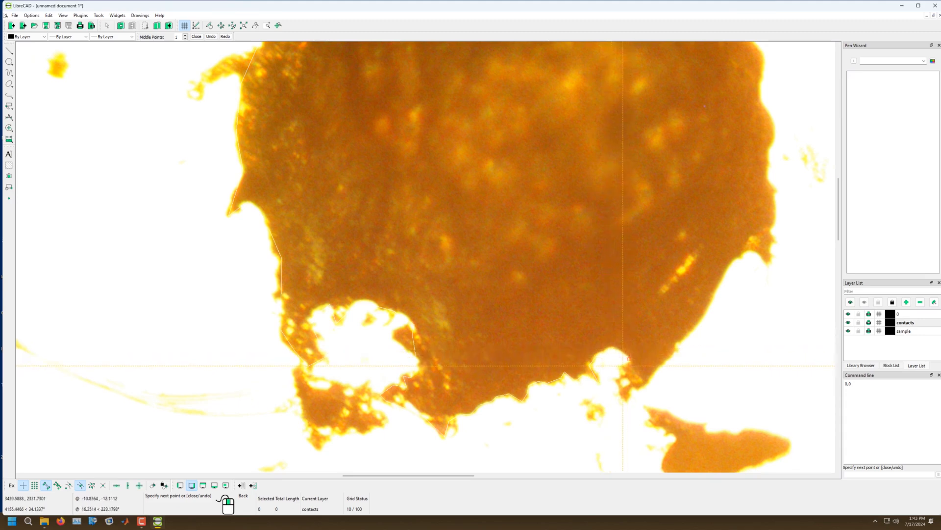
left_click(620, 377)
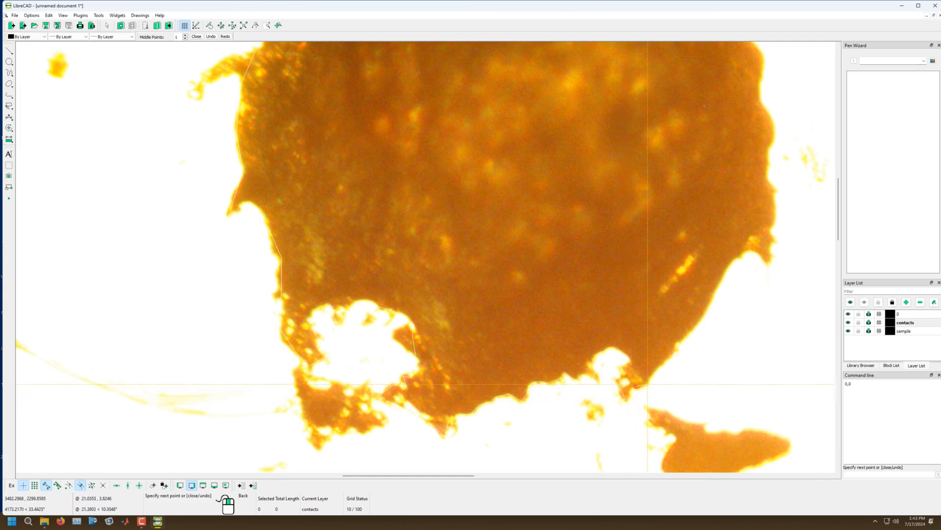
Step: Trace the contact's sloping lower-right edge up from the small bright indentation to about 3633, 2515
left_click(663, 370)
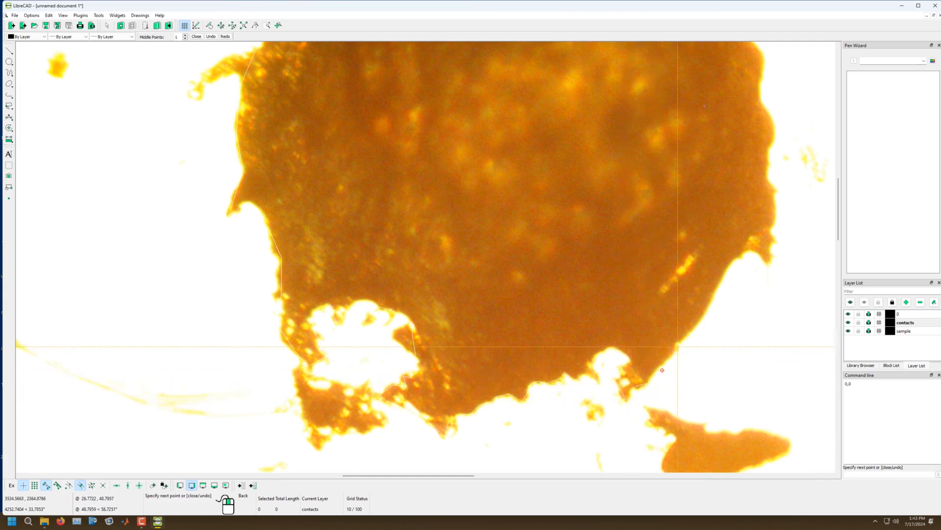
left_click(695, 328)
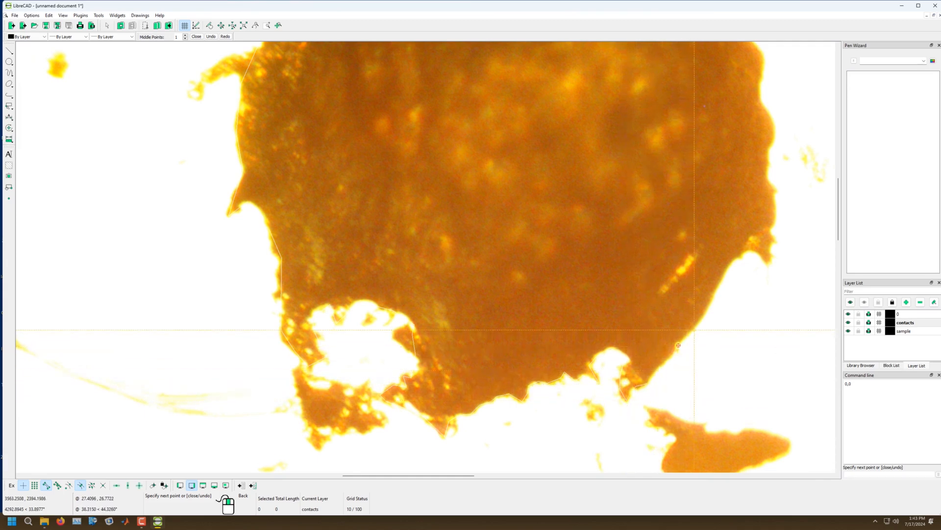
left_click(714, 299)
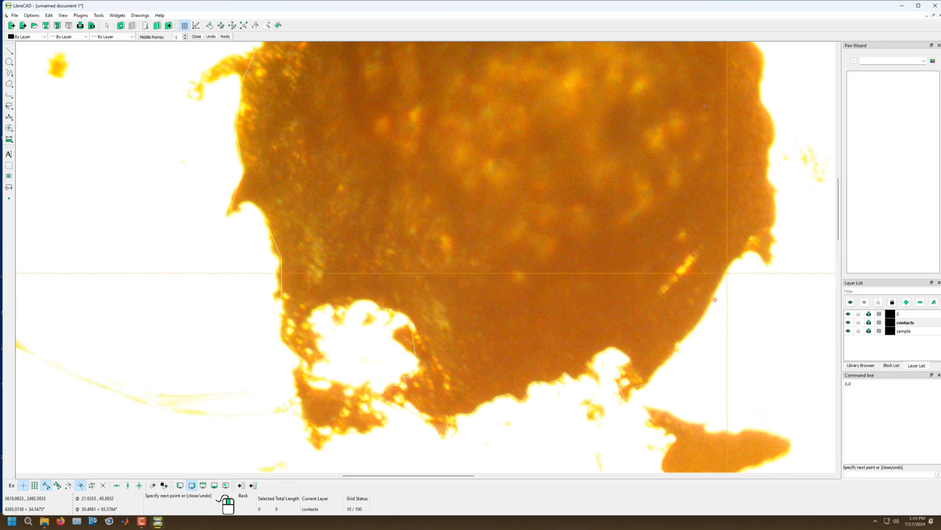
left_click(734, 260)
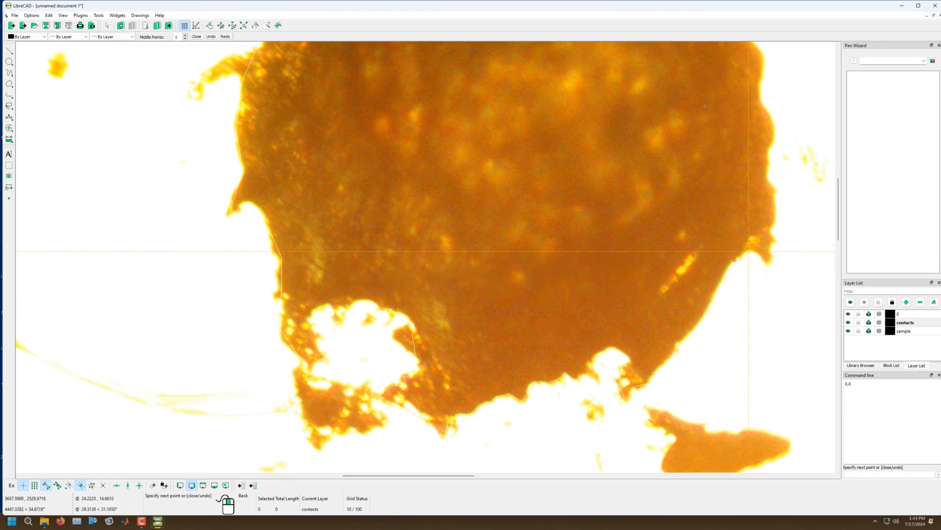
Step: Trace around the small pointed tip on the contact's right side and up to the indentation at about 3692, 2650
left_click(765, 258)
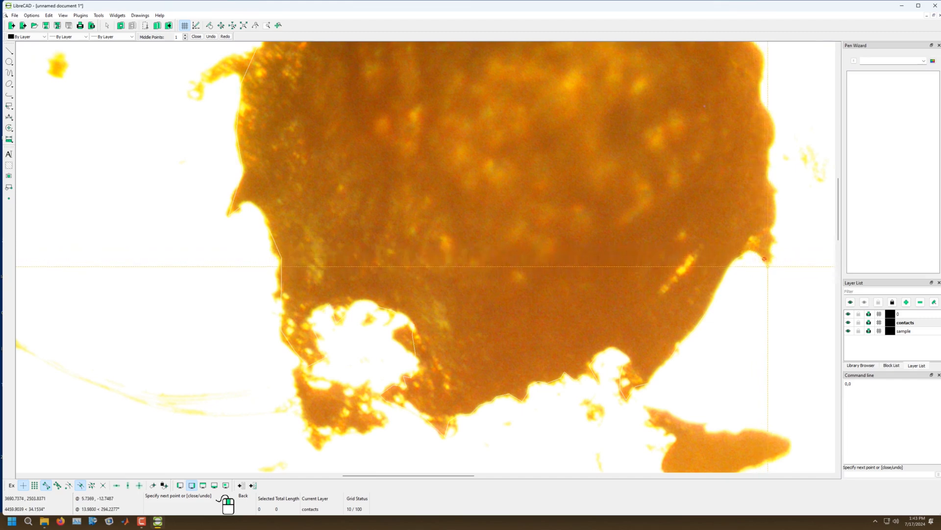
left_click(768, 266)
left_click(771, 254)
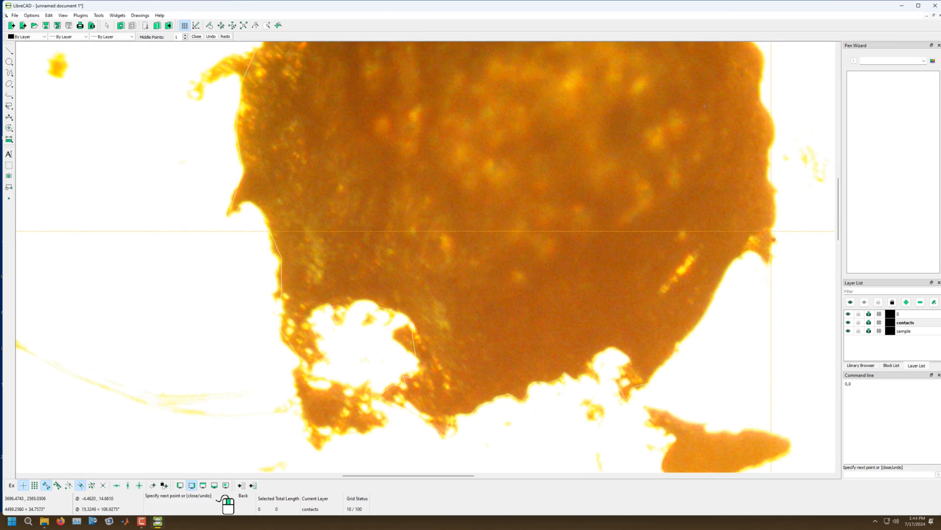
scroll(773, 223, "up", 2)
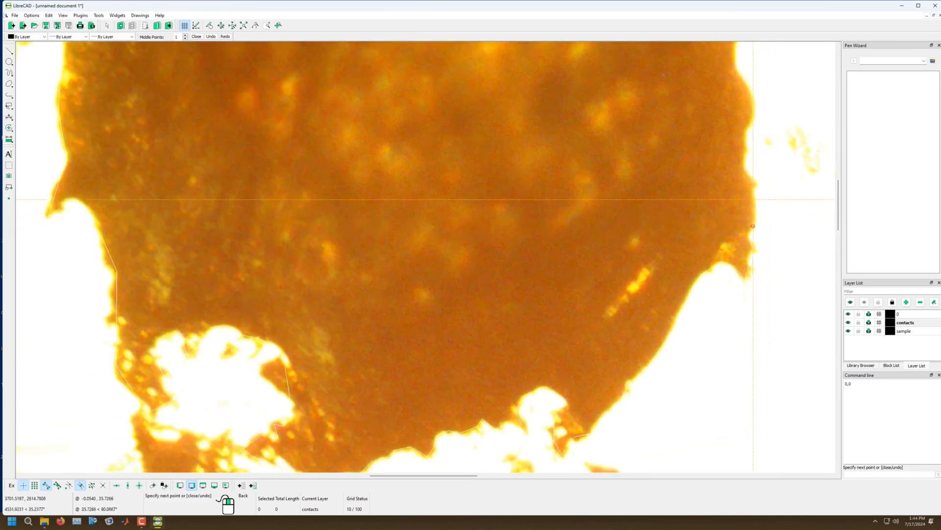
left_click(755, 183)
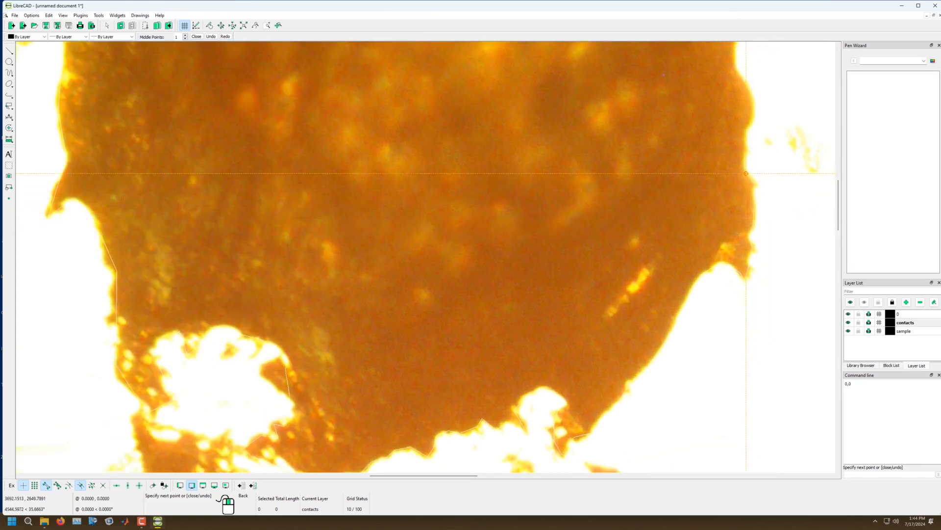
Step: Trace the wavy right edge of the round contact upward over its bulges to about 3675, 2878
left_click(745, 155)
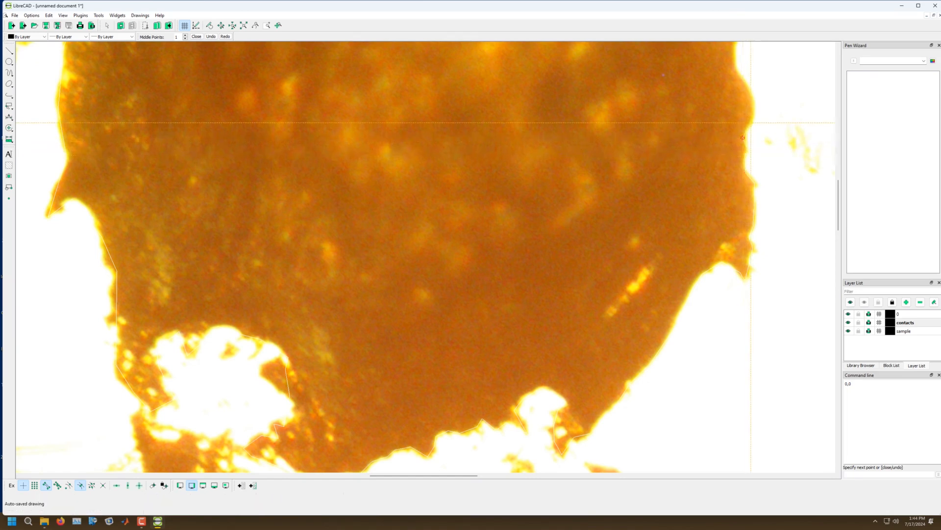
left_click(751, 122)
left_click(753, 99)
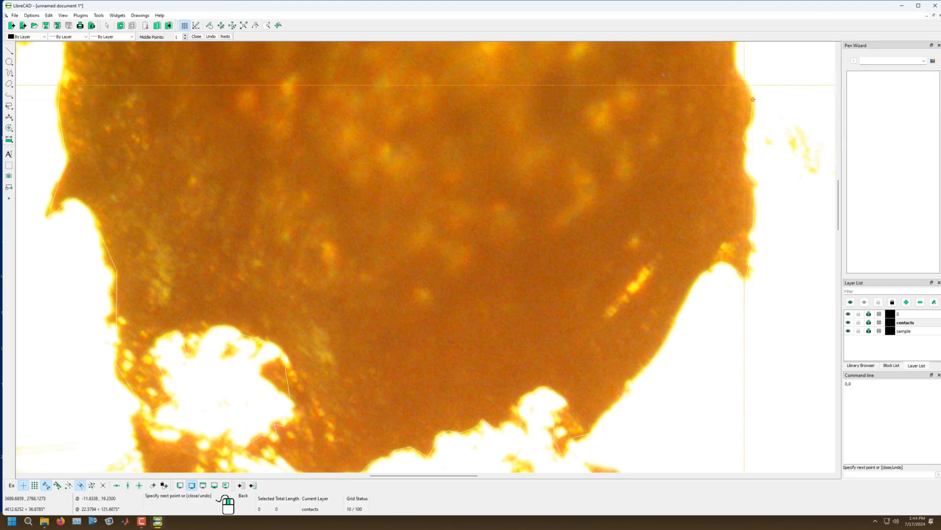
left_click(734, 64)
scroll(732, 65, "down", 2)
scroll(681, 70, "up", 2)
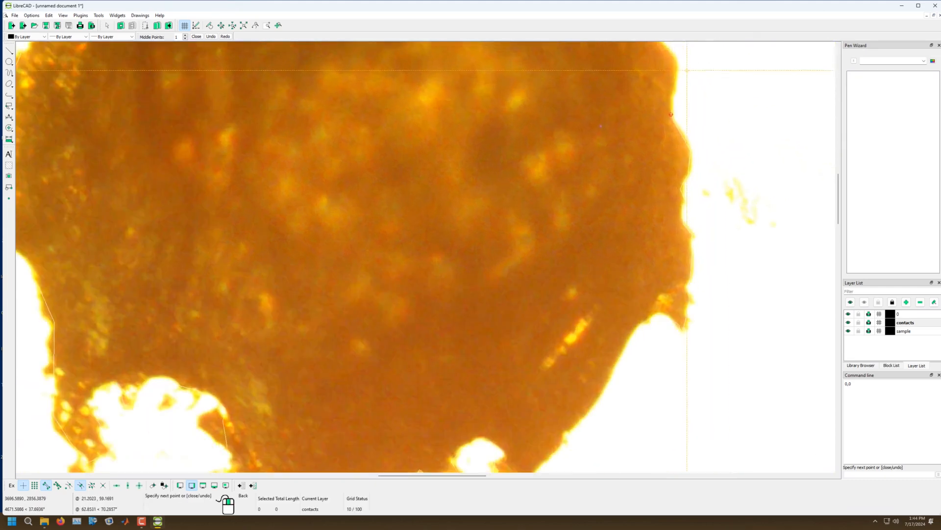
scroll(686, 70, "up", 1)
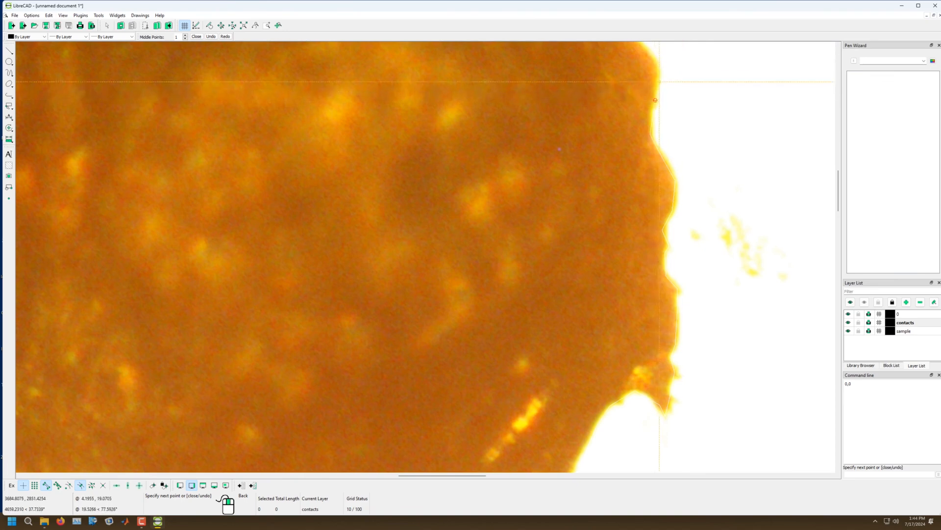
left_click(660, 75)
left_click(650, 56)
Step: Trace the contact's smooth upper-right edge from the last bulge up to about 3597, 3021
scroll(637, 59, "down", 3)
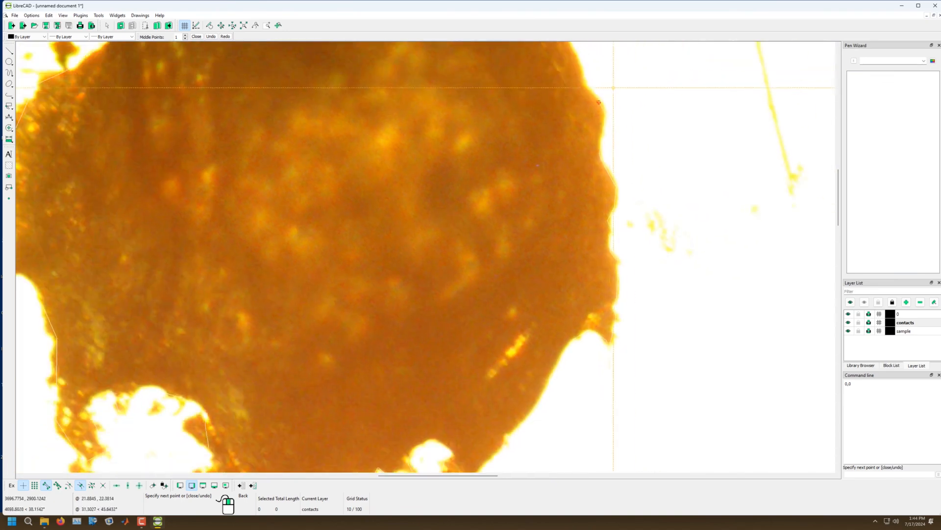
scroll(546, 72, "up", 2)
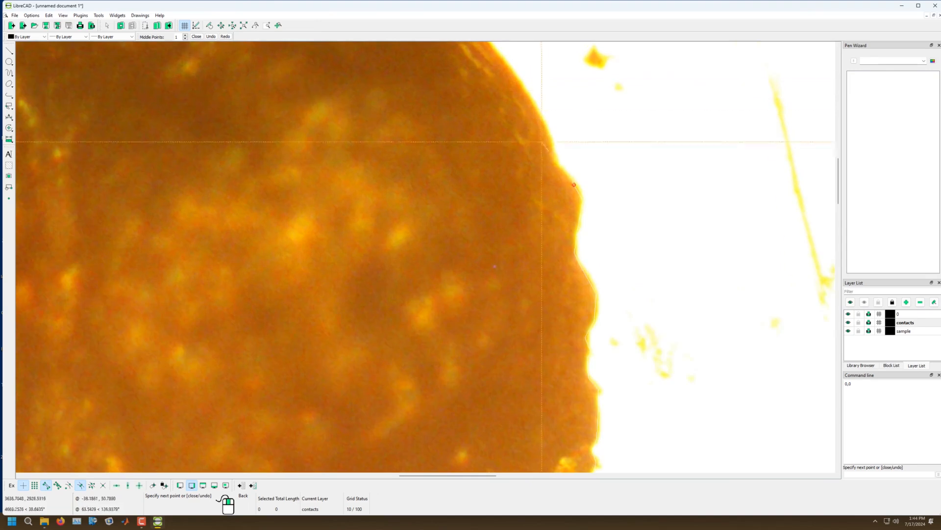
left_click(556, 164)
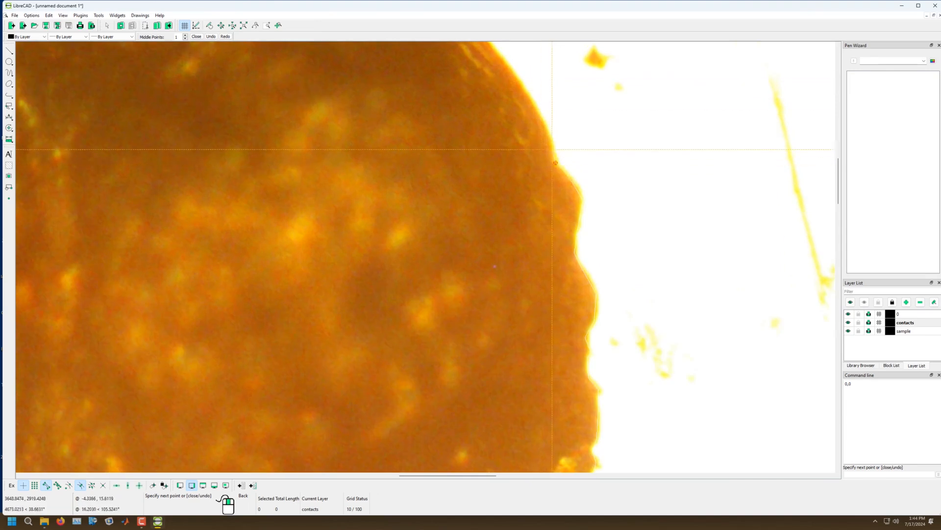
left_click(553, 141)
left_click(540, 114)
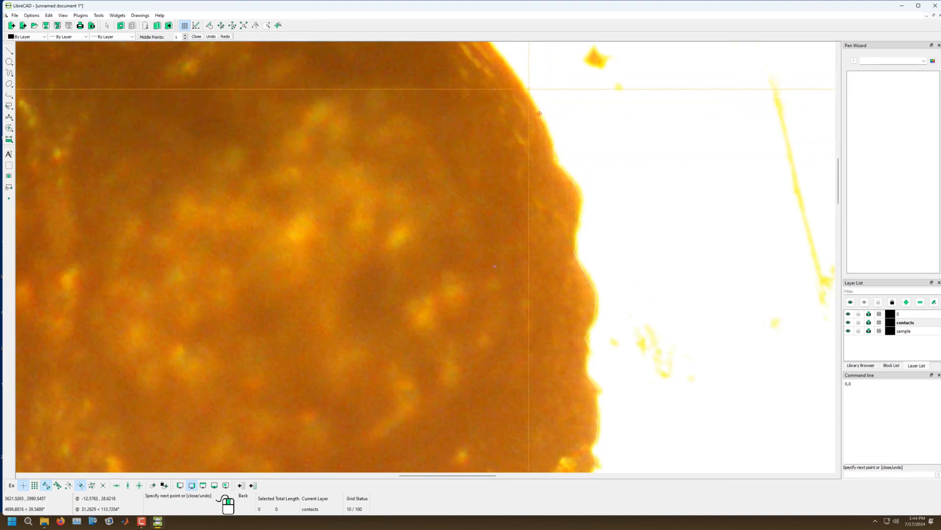
left_click(508, 62)
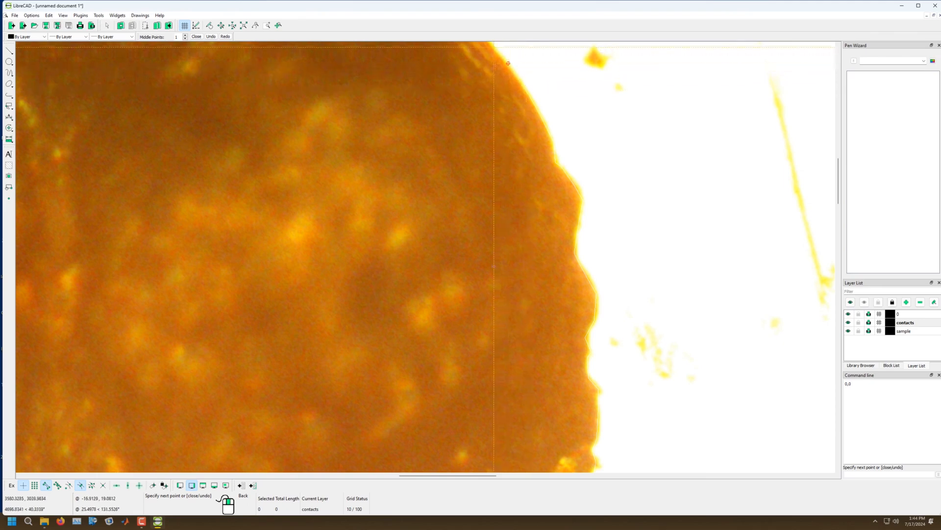
Step: Trace the round contact's remaining upper-right edge to the outline's corner at about 3434, 3234 and finish its line chain
left_click(492, 46)
scroll(486, 56, "down", 4)
scroll(449, 88, "up", 4)
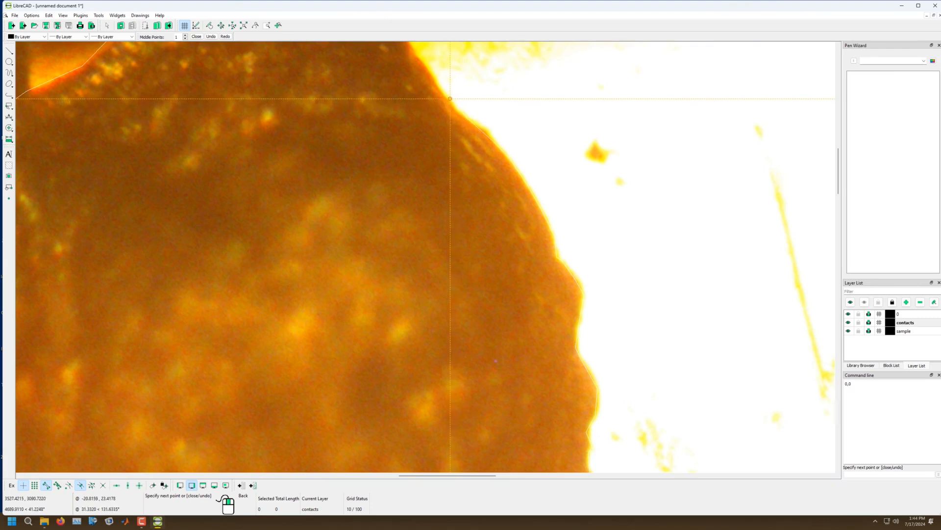
left_click(432, 69)
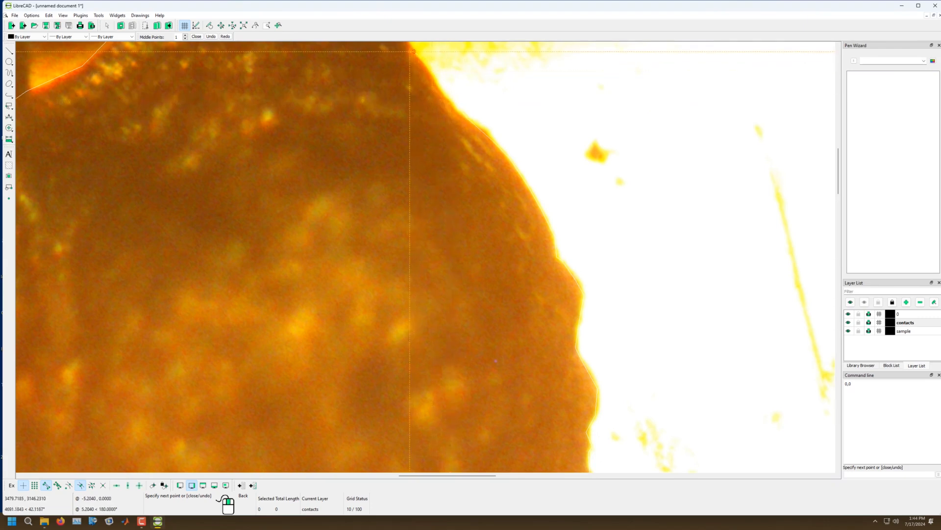
scroll(398, 70, "down", 5)
left_click(402, 92)
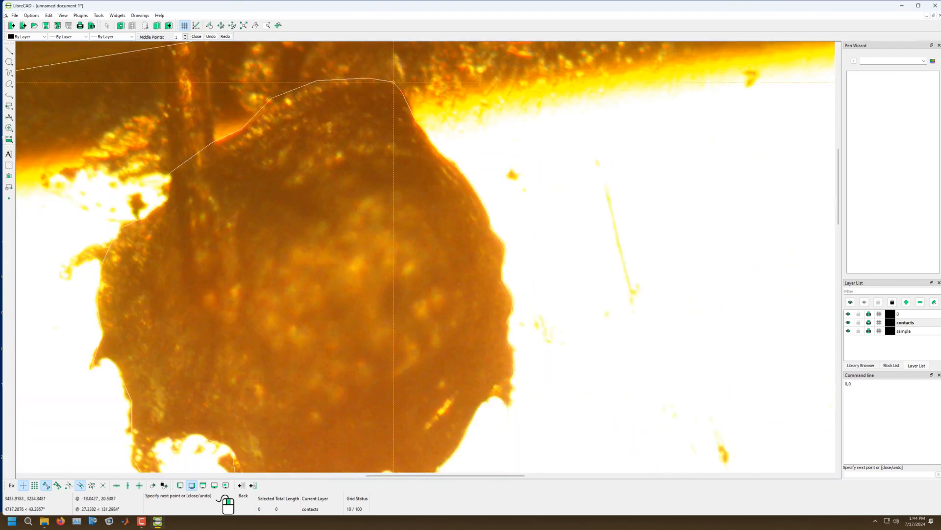
left_click(394, 82)
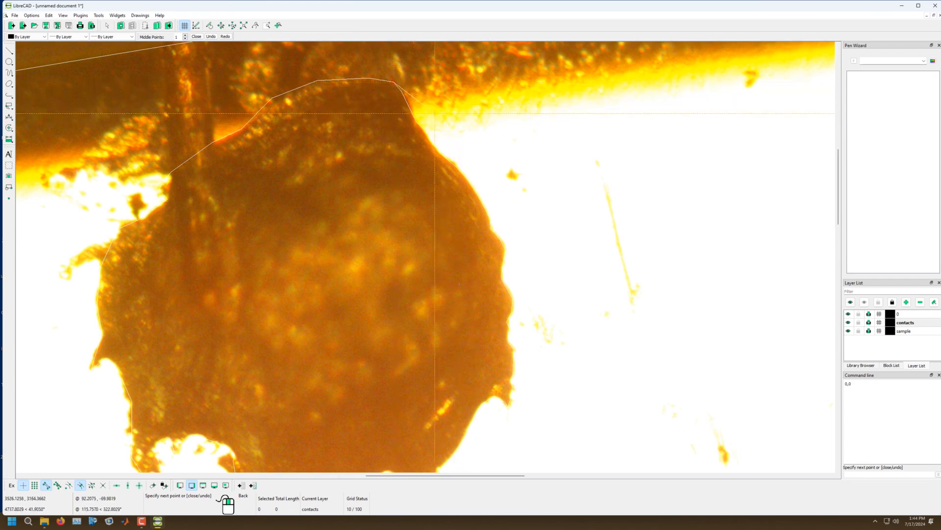
key("Escape")
scroll(493, 250, "down", 5)
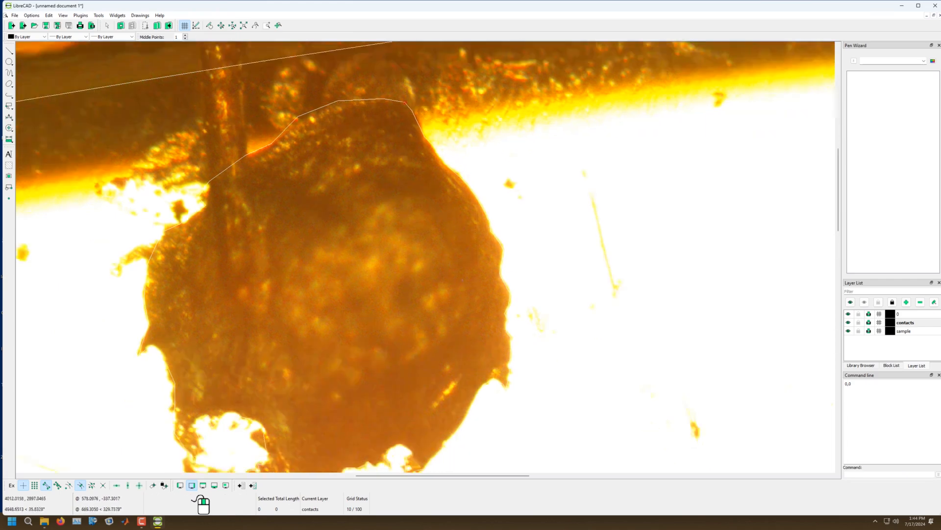
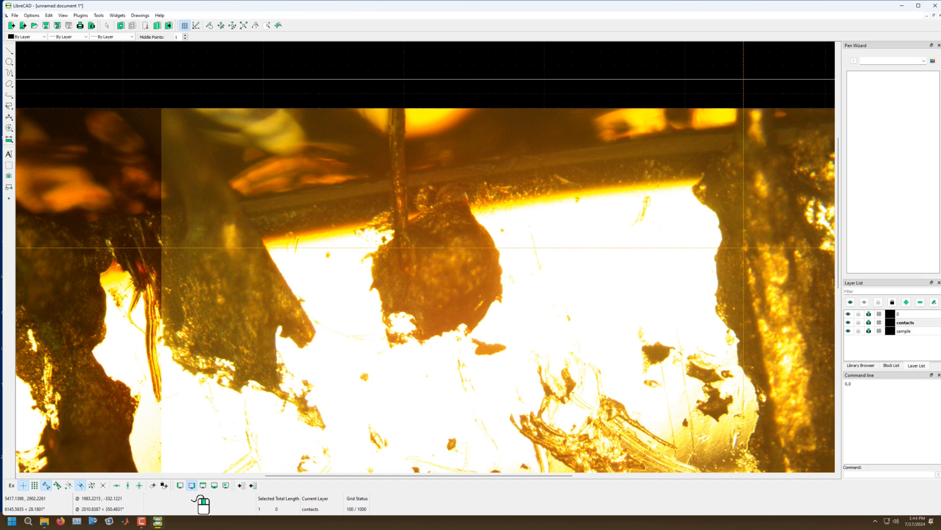
Step: Start a line chain on the sample's top edge and trace the right contact's inner edge down to its first wide recess
left_click(779, 277)
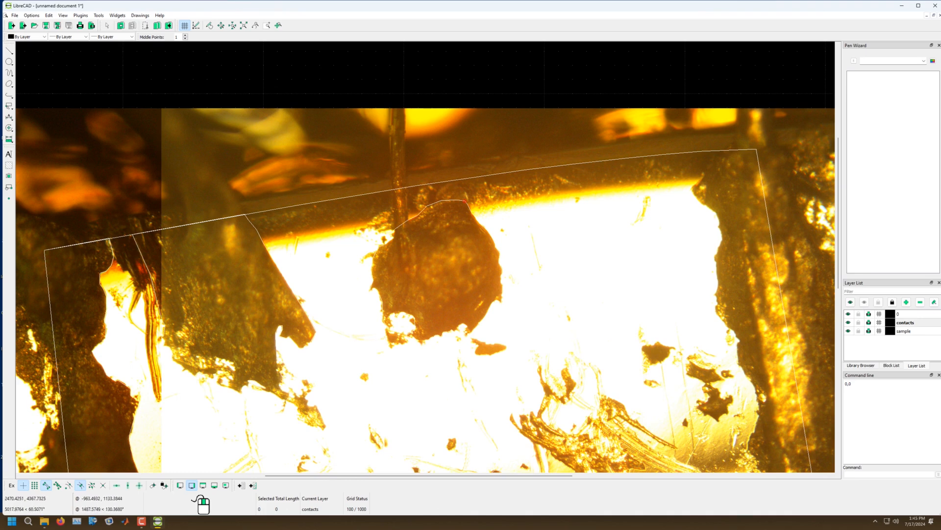
left_click(8, 51)
left_click(34, 50)
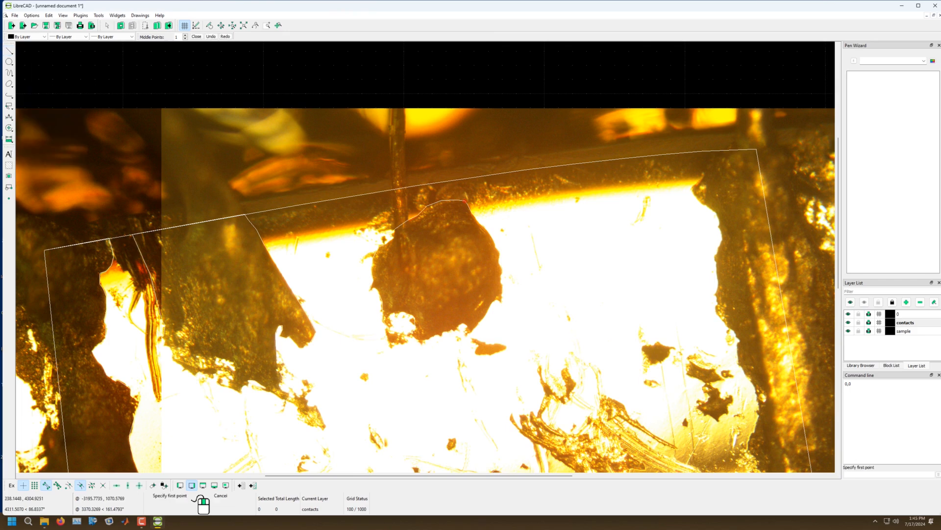
scroll(714, 200, "up", 2)
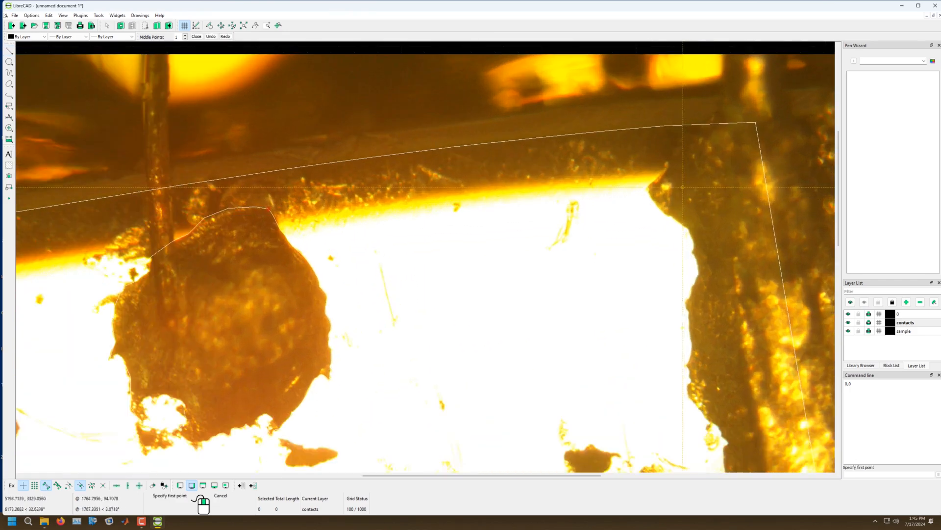
left_click(665, 126)
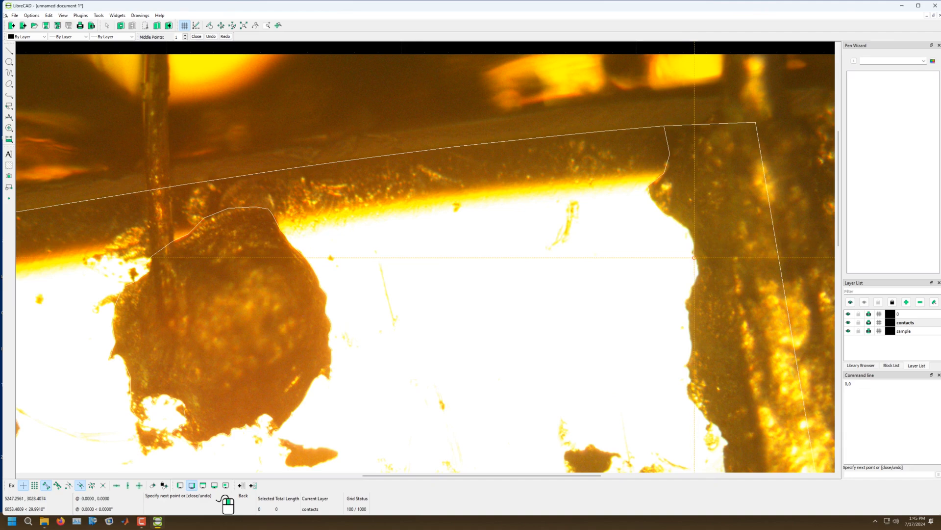
scroll(694, 257, "up", 2)
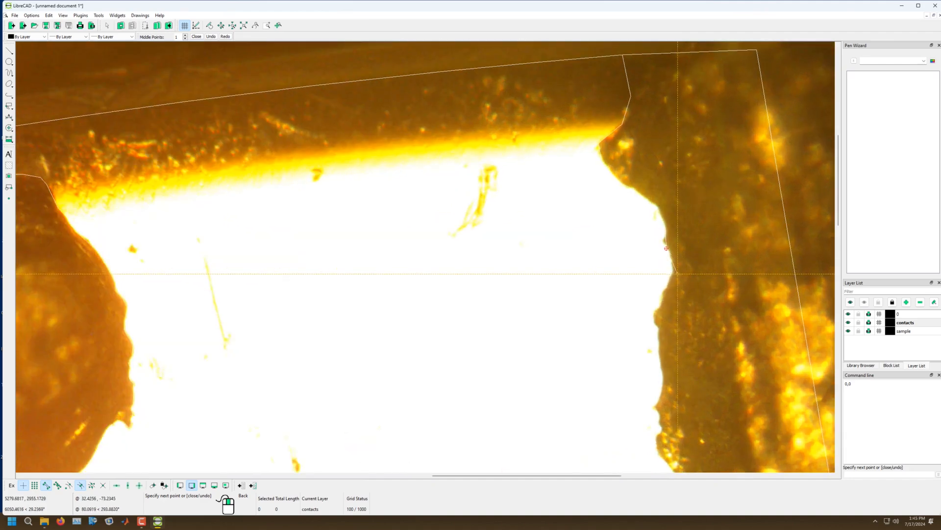
left_click(674, 269)
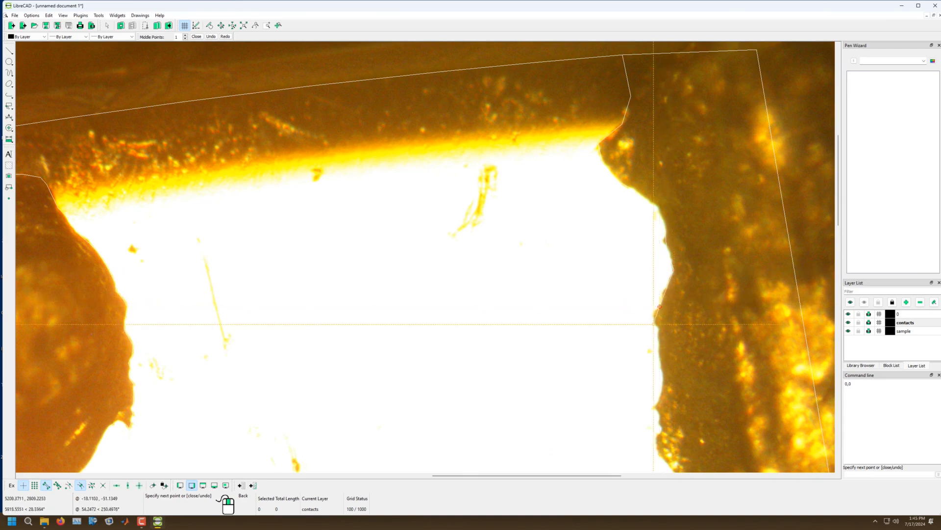
Step: Trace the right contact's inner edge around the small bulge and down to the pointed tip at about 5209, 2567
scroll(660, 306, "up", 2)
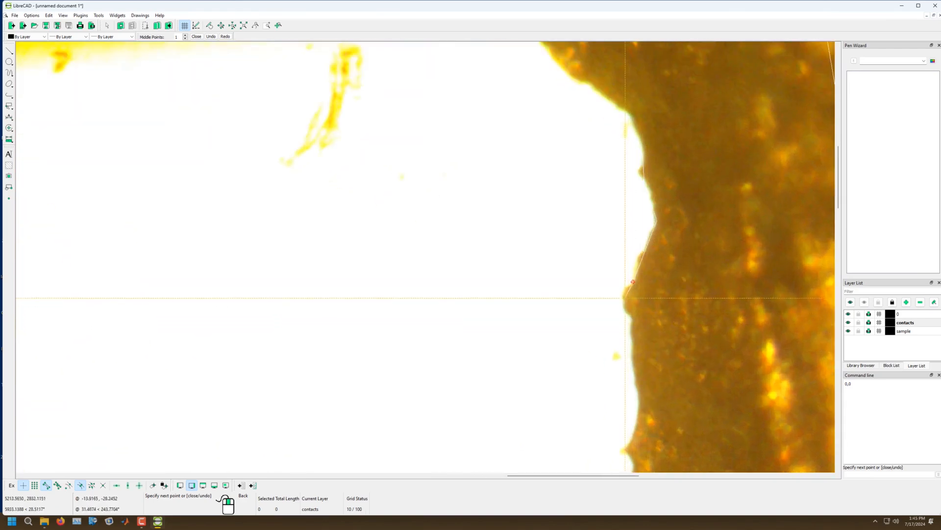
left_click(622, 305)
left_click(630, 315)
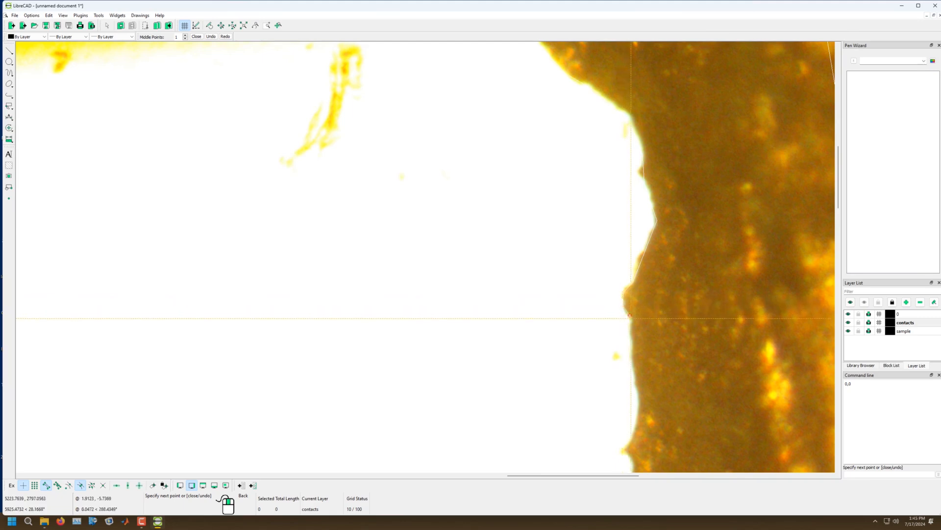
left_click(631, 324)
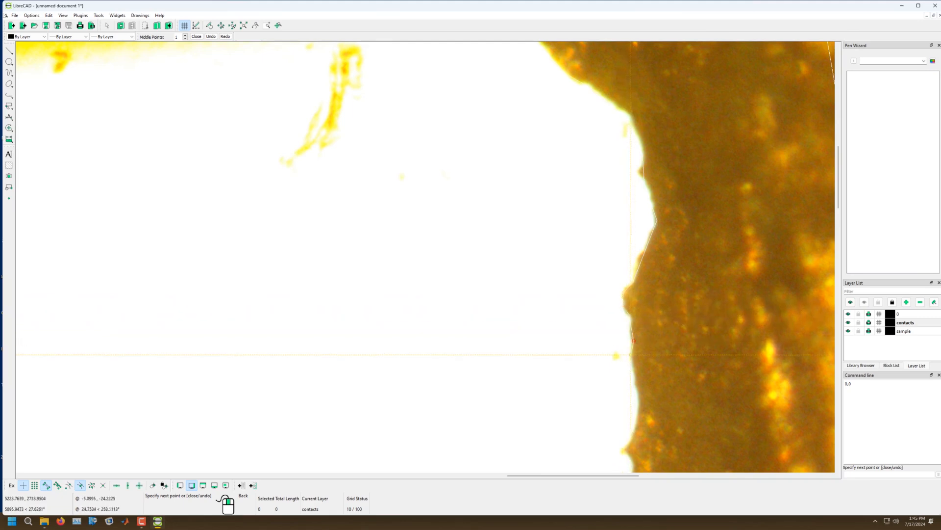
left_click(634, 374)
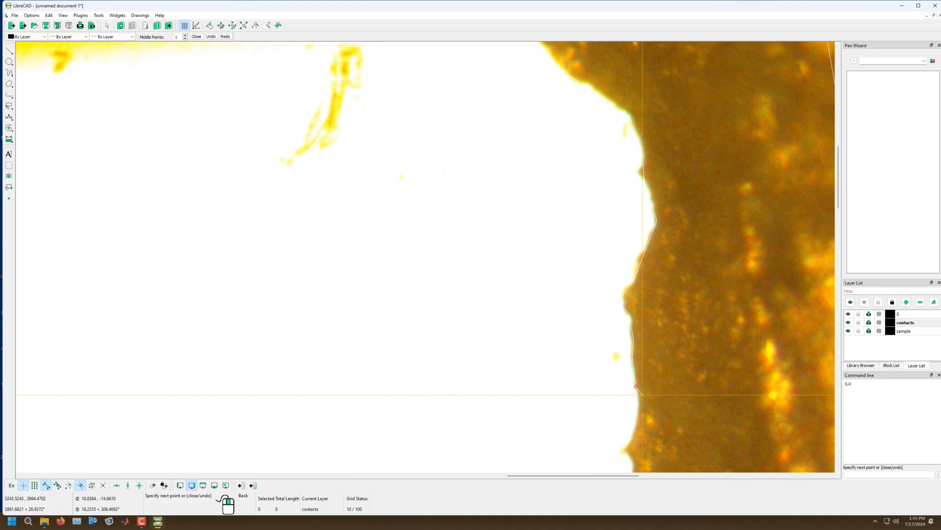
left_click(639, 398)
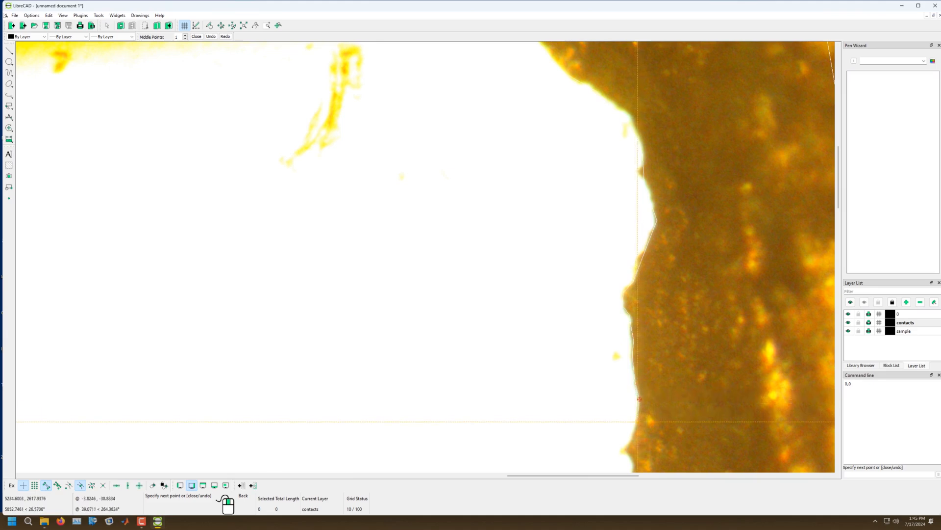
left_click(622, 449)
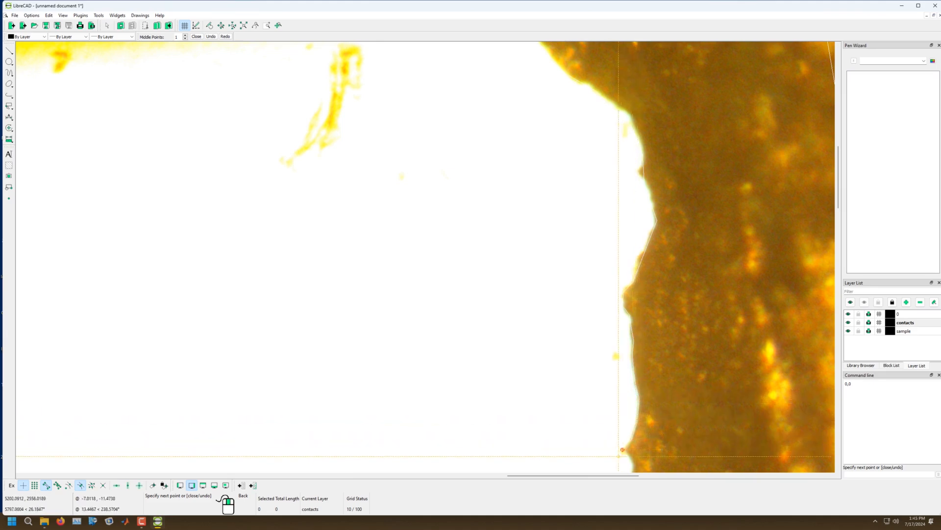
Step: Trace the right contact's speckled edge from the pointed tip down its slope to about 5314, 2328
scroll(620, 451, "down", 3)
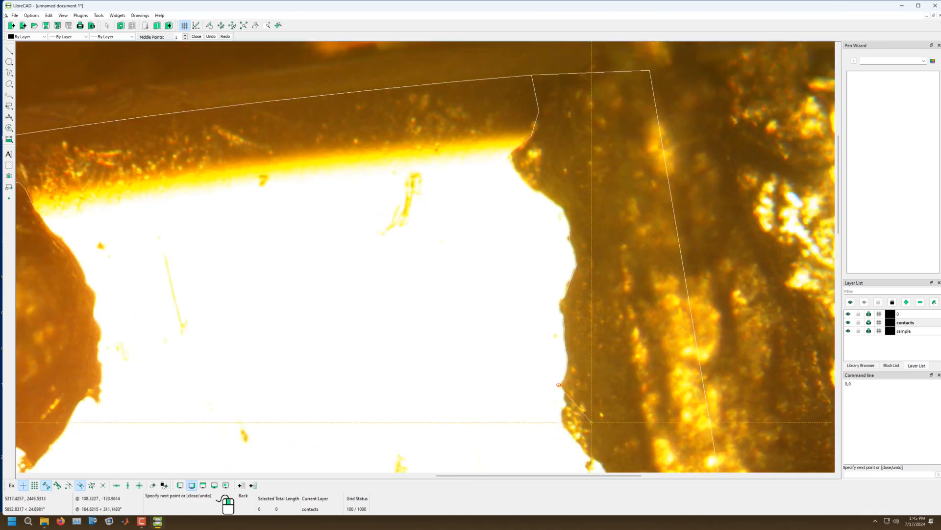
scroll(592, 422, "up", 2)
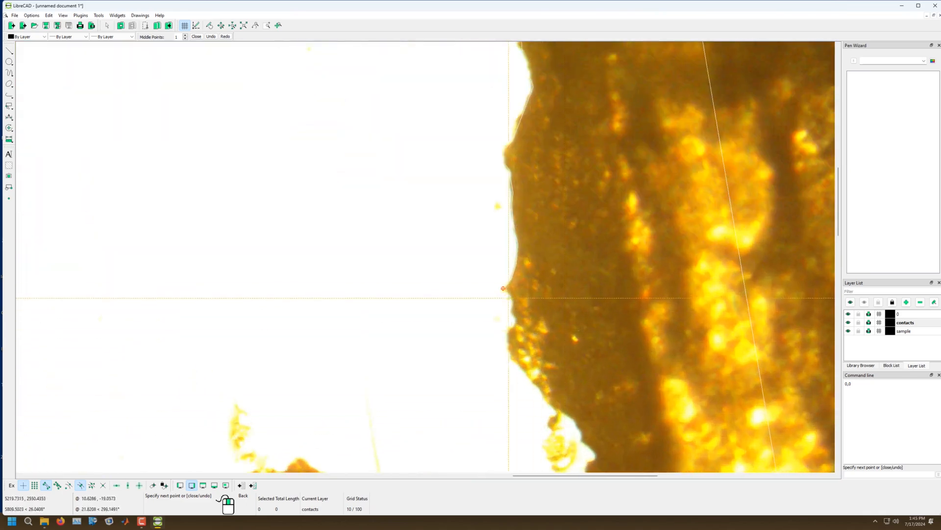
scroll(503, 288, "up", 1)
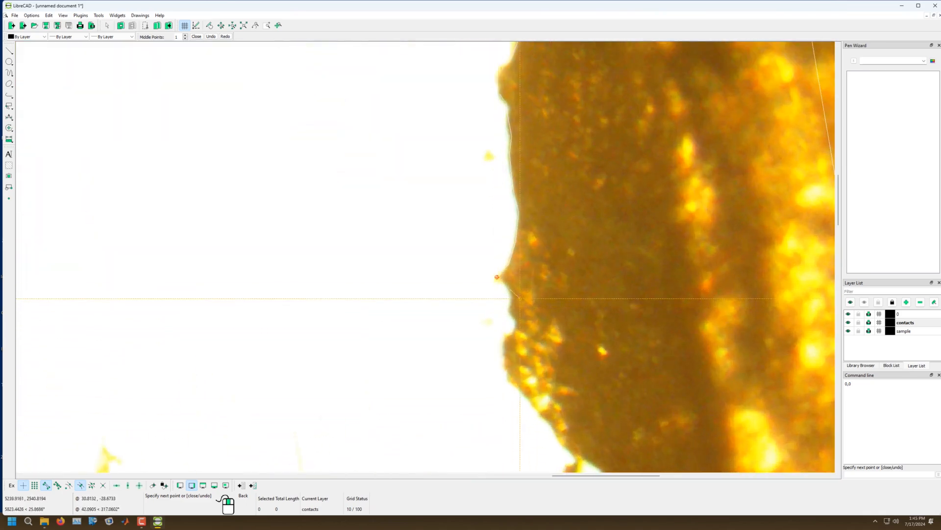
left_click(507, 312)
left_click(512, 318)
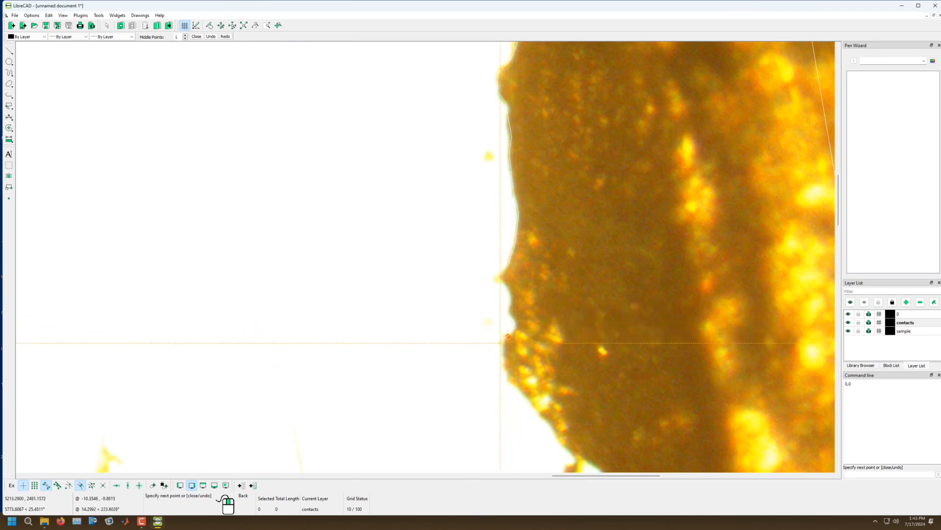
left_click(502, 367)
left_click(512, 385)
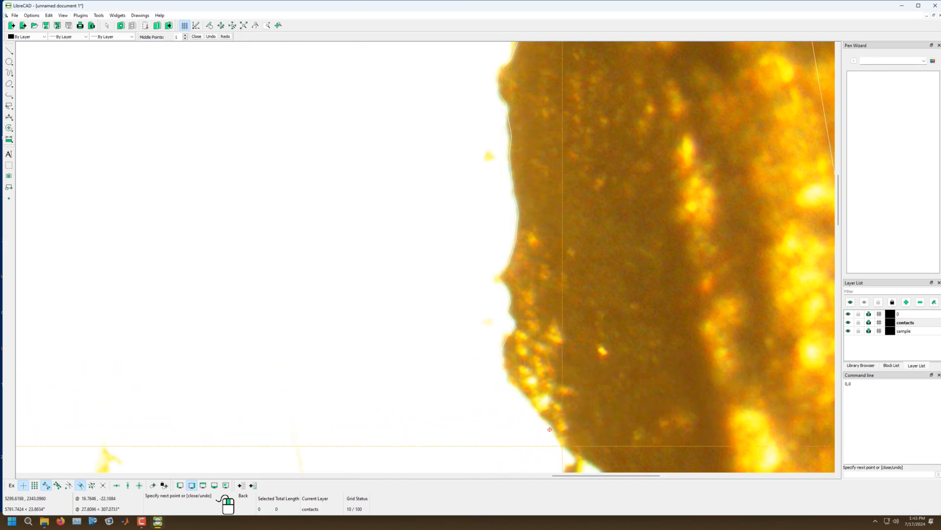
left_click(575, 457)
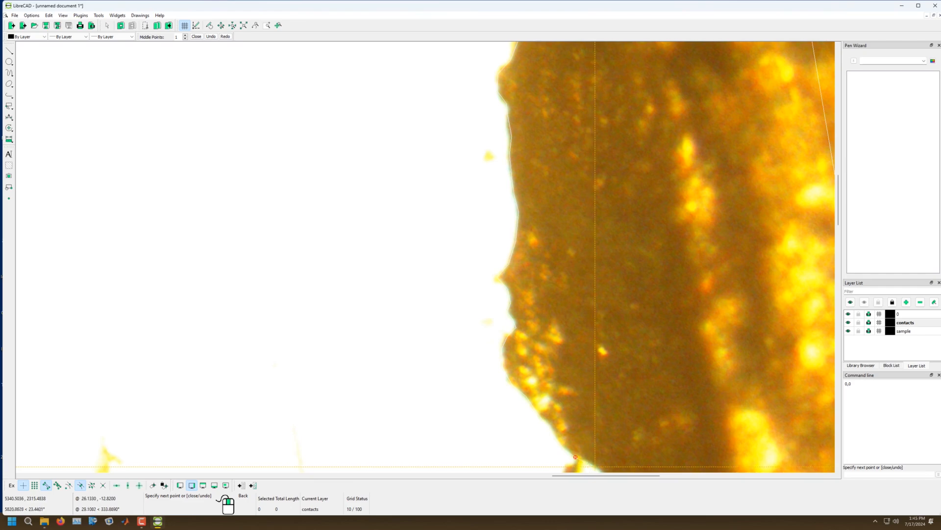
Step: Trace the contact edge around the pointed bright notch beside the yellow speck and down the nearly straight stretch below it
scroll(595, 465, "down", 4)
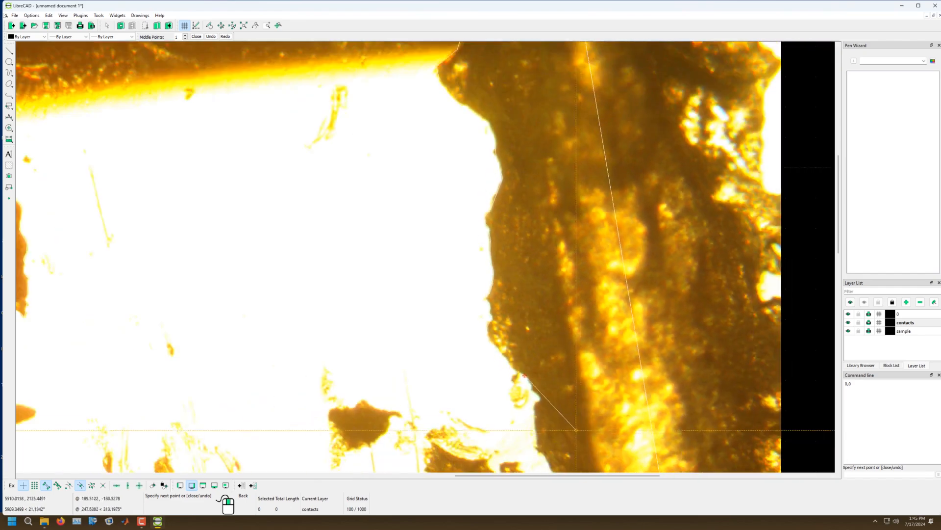
scroll(546, 445, "up", 2)
scroll(462, 288, "up", 2)
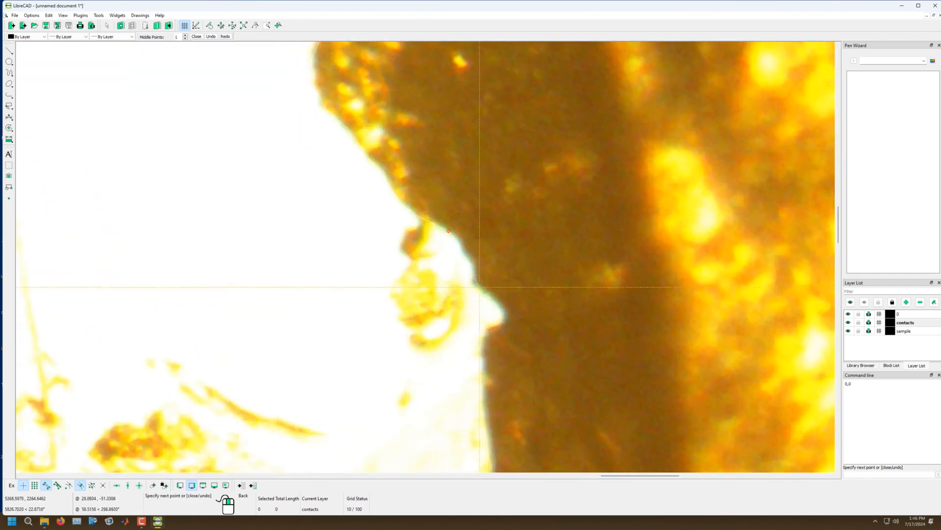
left_click(464, 252)
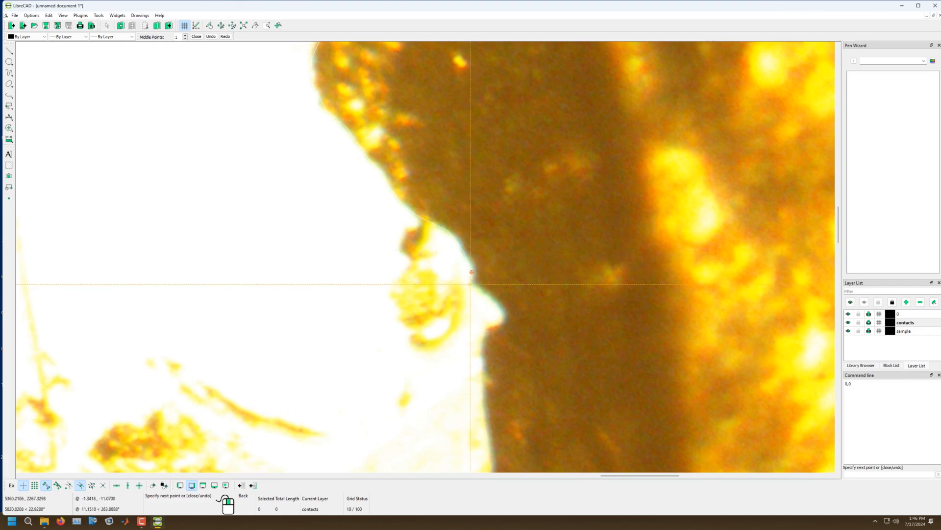
left_click(486, 294)
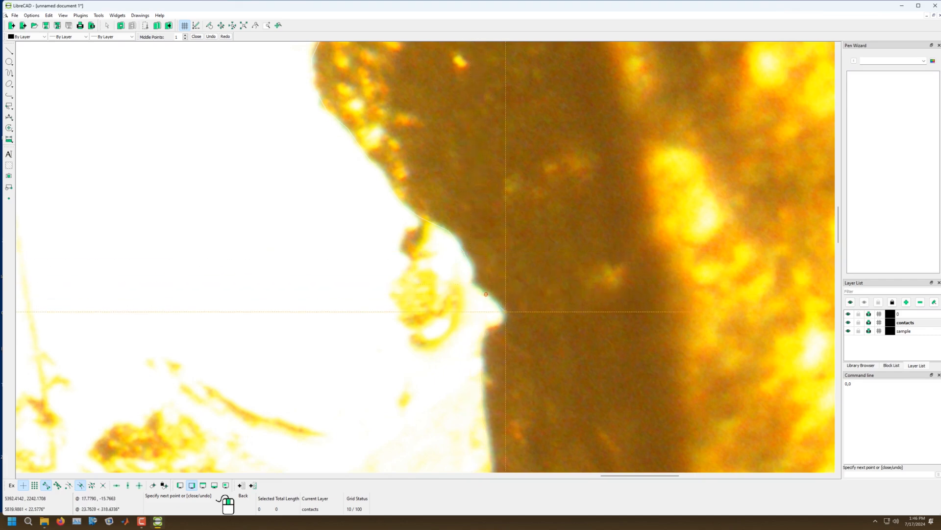
left_click(506, 311)
left_click(500, 325)
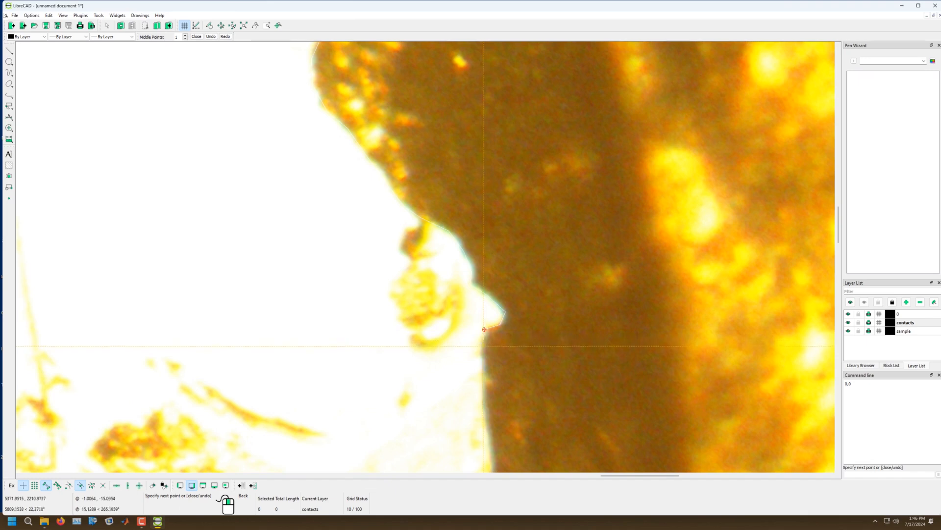
left_click(484, 371)
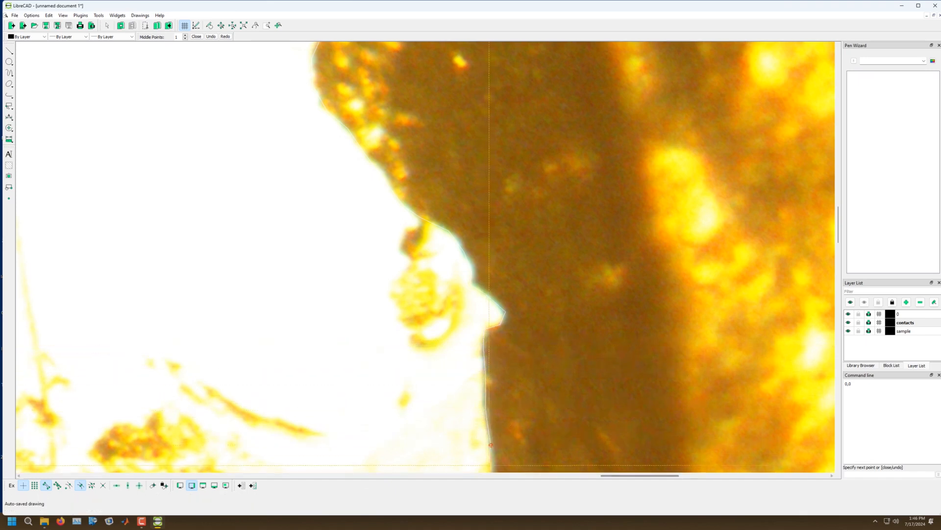
Step: Trace the right contact's sloping lower edge past the small bright indentation down to about 5510, 1857
scroll(491, 443, "down", 3)
scroll(511, 424, "up", 5)
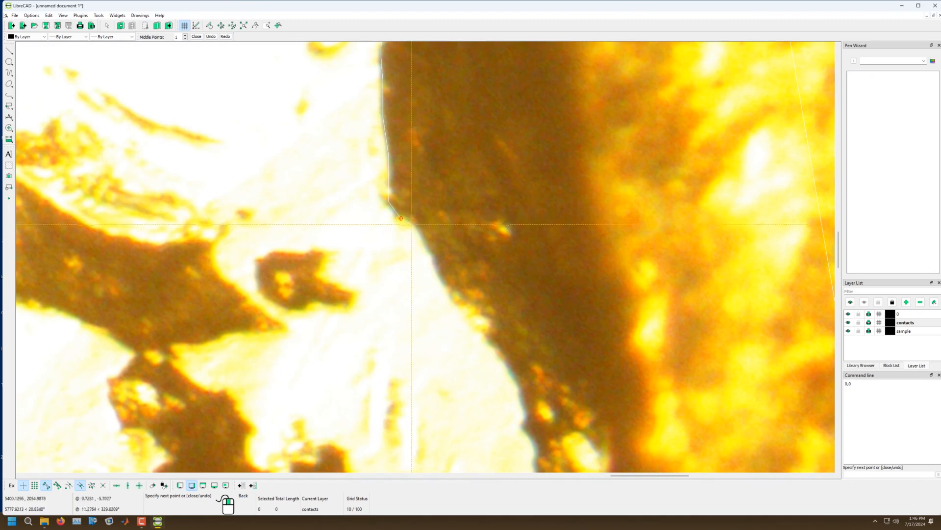
left_click(434, 260)
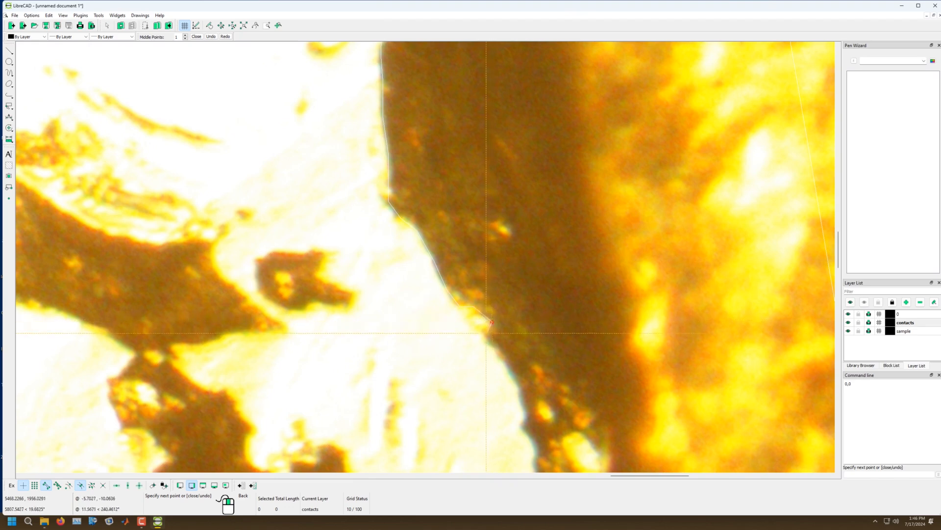
left_click(512, 376)
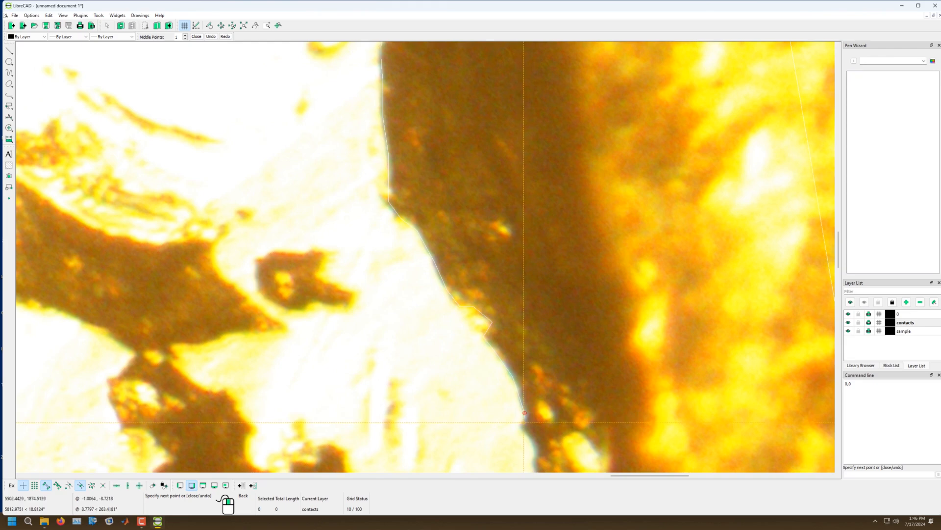
left_click(524, 432)
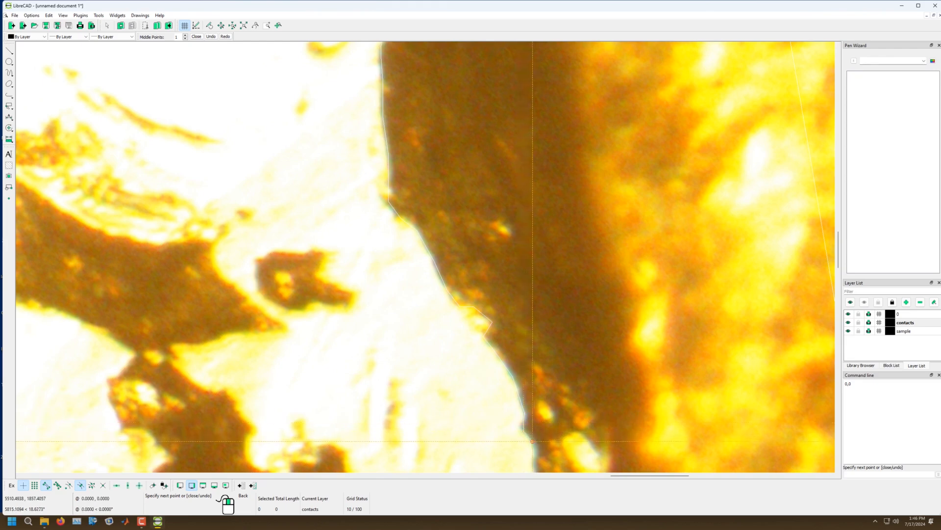
Step: Trace the contact edge down past the bright patch and around the small dark protrusion to about 5528, 1705
scroll(532, 441, "down", 4)
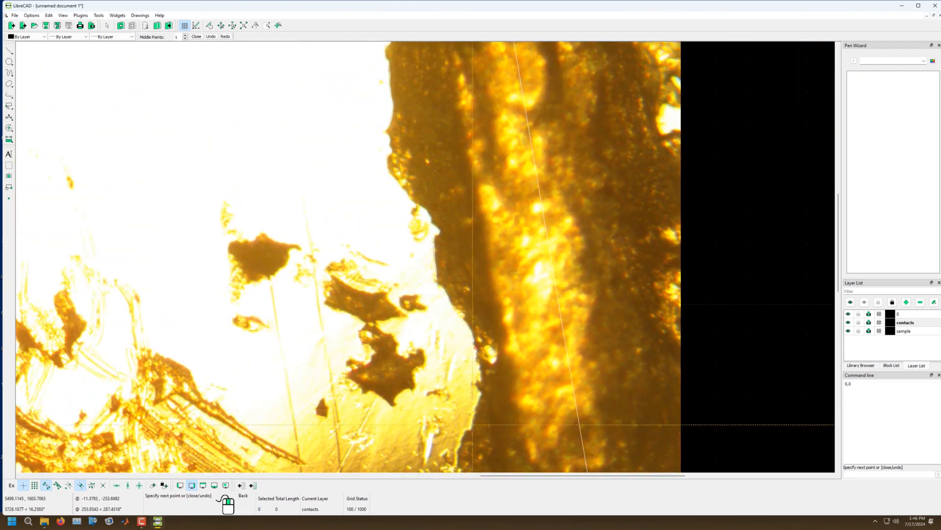
scroll(473, 424, "up", 4)
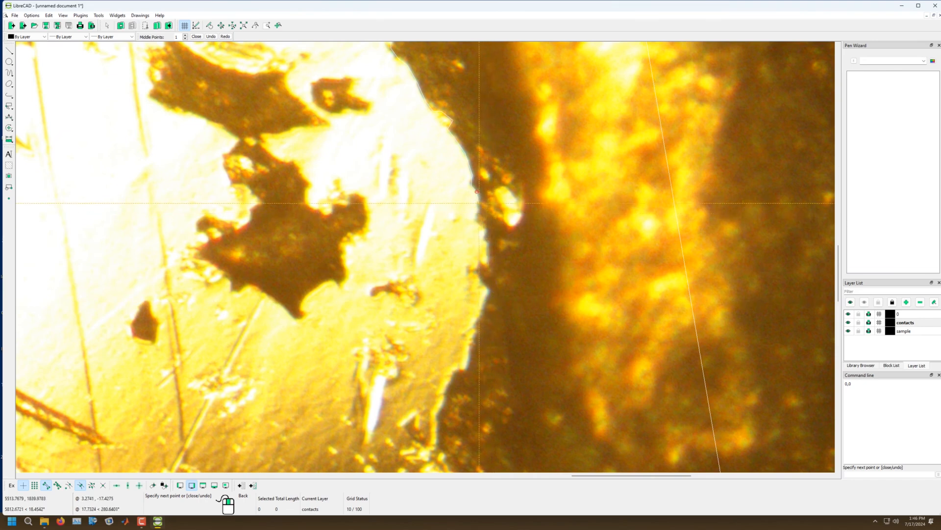
left_click(479, 202)
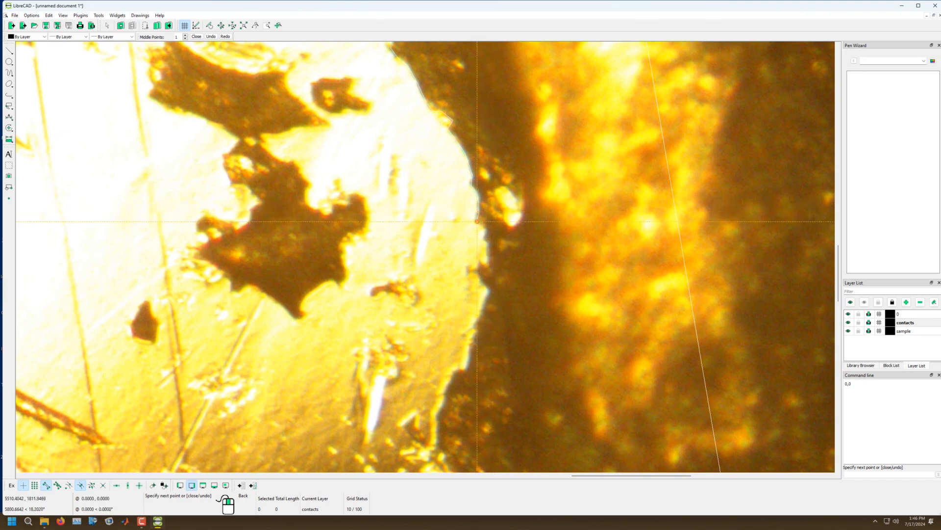
left_click(482, 240)
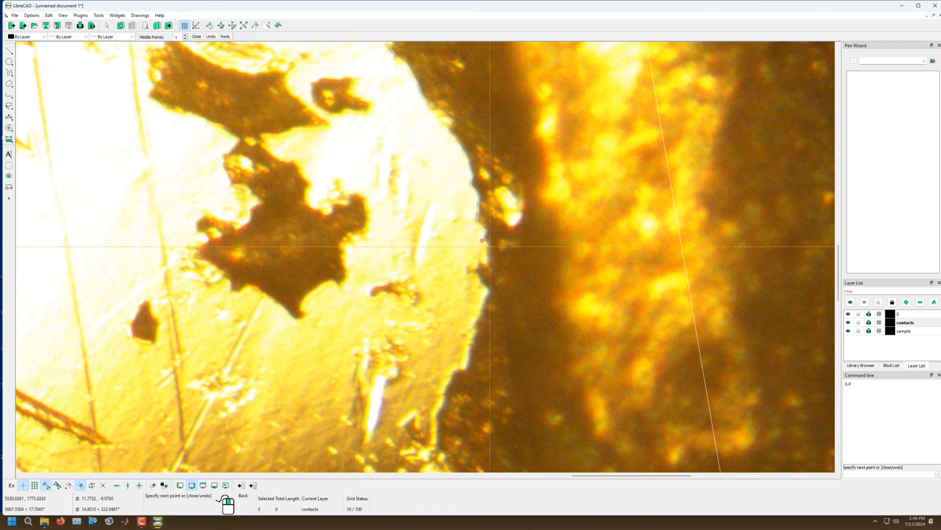
left_click(488, 265)
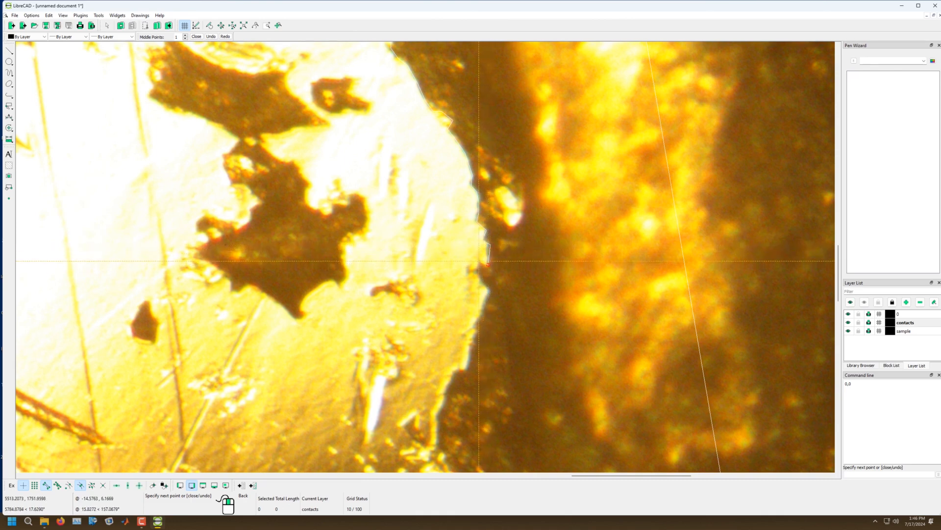
left_click(479, 261)
left_click(489, 292)
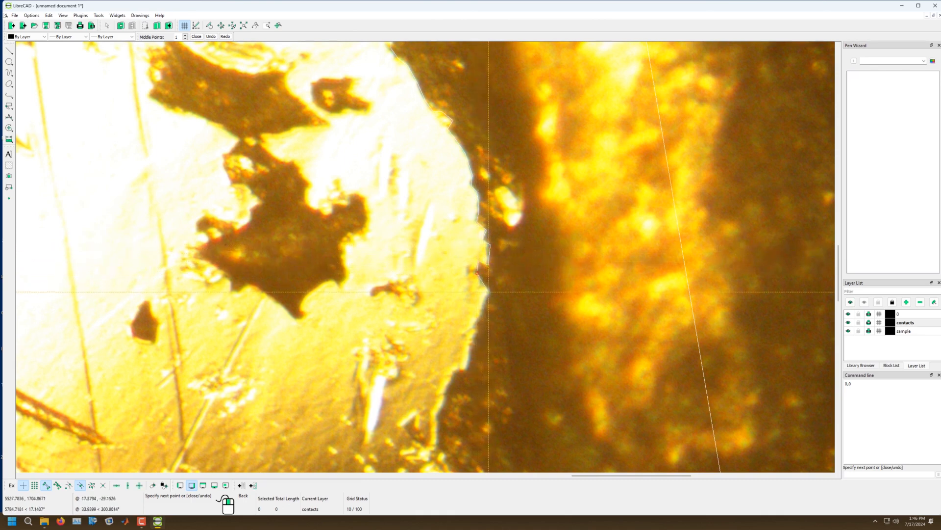
Step: Continue the line outline on the contacts layer down the bright region's ragged right edge to the start of the grainy cluster
left_click(478, 314)
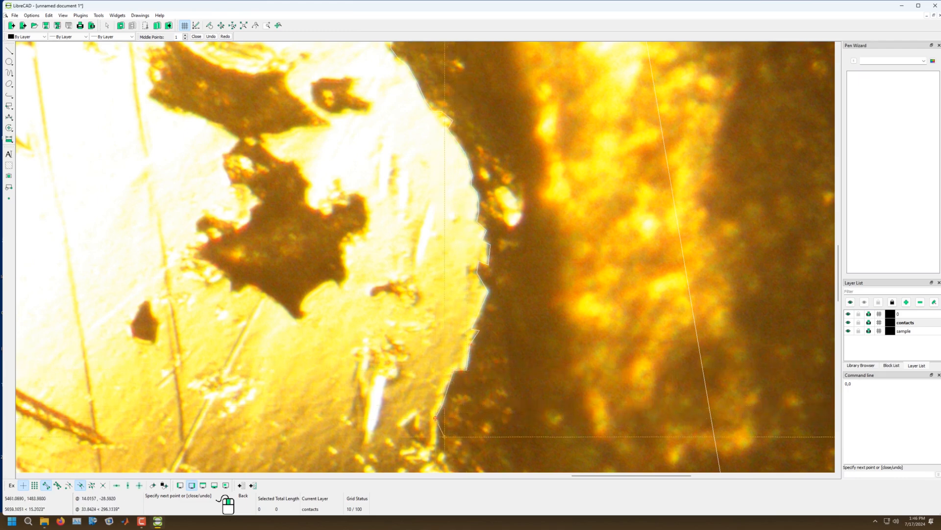
scroll(445, 435, "down", 4)
scroll(441, 437, "up", 6)
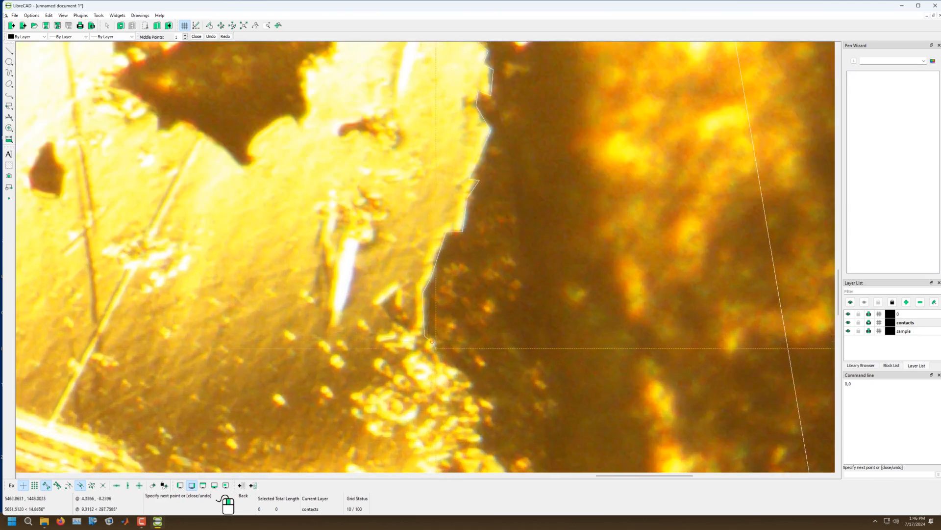
left_click(432, 340)
left_click(441, 362)
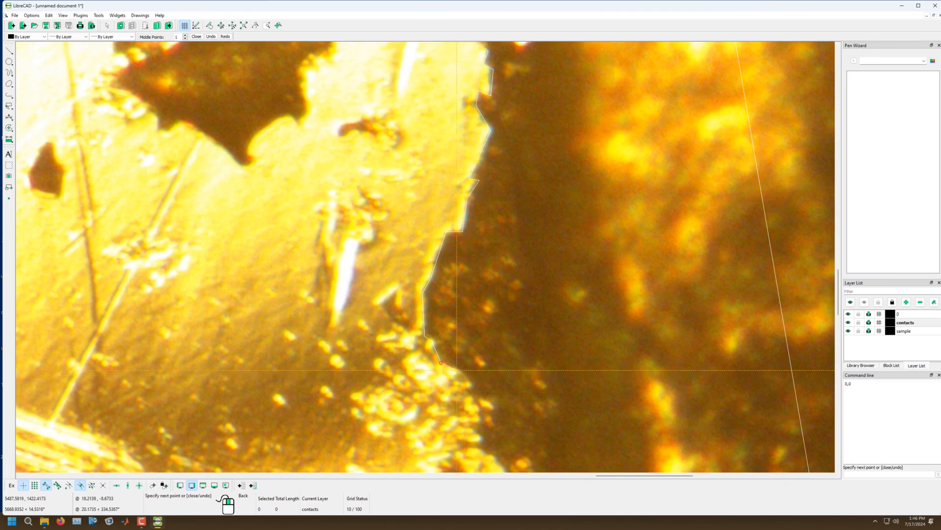
left_click(474, 388)
Step: Trace the outline around the upper right side of the grainy cluster, including the small notch in its edge
scroll(481, 403, "down", 4)
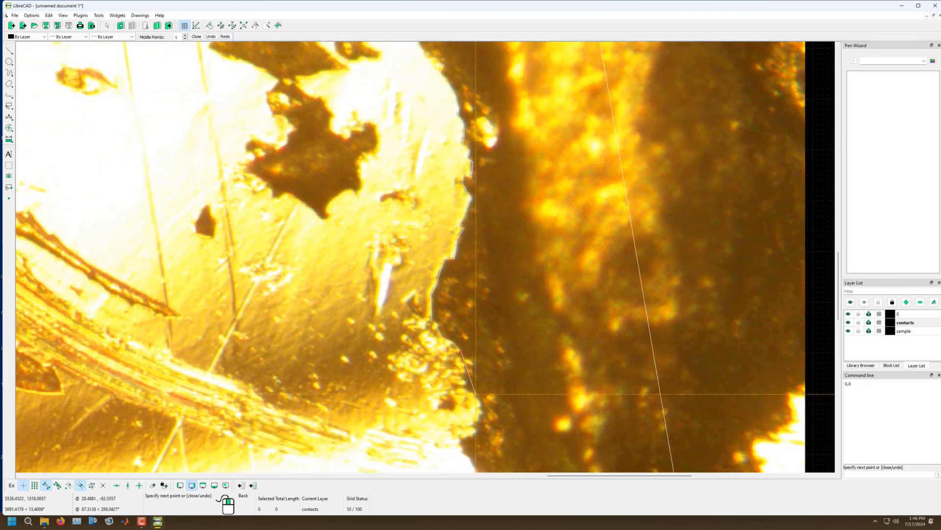
scroll(480, 411, "up", 1)
scroll(480, 412, "up", 2)
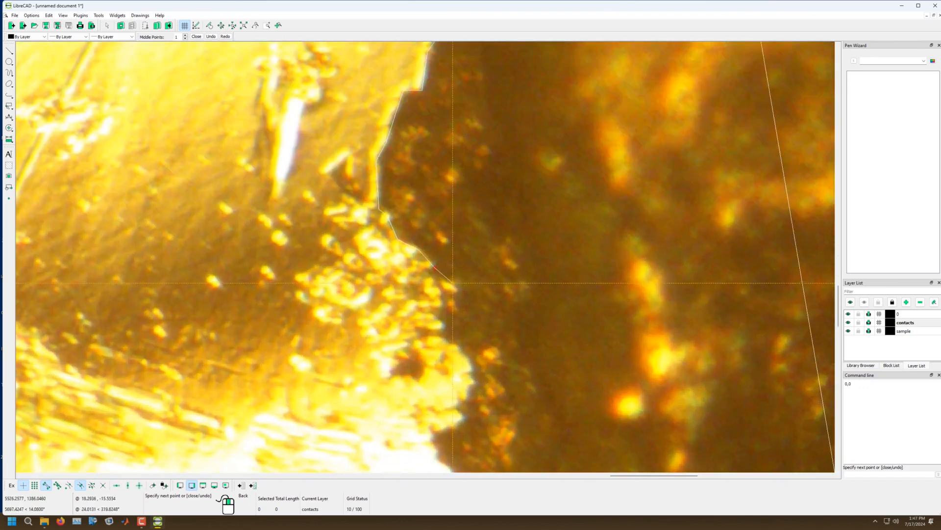
left_click(454, 291)
left_click(459, 311)
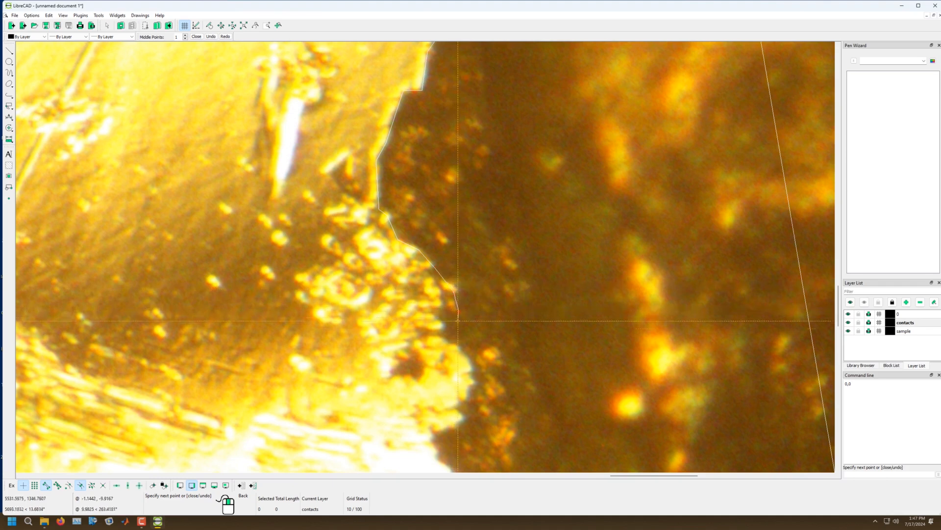
left_click(445, 311)
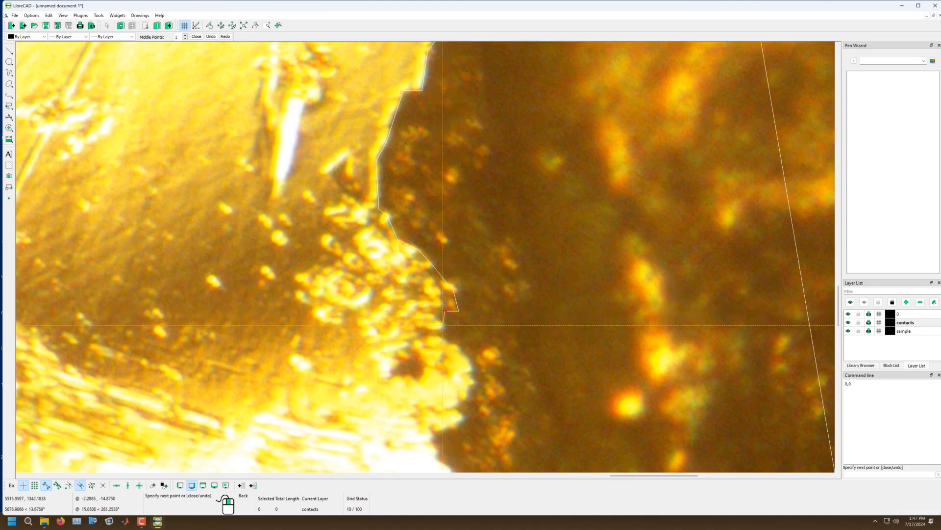
left_click(444, 324)
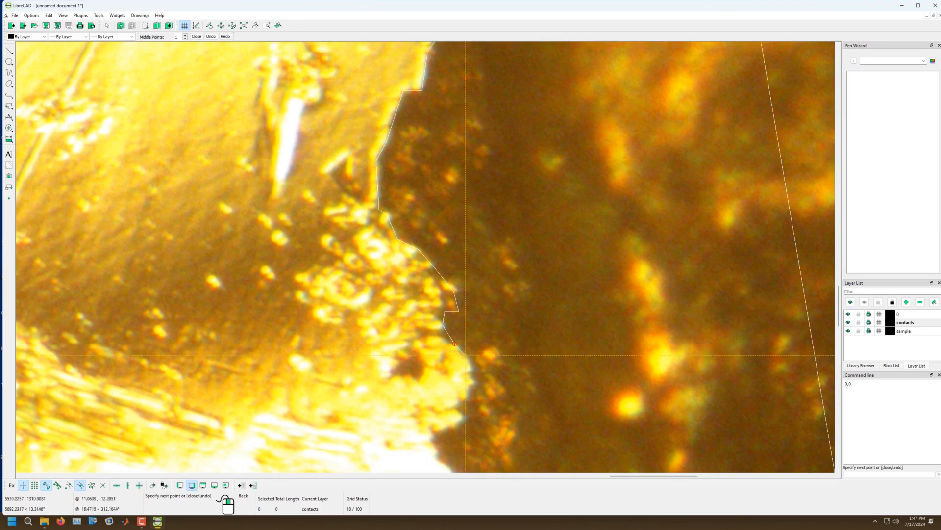
Step: Follow the jagged lower right edge of the grainy cluster with short line segments until the smooth white band begins
left_click(467, 374)
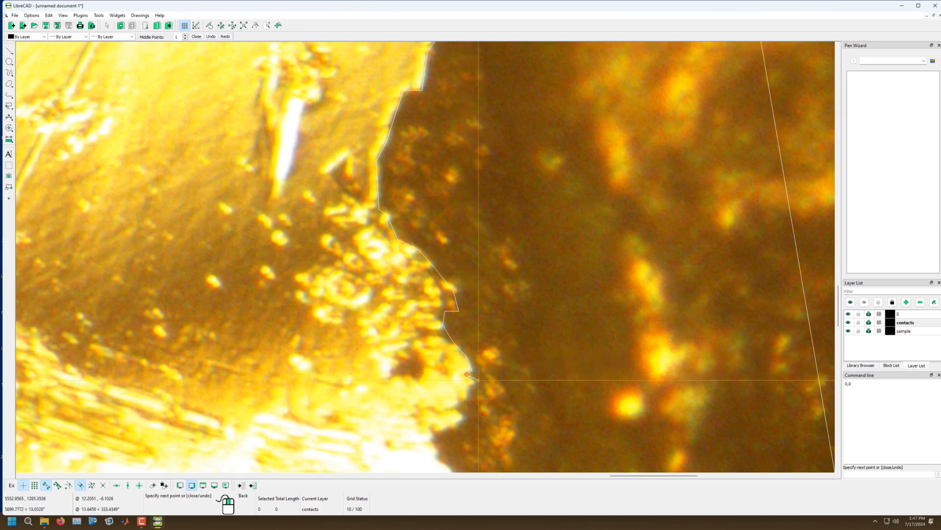
left_click(478, 381)
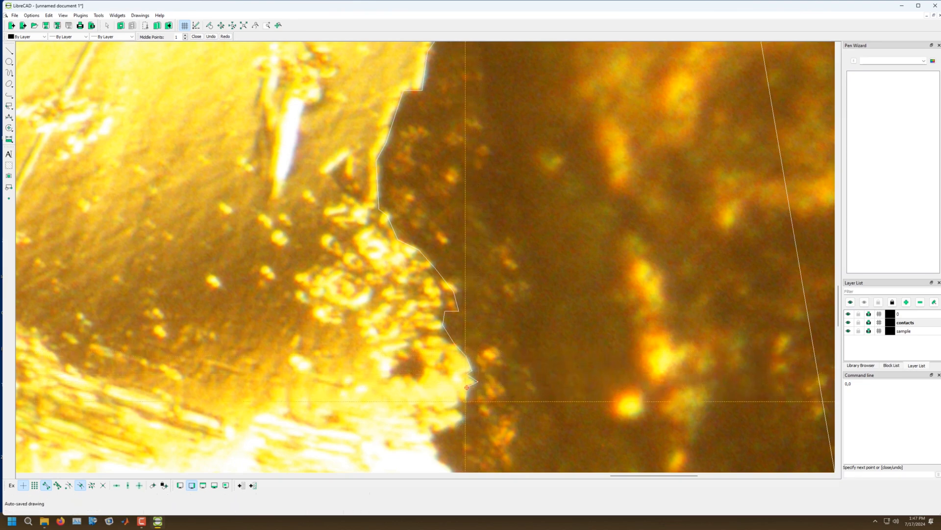
left_click(464, 402)
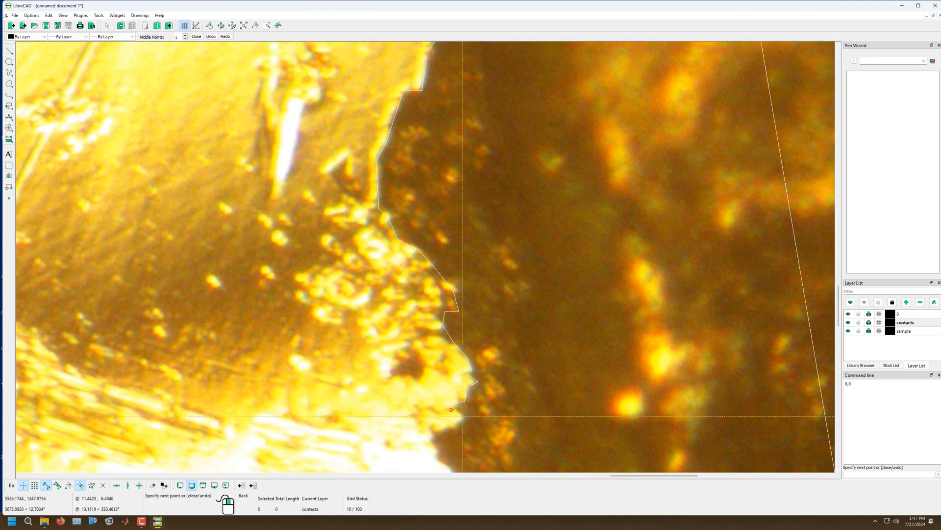
left_click(463, 420)
left_click(436, 431)
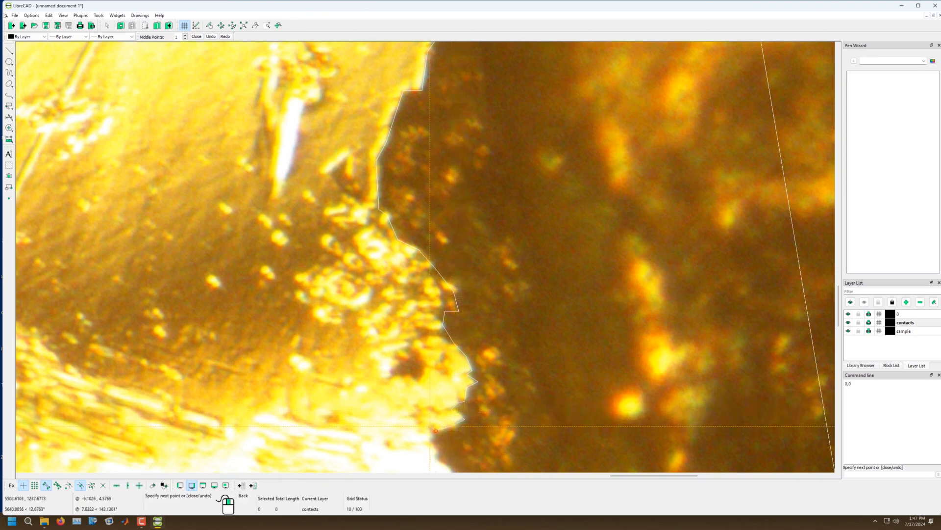
left_click(430, 438)
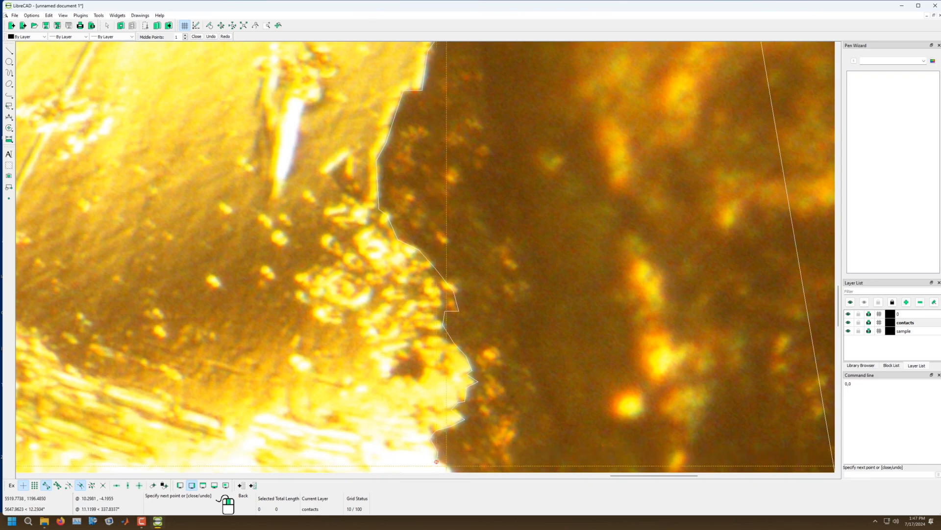
Step: Trace the diagonal edge of the white band down to its right tip with connected line segments
scroll(425, 432, "down", 3)
scroll(425, 432, "up", 3)
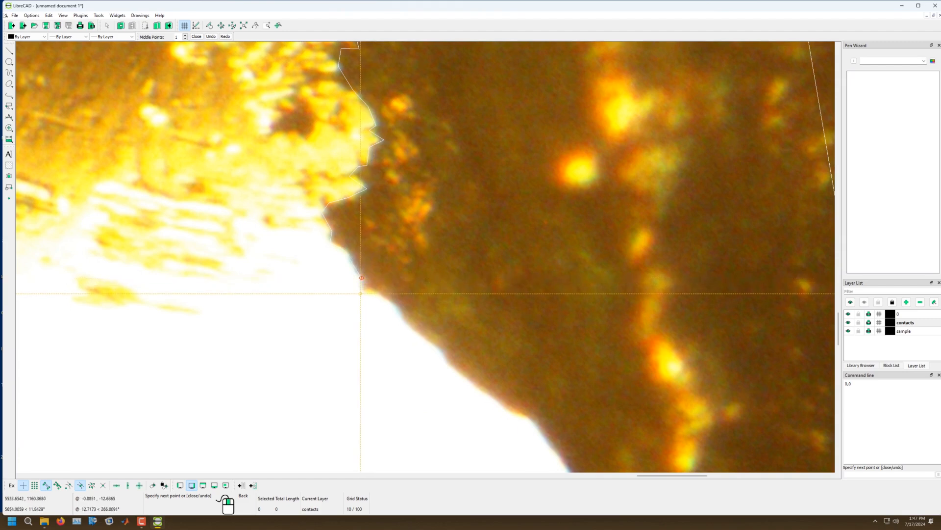
left_click(362, 292)
left_click(401, 315)
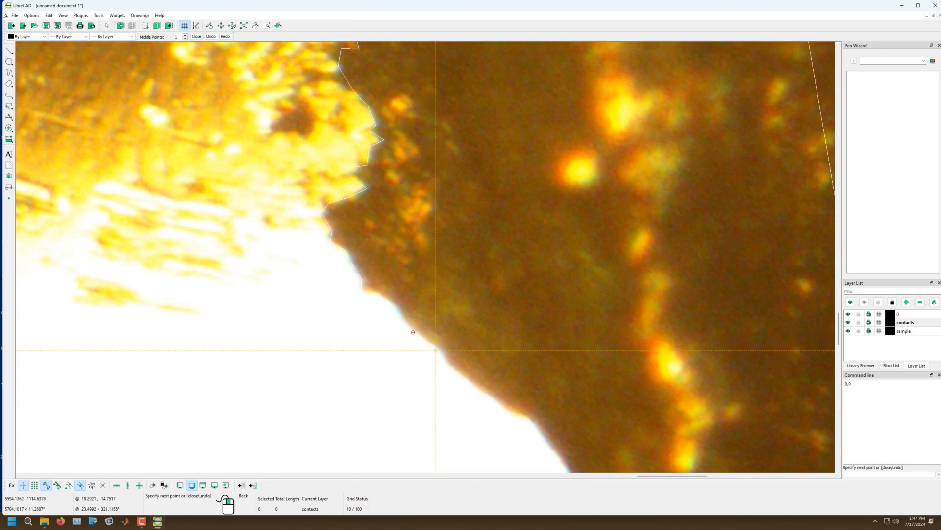
left_click(440, 350)
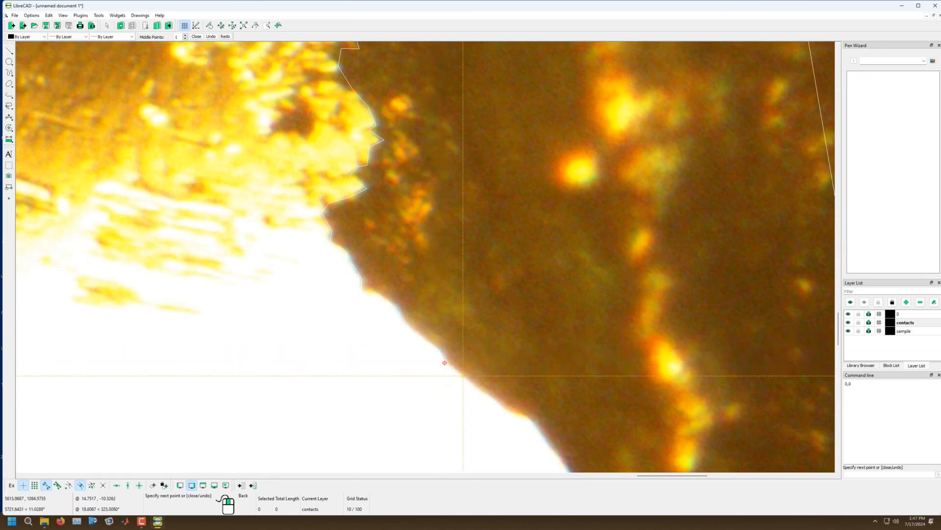
left_click(464, 377)
left_click(501, 405)
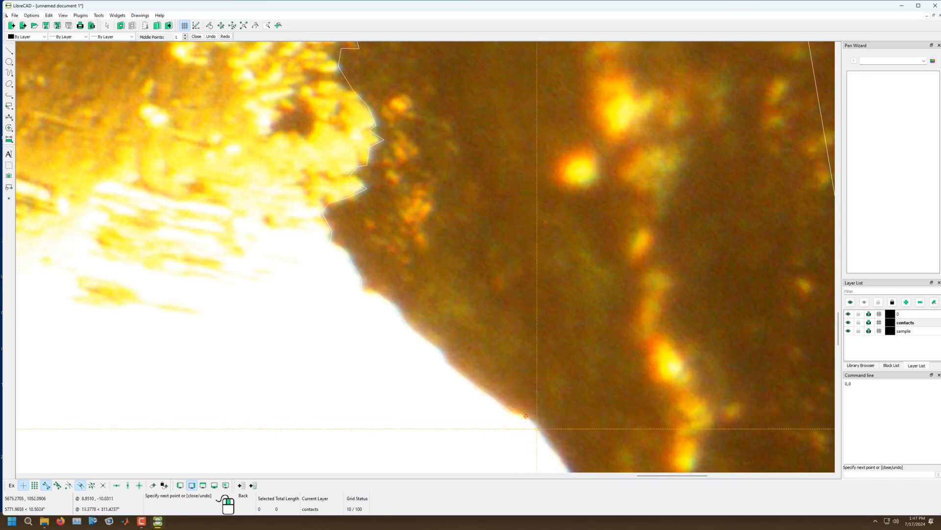
left_click(542, 431)
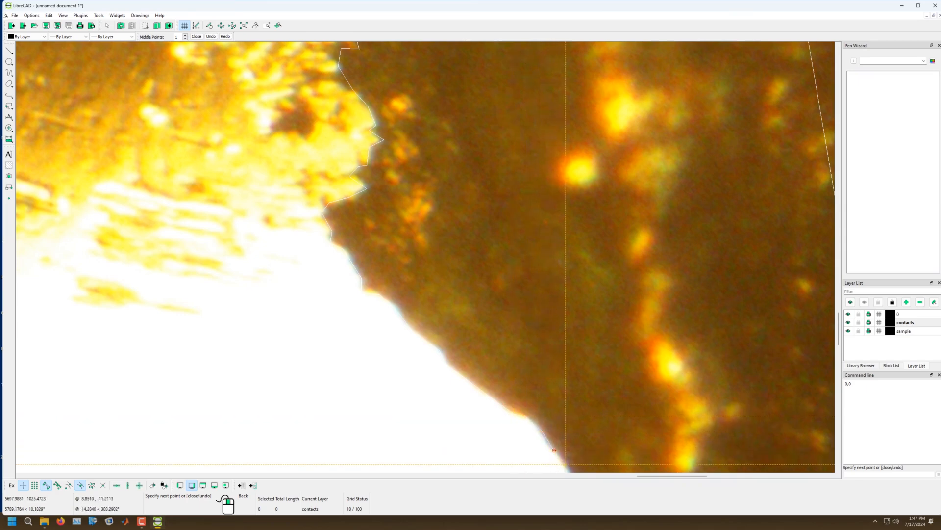
left_click(565, 464)
Step: Extend the outline past the white tip and across the dark strip to the bright edge beside the sample's right boundary
middle_click_drag(560, 457, 463, 216)
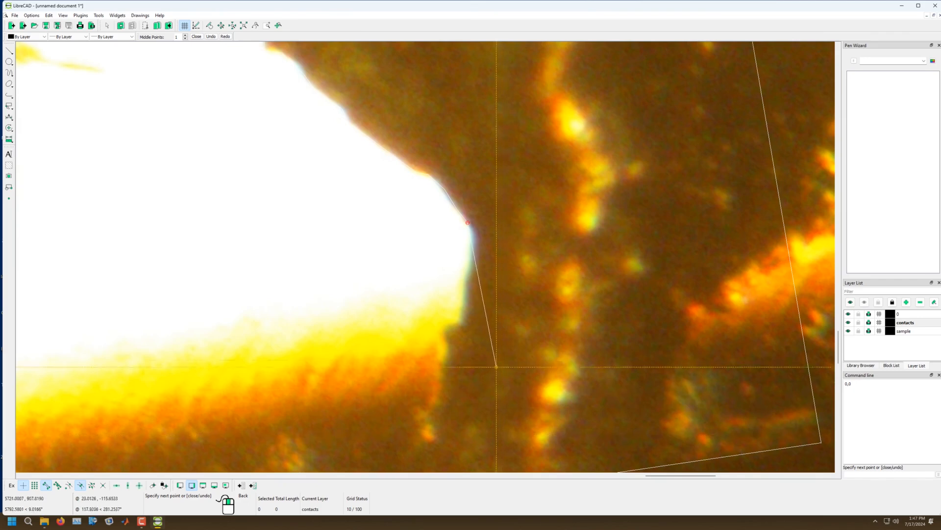
scroll(466, 268, "down", 3)
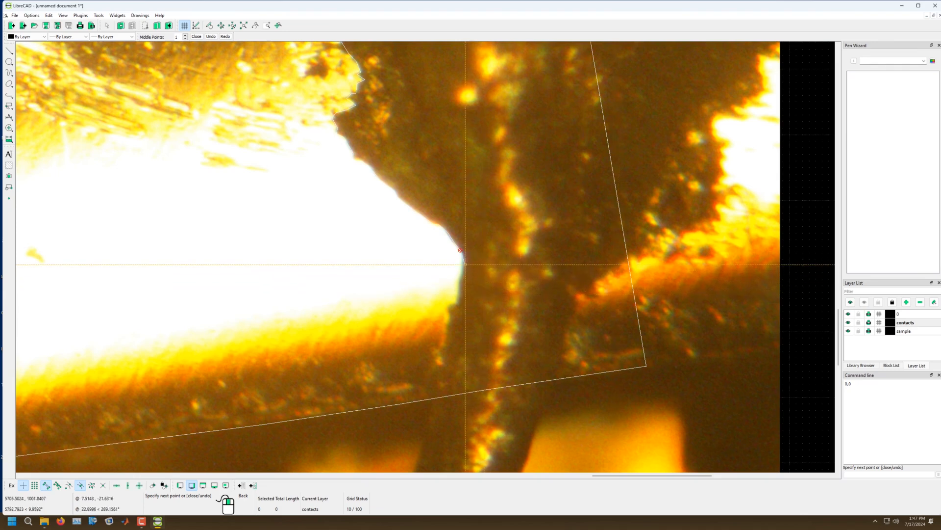
left_click(470, 268)
left_click(498, 279)
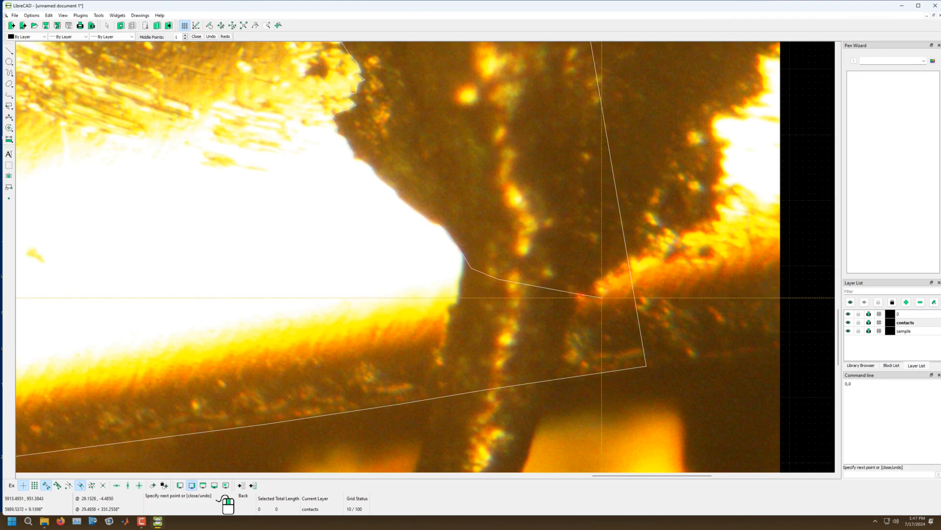
left_click(599, 295)
left_click(592, 283)
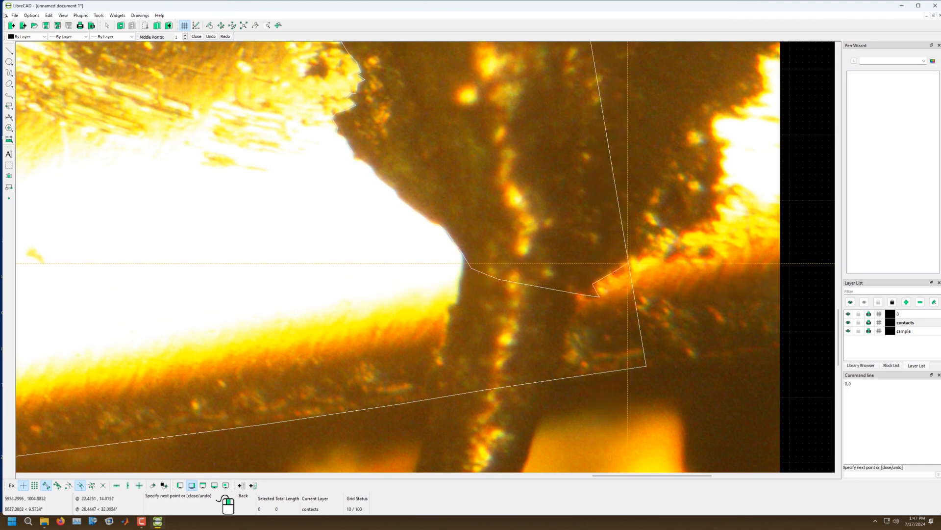
Step: Close the contact outline along the sample's right boundary and upper right corner back to its starting vertex, and end the line
scroll(584, 211, "down", 4)
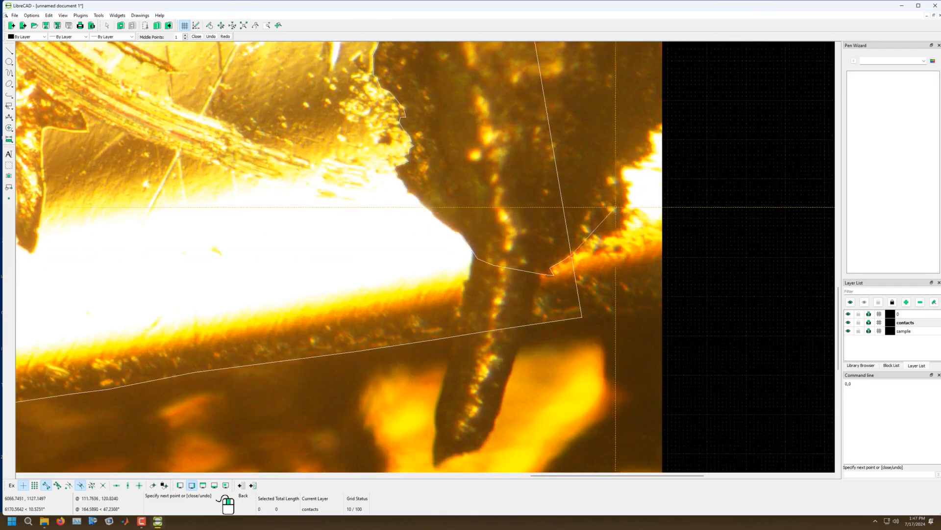
scroll(500, 115, "down", 7)
scroll(448, 81, "up", 5)
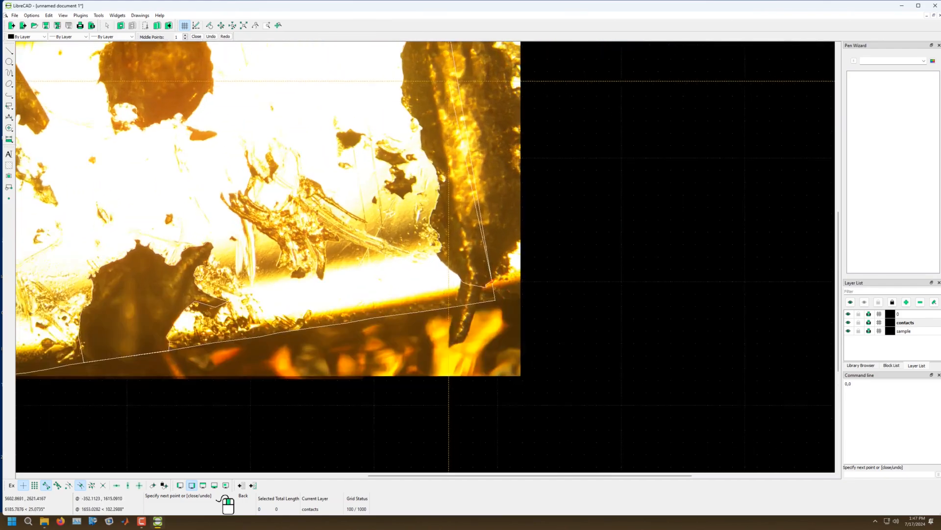
scroll(454, 97, "down", 4)
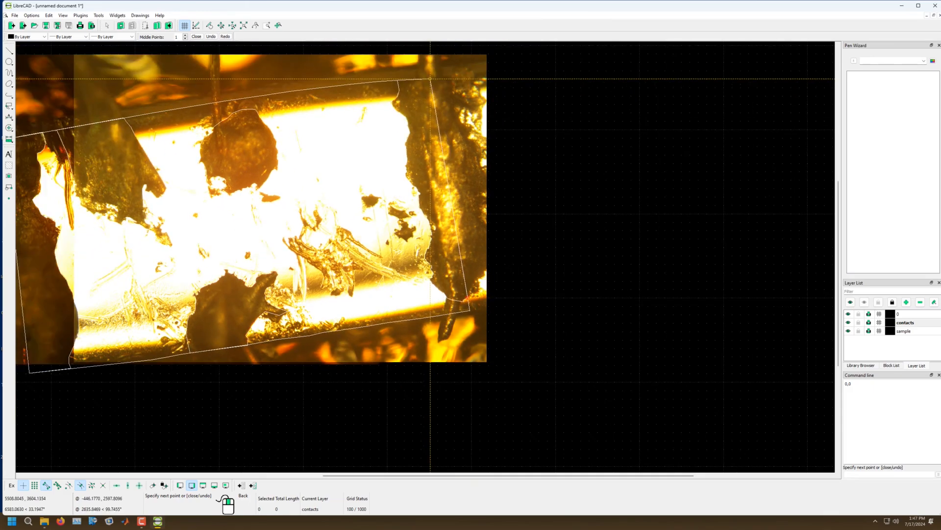
scroll(430, 79, "up", 10)
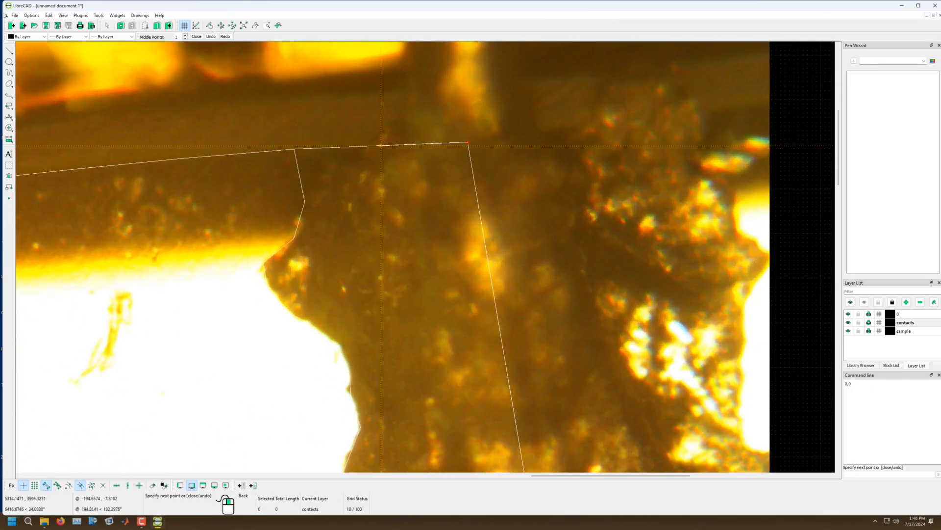
left_click(294, 149)
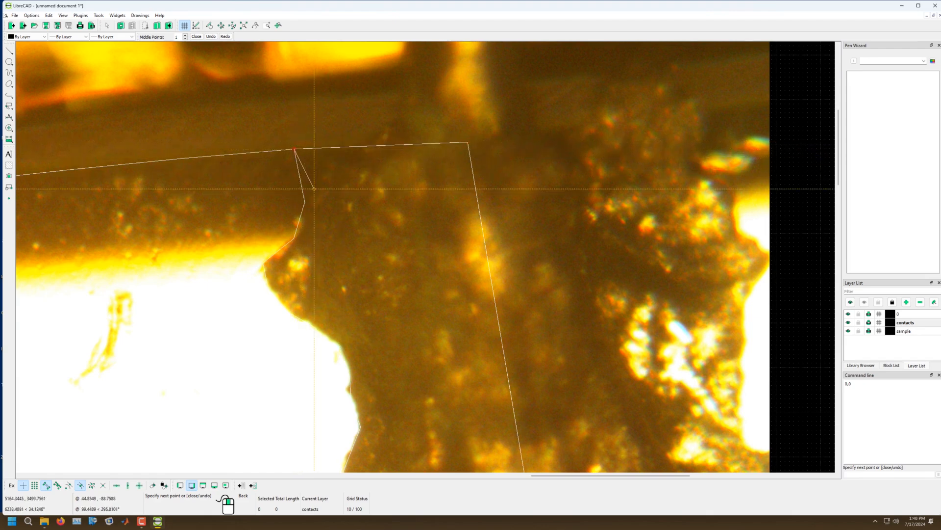
key("Escape")
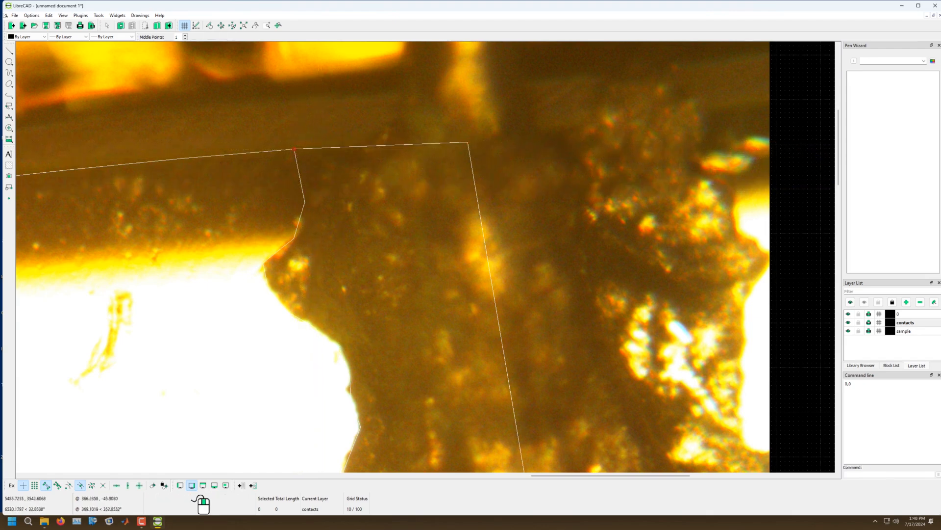
Step: Add a new layer named contaminents with the default pen settings
scroll(445, 235, "down", 8)
scroll(447, 241, "down", 1)
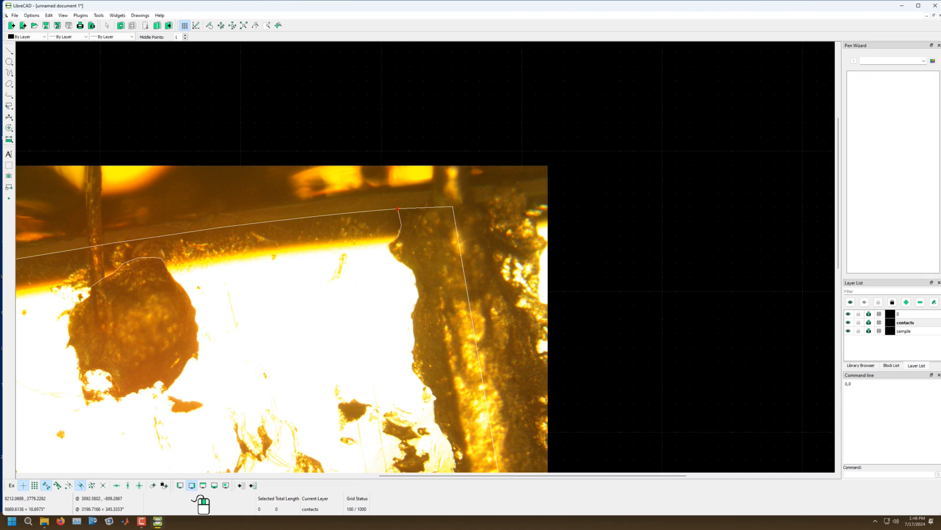
left_click(906, 301)
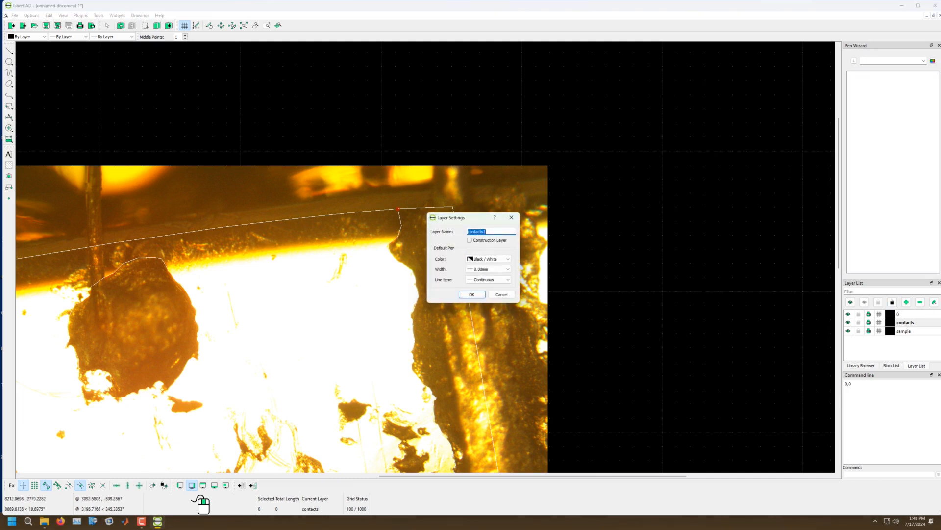
type("c")
key("Return")
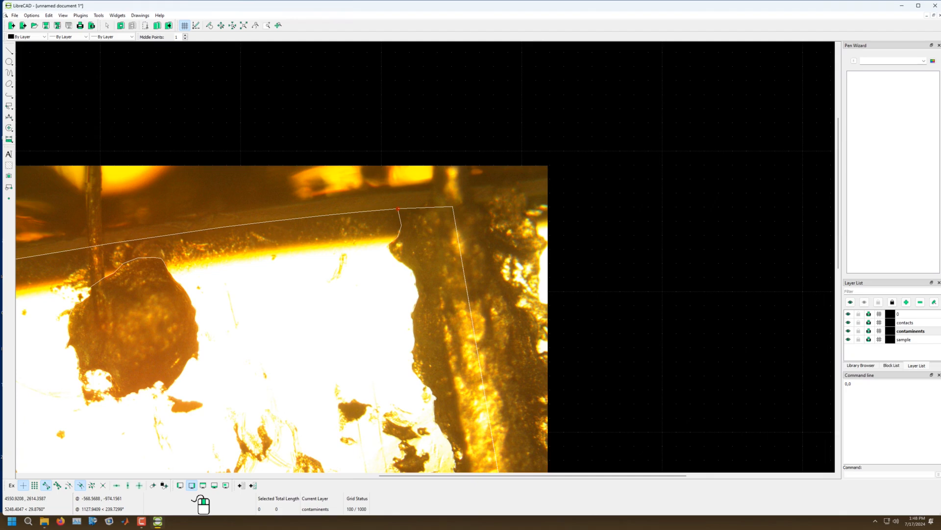
Step: Outline the upper-left one of the three dark spots near the sample's right contact with a closed chain of line segments
scroll(395, 280, "down", 18)
scroll(391, 295, "up", 20)
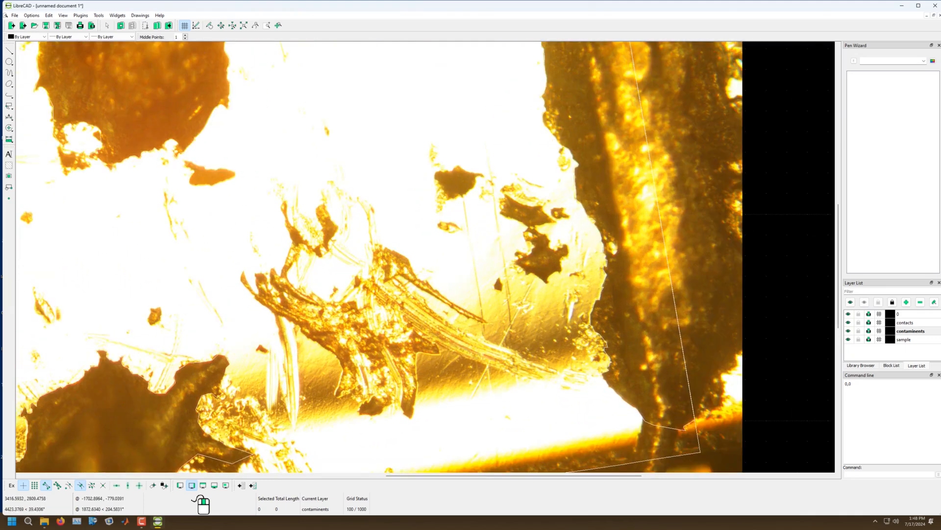
left_click(9, 49)
left_click(34, 50)
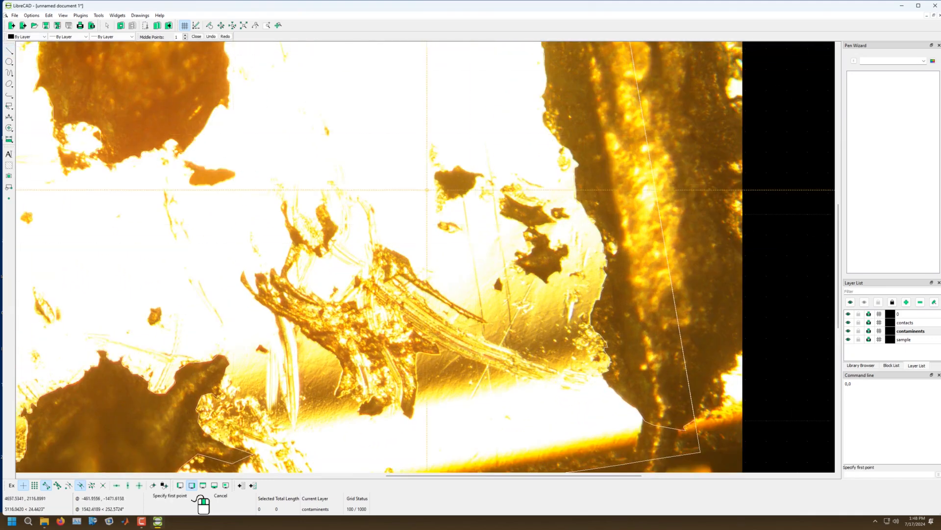
left_click(469, 192)
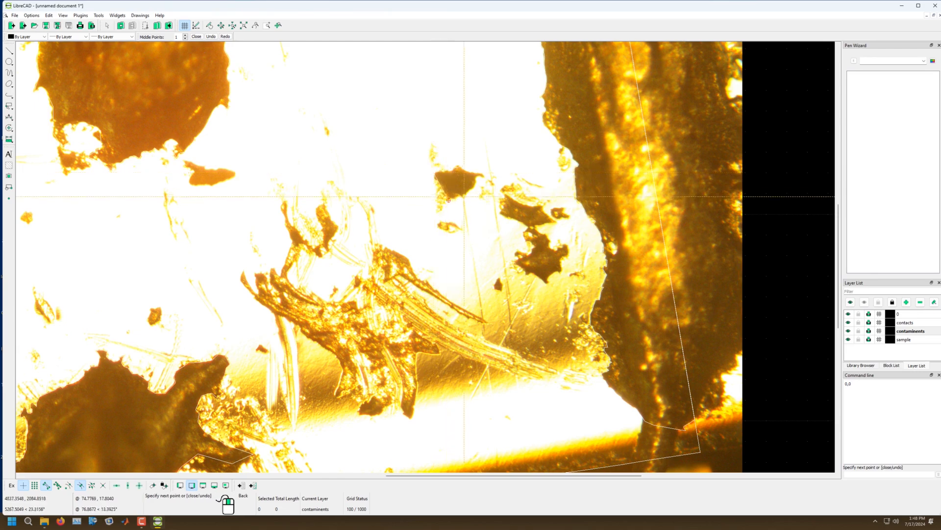
left_click(480, 178)
left_click(462, 166)
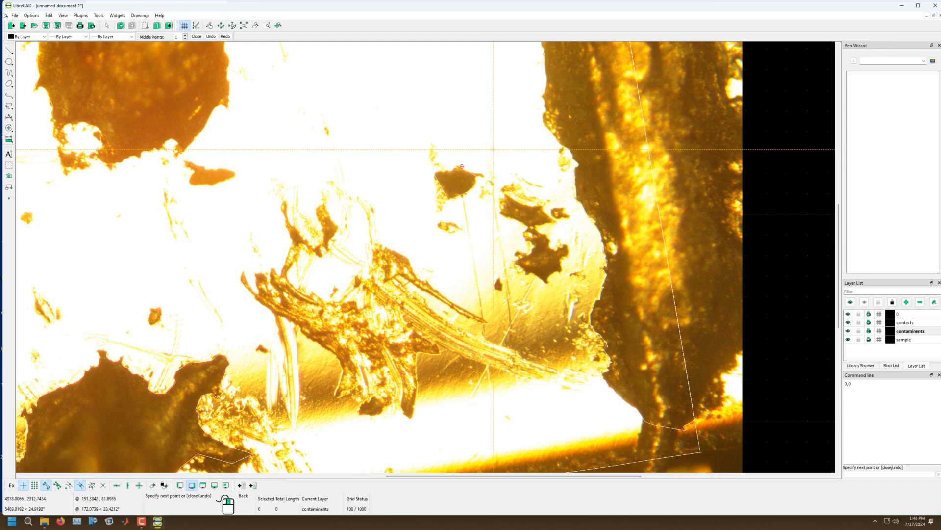
right_click(490, 148)
Step: Outline the elongated dark patch below and right of the first traced spot with connected line segments, and end the line
scroll(520, 147, "up", 1)
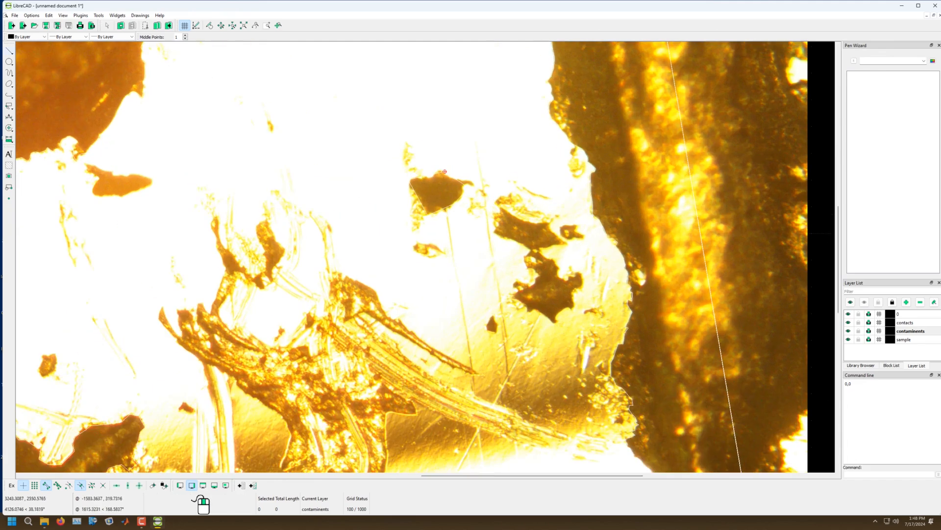
left_click(10, 52)
left_click(30, 51)
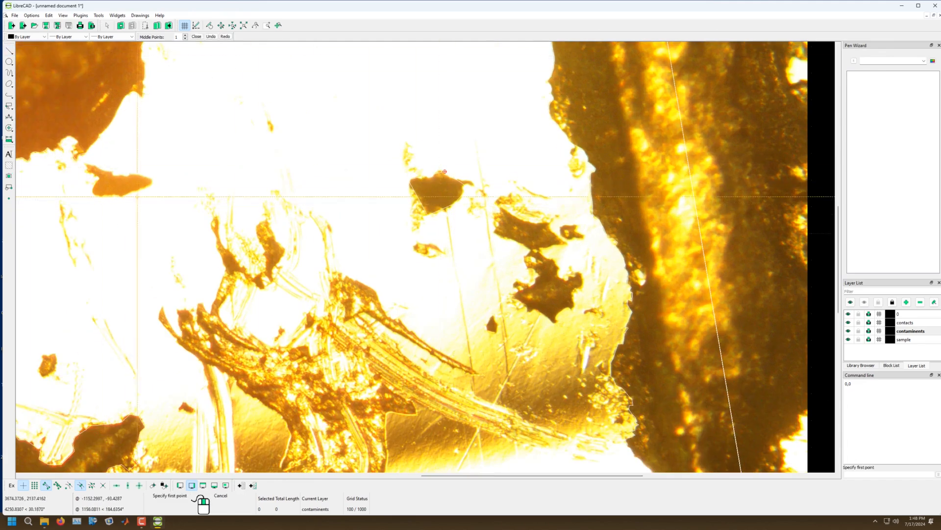
left_click(494, 234)
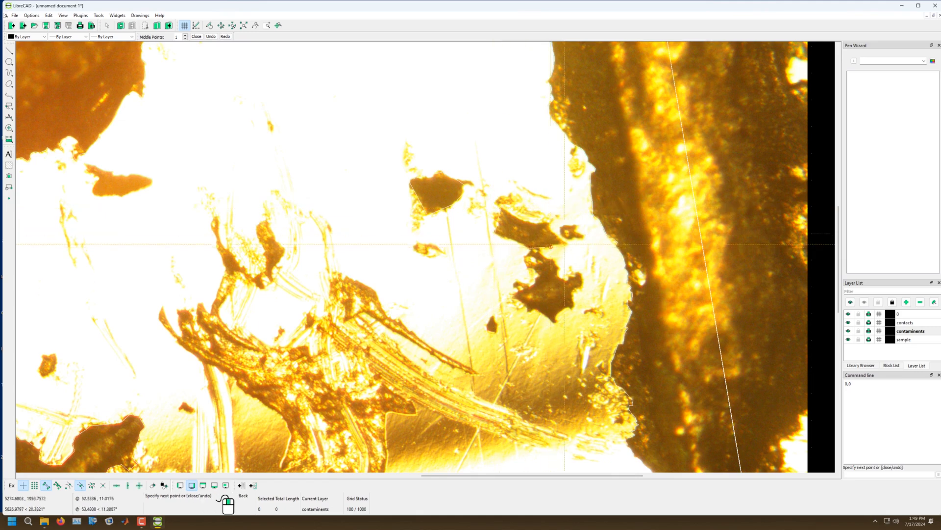
left_click(565, 242)
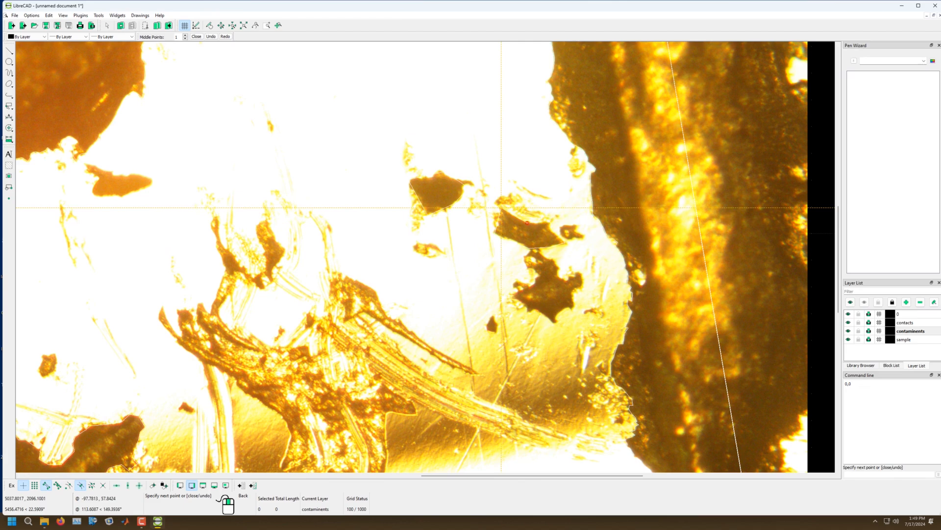
left_click(501, 207)
key("Escape")
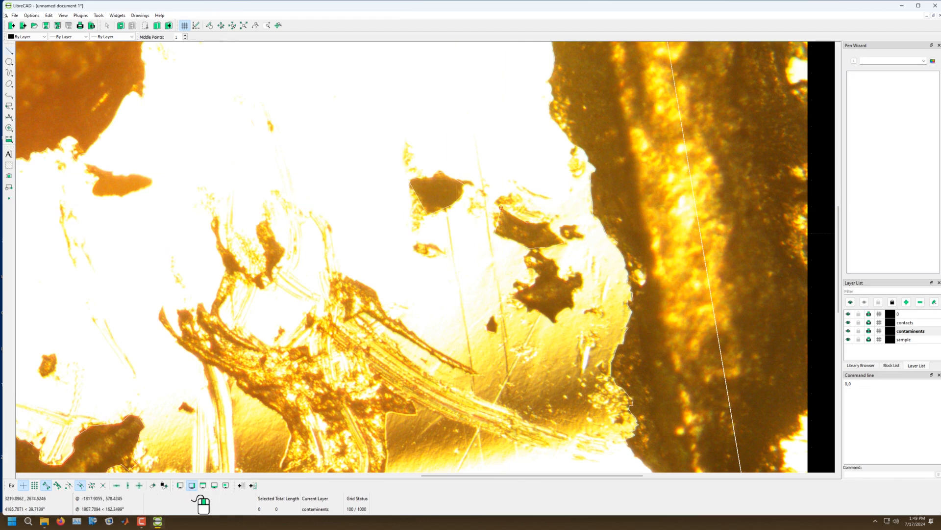
Step: Outline the star-shaped dark spot directly below the elongated patch, closing it at the patch's lower edge, and end the line
left_click(9, 51)
left_click(24, 50)
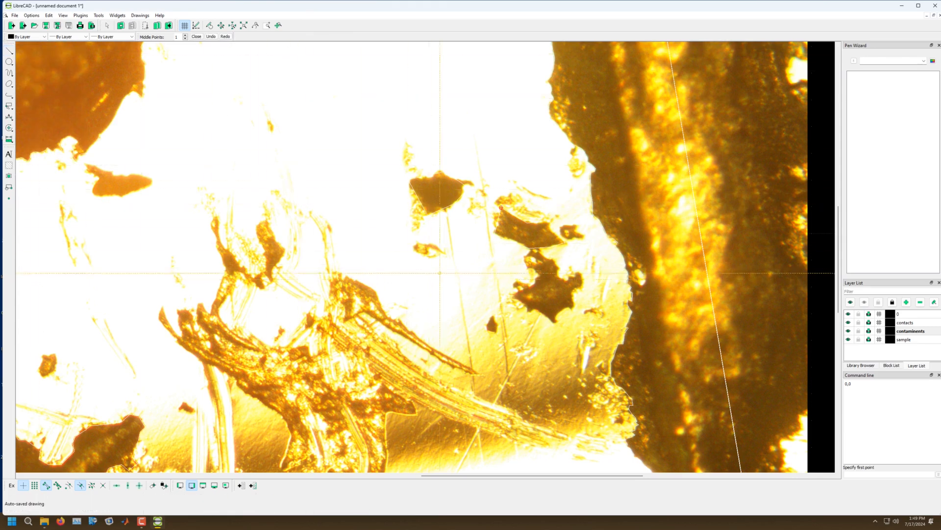
left_click(529, 248)
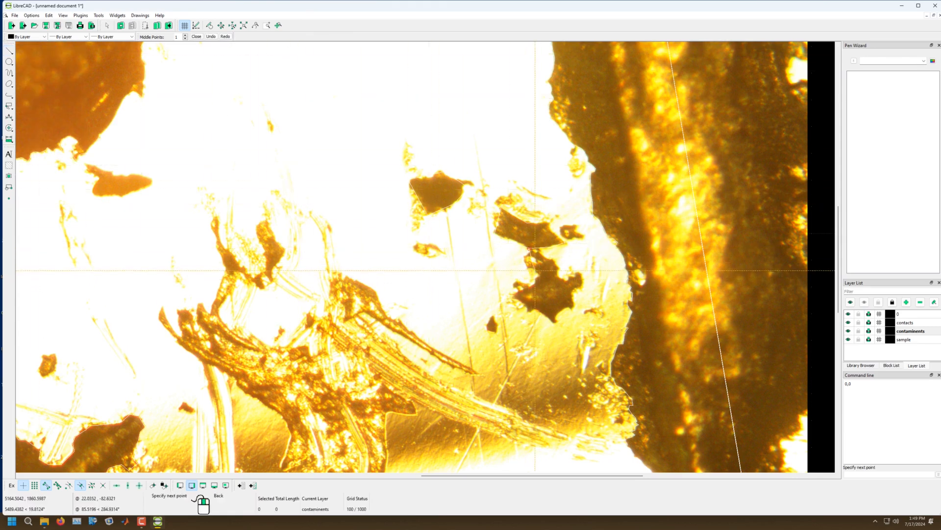
left_click(517, 291)
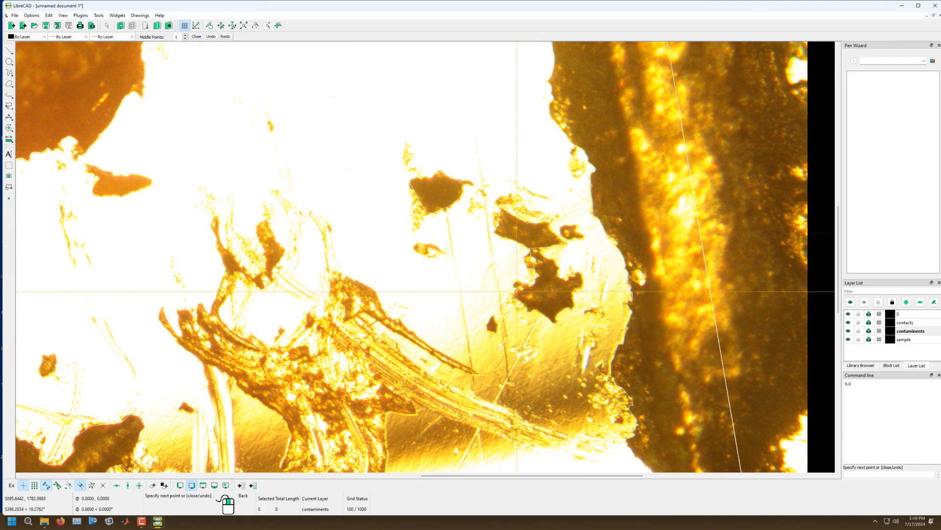
scroll(517, 291, "up", 3)
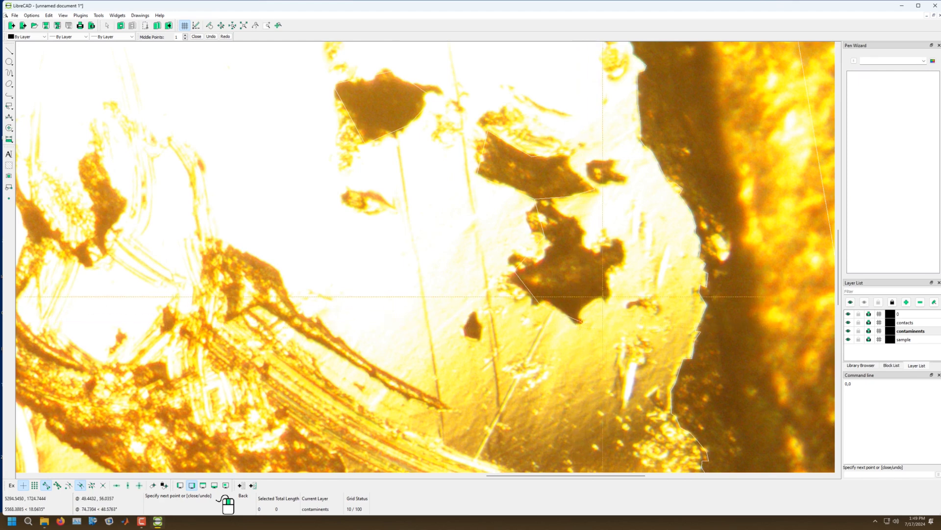
left_click(621, 252)
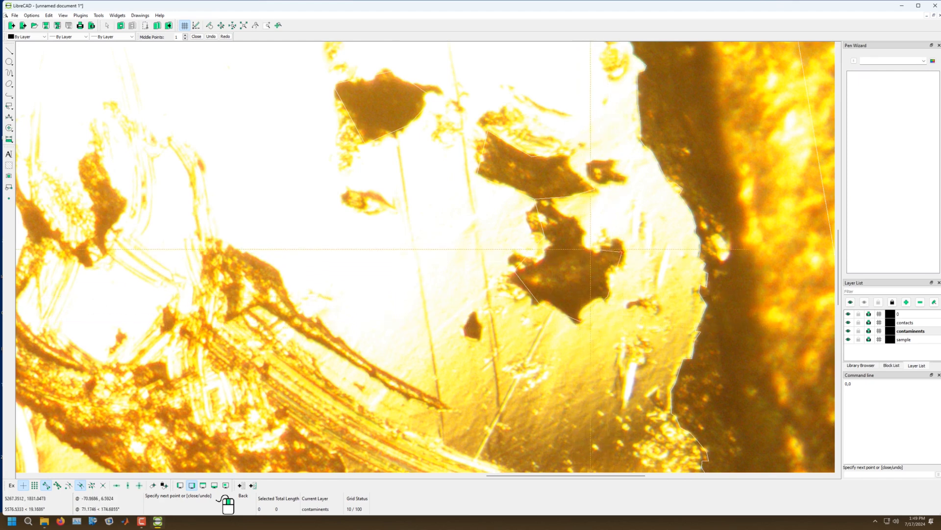
left_click(587, 248)
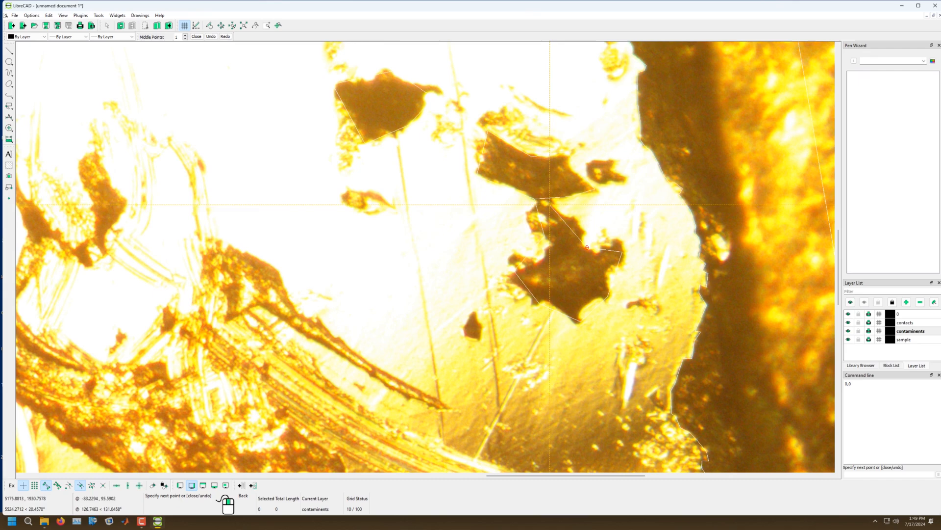
left_click(536, 199)
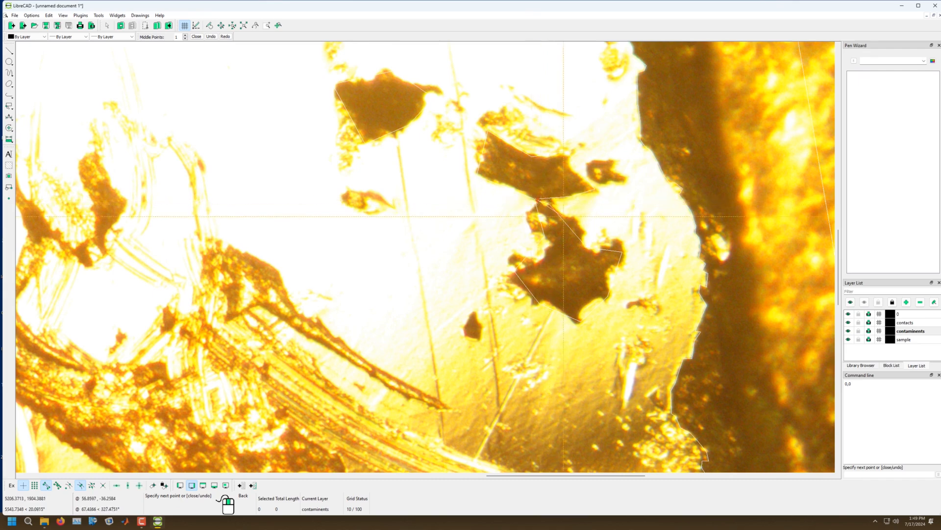
scroll(539, 211, "up", 6)
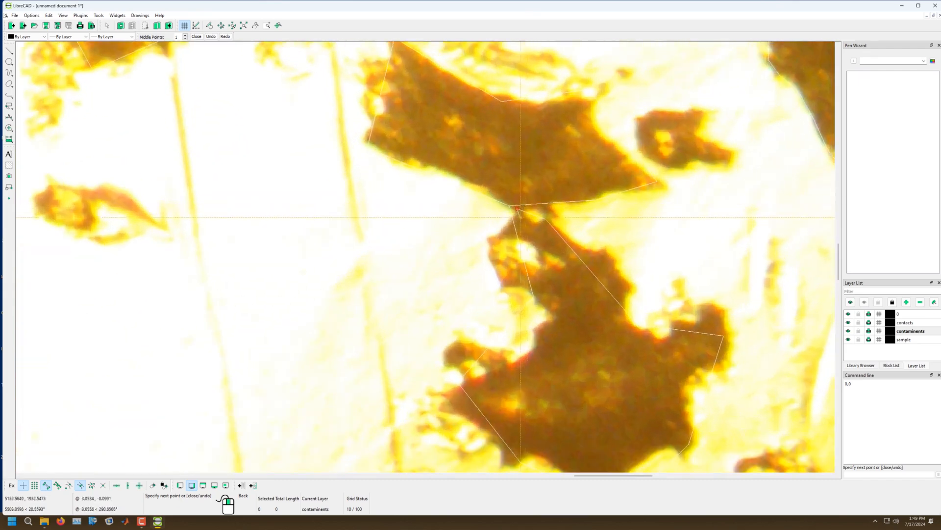
left_click(510, 206)
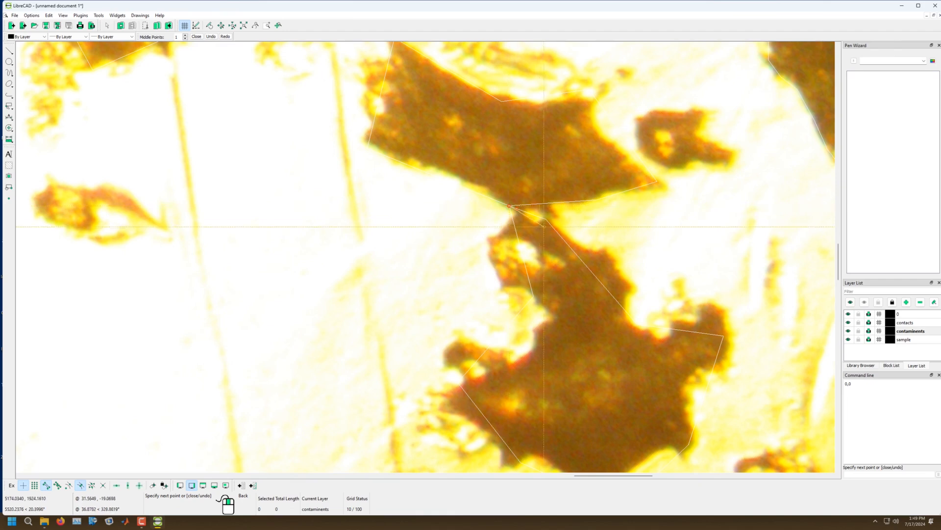
key("Escape")
Step: Trace the upper edge of the small orange patch below the round contact to its right tip with connected line segments
scroll(468, 251, "down", 3)
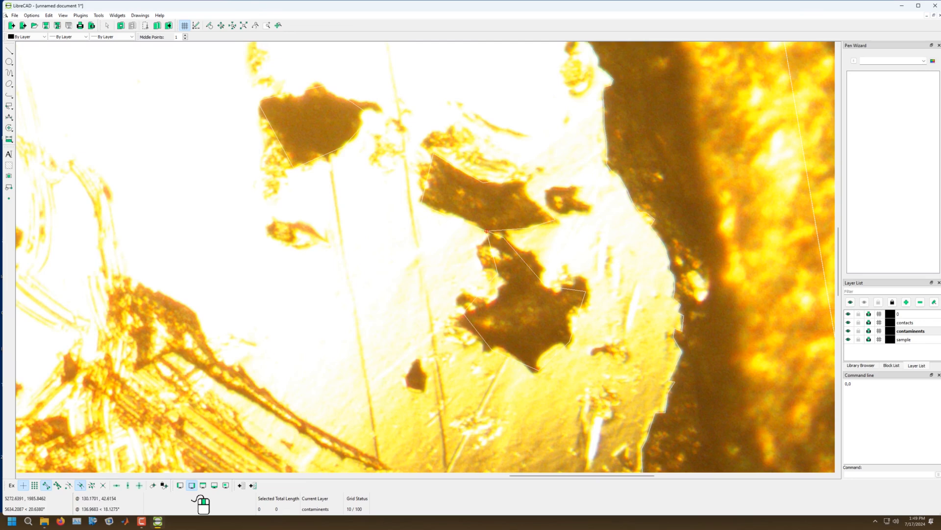
scroll(380, 254, "down", 4)
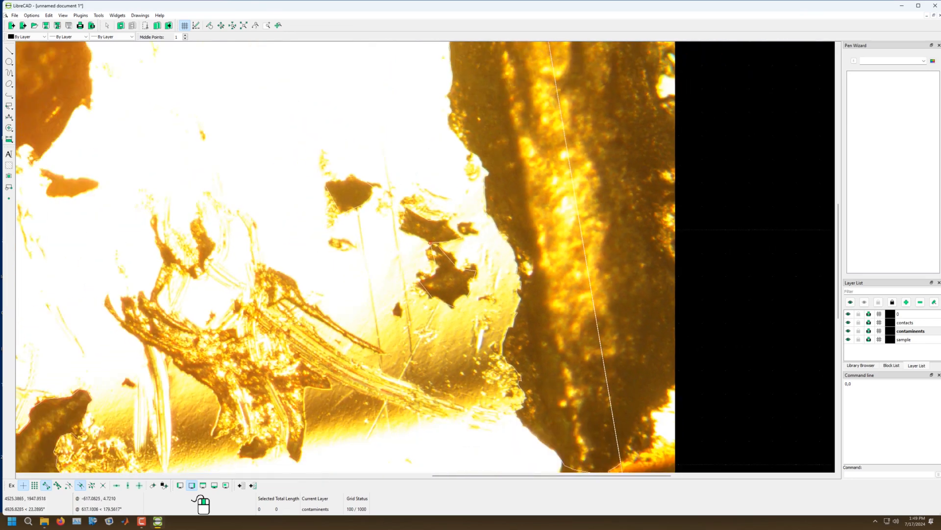
scroll(67, 192, "up", 9)
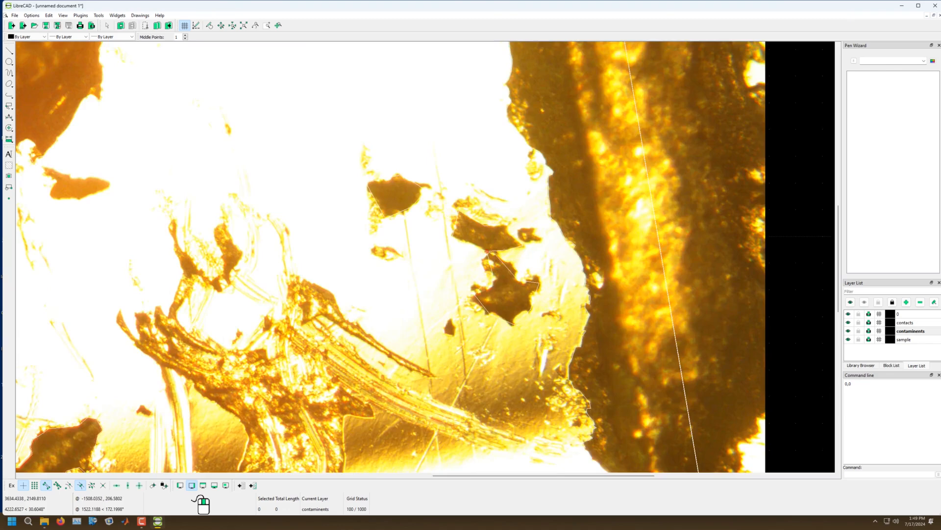
left_click(9, 51)
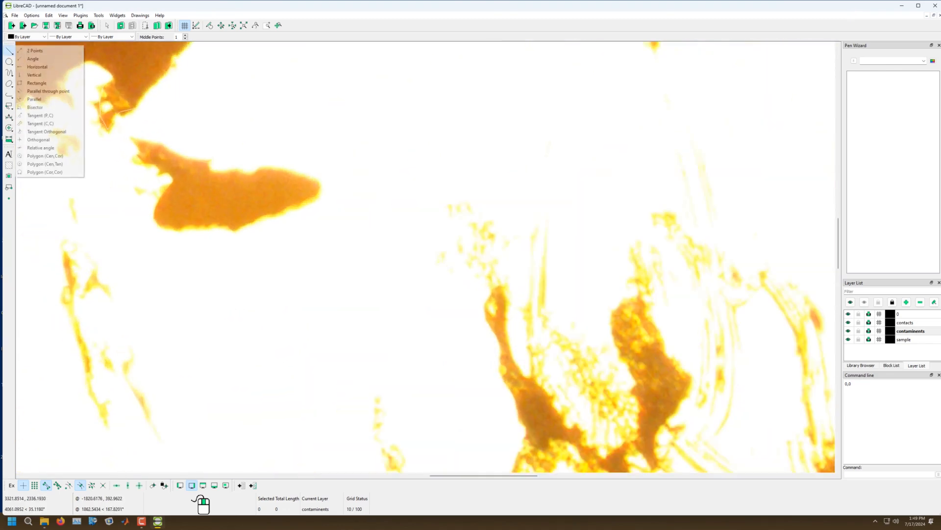
left_click(35, 50)
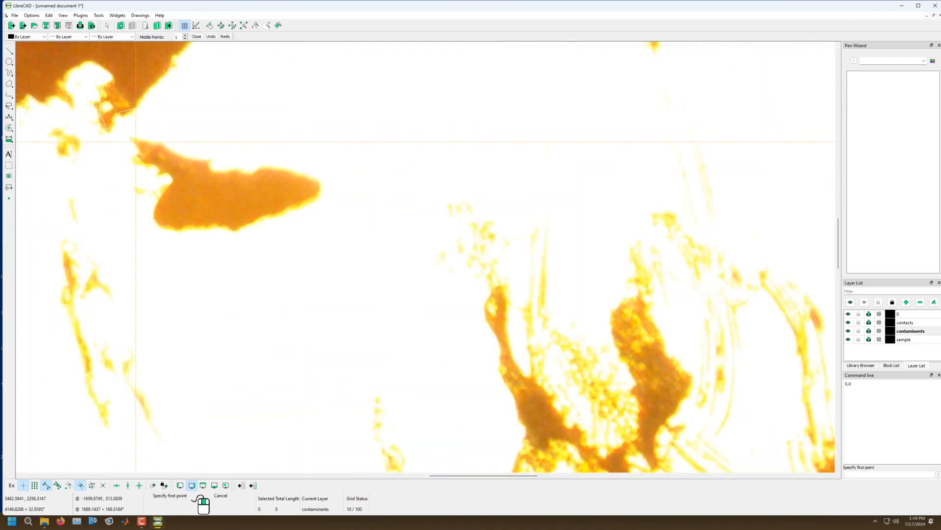
left_click(202, 161)
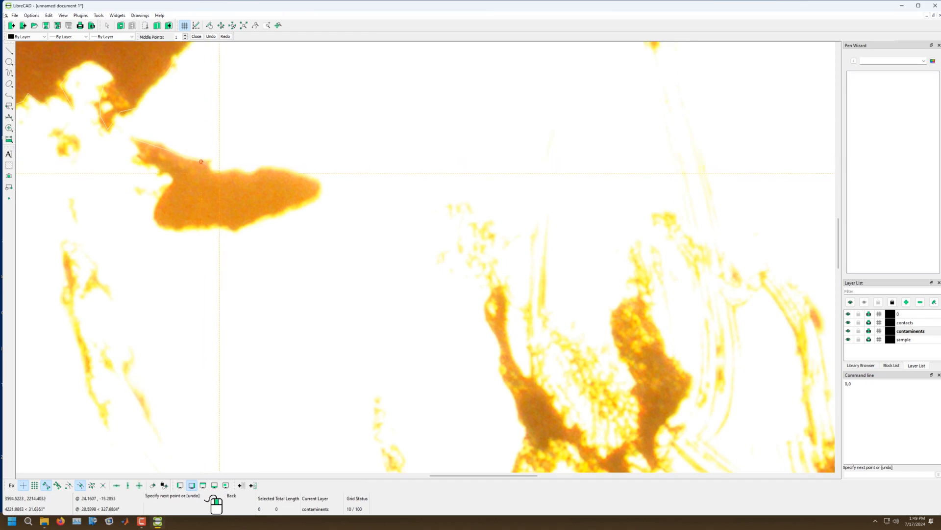
left_click(264, 170)
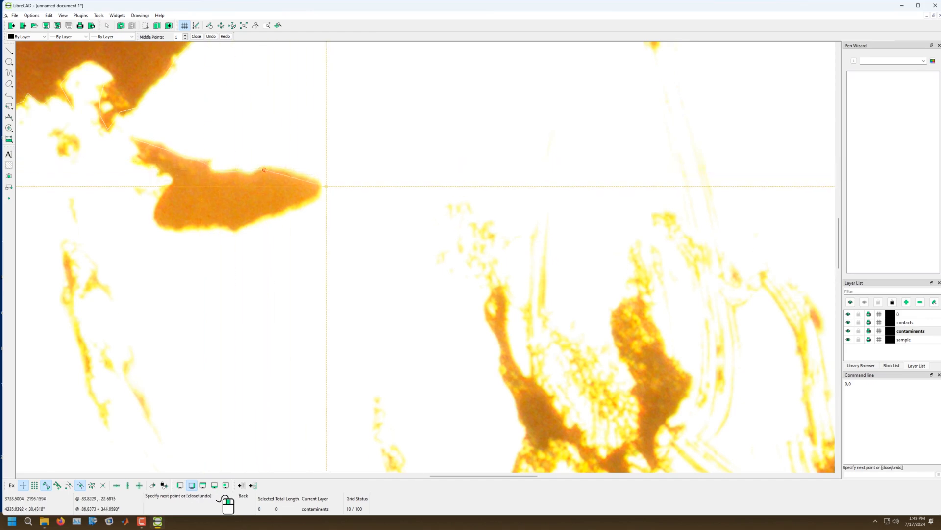
left_click(320, 188)
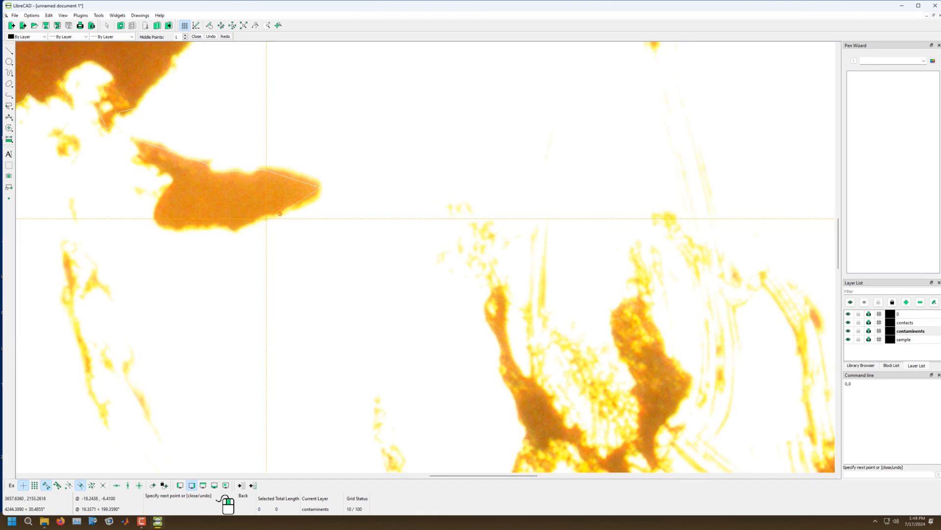
Step: Continue along the orange patch's lower and left edges back to its upper left tip, and end the line
left_click(231, 230)
left_click(188, 228)
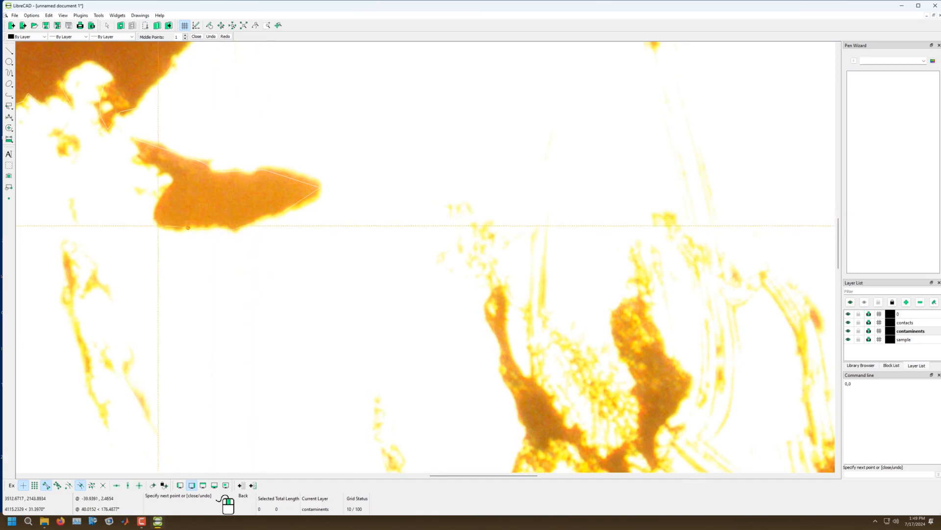
left_click(155, 209)
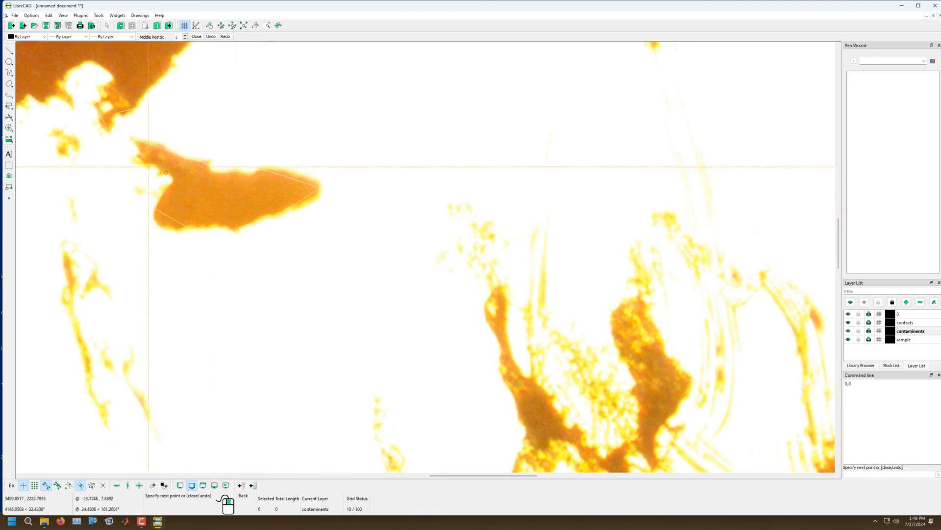
left_click(132, 139)
key("Escape")
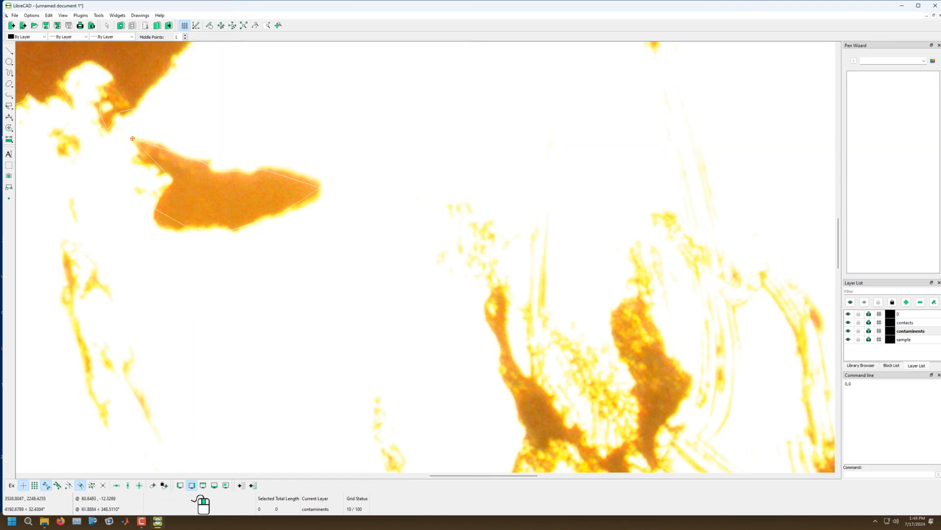
Step: Trace the left and lower edges of the ragged orange patch extending from the angled contact's lower right corner, ending at its lower tip, with connected line segments
scroll(133, 139, "down", 7)
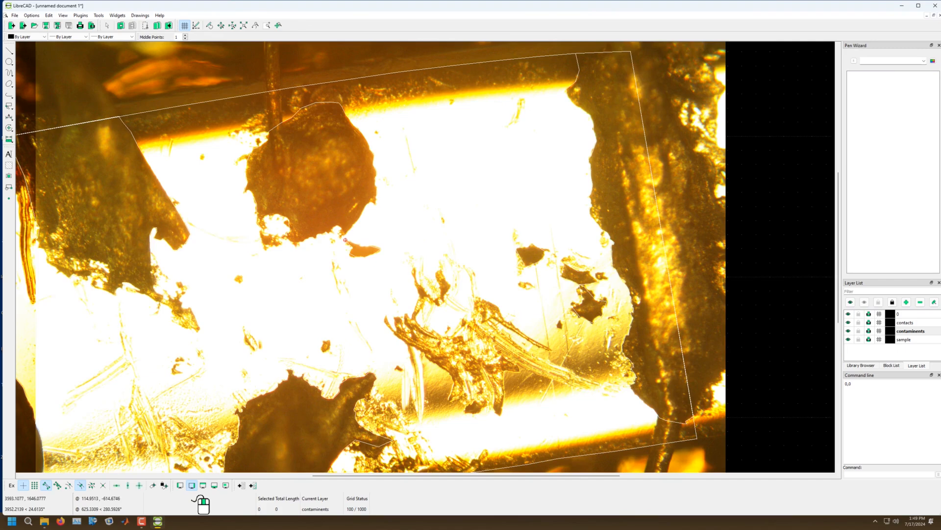
scroll(345, 239, "down", 1)
scroll(353, 244, "down", 1)
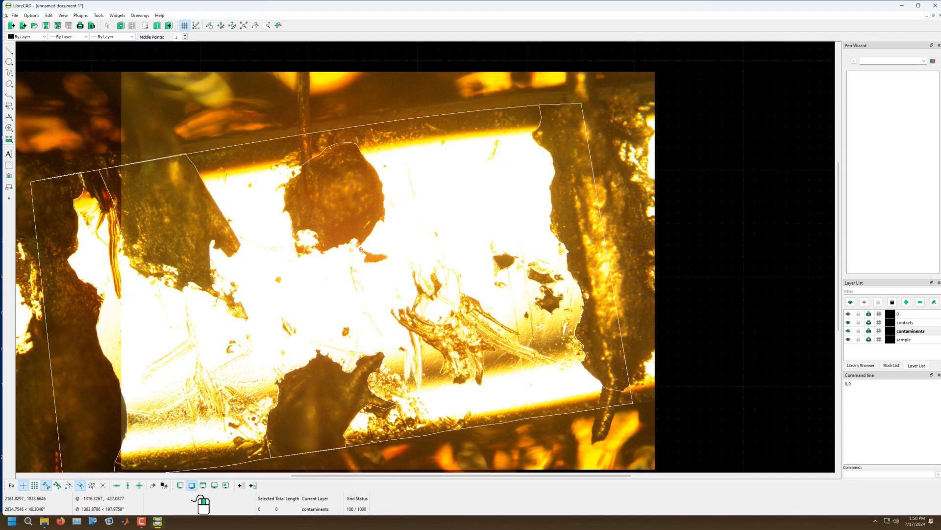
scroll(361, 249, "up", 5)
scroll(192, 289, "up", 3)
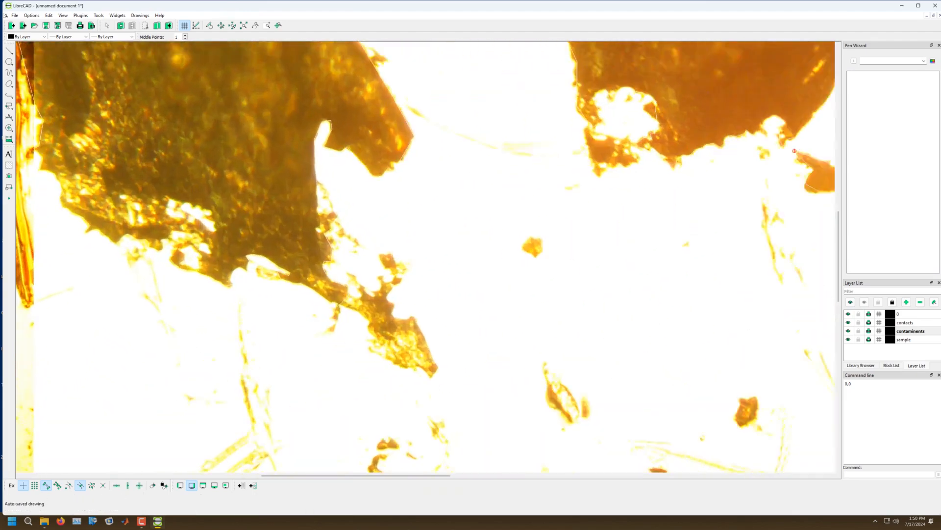
scroll(427, 354, "up", 2)
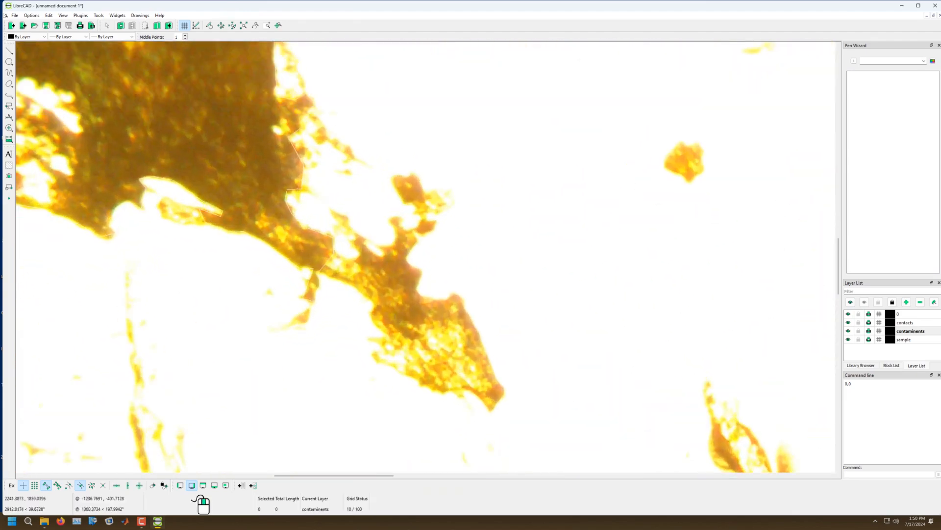
left_click(9, 51)
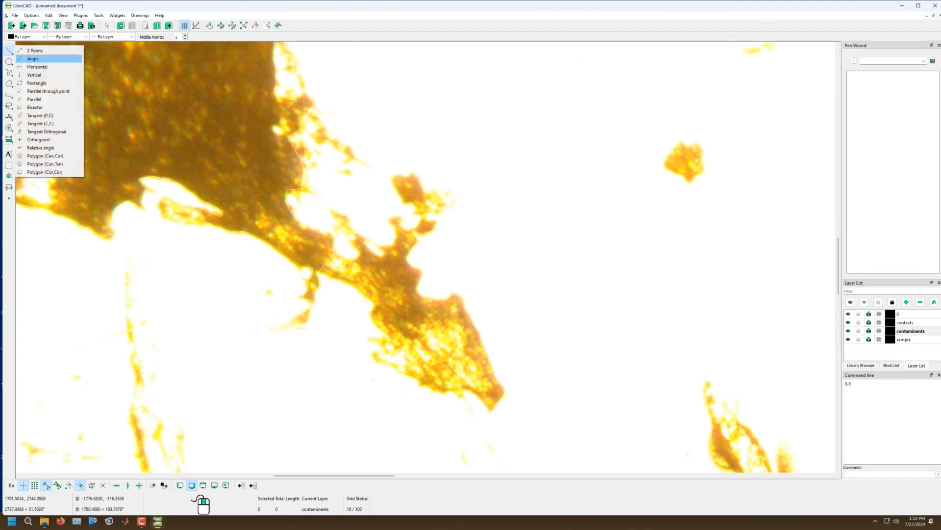
left_click(33, 50)
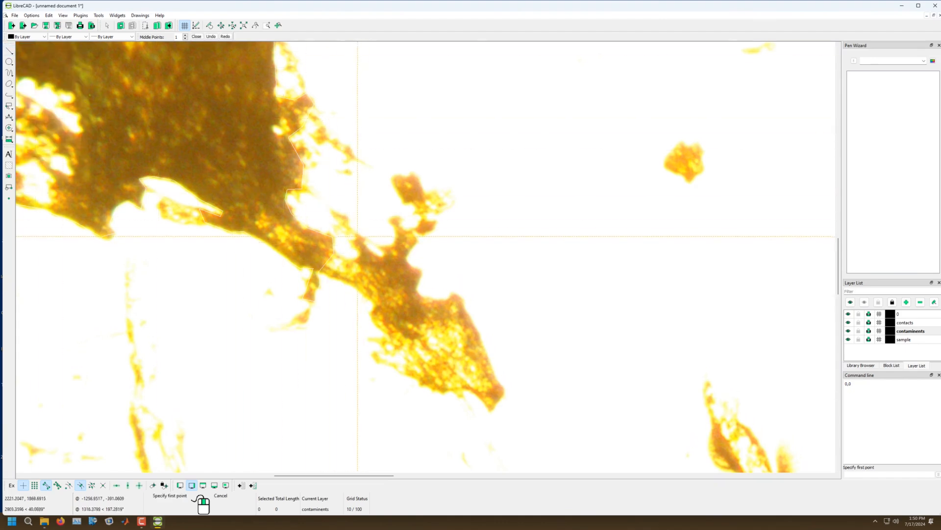
left_click(358, 234)
left_click(353, 284)
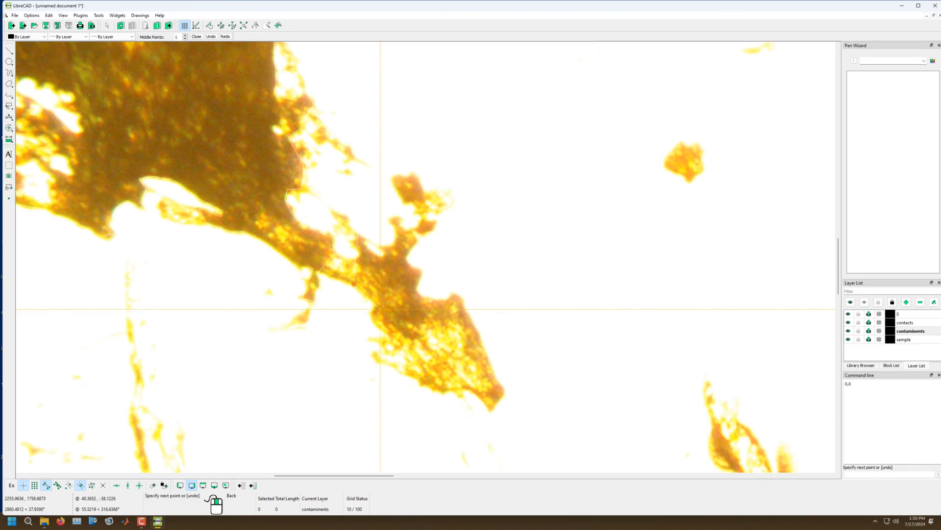
left_click(380, 326)
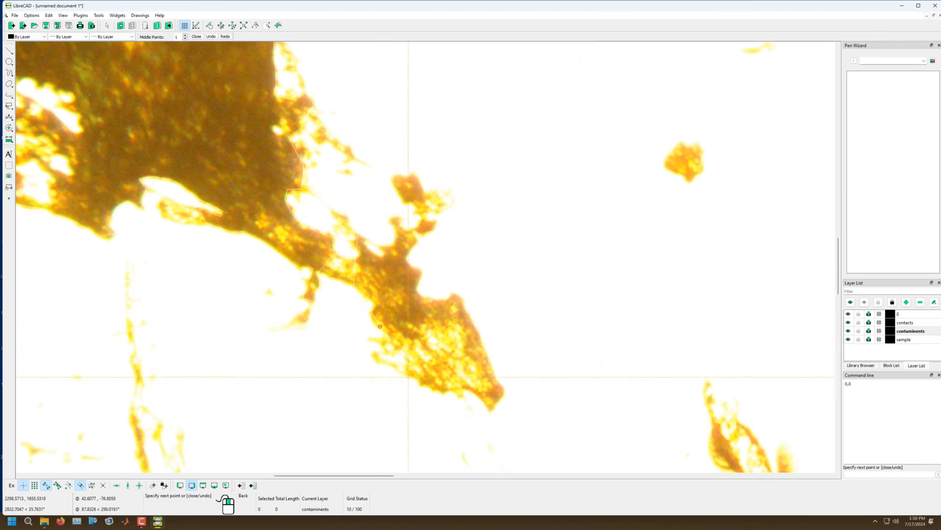
left_click(410, 376)
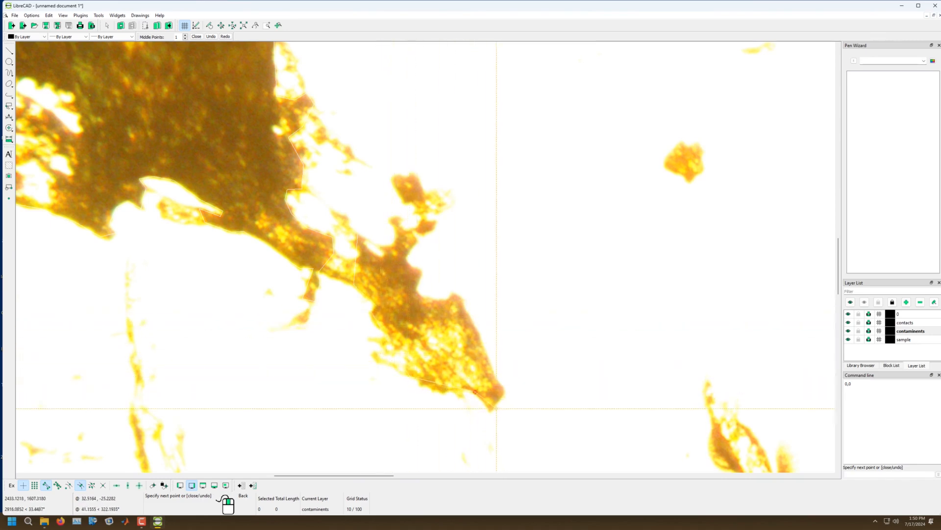
left_click(492, 408)
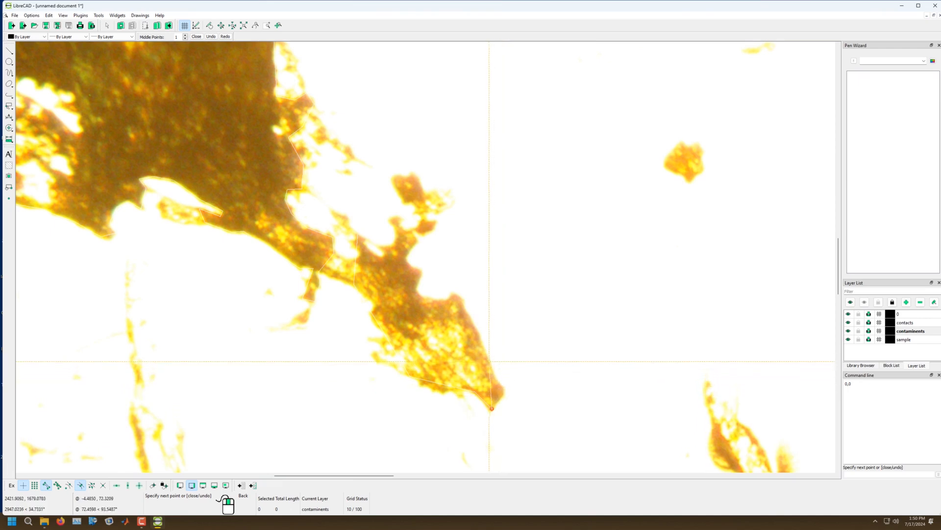
Step: Continue up the ragged patch's right edge and around its small upper protrusion back to the starting point, and end the line
left_click(456, 297)
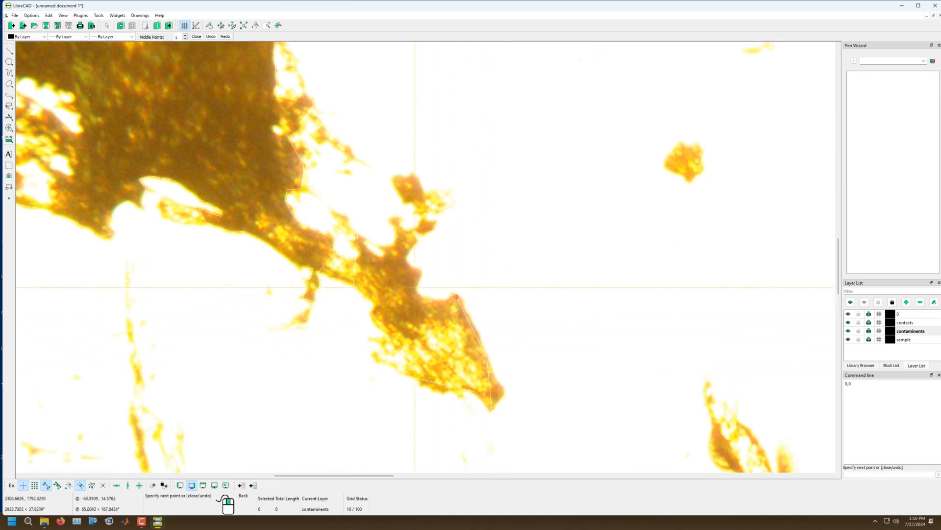
left_click(422, 272)
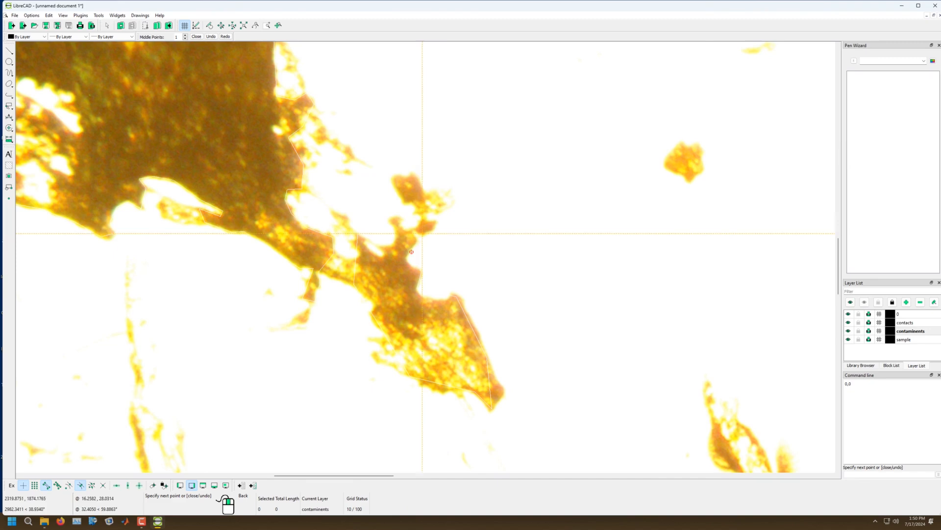
left_click(430, 202)
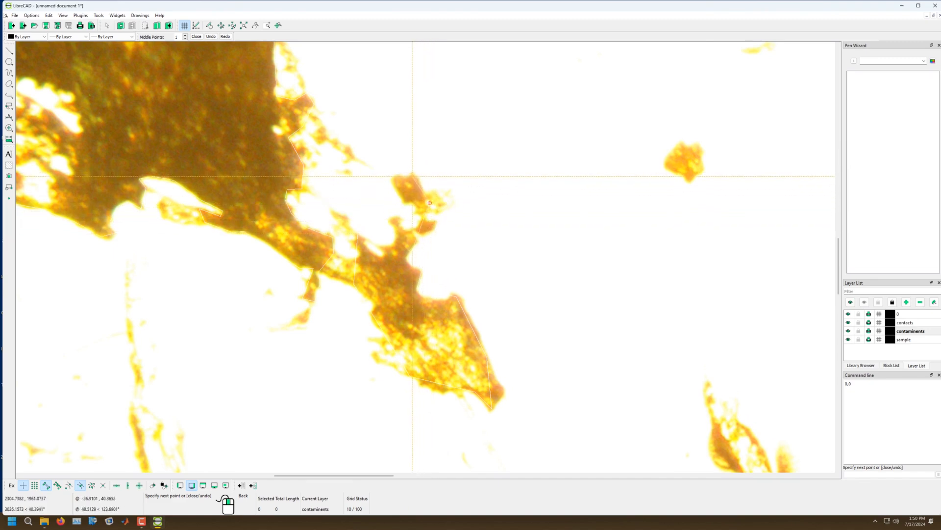
left_click(391, 181)
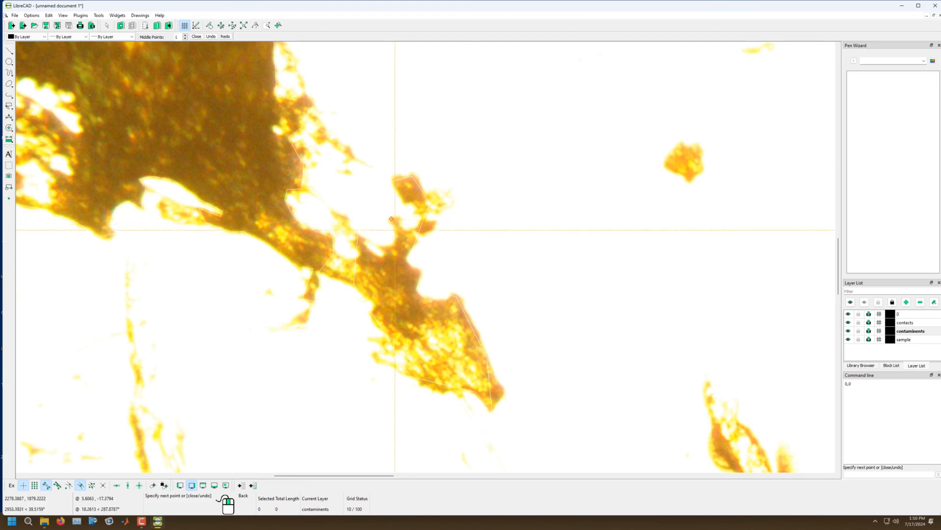
left_click(390, 251)
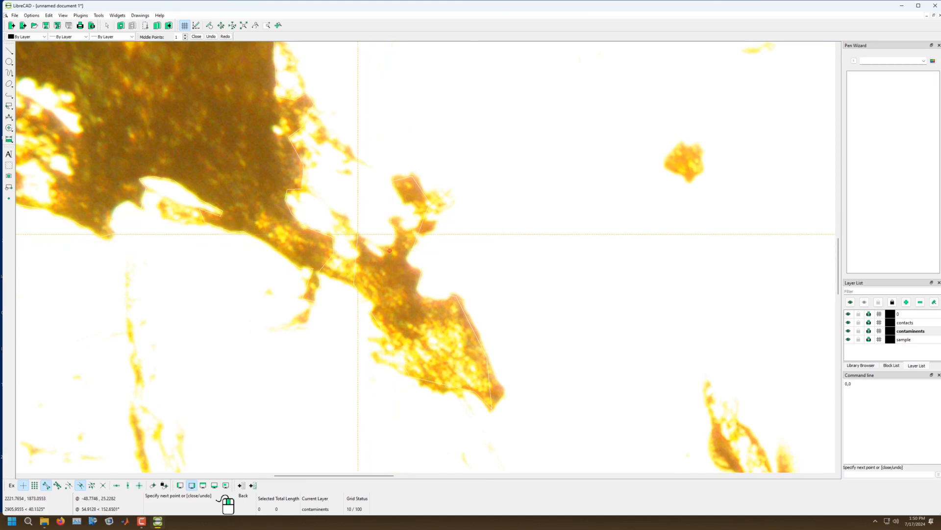
left_click(358, 234)
right_click(361, 239)
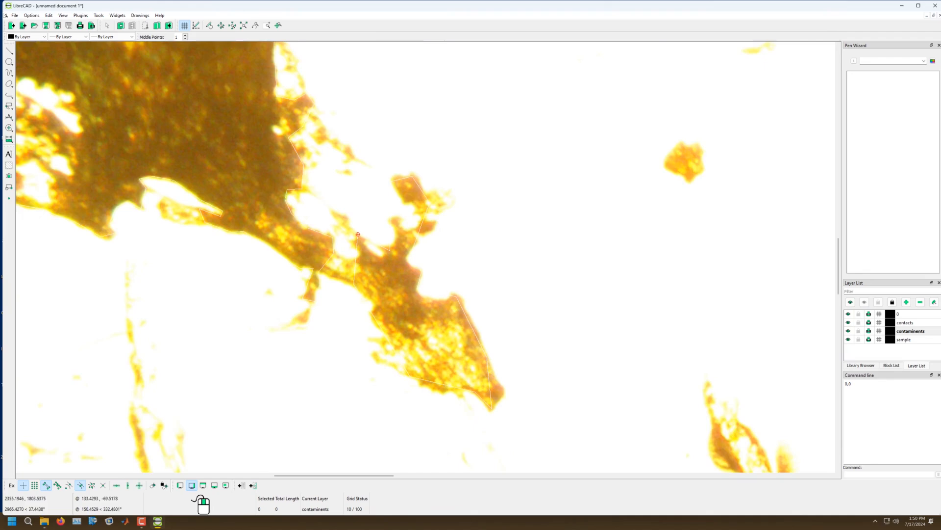
scroll(358, 234, "down", 6)
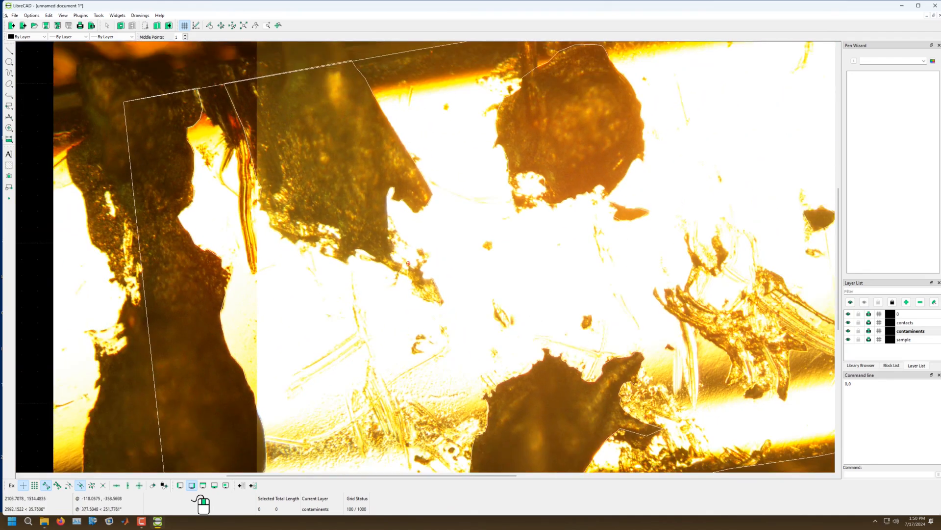
scroll(408, 263, "down", 2)
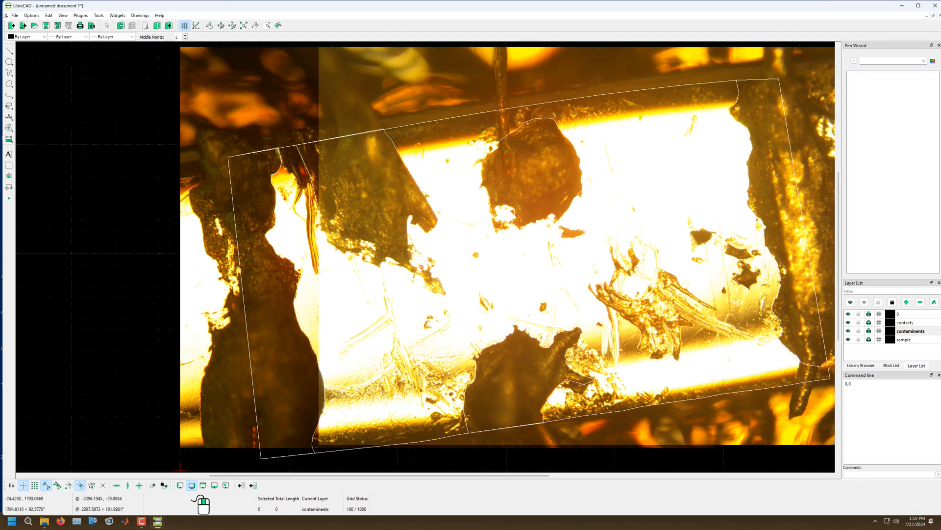
scroll(332, 308, "down", 3)
scroll(332, 308, "up", 3)
scroll(381, 243, "down", 2)
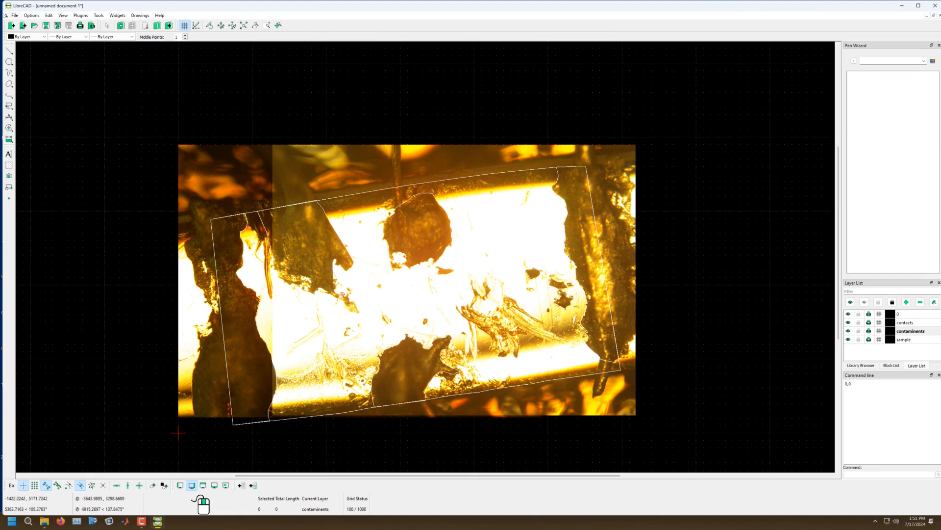
Step: Switch to the Bi88Sb12-B1-i folder in File Explorer and view the photos "contact photo measured right side" and "contact photo measured"
mouse_move(44, 521)
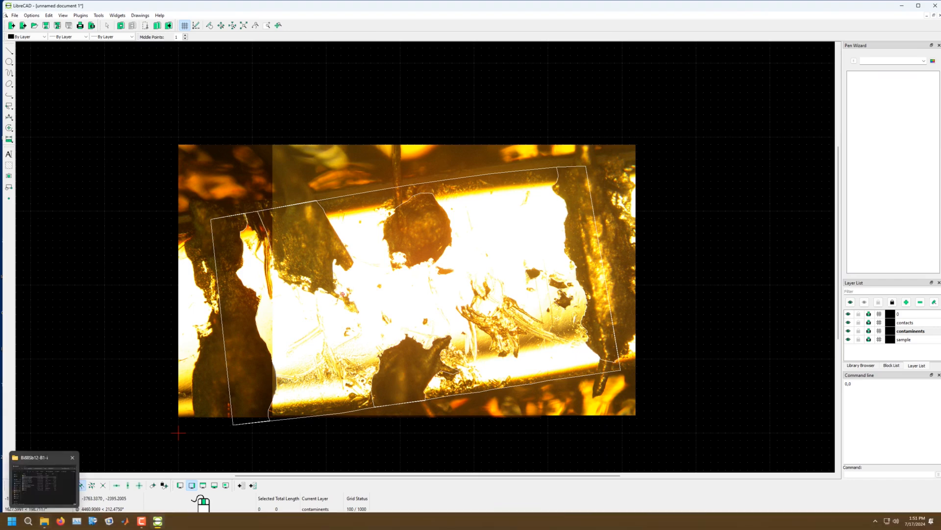
left_click(43, 486)
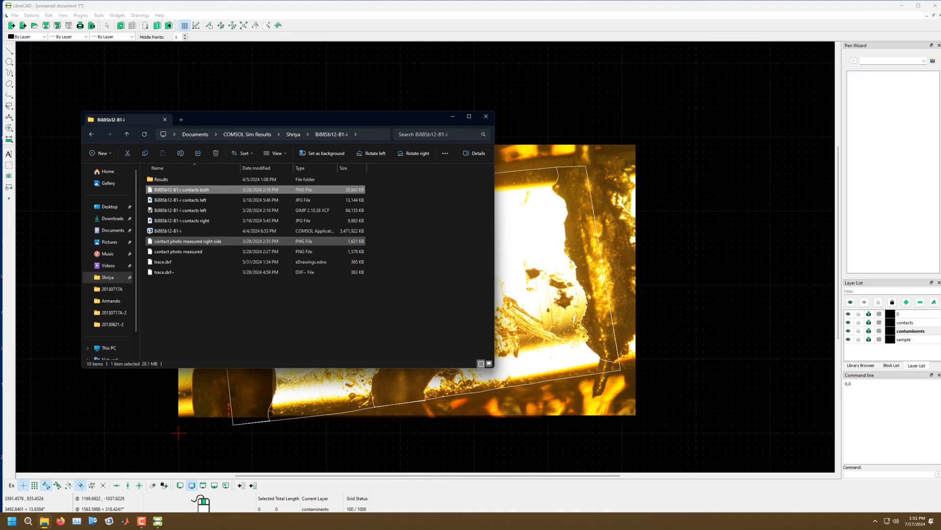
double_click(187, 241)
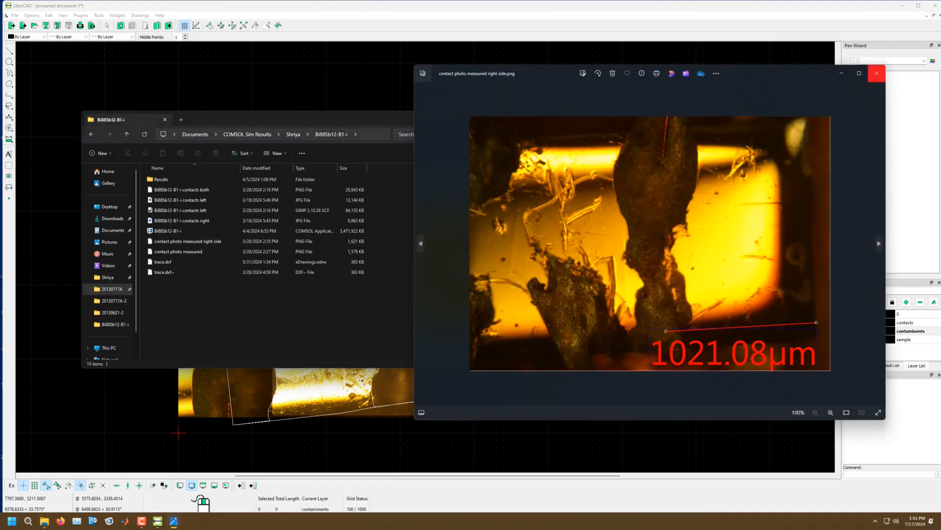
left_click(877, 73)
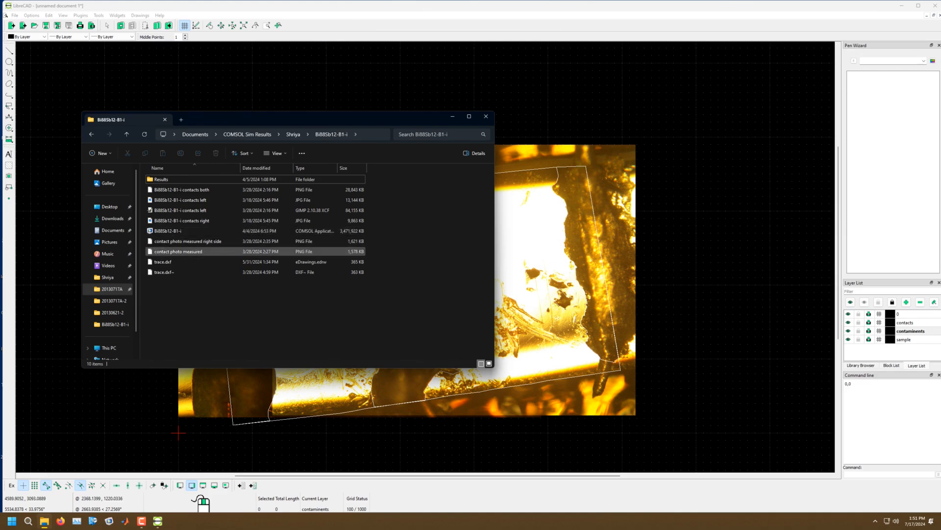
double_click(188, 241)
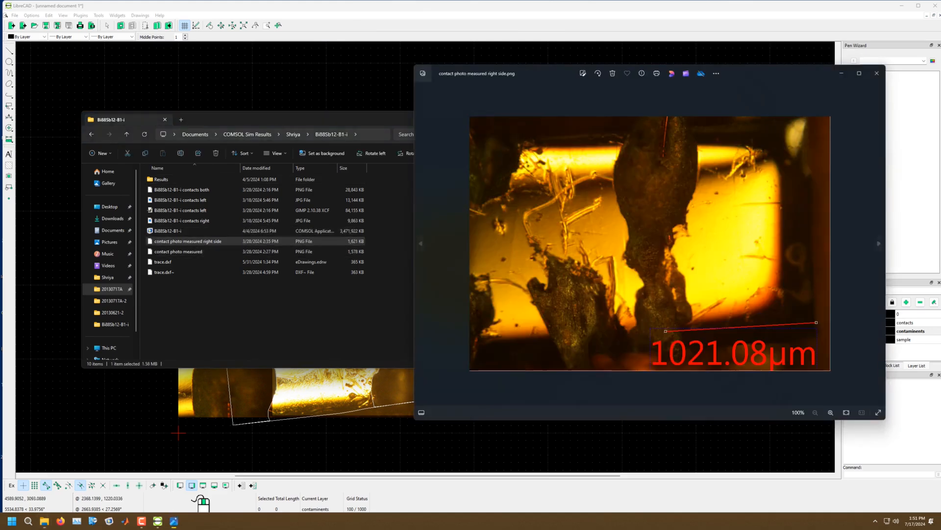
left_click(872, 76)
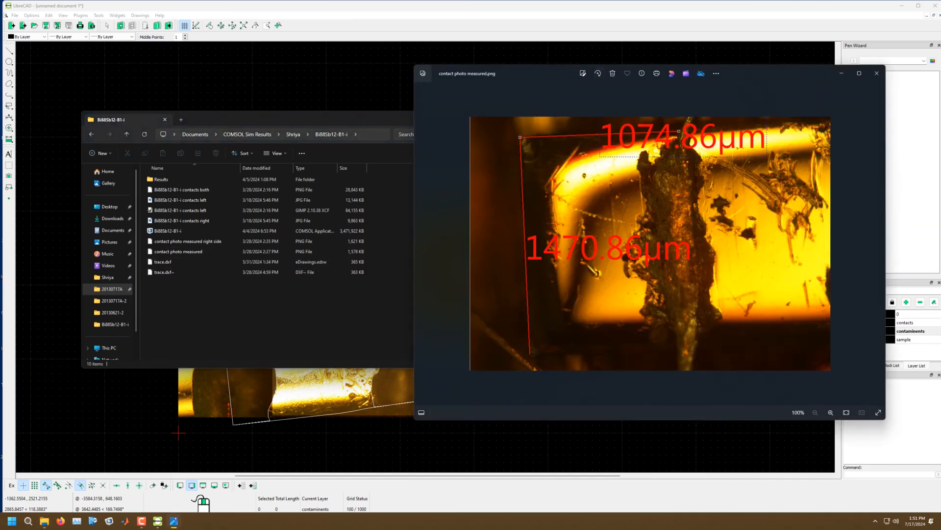
left_click(876, 73)
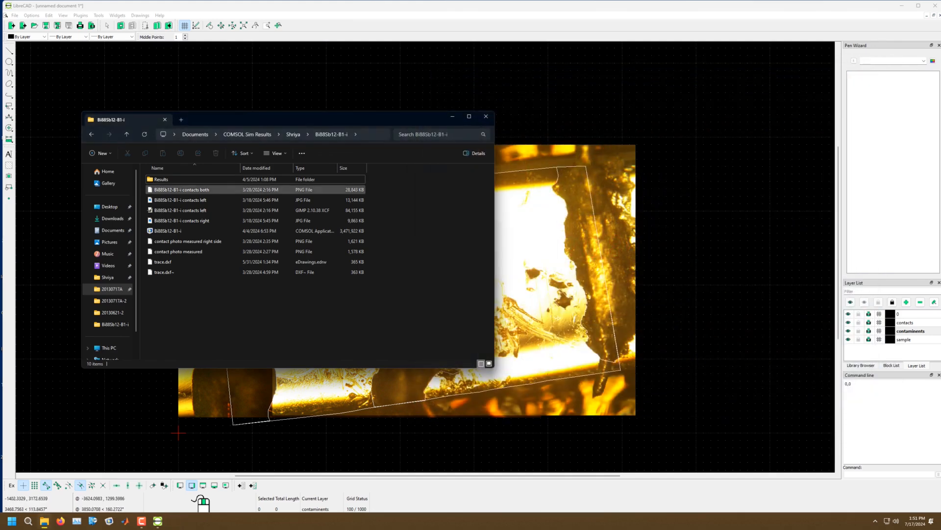
Step: View the image "Bi88Sb12-B1-i contacts both", and examine the edge lengths marked in "contact photo measured" before returning to LibreCAD
double_click(182, 190)
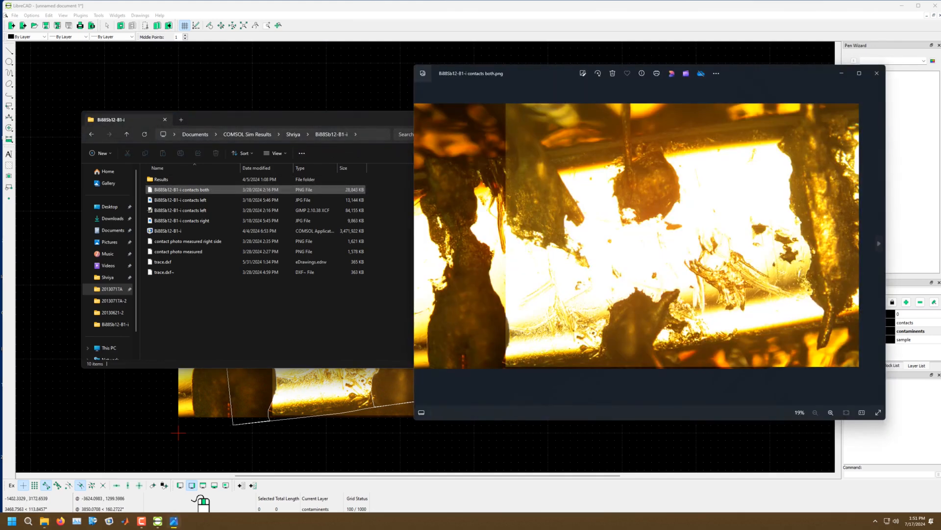
left_click(876, 73)
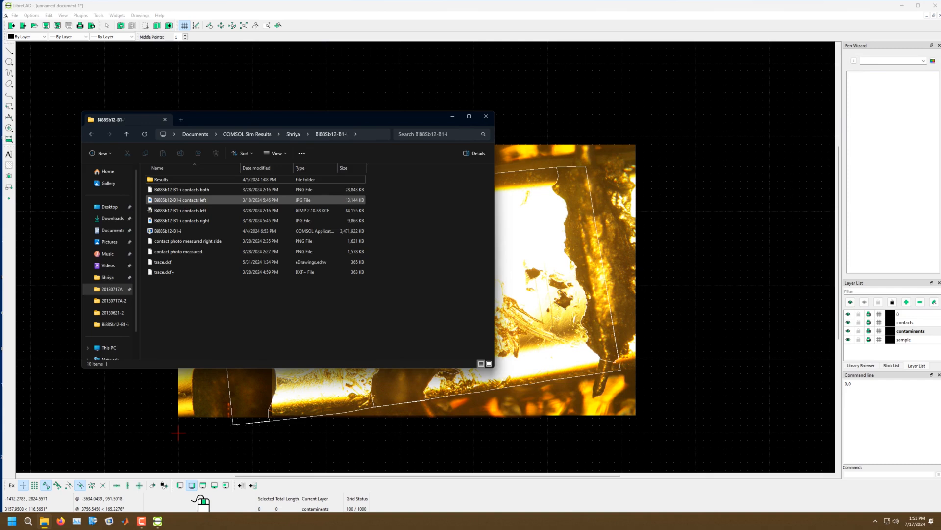
key("Up")
key("Down")
key("Down")
key("Down")
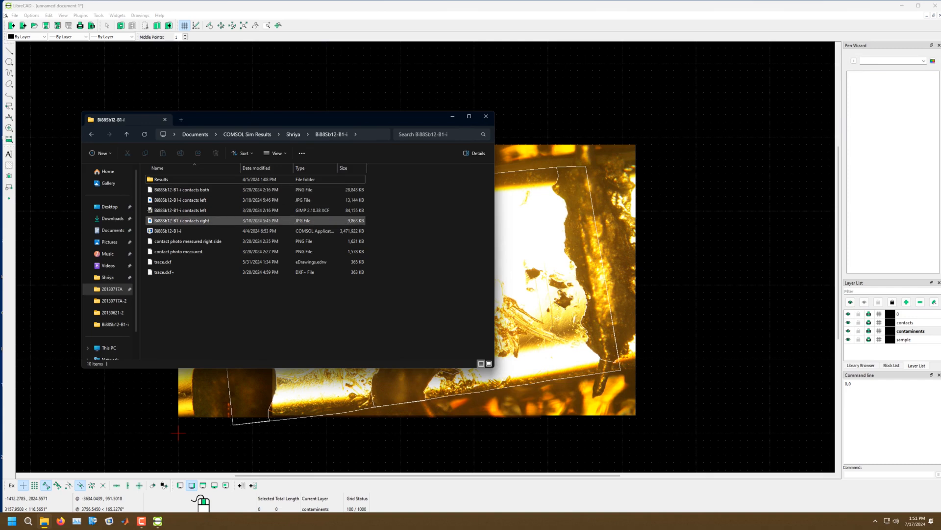
key("Down")
key("Down")
key("Down")
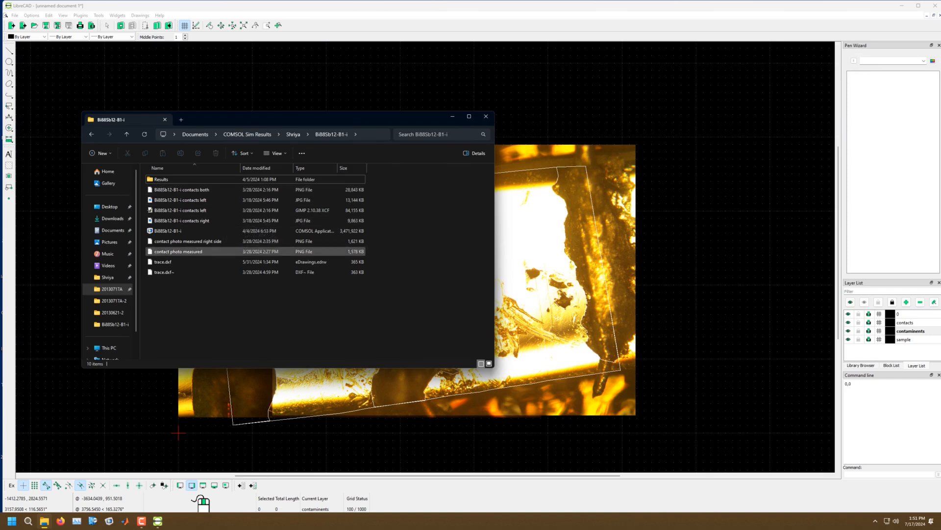
key("Return")
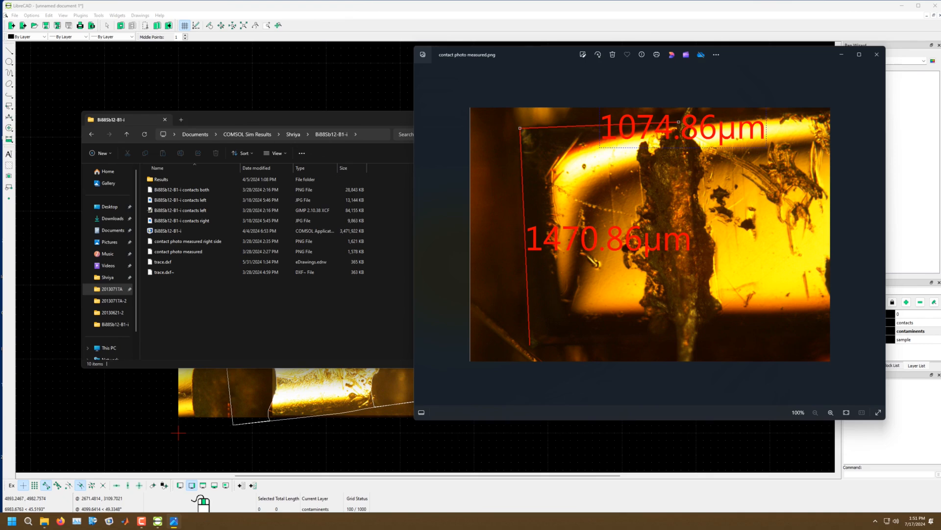
left_click(878, 55)
left_click(459, 429)
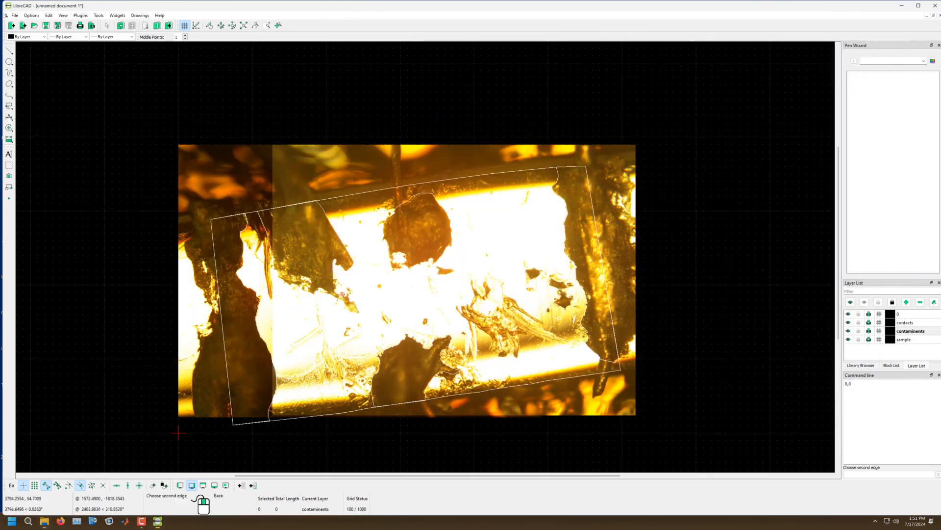
left_click(459, 428)
scroll(524, 233, "down", 5)
scroll(363, 392, "up", 5)
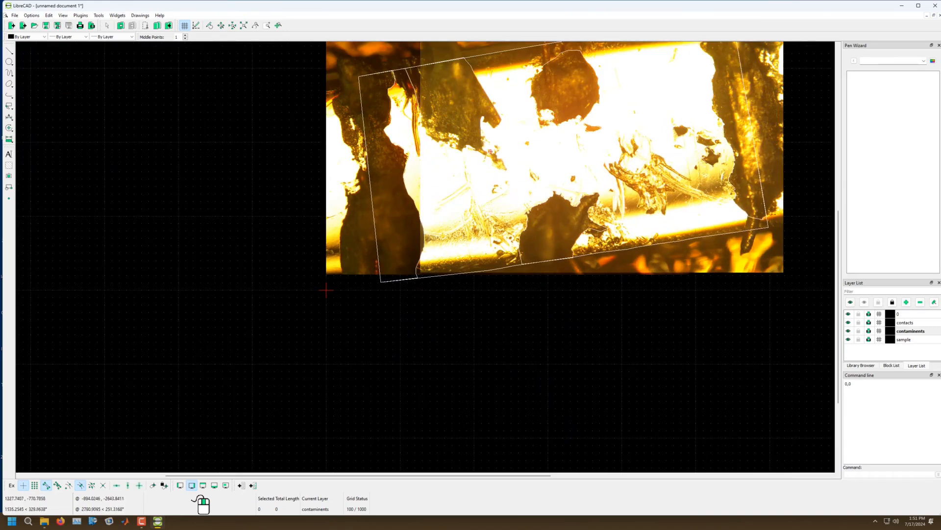
scroll(429, 290, "down", 4)
scroll(667, 126, "up", 4)
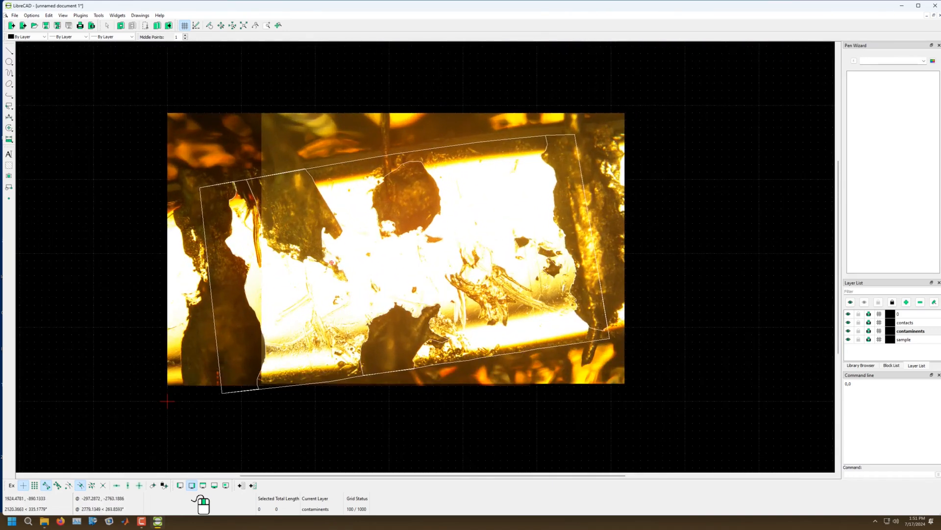
Step: Open the photo "contact photo measured" from the Bi88Sb12-B1-i folder to read the left edge's marked length, and return to LibreCAD
mouse_move(44, 520)
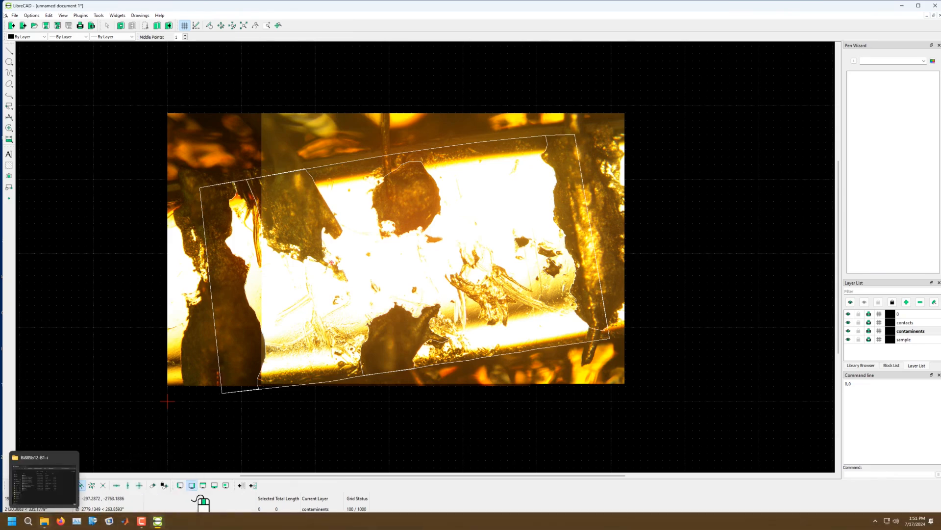
left_click(43, 478)
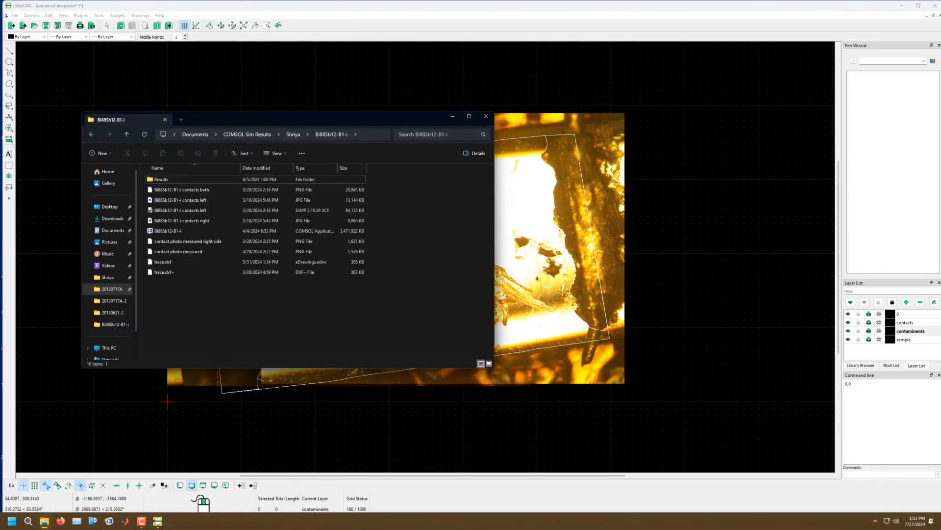
double_click(178, 251)
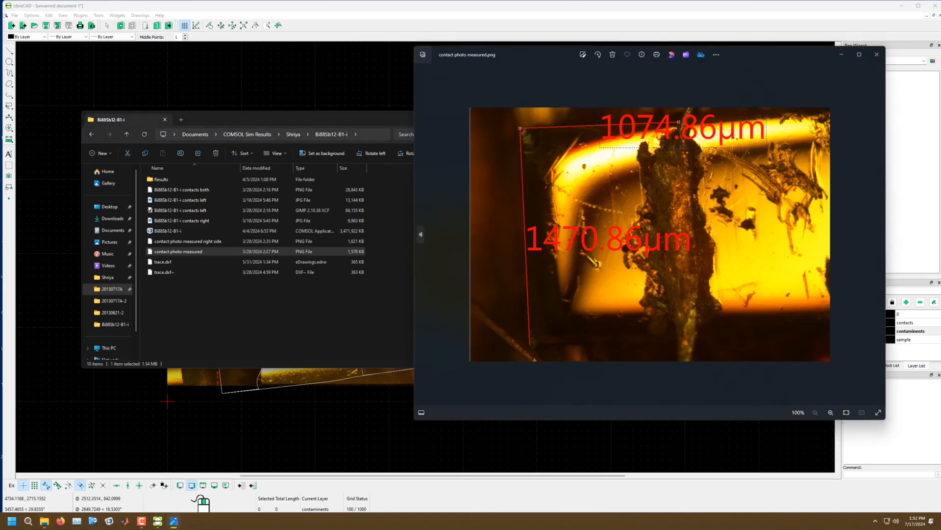
left_click(877, 55)
left_click(581, 431)
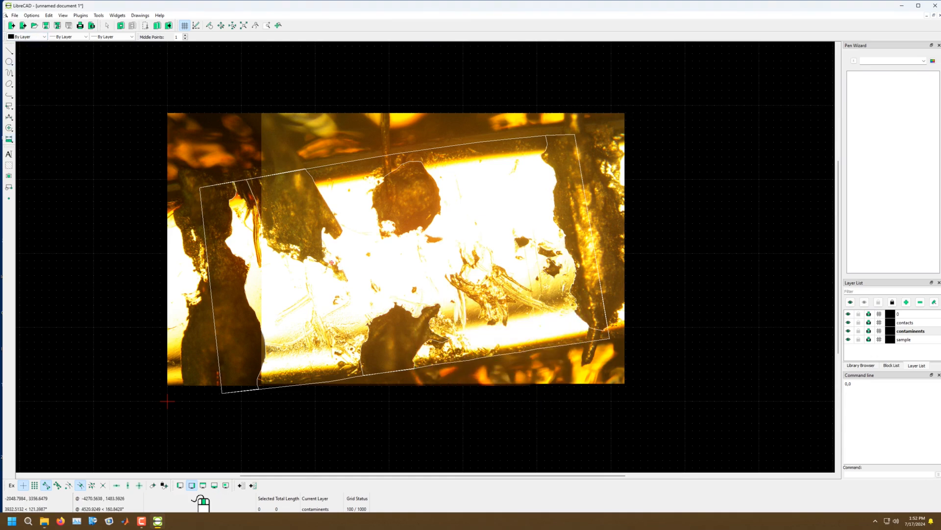
Step: Measure the point-to-point distance along the sample outline's left edge, from its upper left corner to its lower left corner
left_click(9, 139)
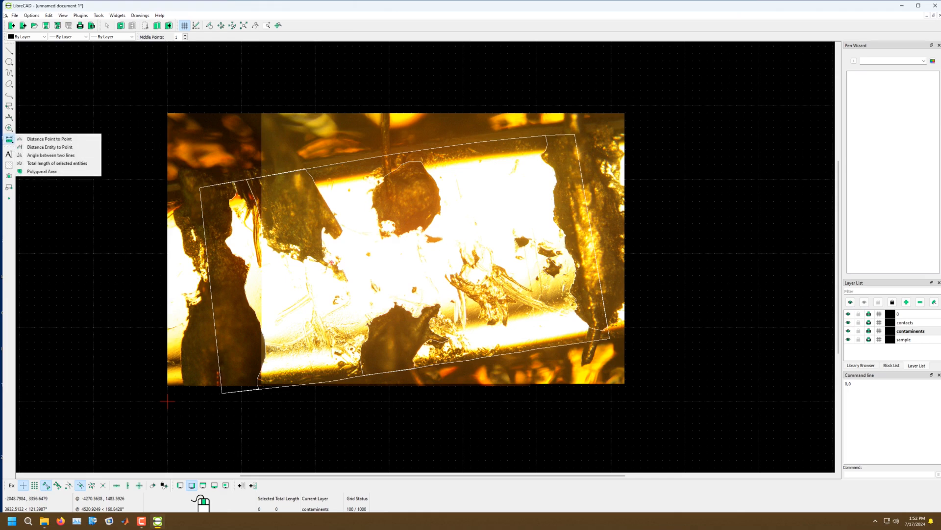
left_click(49, 139)
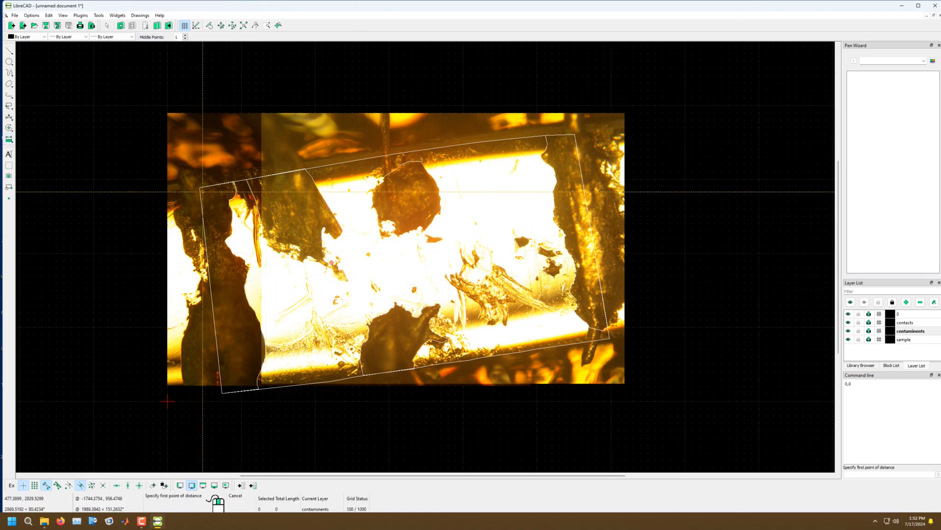
left_click(200, 187)
scroll(252, 374, "down", 3)
scroll(375, 295, "up", 10)
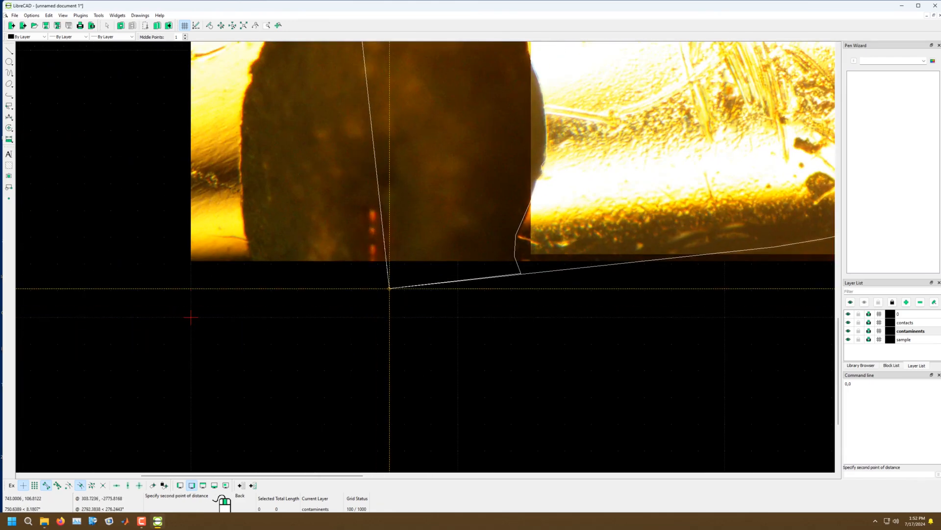
left_click(389, 288)
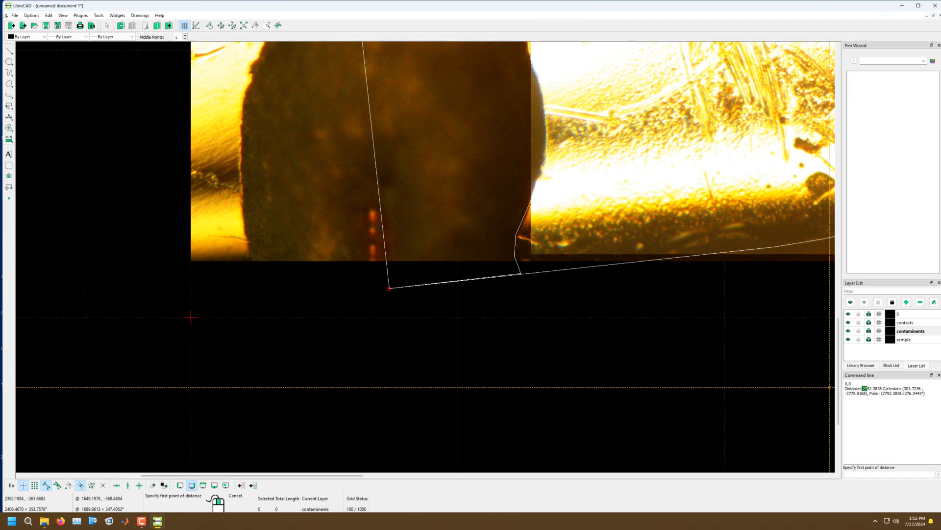
left_click_drag(871, 388, 881, 388)
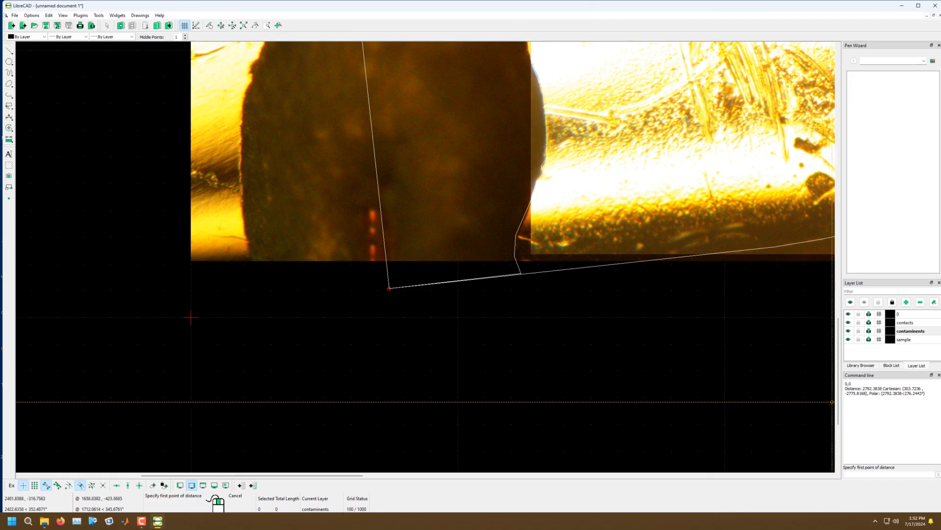
scroll(481, 429, "down", 4)
scroll(607, 348, "up", 3)
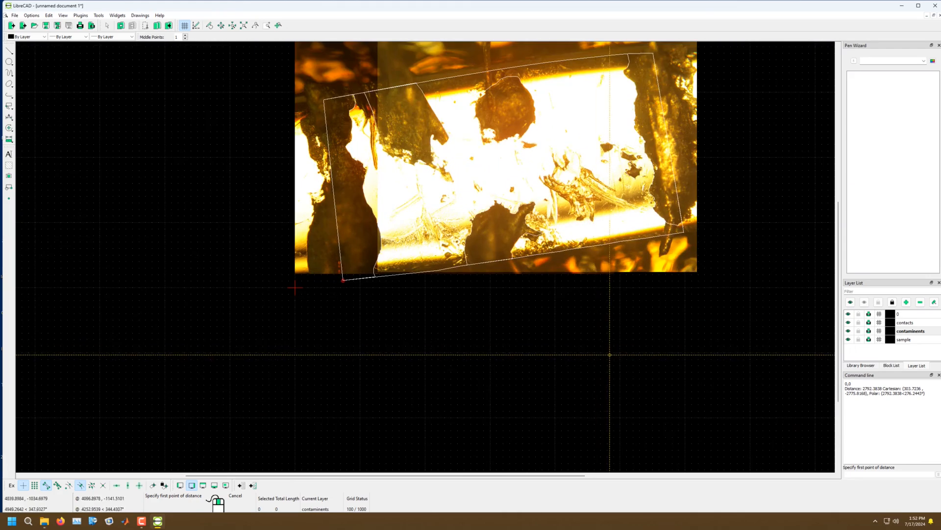
Step: Open Calculator and begin entering the left edge's real length from the measured photo
key("super")
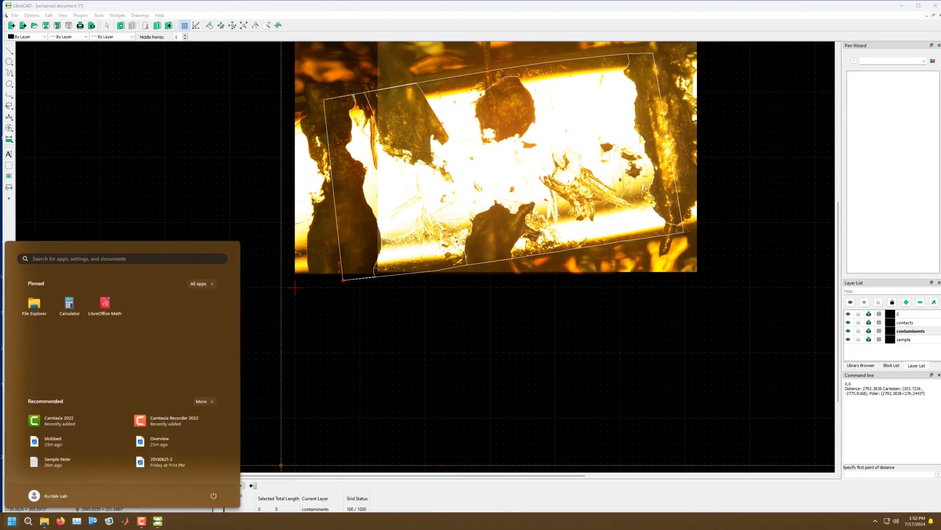
left_click(69, 304)
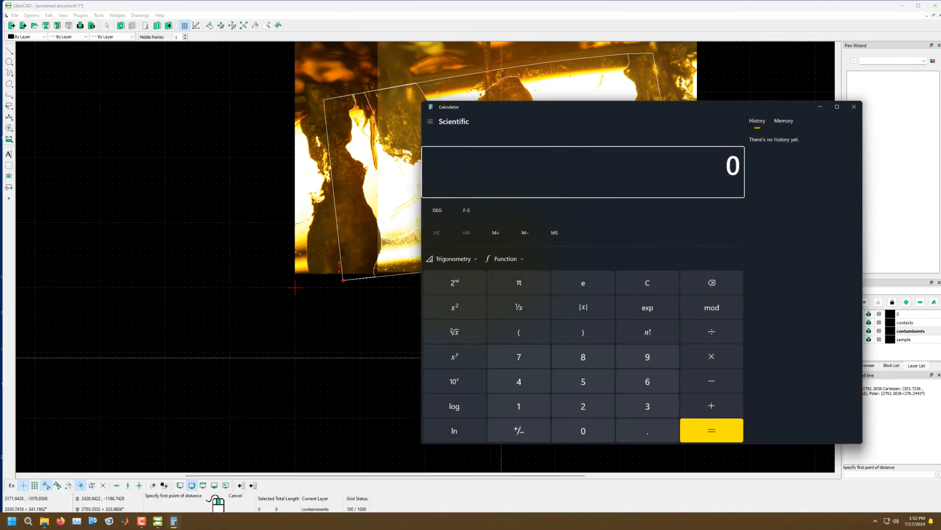
left_click_drag(579, 107, 633, 106)
type("17")
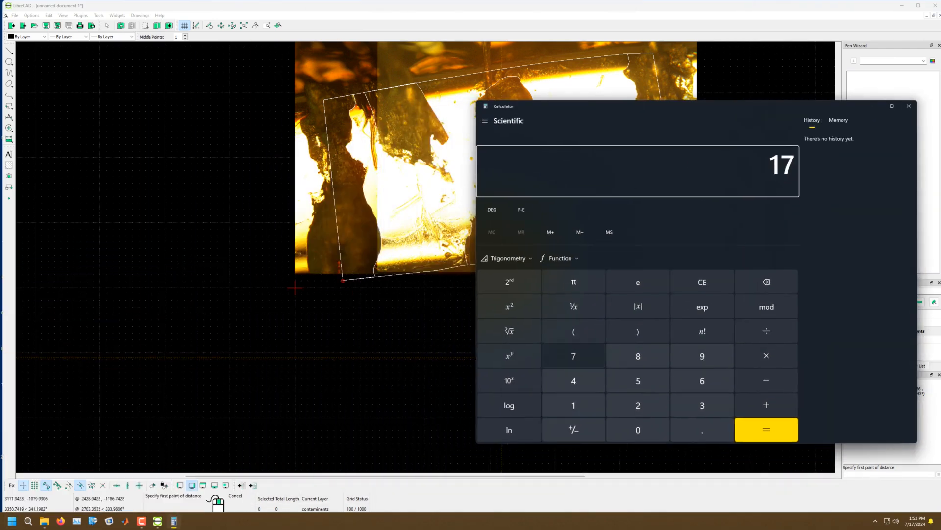
key("BackSpace")
type("49")
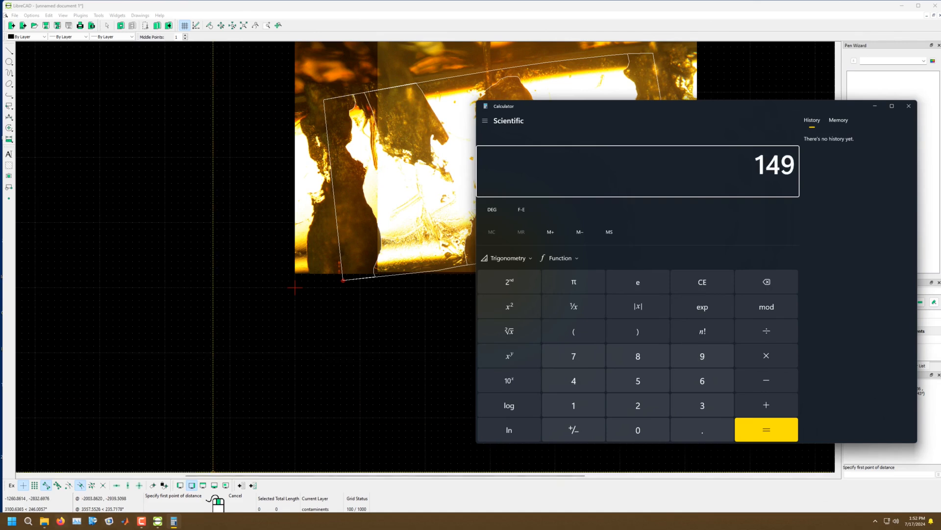
Step: Reopen the photo "contact photo measured" from File Explorer to recheck the left edge's marked length, and return to Calculator
left_click(44, 521)
double_click(178, 251)
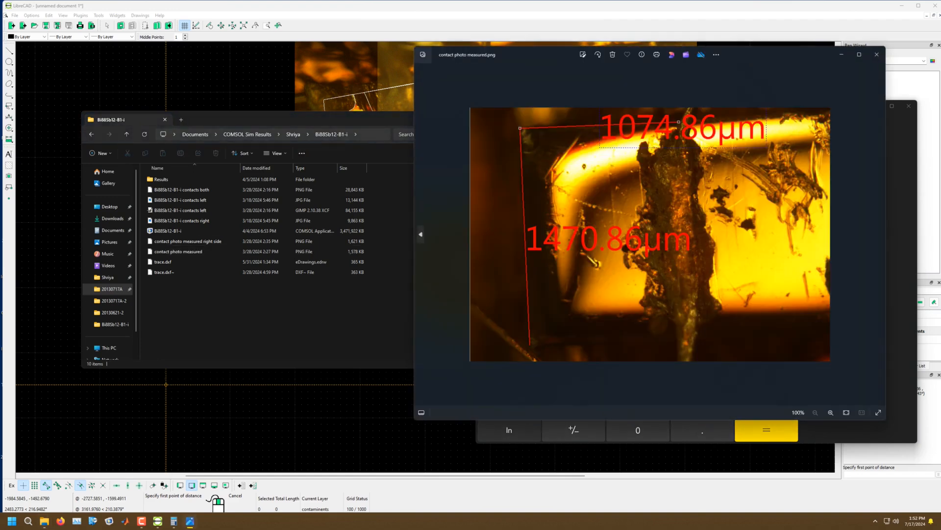
left_click(876, 54)
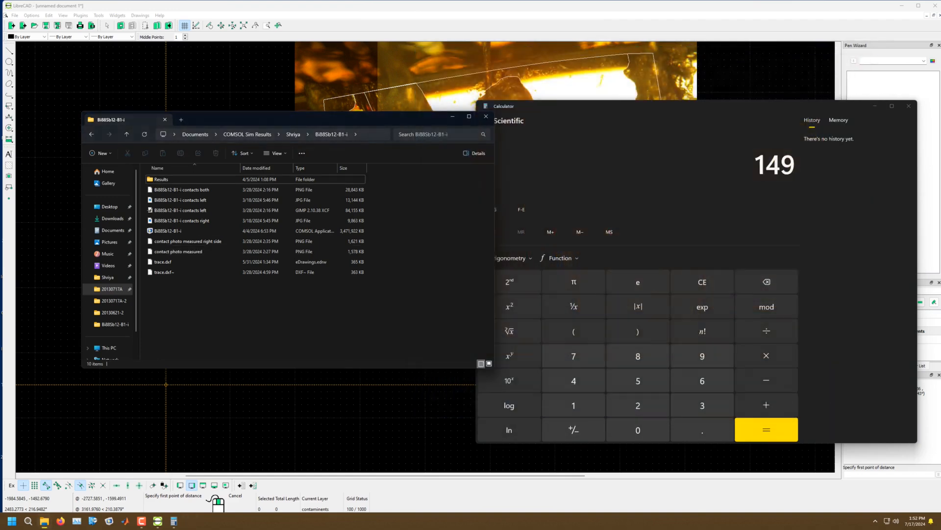
key("alt+Left")
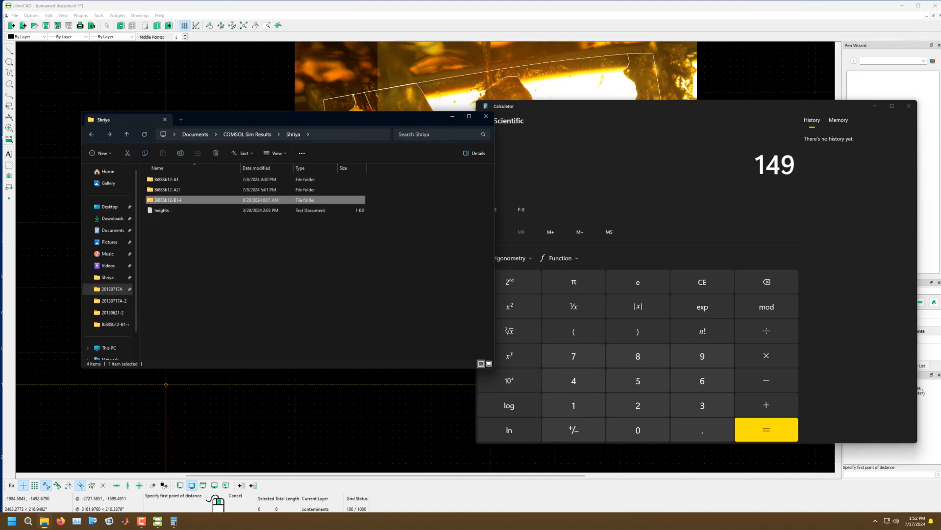
key("alt+Right")
key("alt+Tab")
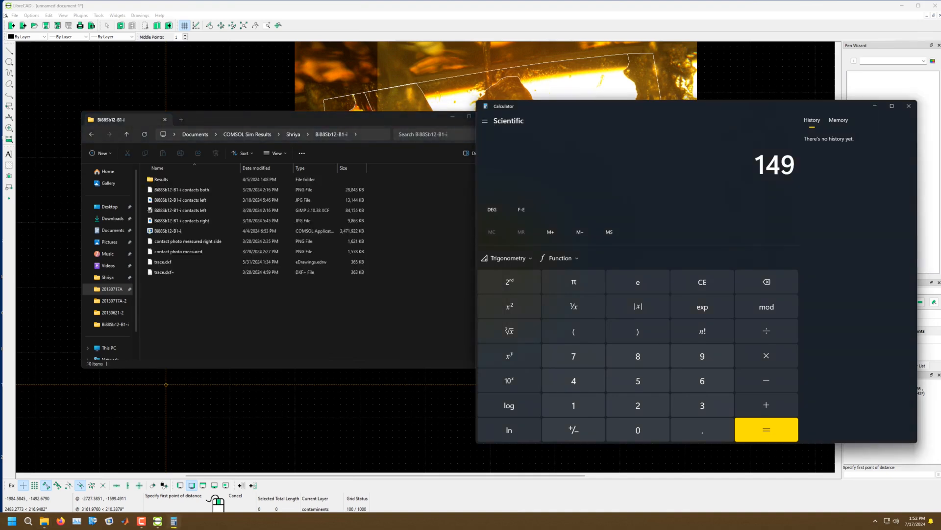
Step: Clear the partial entry and divide the real edge length 1470.86 by the drawn length 2792.38
key("BackSpace")
type("7")
key("BackSpace")
key("BackSpace")
key("BackSpace")
type("1470.86 +")
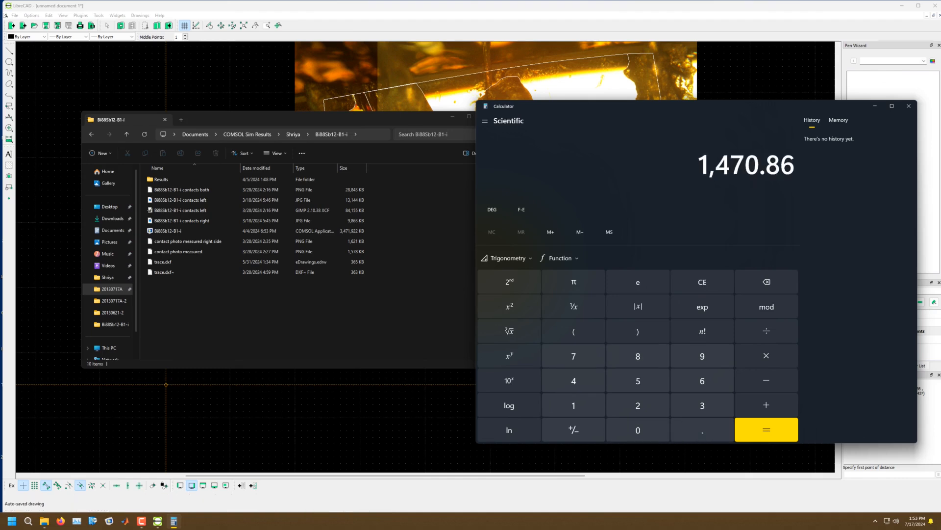
left_click_drag(687, 106, 424, 87)
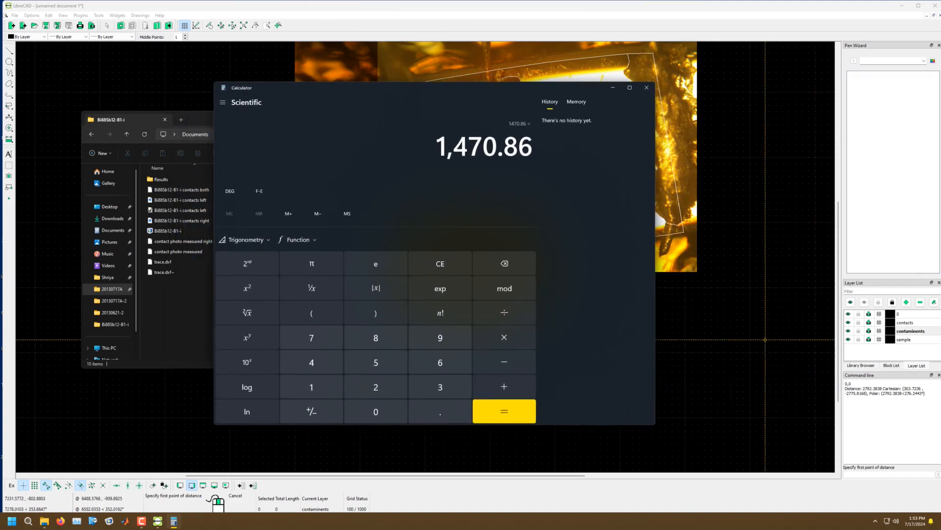
type("2,7")
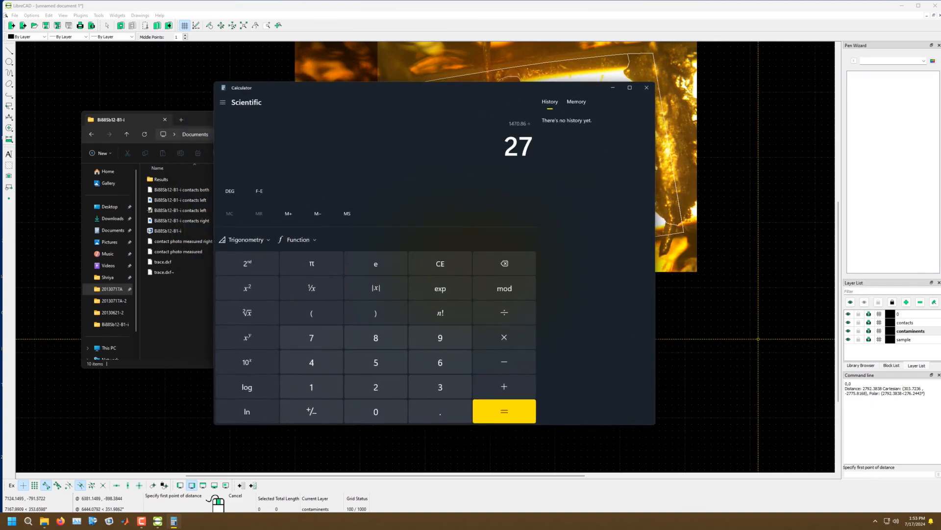
type("92")
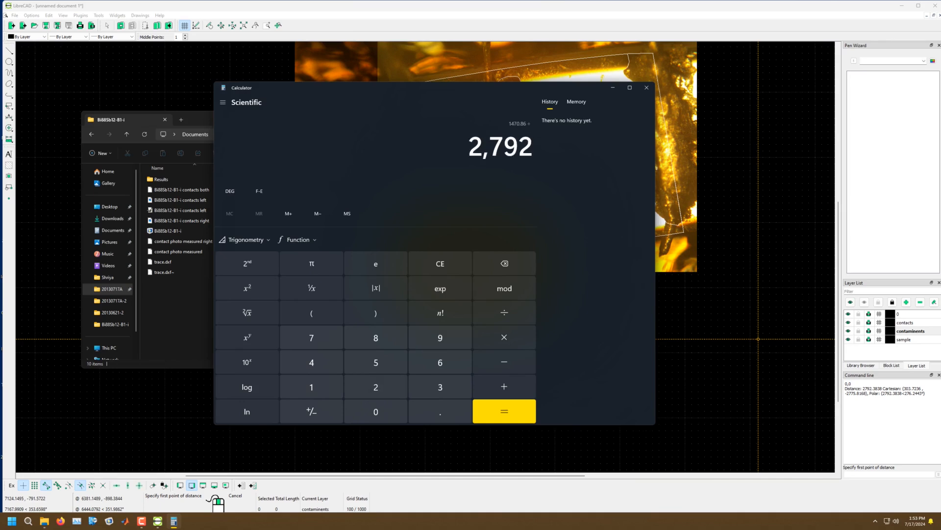
type(".38")
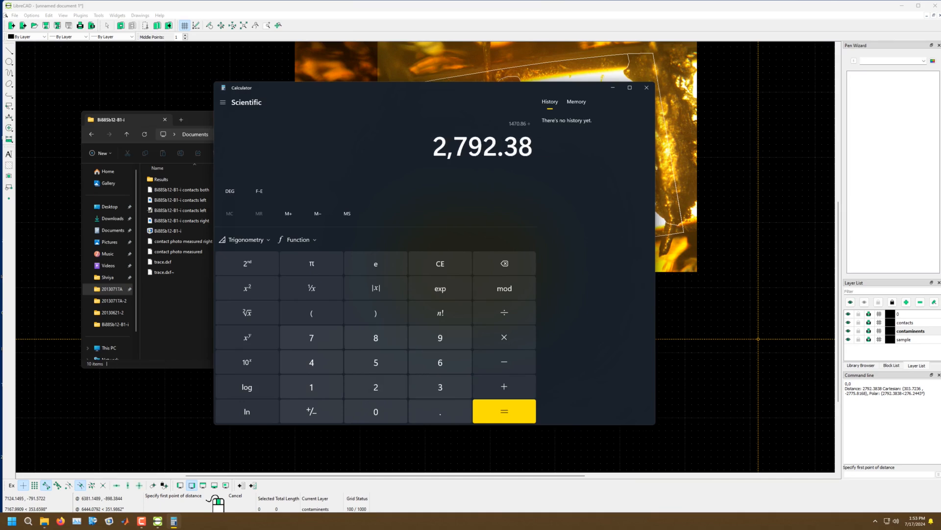
key("Return")
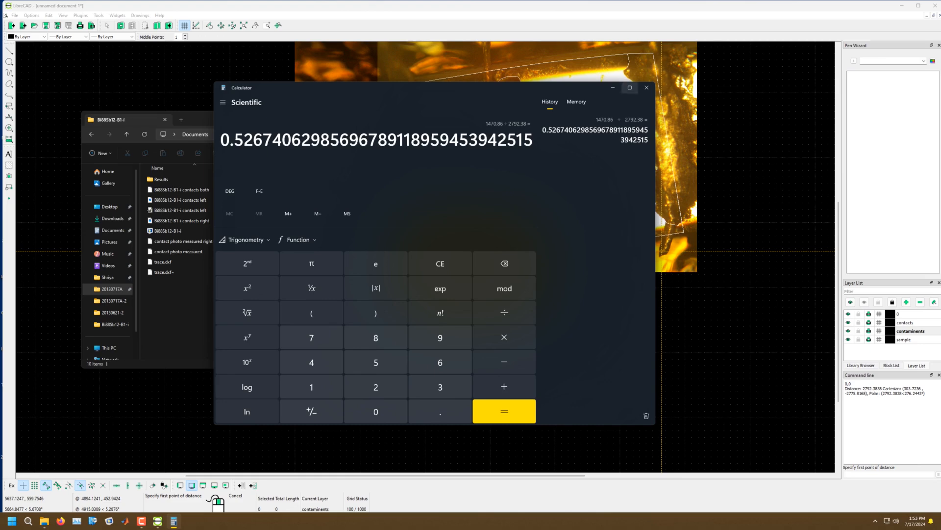
Step: Close Calculator and the File Explorer window, and end the distance measurement in LibreCAD
left_click(646, 88)
left_click(486, 116)
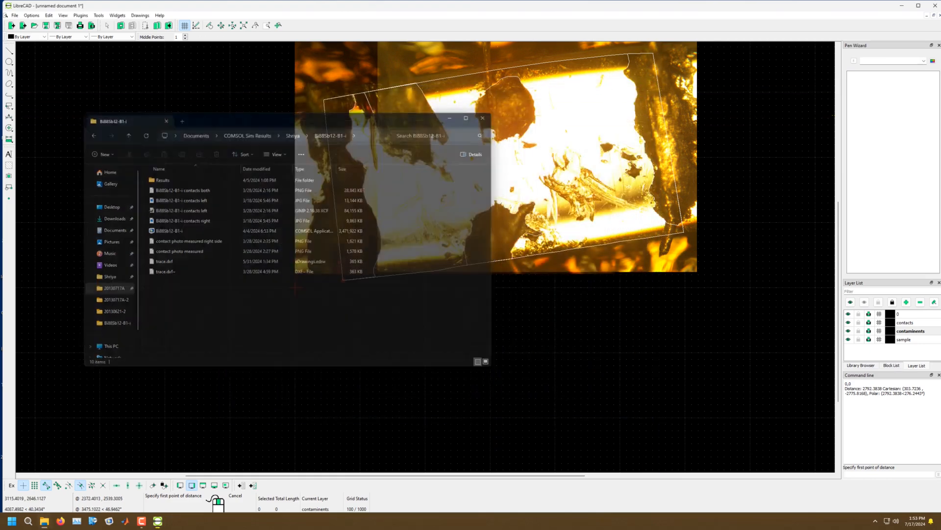
scroll(441, 363, "down", 6)
scroll(544, 227, "up", 4)
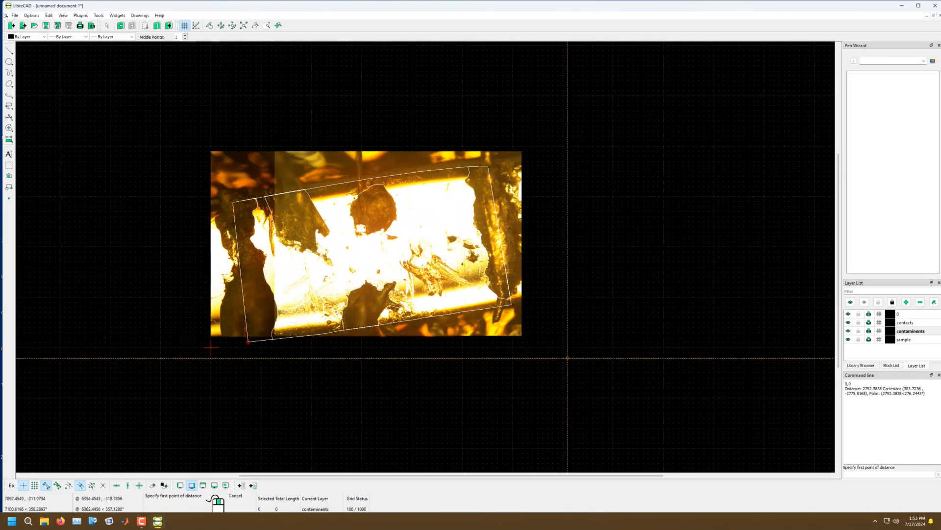
right_click(548, 350)
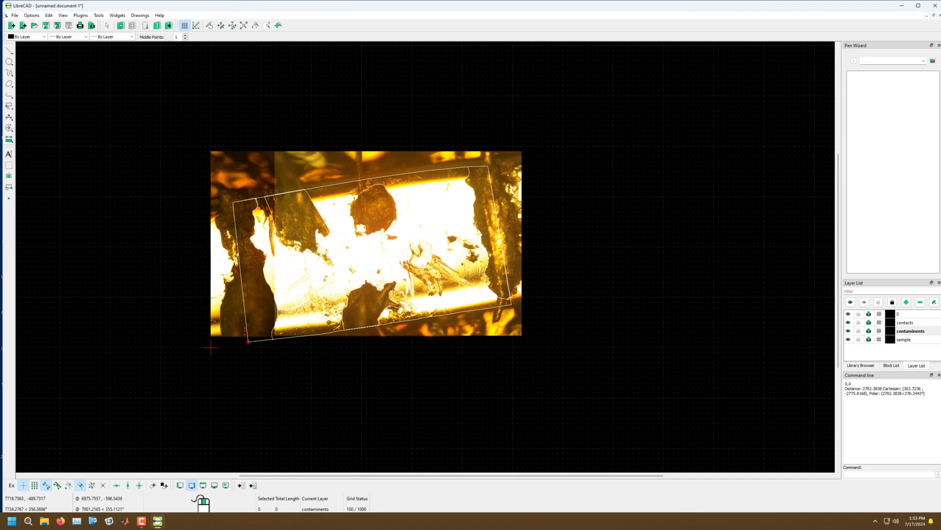
Step: Scale the entire drawing, including the image, isotropically about the origin by the calculated ratio of about 0.5267, deleting the original
key("ctrl+a")
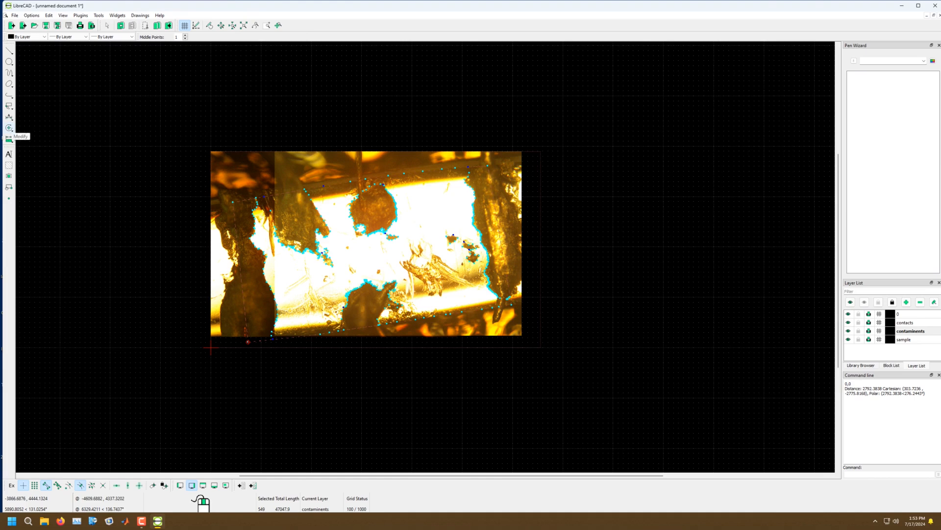
left_click(9, 127)
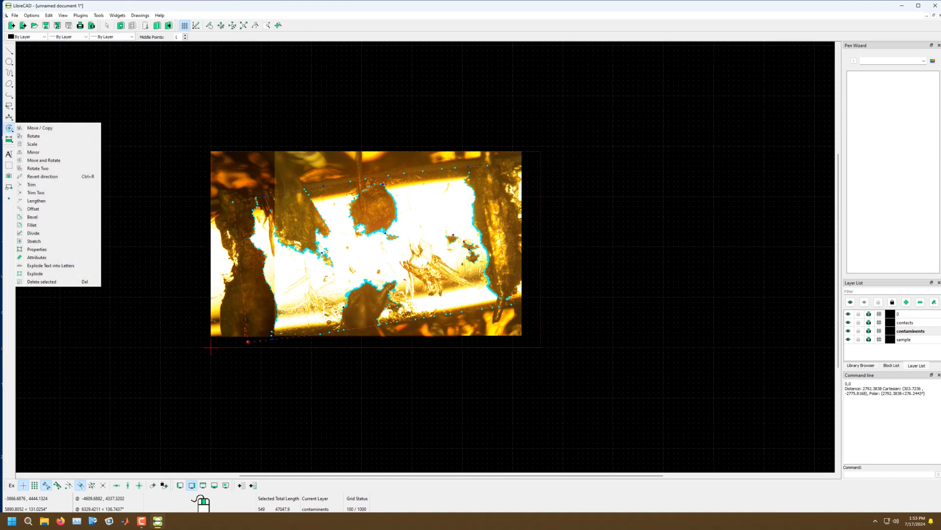
left_click(32, 144)
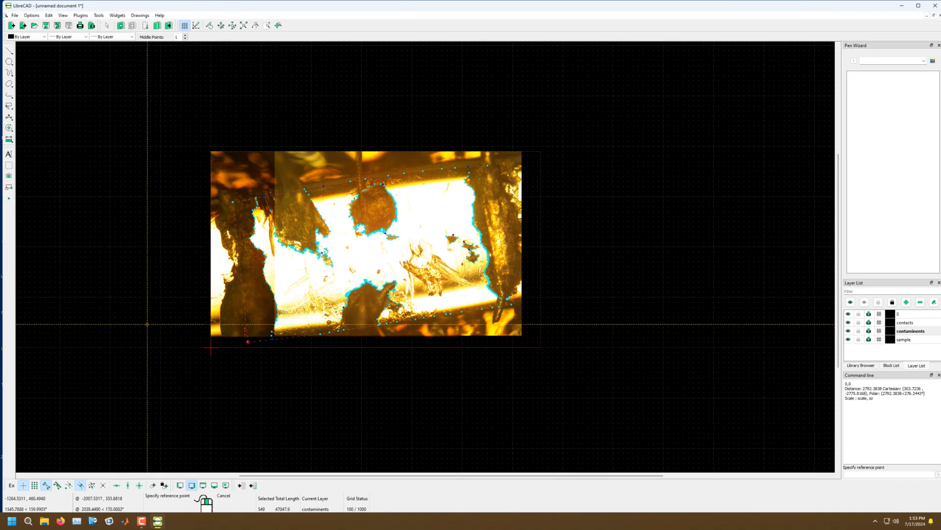
left_click(211, 347)
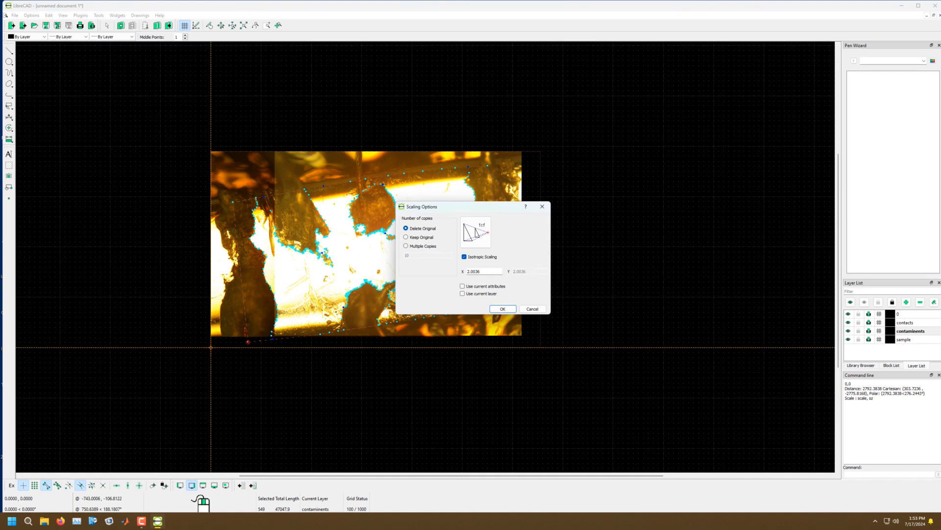
key("ctrl+a")
type("0.")
key("Return")
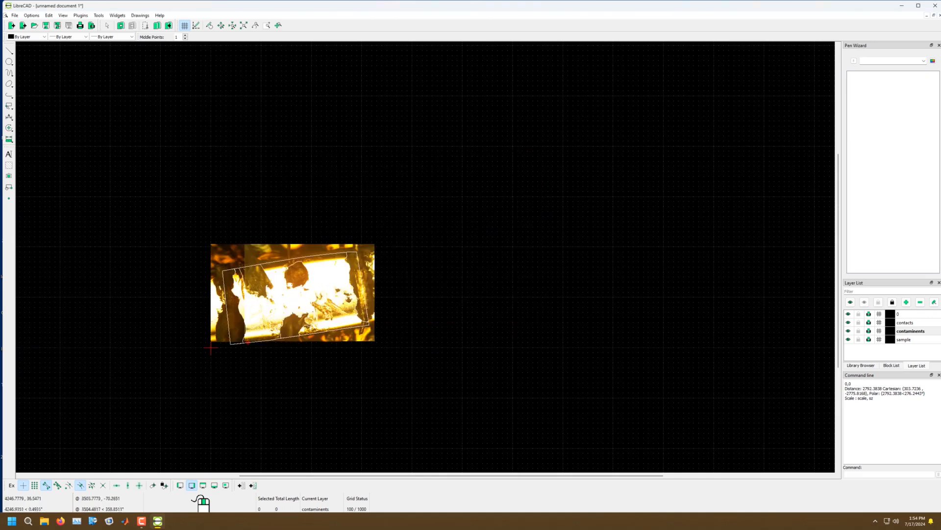
Step: Start saving the drawing under a new name and create a folder named test inside the colleague's folder in COMSOL Sim Results
scroll(569, 381, "down", 3)
scroll(274, 330, "up", 6)
scroll(485, 213, "up", 3)
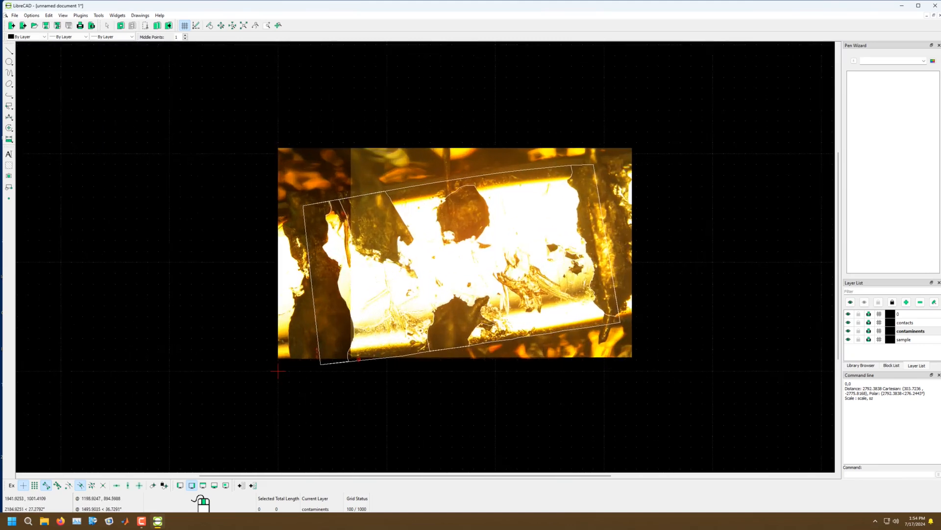
scroll(504, 260, "up", 2)
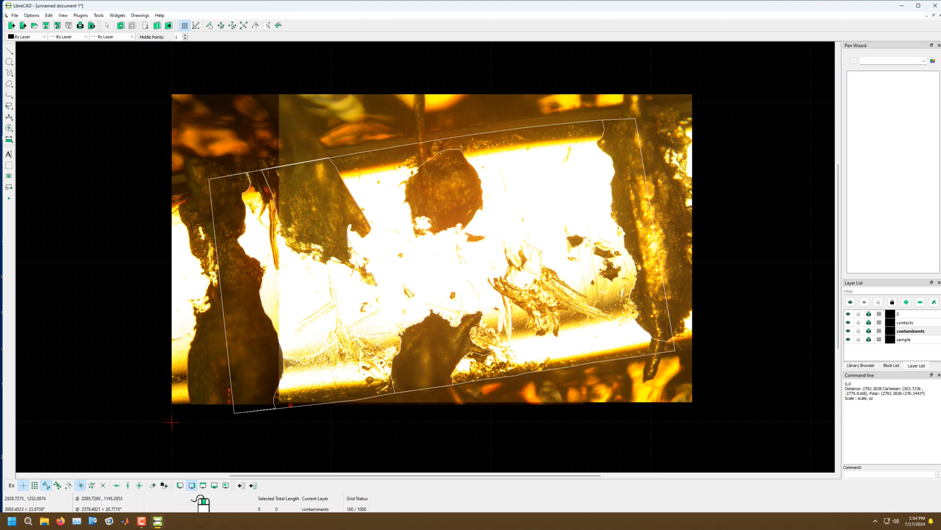
left_click(15, 15)
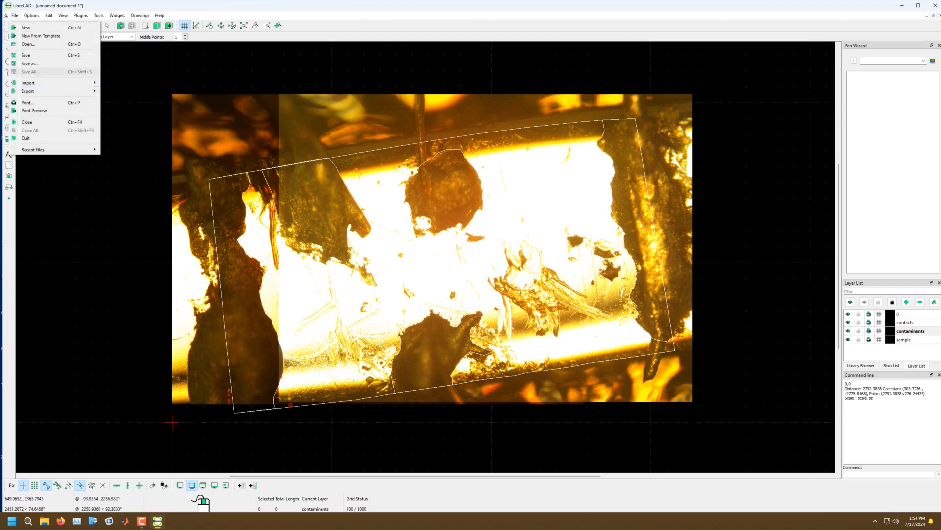
left_click(30, 63)
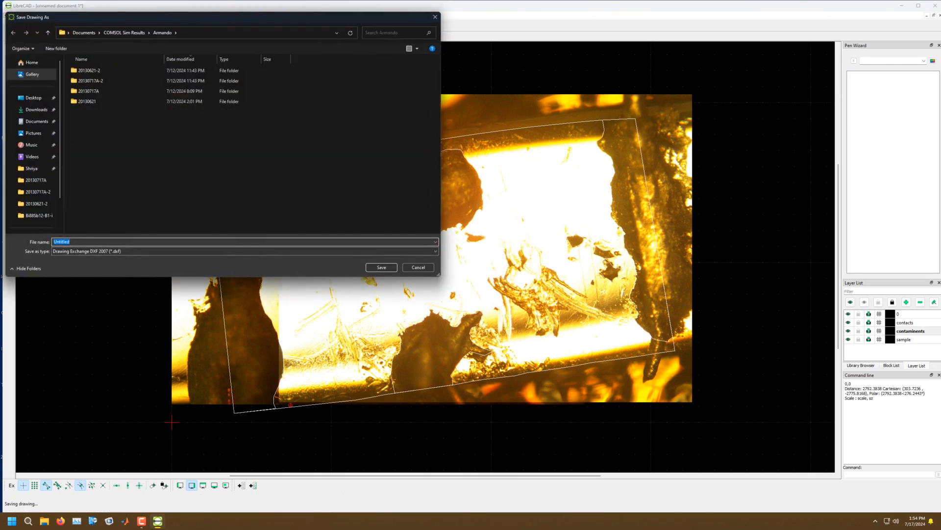
left_click(124, 33)
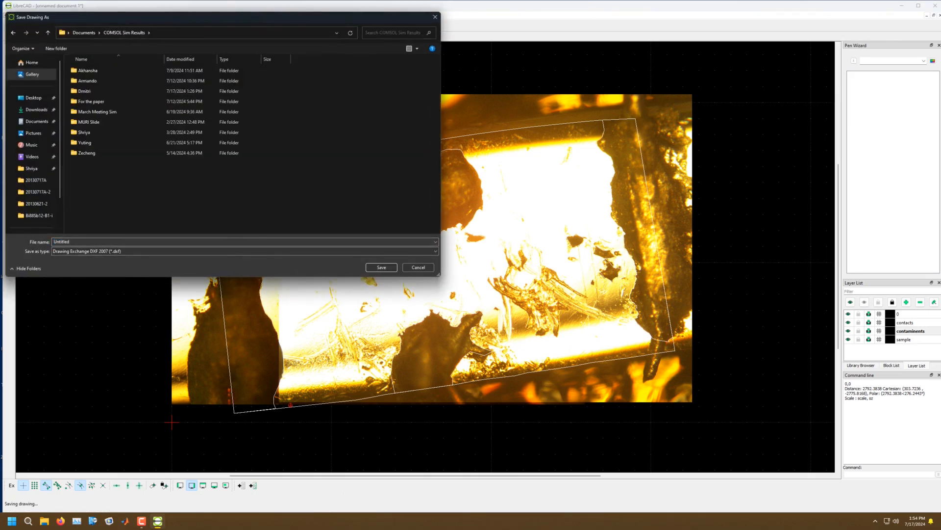
double_click(84, 132)
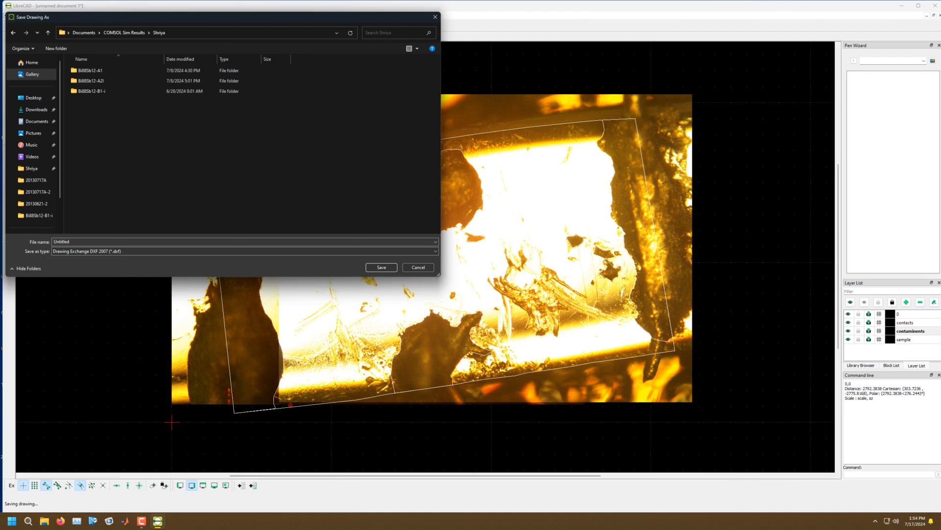
right_click(129, 177)
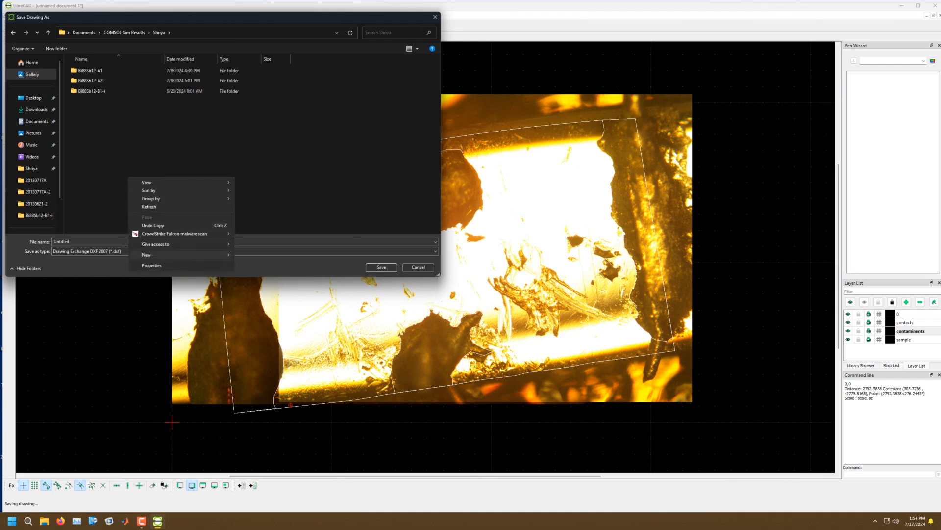
mouse_move(147, 254)
left_click(253, 255)
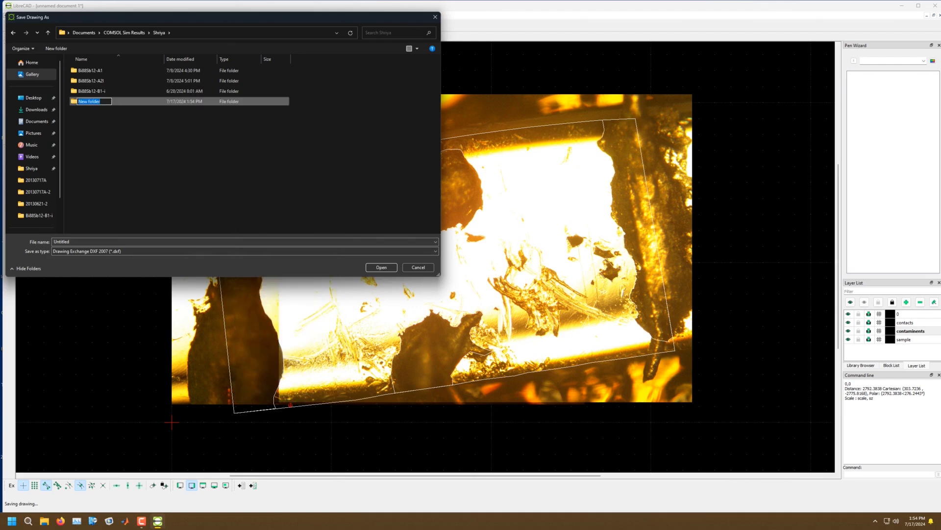
type("test")
key("Return")
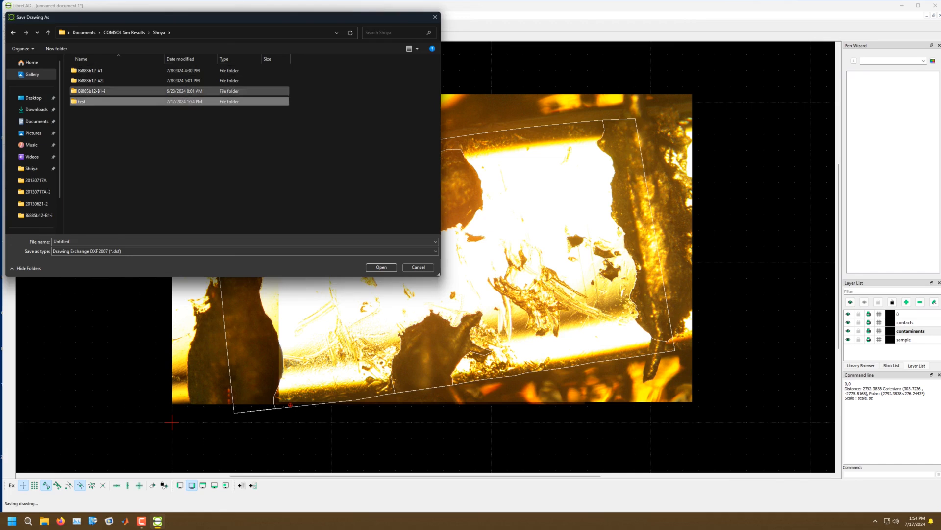
key("Return")
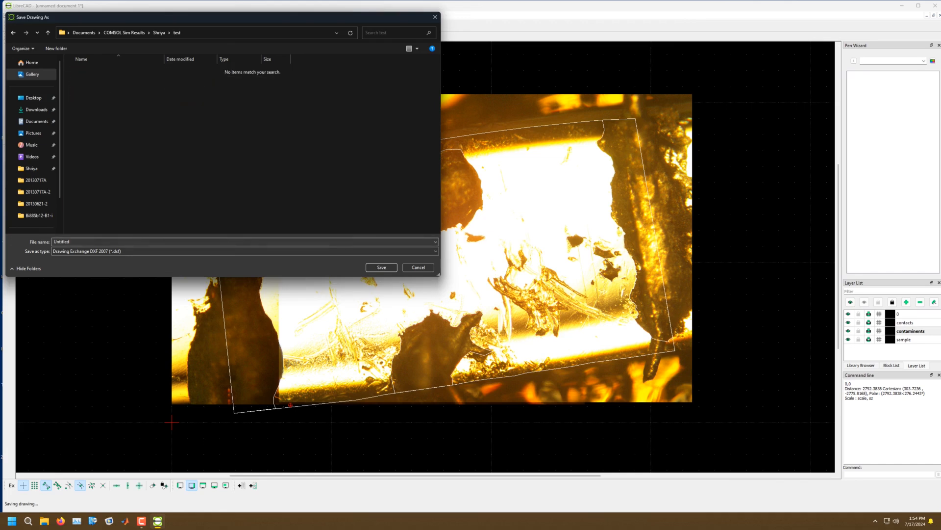
Step: Save the drawing in the test folder as trace in Drawing Exchange DXF 2007 format
left_click(62, 242)
type("trace")
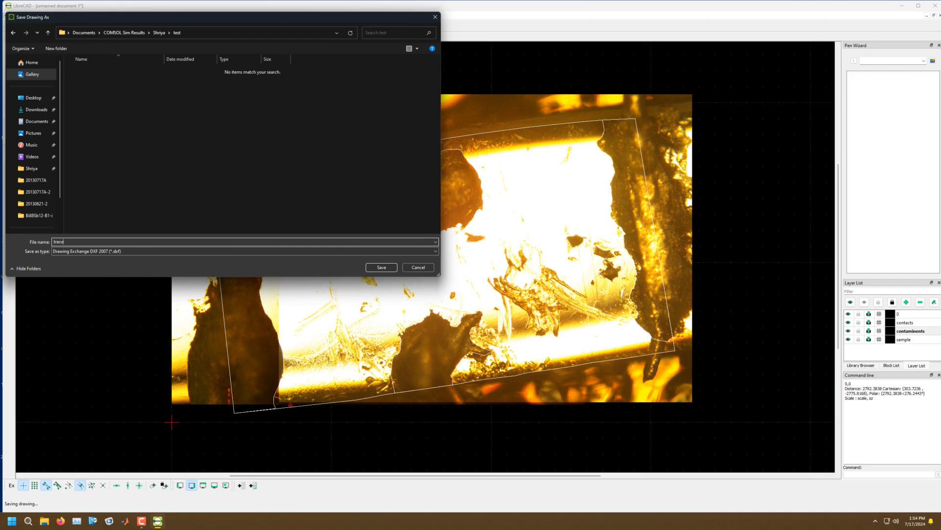
key("Return")
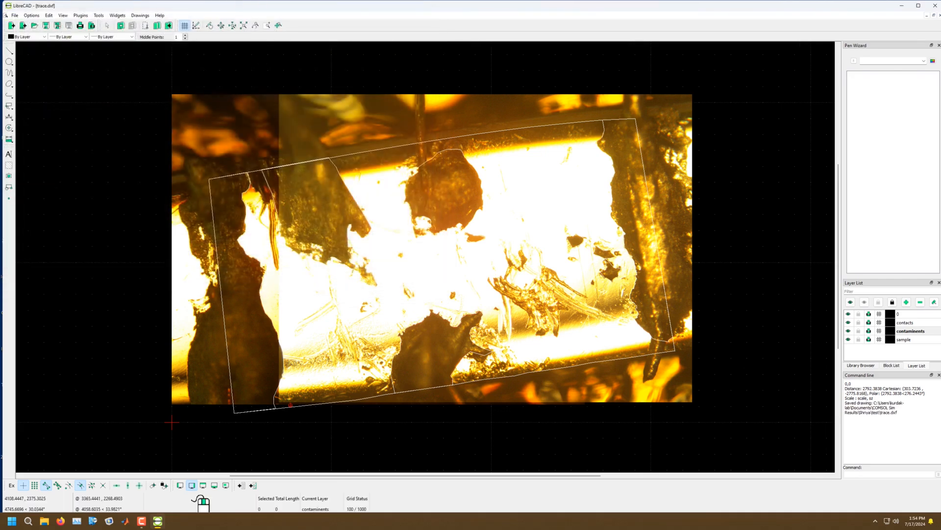
Step: Minimize LibreCAD, open COMSOL Multiphysics and start a new 3D model with the Model Wizard
left_click_drag(441, 33, 476, 26)
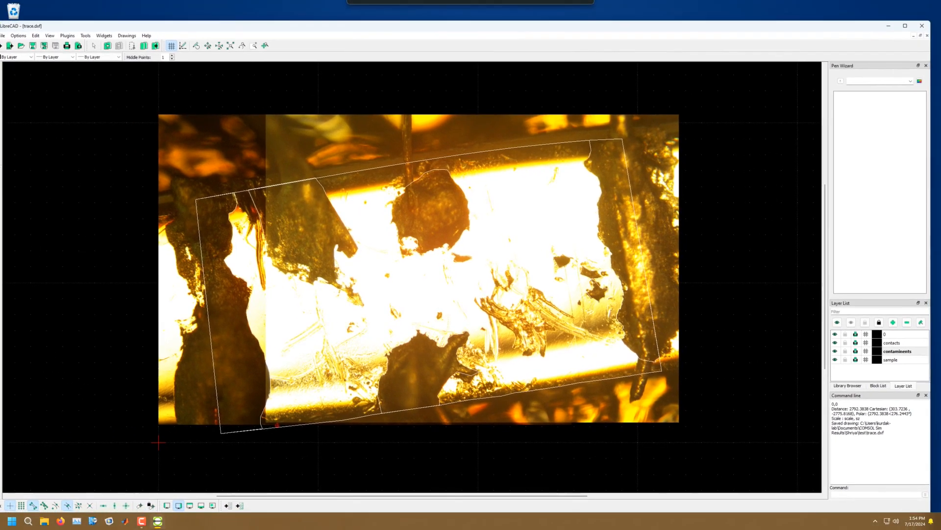
left_click(889, 26)
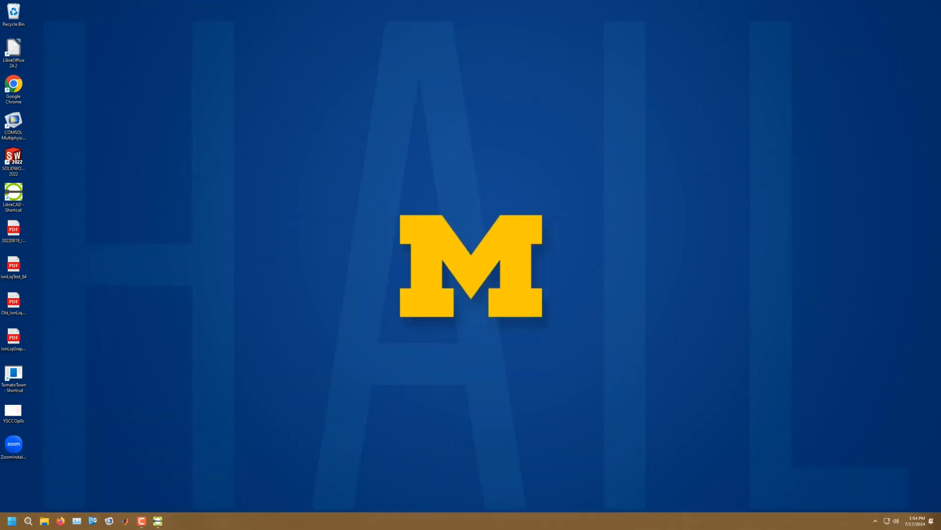
double_click(14, 123)
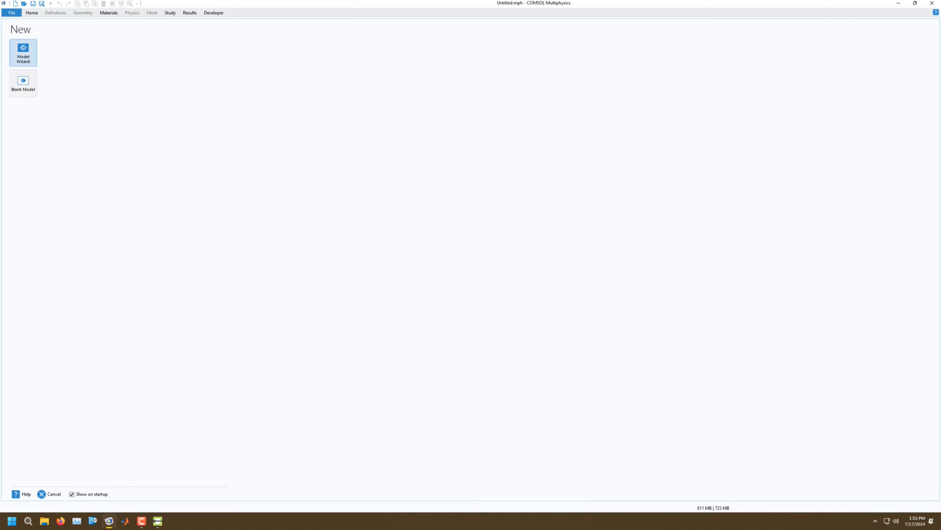
left_click(23, 52)
left_click(23, 54)
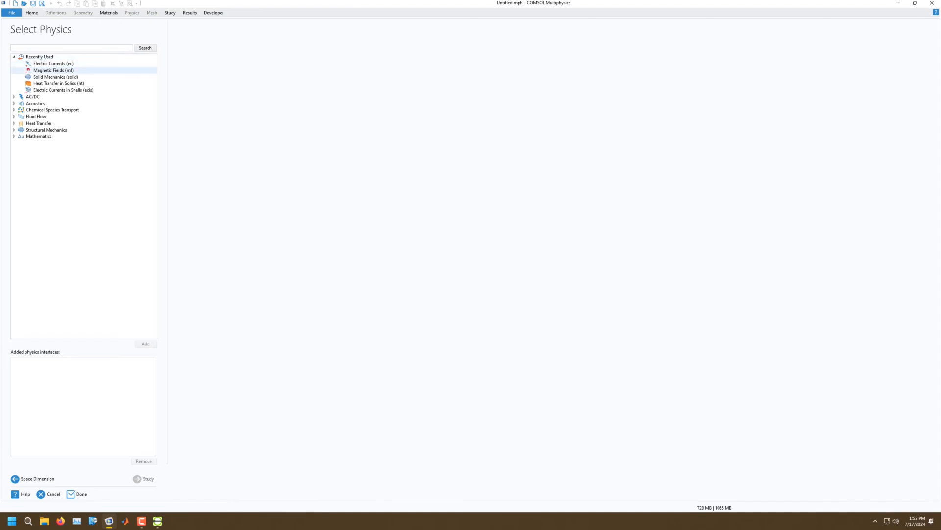
Step: Add the Electric Currents (ec) physics interface from the AC/DC Electric Fields and Currents group
left_click(14, 97)
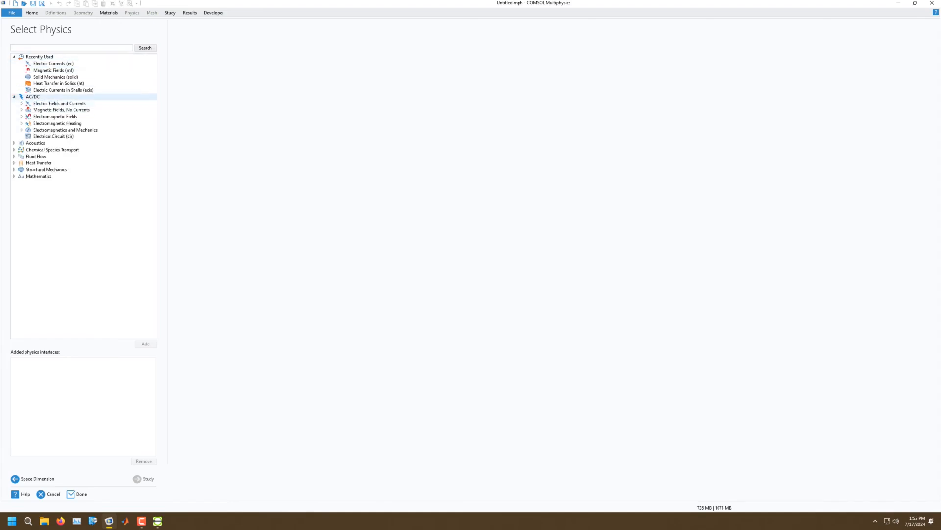
left_click(22, 103)
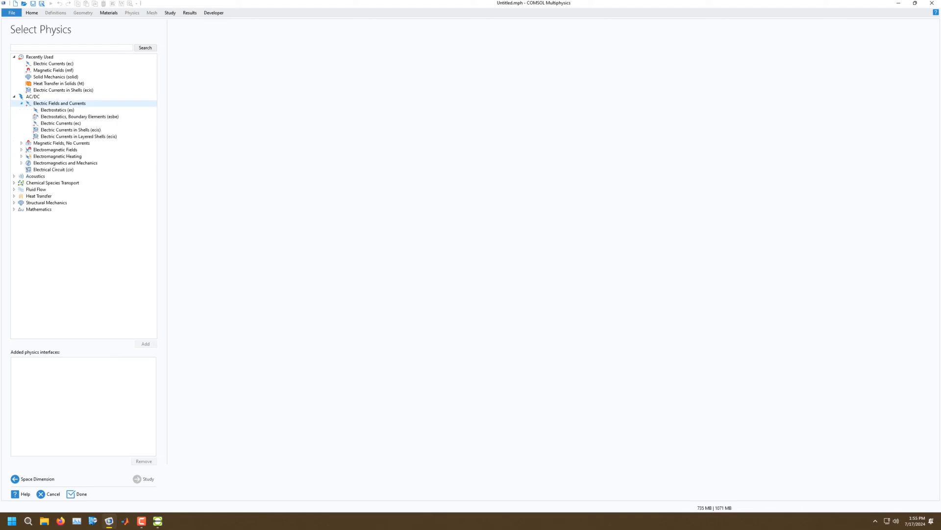
left_click(61, 123)
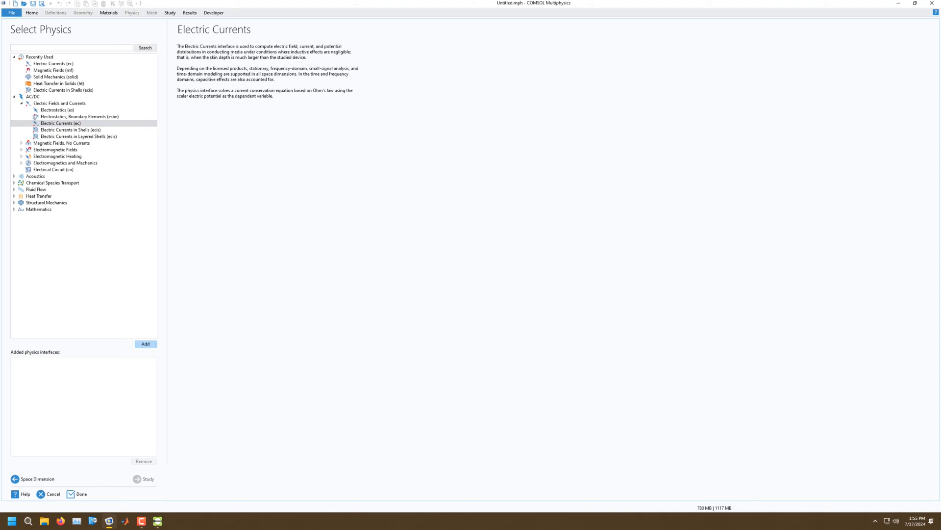
left_click(146, 344)
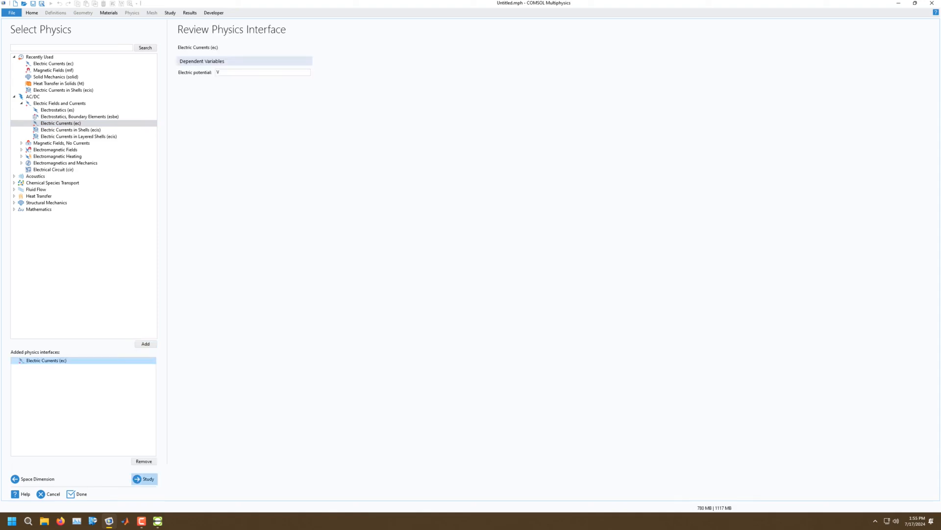
Step: Choose a Stationary study for the model and finish the Model Wizard
left_click(143, 479)
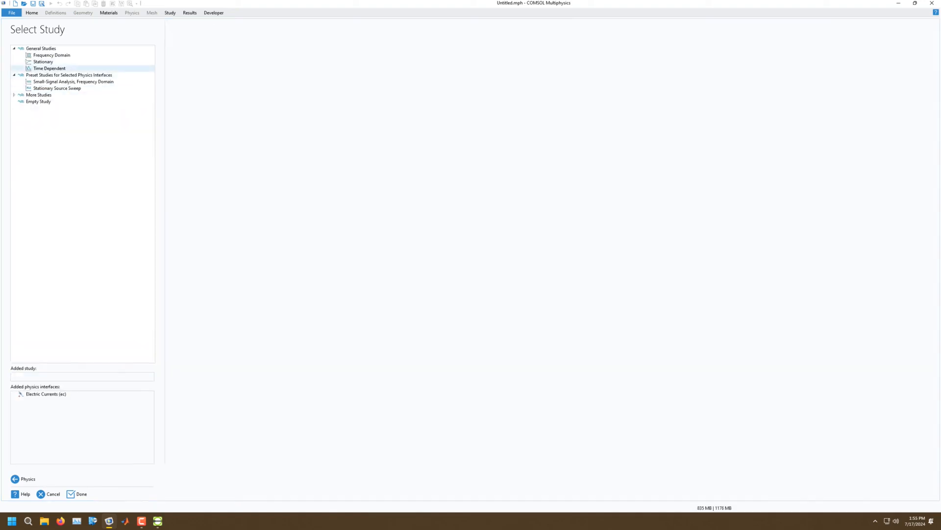
left_click(44, 62)
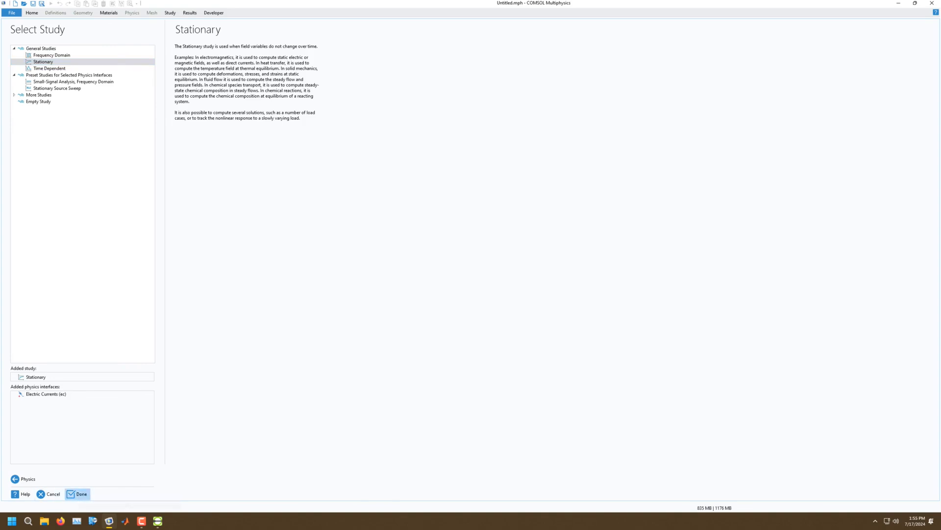
left_click(77, 493)
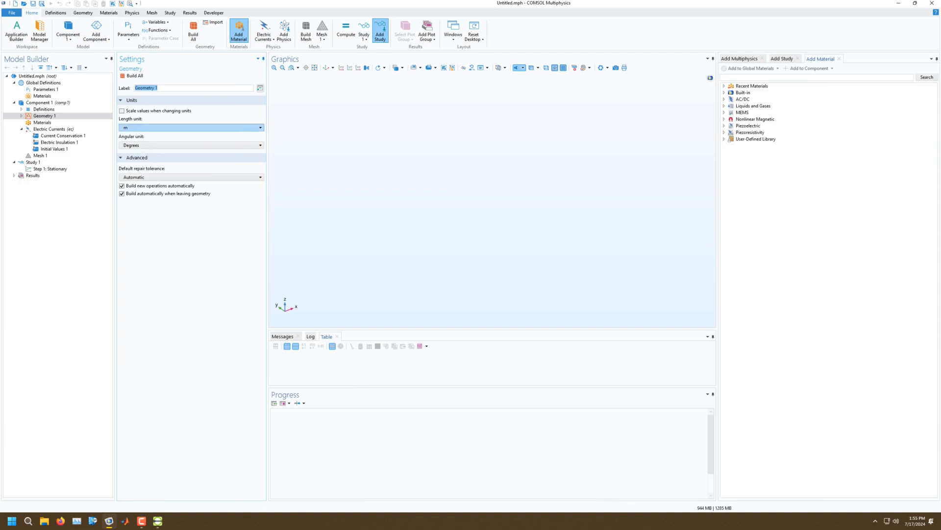
Step: Set the geometry's length unit to µm and add a work plane on the xy-plane
left_click(192, 128)
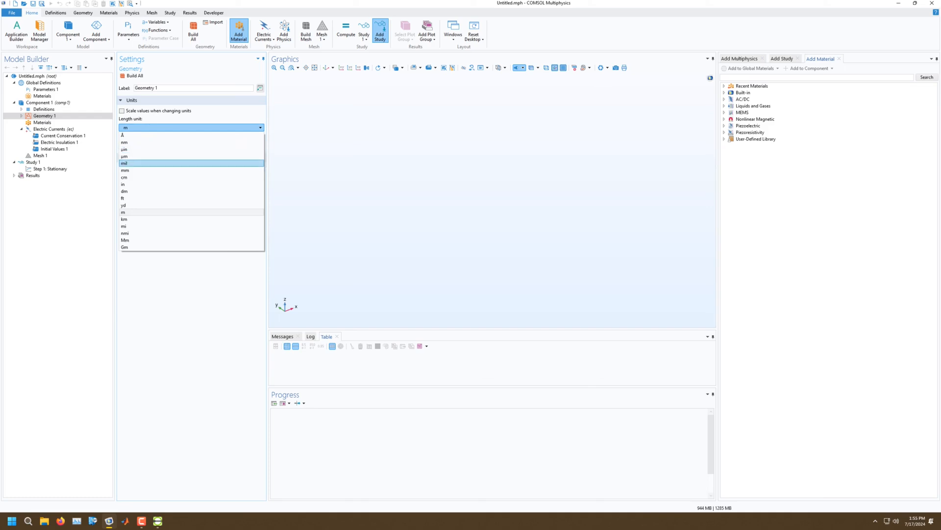
left_click(147, 156)
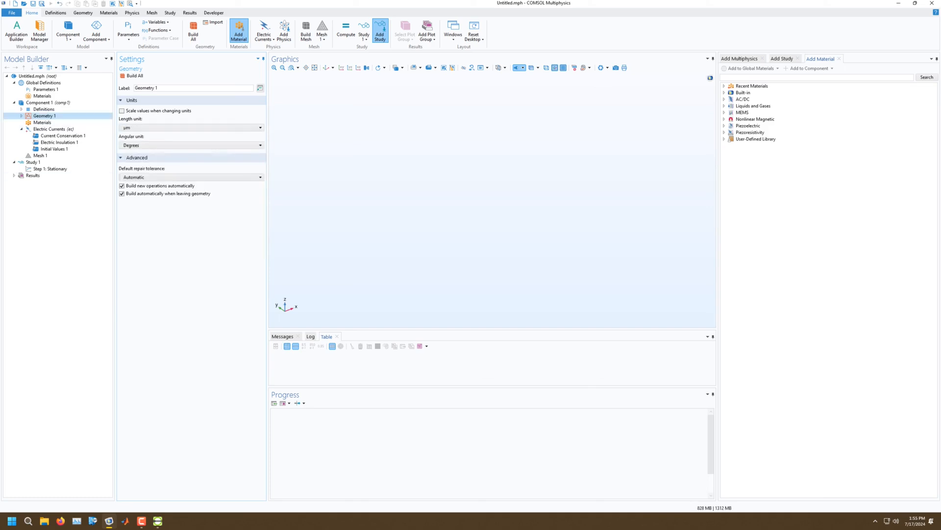
left_click(21, 116)
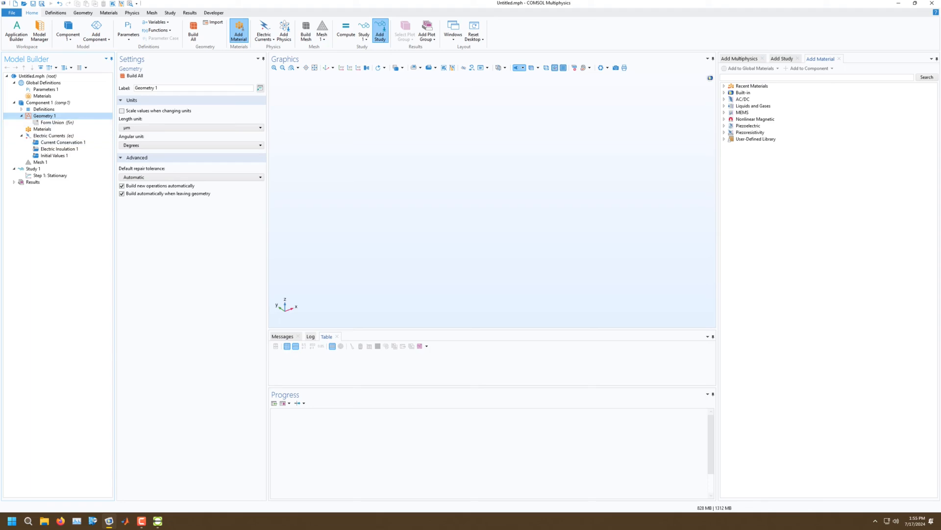
right_click(49, 116)
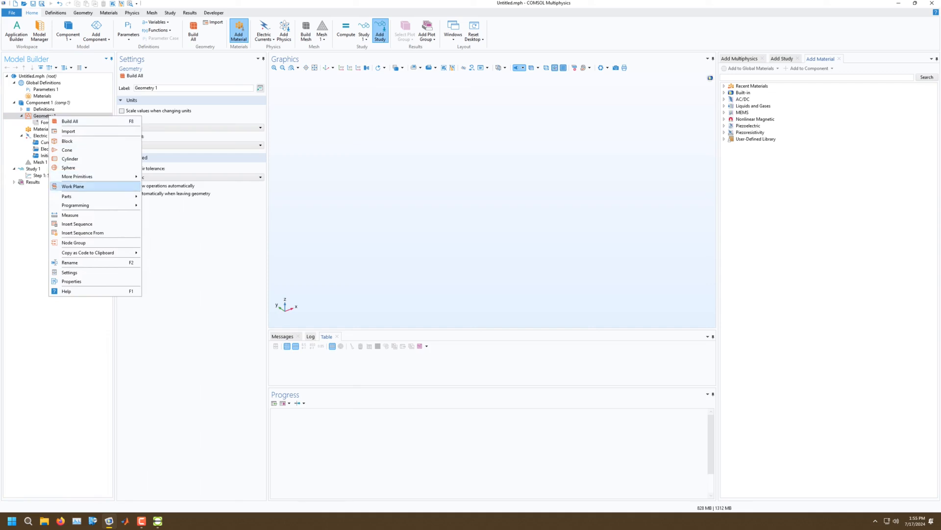
left_click(72, 186)
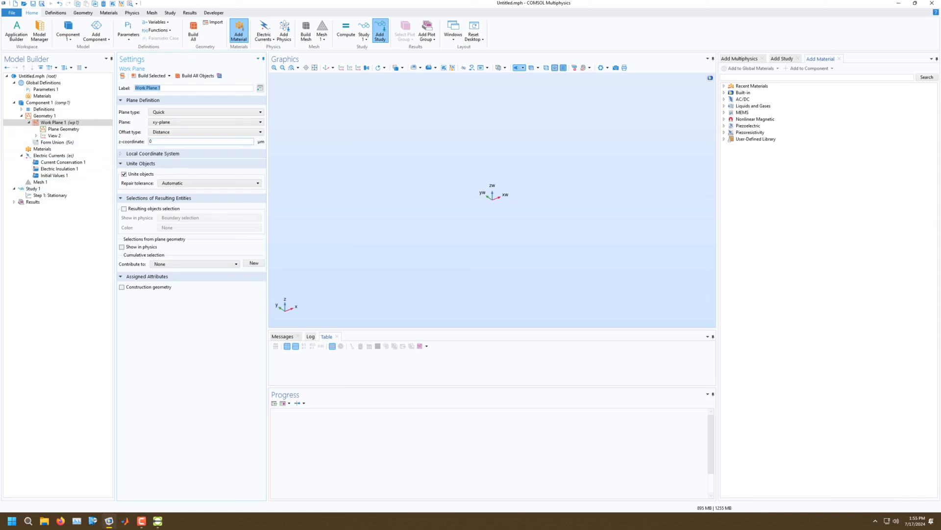
Step: Add an import to the work plane's plane geometry and choose trace.dxf from the test folder as its source file
left_click(63, 128)
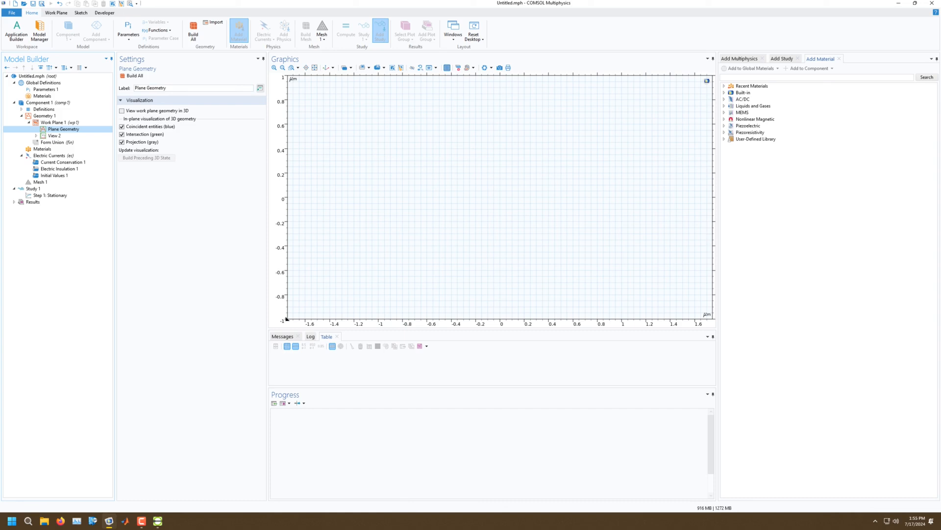
left_click(56, 13)
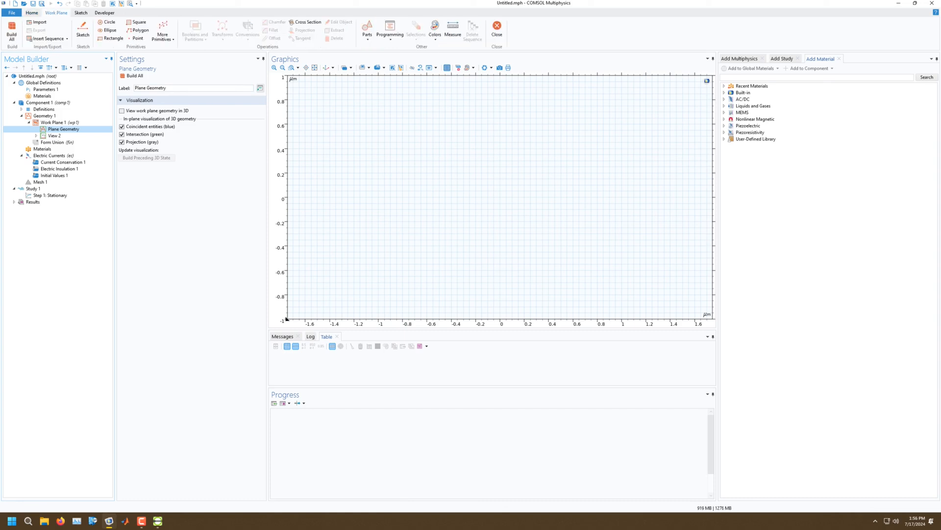
left_click(37, 22)
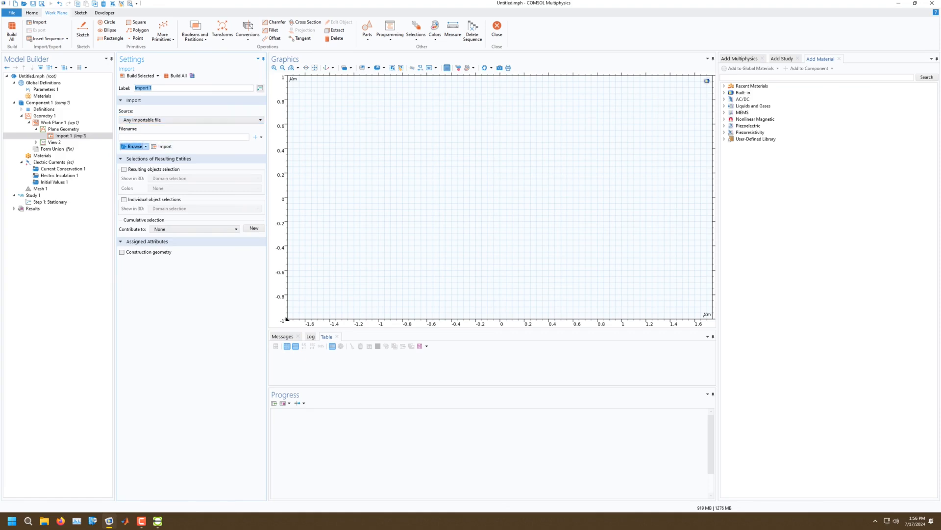
left_click(132, 146)
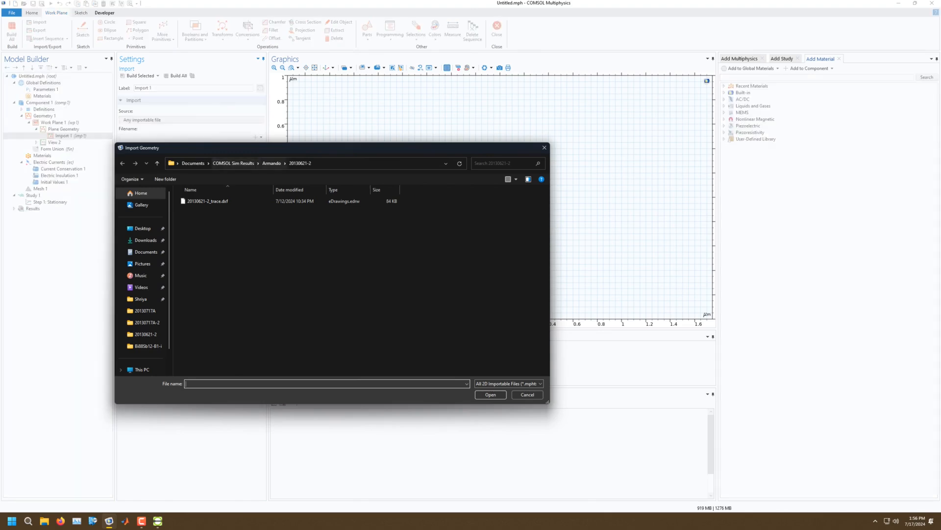
left_click(234, 163)
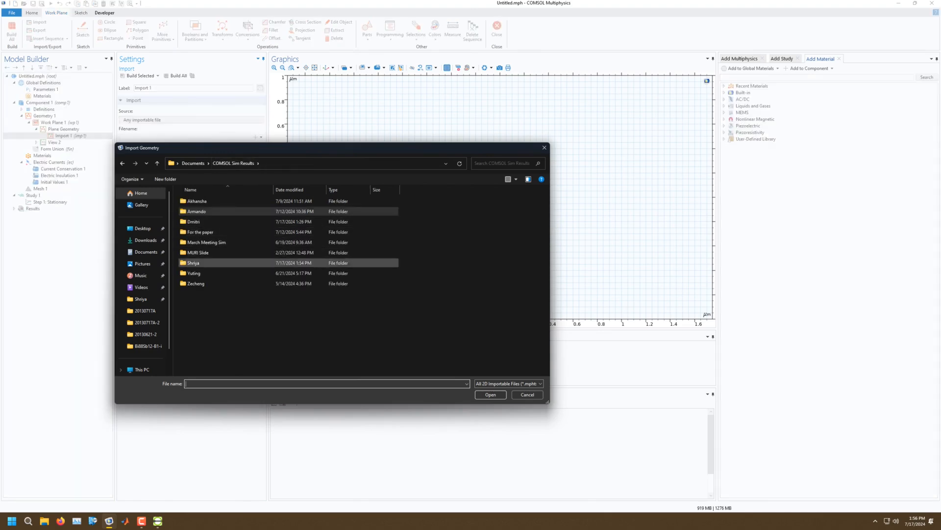
double_click(193, 262)
double_click(191, 231)
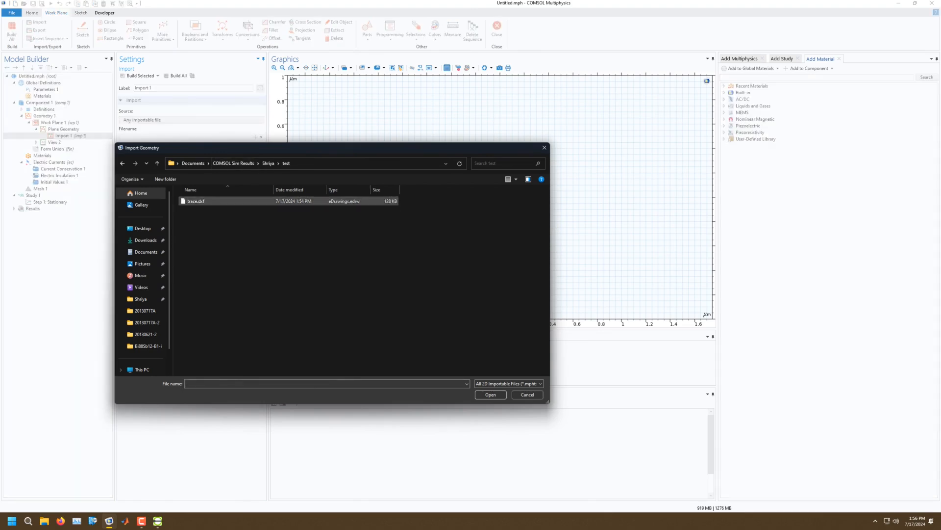
left_click(196, 201)
left_click(491, 394)
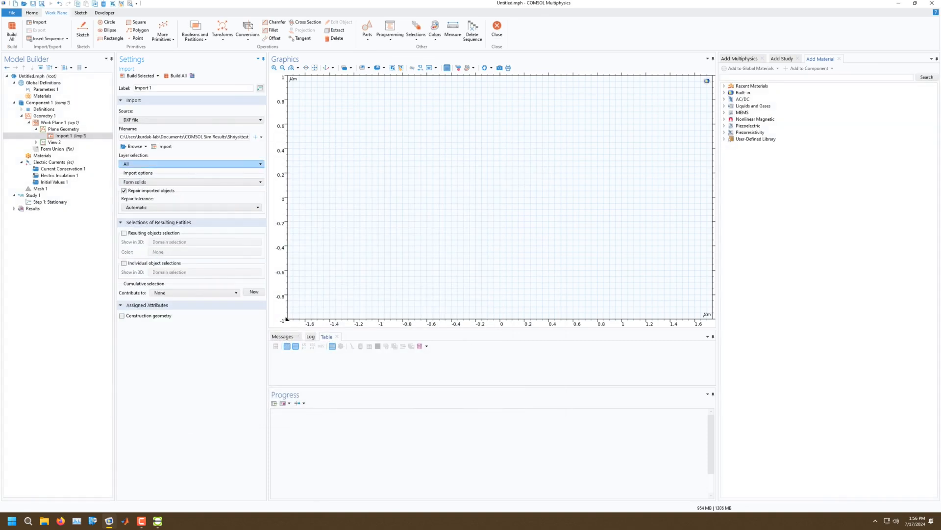
Step: Restrict the DXF import to the sample layer, then build it together with Work Plane 1
left_click(192, 164)
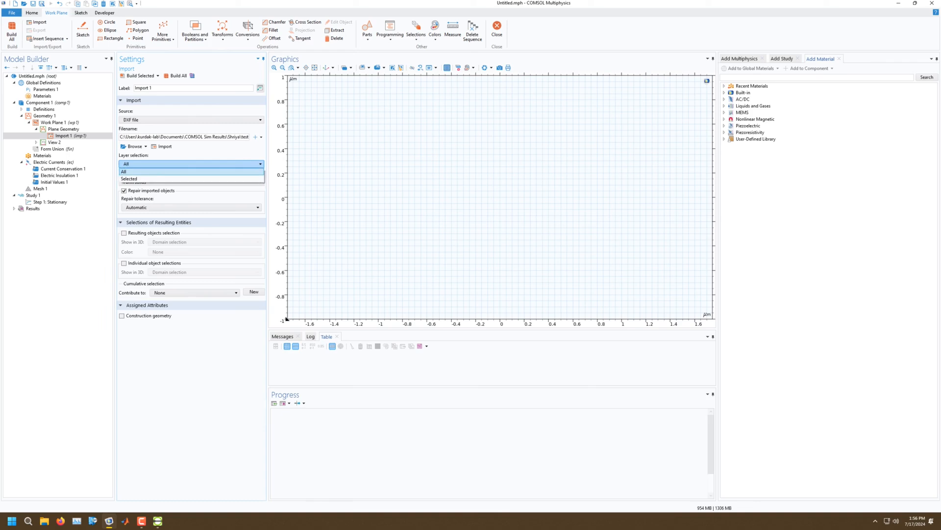
left_click(192, 179)
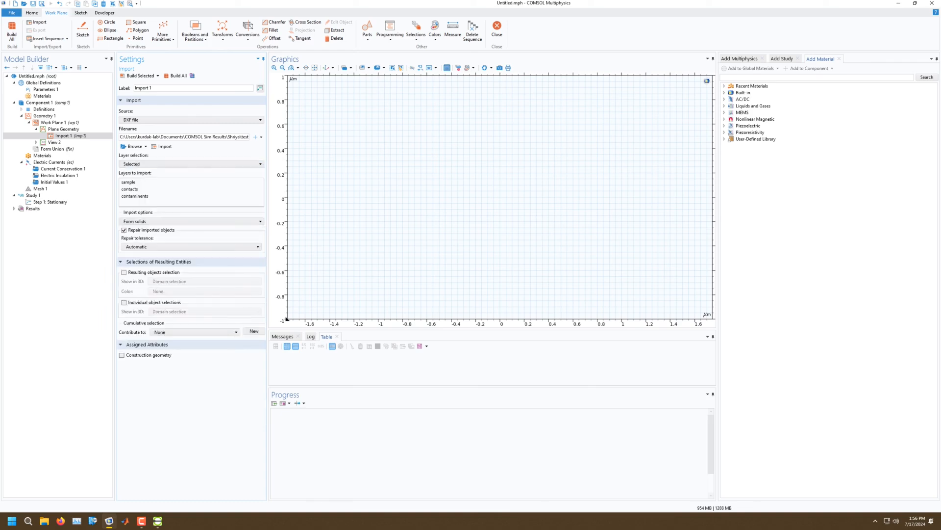
left_click(129, 182)
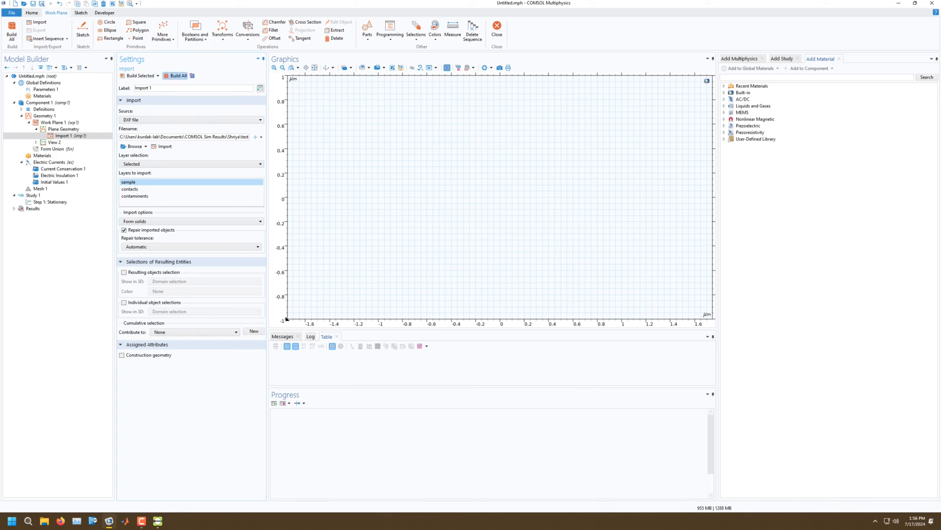
left_click(176, 76)
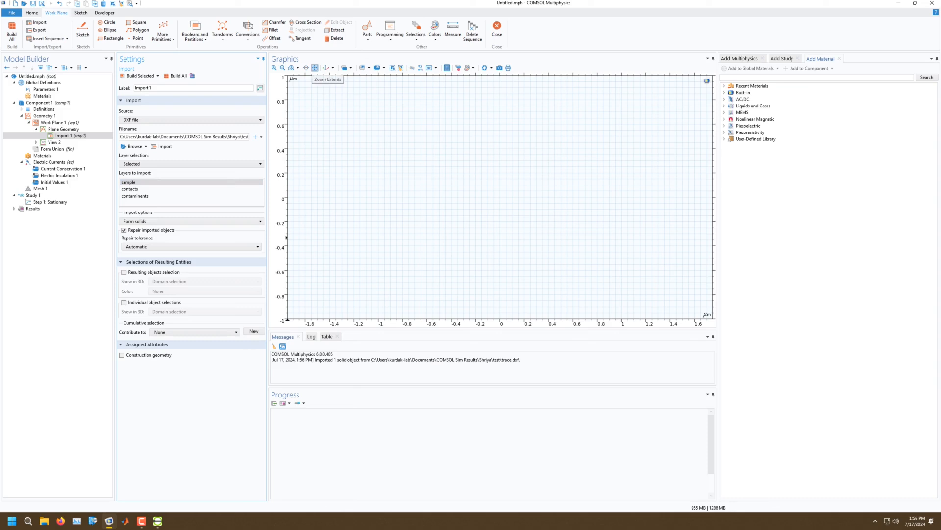
left_click(315, 67)
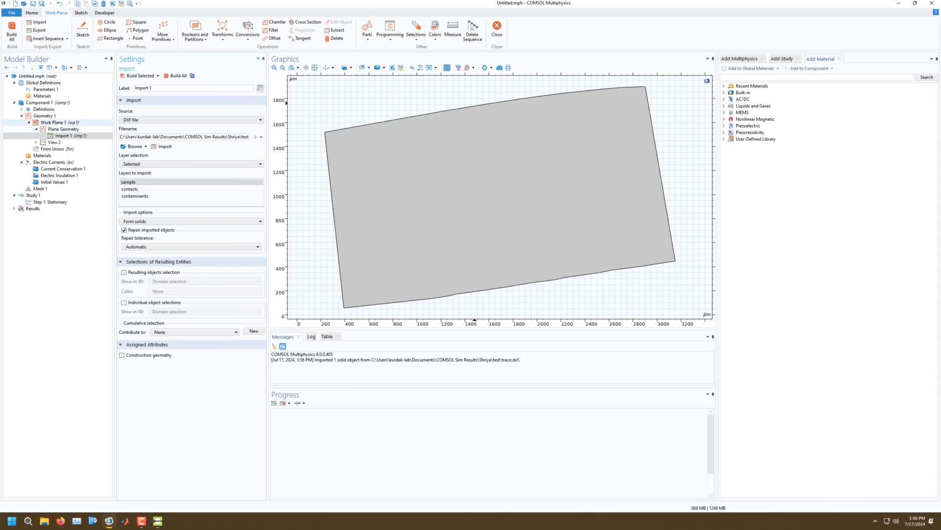
left_click(57, 122)
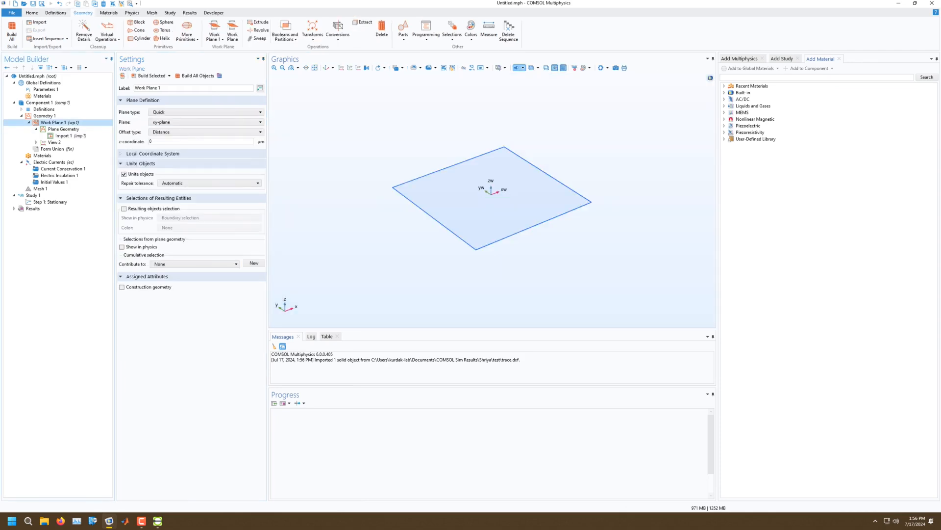
left_click(195, 75)
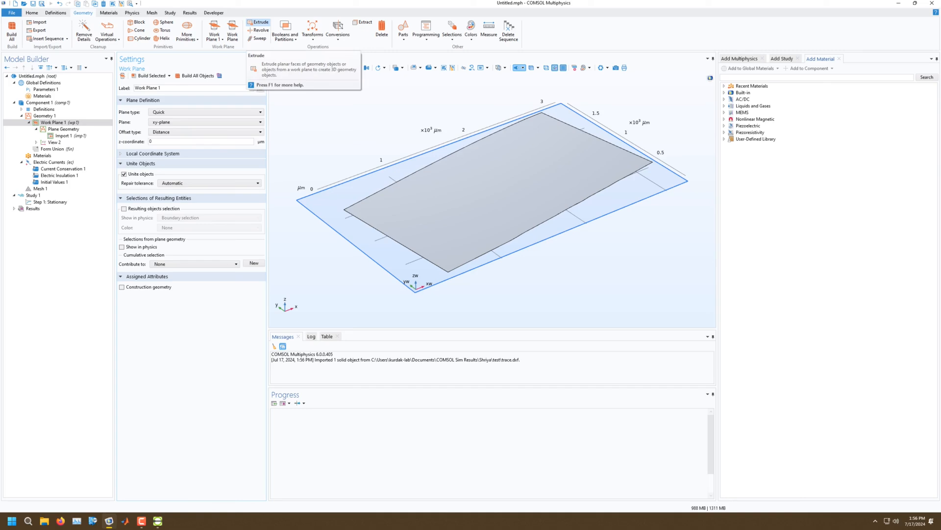
Step: Extrude the sample outline from Work Plane 1 by 500 µm in the reversed direction and build all objects
left_click(259, 22)
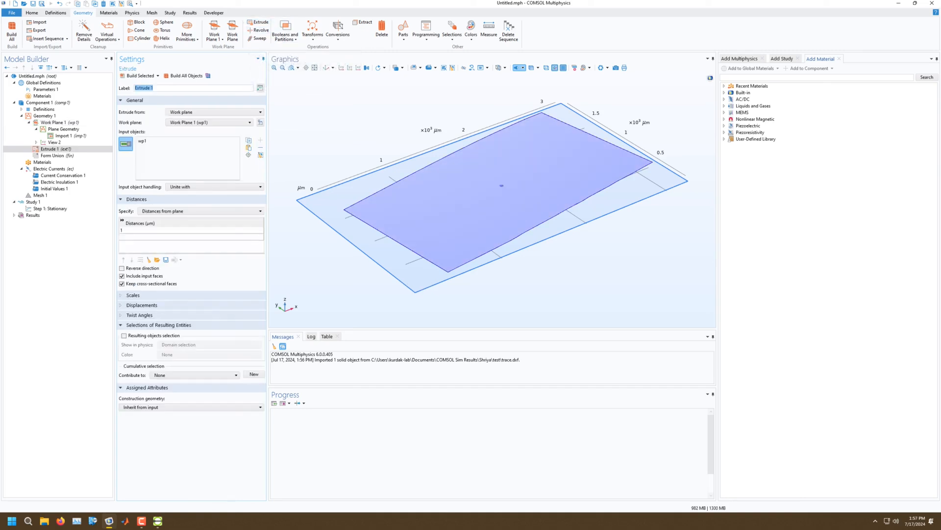
mouse_move(496, 230)
left_mouse_down()
mouse_move(466, 169)
mouse_move(457, 196)
left_mouse_up()
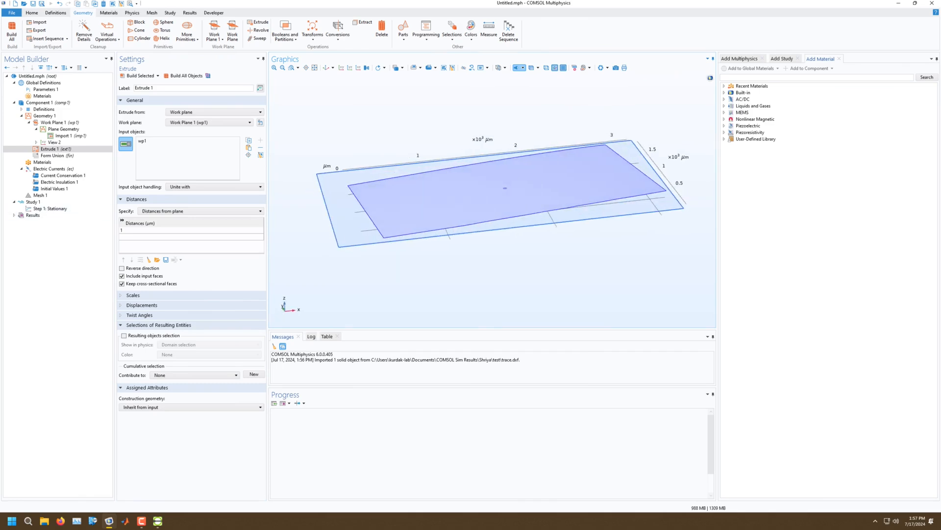
left_click(191, 230)
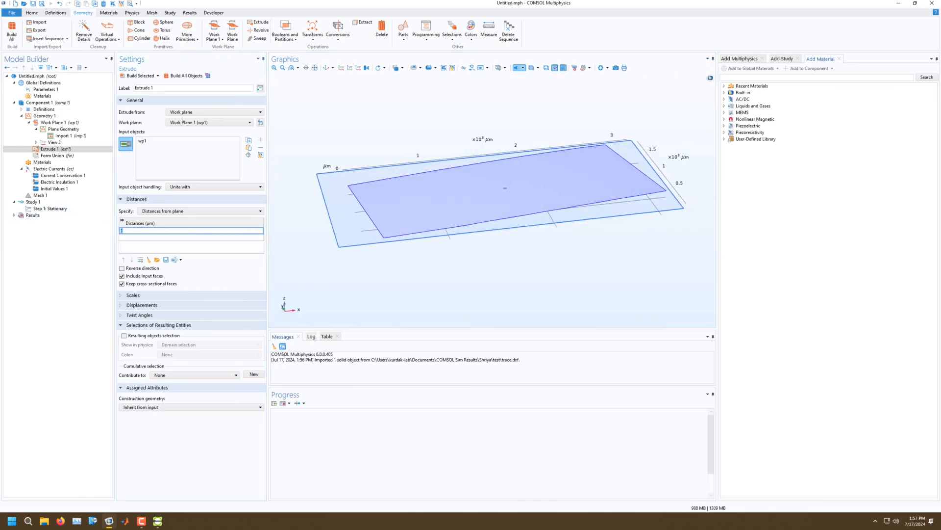
type("500")
left_click(185, 75)
left_click_drag(490, 181, 554, 182)
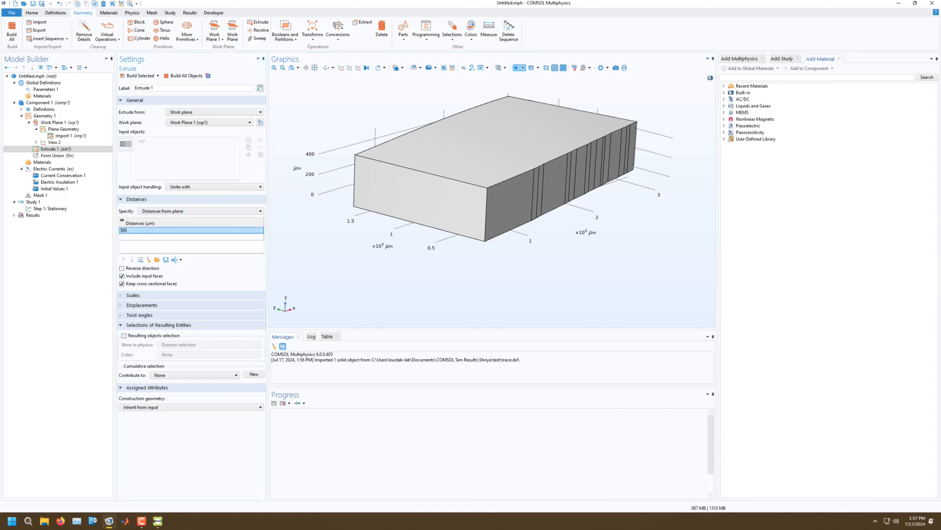
left_click(122, 269)
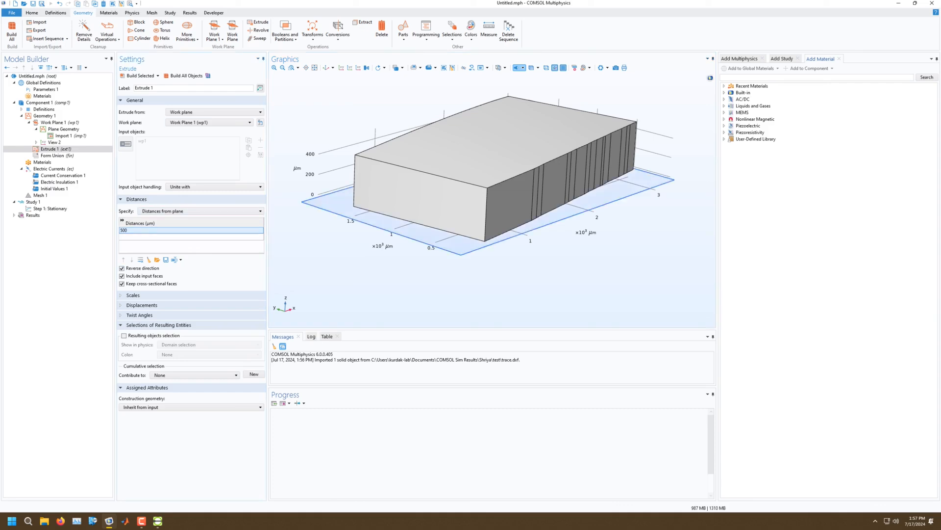
left_click(183, 75)
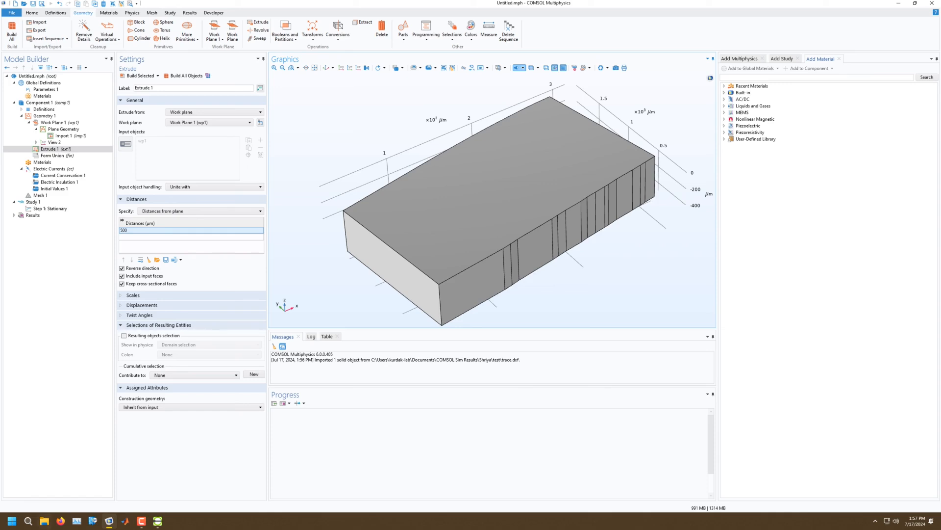
Step: In File Explorer, look through the Bi88Sb12-B1-i Results folder and view its grapher script in MATLAB, closing MATLAB when done
left_click(44, 521)
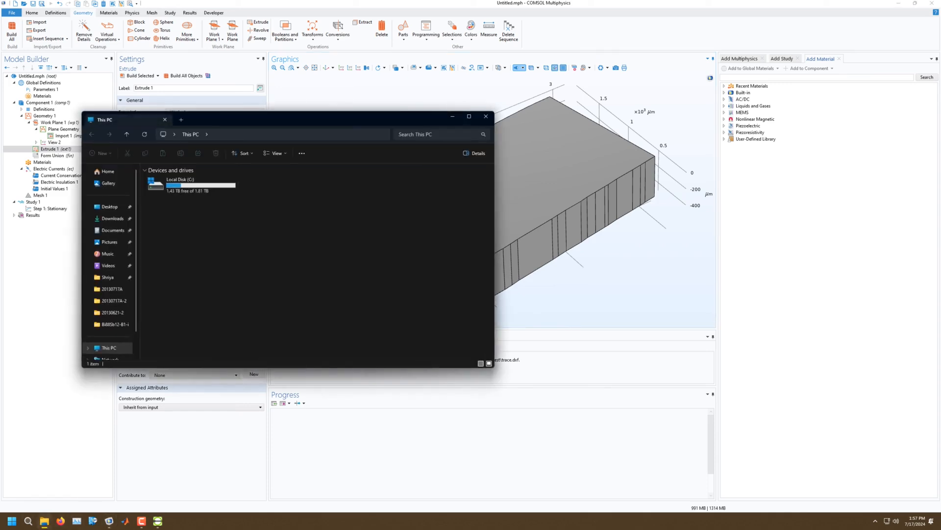
left_click(107, 277)
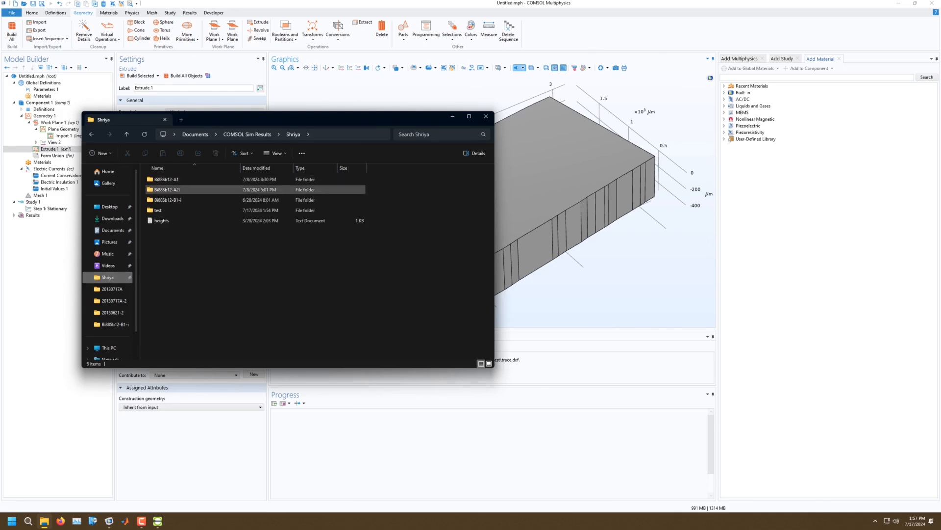
double_click(167, 200)
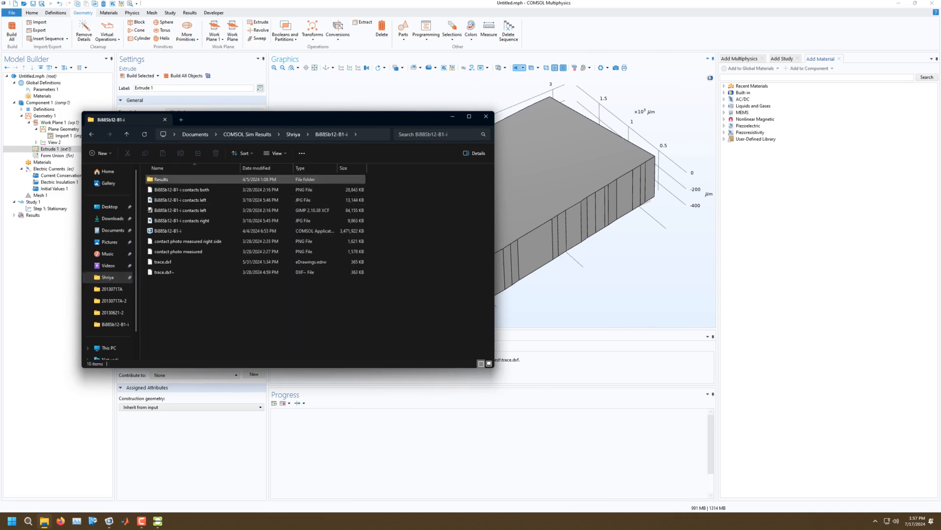
double_click(164, 180)
key("alt+Left")
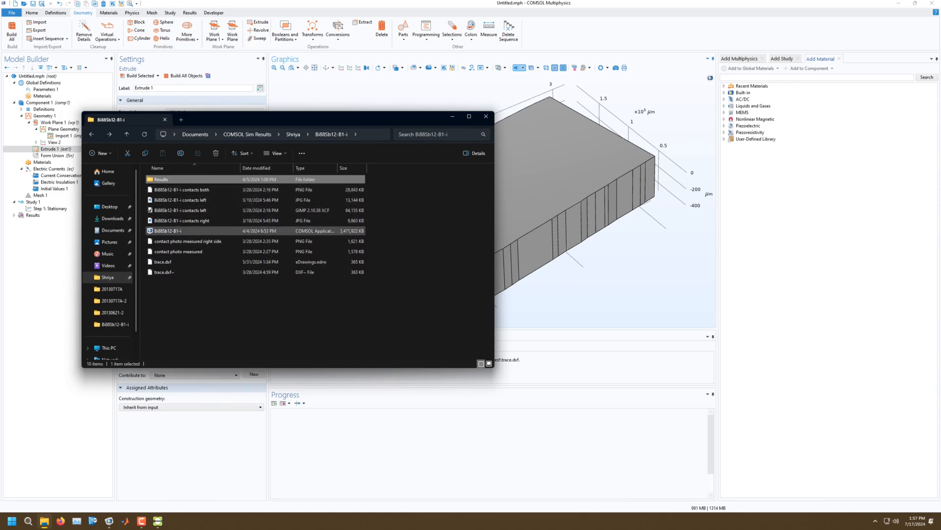
double_click(167, 180)
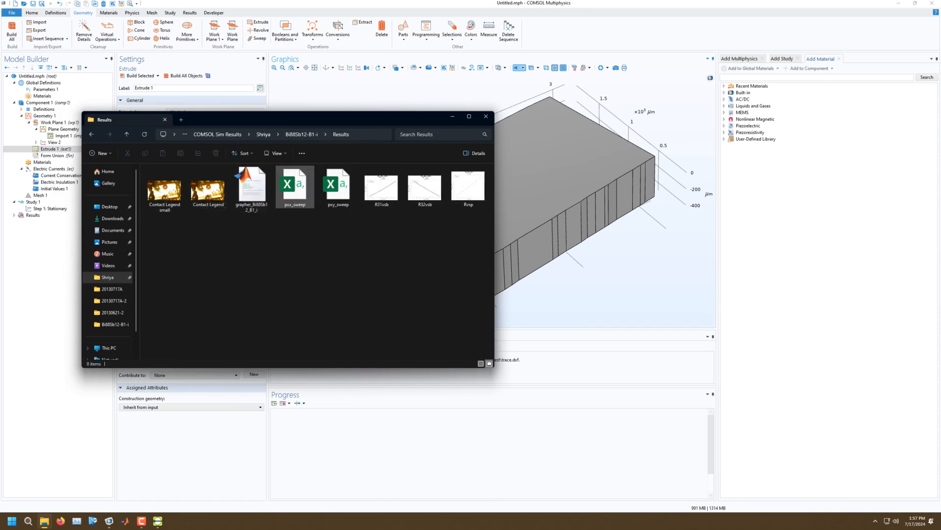
left_click(251, 188)
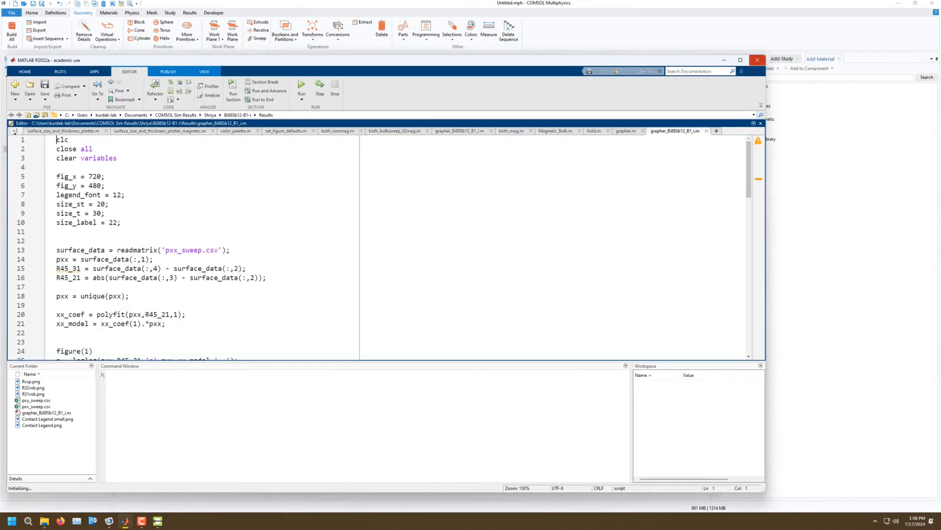
left_click(757, 60)
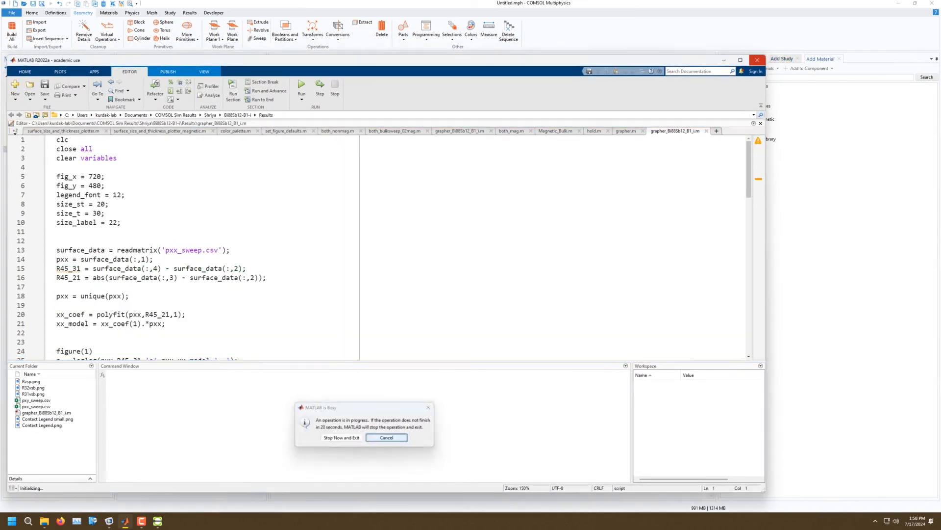
Step: Switch back to COMSOL, set the sample extrusion distance to 220 µm, and rebuild all objects
left_click(109, 521)
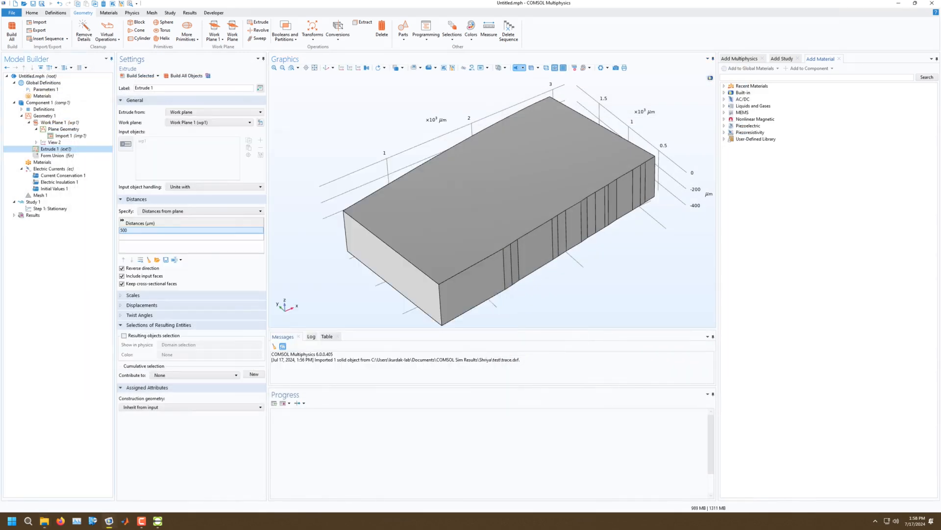
left_click(186, 230)
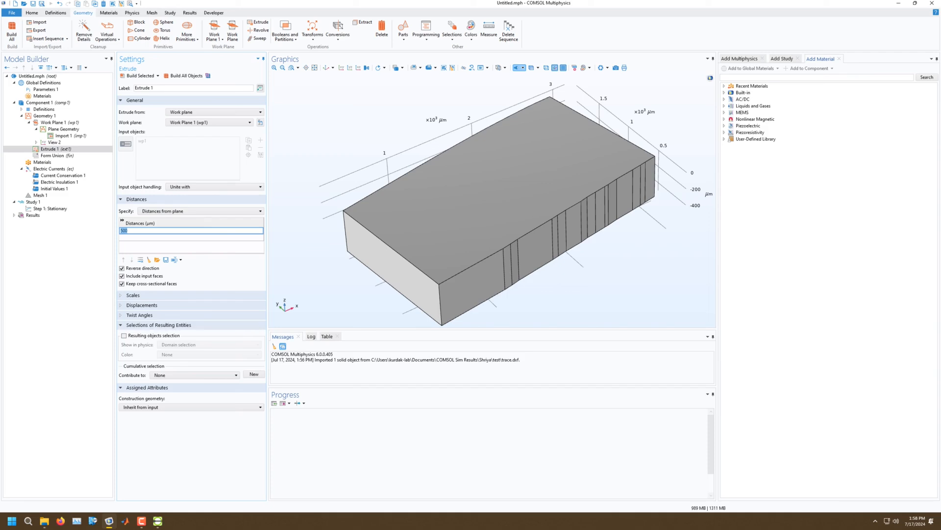
type("220")
left_click(183, 75)
left_click_drag(442, 211, 424, 196)
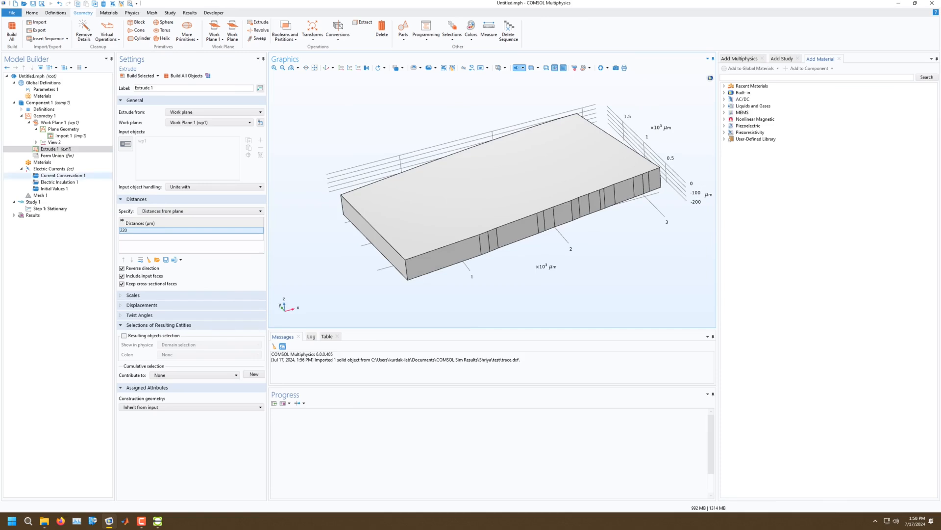
Step: Group Work Plane 1 and Extrude 1 in the geometry sequence and label the group "sample"
left_click(29, 123)
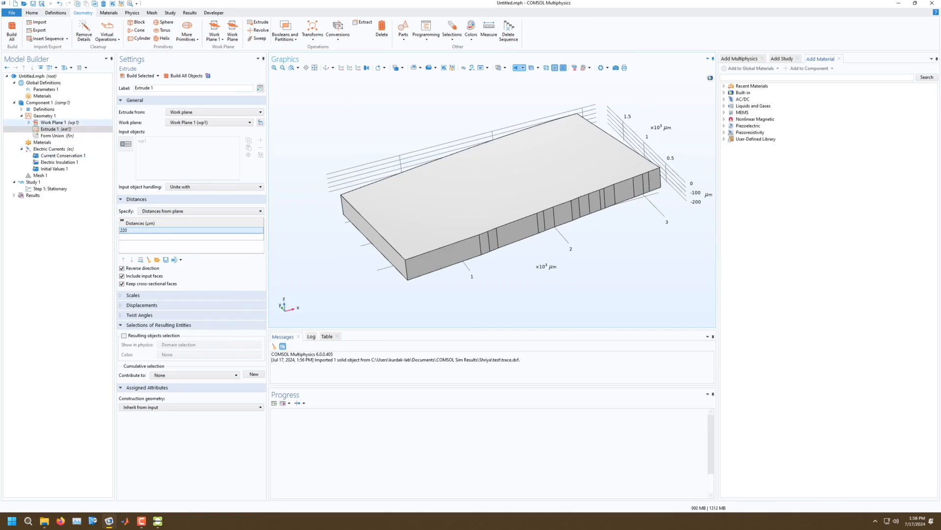
left_click(66, 123)
right_click(66, 123)
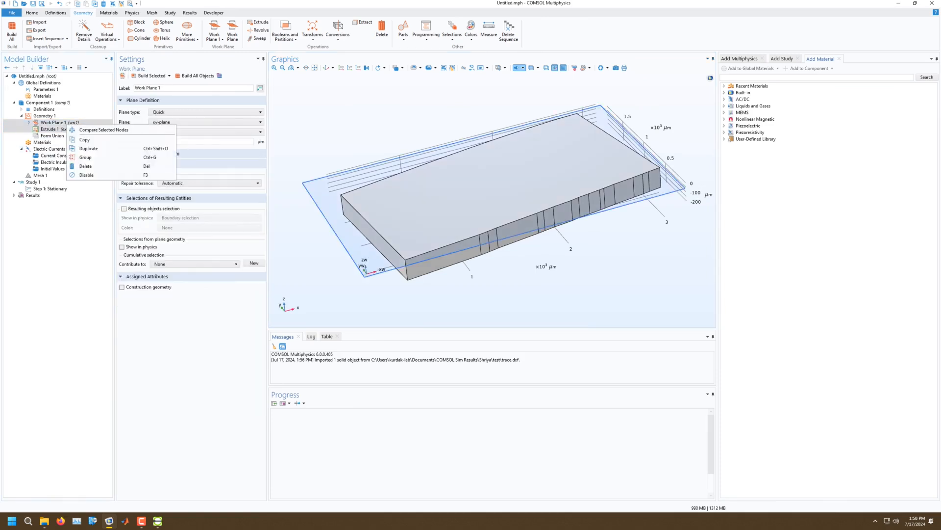
left_click(85, 157)
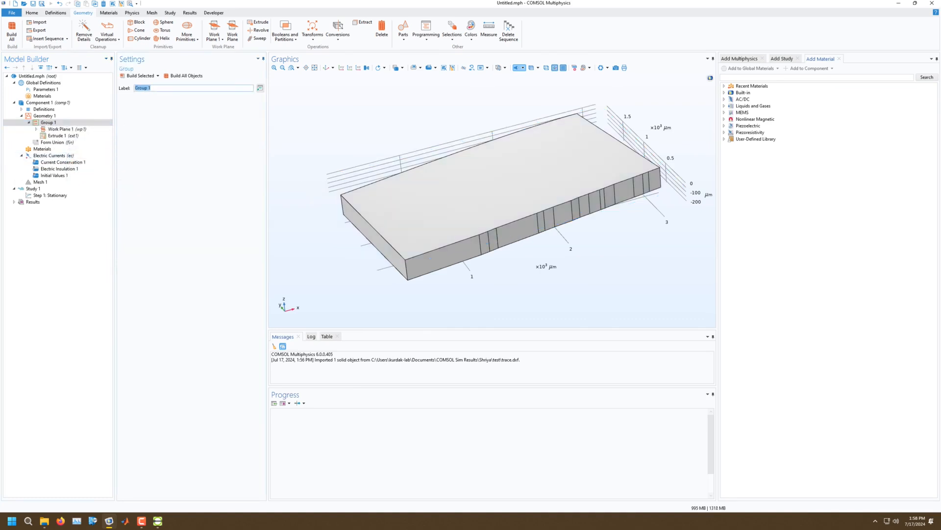
type("sample")
key("Return")
left_click(29, 123)
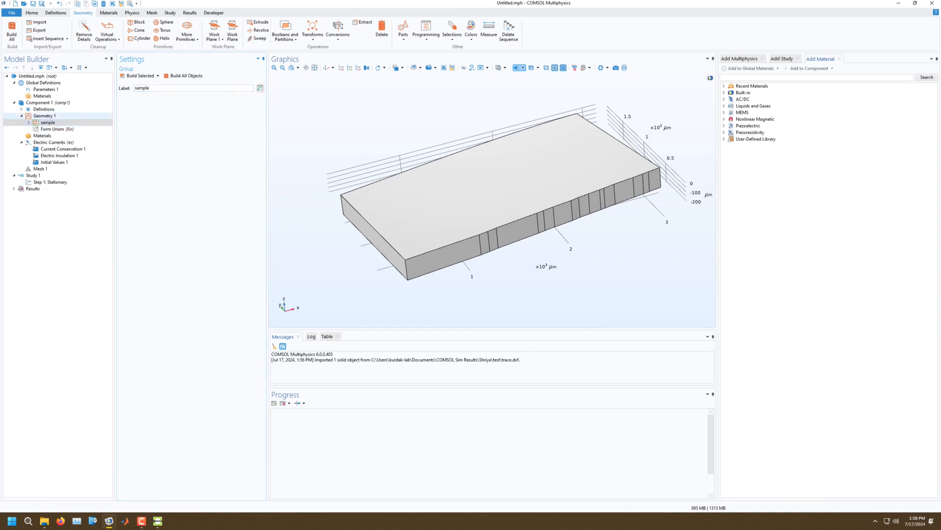
left_click(49, 116)
right_click(54, 116)
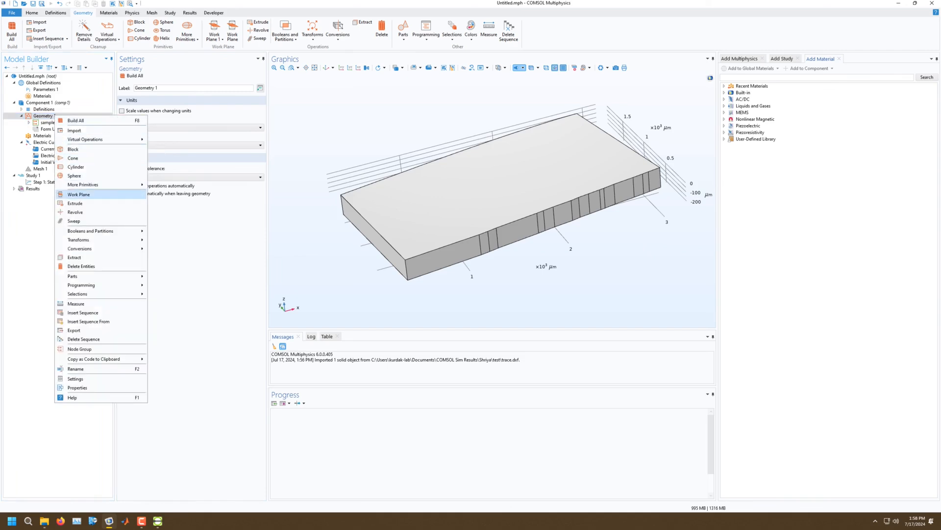
left_click(78, 194)
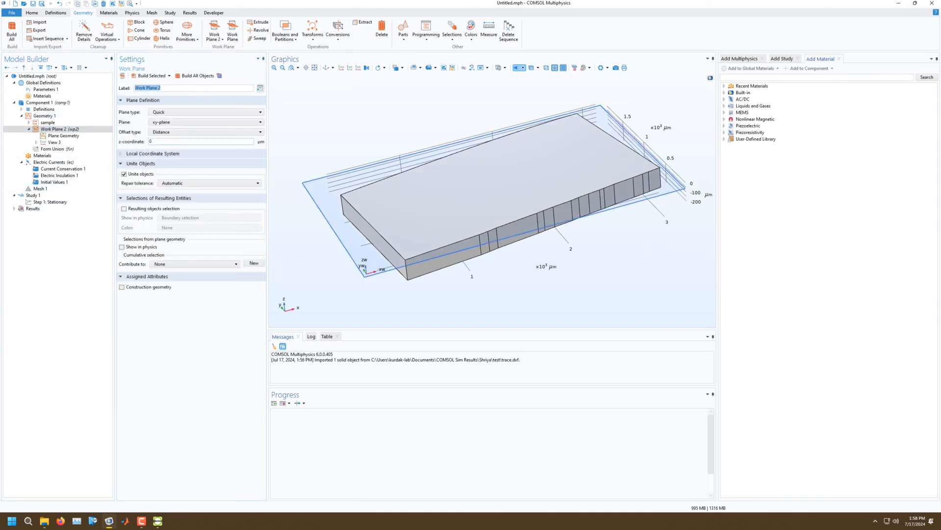
left_click(63, 136)
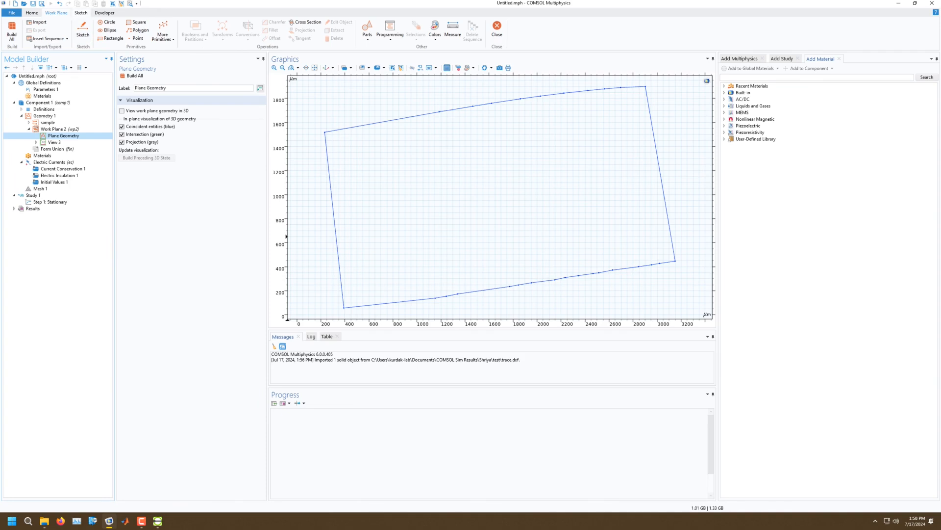
left_click(56, 13)
left_click(54, 129)
right_click(62, 129)
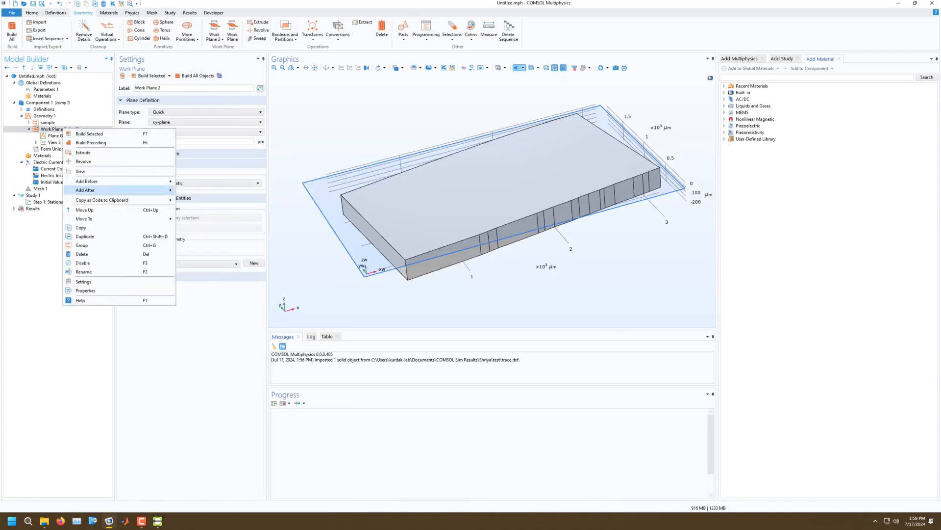
left_click(82, 254)
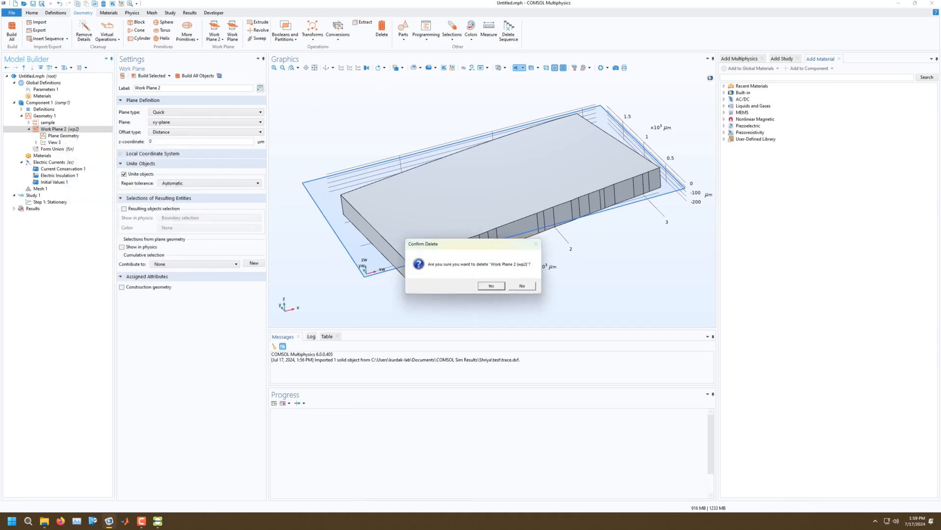
key("Return")
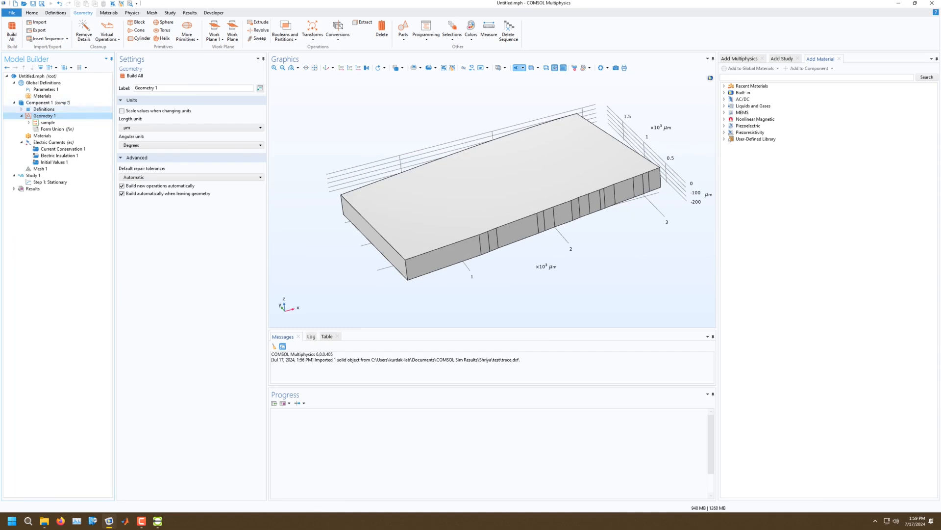
Step: Add a new work plane on the xy-plane to Geometry 1 after the sample group
right_click(45, 116)
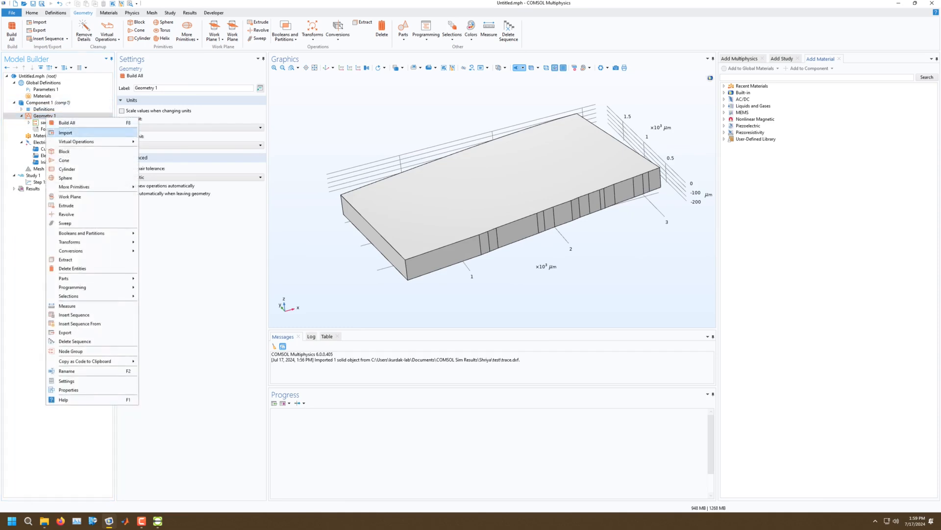
left_click(69, 197)
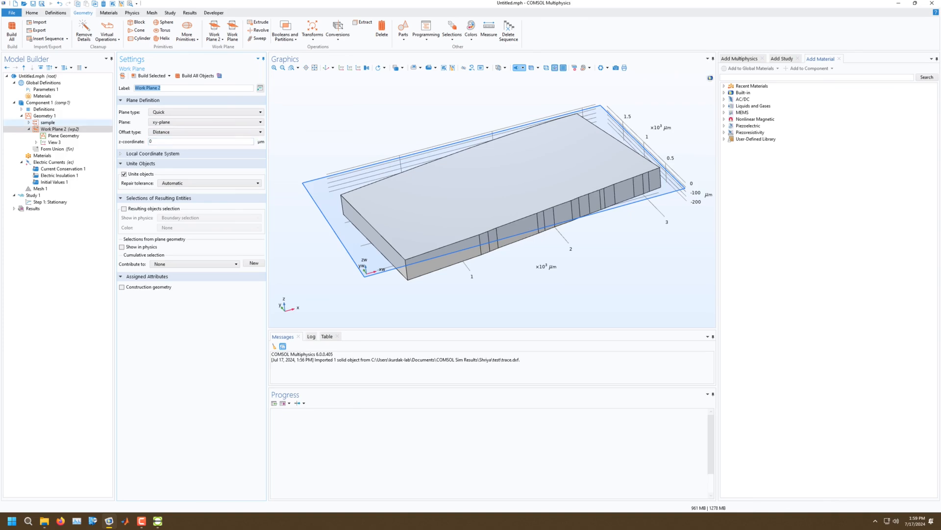
Step: Add an import to Work Plane 2's plane geometry and choose trace.dxf from the test folder as its source
left_click(64, 136)
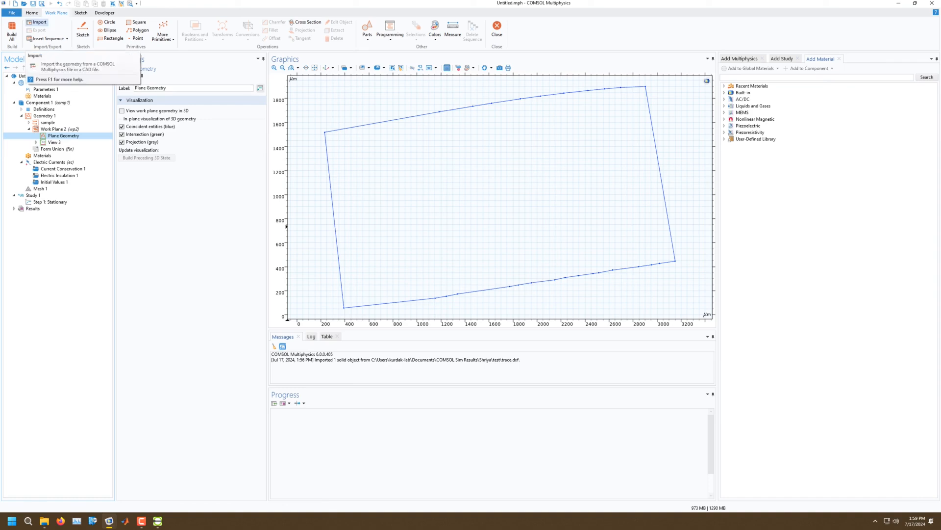
left_click(39, 22)
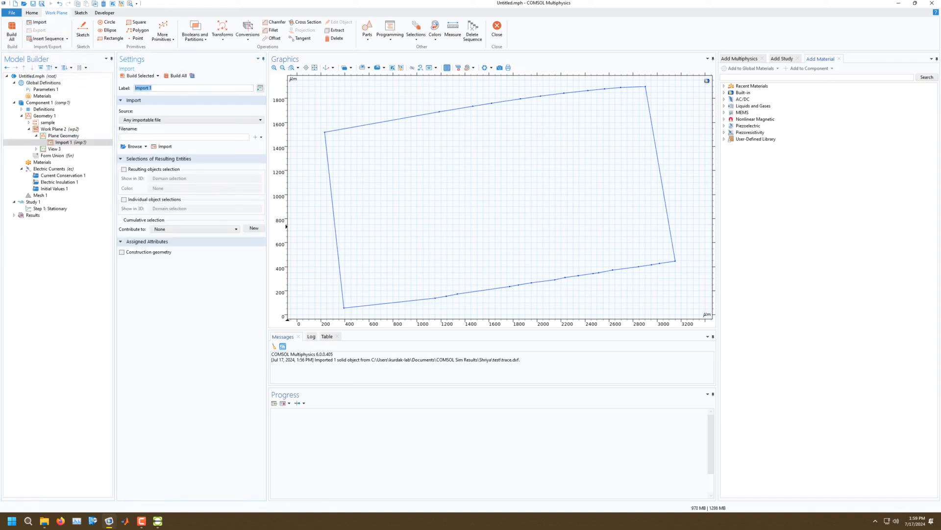
left_click(133, 146)
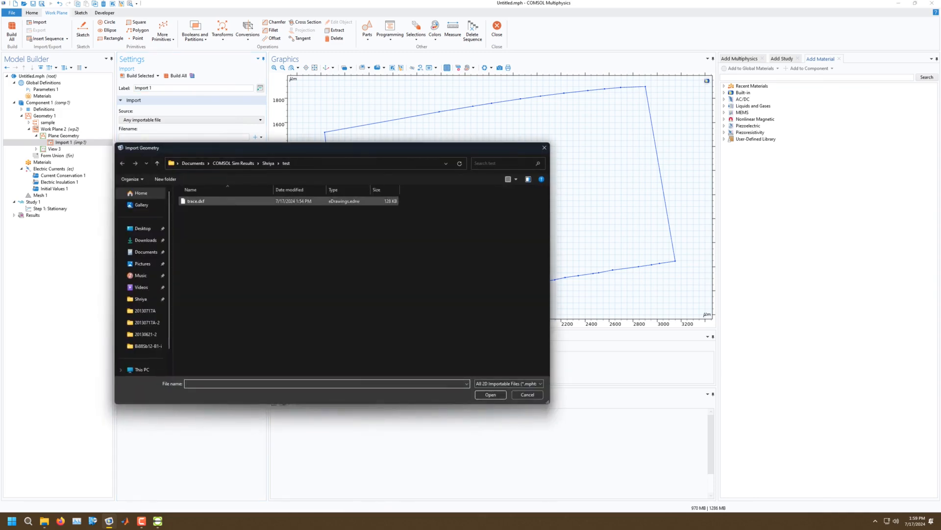
left_click(218, 201)
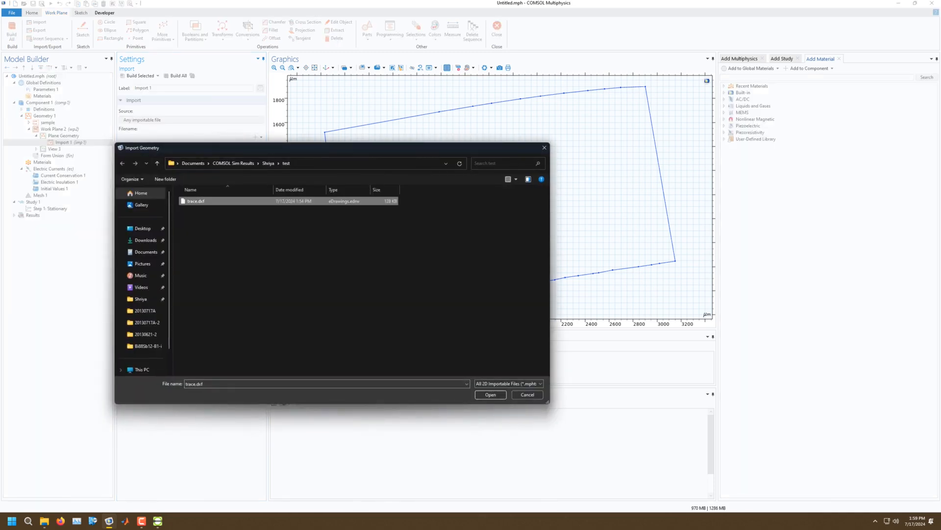
left_click(491, 394)
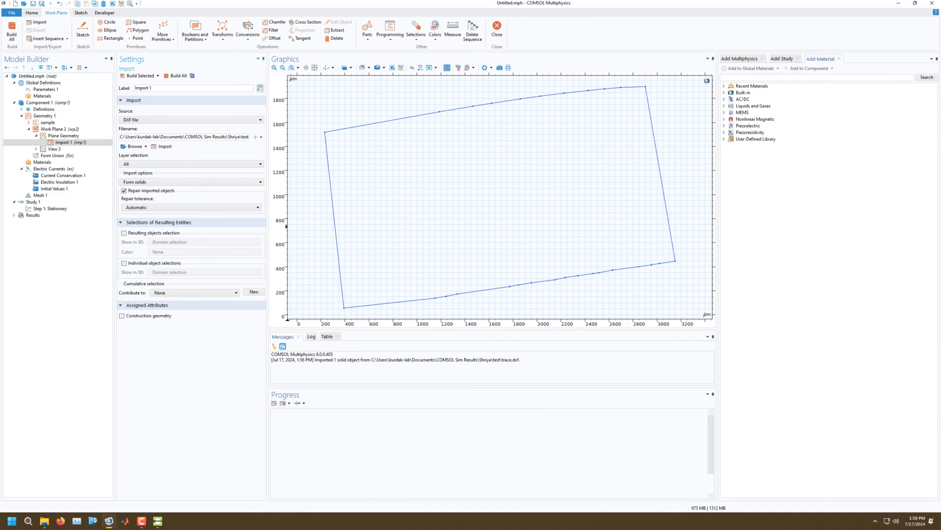
Step: Restrict the DXF import to the selected layer "contacts" and build the plane geometry
left_click(191, 164)
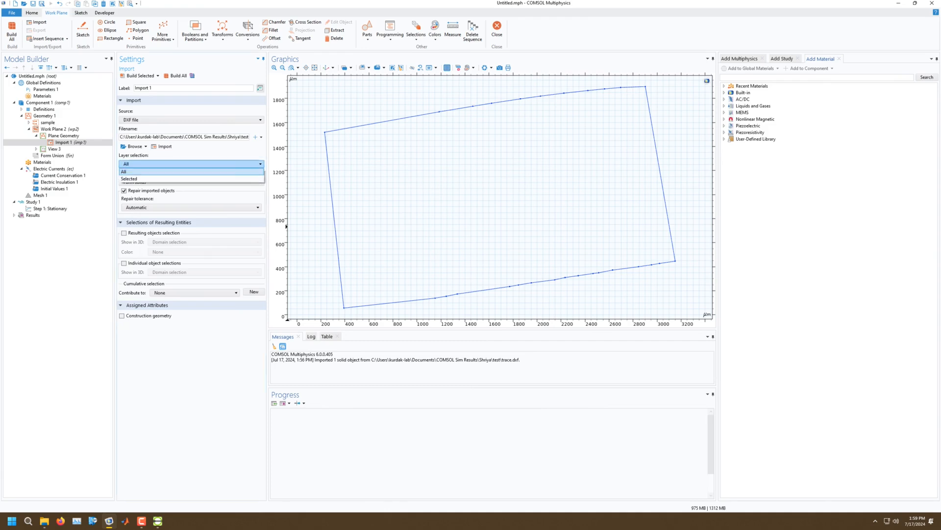
left_click(192, 179)
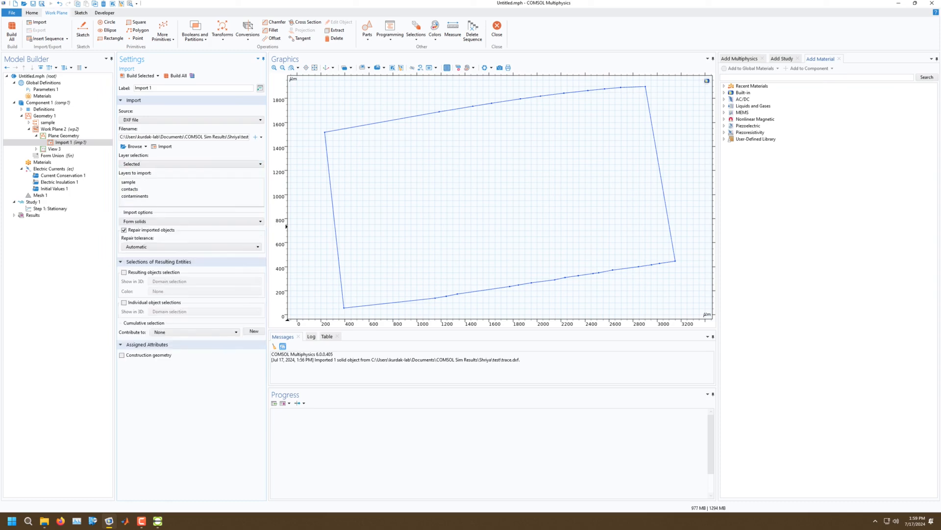
left_click(147, 189)
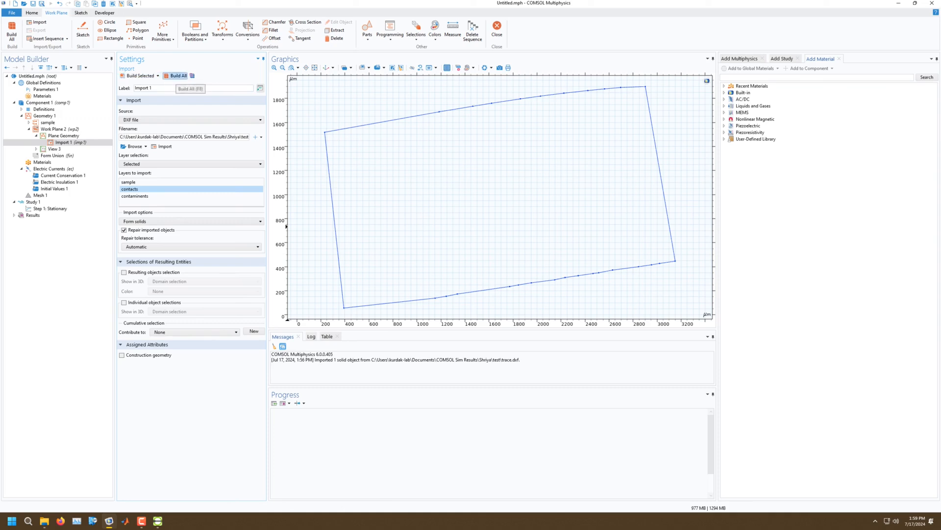
left_click(177, 76)
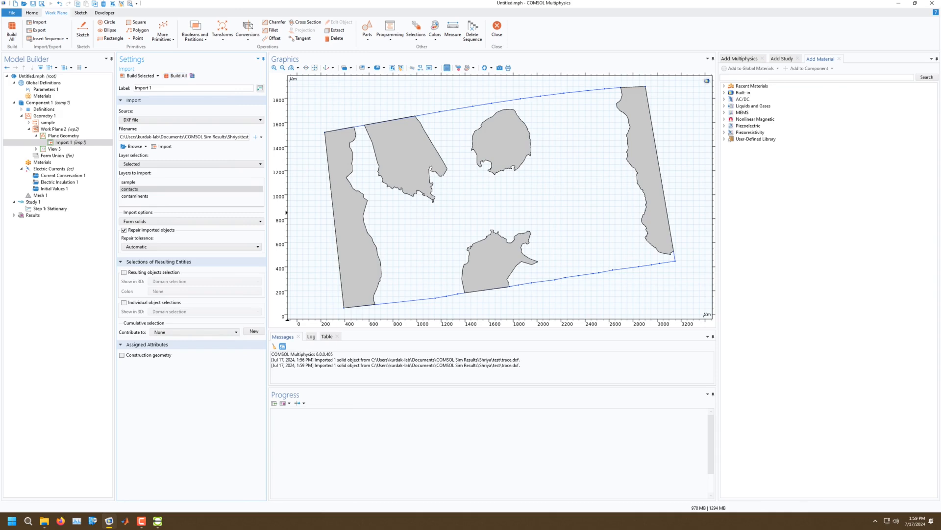
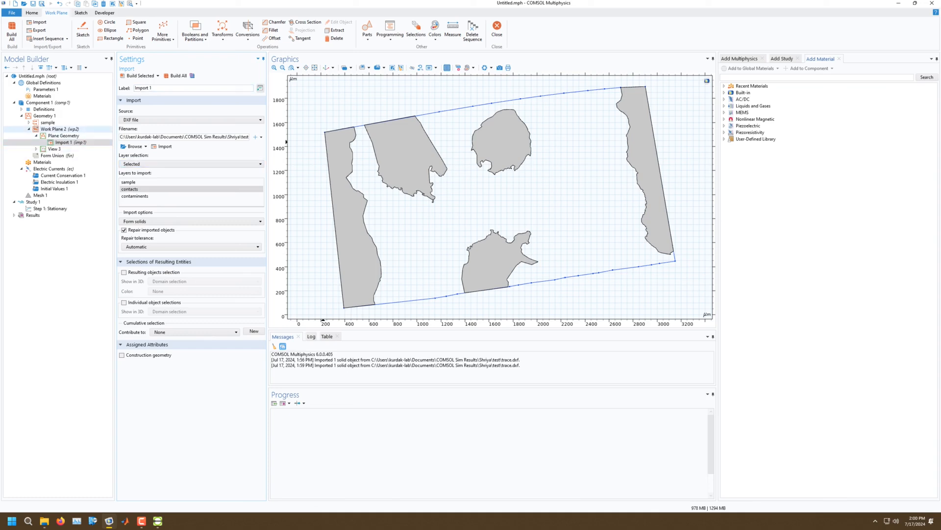
Step: Build all objects with the contact outlines of Work Plane 2, keeping the plane's offset type at Distance
left_click(59, 129)
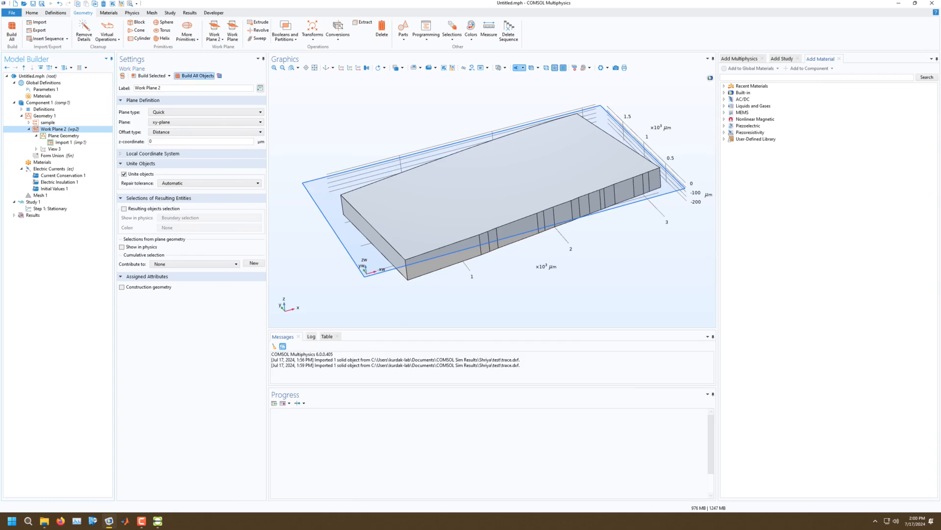
left_click(196, 76)
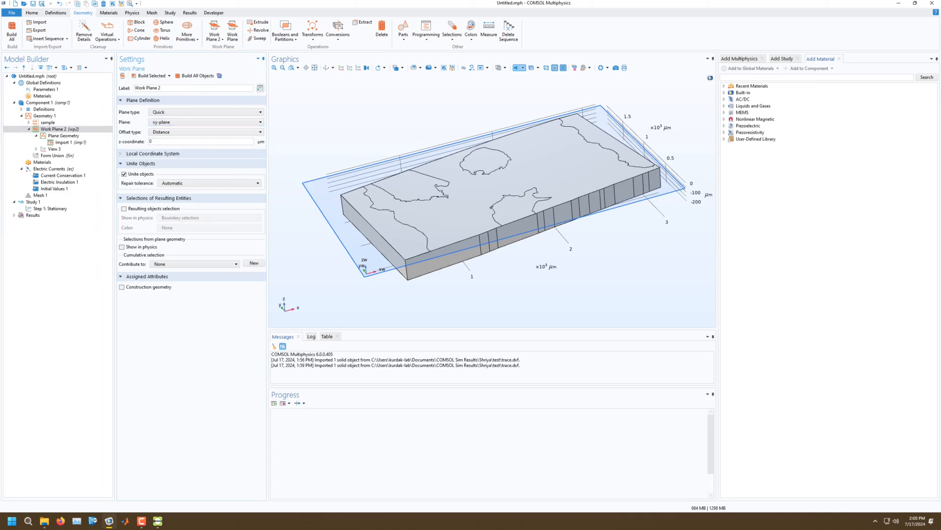
left_click(206, 132)
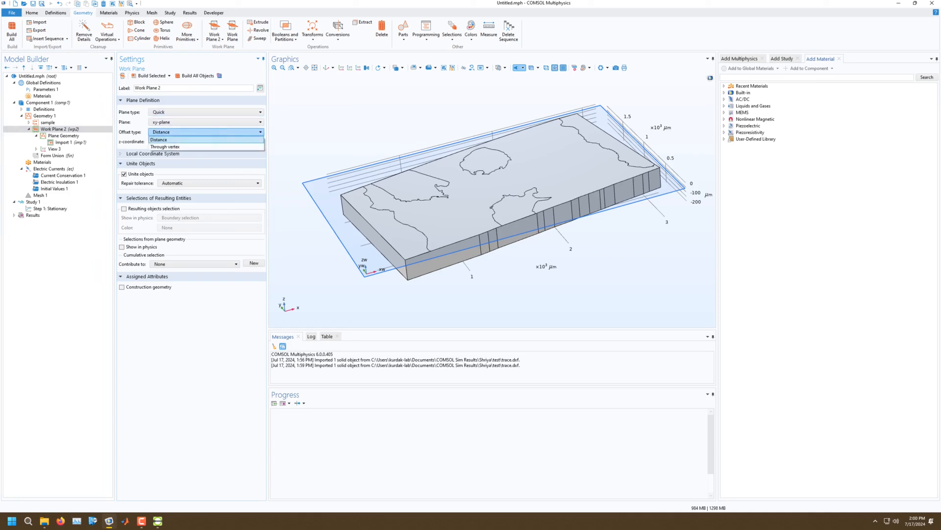
left_click(196, 140)
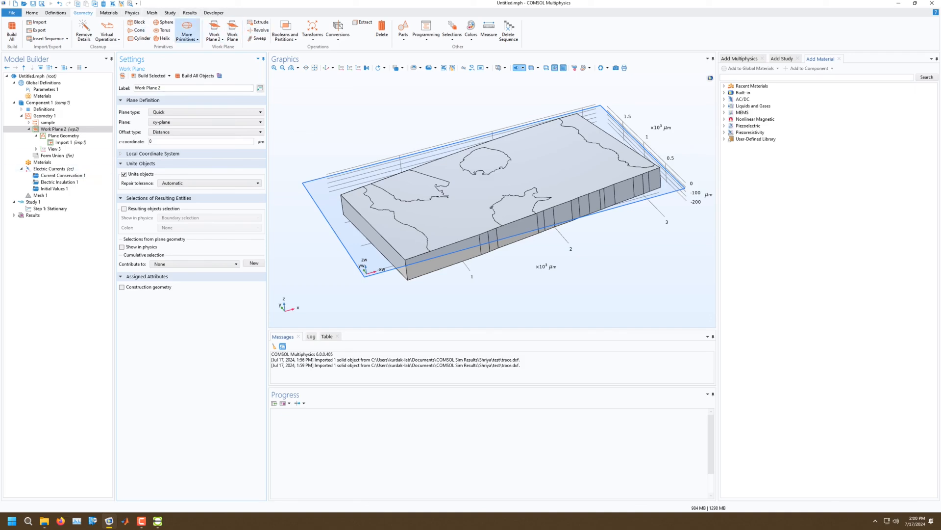
Step: Add an extrusion of Work Plane 2 with a distance of 100 µm
left_click(258, 22)
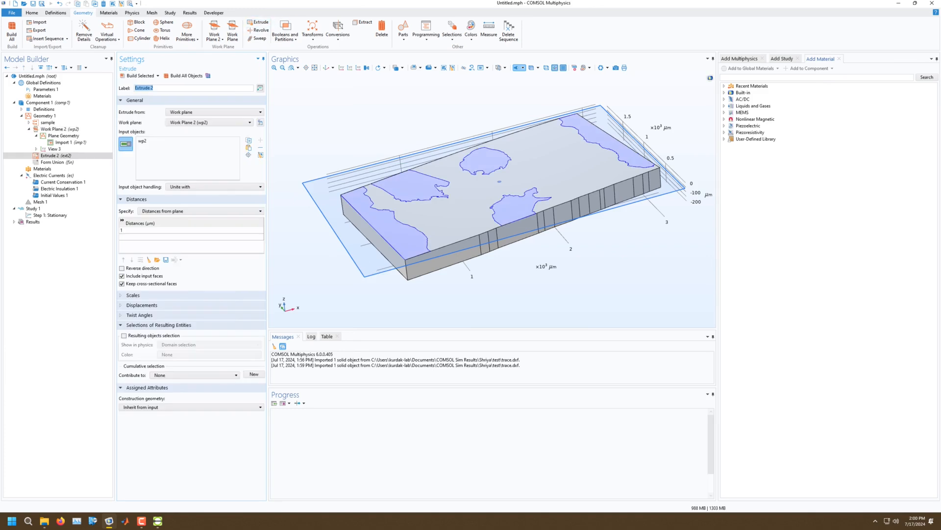
left_click(162, 230)
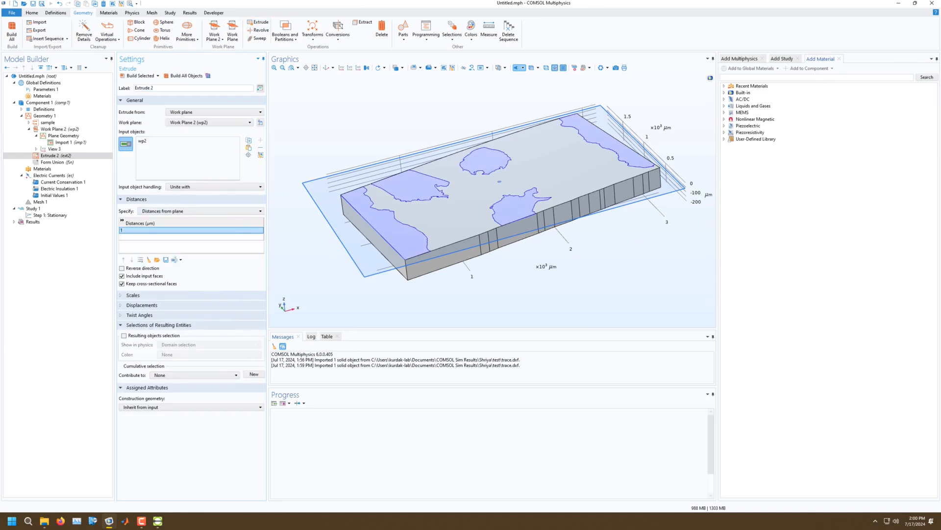
left_click(162, 230)
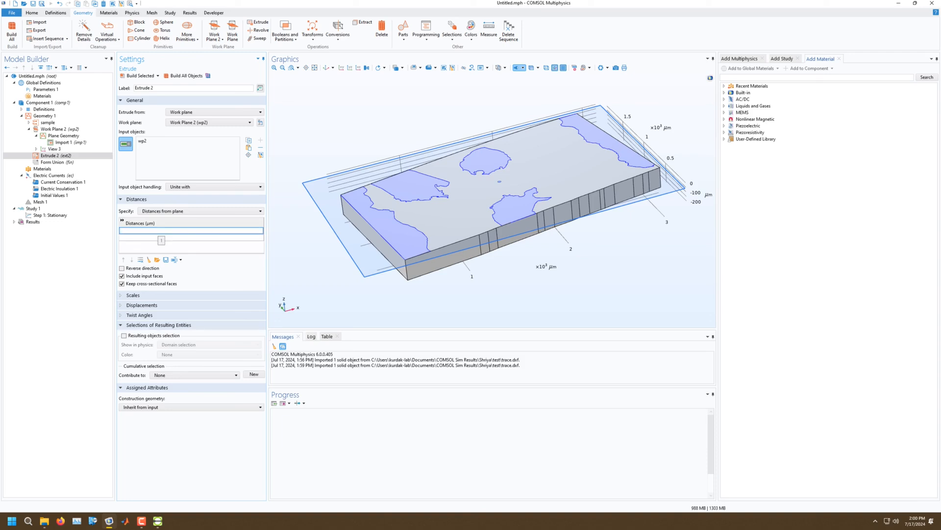
type("100")
key("Return")
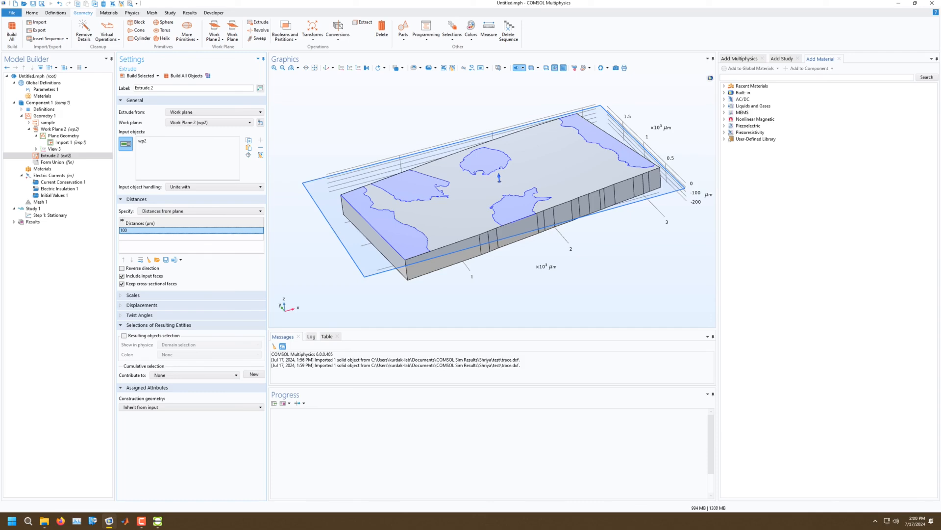
Step: Set the contact extrusion distance to 200 µm and build all objects
left_click(192, 230)
type("200")
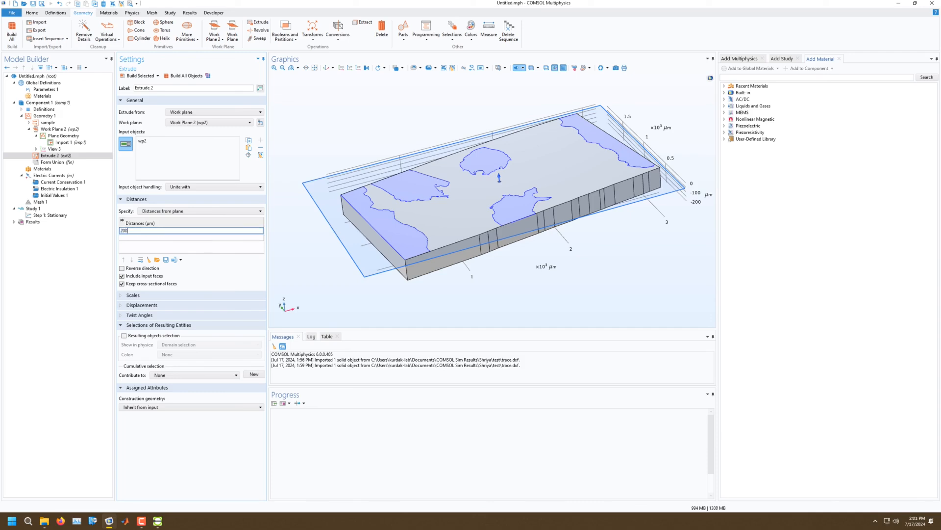
key("Return")
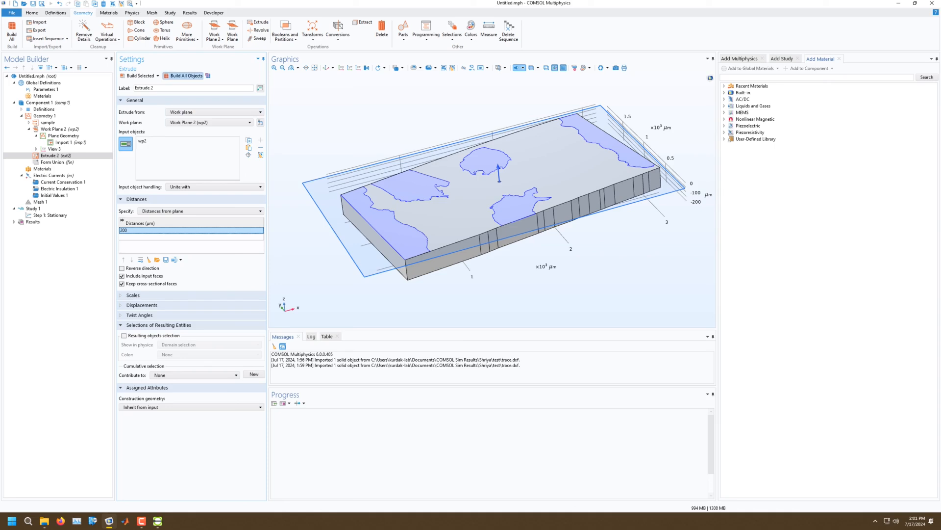
left_click(184, 76)
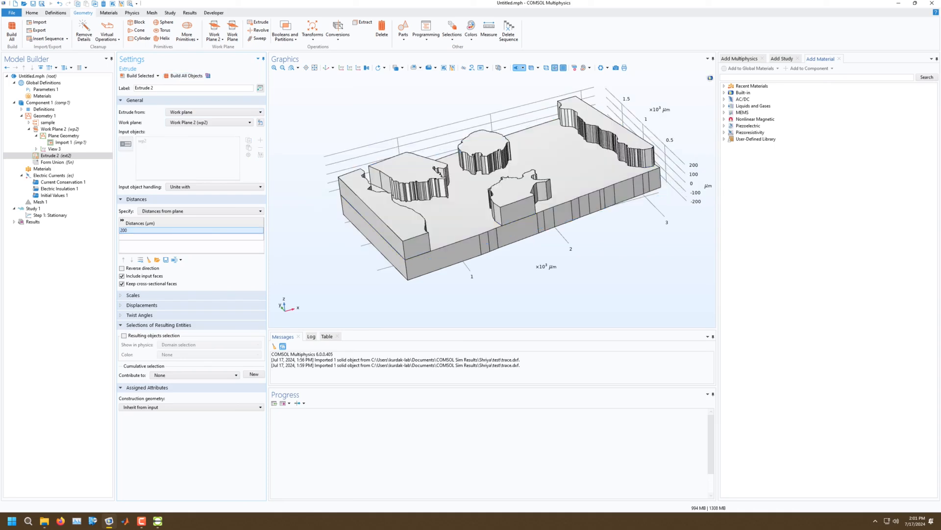
Step: Set the contact extrusion distance to 100 µm and rebuild all objects
left_click(147, 230)
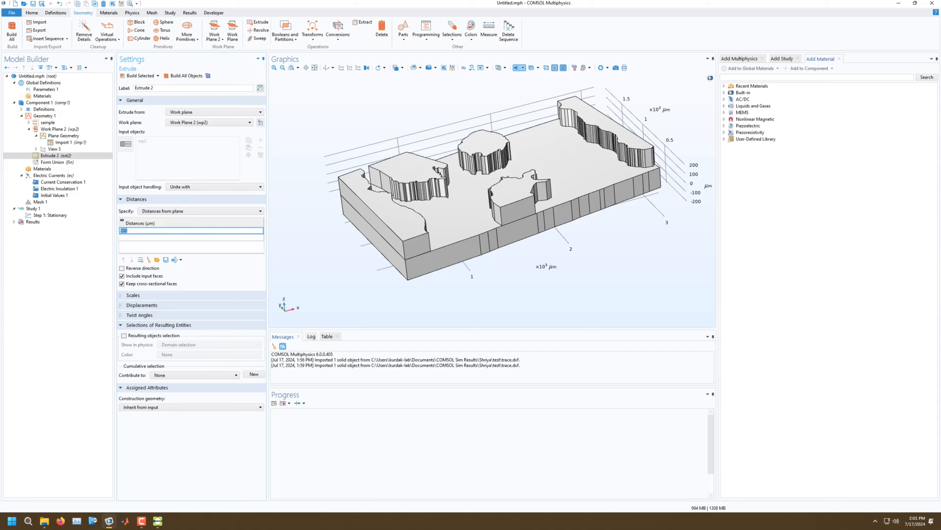
type("100")
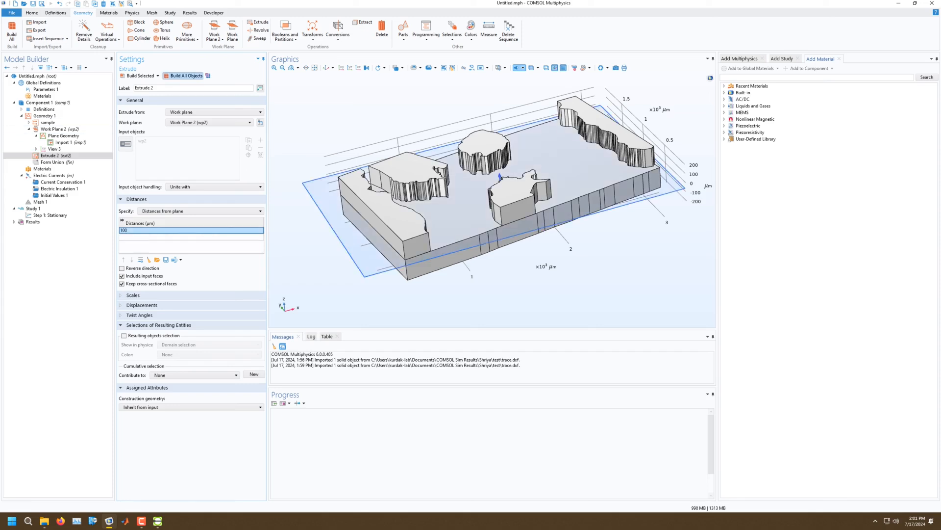
left_click(187, 75)
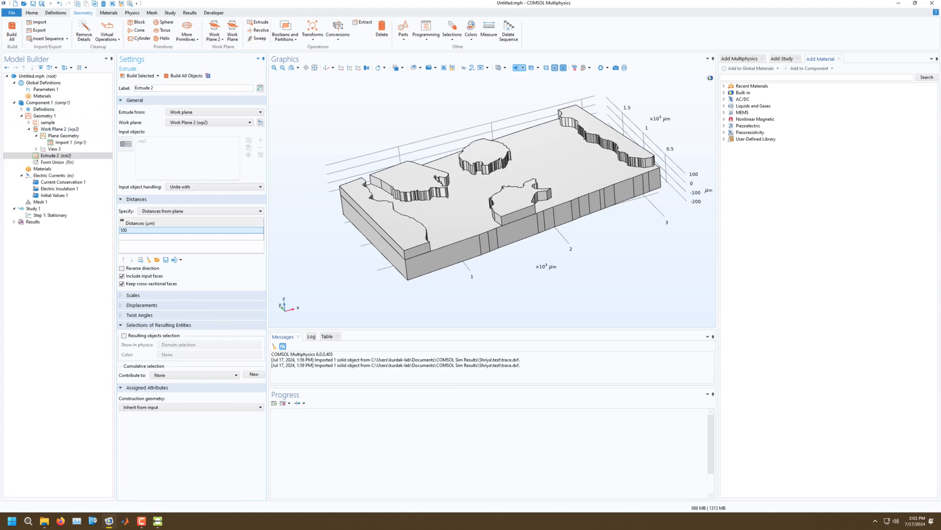
left_click(515, 198)
left_click(466, 211)
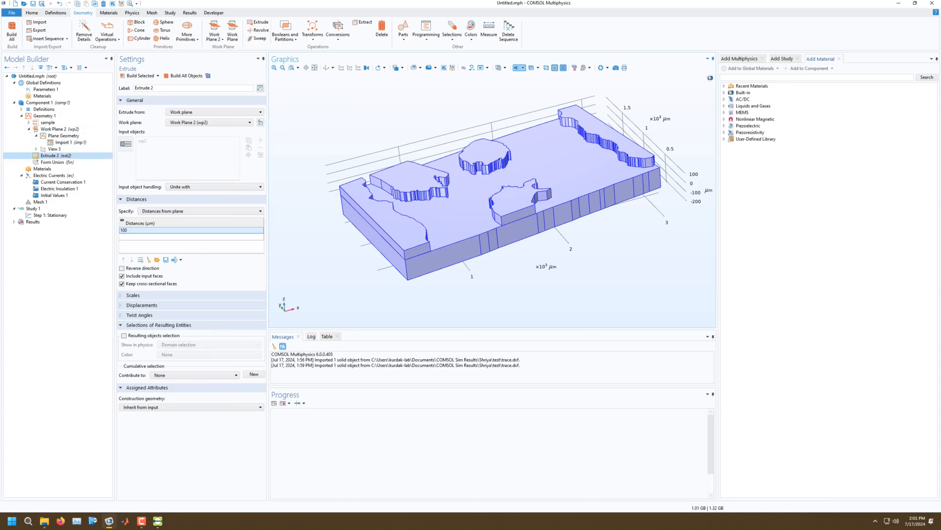
left_click(60, 129)
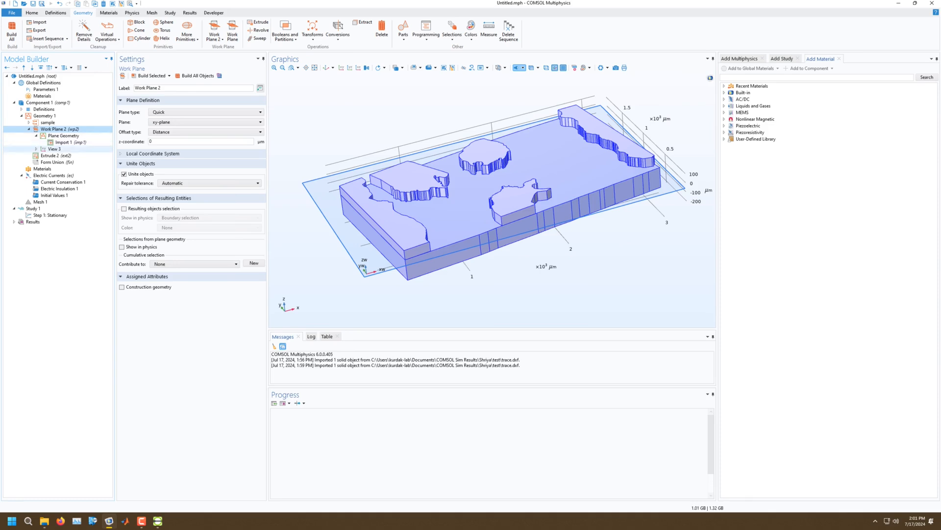
left_click(56, 156, "shift")
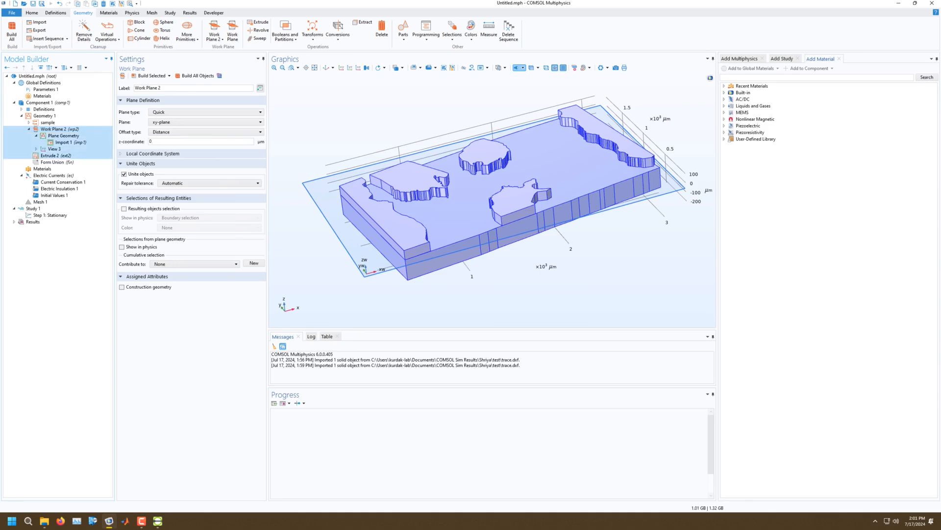
right_click(60, 157)
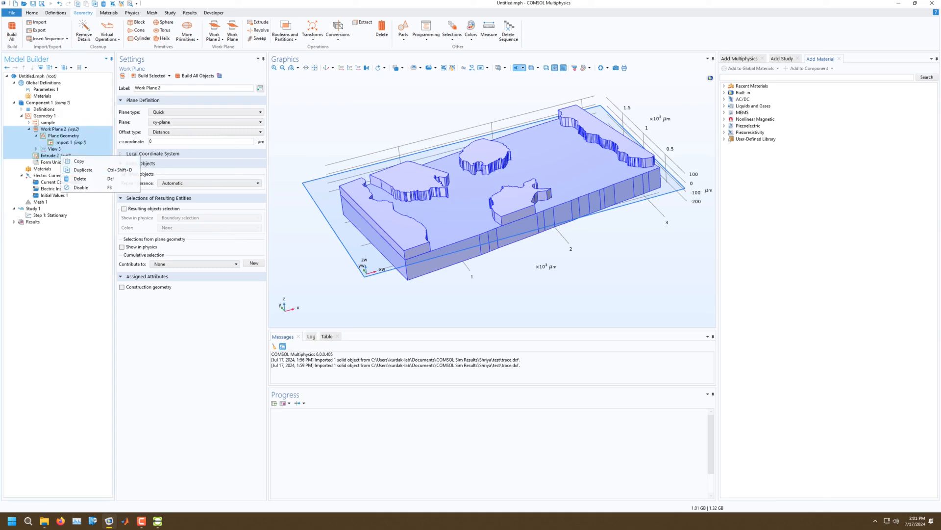
left_click(51, 156)
left_click(36, 136)
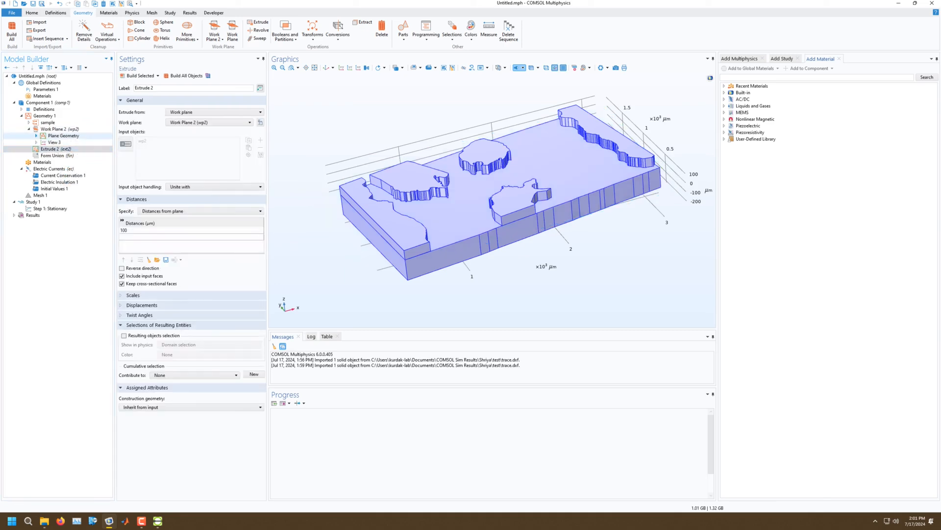
left_click(54, 128)
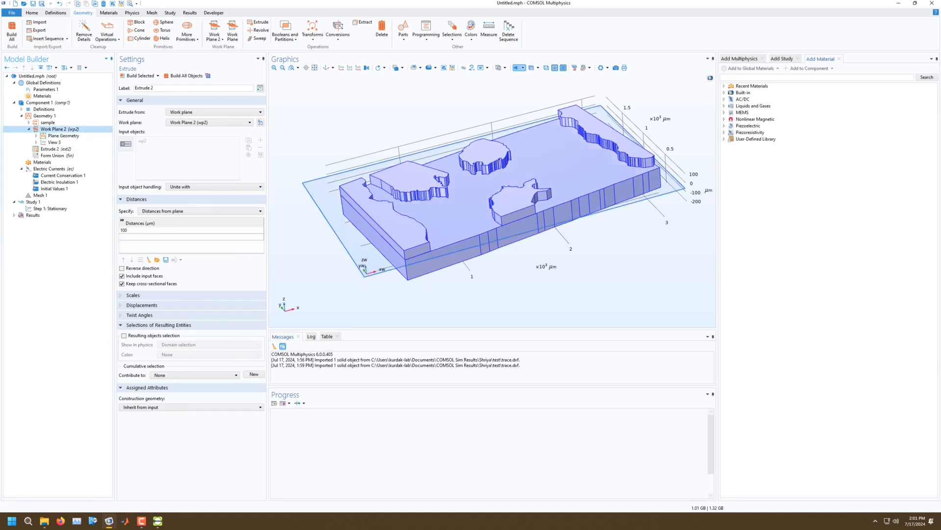
left_click(52, 148, "shift")
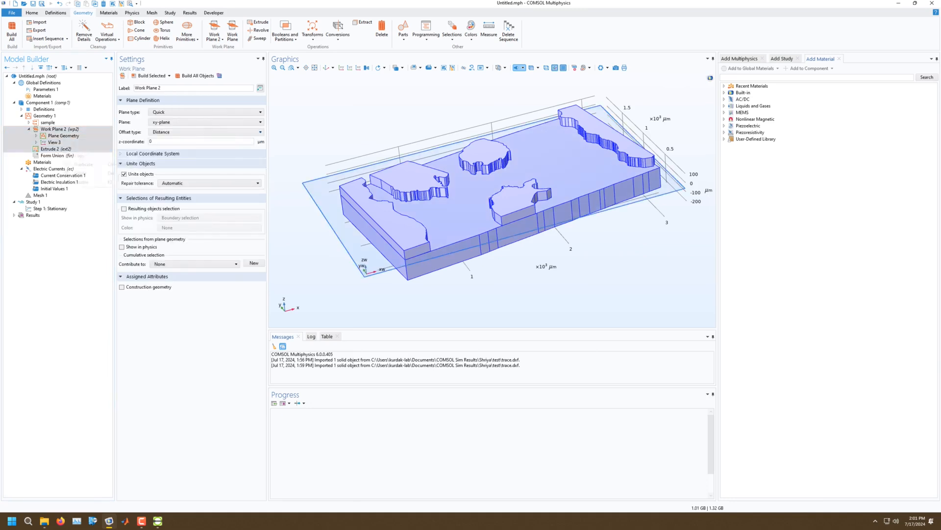
right_click(61, 149)
left_click(63, 136)
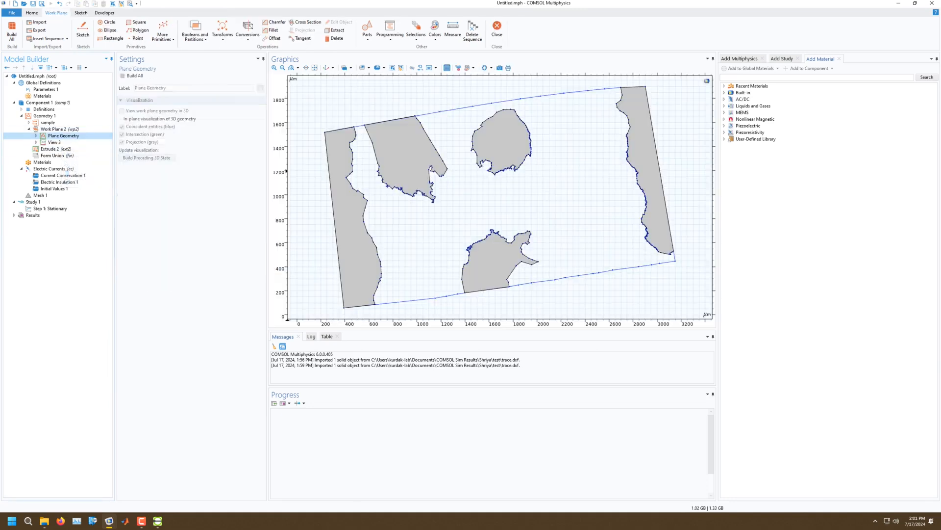
Step: Group Work Plane 2 and Extrude 2 together under Geometry 1
left_click(60, 129)
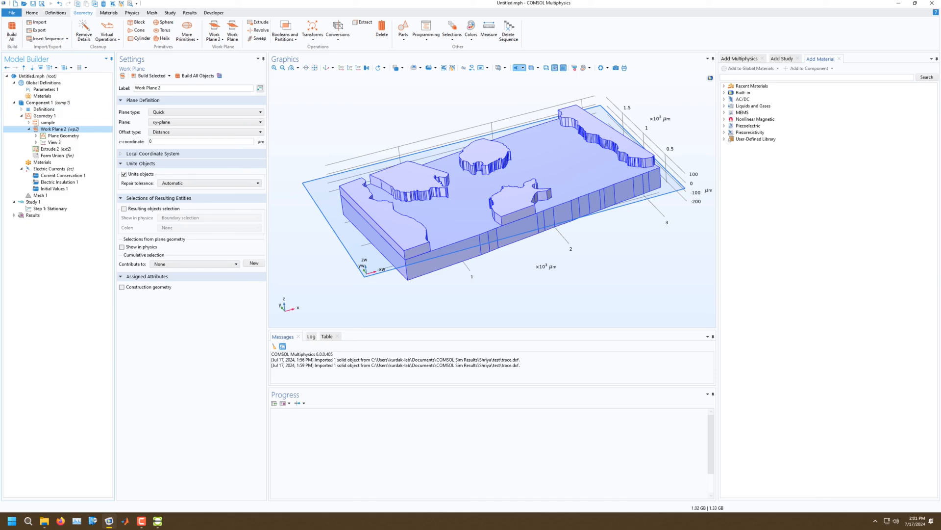
left_click(56, 149)
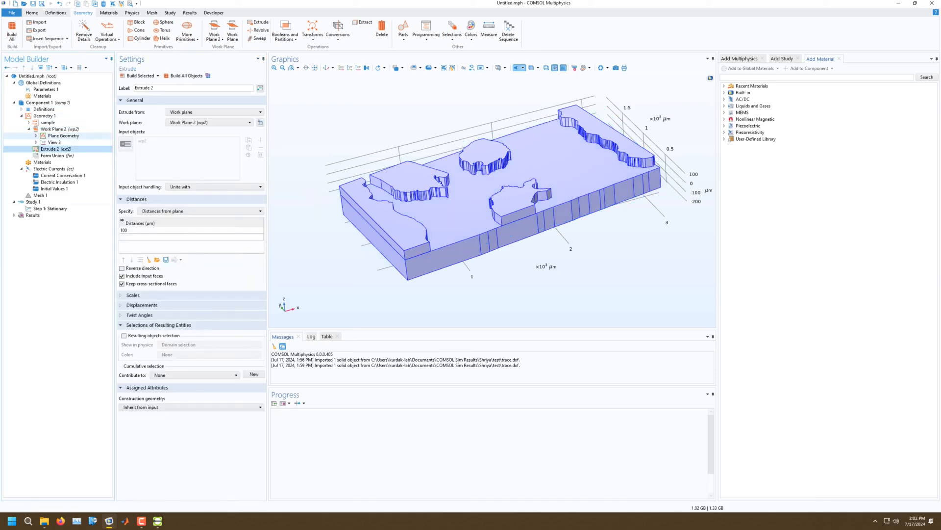
left_click(59, 129, "ctrl")
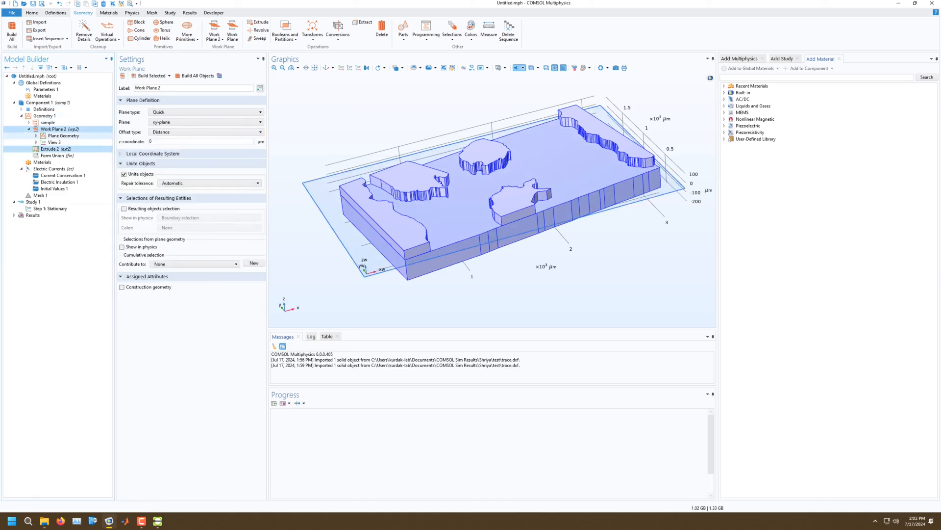
left_click(54, 142)
left_click(59, 129)
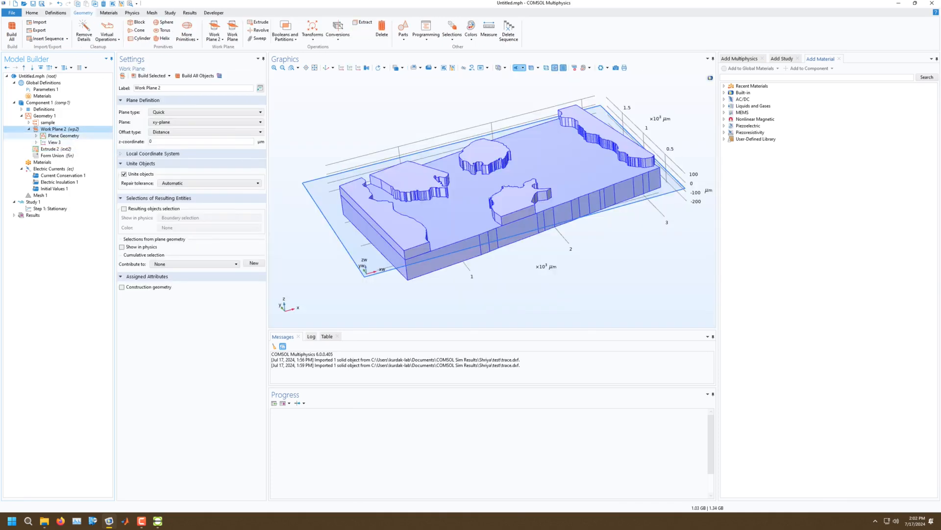
left_click(56, 149, "shift")
left_click(59, 129)
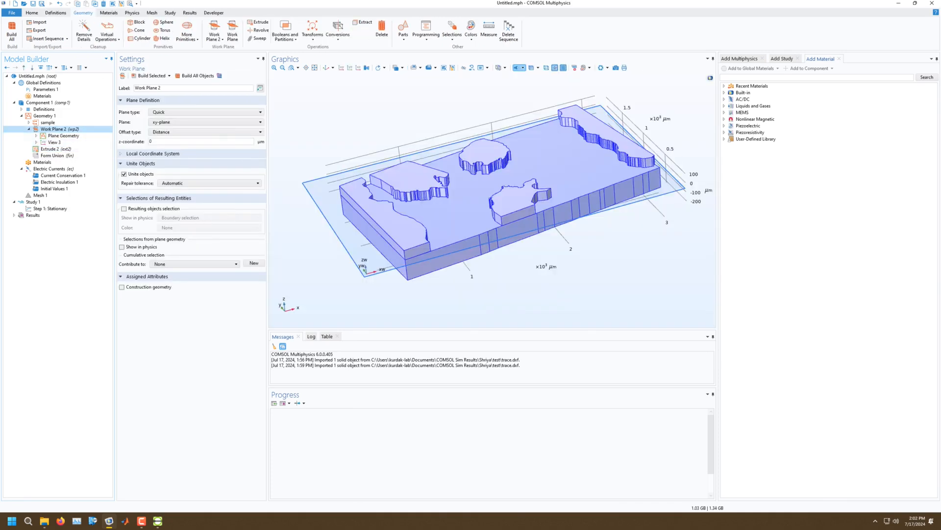
left_click(56, 149, "ctrl")
right_click(62, 149)
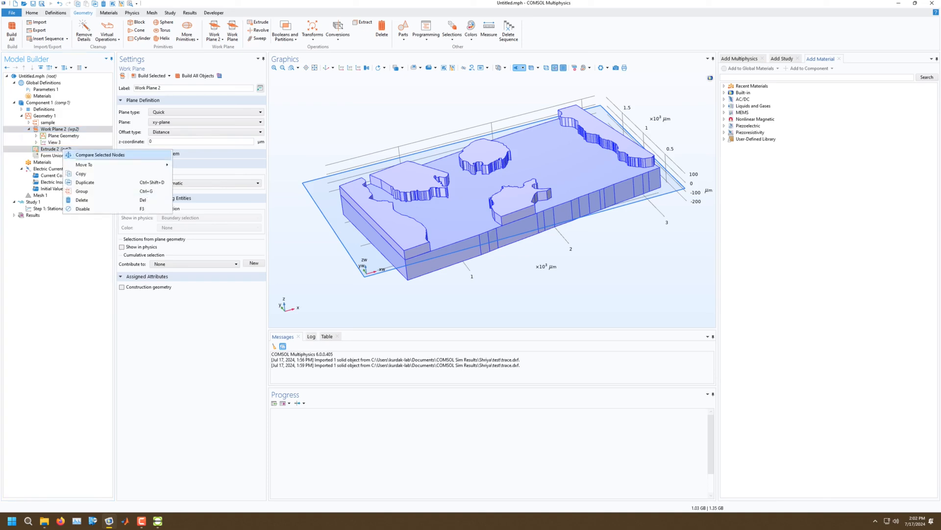
left_click(79, 184)
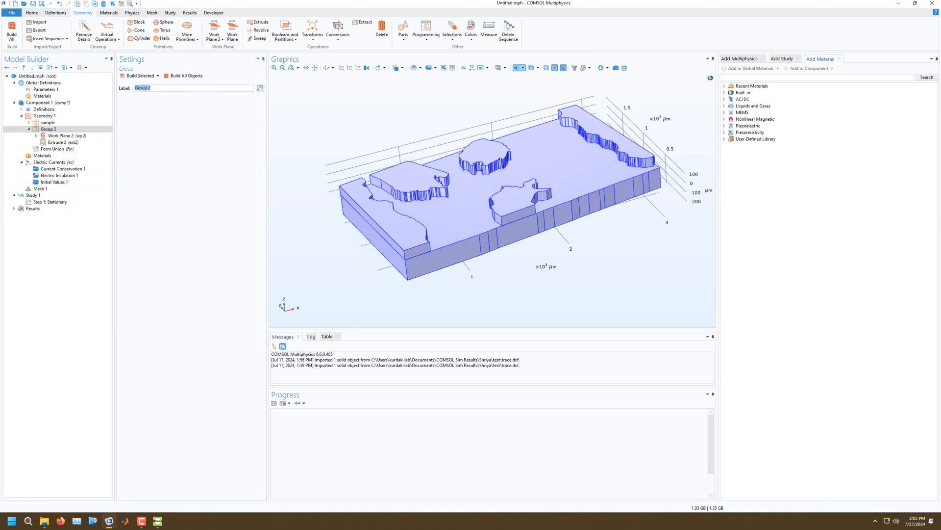
Step: Label the new geometry group contacts and collapse it in the model tree
type("contacts")
key("Return")
left_click(29, 129)
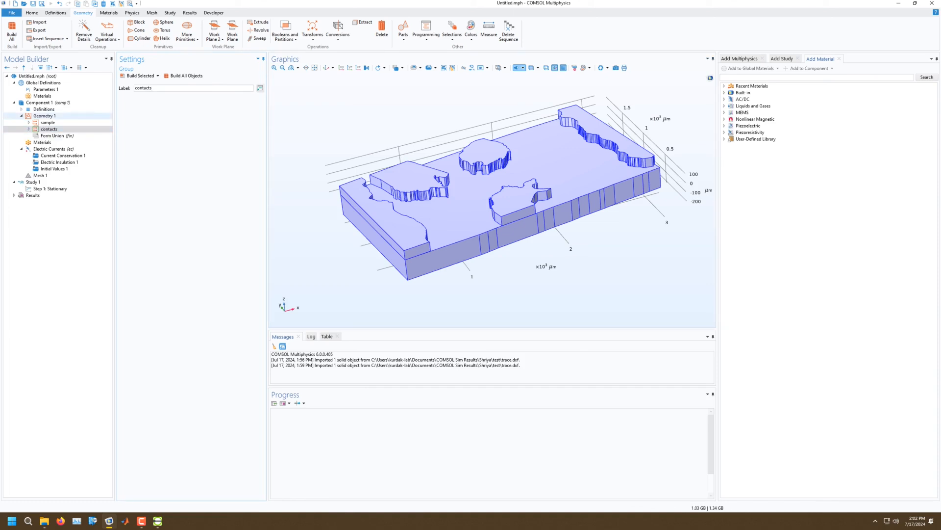
Step: Add a third work plane to Geometry 1 and open its plane geometry
mouse_move(421, 206)
left_mouse_down()
mouse_move(417, 142)
mouse_move(410, 196)
left_mouse_up()
left_click(45, 116)
right_click(51, 115)
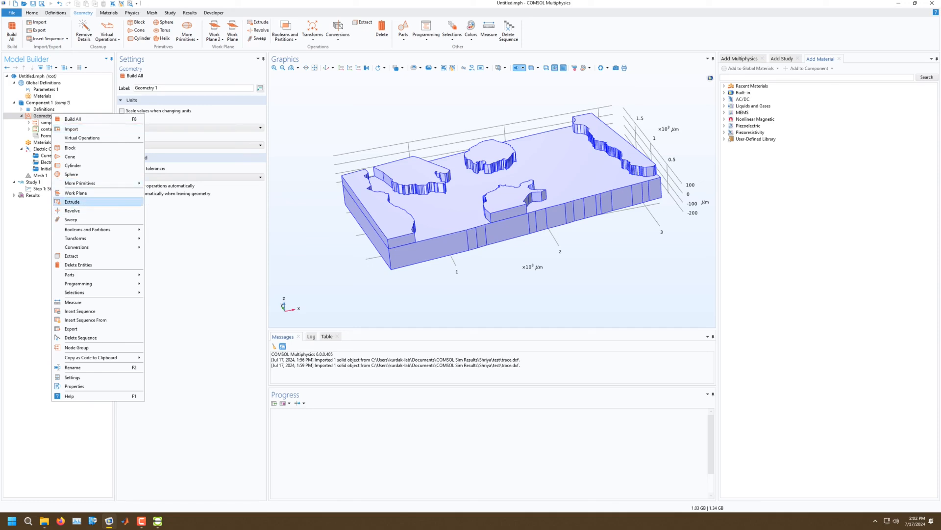
left_click(75, 193)
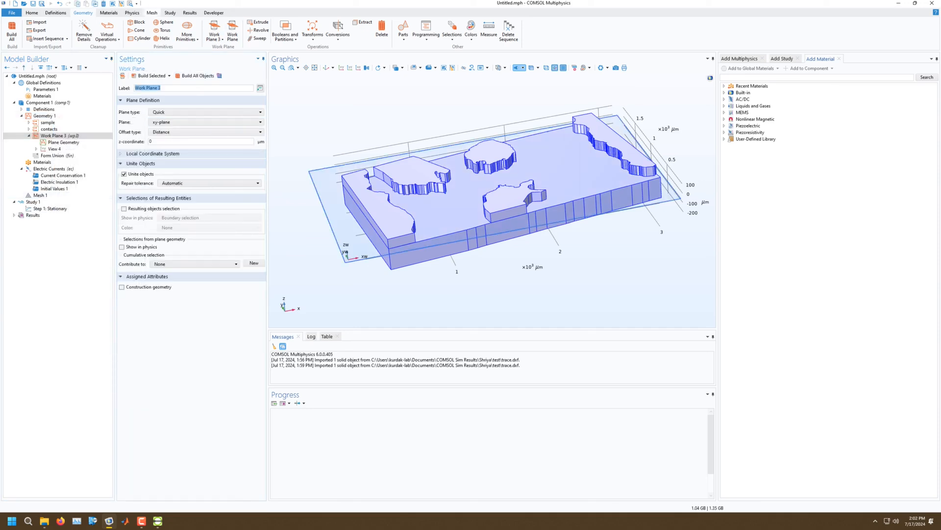
left_click(64, 142)
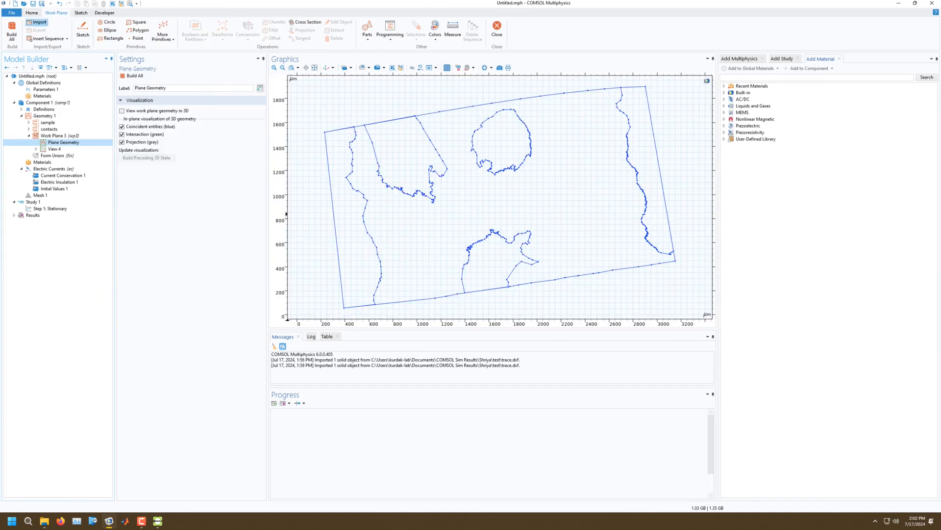
Step: Add an import to Work Plane 3's plane geometry with trace.dxf as the source file
left_click(37, 22)
left_click(134, 146)
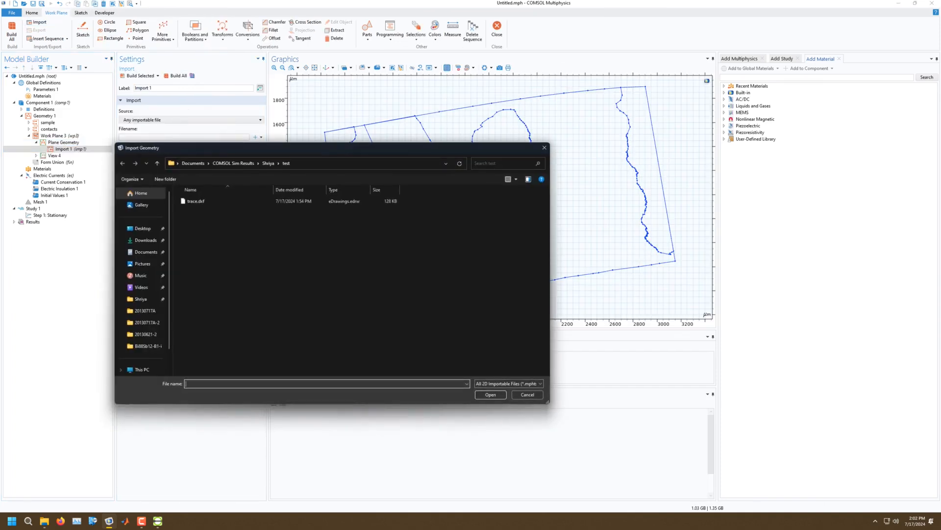
left_click(197, 202)
left_click(491, 395)
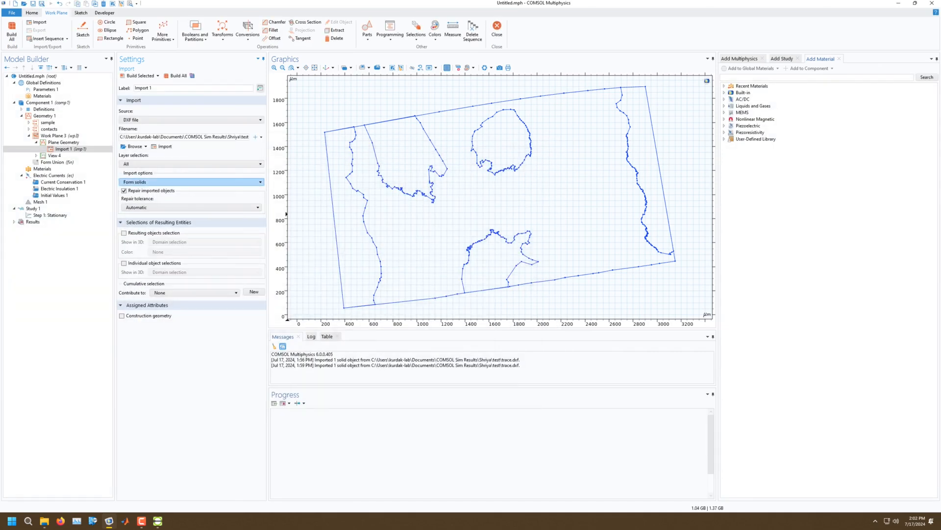
Step: Restrict the DXF import to the selected layer contaminents and build it
left_click(191, 164)
left_click(192, 172)
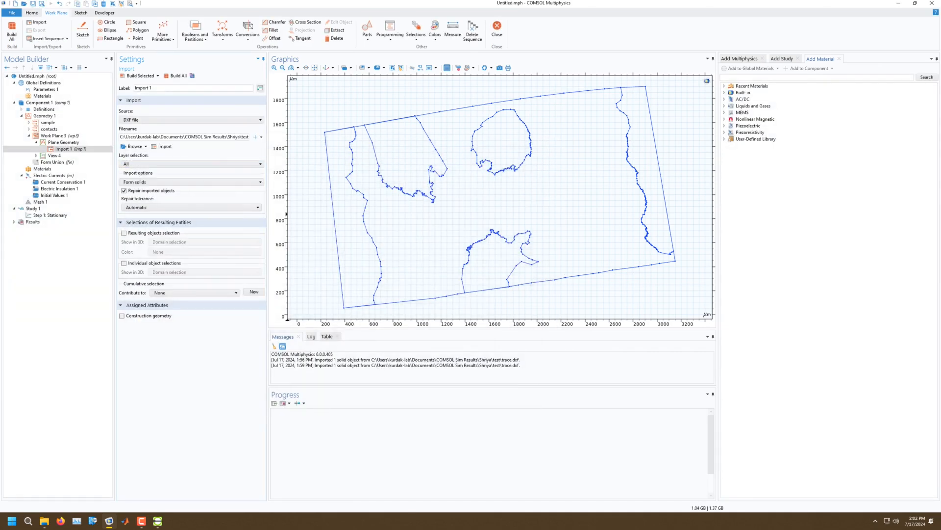
left_click(192, 164)
left_click(191, 179)
left_click(142, 196)
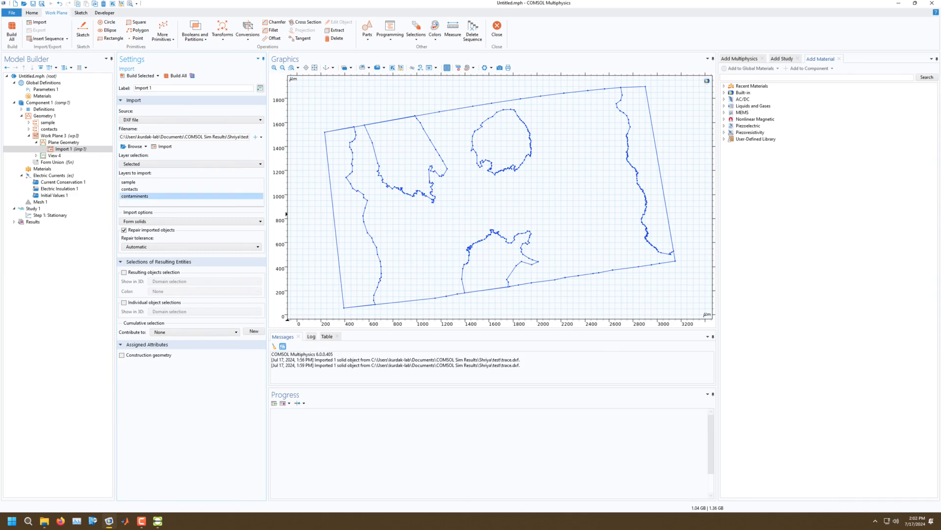
left_click(140, 76)
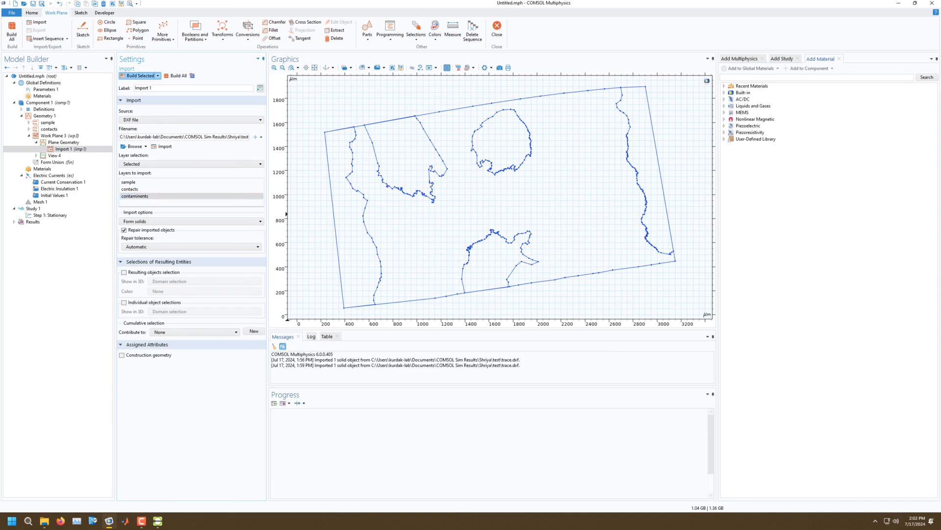
Step: Add an extrusion of Work Plane 3 with a distance of 20 µm and try to build all objects
left_click(59, 136)
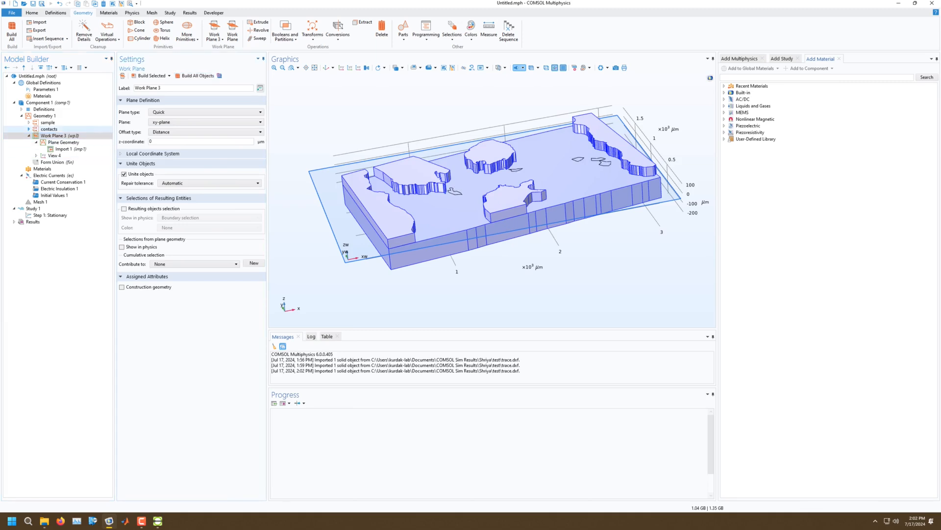
left_click(29, 136)
left_click(259, 22)
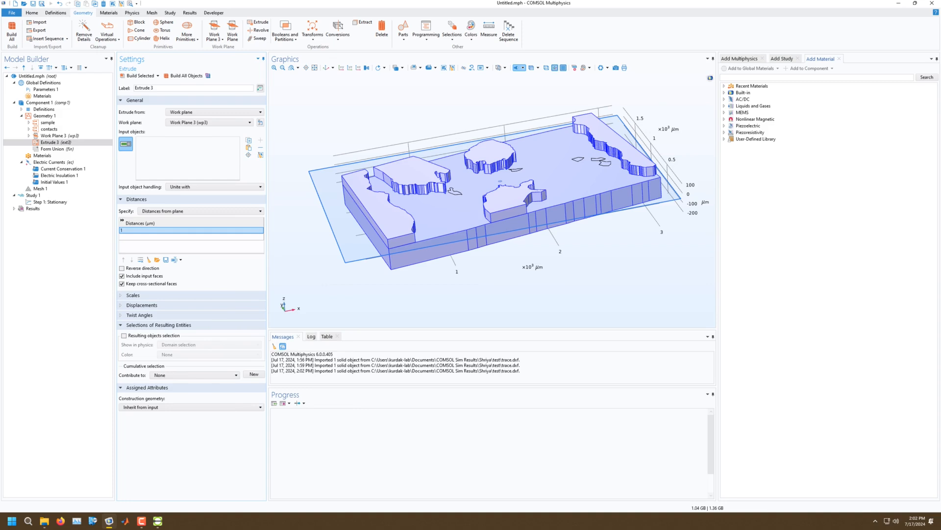
type("20")
left_click(183, 76)
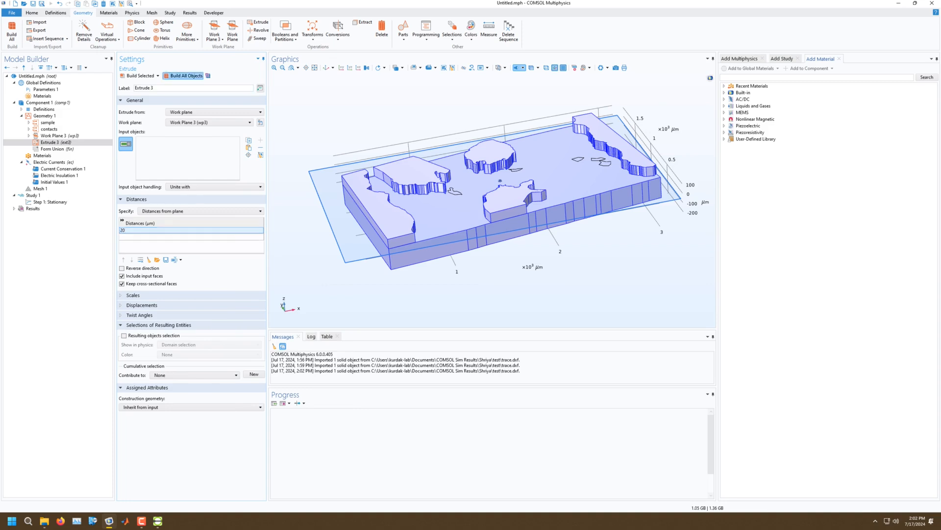
key("Return")
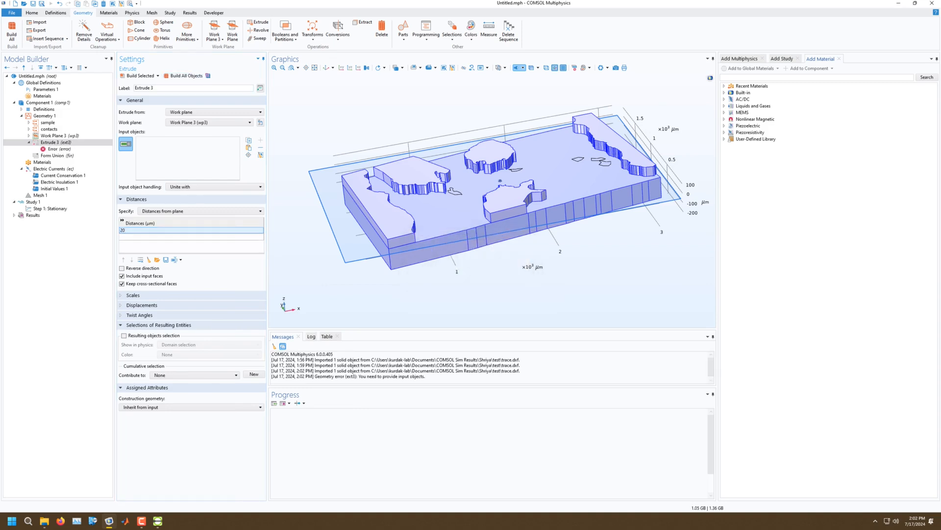
Step: Select the contaminant outlines of Work Plane 3 as the extrusion's input and build all objects
left_click(516, 170)
left_click(184, 75)
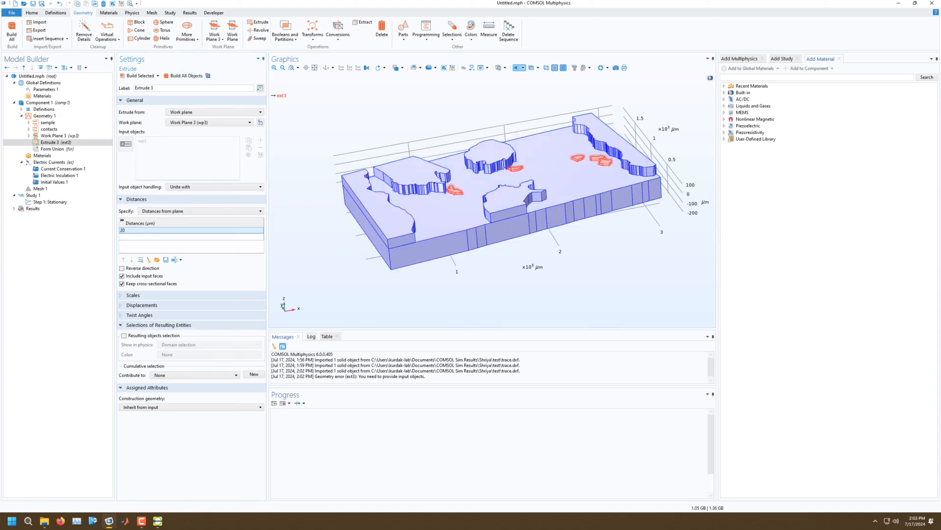
left_click_drag(529, 216, 476, 220)
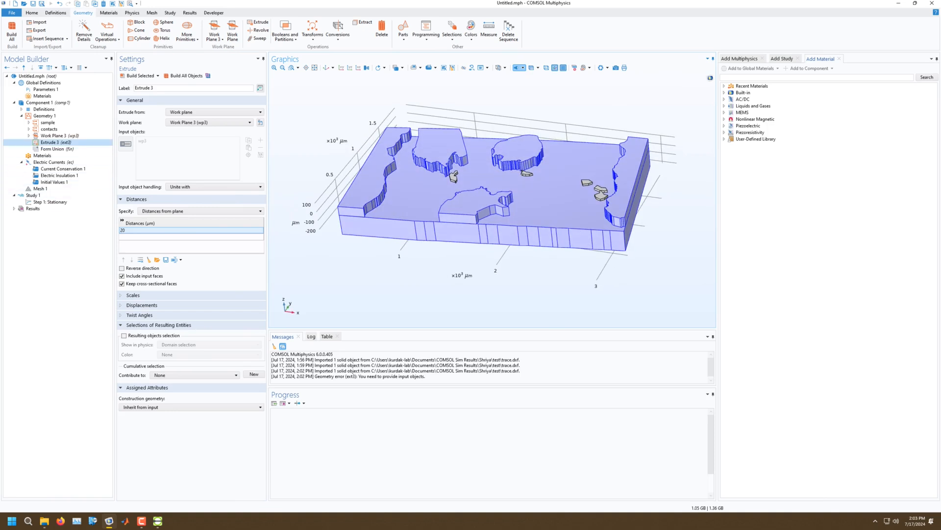
Step: Group Work Plane 3 and Extrude 3, label the group Contaminents and collapse it
left_click(59, 136, "ctrl")
right_click(58, 135)
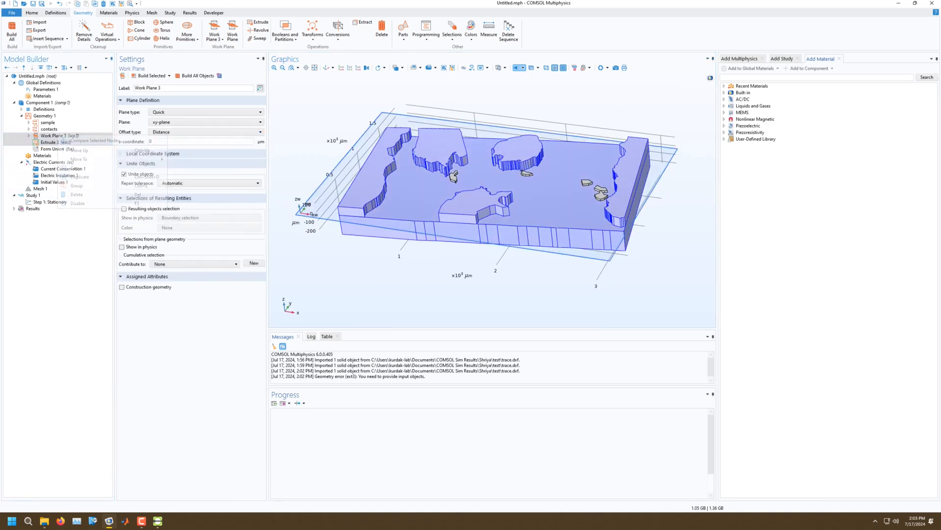
left_click(75, 185)
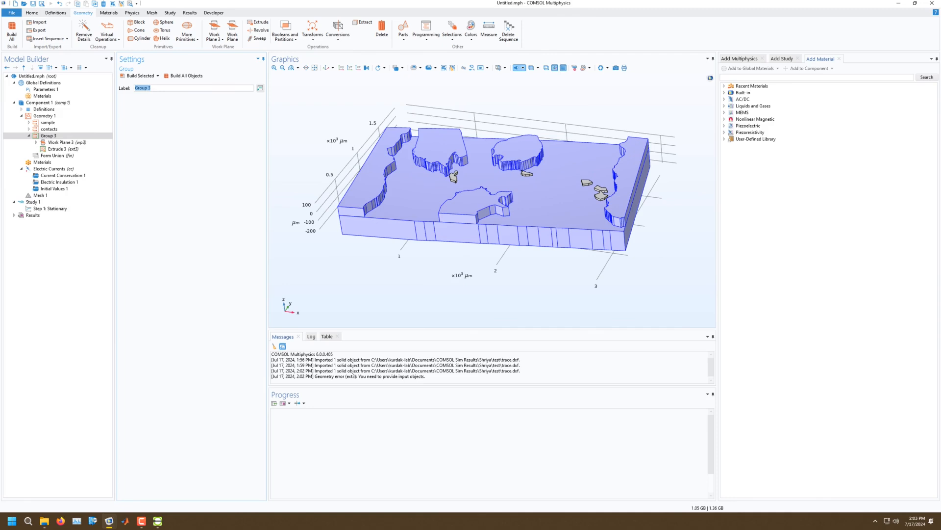
type("Contaminan")
key("Return")
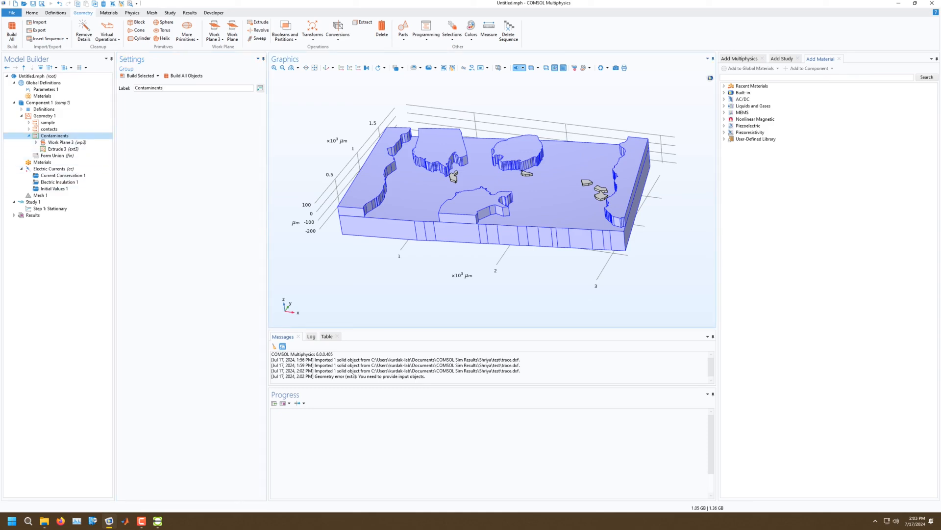
left_click(29, 136)
Step: Save the model as a COMSOL application file named test in the test folder
mouse_move(491, 196)
left_mouse_down()
mouse_move(473, 228)
mouse_move(451, 182)
mouse_move(545, 206)
mouse_move(493, 201)
left_mouse_up()
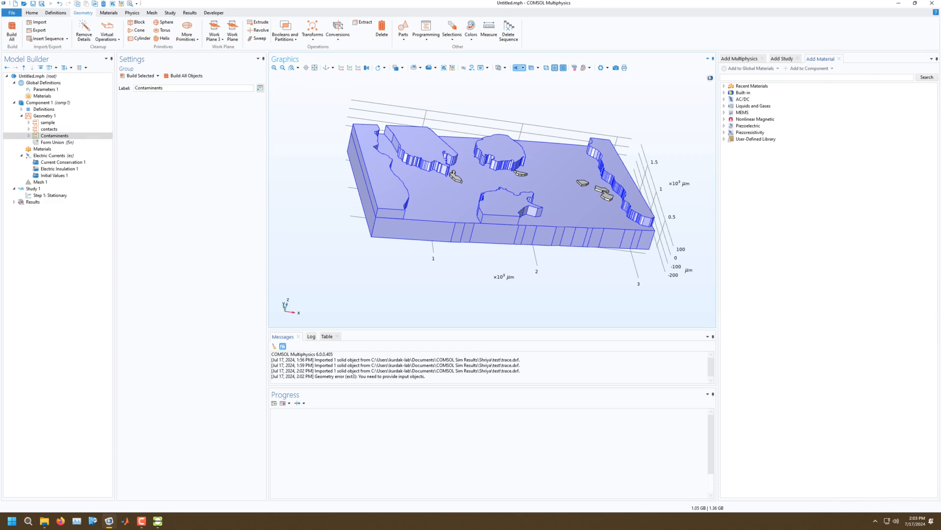
key("ctrl+s")
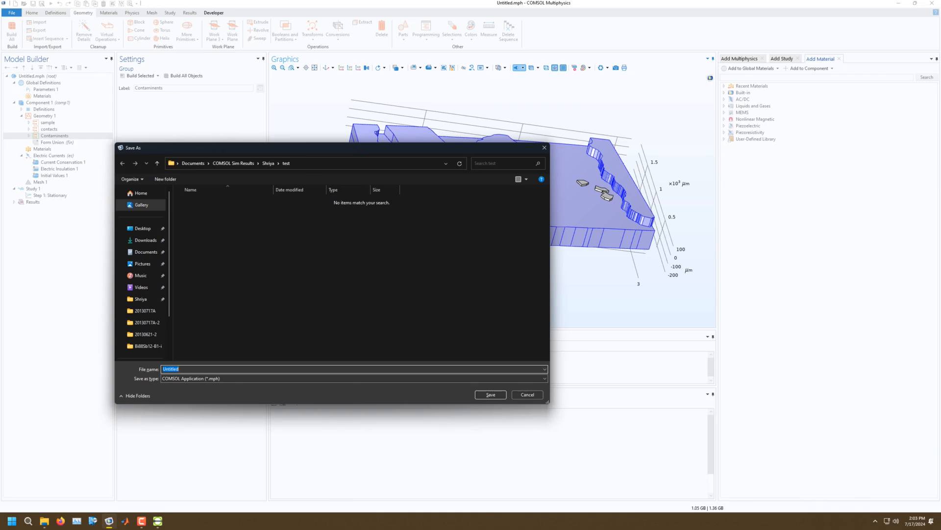
type("test")
key("Return")
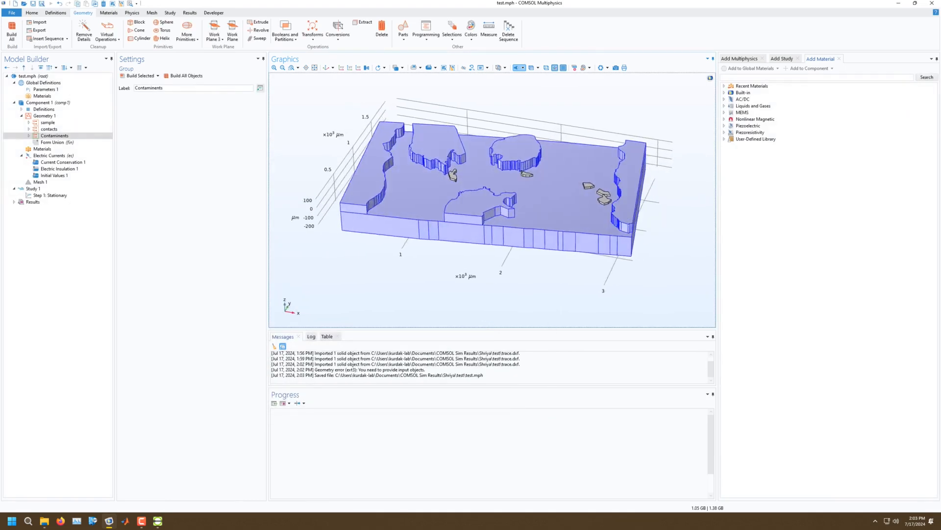
left_click_drag(505, 182, 510, 209)
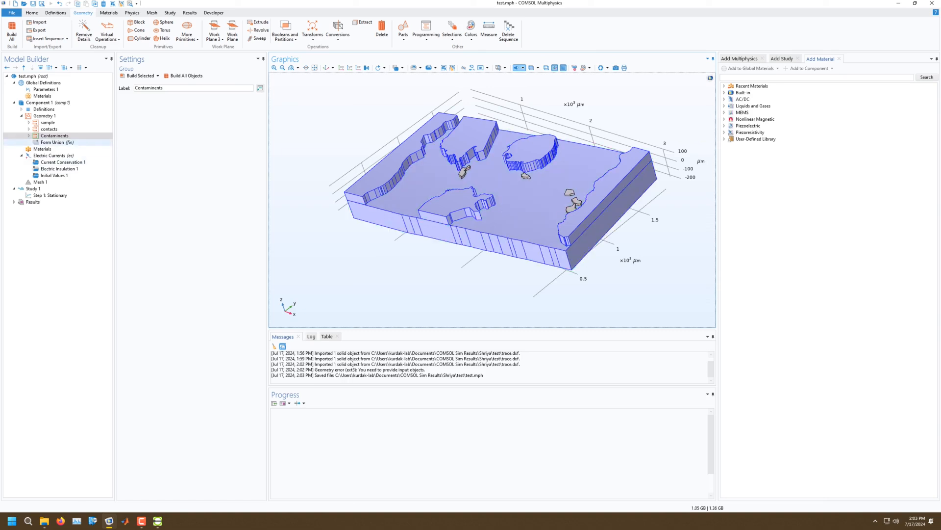
left_click(42, 150)
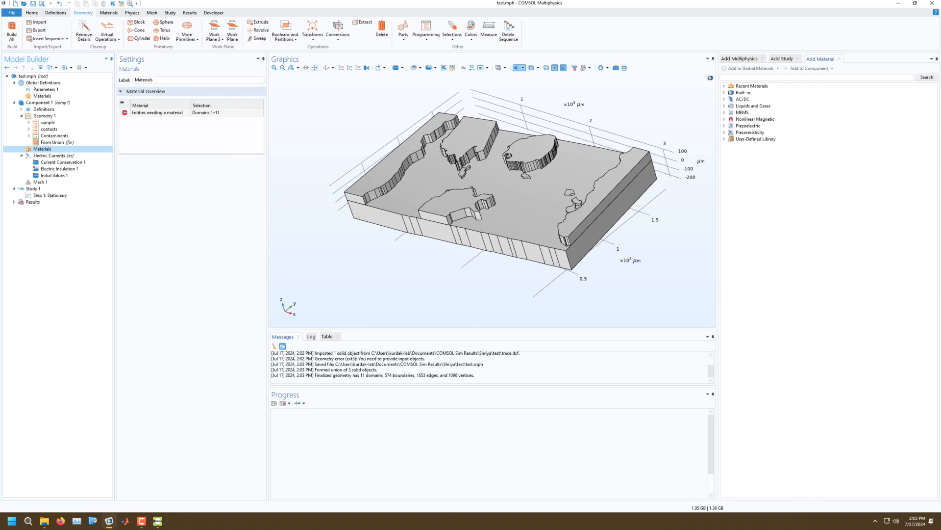
right_click(44, 149)
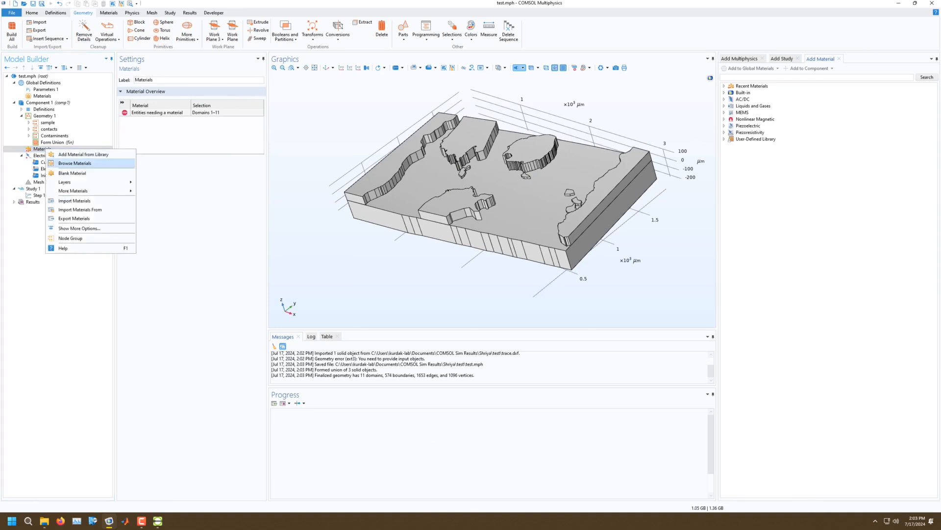
left_click(74, 163)
left_click(67, 47)
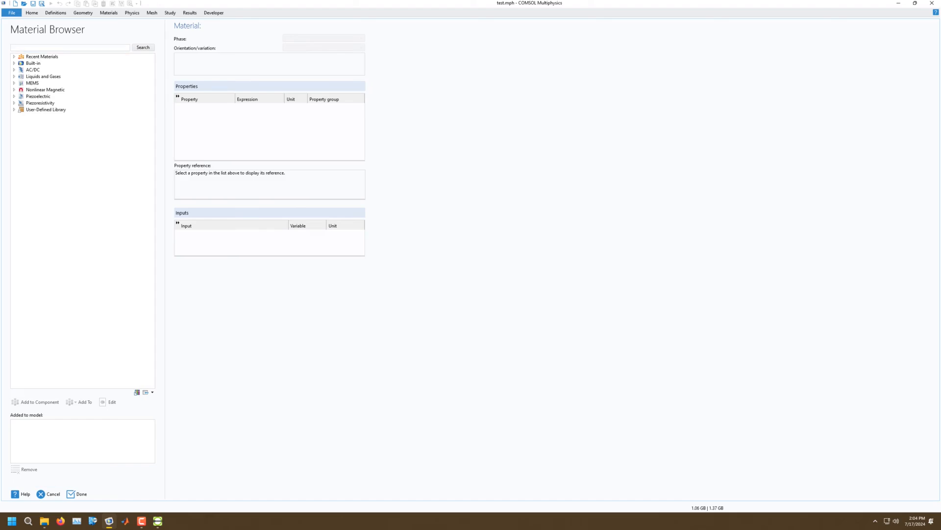
left_click(49, 493)
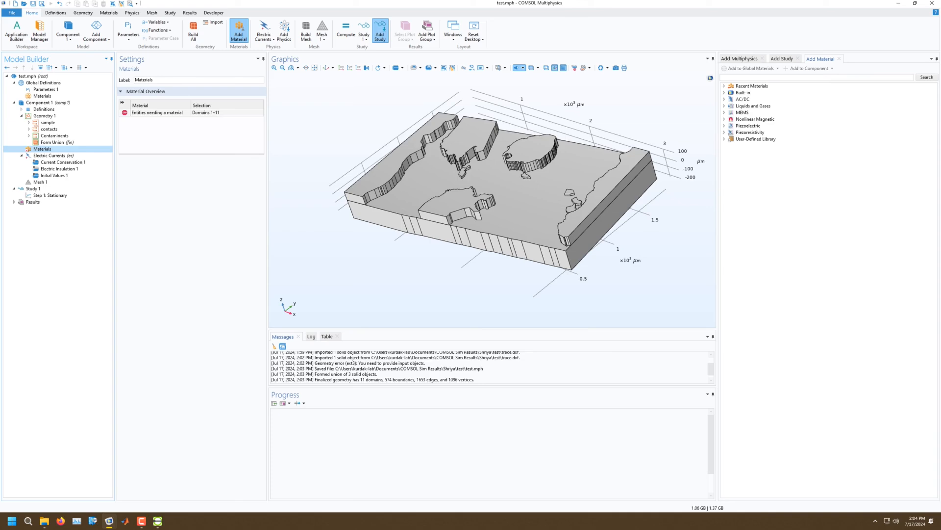
Step: Add a blank material to the Materials of Component 1
right_click(41, 149)
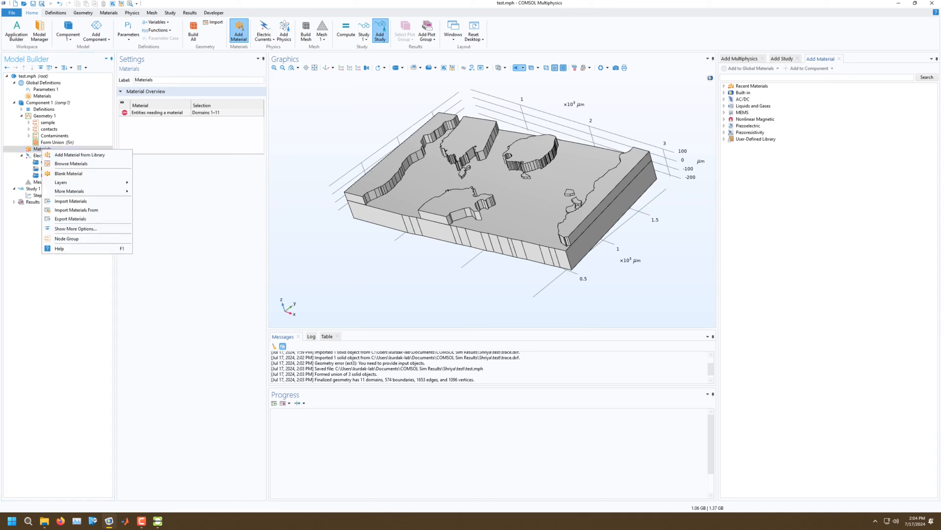
key("Return")
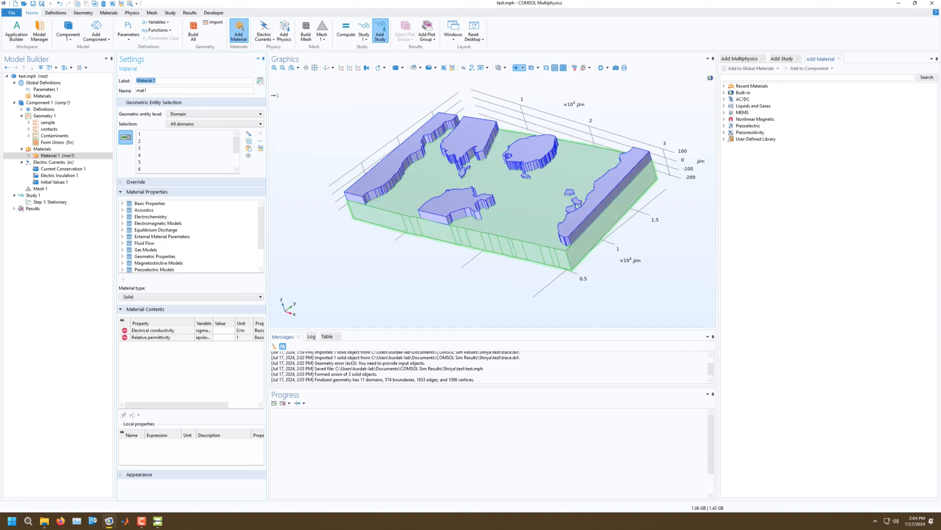
Step: Exclude the sample block from Material 1's domains and set its relative permittivity to 1 and electrical conductivity to 1E5 S/m
left_click(520, 208)
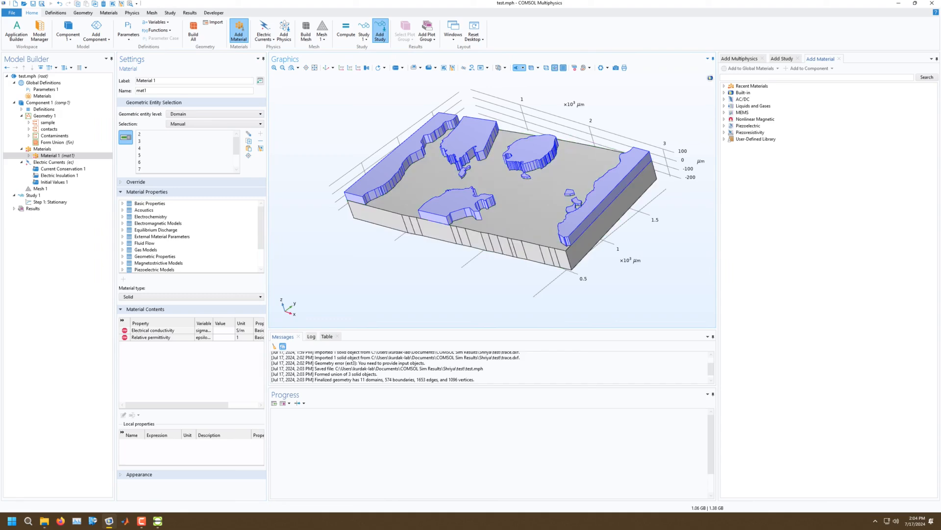
mouse_move(521, 209)
left_mouse_down()
mouse_move(513, 165)
mouse_move(521, 116)
mouse_move(523, 221)
left_mouse_up()
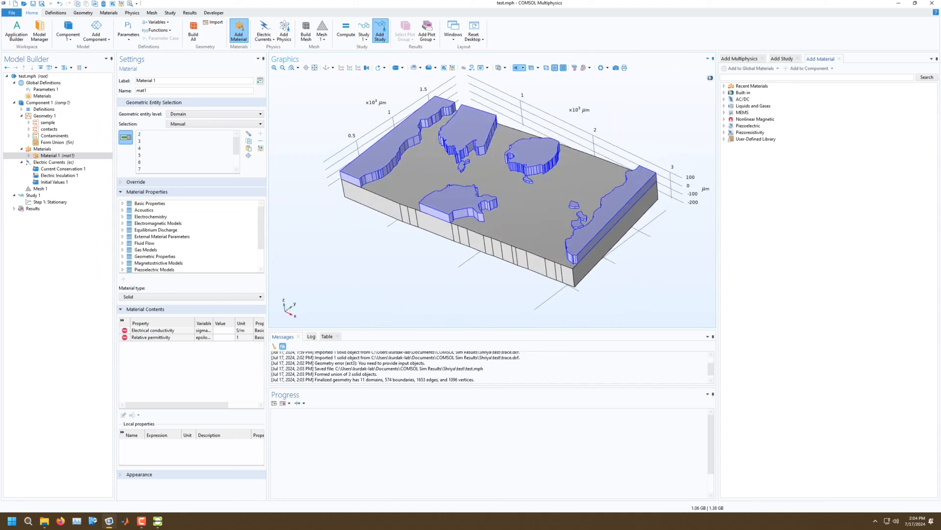
left_click(225, 337)
type("1")
key("Return")
type("1")
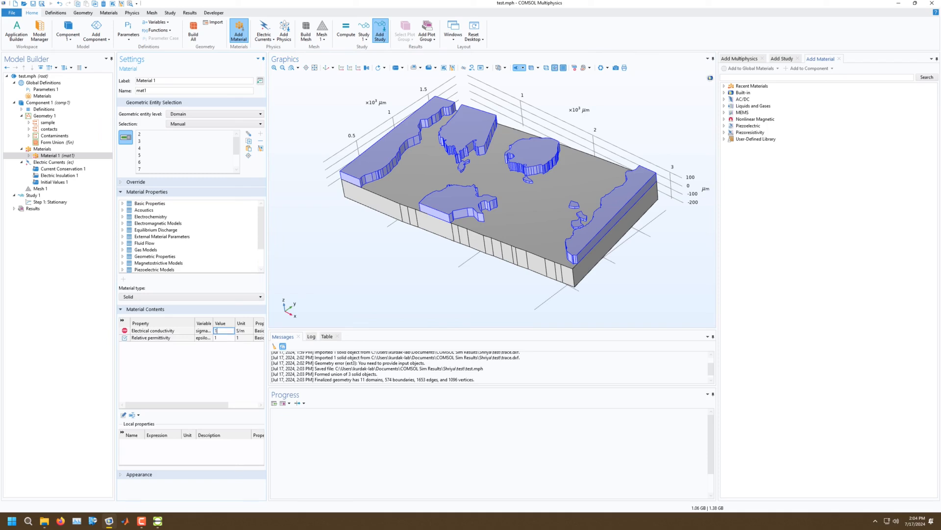
type("E5")
key("Return")
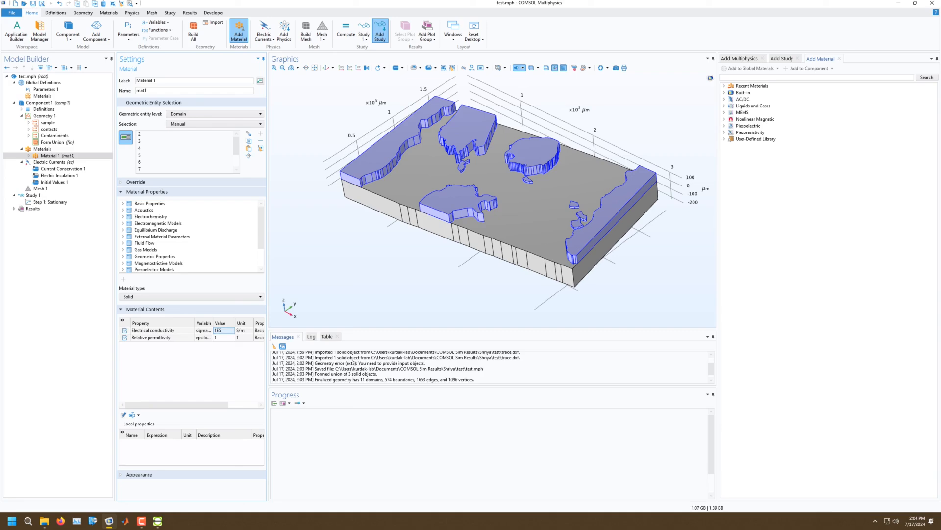
left_click_drag(490, 211, 471, 196)
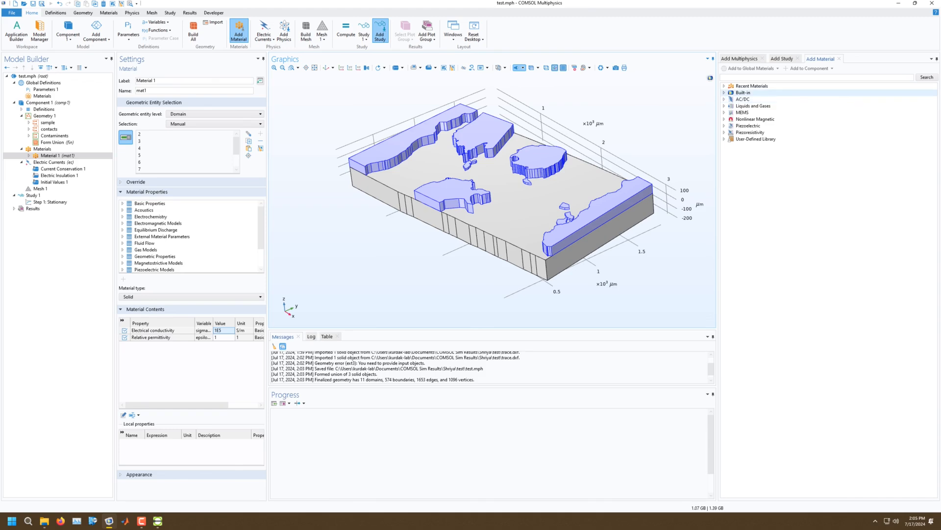
Step: Check the materials in the User-Defined Library and save the model
left_click(724, 139)
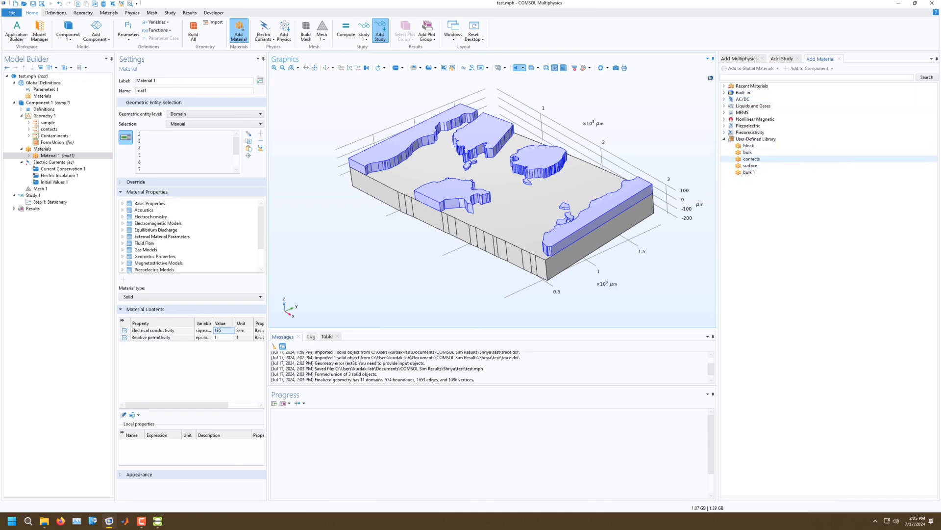
left_click(724, 139)
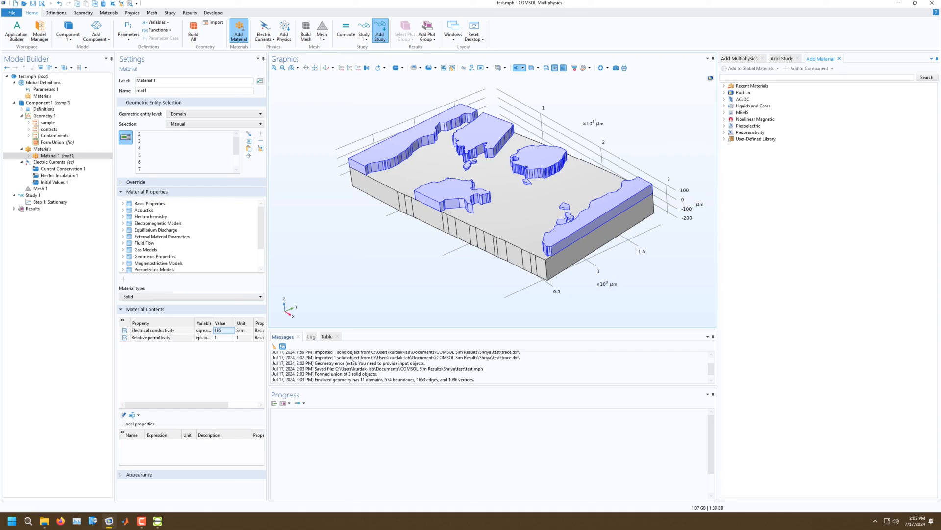
key("ctrl+s")
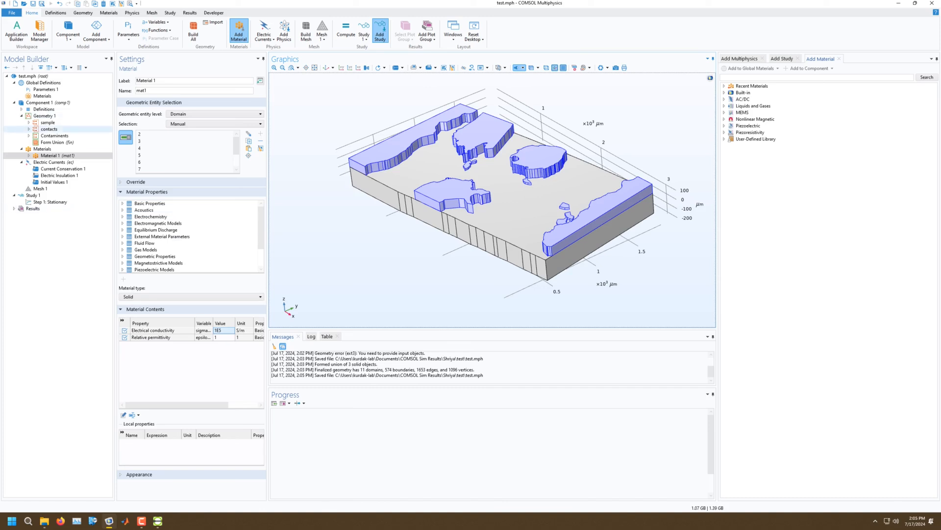
Step: Label Material 1 as contacts
left_click_drag(157, 80, 134, 81)
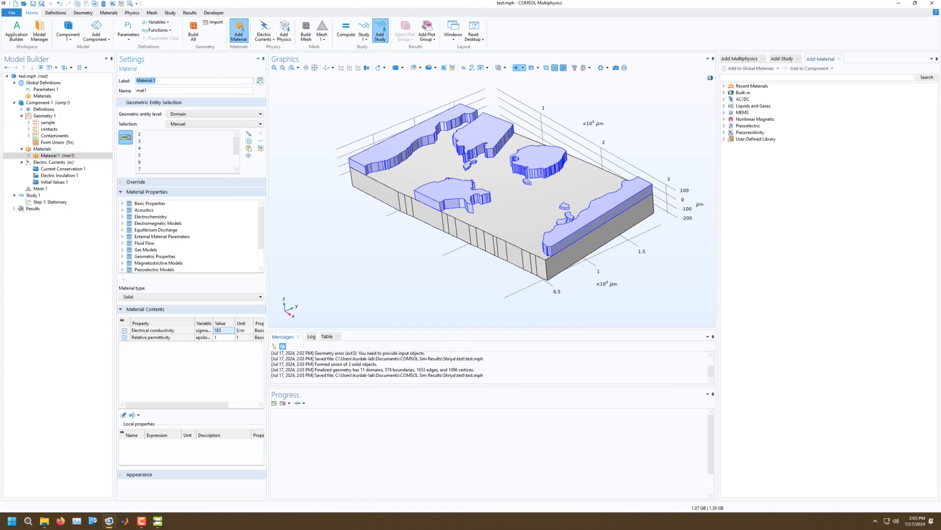
type("contacts")
key("Return")
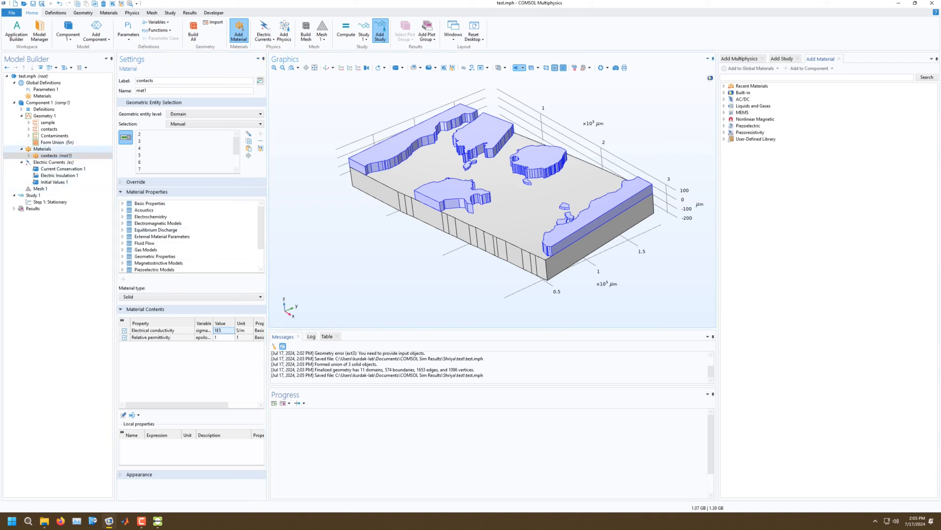
Step: Add a blank material labelled bulk to Component 1 and assign it to the sample block
right_click(42, 148)
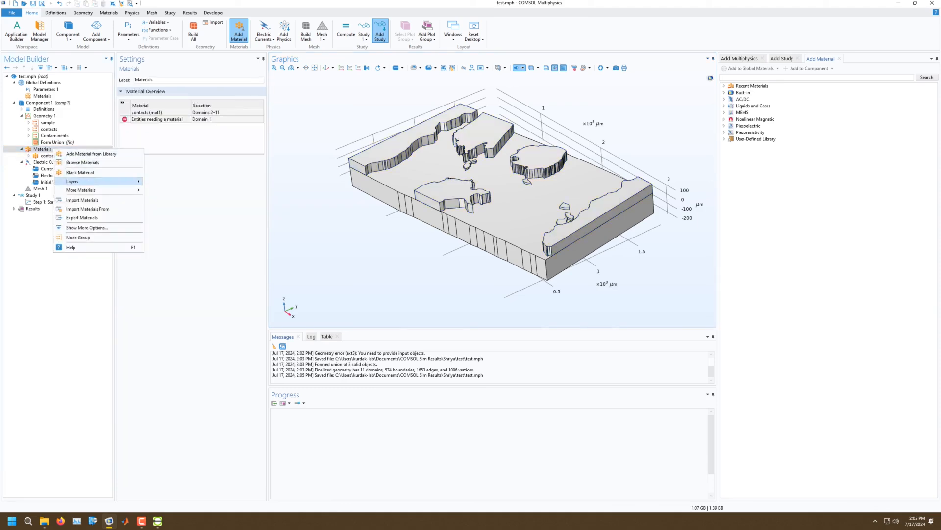
left_click(80, 173)
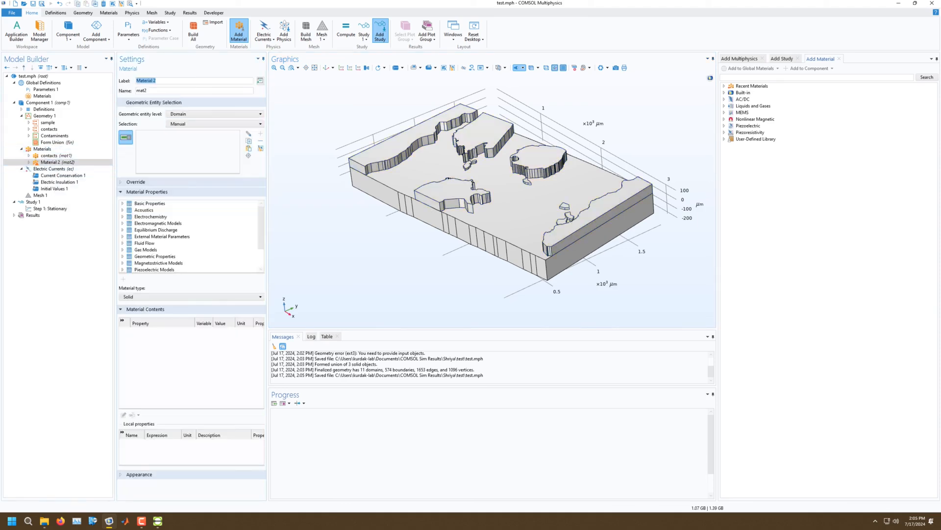
type("bulk")
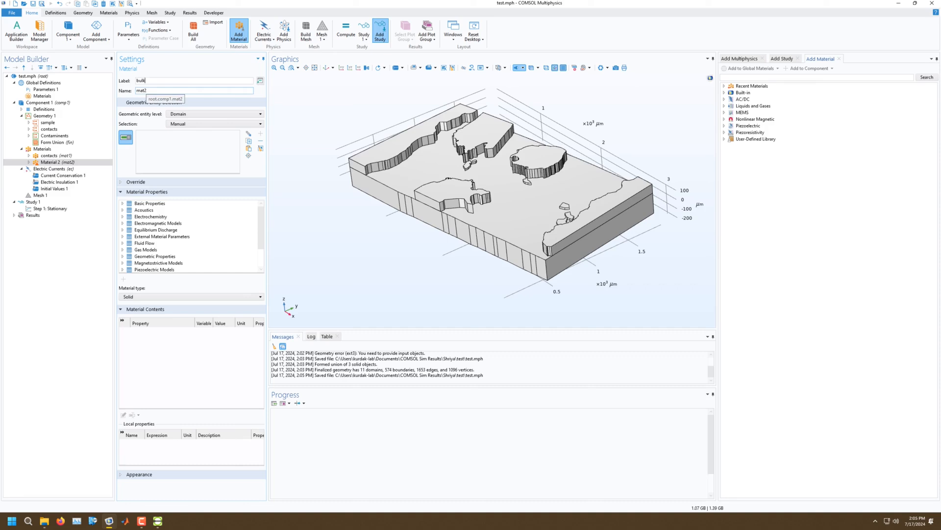
key("Return")
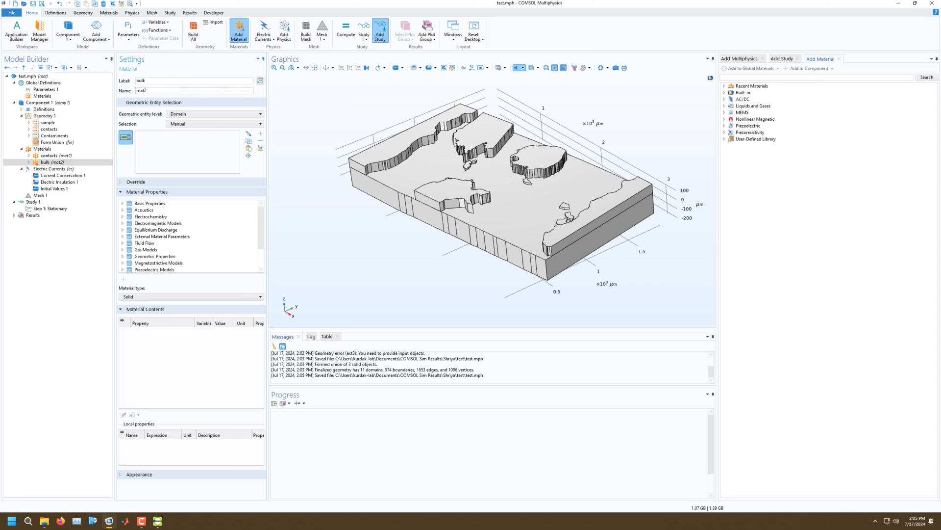
left_click(491, 211)
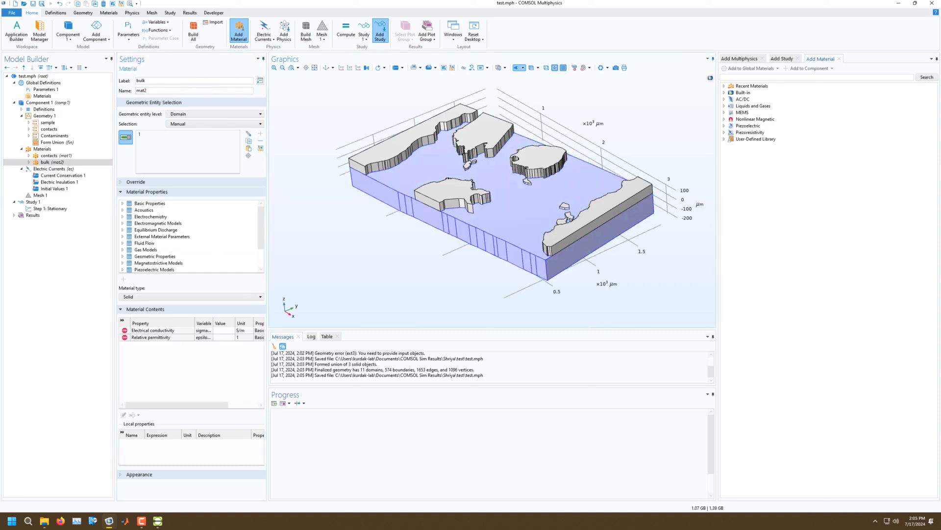
Step: Set the bulk material's relative permittivity to 1 and its electrical conductivity to 1 S/m
left_click(224, 337)
type("1")
key("Return")
left_click(224, 330)
type("1")
key("Return")
left_click_drag(496, 205, 503, 228)
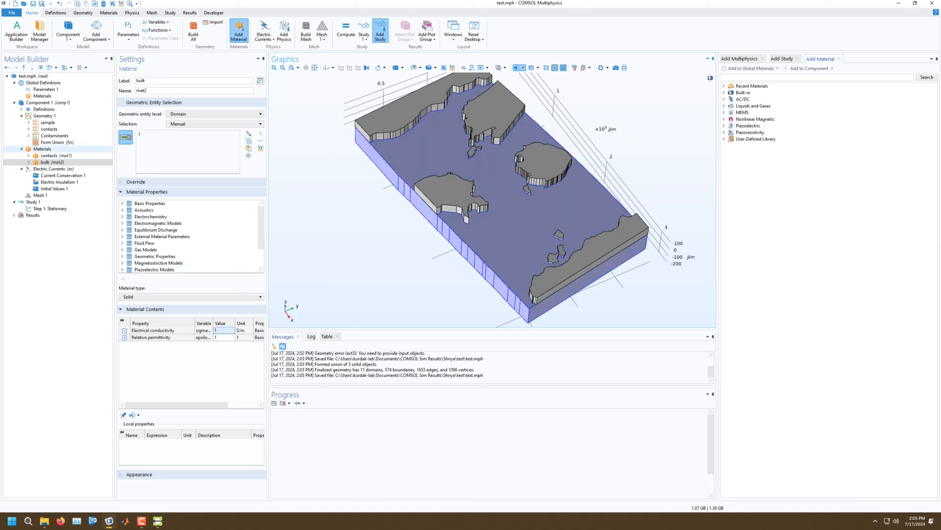
Step: Review the settings of Electric Currents and its Current Conservation, Electric Insulation and Initial Values nodes
left_click(21, 149)
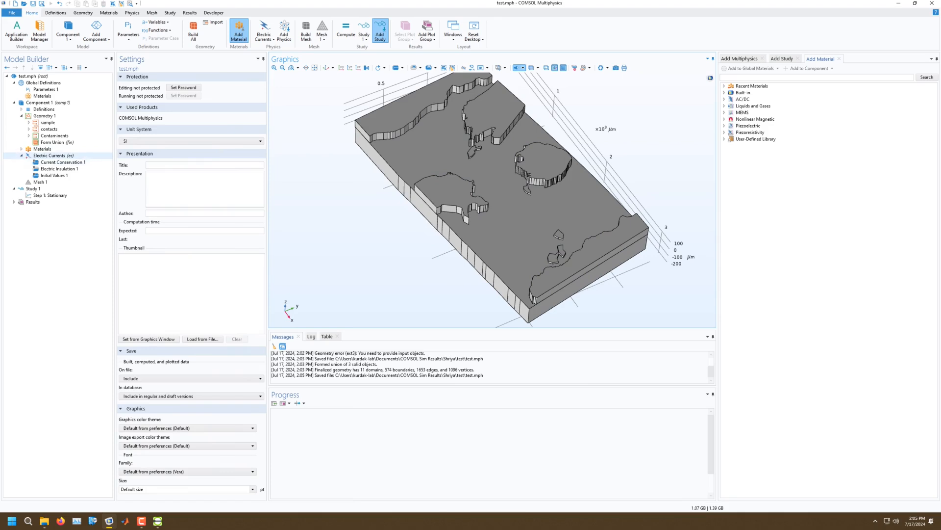
left_click(52, 155)
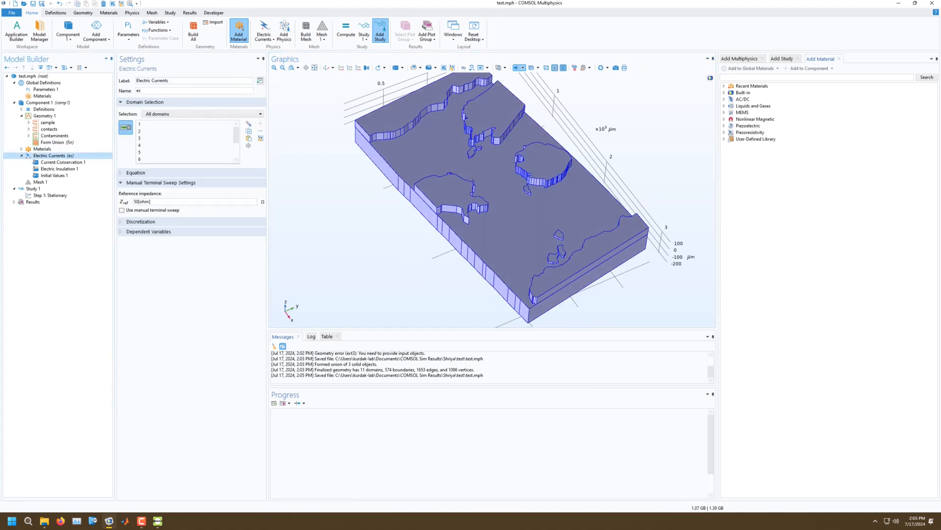
left_click_drag(491, 206, 534, 211)
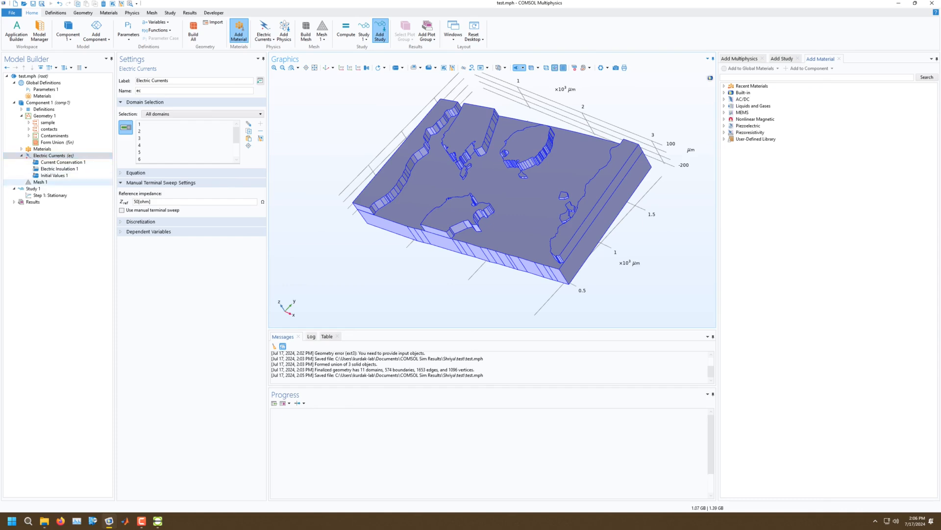
left_click(63, 161)
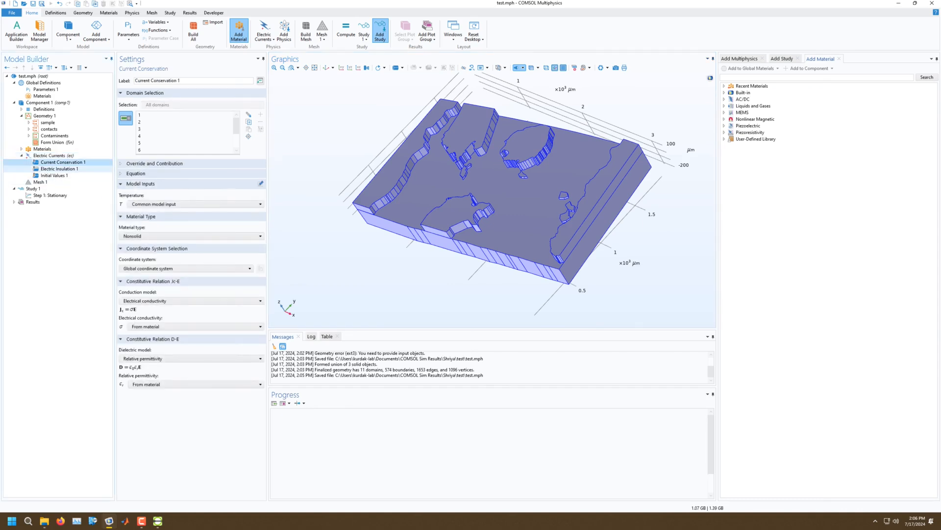
left_click(59, 168)
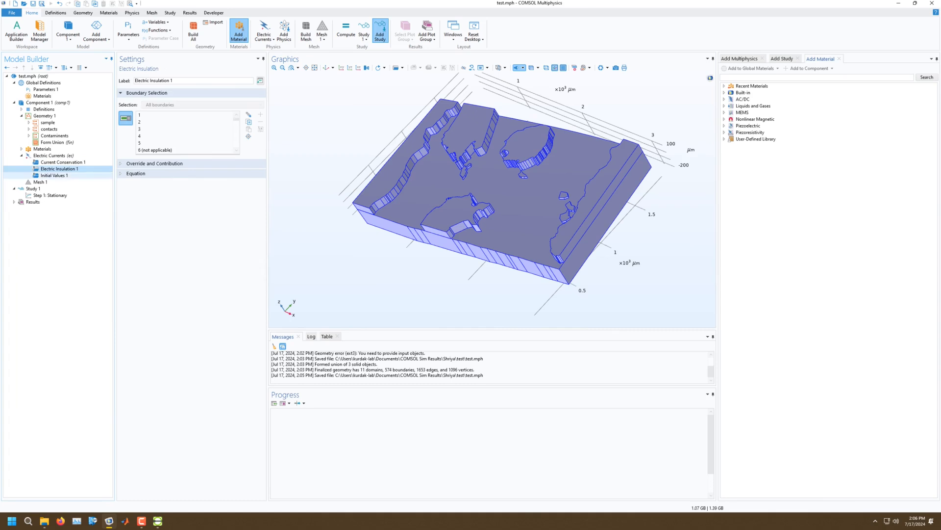
left_click(54, 175)
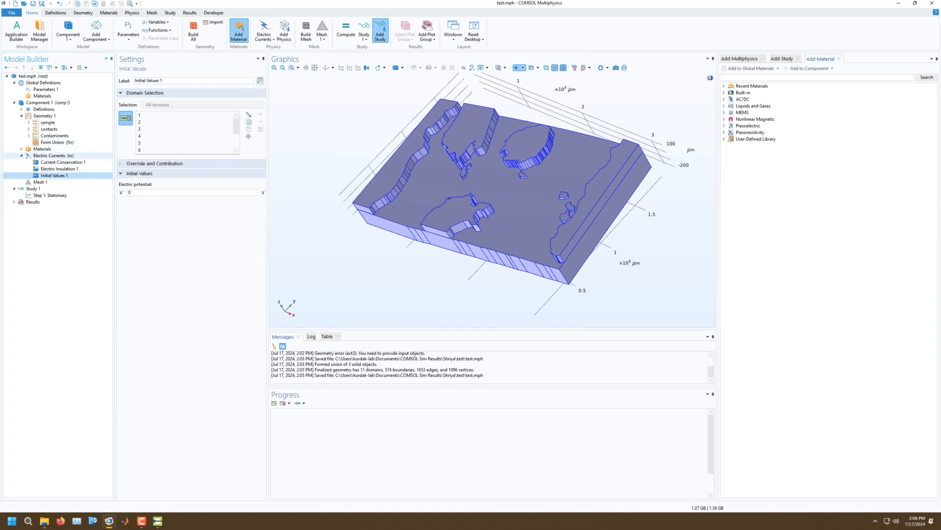
Step: Add a Ground boundary condition to Electric Currents on the top face of the contact at the high-x end
left_click(49, 155)
right_click(60, 156)
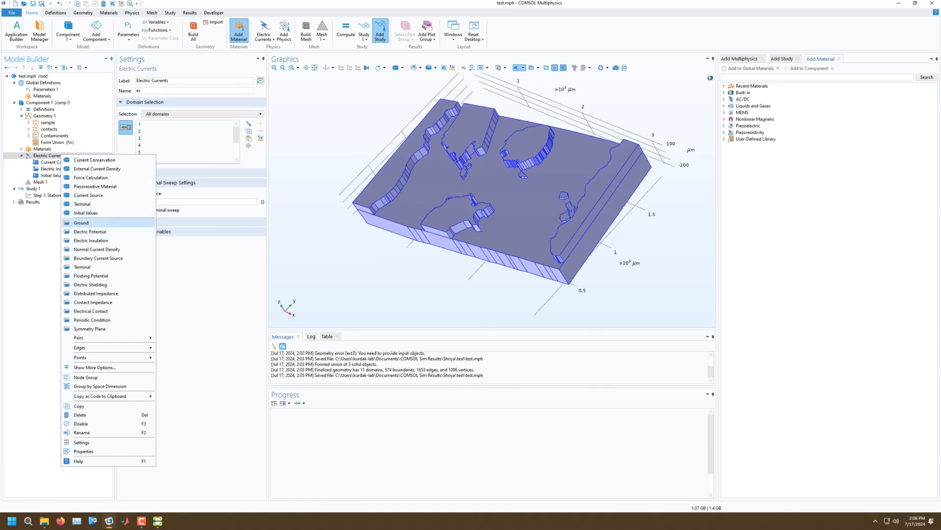
left_click(83, 222)
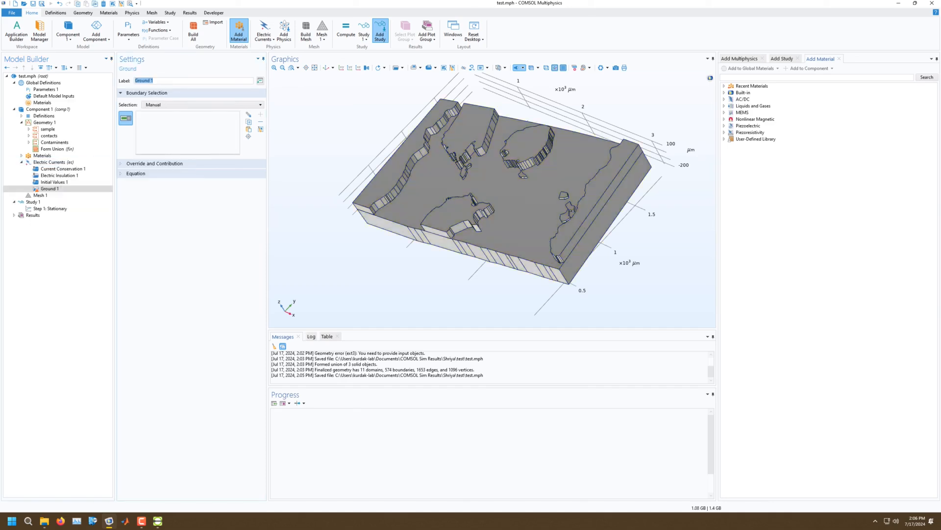
left_click_drag(461, 181, 496, 243)
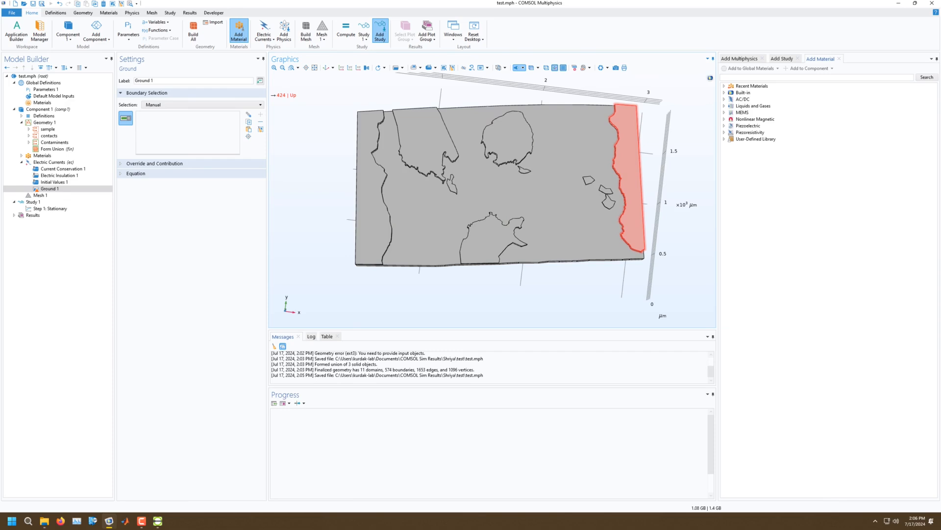
left_click(630, 186)
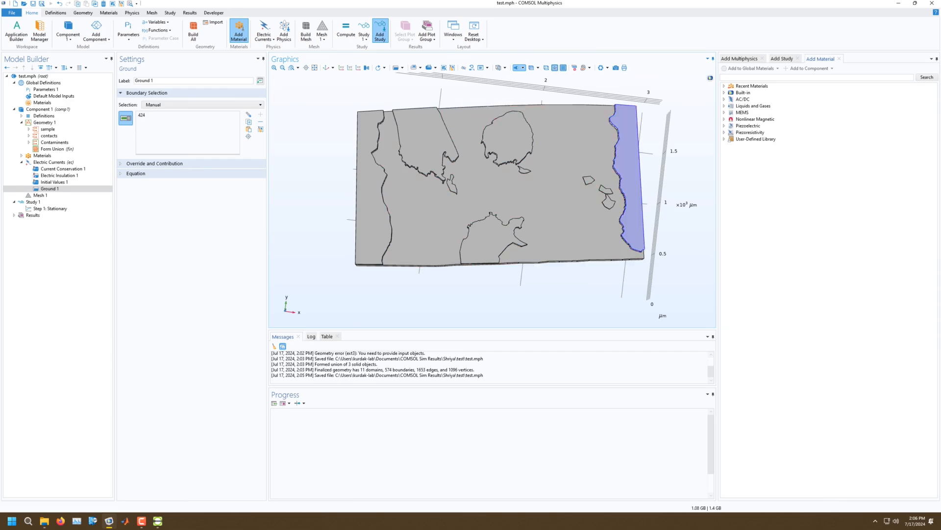
Step: Add a boundary Terminal on the top face of the low-x contact and set its current to 1 A
left_click(49, 162)
right_click(49, 162)
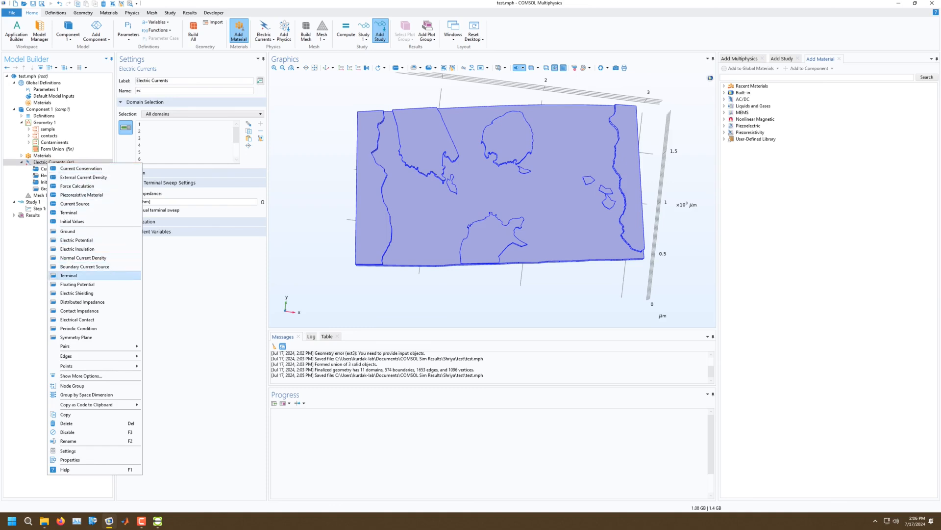
left_click(74, 275)
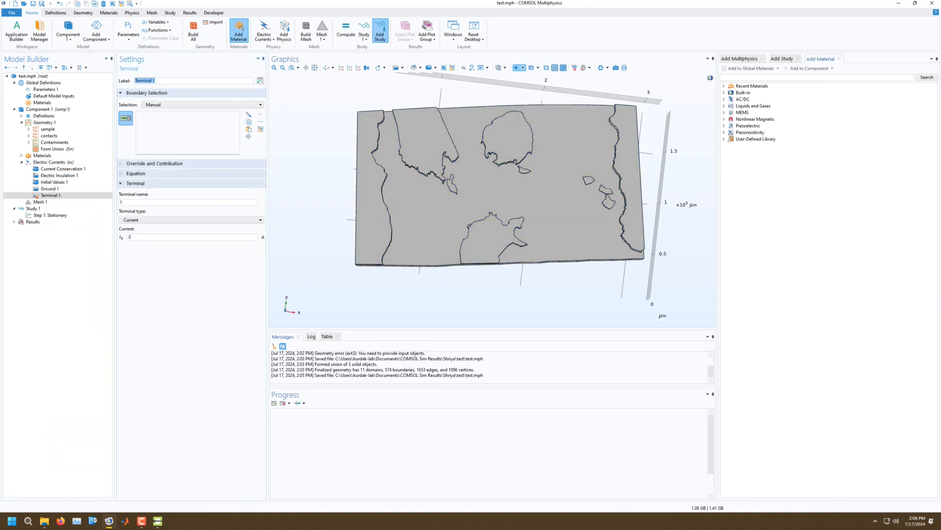
left_click(371, 214)
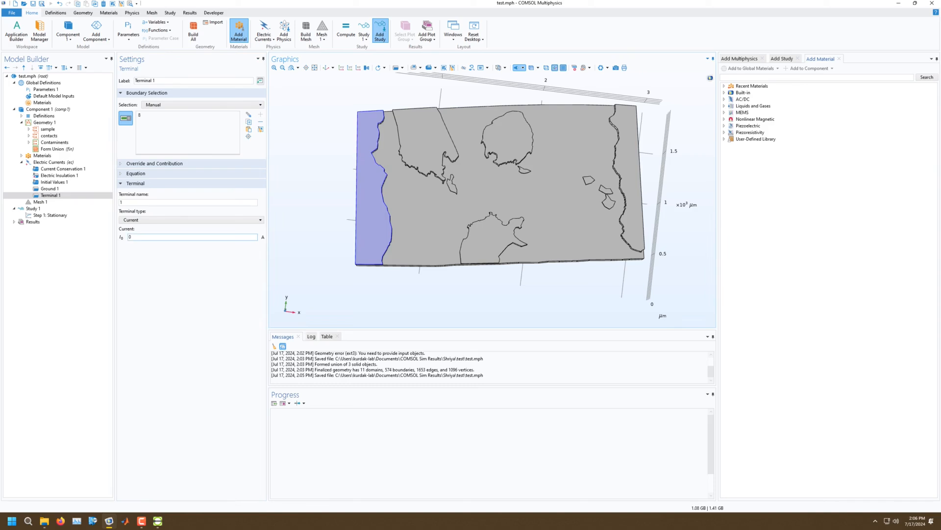
left_click_drag(140, 236, 125, 237)
left_click_drag(329, 265, 328, 214)
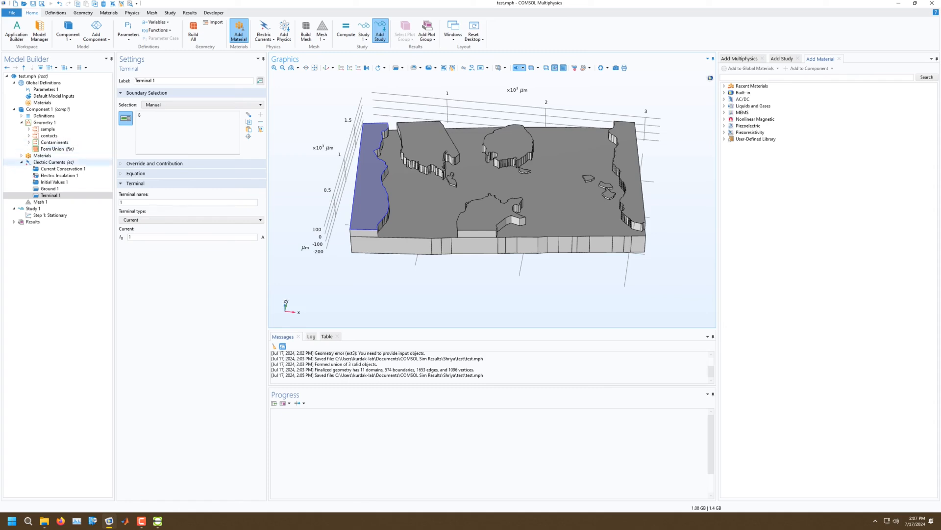
Step: Collapse the Electric Currents node and build Mesh 1 as a physics-controlled mesh with Normal element size
left_click(21, 162)
left_click(40, 168)
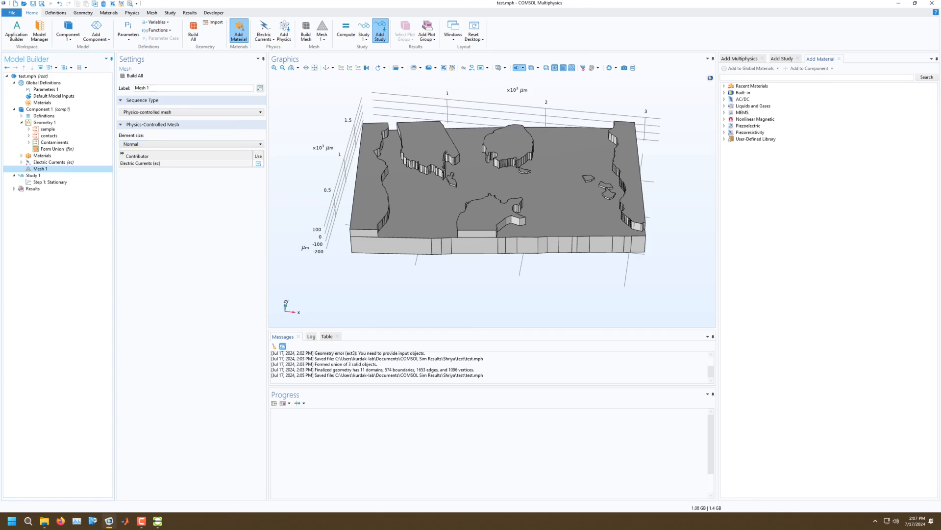
left_click(131, 75)
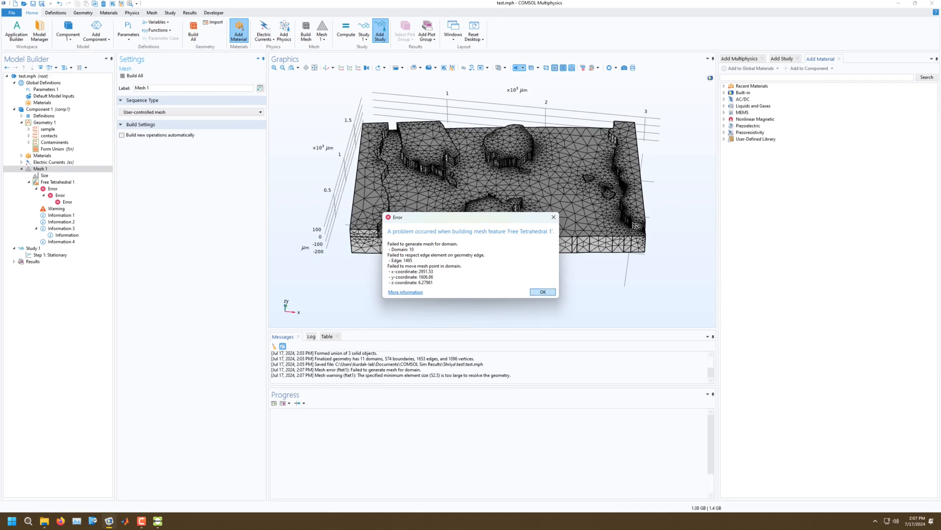
left_click(543, 292)
mouse_move(512, 219)
left_mouse_down()
mouse_move(525, 189)
mouse_move(505, 171)
mouse_move(546, 184)
mouse_move(500, 216)
left_mouse_up()
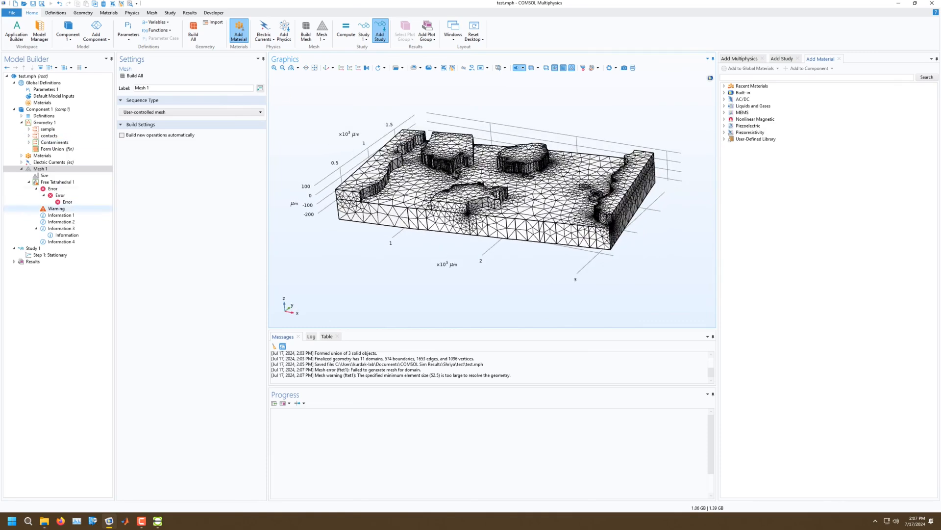
Step: Examine the domain flagged by the Free Tetrahedral mesh error and the mesh around it
left_click(53, 188)
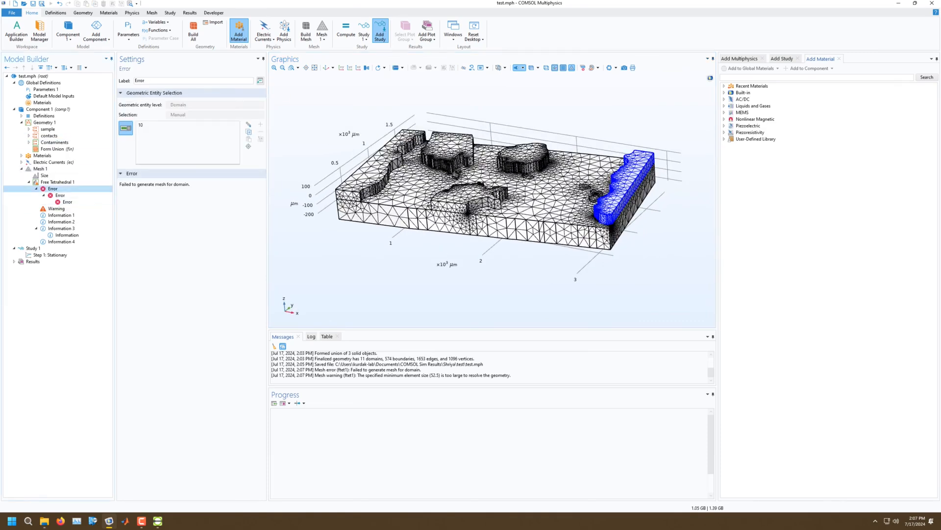
left_click_drag(539, 206, 470, 206)
scroll(499, 241, "up", 5)
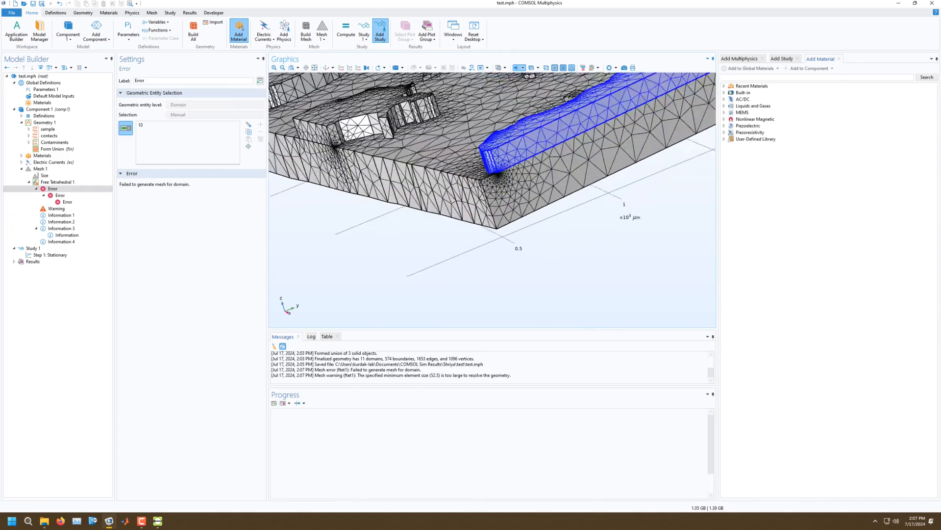
scroll(516, 265, "up", 5)
right_click_drag(490, 103, 495, 314)
right_click_drag(456, 103, 481, 289)
left_click_drag(481, 211, 527, 210)
scroll(518, 157, "down", 8)
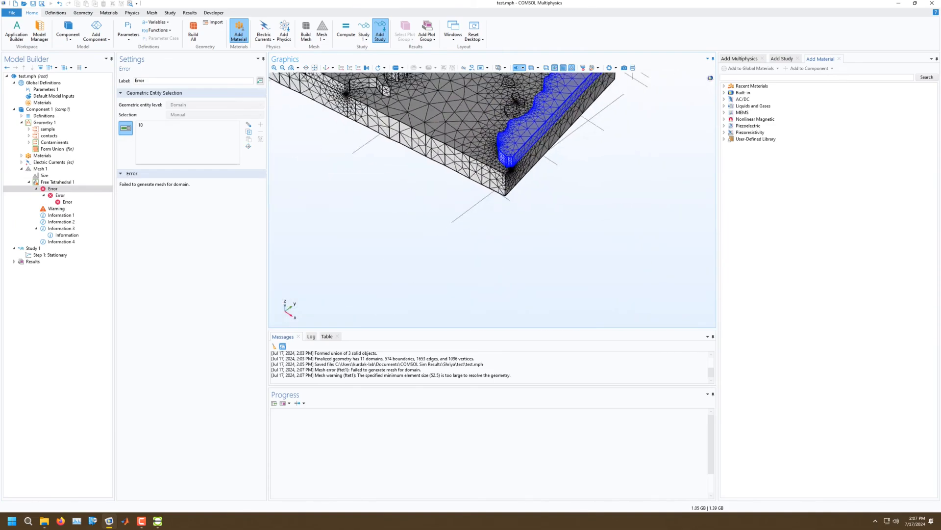
scroll(520, 147, "up", 3)
right_click_drag(515, 143, 532, 255)
left_click_drag(491, 196, 505, 233)
Step: Set the mesh's predefined element size to Finer and build the whole mesh
left_click(44, 176)
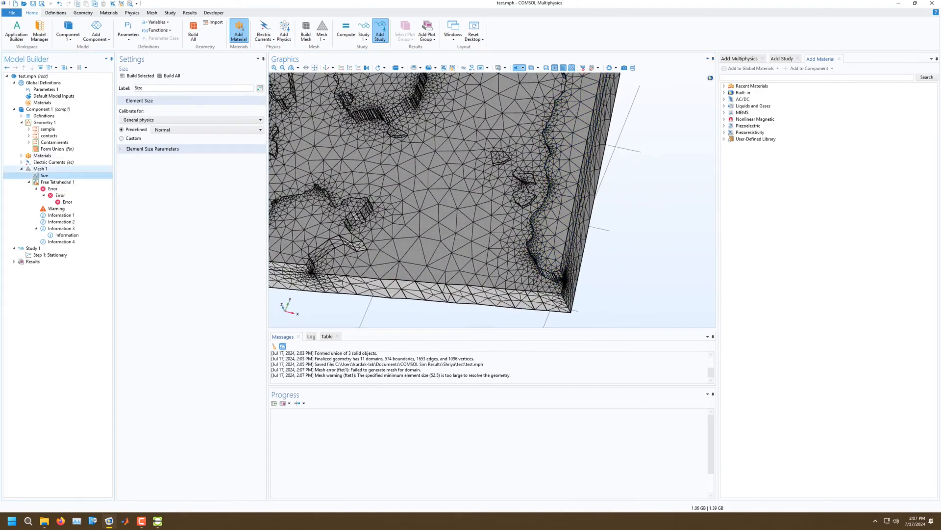
left_click(207, 130)
left_click(157, 151)
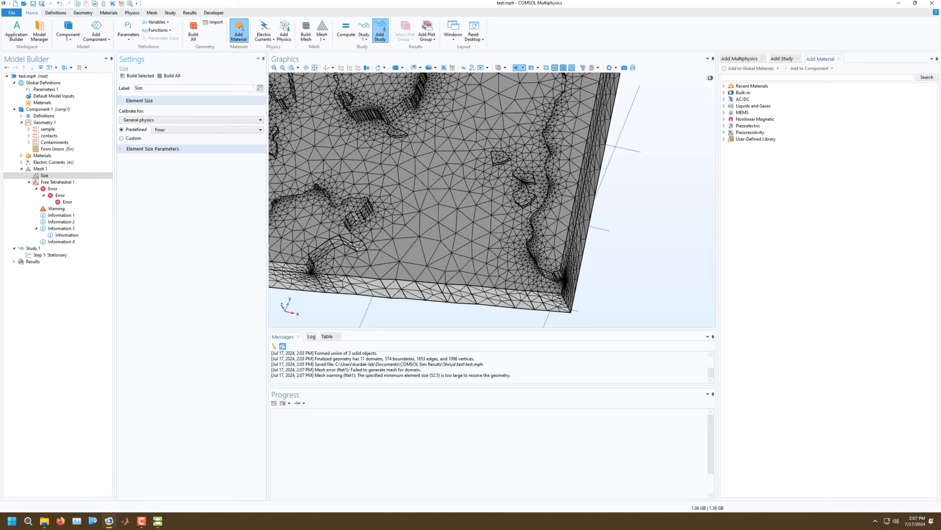
left_click(170, 76)
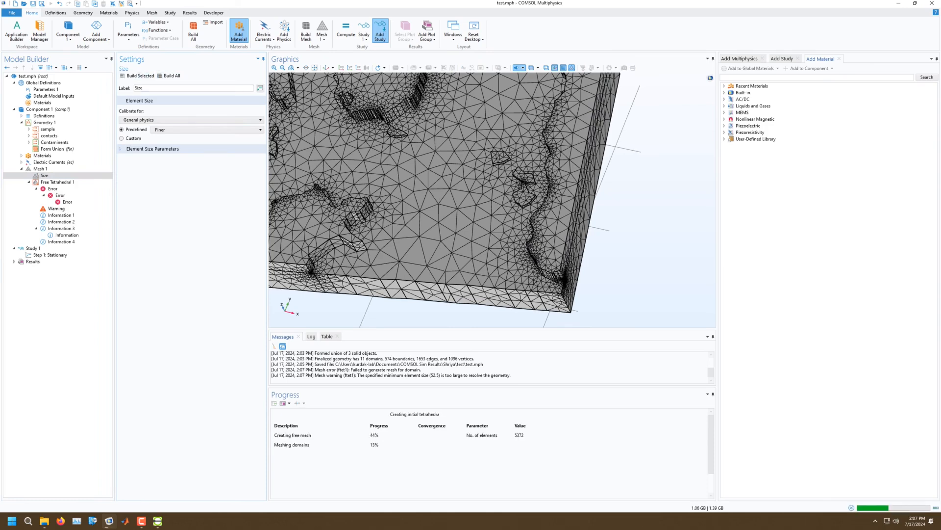
left_click_drag(491, 221, 487, 177)
right_click_drag(456, 255, 564, 215)
mouse_move(465, 220)
left_mouse_down()
mouse_move(564, 162)
mouse_move(483, 221)
mouse_move(476, 216)
left_mouse_up()
right_click_drag(495, 196, 470, 238)
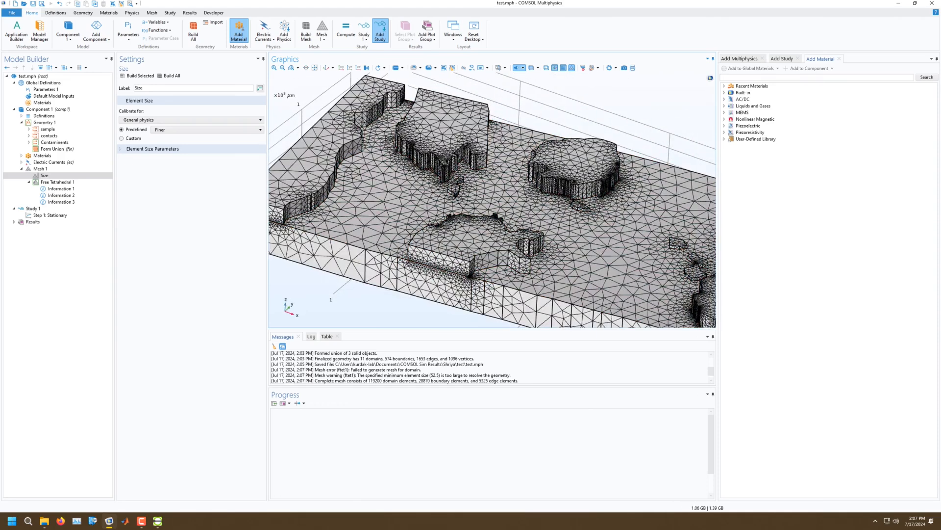
Step: Compute Study 1 and inspect the electric potential across the whole sample
left_click(32, 208)
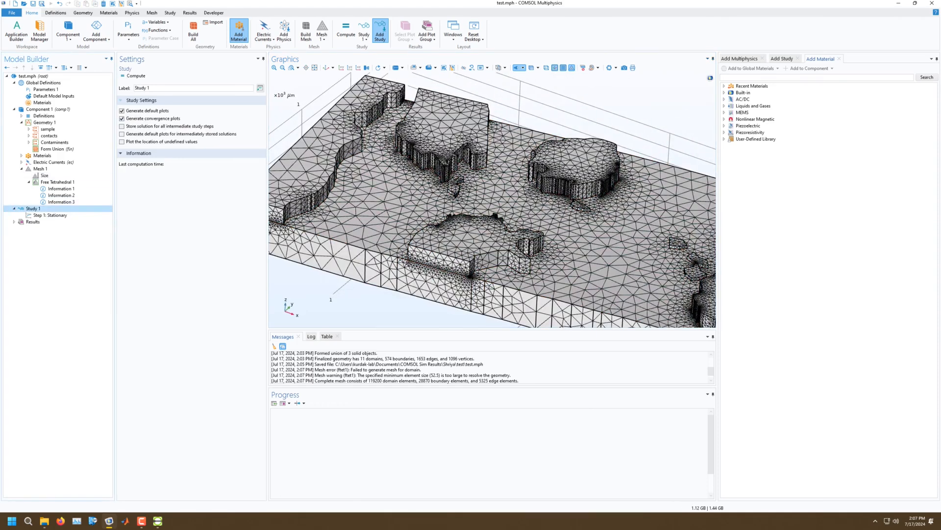
left_click(132, 75)
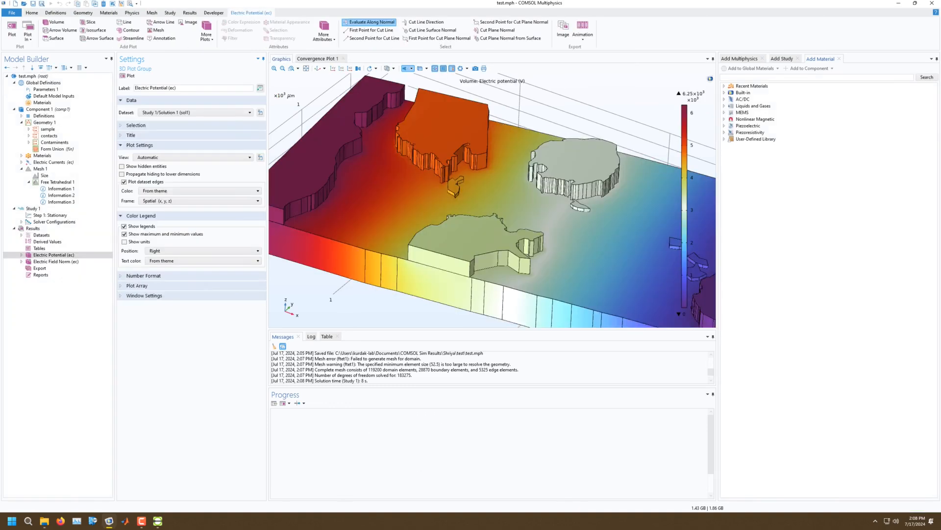
scroll(442, 189, "down", 4)
mouse_move(441, 189)
left_mouse_down()
mouse_move(463, 255)
mouse_move(454, 260)
mouse_move(424, 255)
mouse_move(446, 236)
mouse_move(442, 157)
mouse_move(443, 196)
left_mouse_up()
right_click_drag(444, 196, 519, 221)
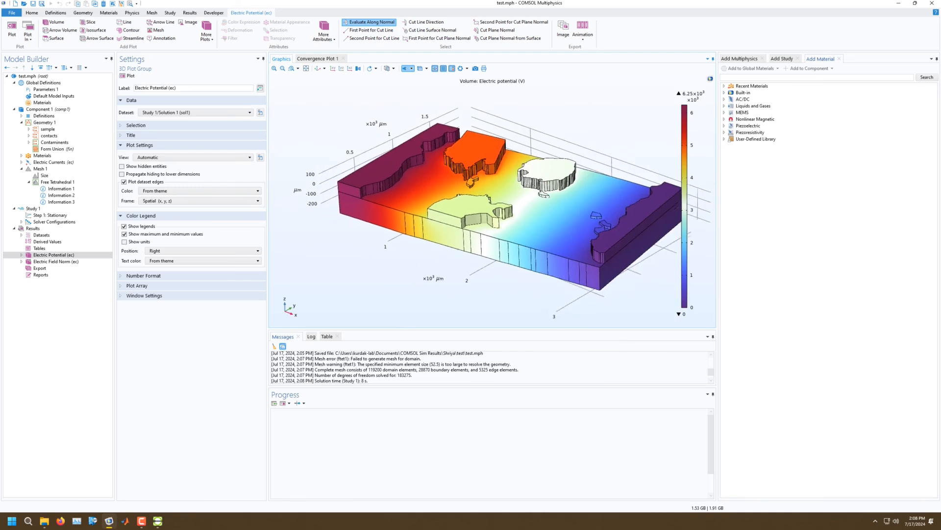
left_click_drag(518, 220, 541, 235)
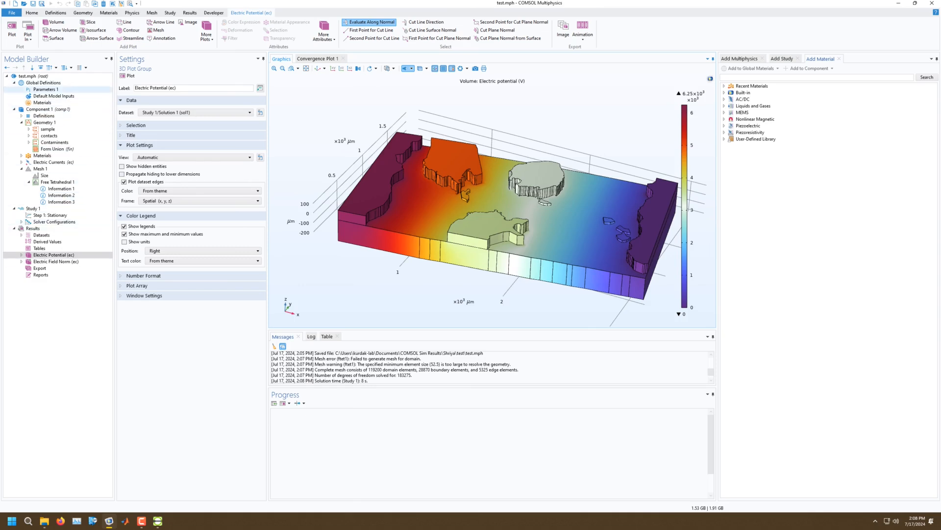
Step: Define a global parameter named pxx with the expression 1
left_click(46, 89)
left_click(131, 114)
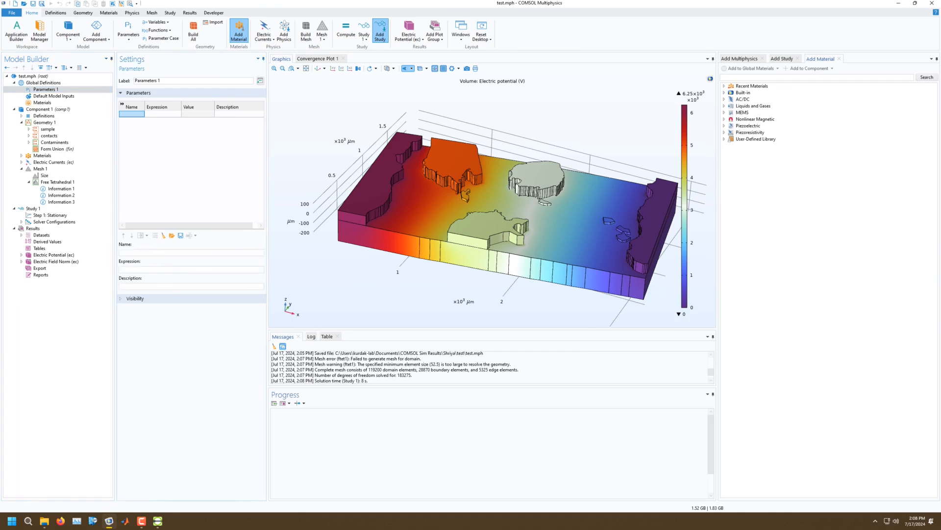
type("pxx")
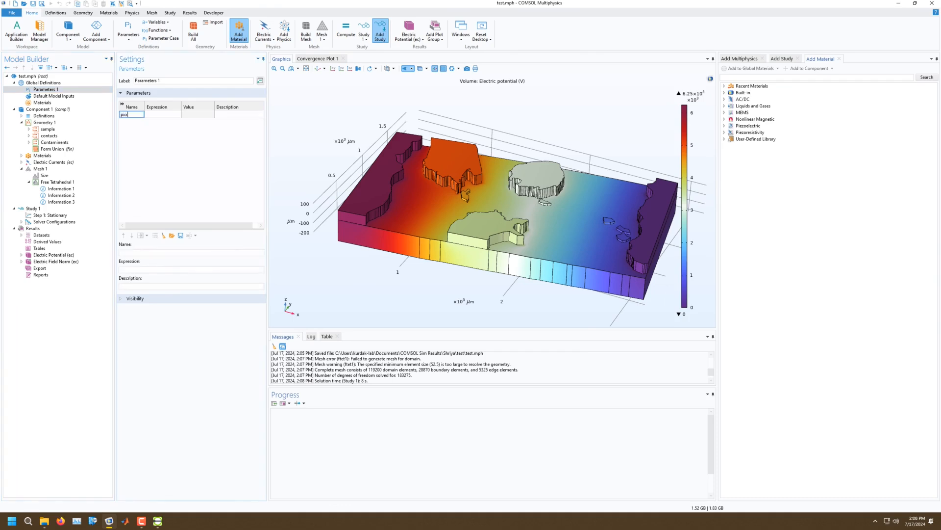
key("Tab")
type("1")
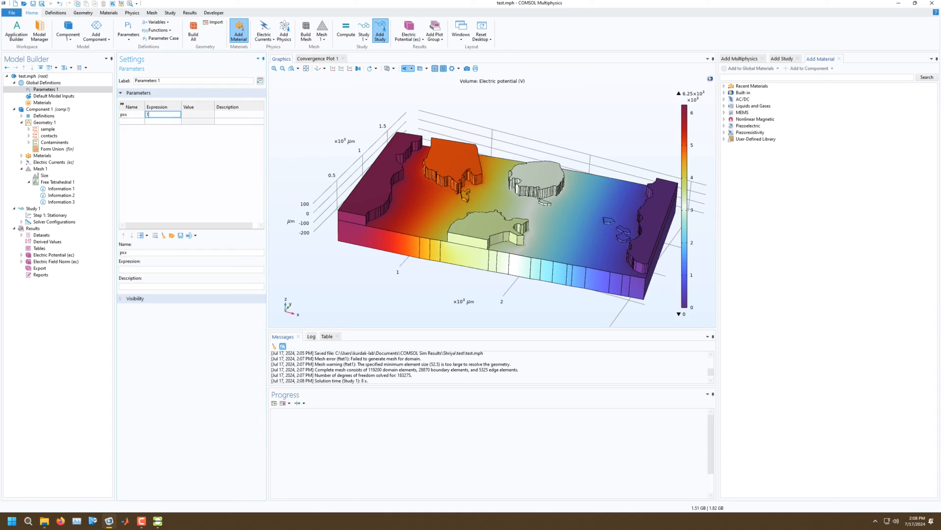
key("Return")
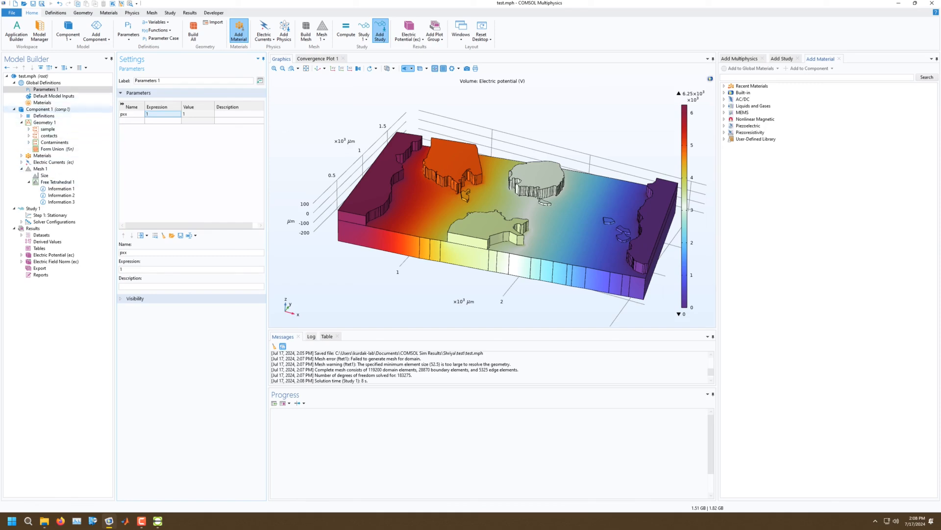
Step: Set the bulk material's electrical conductivity to 1/pxx
left_click(21, 155)
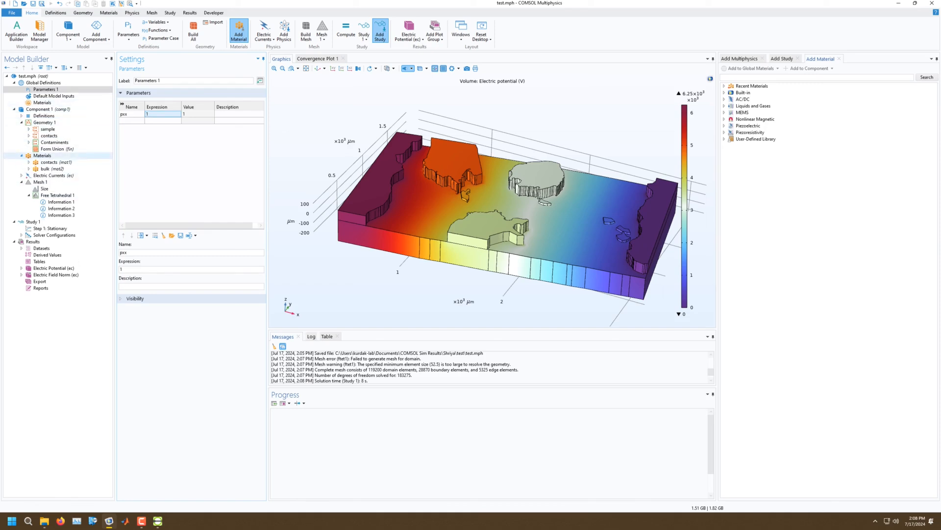
left_click(49, 169)
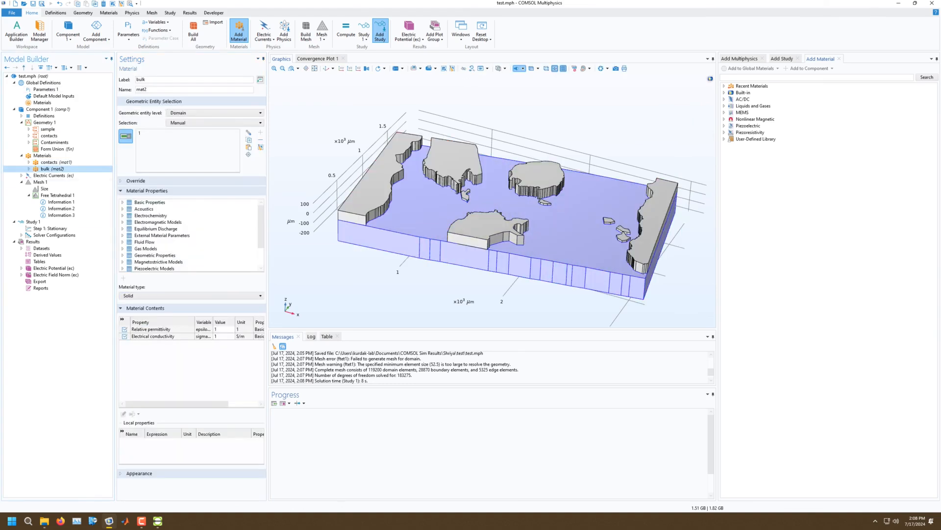
left_click(223, 337)
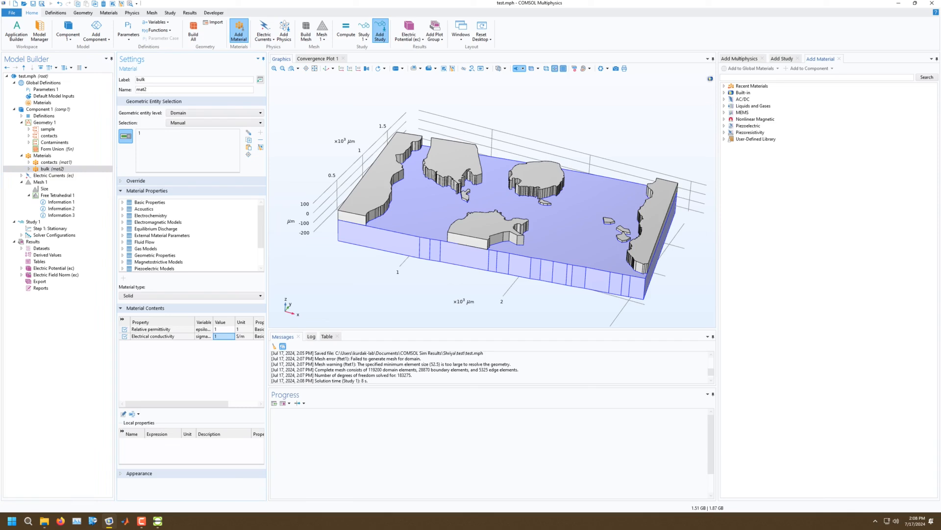
type("/pxx")
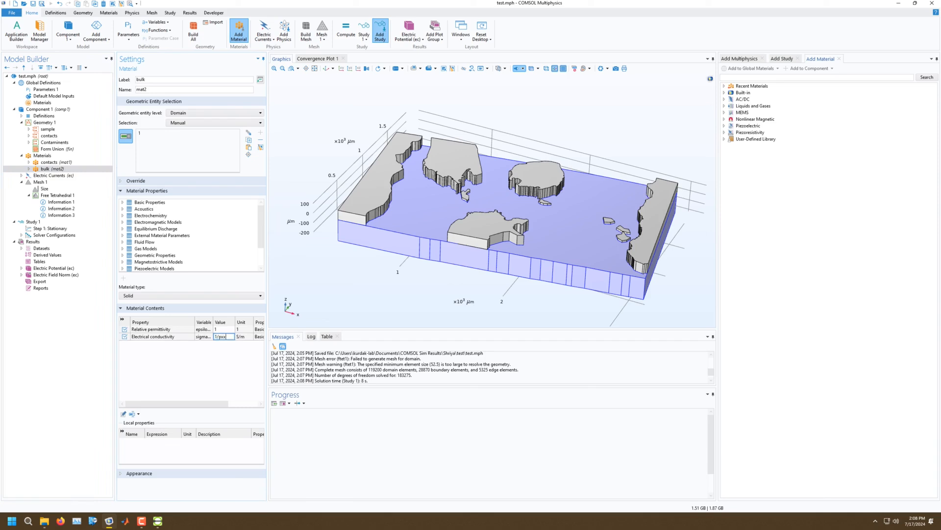
key("Return")
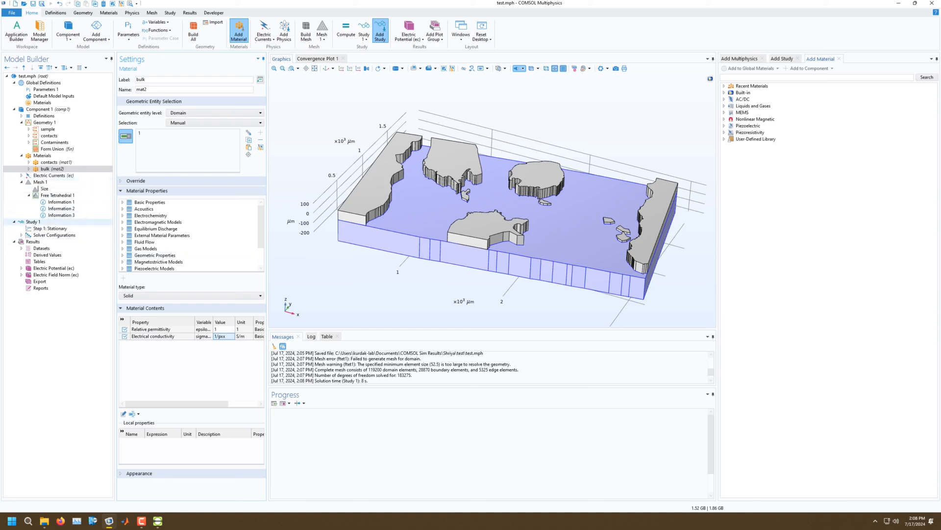
Step: Add a Parametric Sweep to Study 1 with pxx as the swept parameter
left_click(33, 222)
right_click(45, 224)
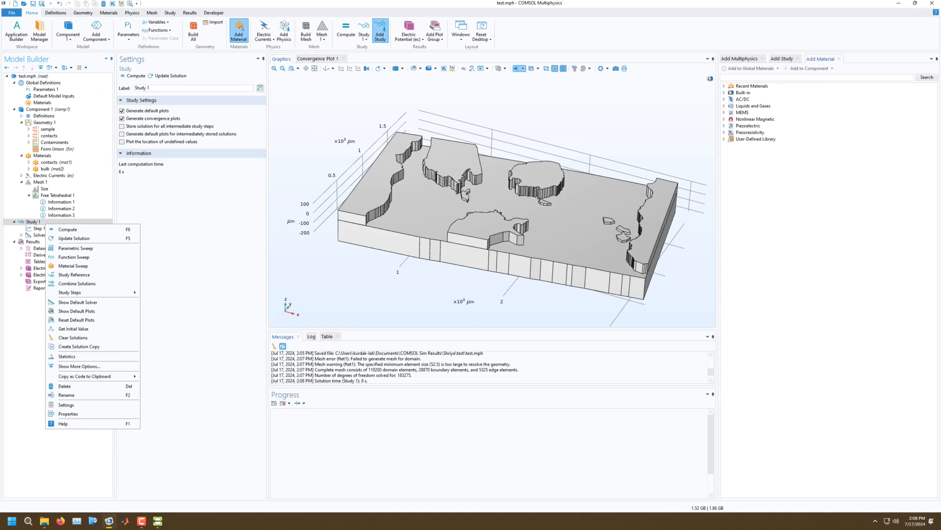
left_click(75, 248)
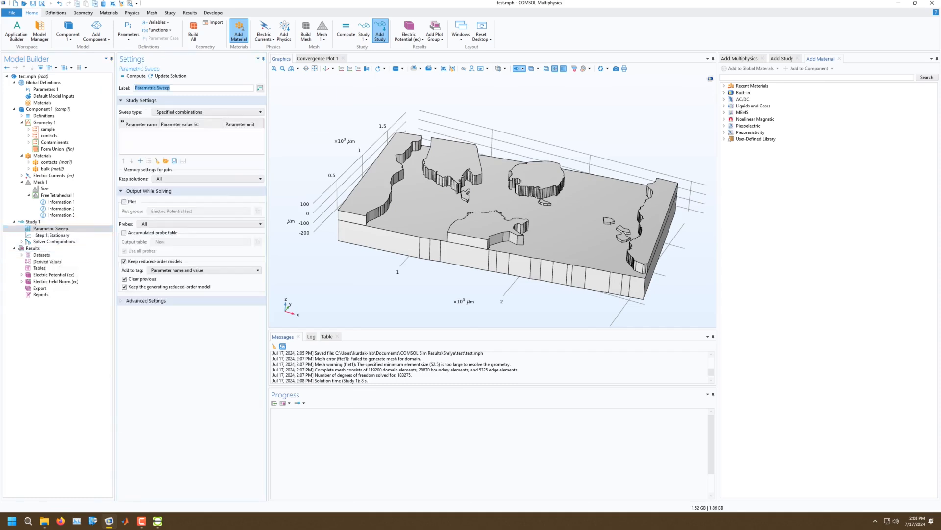
left_click(140, 160)
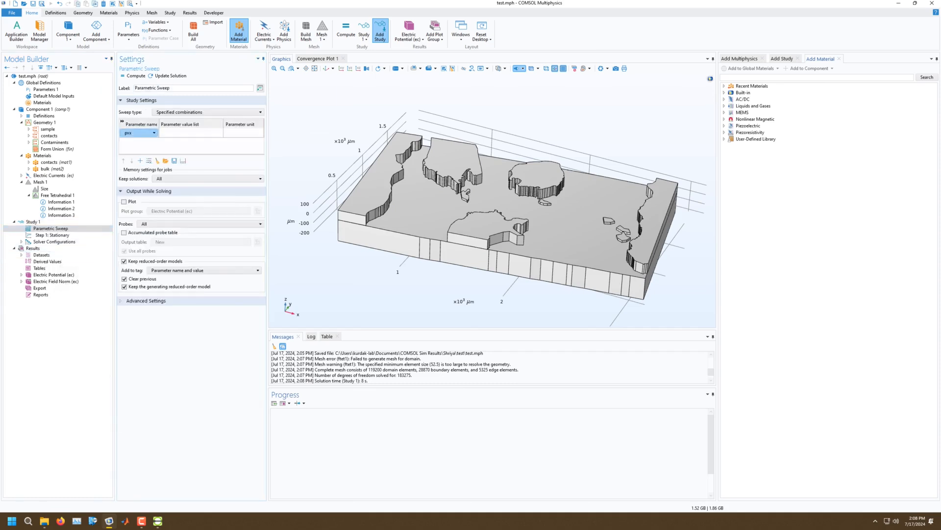
left_click(190, 133)
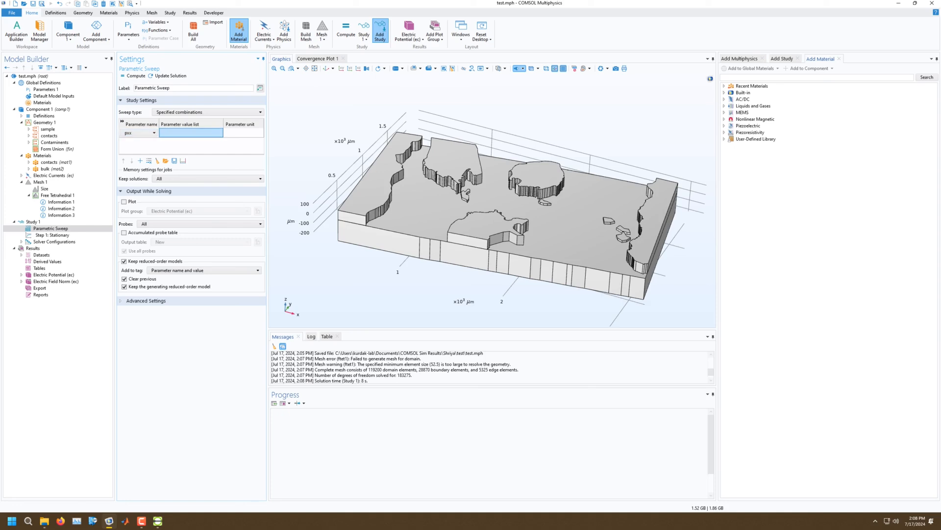
Step: Fill the pxx value list with a logarithmic range from 1E-5 to 1E5
left_click(183, 160)
left_click(470, 224)
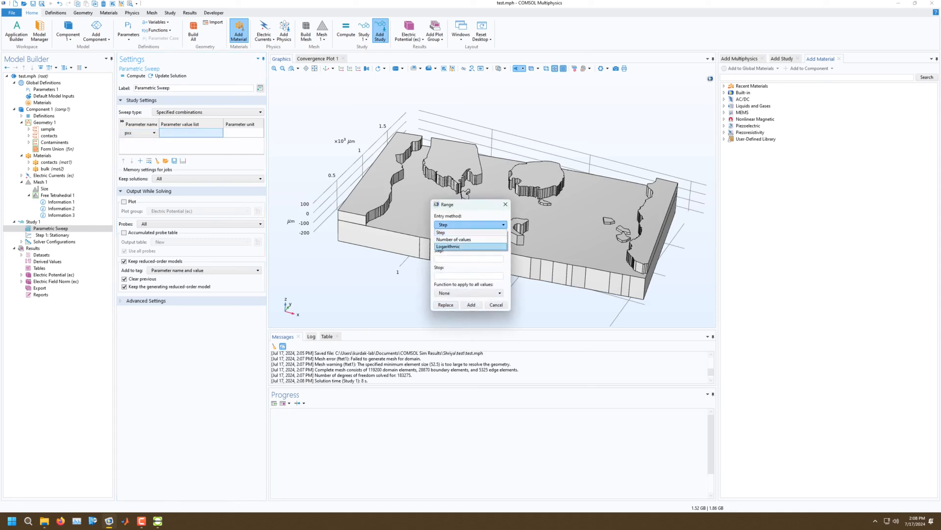
left_click(447, 246)
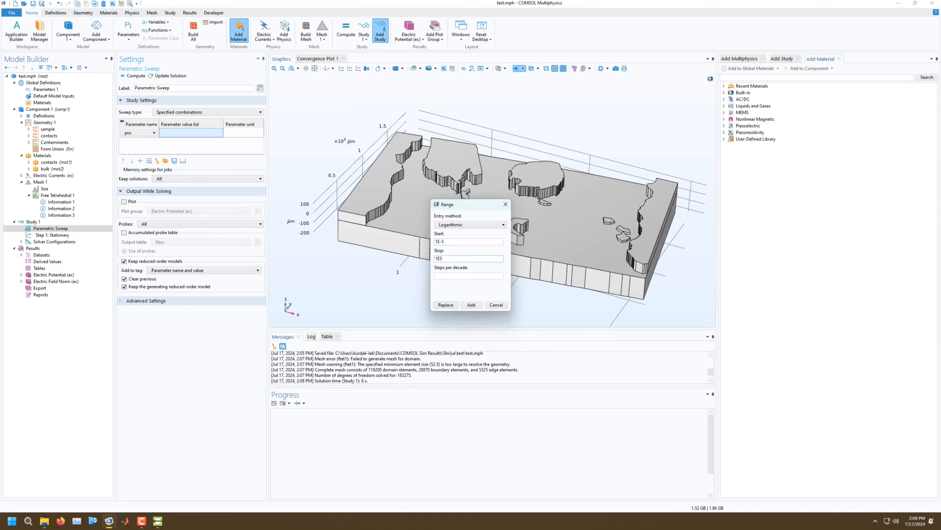
left_click(469, 276)
left_click(446, 304)
Step: Compute Study 1 with the sweep and display the electric potential plot for pxx = 1E-5
left_click(33, 222)
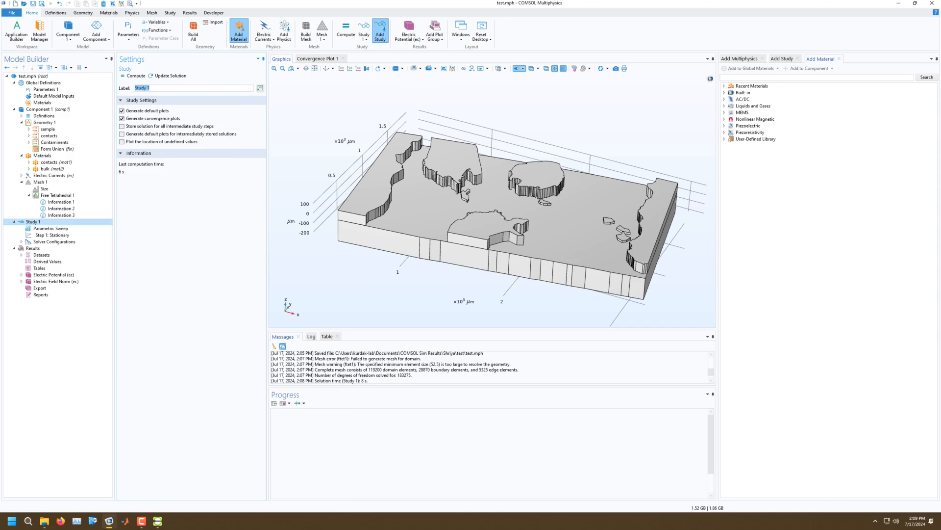
left_click(133, 75)
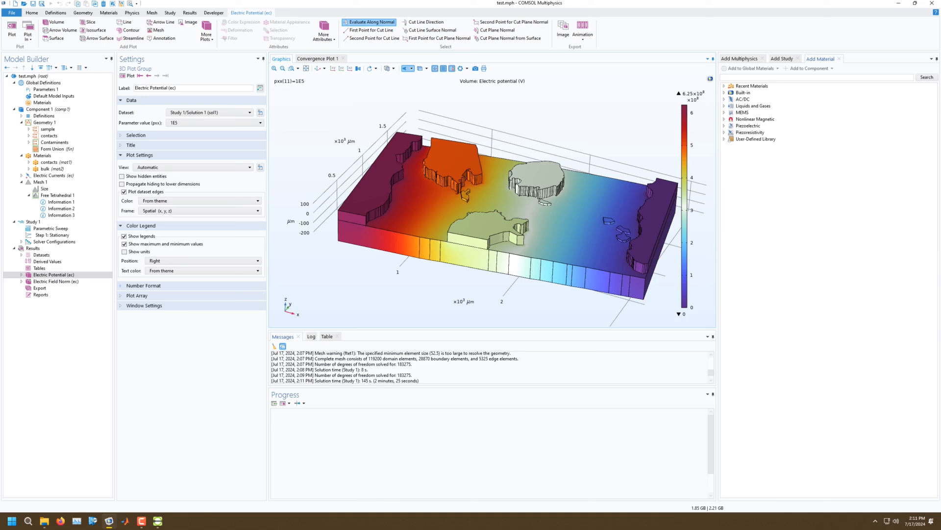
mouse_move(496, 201)
left_mouse_down()
mouse_move(493, 169)
mouse_move(515, 152)
mouse_move(495, 216)
left_mouse_up()
left_click(140, 75)
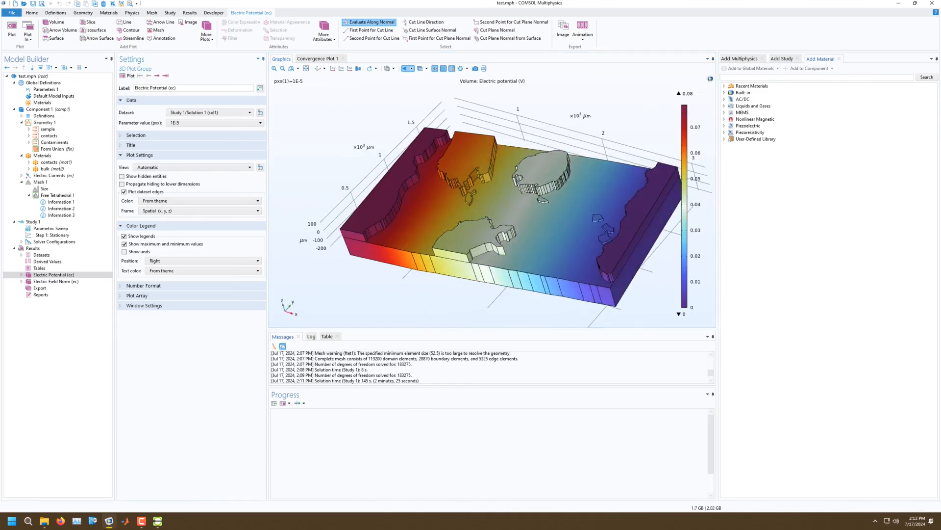
left_click_drag(456, 196, 490, 245)
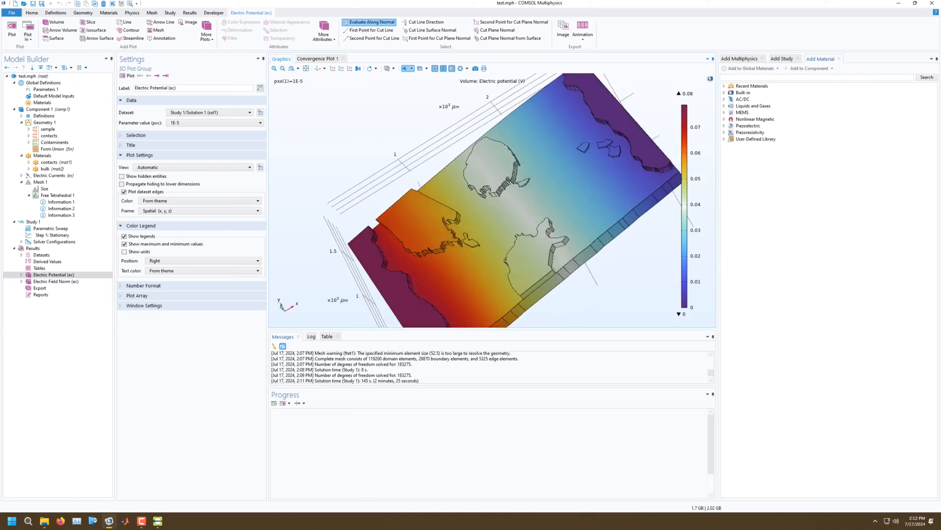
left_click_drag(500, 210, 451, 206)
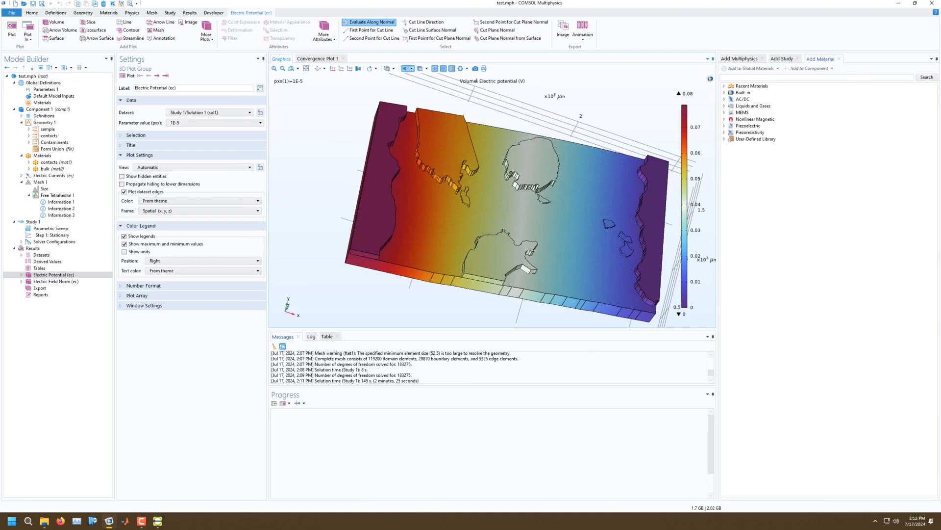
Step: Add a Surface Average derived value on the top face of the back island nearest the low-x end contact
left_click(48, 262)
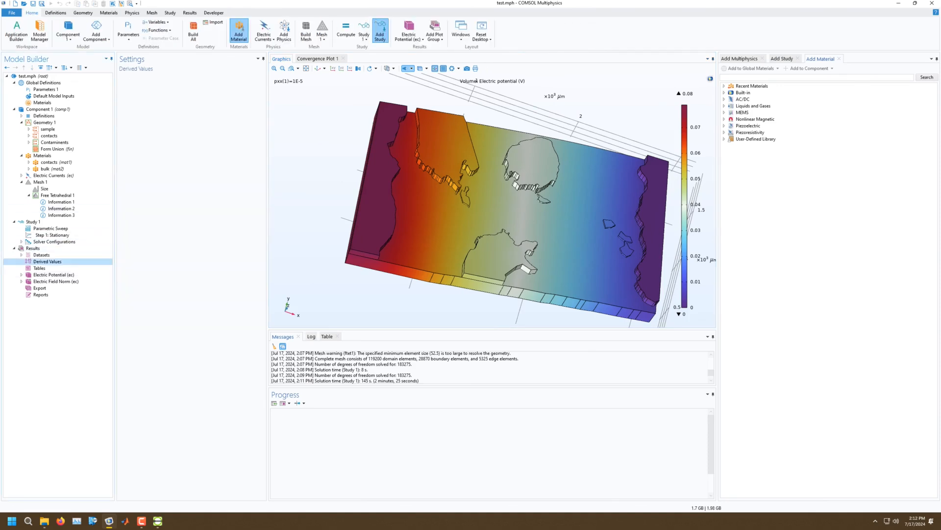
right_click(54, 262)
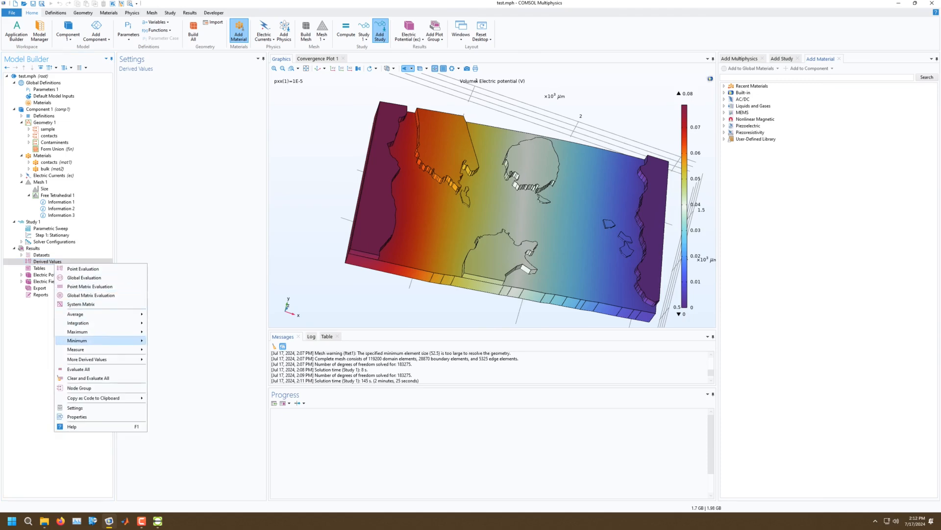
mouse_move(98, 313)
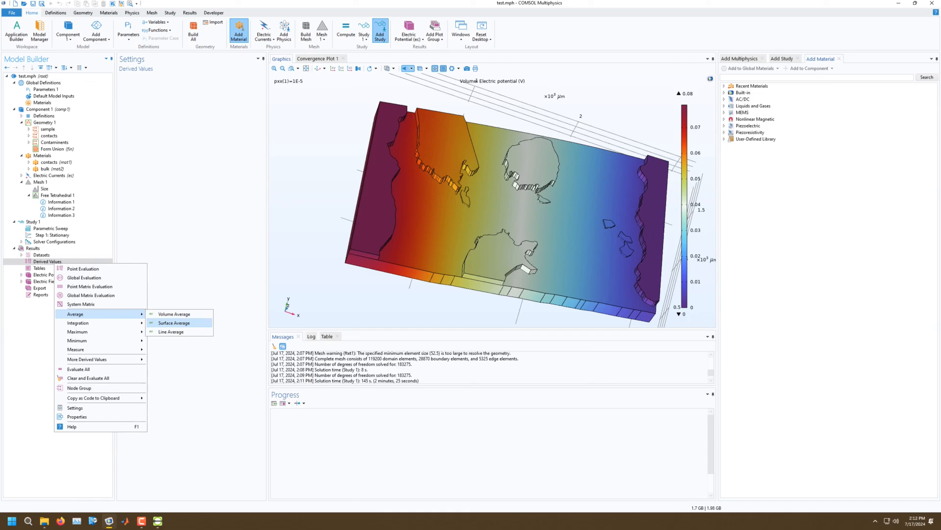
left_click(174, 323)
left_click_drag(417, 221, 382, 216)
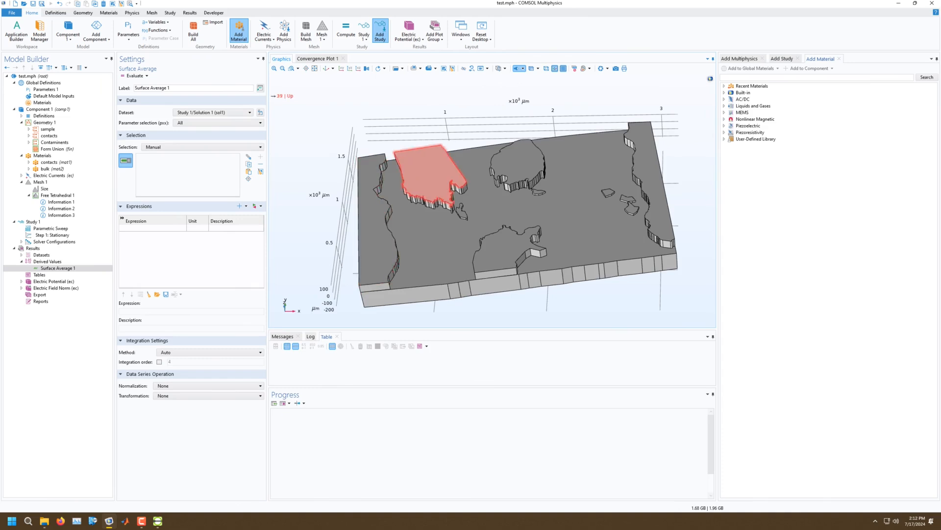
left_click(429, 174)
Step: Rename the surface average as p5
left_click_drag(182, 88, 117, 84)
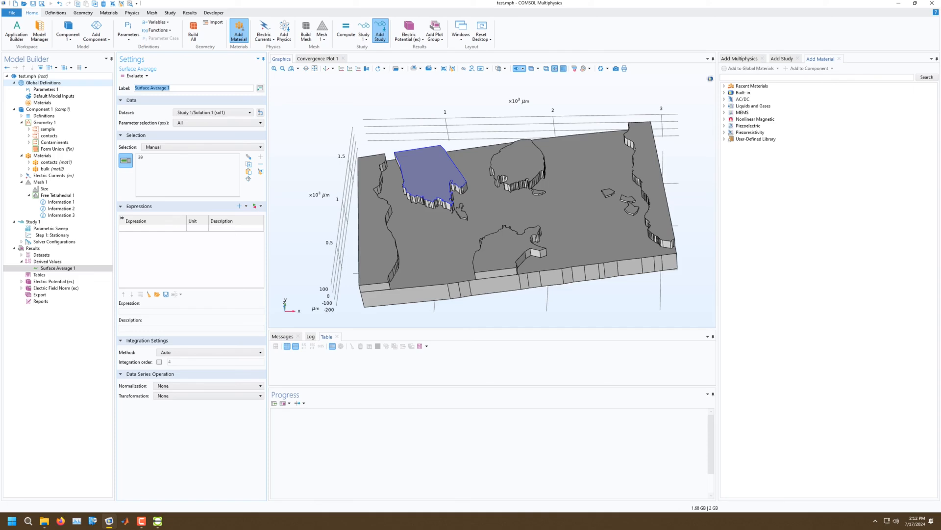
type("p5")
key("Return")
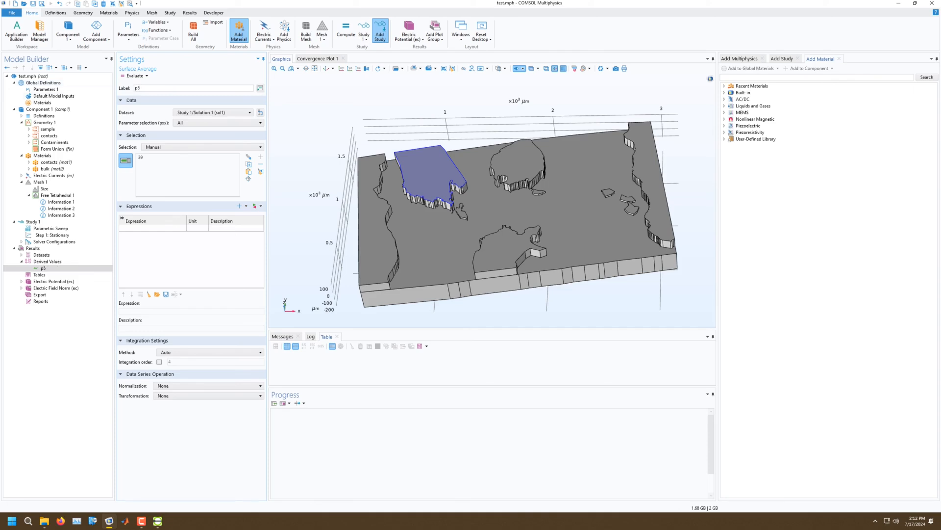
Step: Add the electric potential V from the Electric Currents quantities as the p5 average's expression
left_click(240, 206)
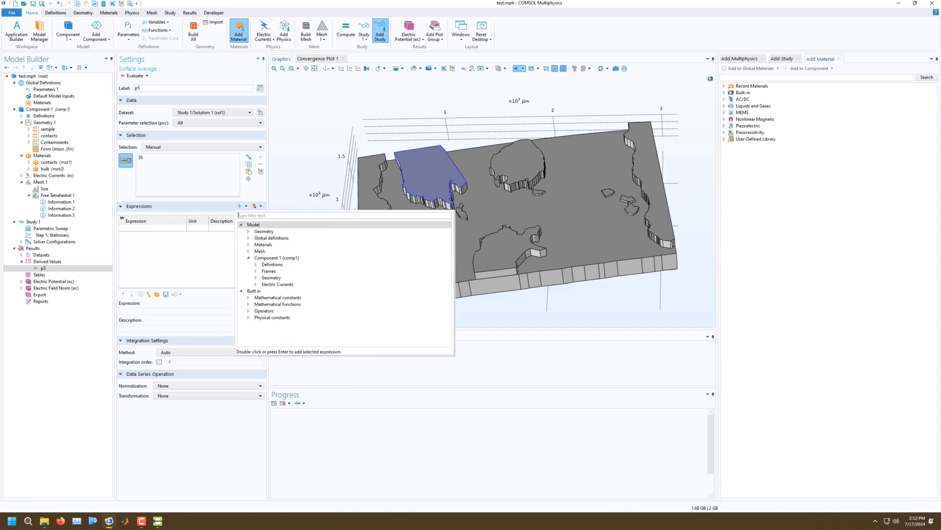
key("Escape")
left_click(240, 206)
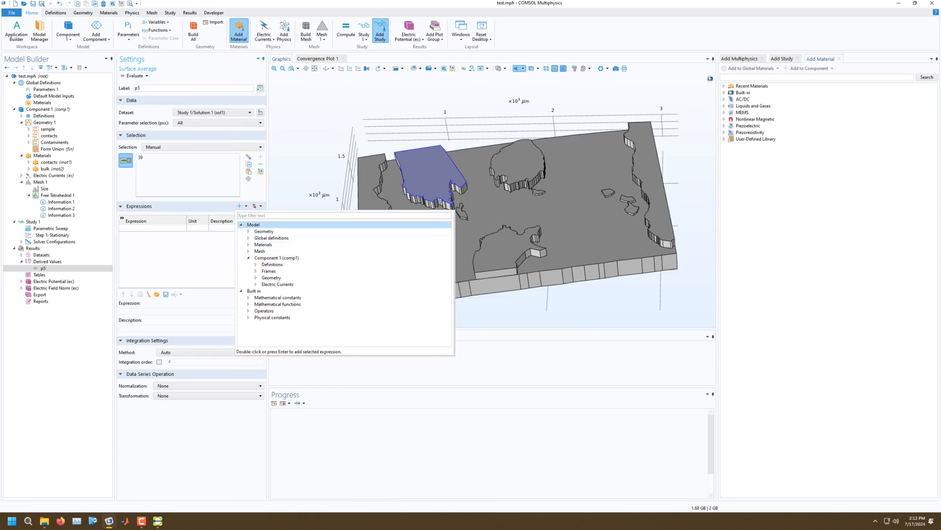
left_click(255, 285)
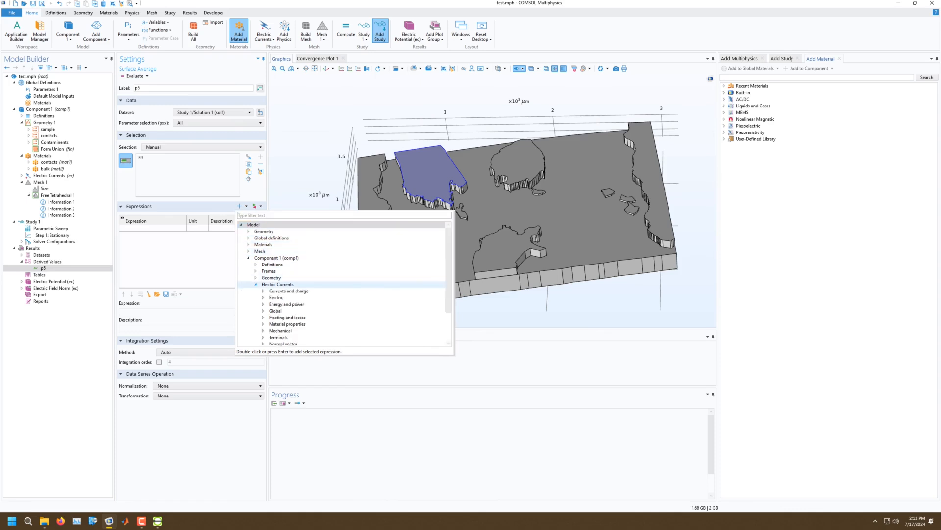
left_click(263, 298)
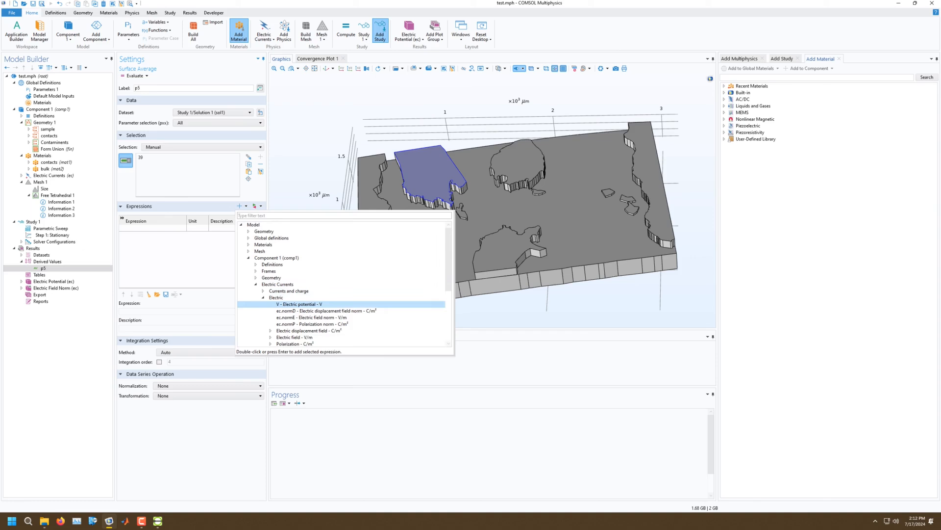
double_click(300, 304)
left_click(226, 229)
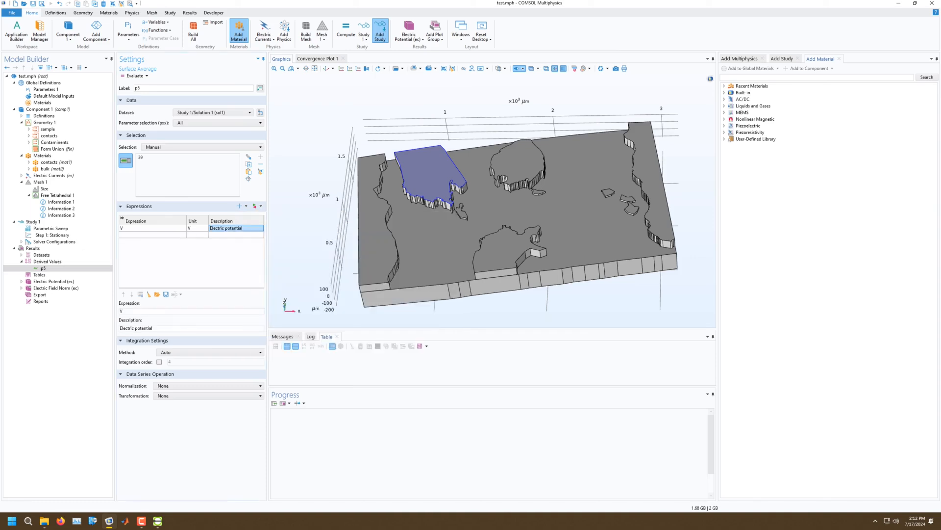
Step: Set the description of the p5 average's V expression to p5 and evaluate it
key("ctrl+a")
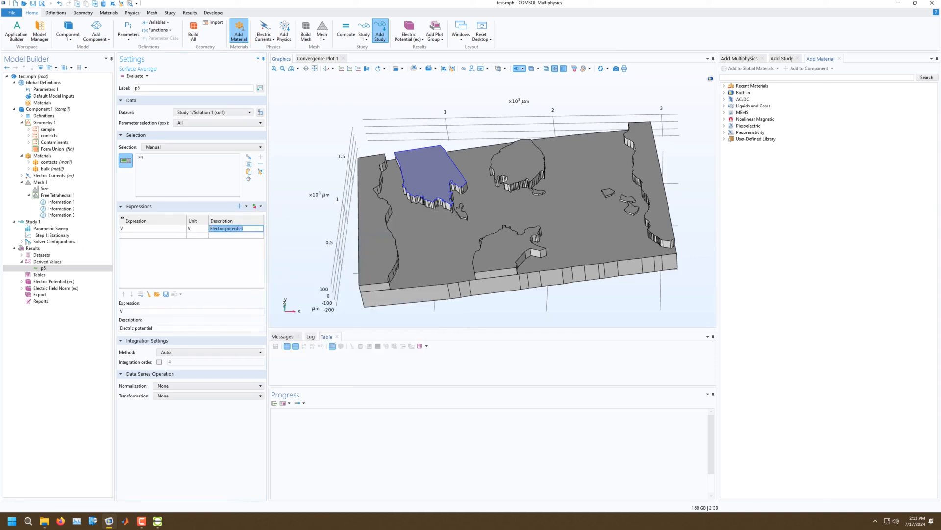
type("p5")
key("Return")
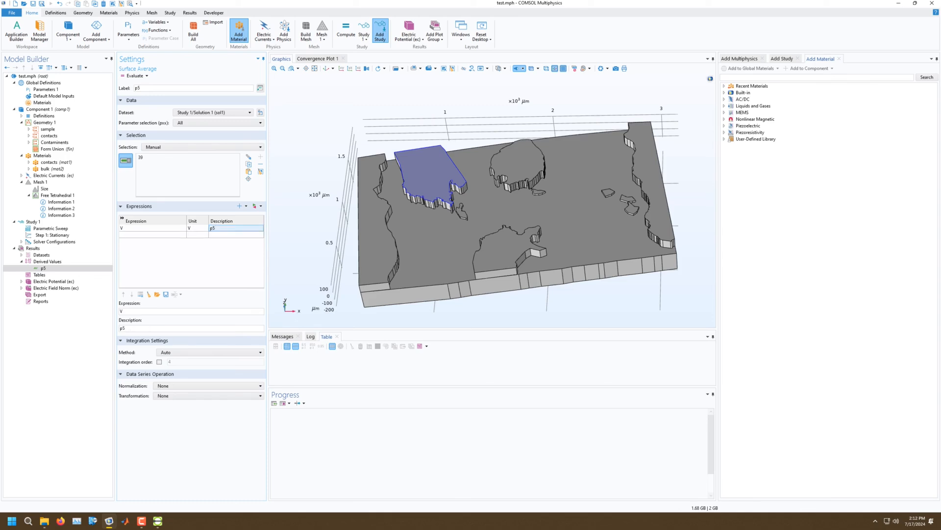
left_click(135, 75)
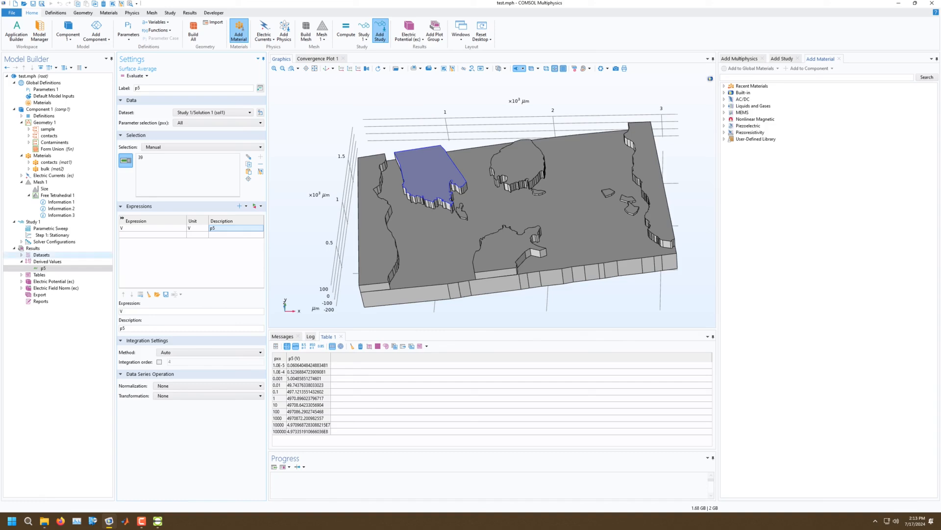
Step: Duplicate the p5 surface average under Derived Values
left_click(47, 262)
left_click(43, 268)
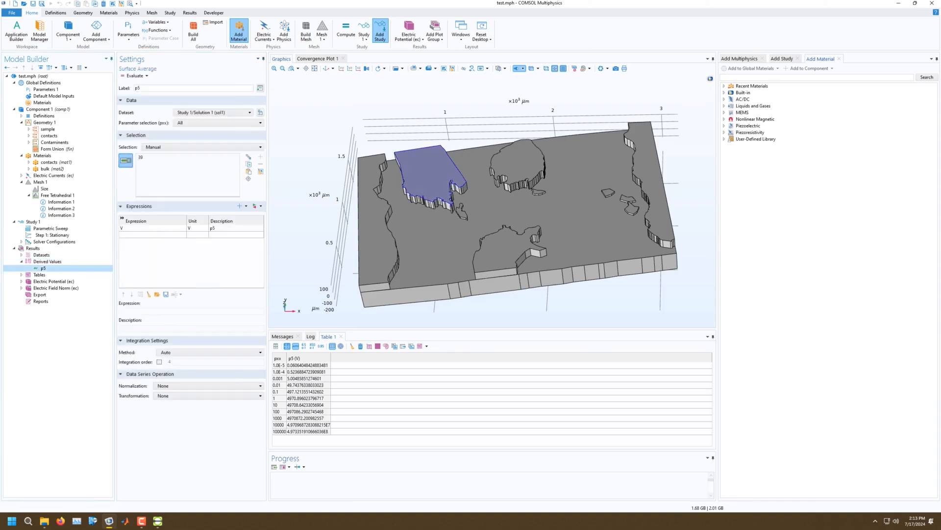
right_click(44, 269)
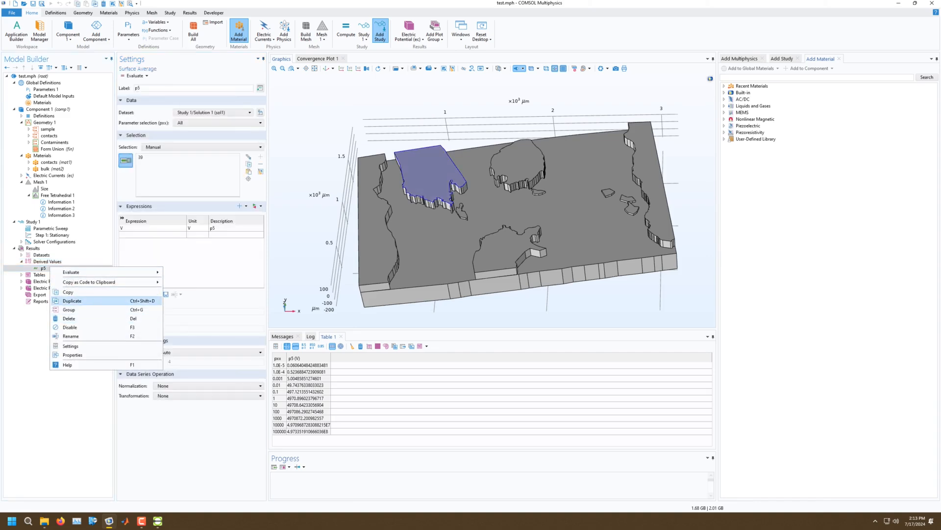
left_click(72, 301)
left_click(48, 261)
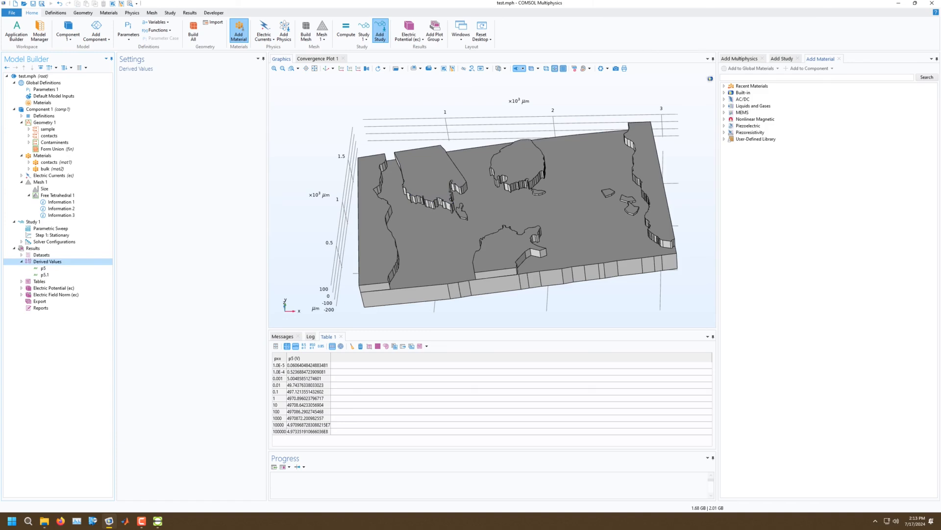
right_click(55, 262)
mouse_move(88, 314)
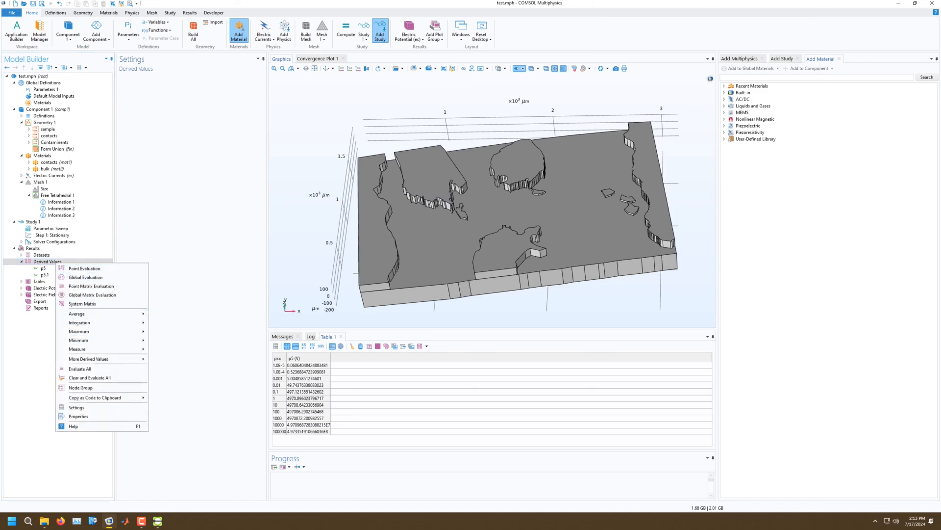
left_click(44, 261)
right_click(44, 261)
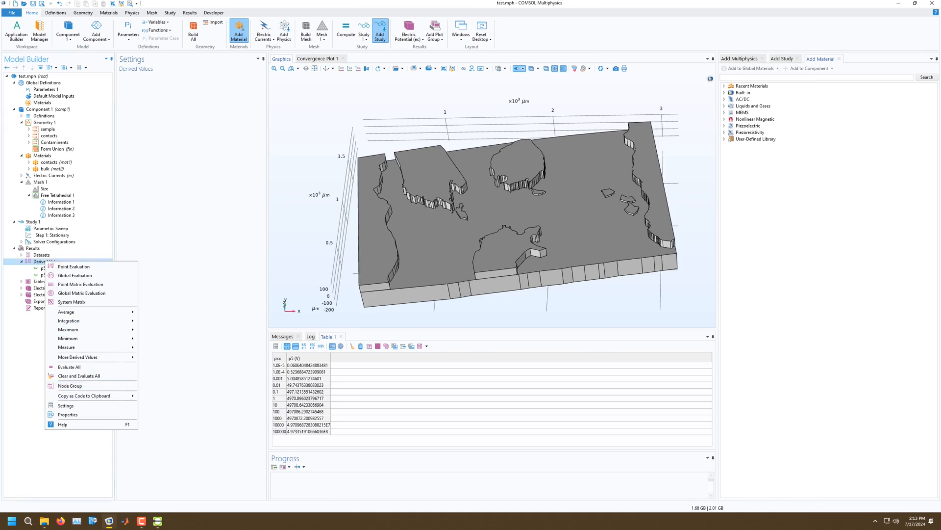
left_click(165, 321)
Step: Duplicate the p5.1 average, and replace p5.1's selected boundary with the top face of the rounded back island
right_click(54, 275)
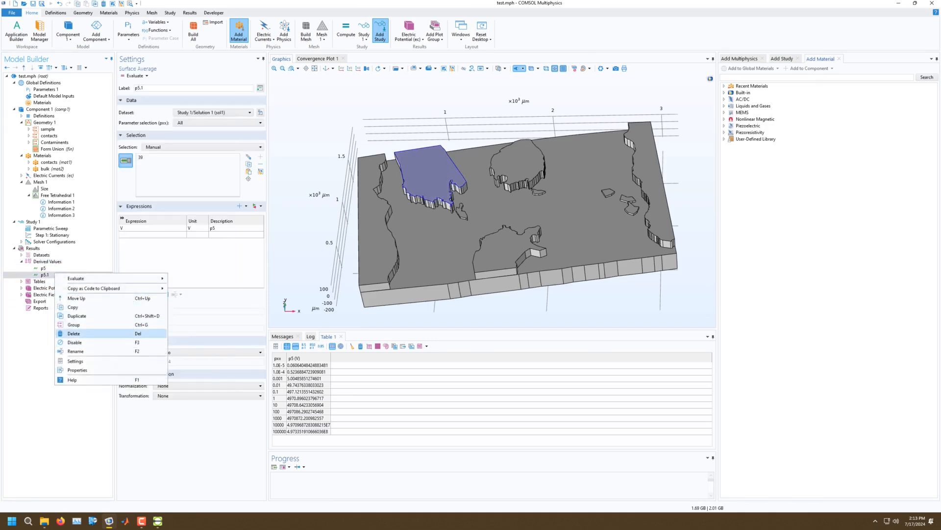
left_click(77, 316)
left_click(45, 274)
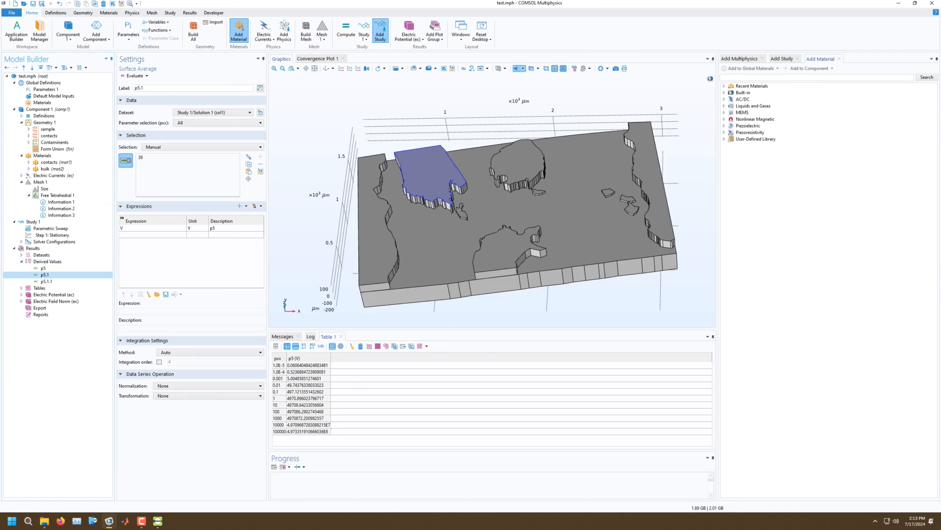
left_click(427, 169)
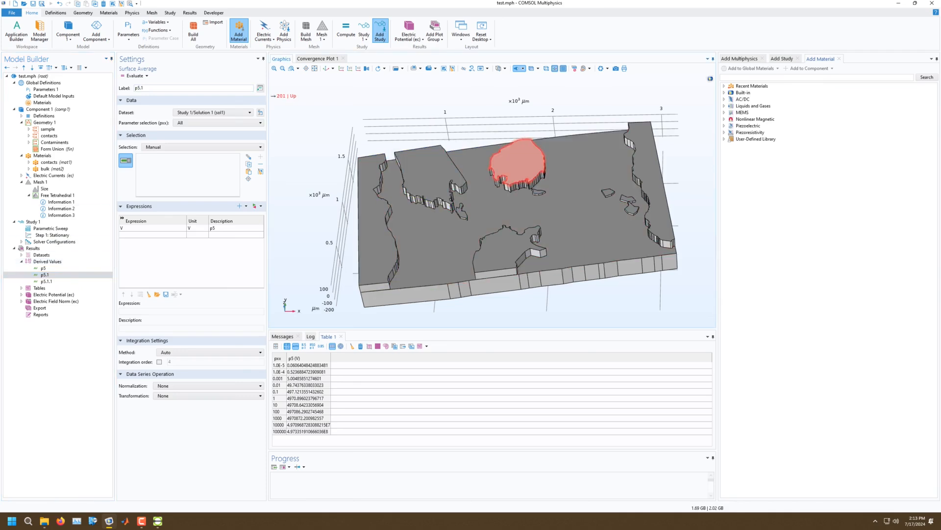
left_click(517, 162)
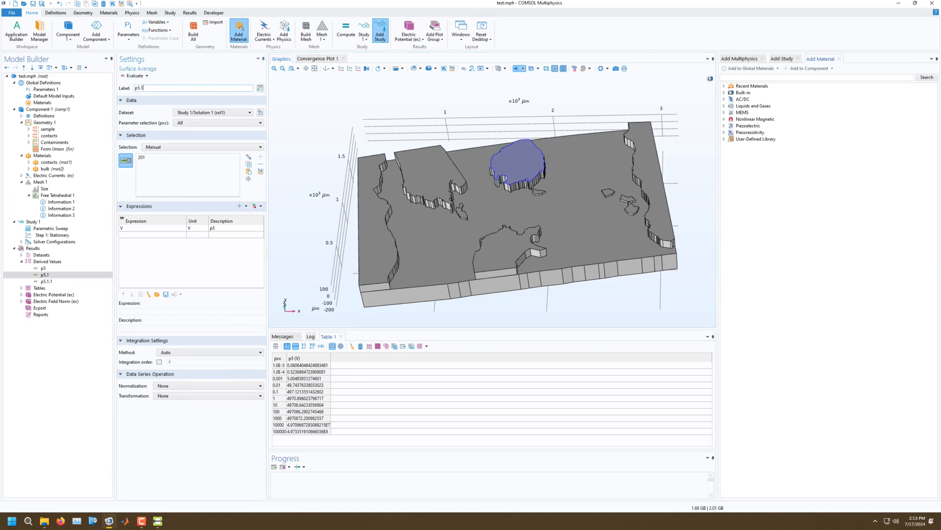
Step: Rename the p5.1 average as p12, set its expression description to p12 and evaluate it
left_click_drag(145, 89, 137, 88)
type("12")
left_click(213, 228)
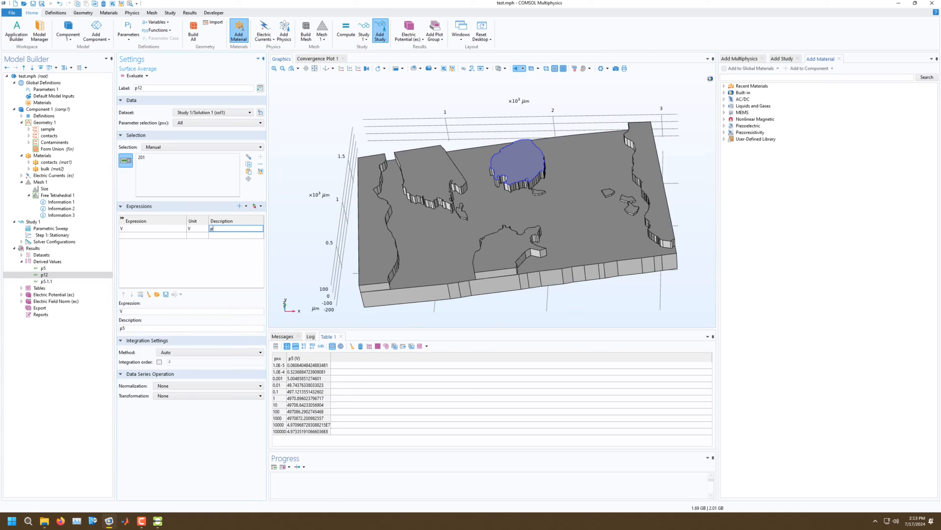
type("p12")
key("Return")
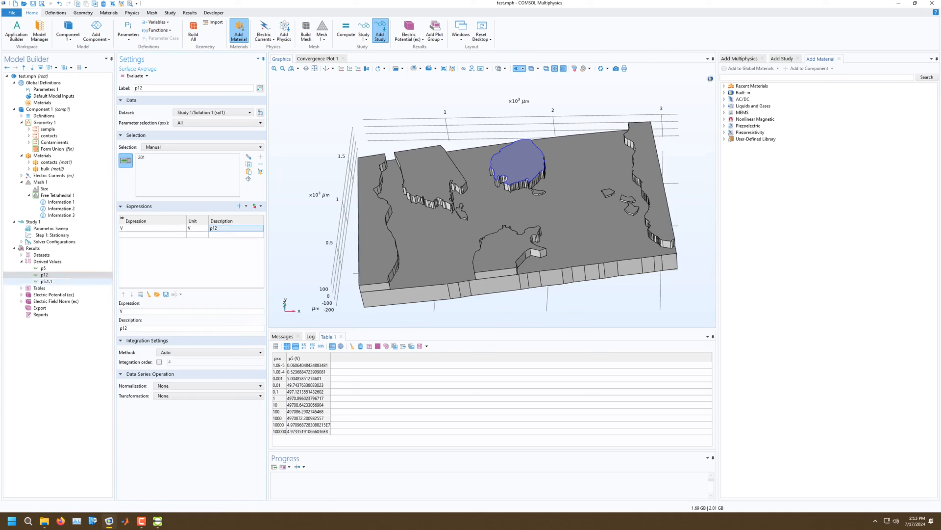
left_click(134, 76)
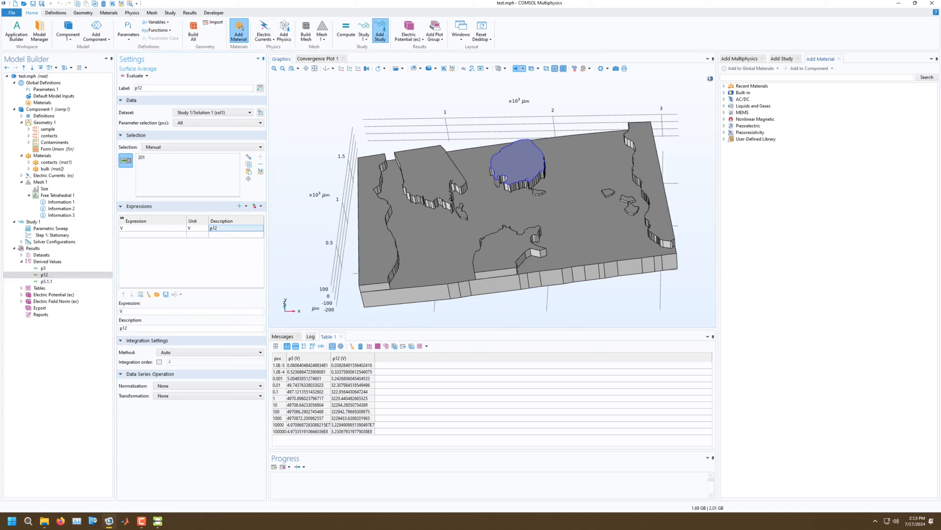
Step: Rename the p5.1.1 average as p8 and replace its selected boundary with the top face of the front-edge island
left_click(46, 281)
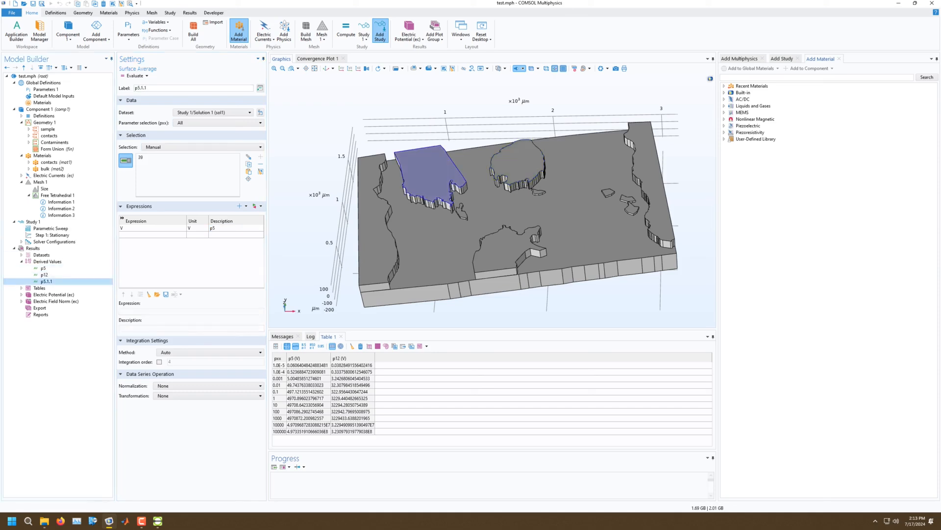
left_click_drag(149, 88, 140, 88)
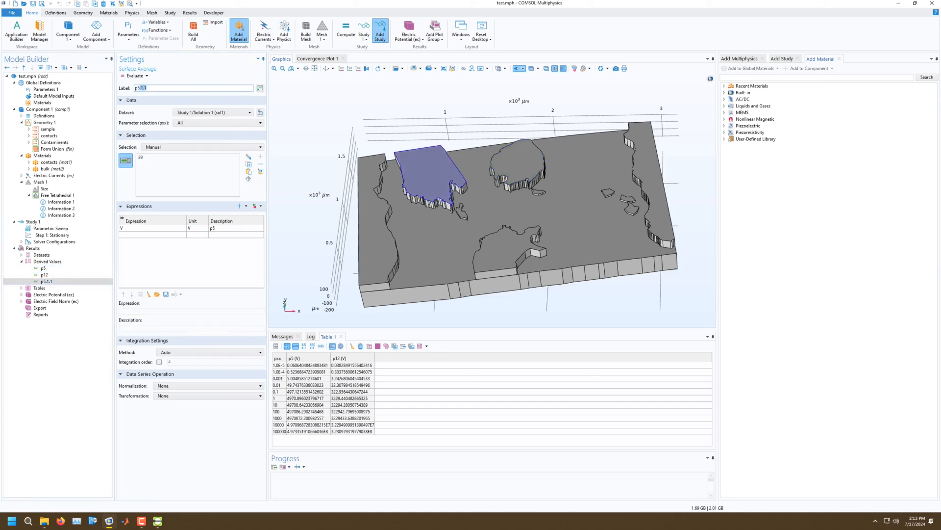
type("8")
left_click(428, 175)
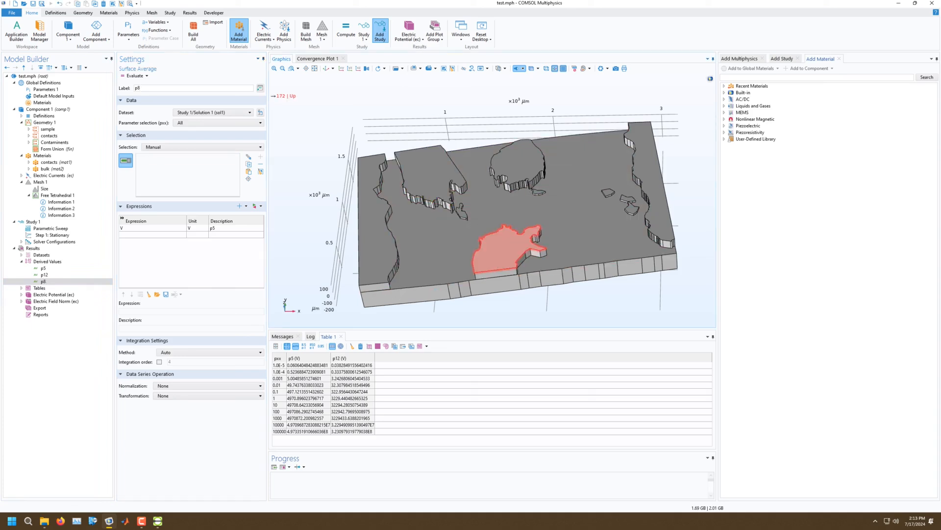
left_click(502, 253)
Step: Set the p8 average's expression description to p8 and evaluate it
double_click(216, 228)
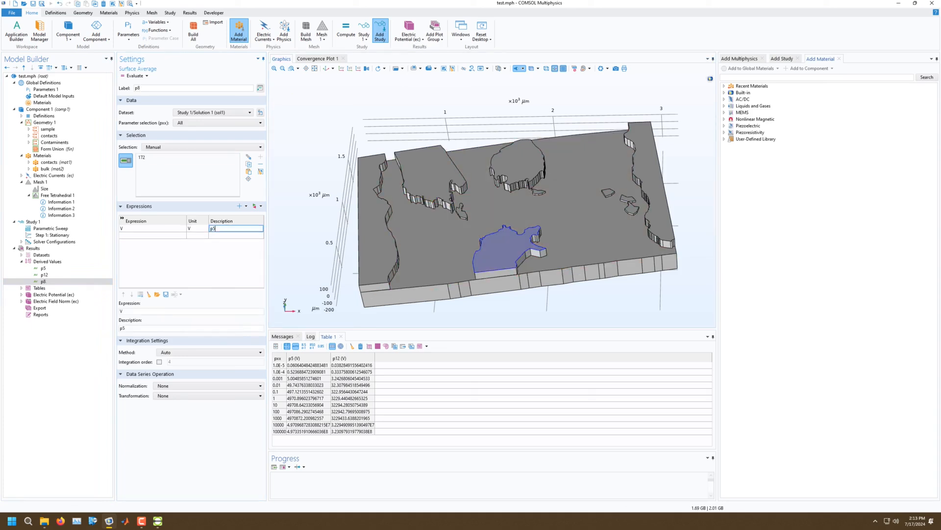
type("8")
key("Return")
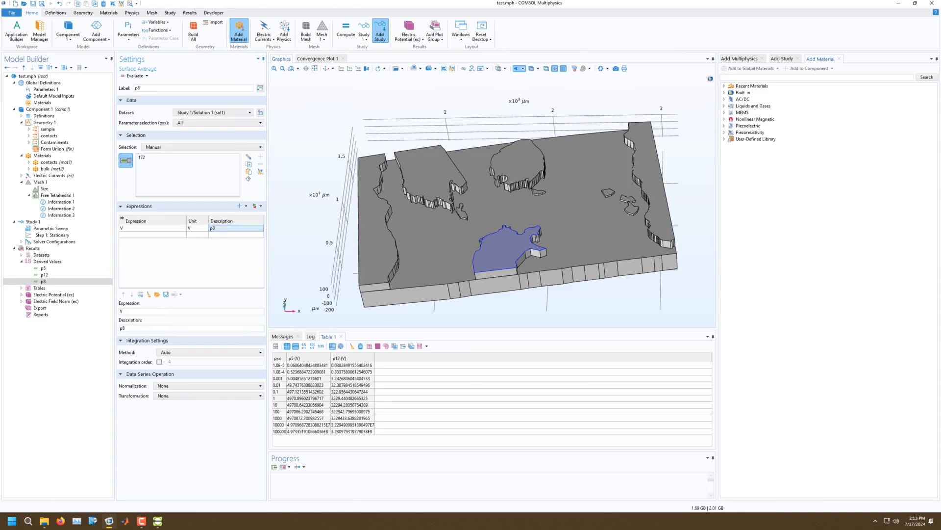
left_click(132, 76)
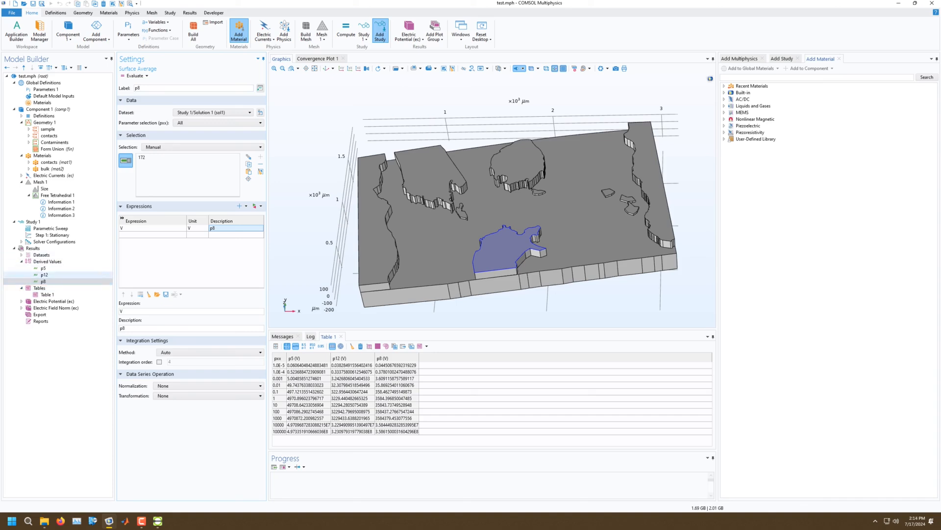
Step: Add a new results table and name it voltages
left_click(47, 261)
left_click(43, 268)
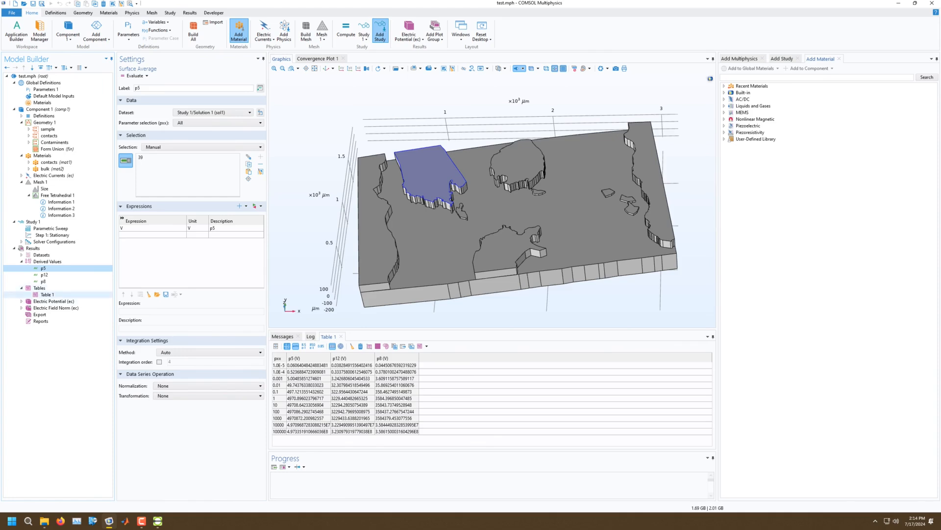
right_click(39, 288)
left_click(62, 293)
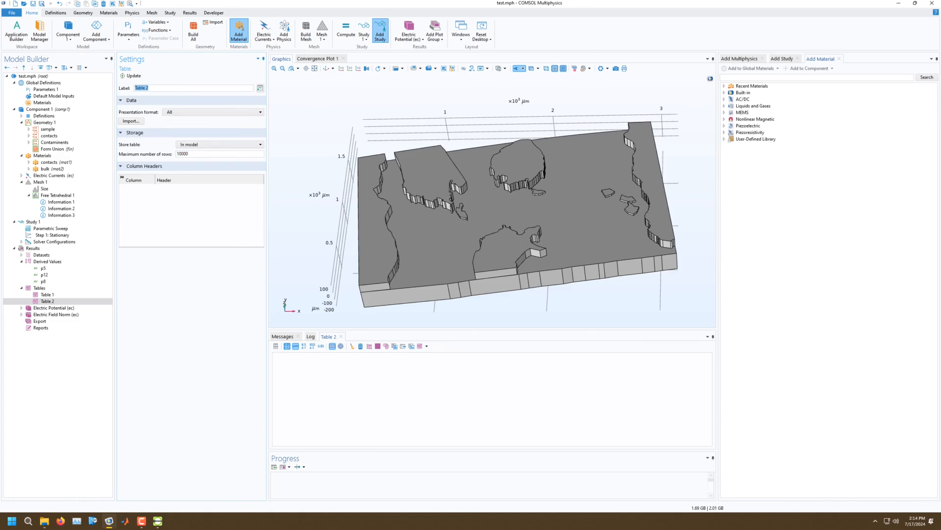
type("voltages")
key("Return")
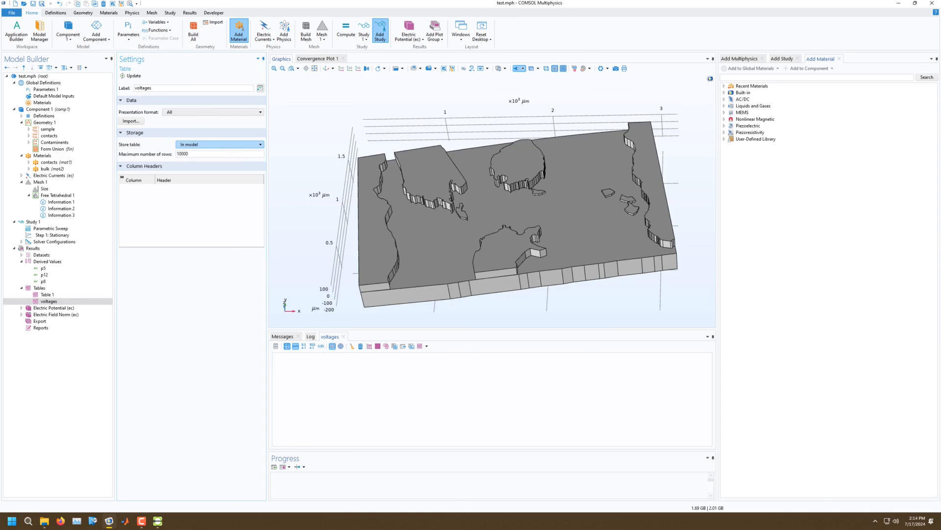
Step: Store the voltages table in model and on file, using a CSV file named data in the test folder
left_click(221, 144)
left_click(216, 166)
left_click(239, 154)
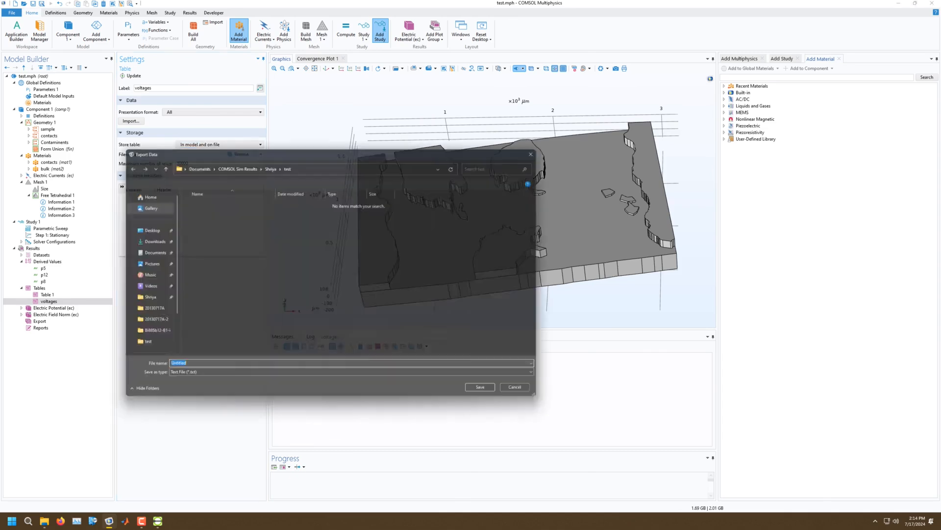
left_click(236, 379)
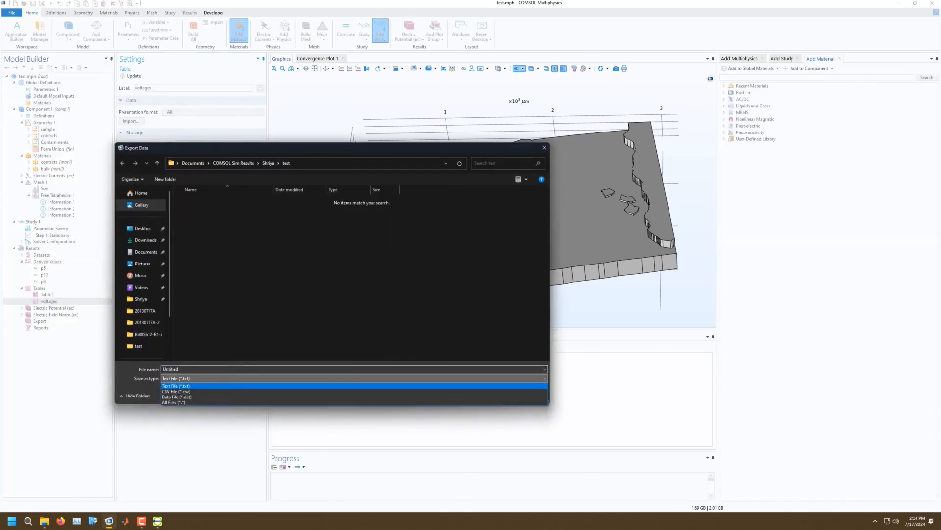
left_click(231, 391)
type("d")
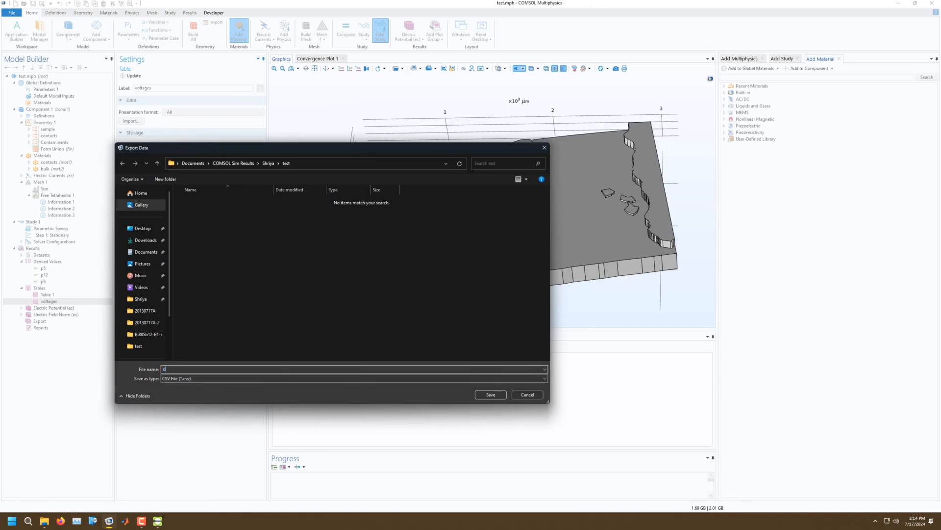
type("ata")
left_click(491, 395)
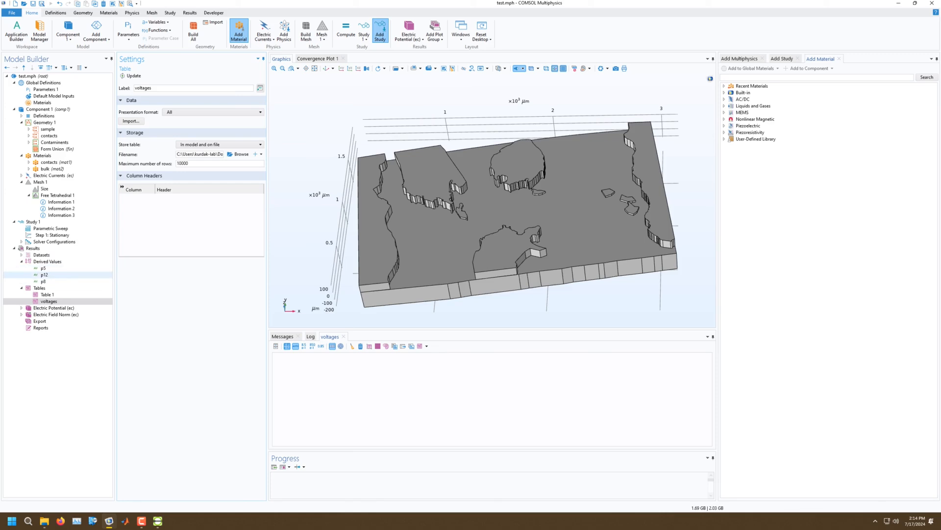
Step: Evaluate the p5, p12 and p8 surface averages into the voltages table
left_click(43, 268)
left_click(133, 76)
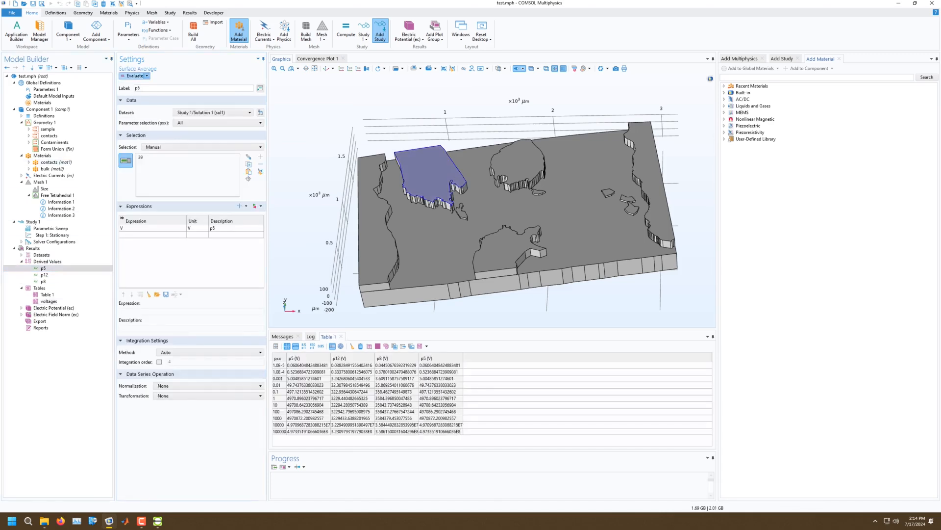
left_click(146, 76)
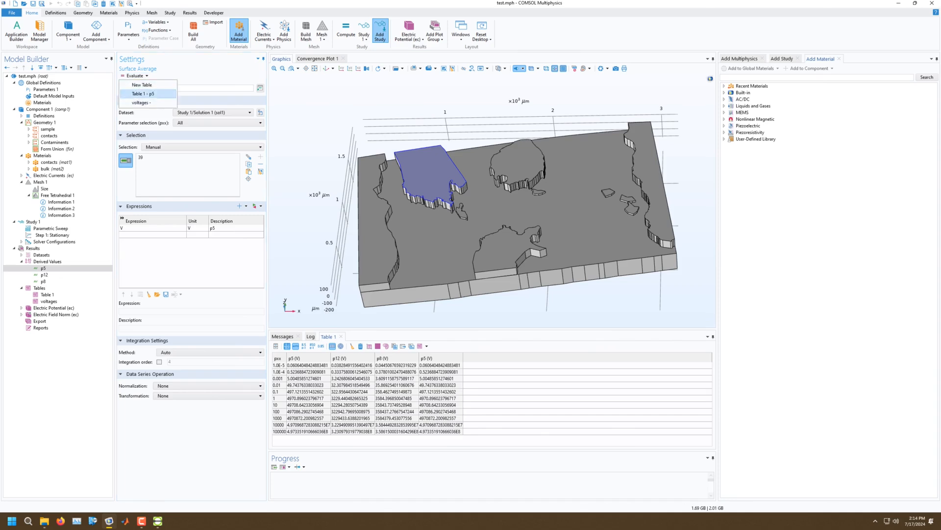
left_click(142, 103)
left_click(44, 275)
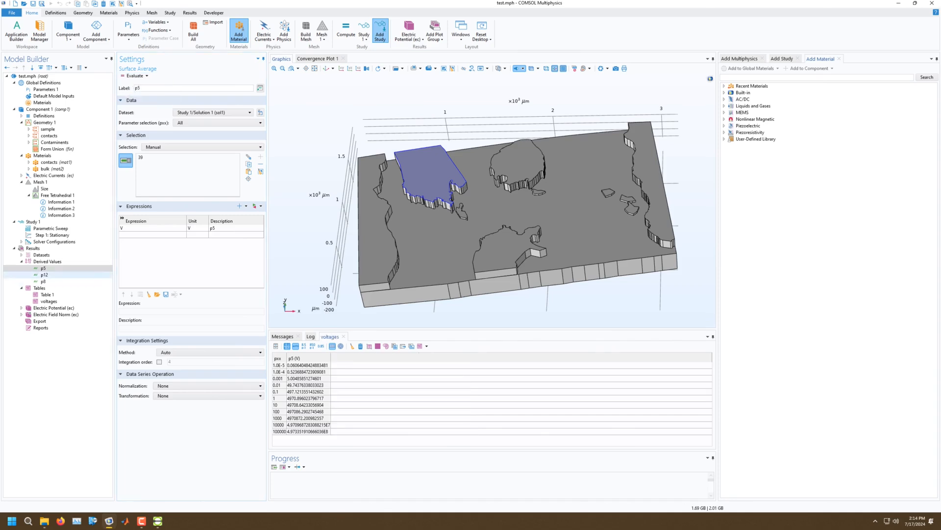
left_click(147, 76)
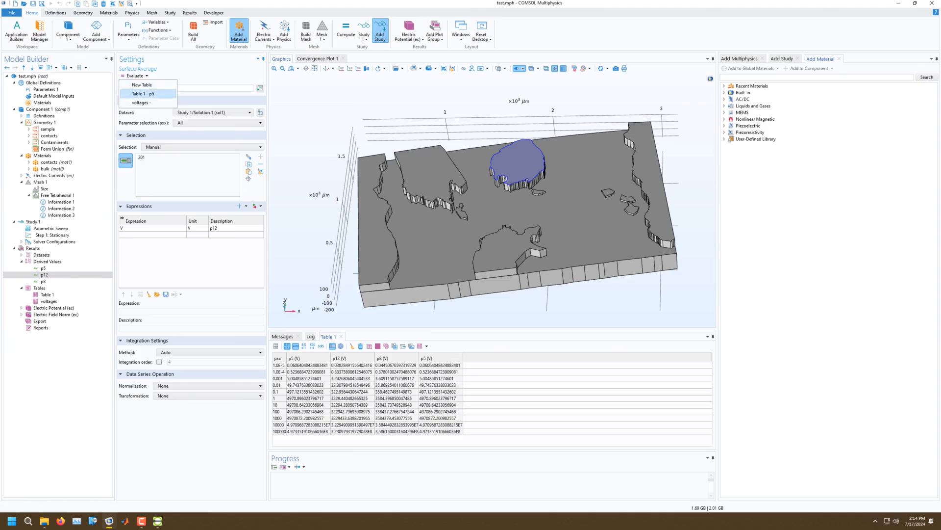
left_click(138, 96)
left_click(43, 281)
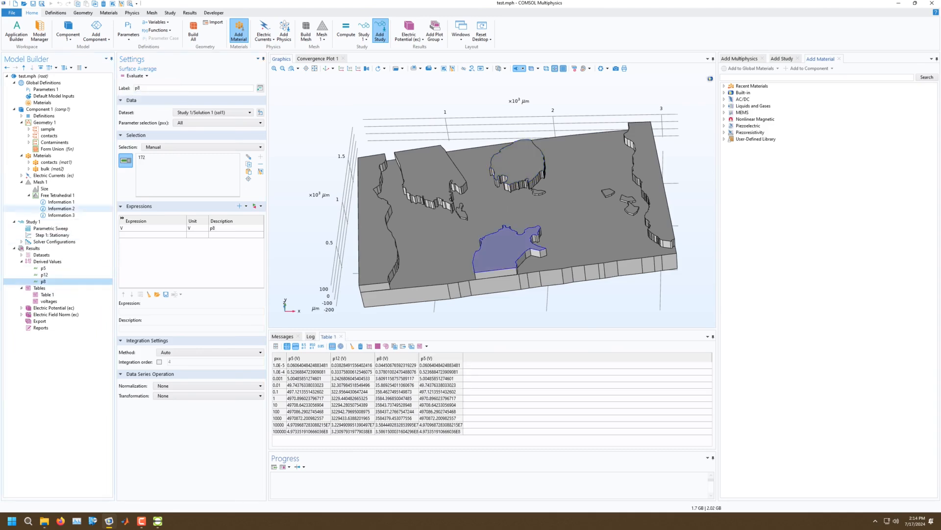
left_click(147, 75)
left_click(141, 102)
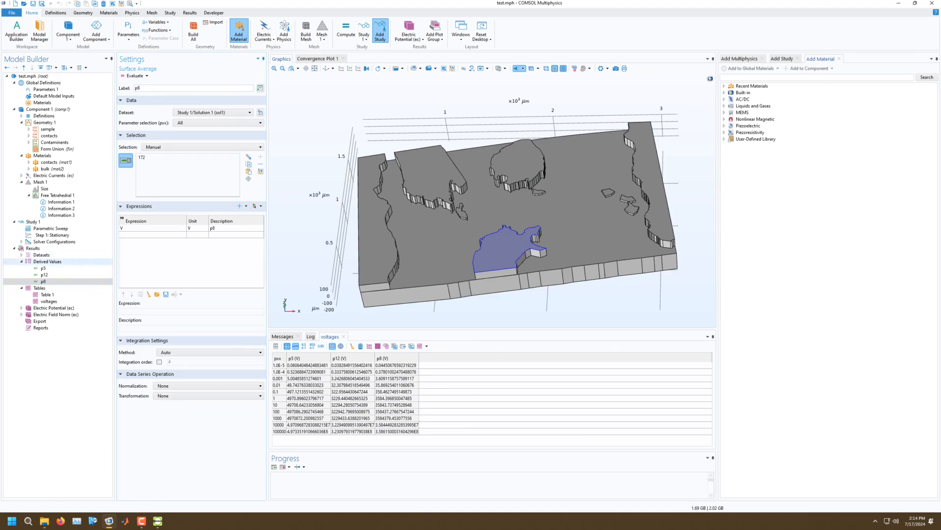
Step: Clear and re-evaluate all derived values, and open the voltages table's settings
left_click(47, 261)
right_click(50, 262)
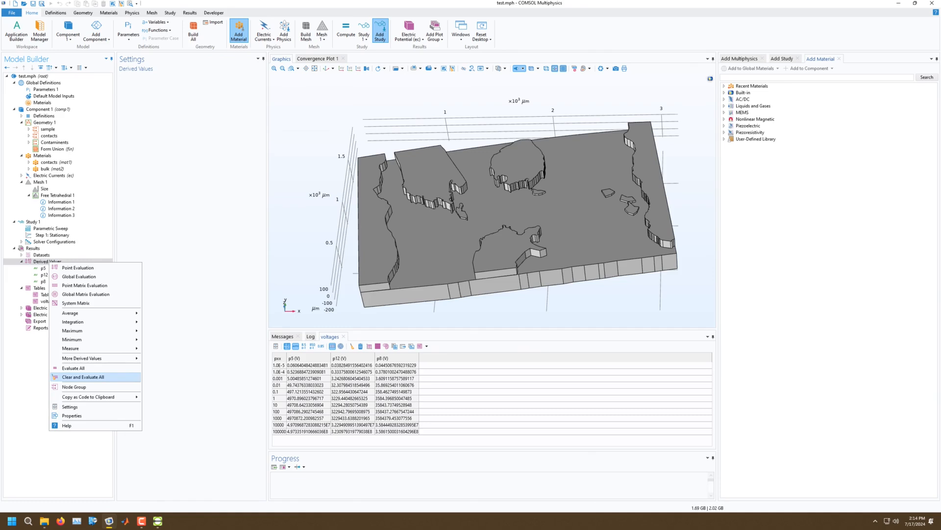
left_click(83, 377)
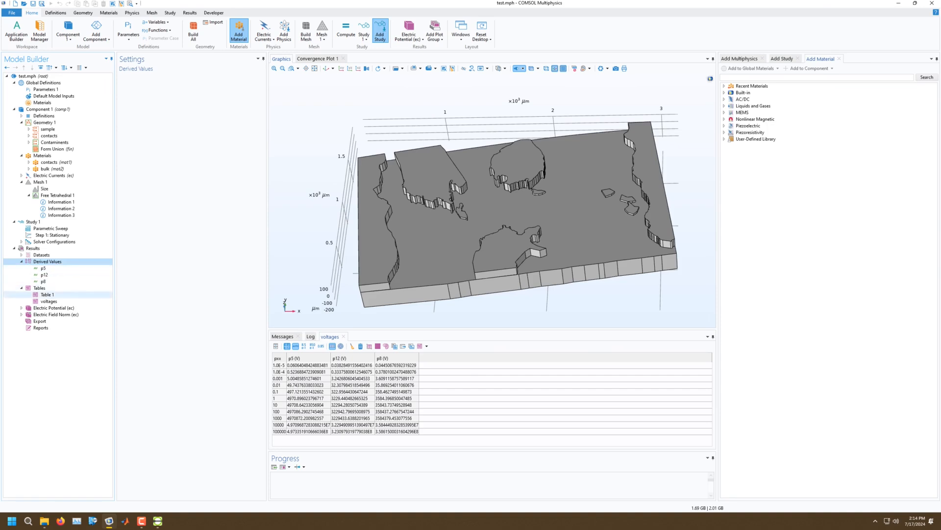
left_click(49, 301)
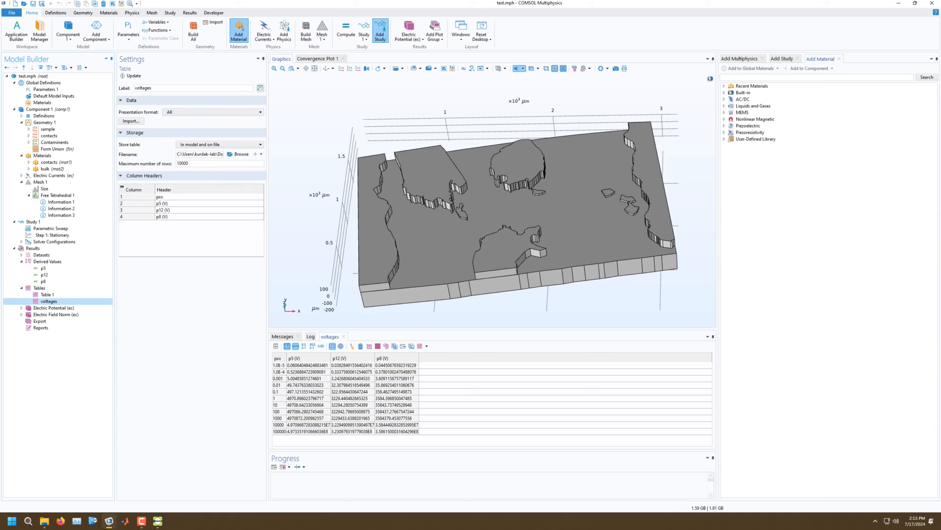
Step: Switch to File Explorer and open the test folder to check for the exported data file
left_click(44, 521)
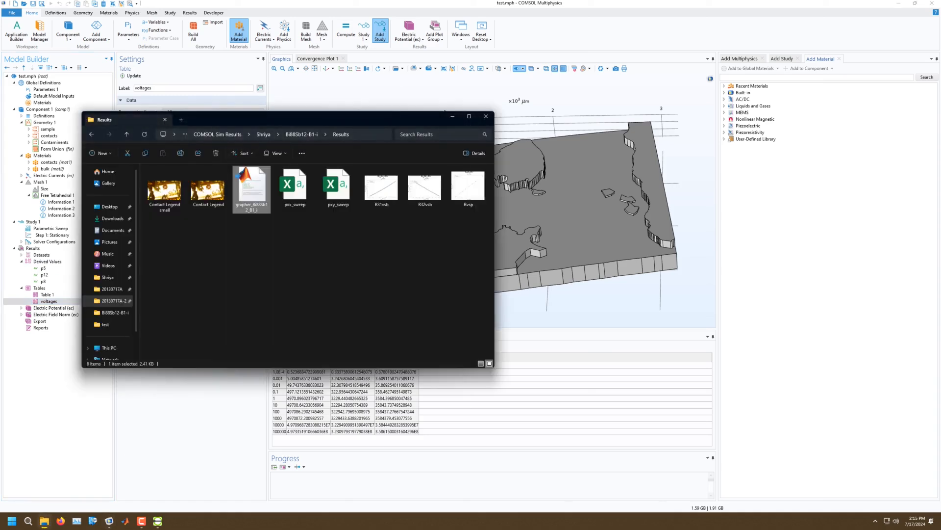
left_click(302, 135)
left_click(364, 134)
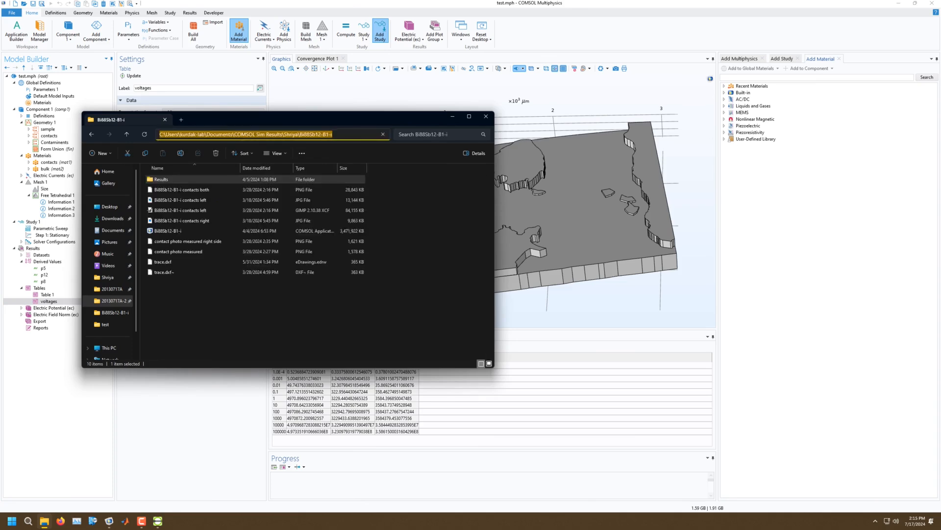
left_click(408, 196)
left_click(293, 134)
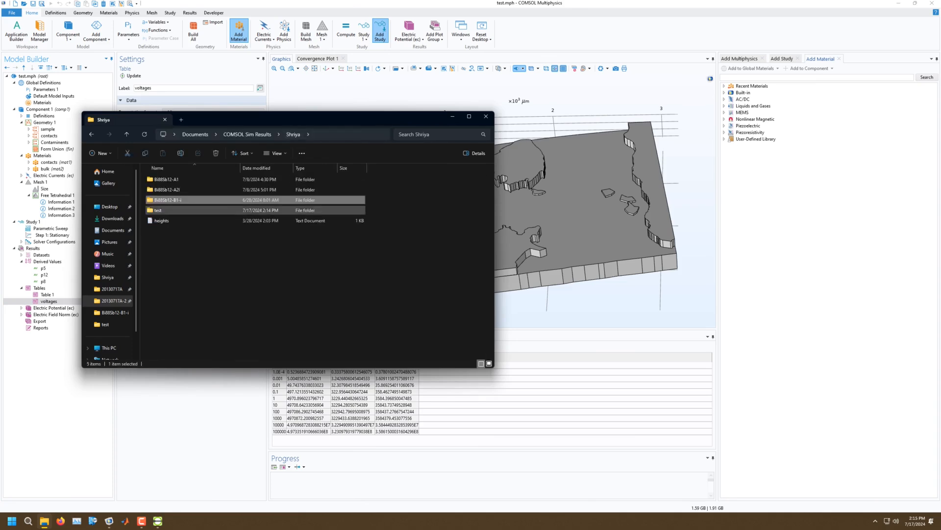
double_click(260, 210)
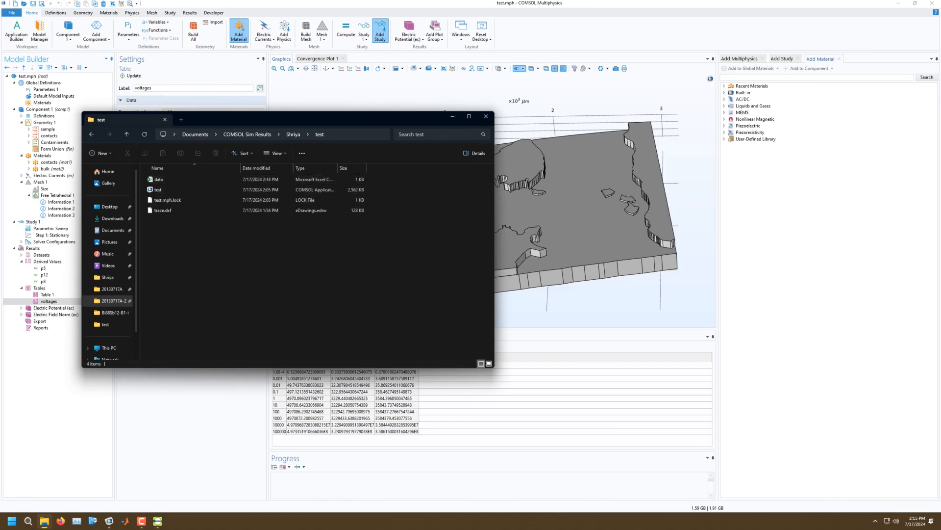
left_click_drag(275, 119, 496, 130)
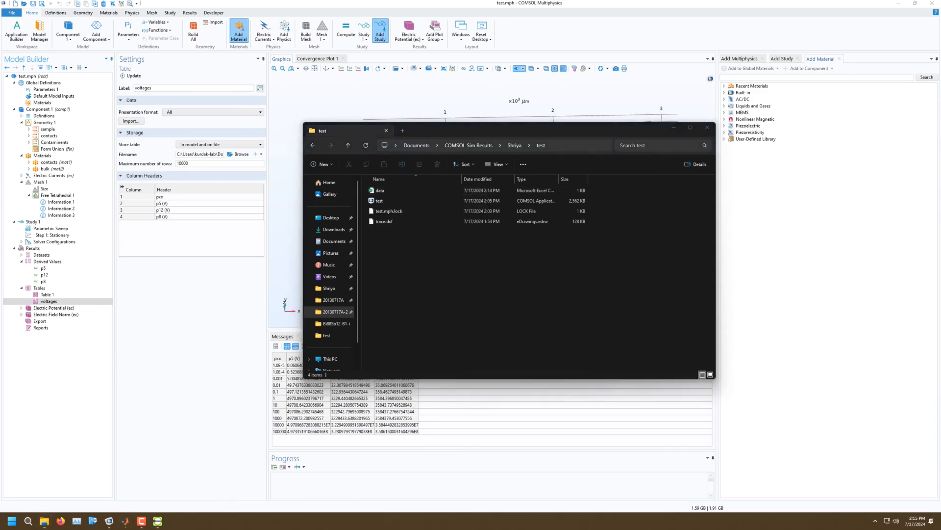
left_click_drag(491, 130, 250, 41)
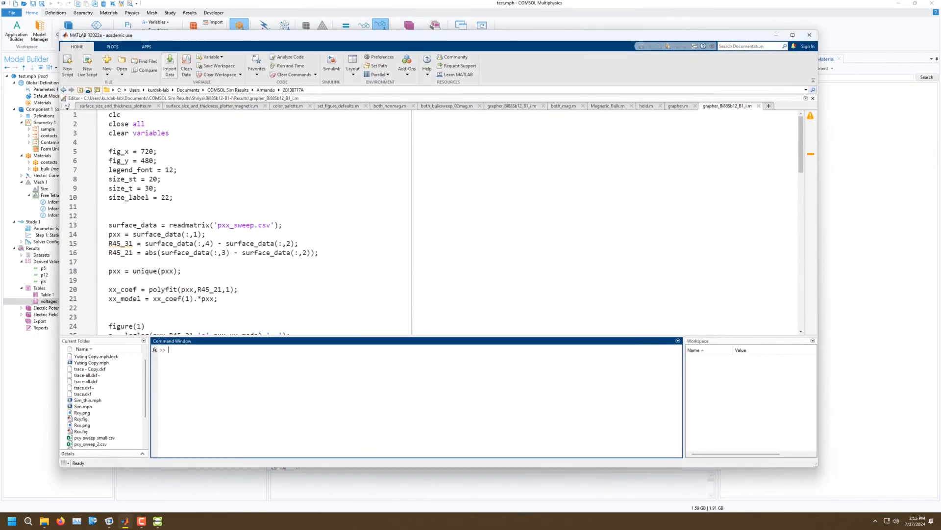
Step: Switch to MATLAB and create a new script beginning with clc and clear variables on separate lines
left_click(107, 68)
left_click(122, 86)
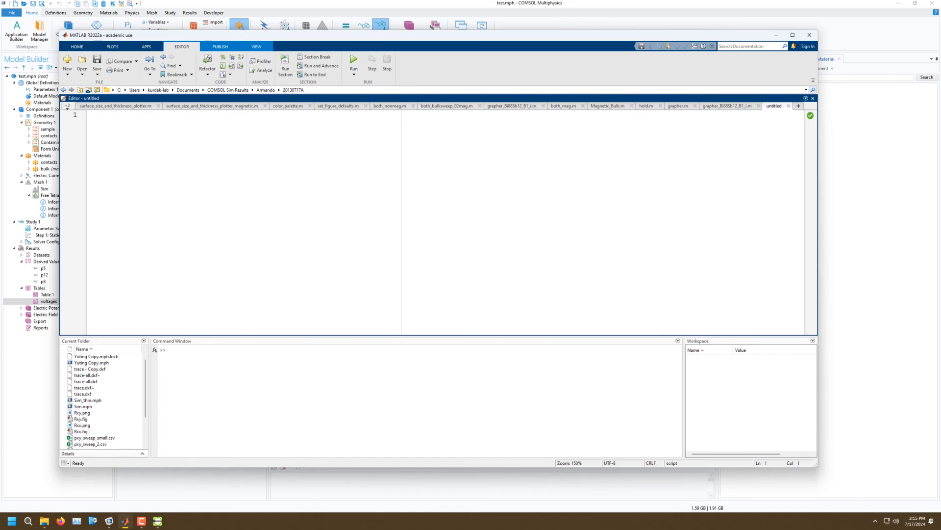
type("clc")
key("Return")
type("clear")
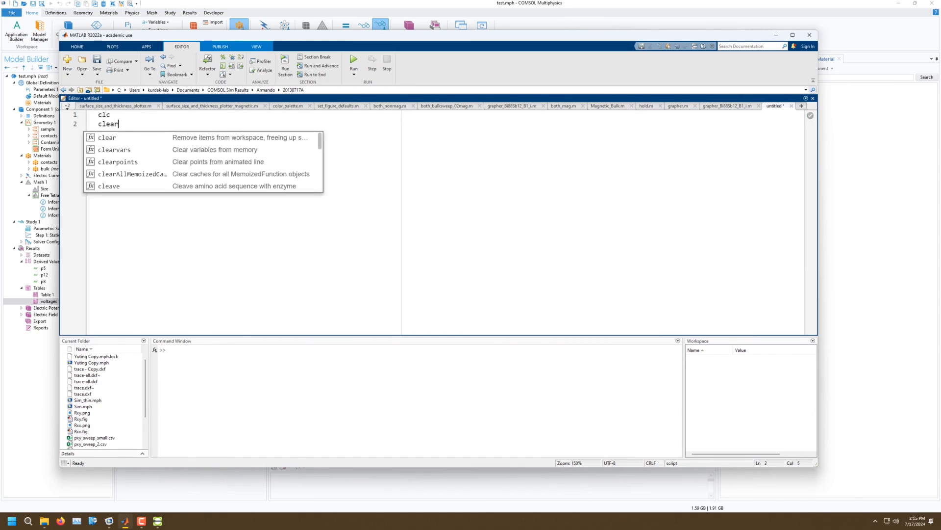
type(" variables")
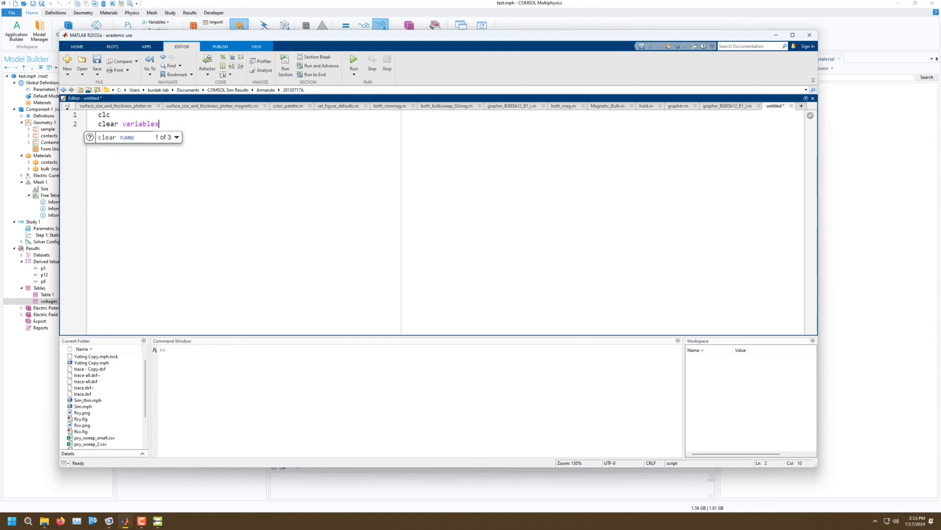
key("Return")
key("Return")
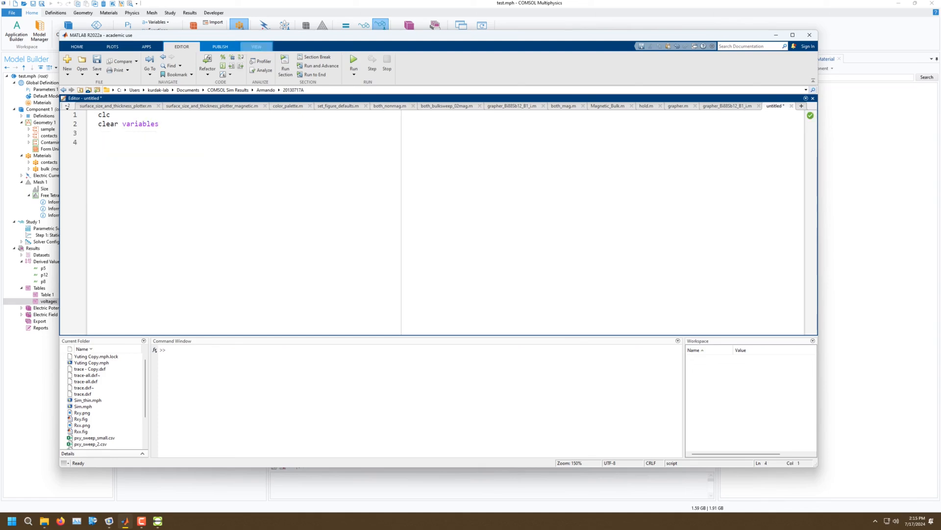
Step: Save the new script as grapher in the test folder
left_click(97, 74)
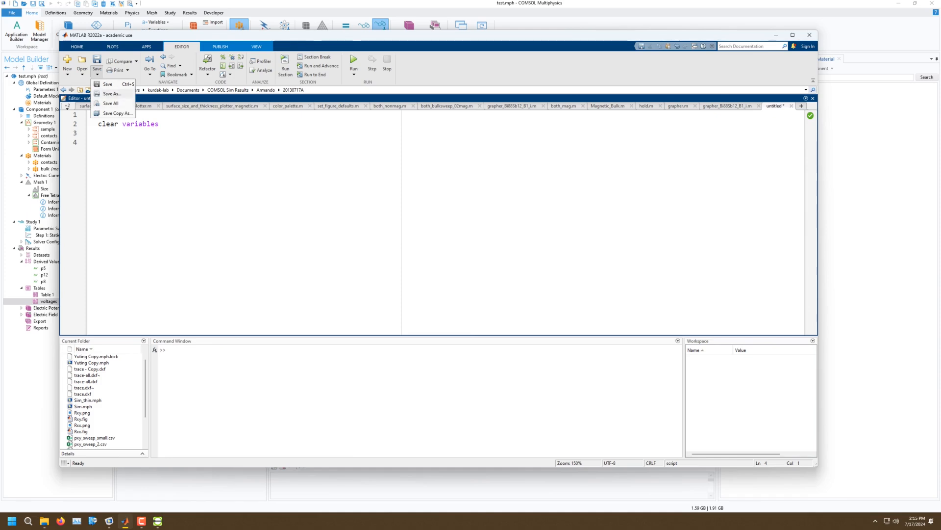
left_click(112, 94)
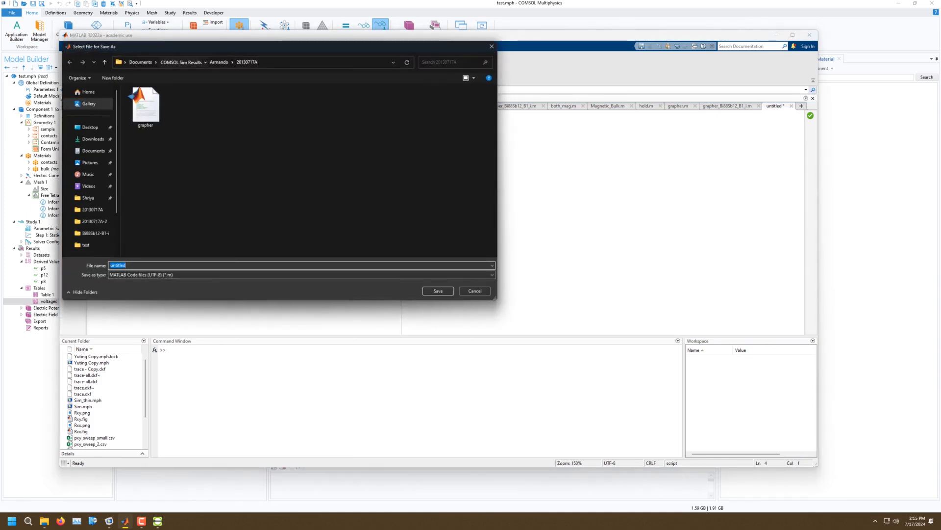
double_click(141, 162)
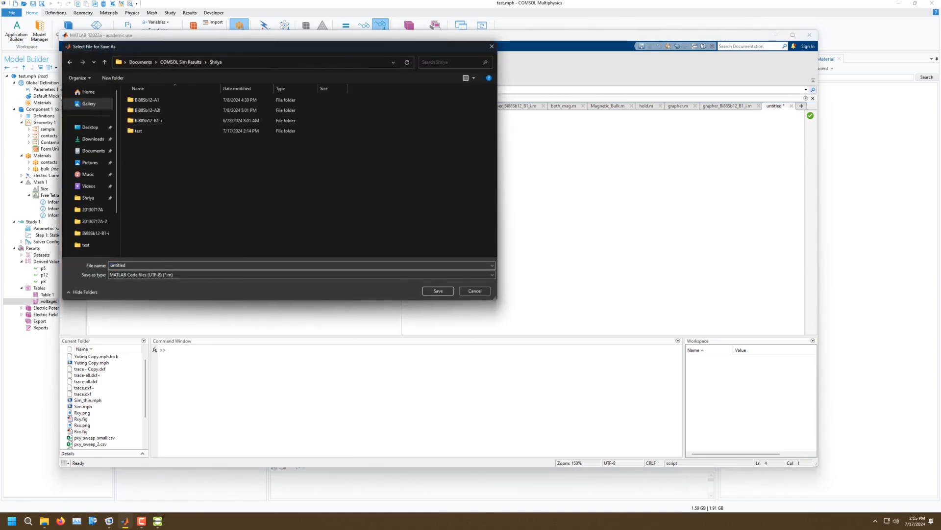
left_click(138, 130)
key("Return")
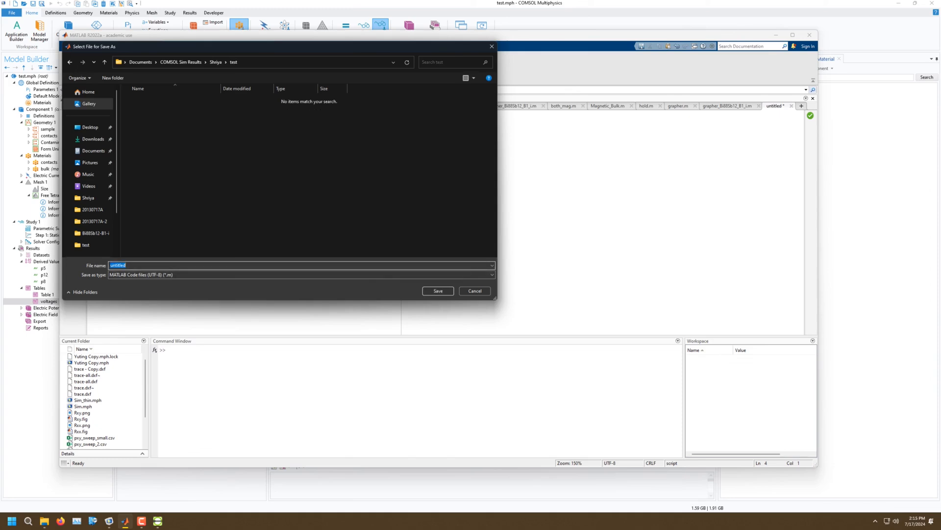
type("grapher")
key("Return")
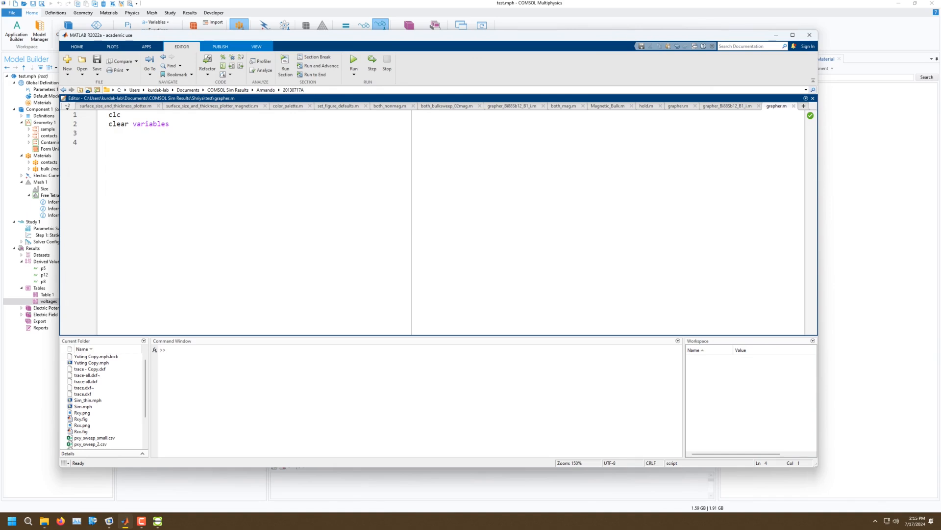
Step: Add the line data = readmatrix('data.csv') to the script and run it
type("data")
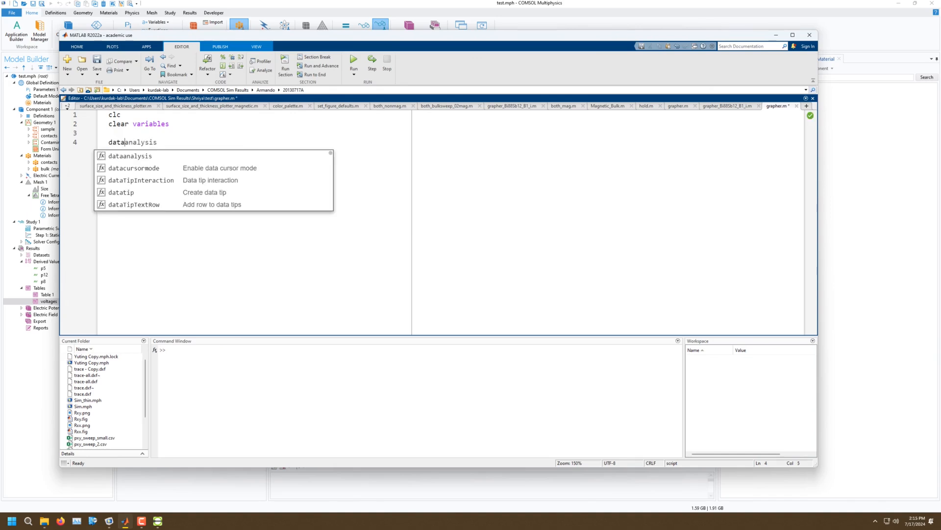
type(" = readmatrix")
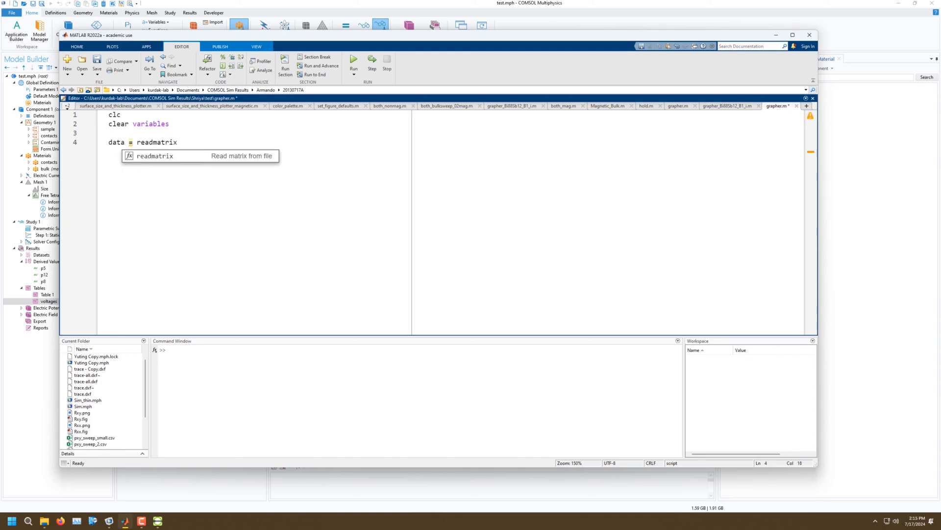
type("('da")
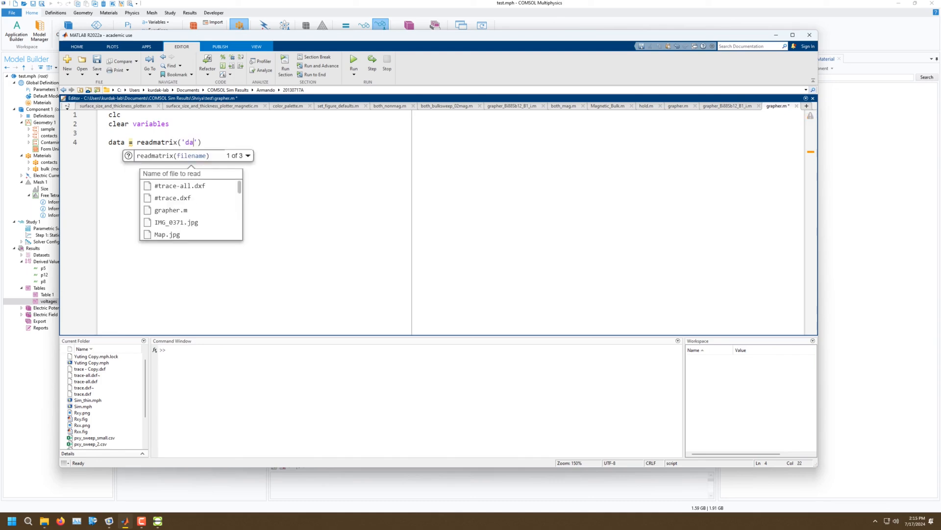
key("Down")
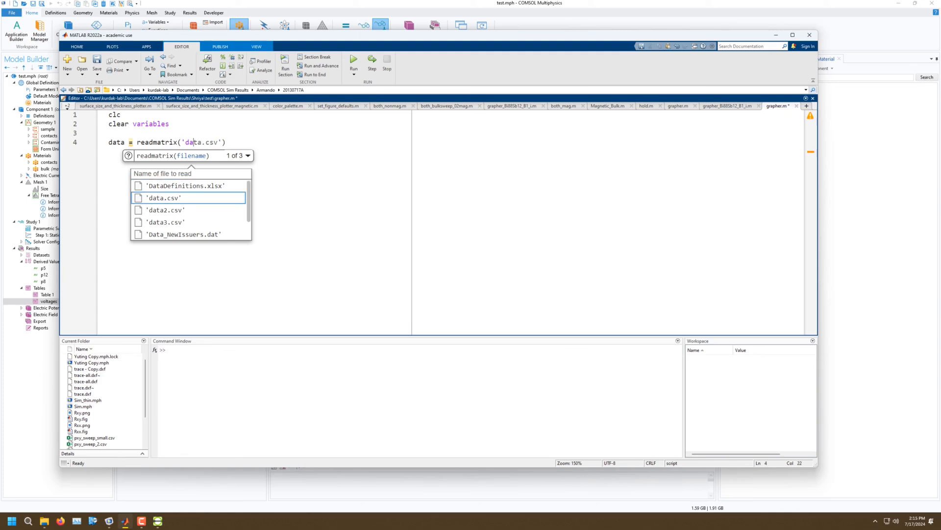
key("Tab")
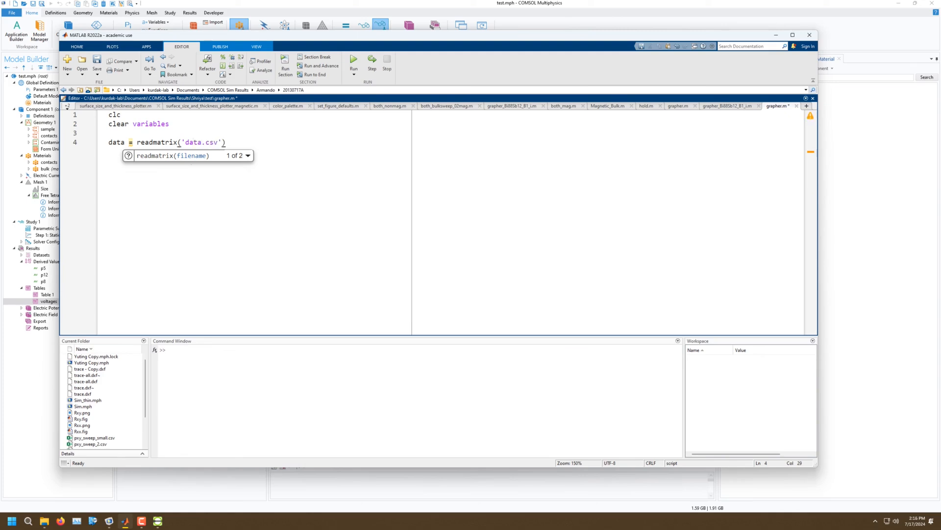
key("Right")
left_click(354, 63)
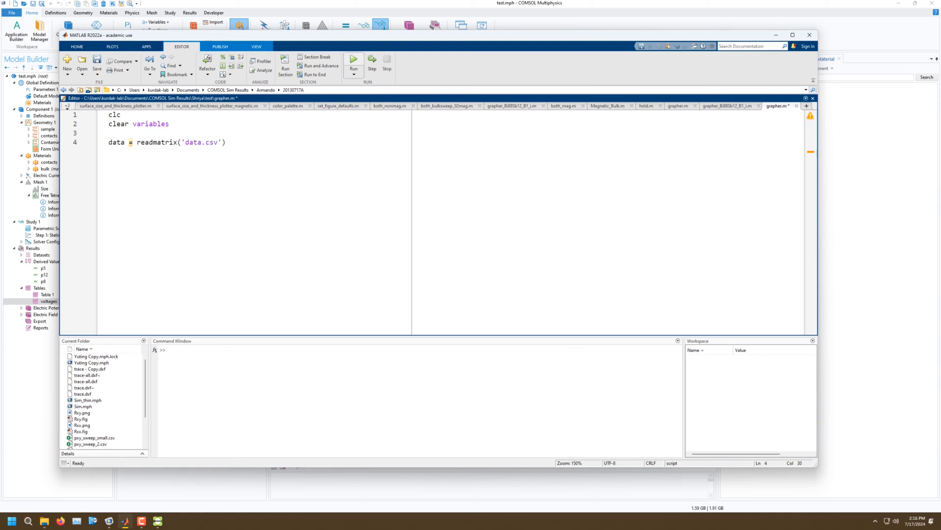
Step: Define pxx as the first column with pxx = data(:,1); below a blank line after the readmatrix call
key("Return")
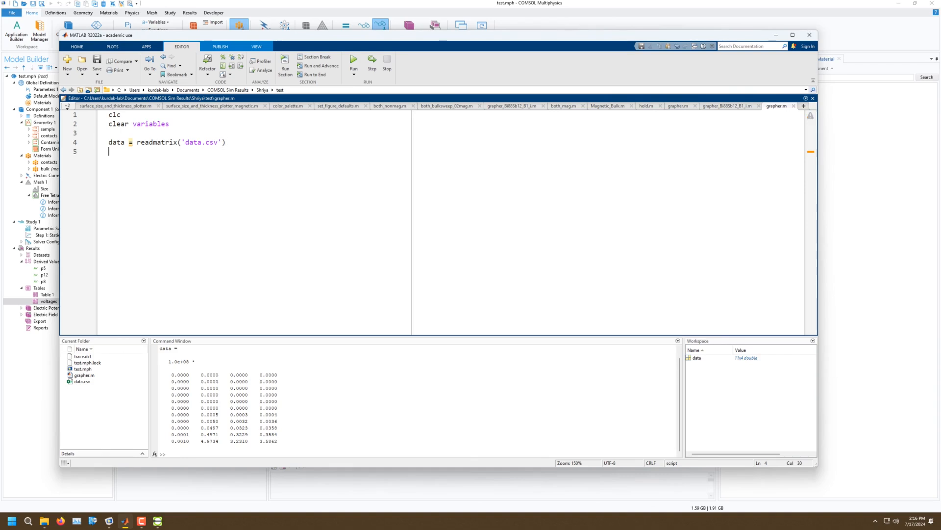
key("Return")
type("pxx = data(")
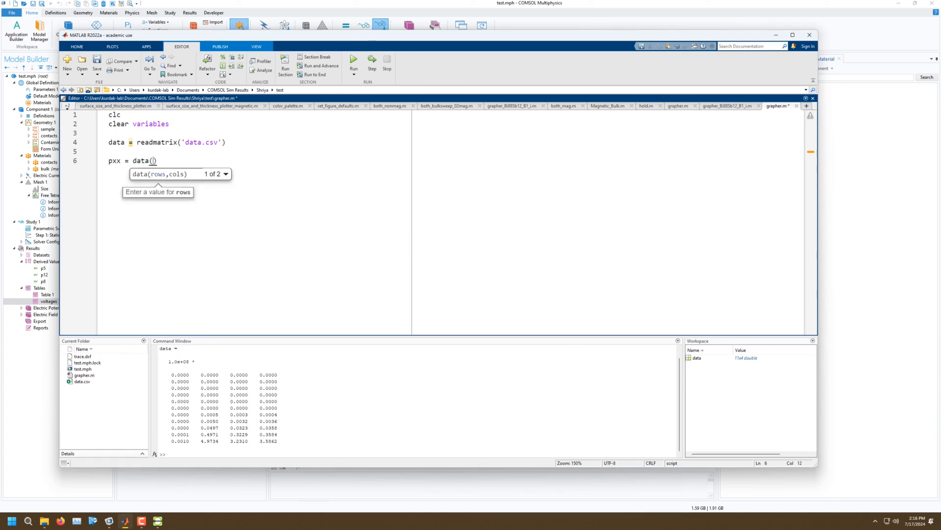
type(":,1")
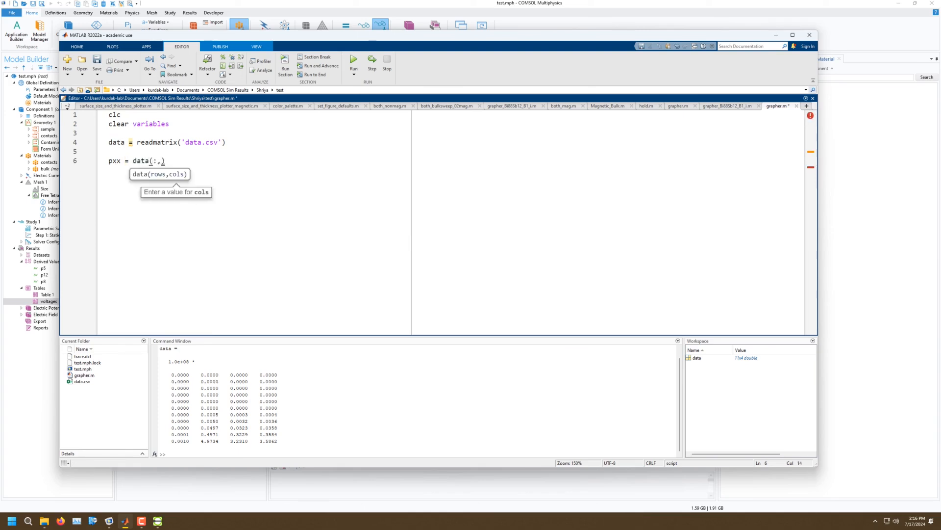
type(");")
key("Return")
key("Return")
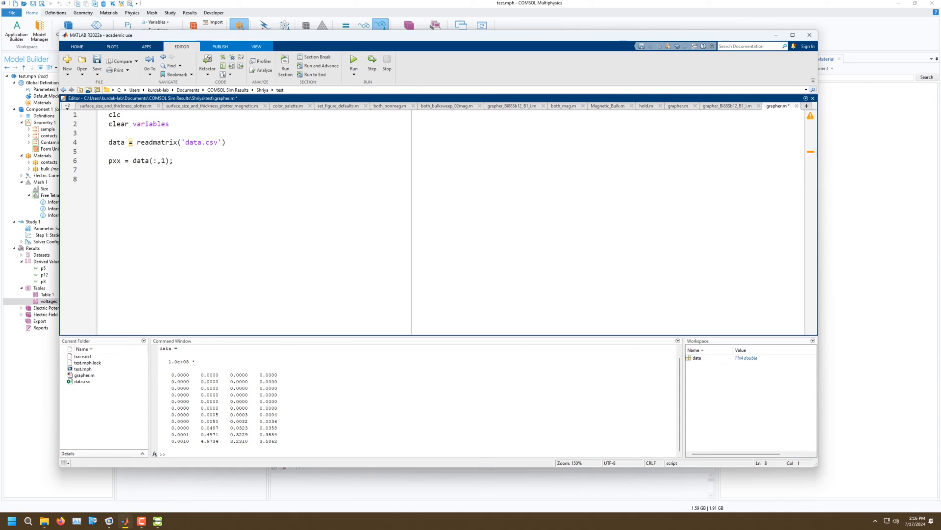
Step: Define v5 as the second column with v5 = data(:,2); below the pxx line
type("v5")
type(" =")
type(" da")
type("ta(:,")
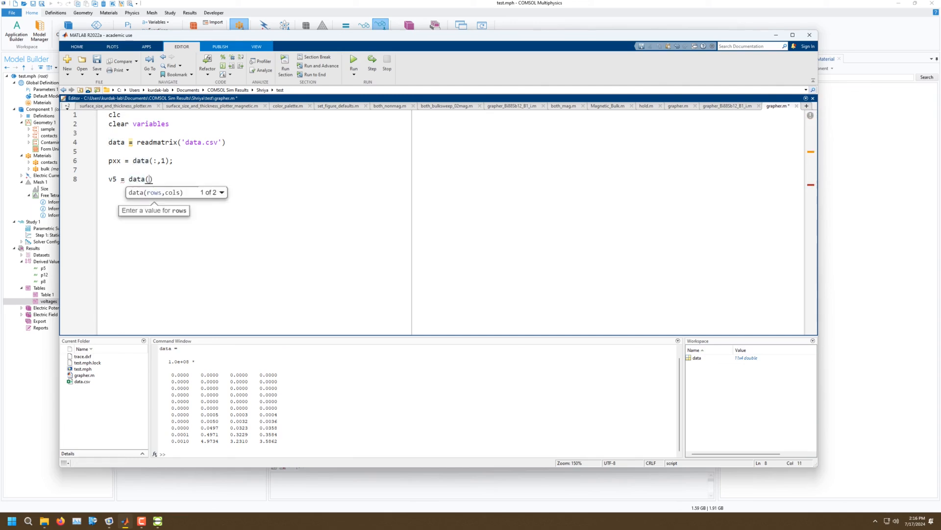
type("2)")
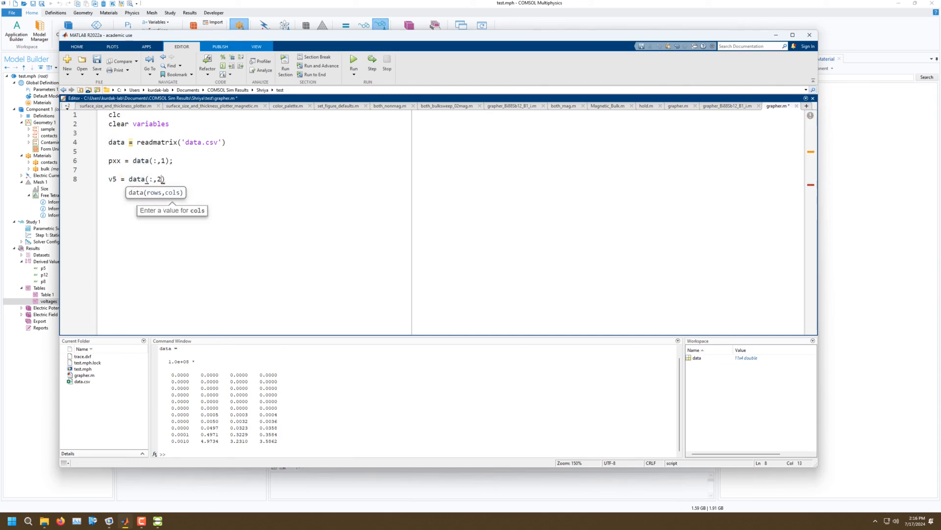
type(";")
key("Return")
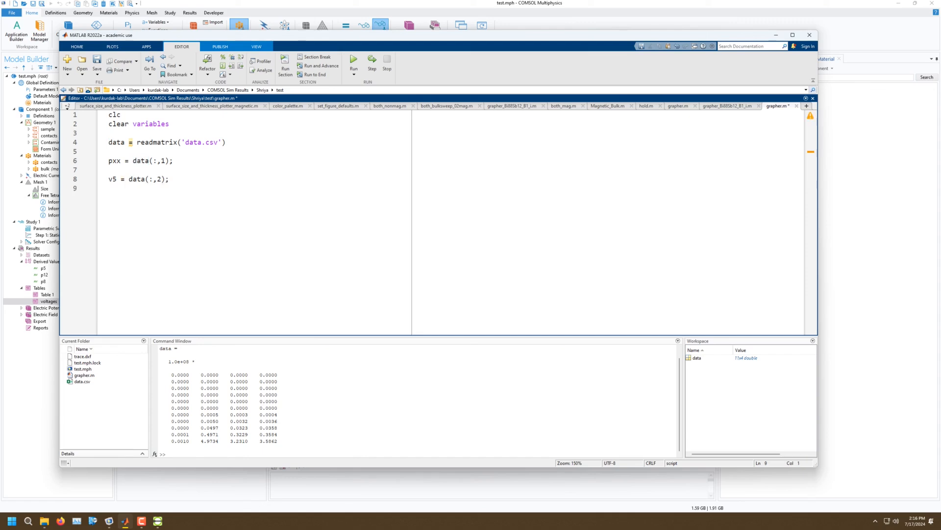
Step: Define v12 as the third data column with v12 = data(:,3); below the v5 line
type("v")
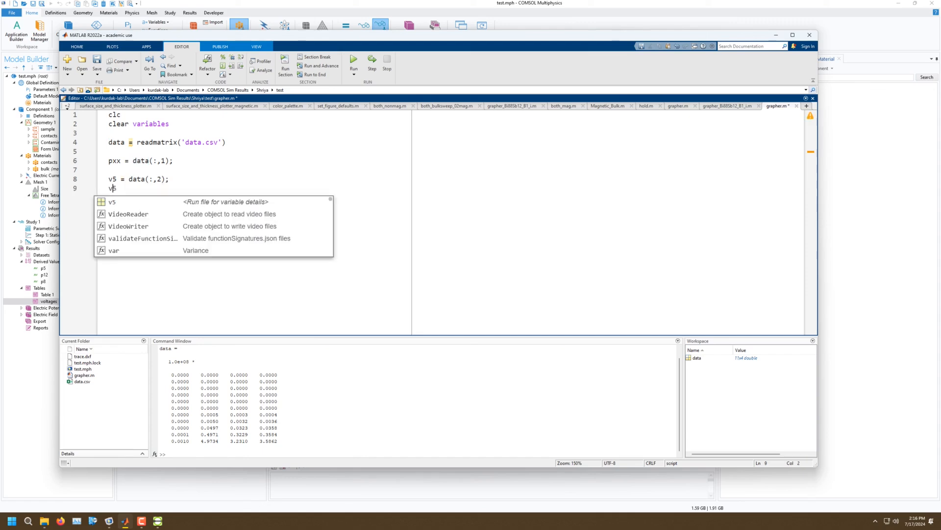
type("12")
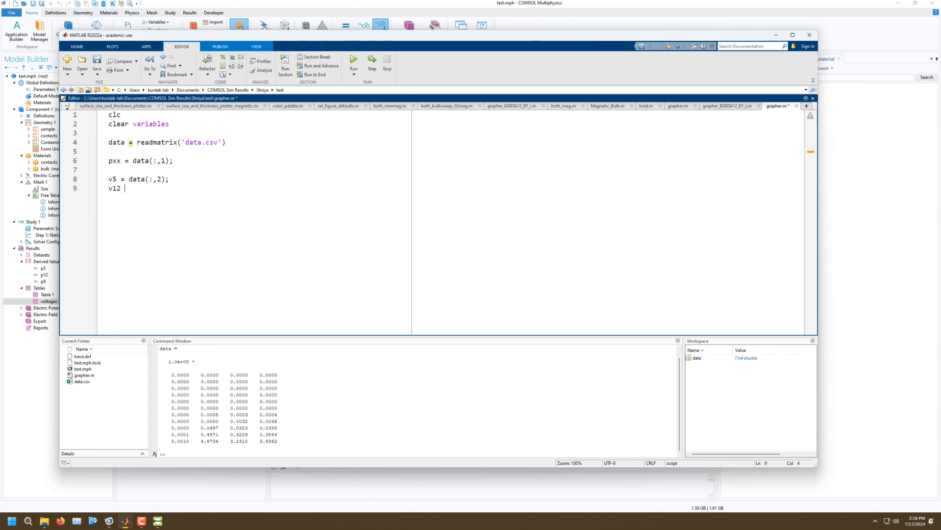
type(" = data(")
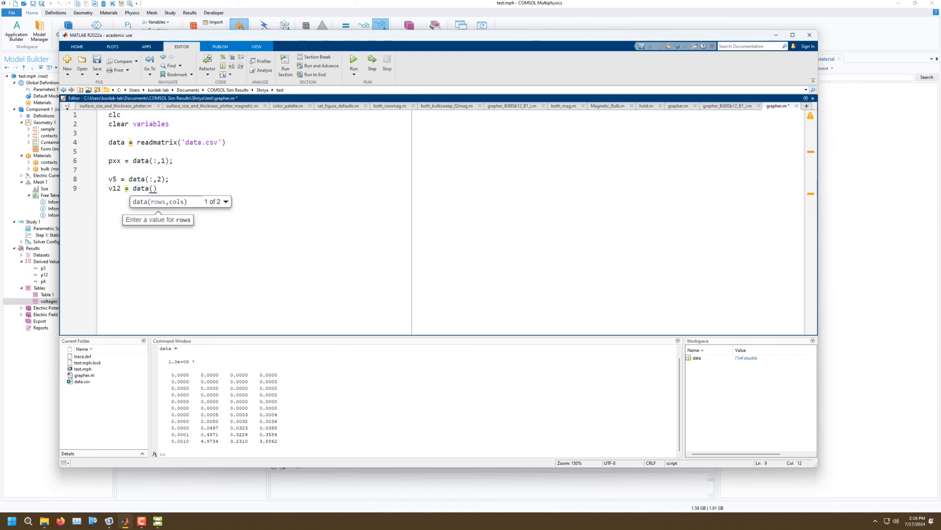
type(":,")
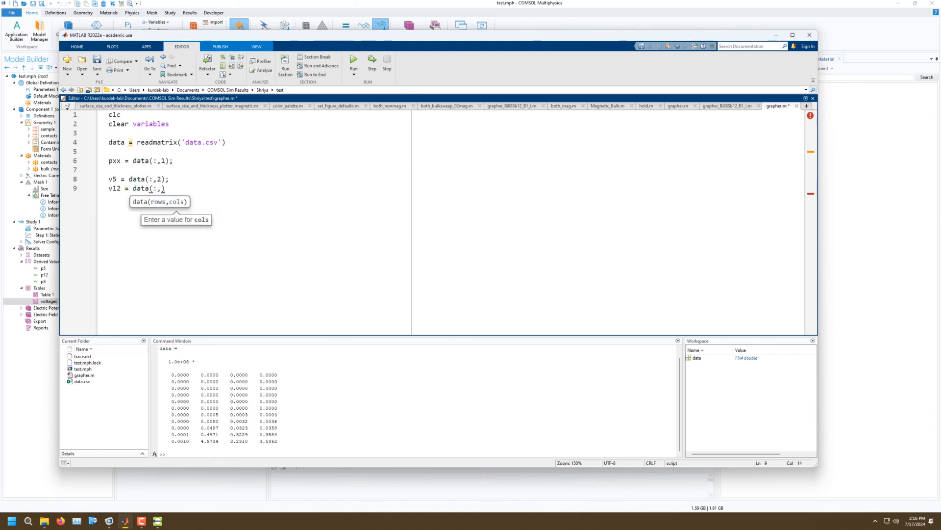
type("3);")
key("Return")
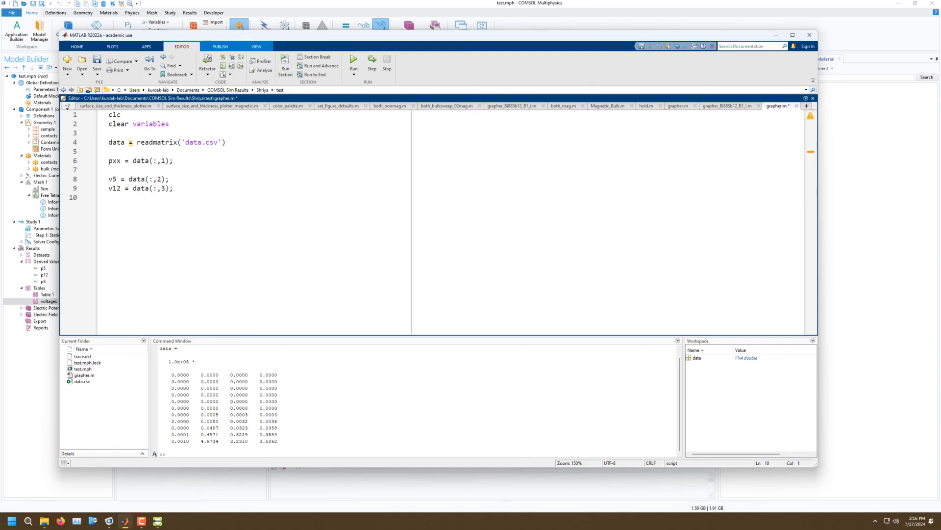
Step: Define v8 as the fourth data column with v8 = data(:,4); below the v12 line
type("v")
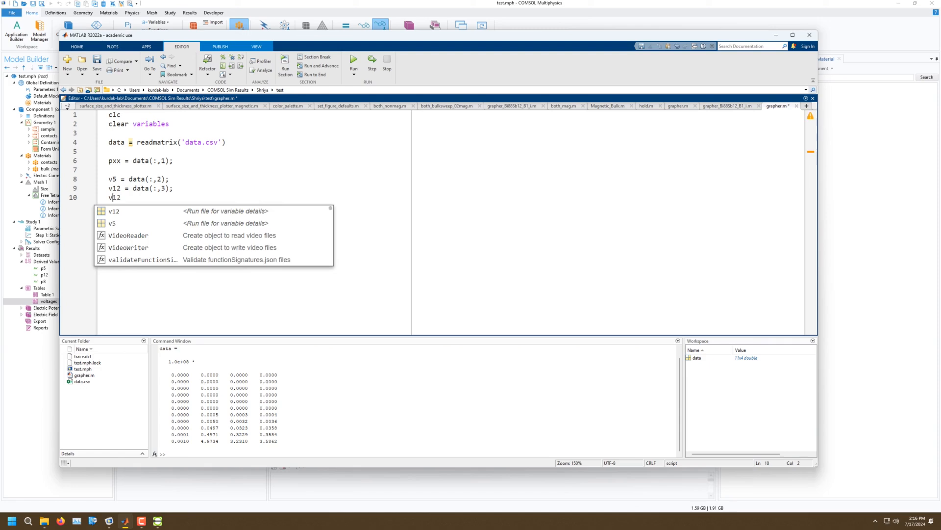
type("8")
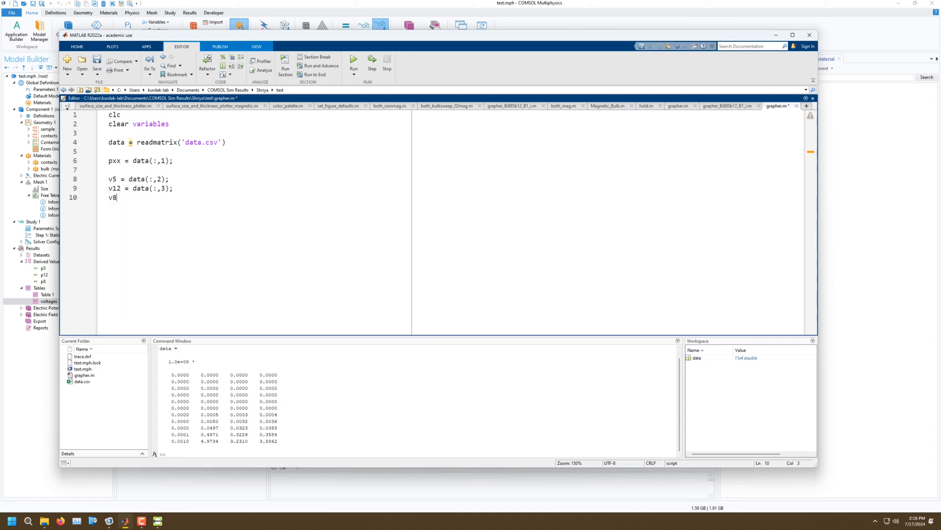
type(" = data(")
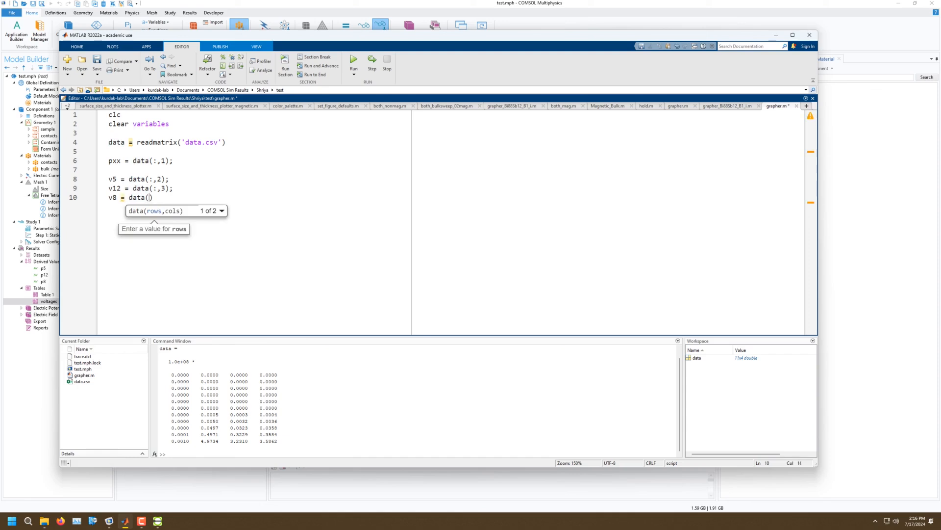
type(":,8")
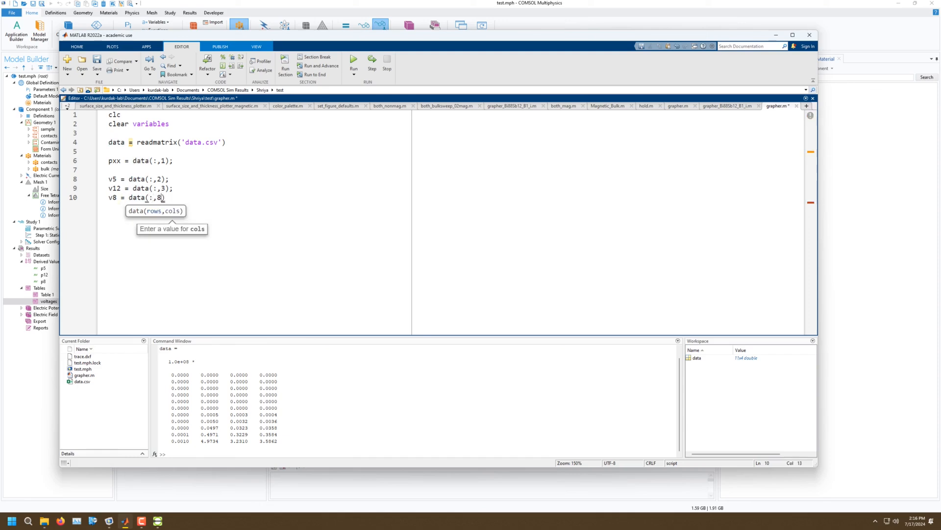
key("BackSpace")
type("4")
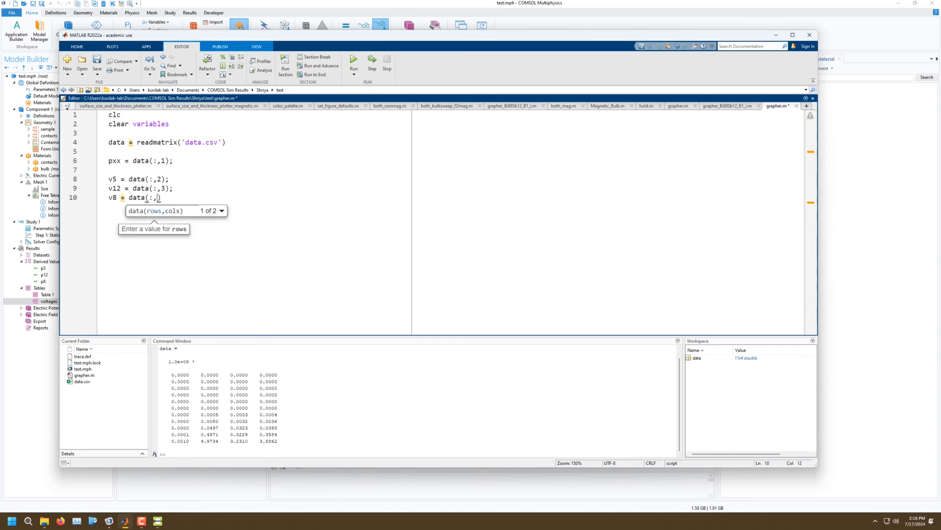
type(");")
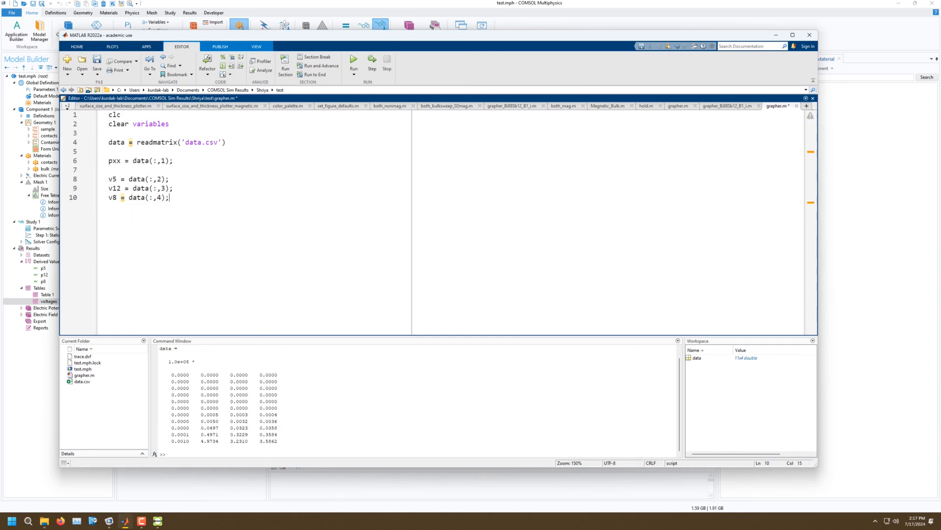
Step: Add the line loglog(pxx,v5-v12) below a blank line after the v8 definition
key("Return")
key("Return")
type("loglog(")
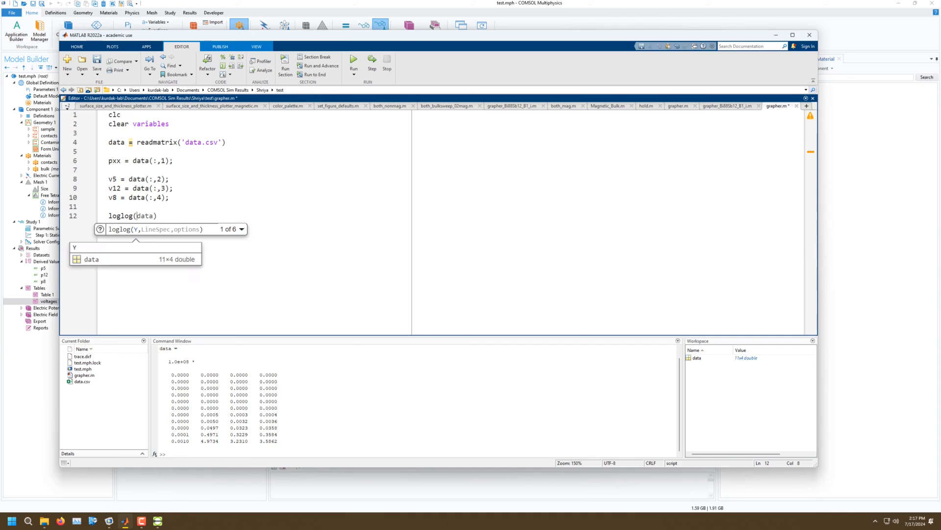
type("pxx,")
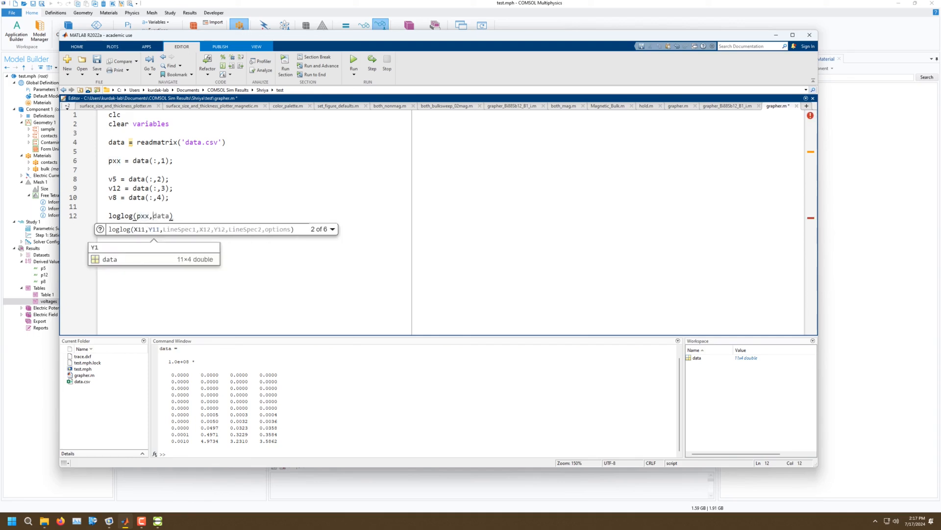
type("v5-v")
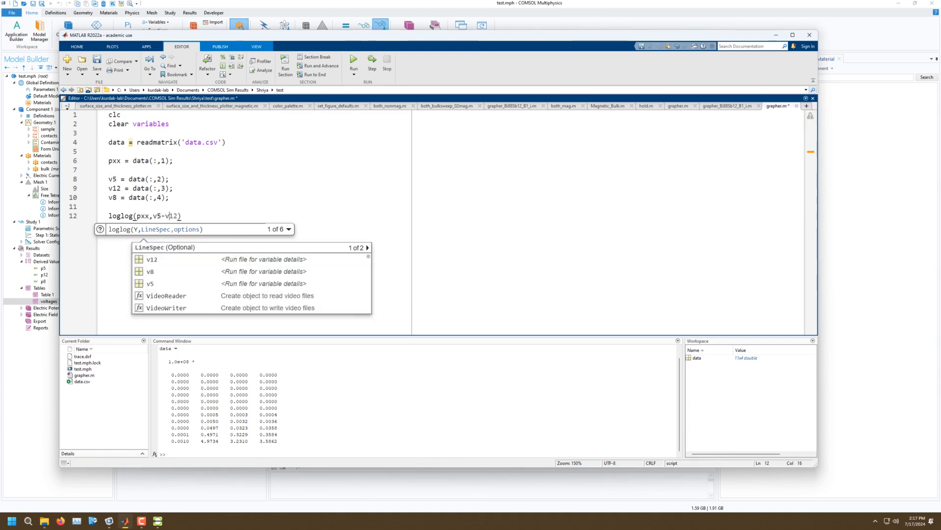
type("12")
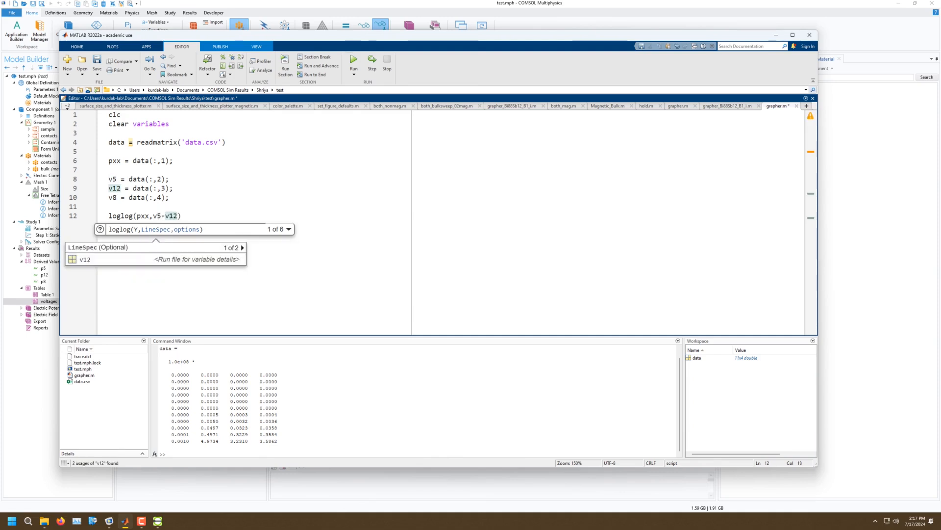
Step: Run the script and move the resulting figure window clear of the code
left_click(354, 59)
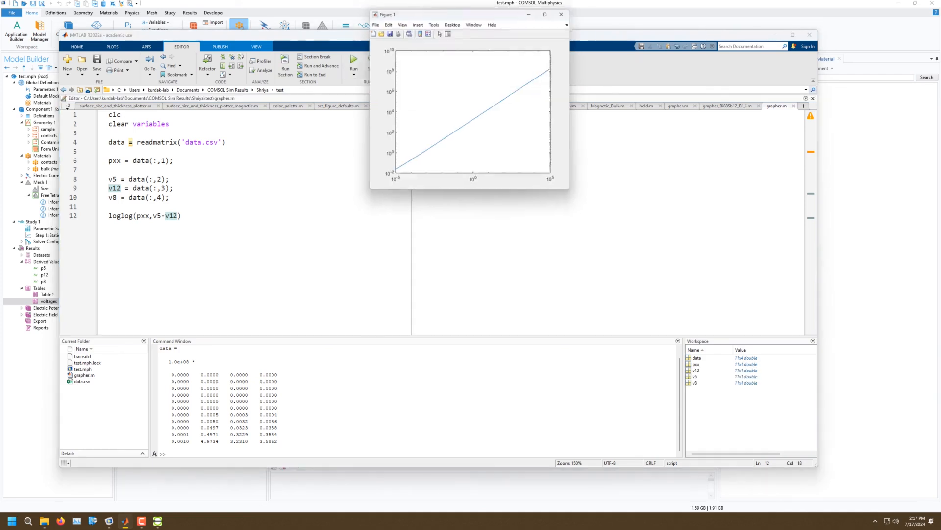
left_click_drag(441, 12, 345, 105)
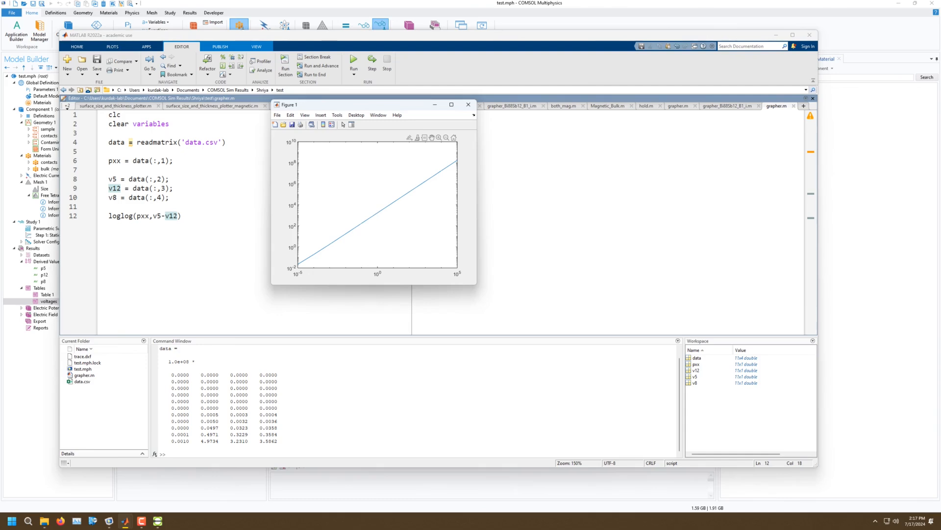
left_click_drag(346, 105, 801, 234)
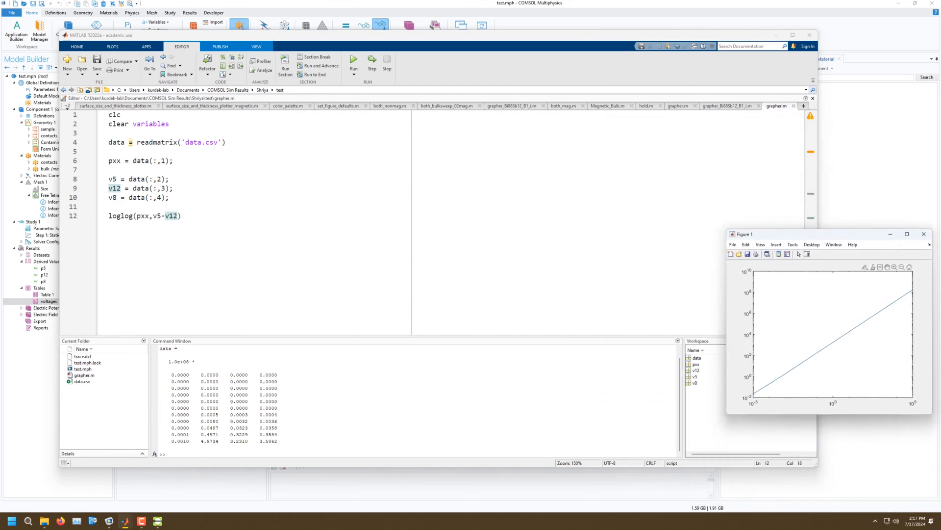
Step: Insert three new lines after the loglog line and two extra blank lines above it
left_click(181, 215)
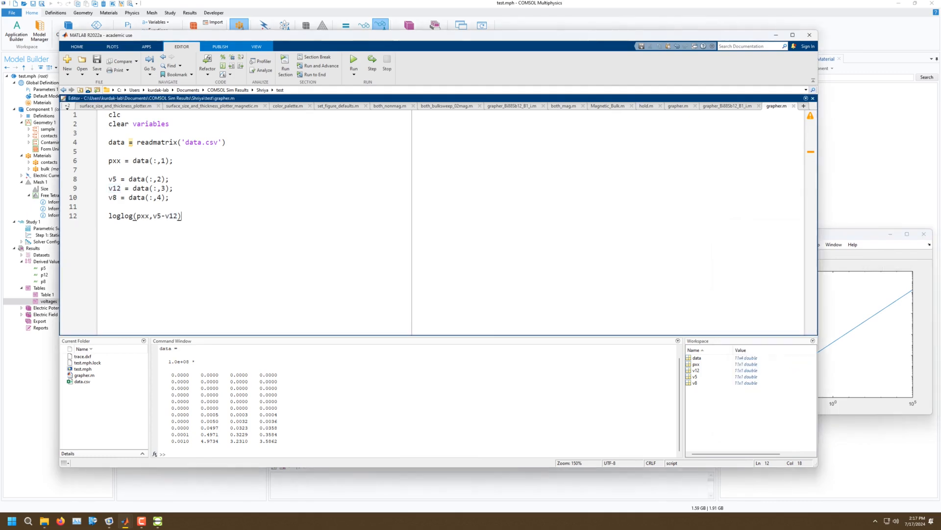
key("Return")
key("Return")
key("Return")
left_click(109, 207)
key("Return")
key("Return")
key("Up")
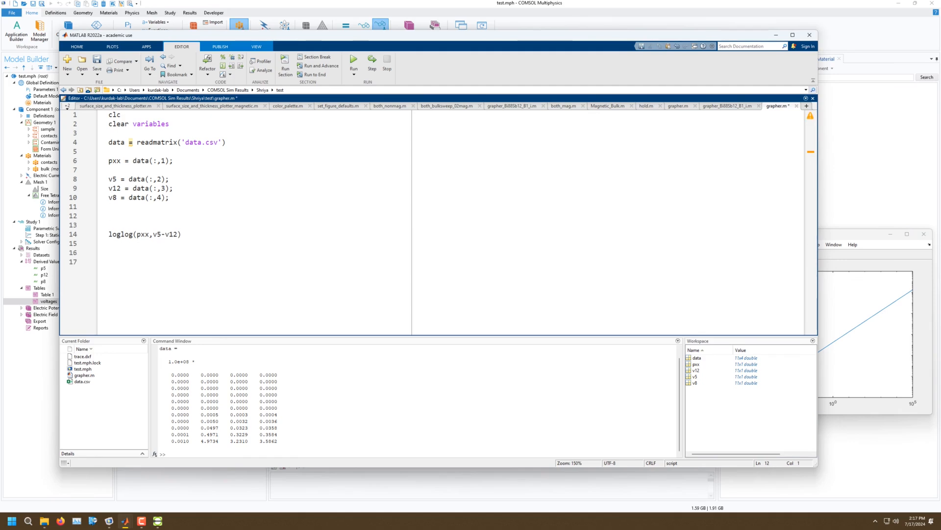
Step: Start a polynomial fit above the loglog line with model = polyfit(), giving pxx as the first argument
type("model = poly")
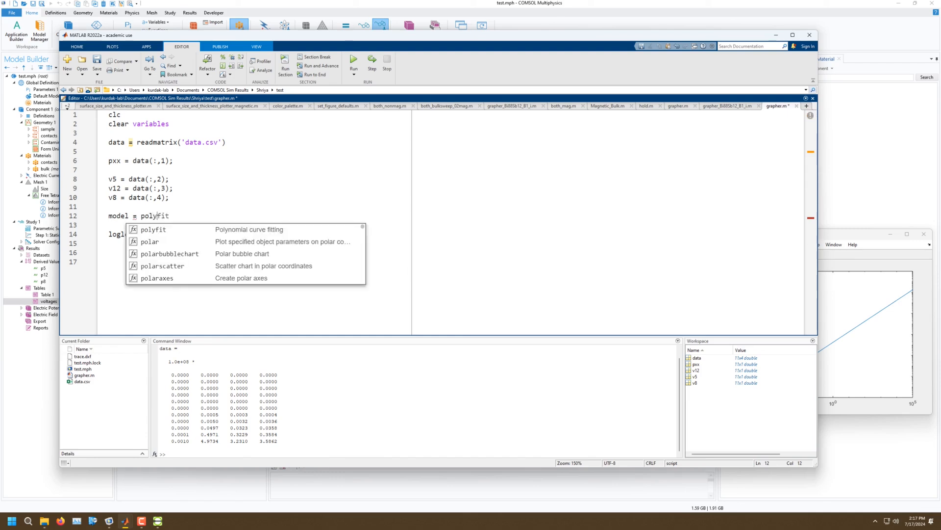
key("Tab")
type("()")
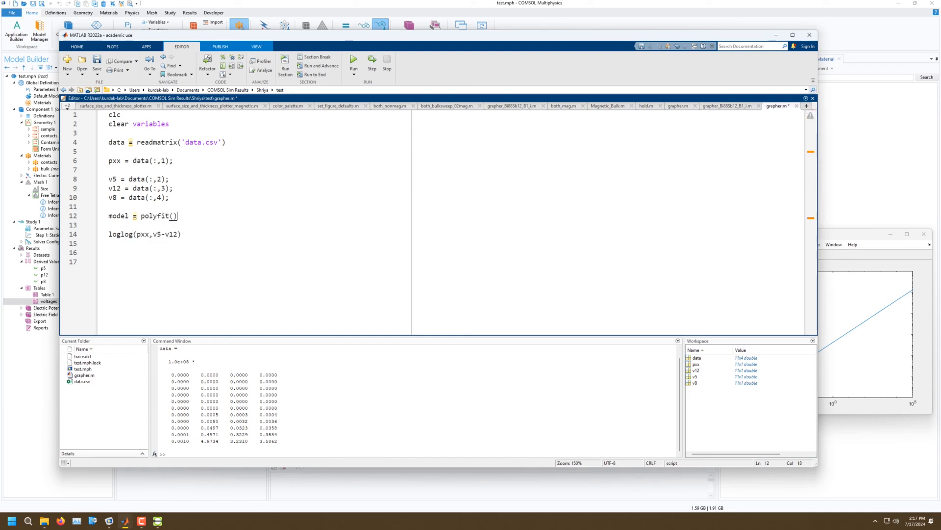
key("Left")
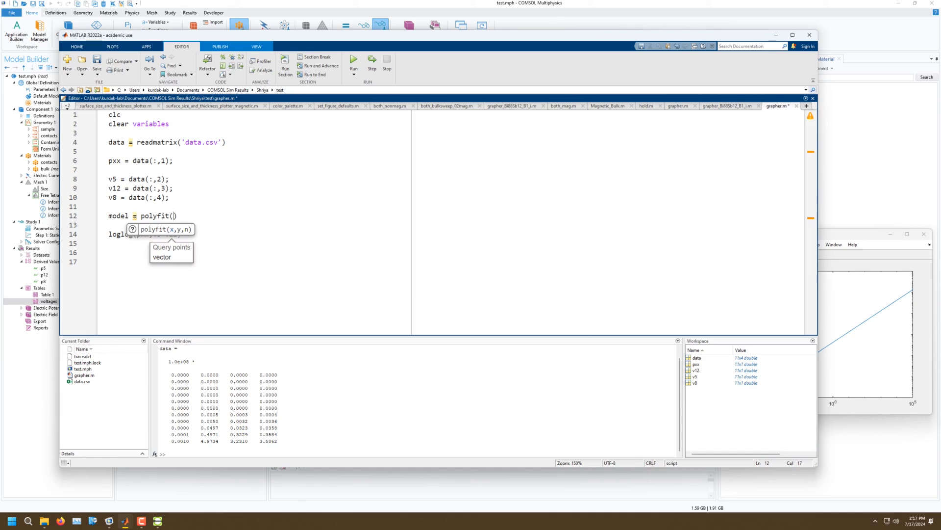
type("pxx,")
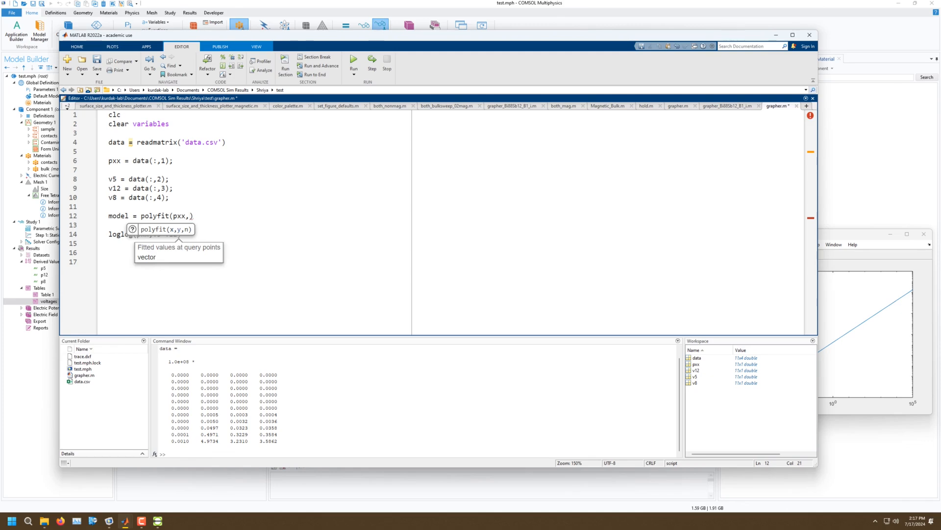
Step: Define the voltage difference with R5_12 = v5-v12; between the v8 definition and the polyfit line
left_click(108, 207)
key("Up")
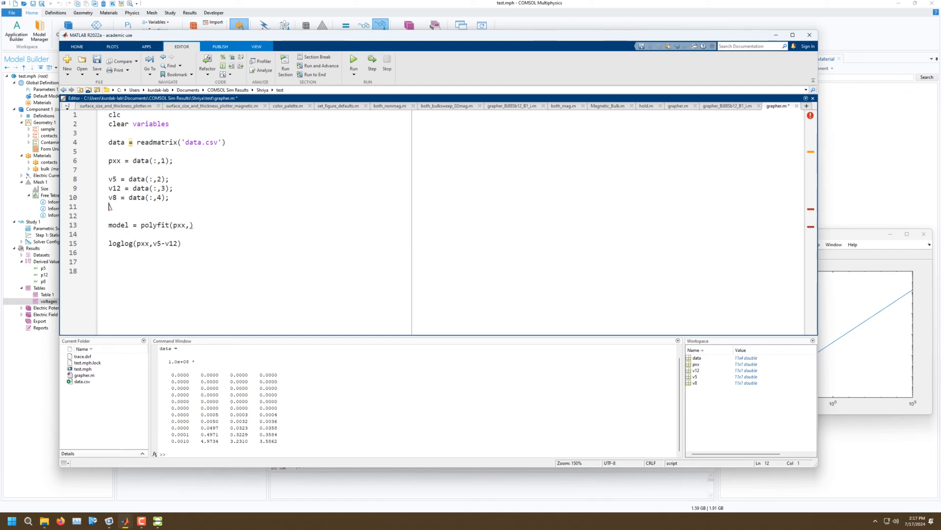
key("Delete")
key("Return")
type("v")
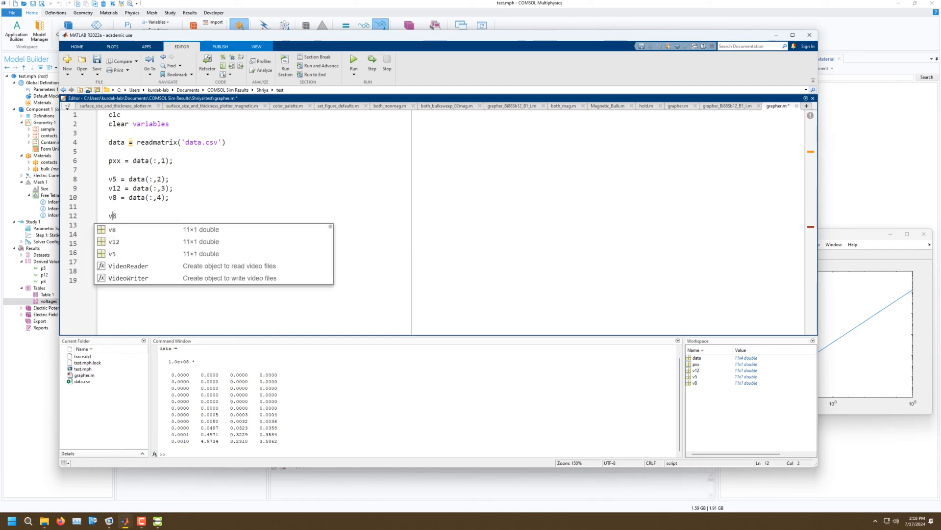
key("BackSpace")
type("v")
key("BackSpace")
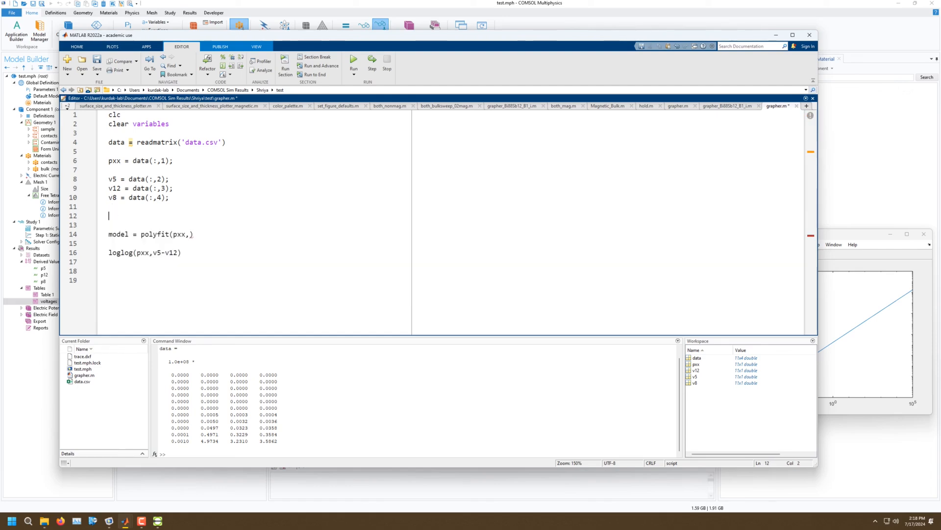
type("R5_12 = v5-")
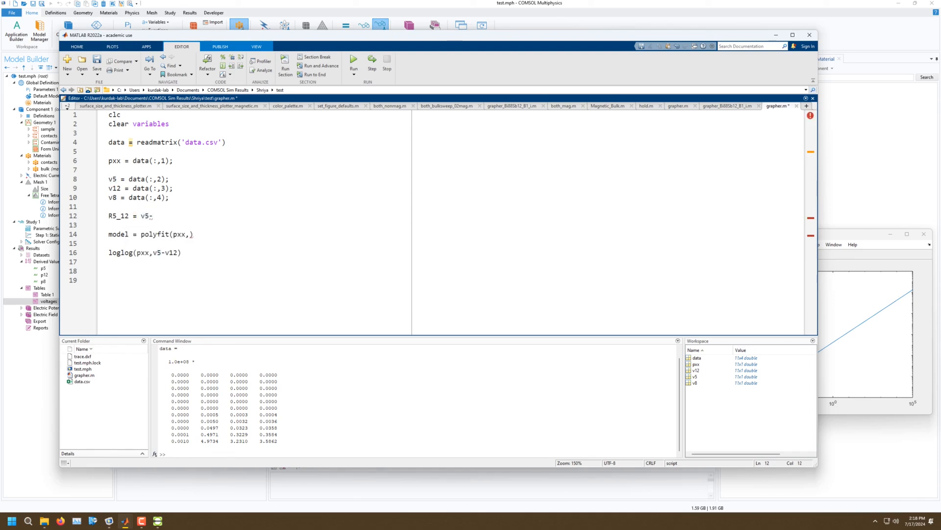
type(" v12;")
Step: Enter R5_12 as the second polyfit argument, end the line with a semicolon and add a new line below
type("R5_12")
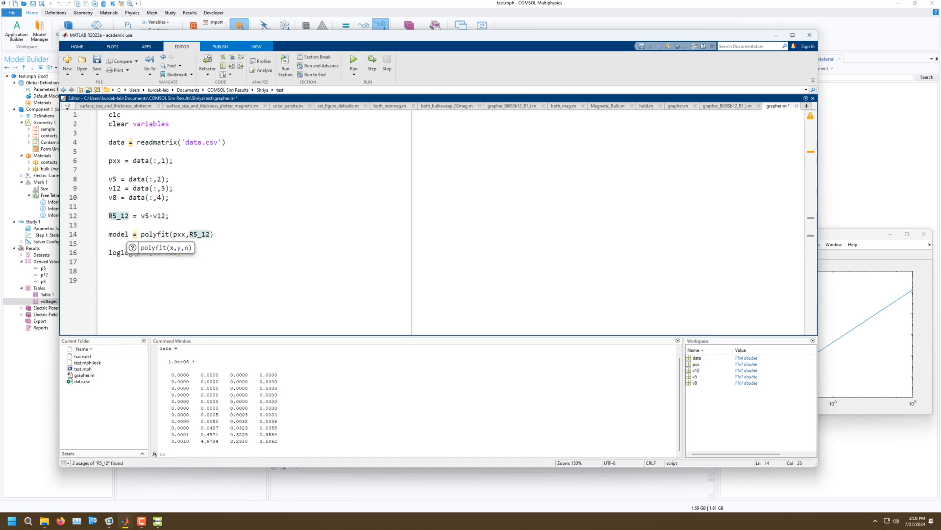
key("Right")
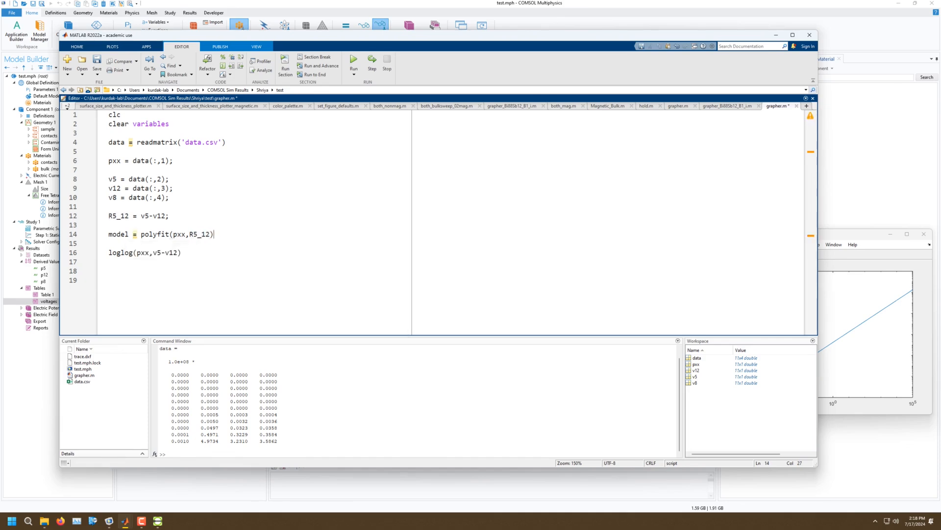
type(";")
key("Return")
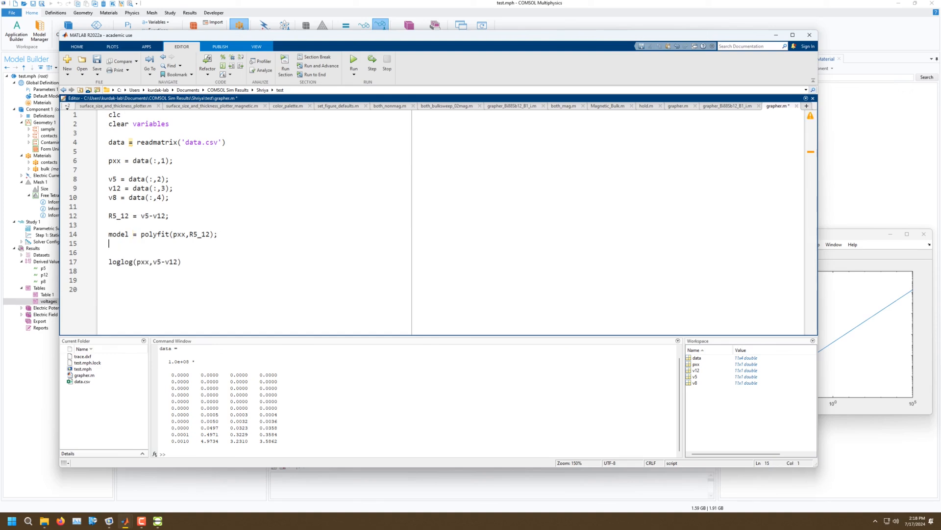
type("model")
key("BackSpace")
key("BackSpace")
key("BackSpace")
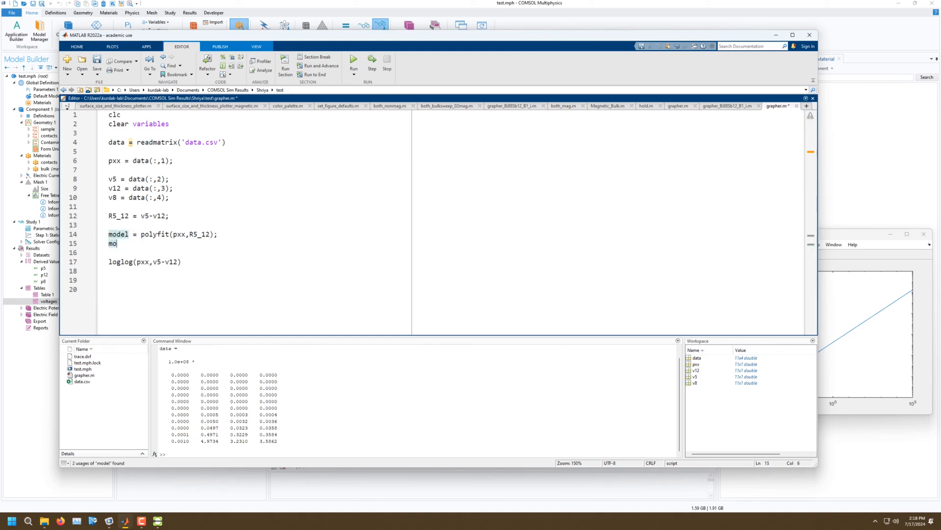
key("BackSpace")
key("BackSpace")
Step: Remove the semicolon ending the polyfit line and run the script
key("BackSpace")
key("F5")
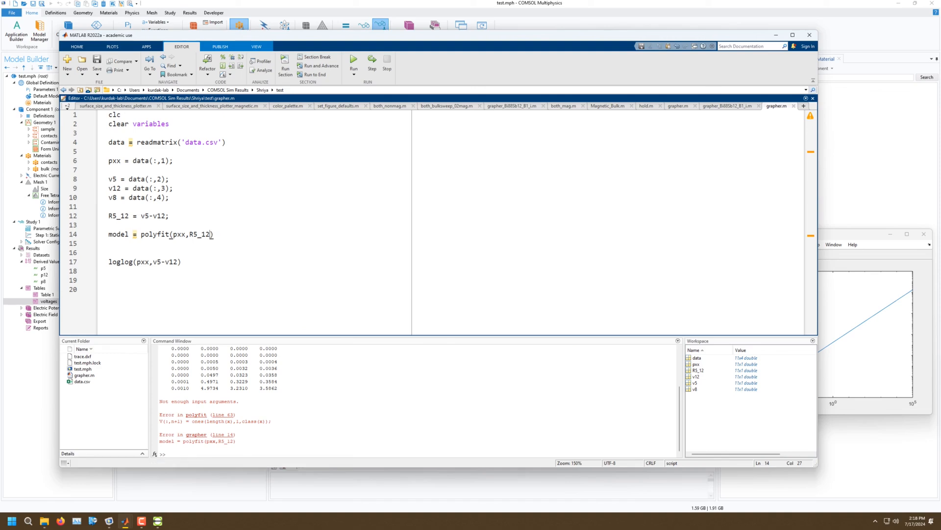
Step: Add 1 as the polynomial degree, making the call polyfit(pxx,R5_12,1), and rerun the script
key("Left")
type(",1")
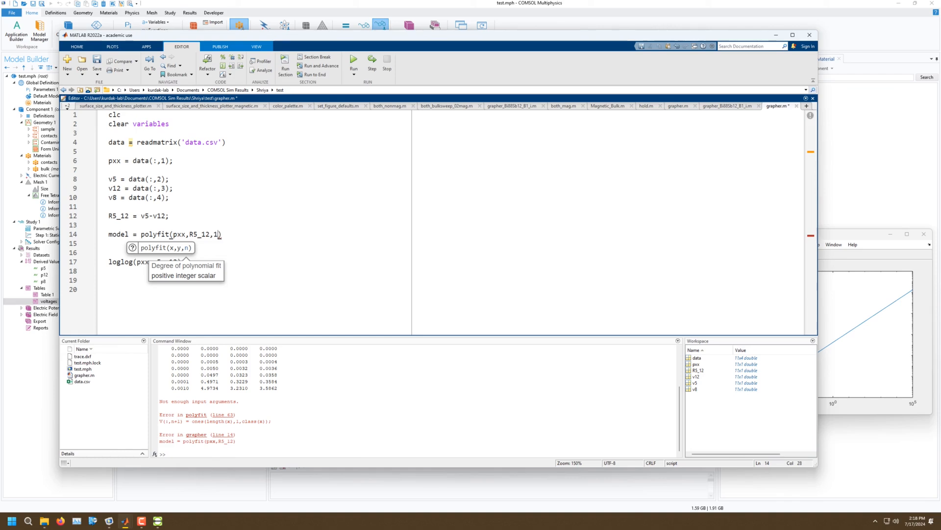
key("F5")
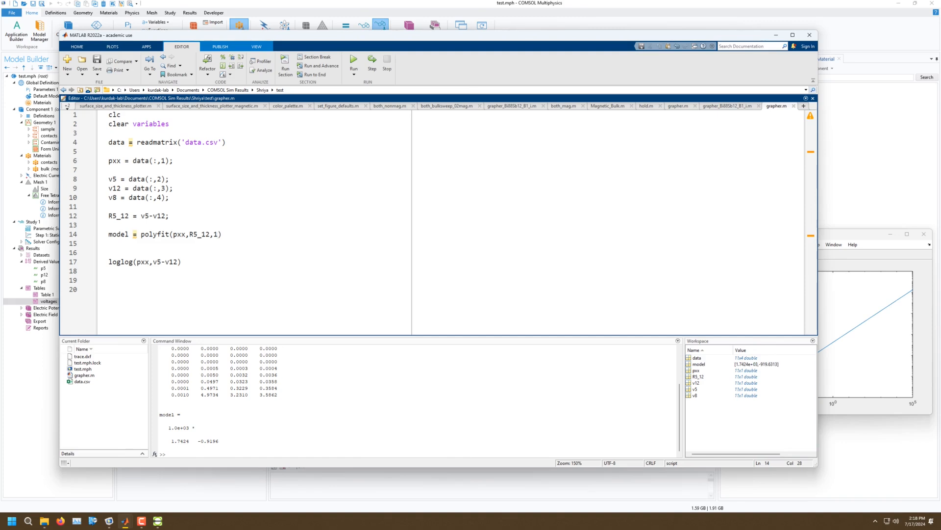
Step: Examine the first coefficient of the linear fit in the command output
mouse_move(171, 441)
left_mouse_down()
mouse_move(193, 441)
mouse_move(159, 446)
mouse_move(188, 441)
left_mouse_up()
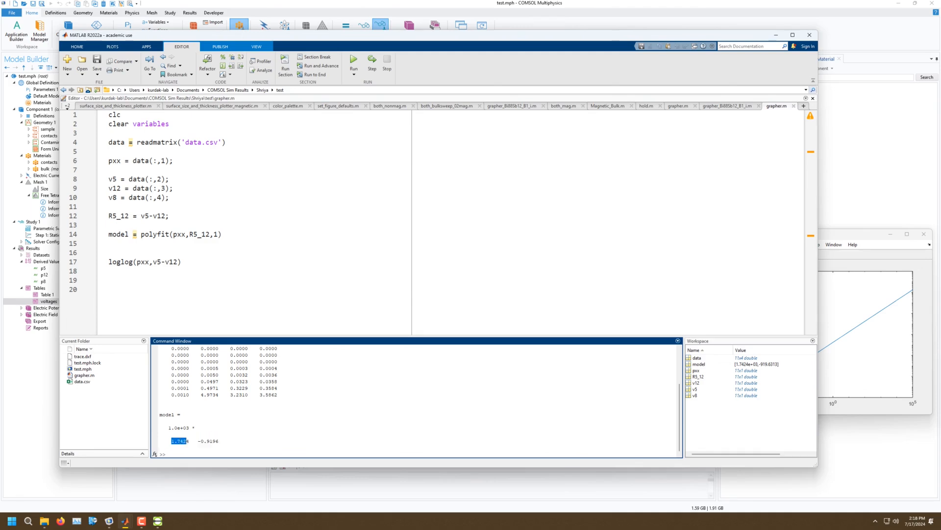
left_click(159, 434)
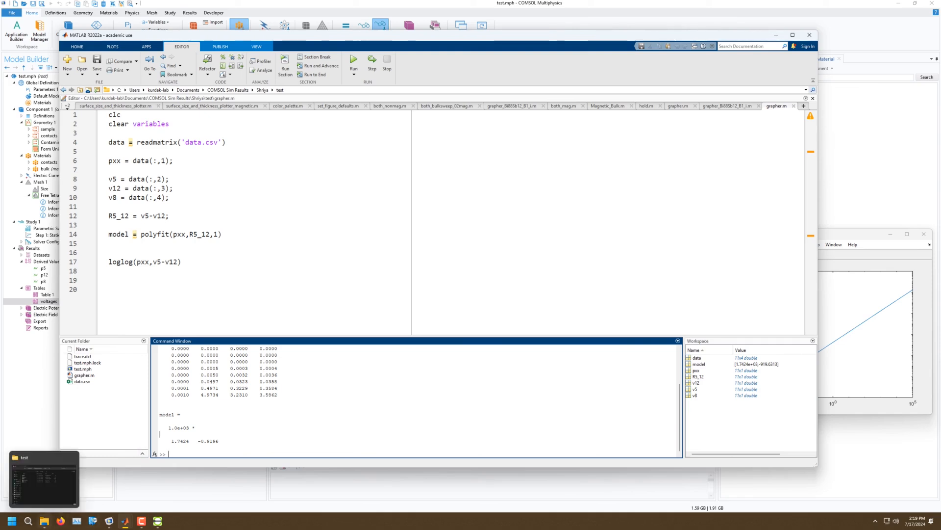
Step: Switch to COMSOL Multiphysics and run Measure on Geometry 1
left_click(109, 520)
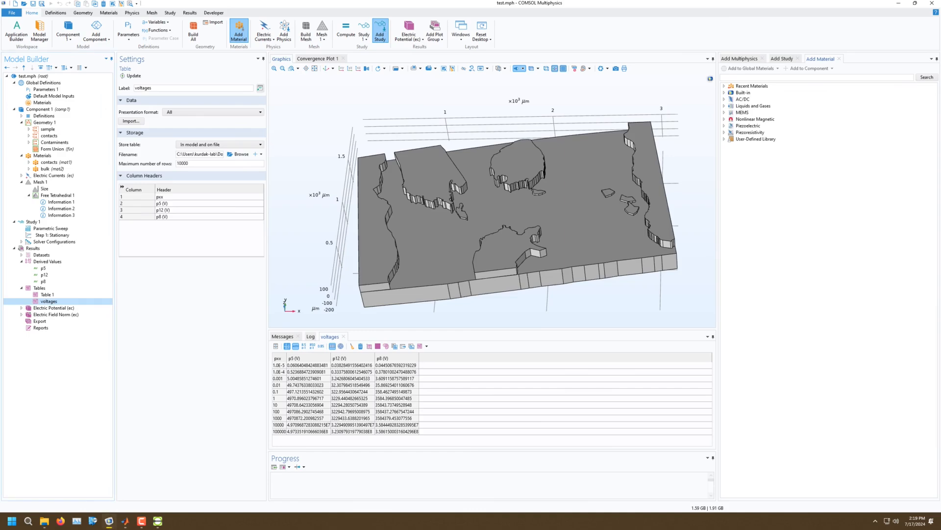
left_click_drag(455, 290, 485, 300)
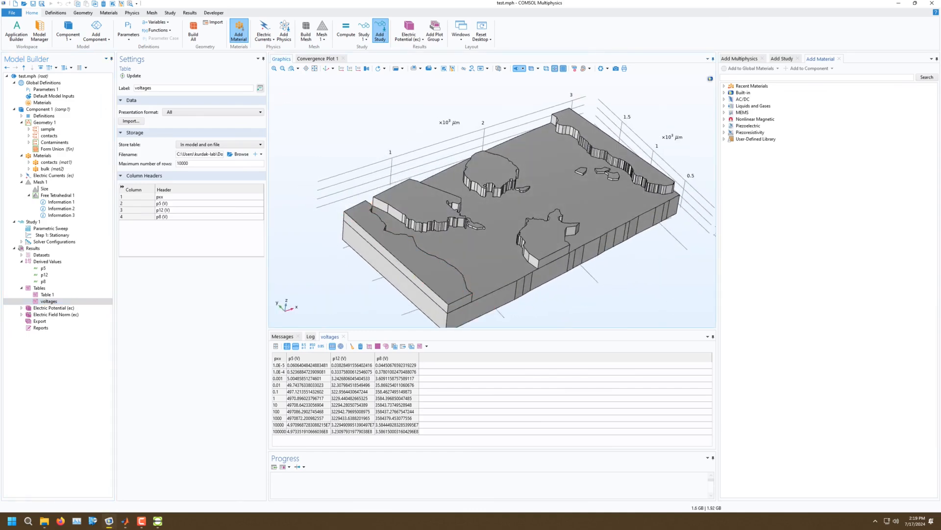
left_click(190, 13)
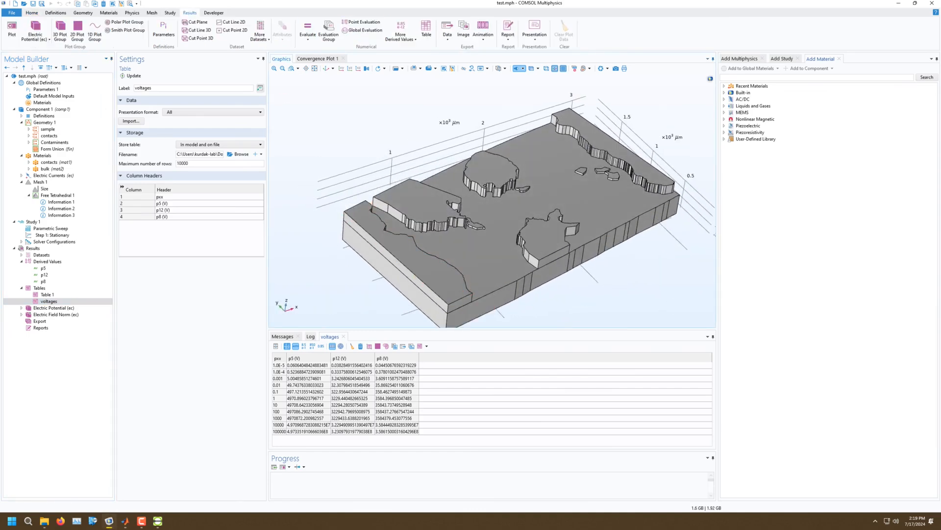
left_click(170, 12)
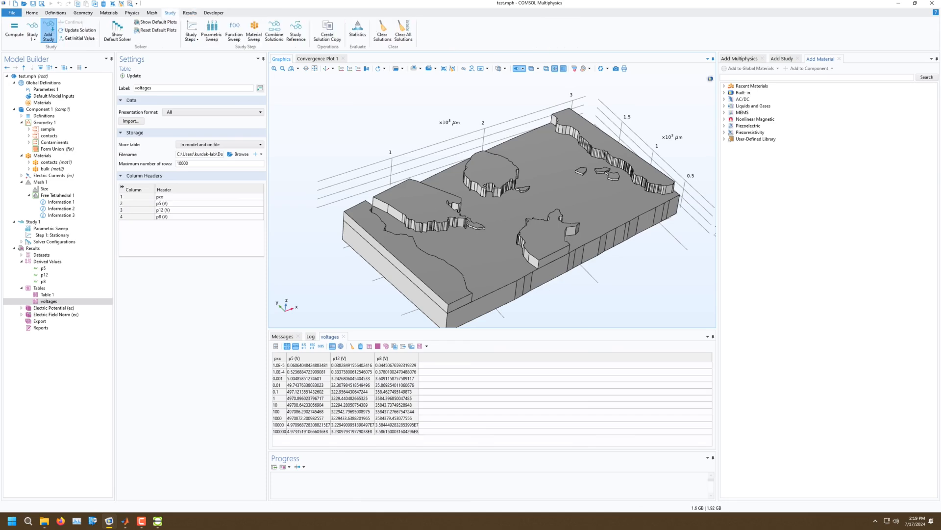
left_click(152, 13)
left_click(131, 12)
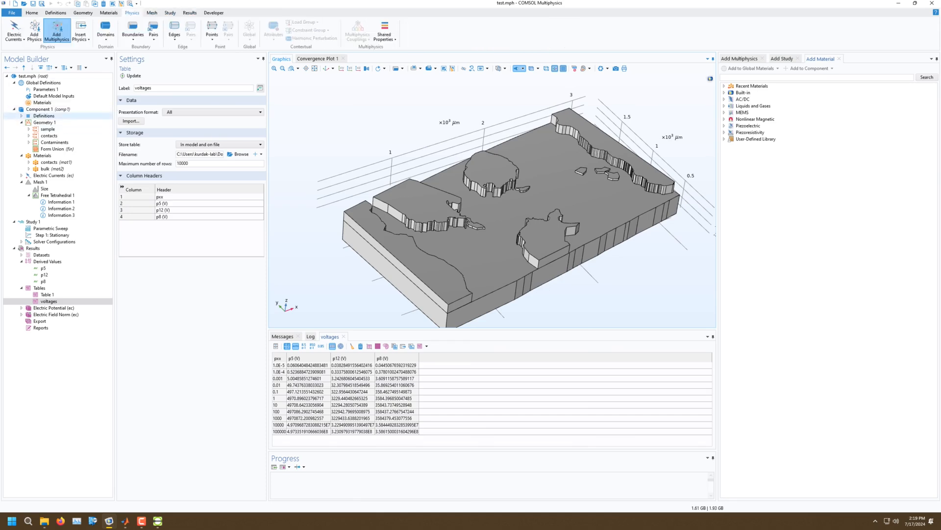
left_click(45, 122)
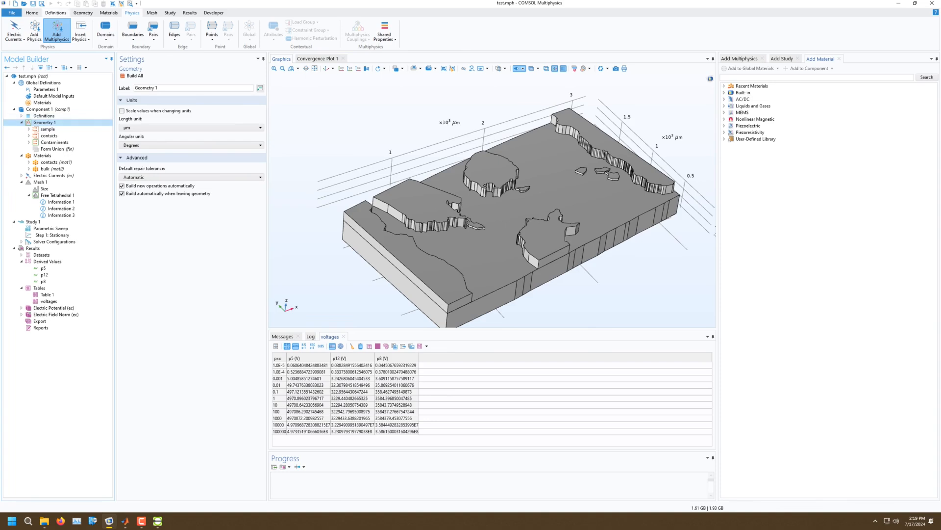
left_click(83, 12)
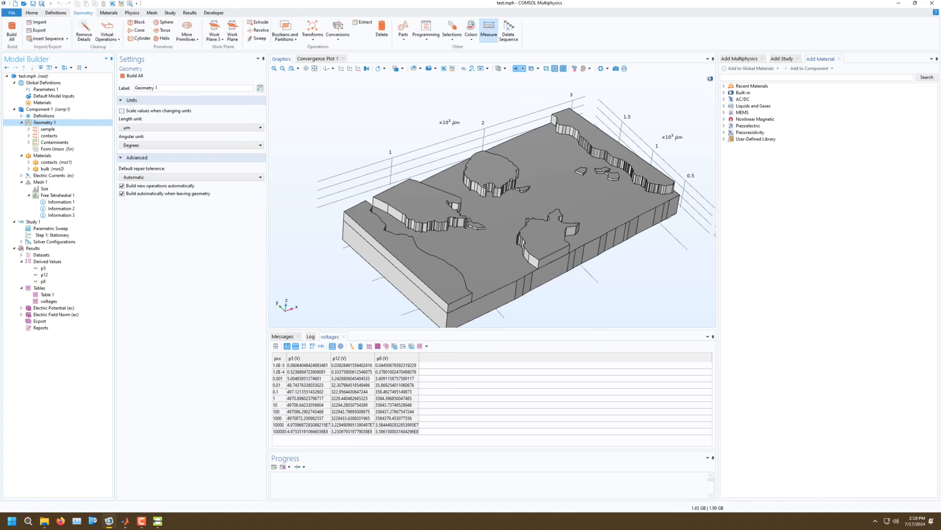
left_click(489, 30)
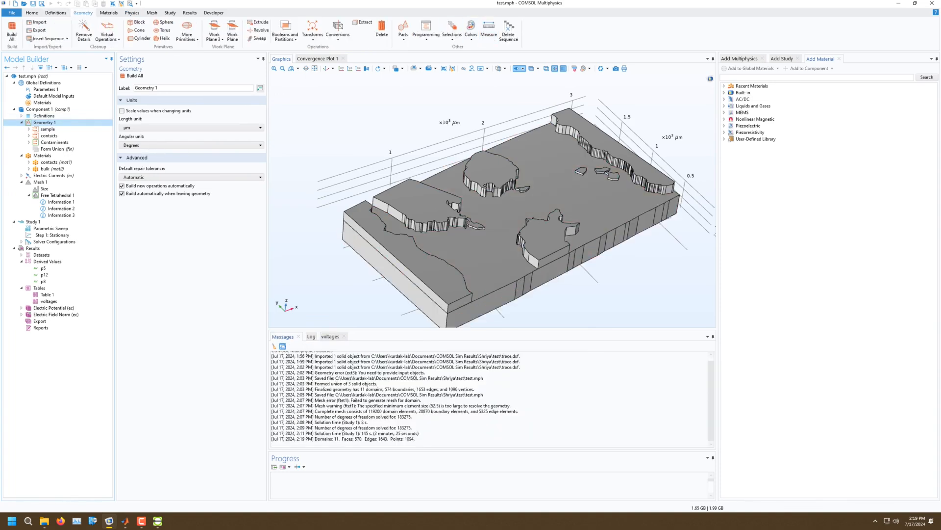
Step: Check the sample's Extrude 1 settings, then open the plane geometry of Work Plane 1 and run Measure on it
left_click_drag(491, 221, 441, 179)
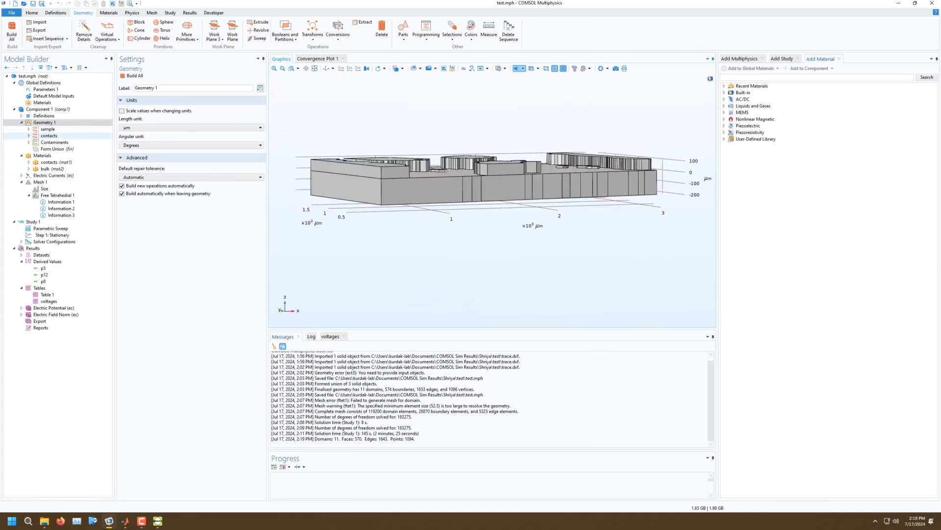
left_click(28, 128)
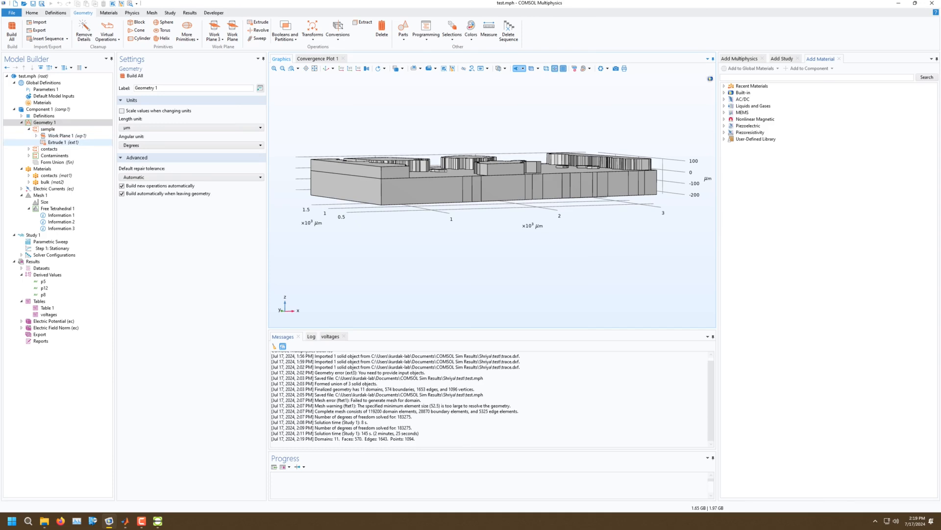
left_click(59, 135)
left_click(59, 143)
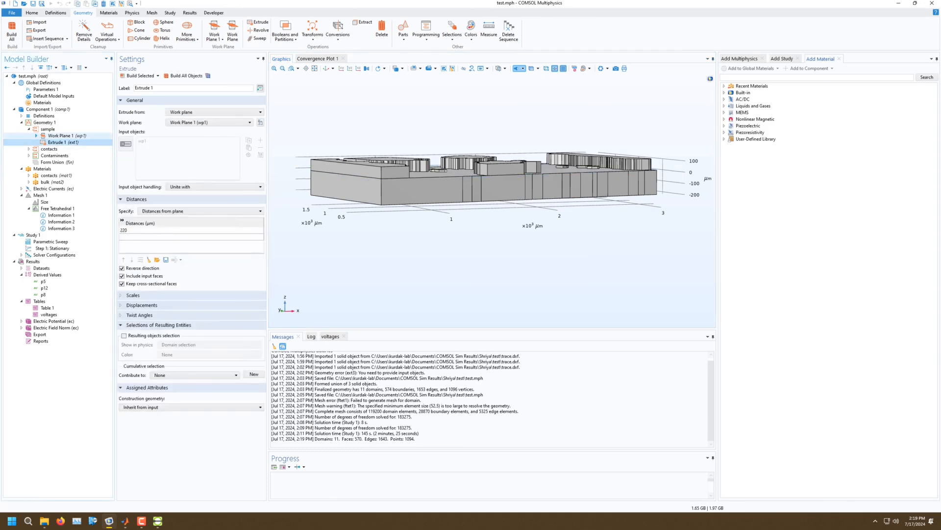
left_click(36, 135)
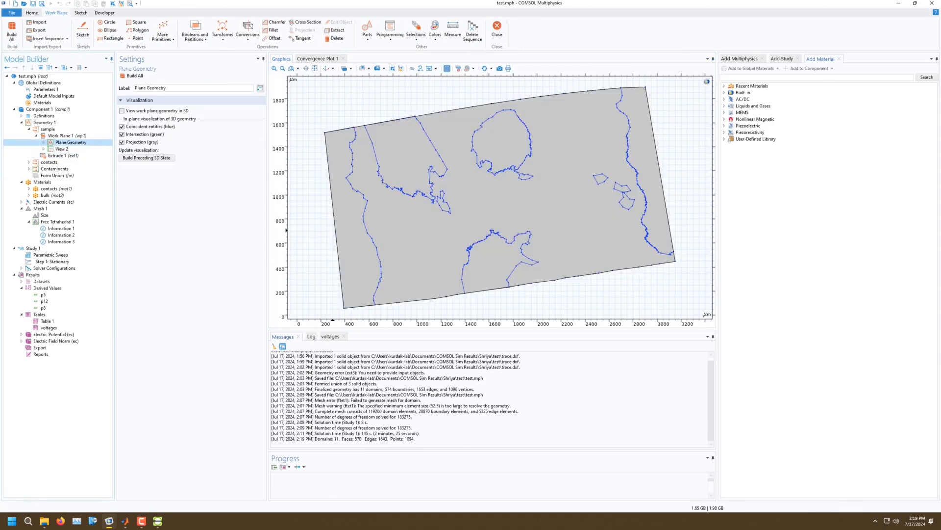
left_click(453, 29)
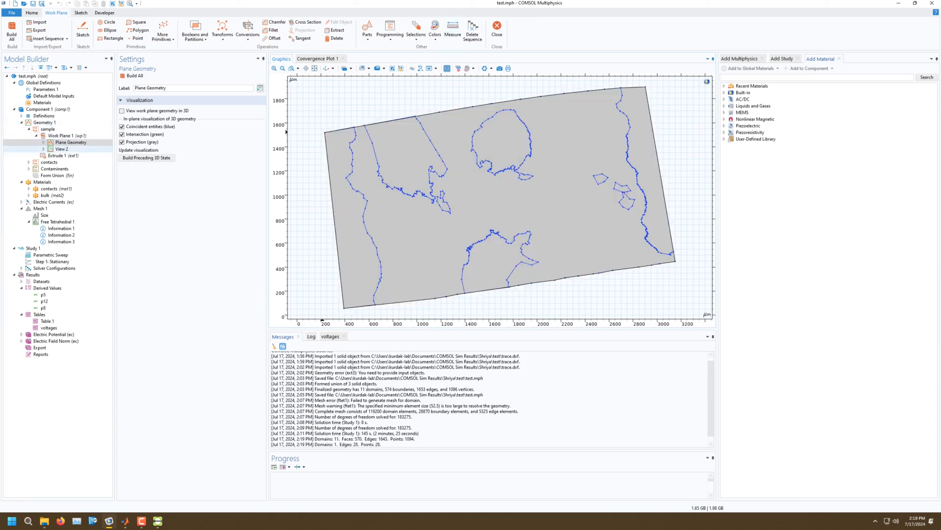
Step: Open Import 1 under Plane Geometry, select the imported sample outline and examine its short edge beside the end contact
left_click(43, 143)
left_click(71, 149)
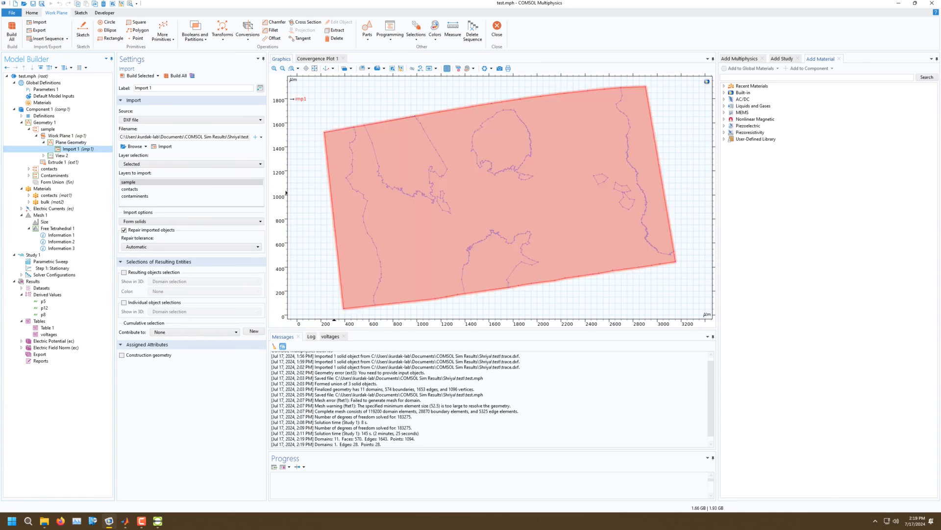
left_click(333, 197)
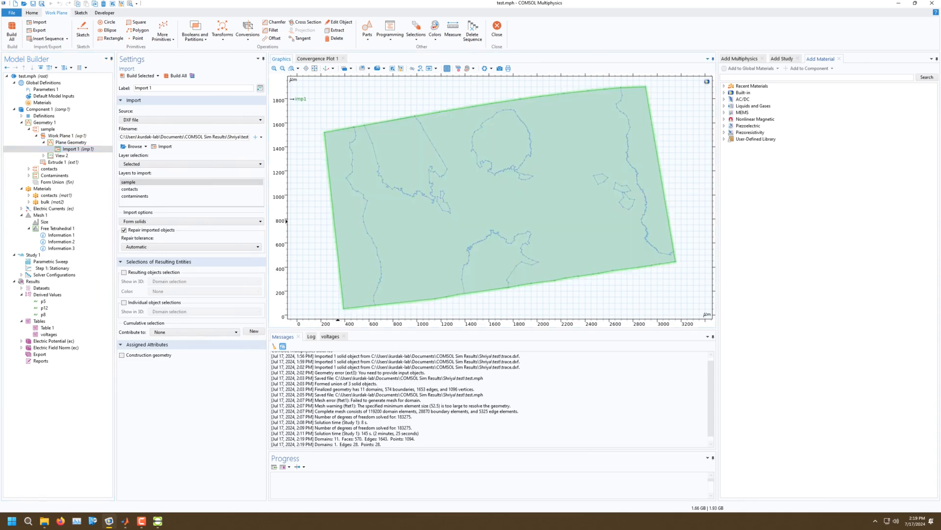
left_click_drag(306, 242, 425, 220)
scroll(474, 263, "up", 6)
scroll(474, 266, "down", 4)
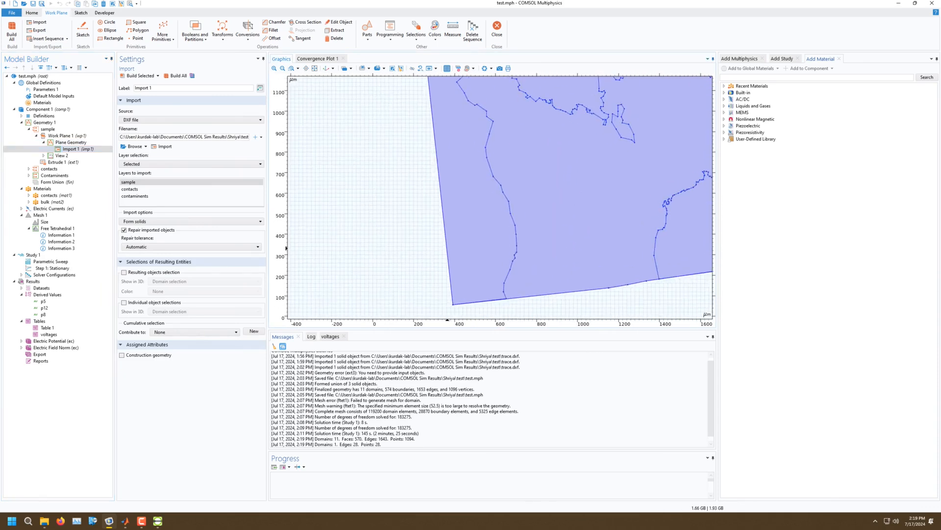
left_click_drag(456, 162, 367, 242)
scroll(392, 241, "down", 5)
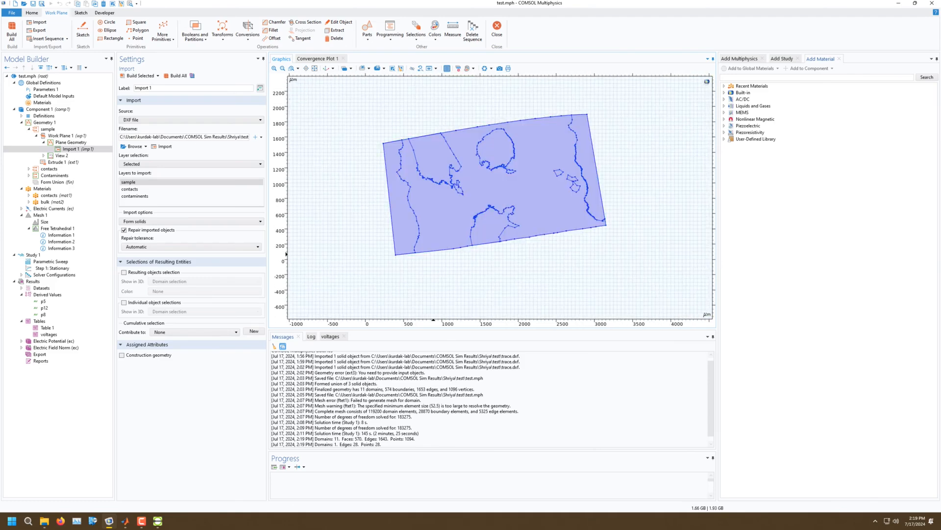
Step: Switch to LibreCAD and measure the point-to-point distance between the two corners of the sample outline's left short edge
left_click(157, 520)
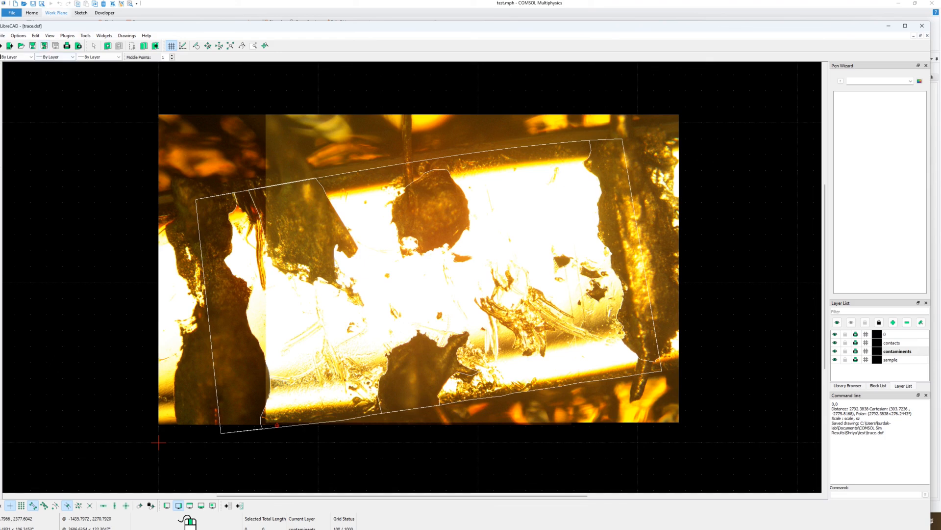
left_click(906, 25)
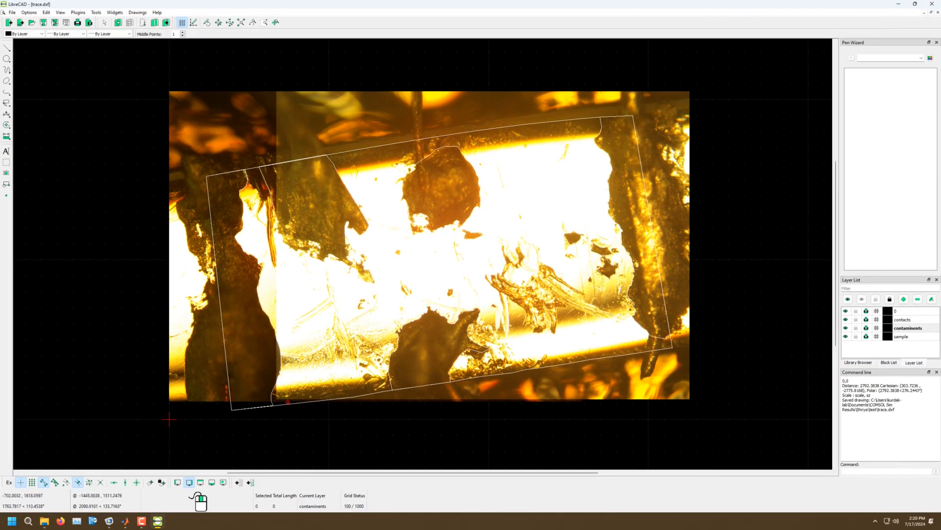
left_click(7, 136)
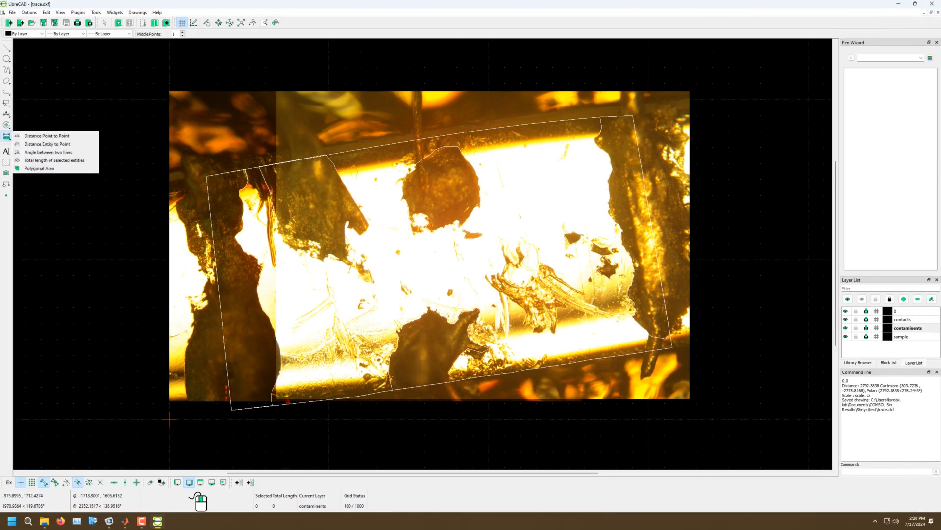
left_click(34, 134)
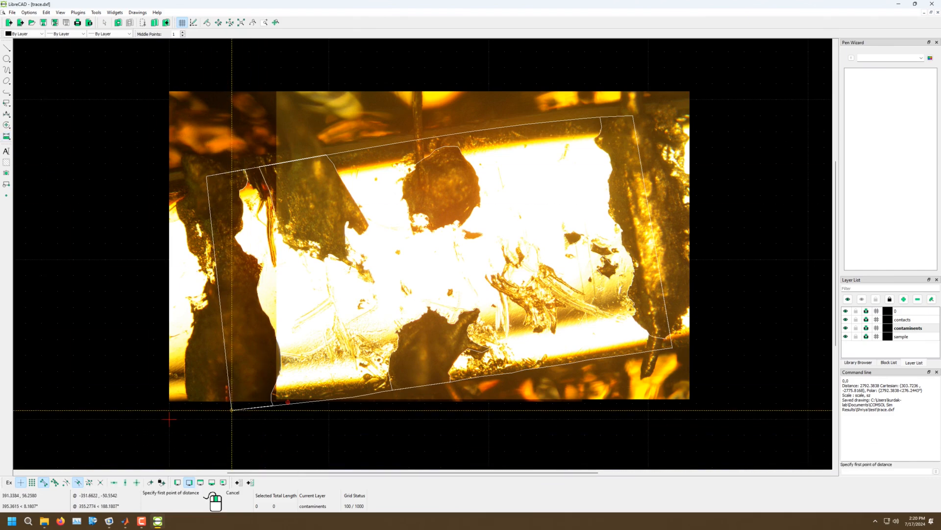
left_click(232, 409)
left_click(206, 176)
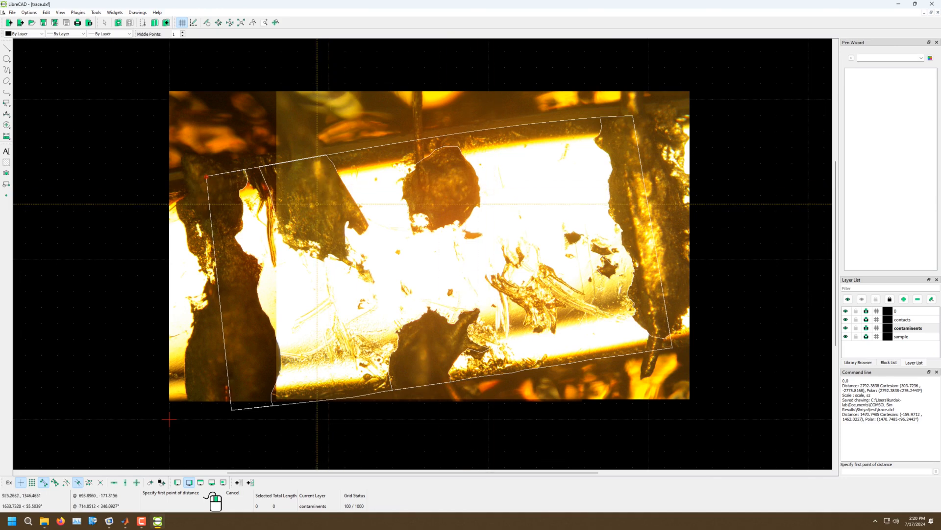
Step: Measure the point-to-point distance between the centres of the two contacts along the sample's upper edge
left_click(6, 136)
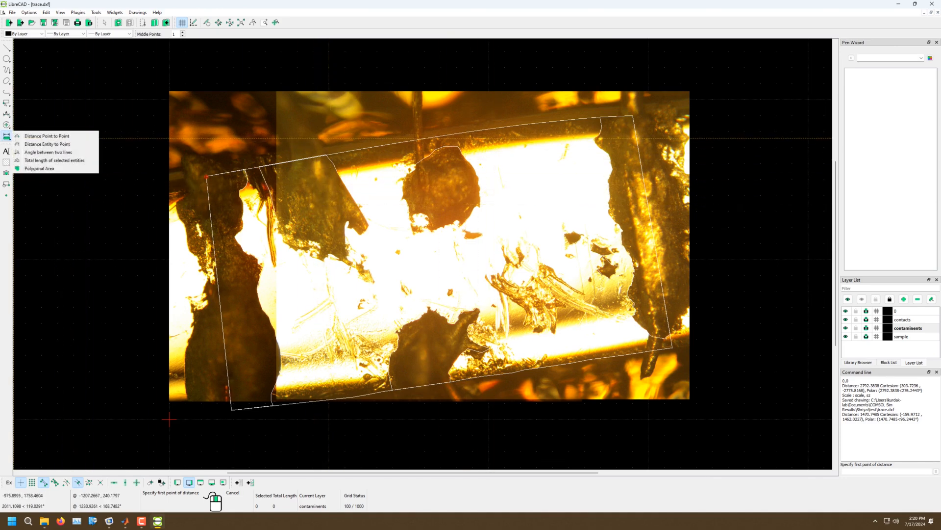
left_click(45, 137)
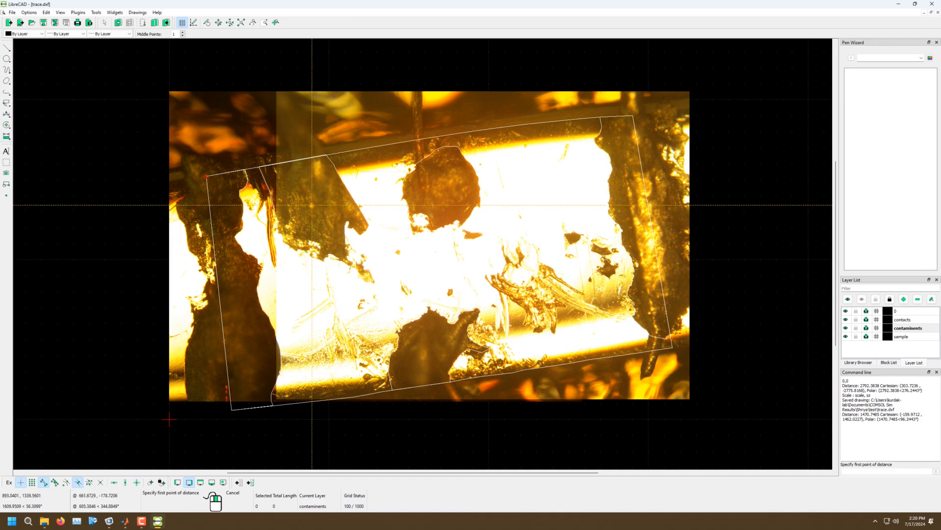
left_click(312, 205)
left_click(450, 189)
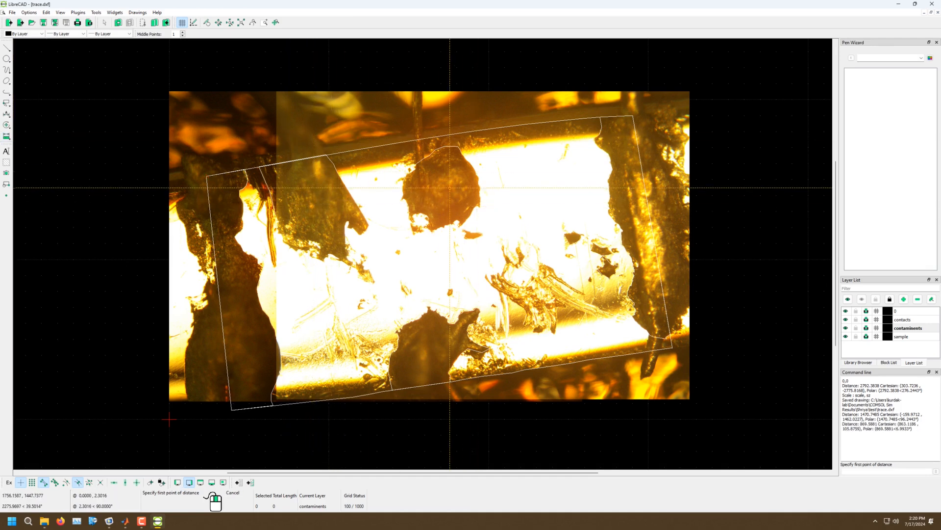
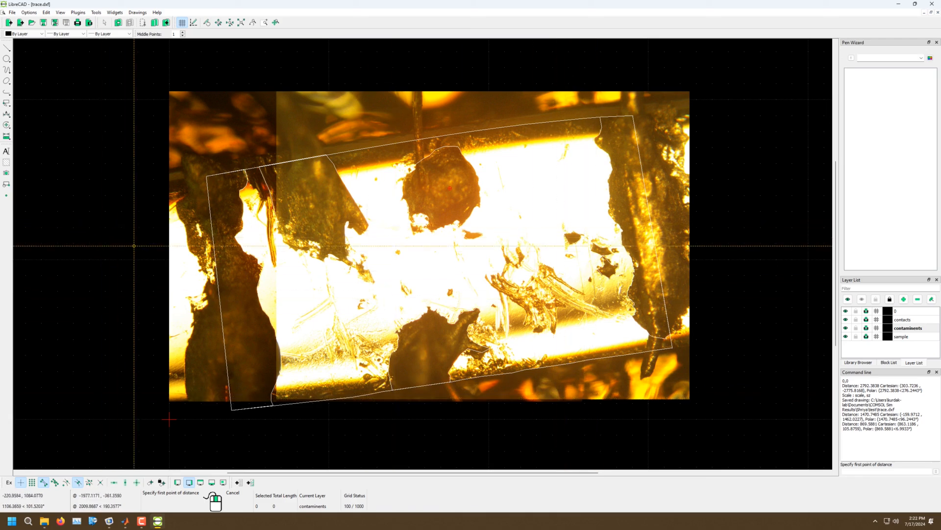
Step: Switch to MATLAB and review the grapher.m script with its linear fit coefficients
mouse_move(125, 520)
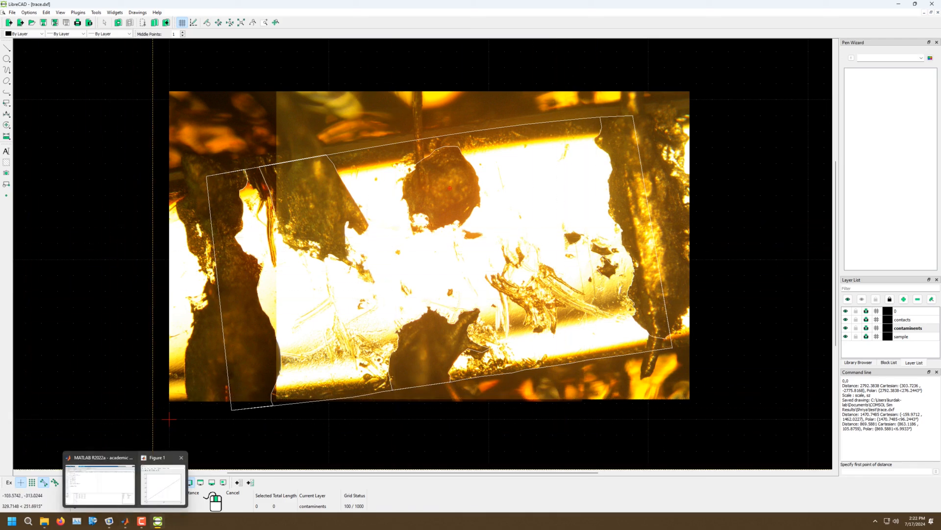
mouse_move(163, 483)
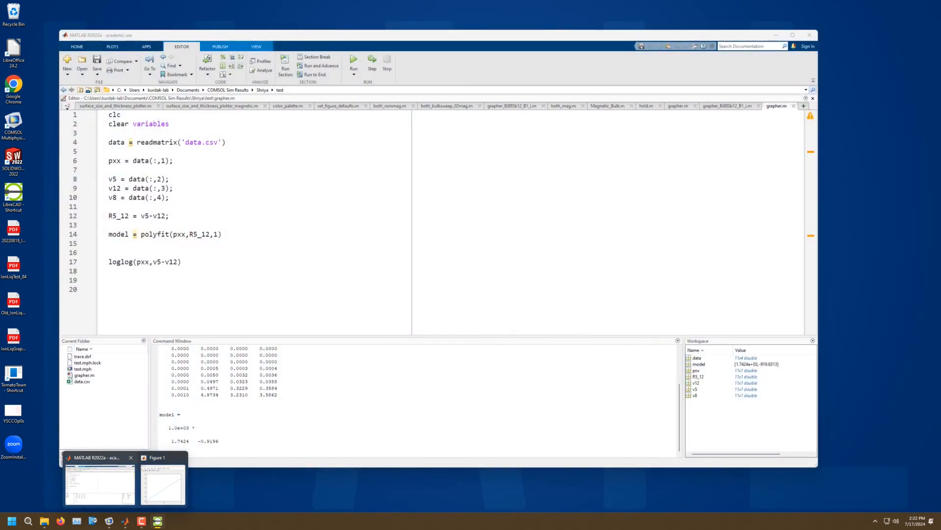
left_click(100, 483)
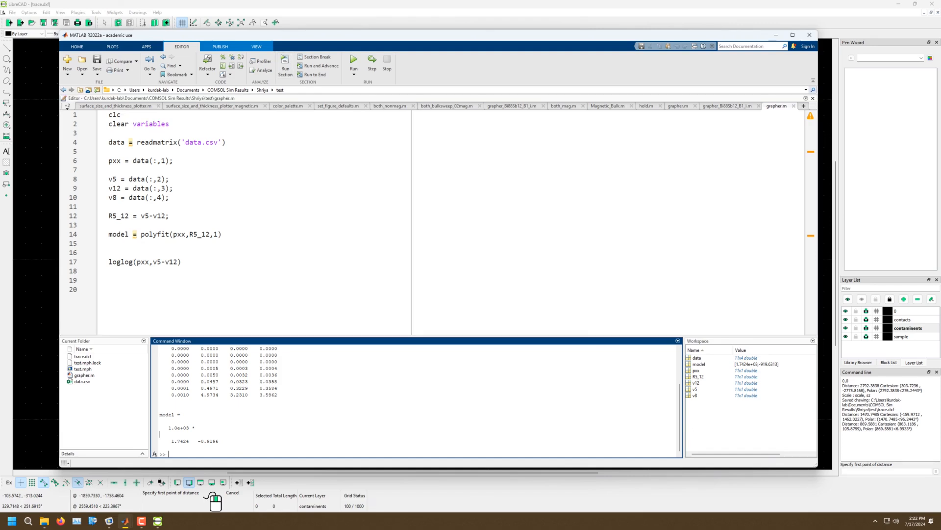
mouse_move(441, 35)
left_mouse_down()
mouse_move(409, 33)
mouse_move(440, 33)
left_mouse_up()
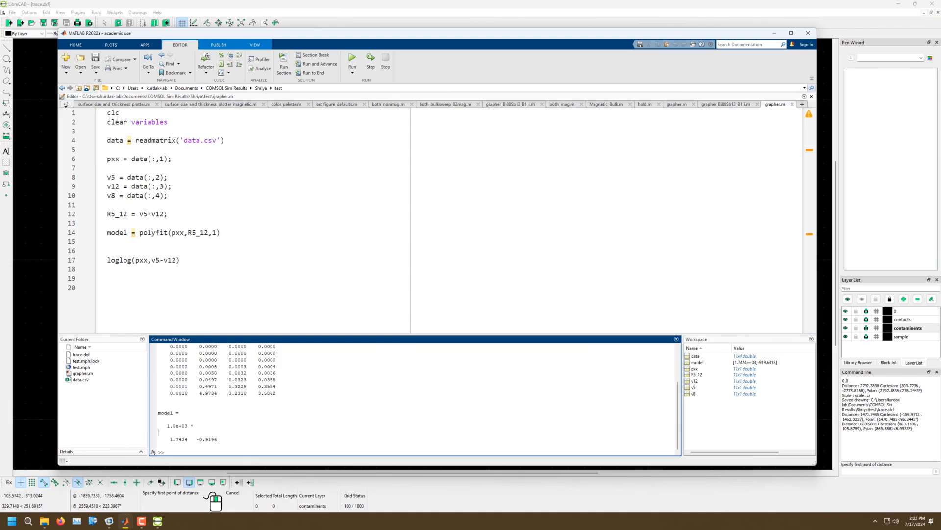
Step: Return to LibreCAD, inspect the sample's upper contacts up close and end the distance measurement
left_click(54, 365)
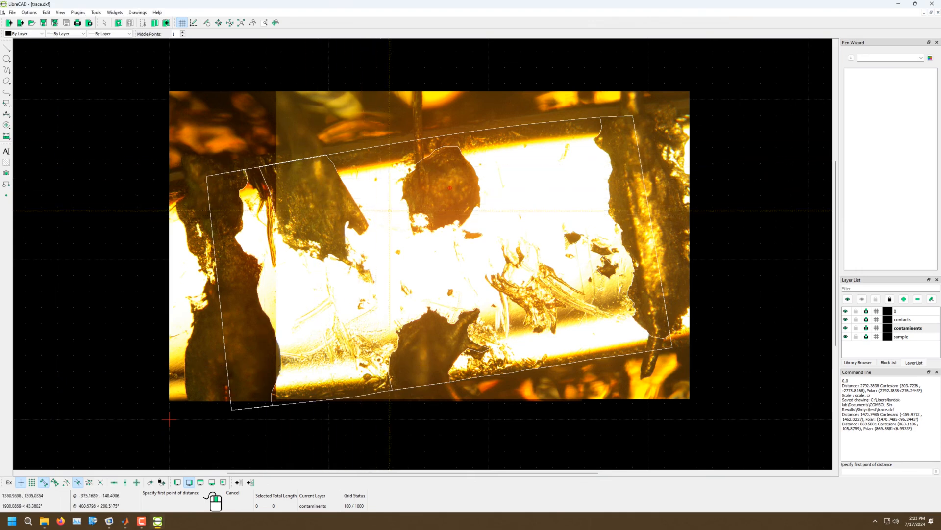
scroll(349, 222, "up", 5)
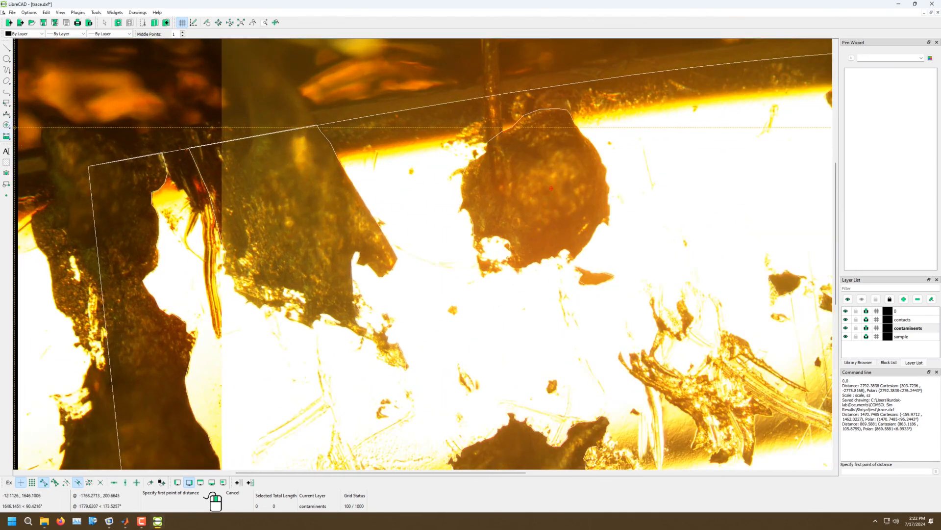
right_click(15, 127)
key("Escape")
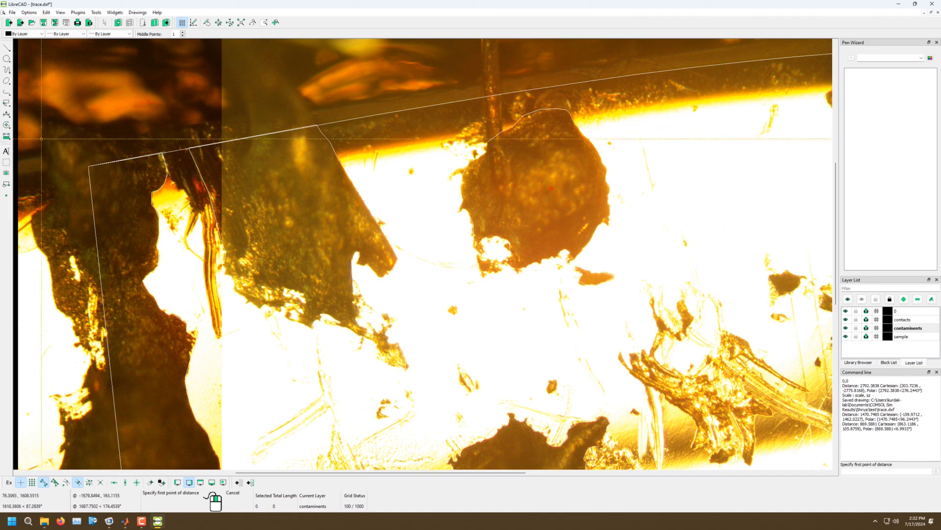
Step: Measure the point-to-point distance across the gap between the angular contact's lower tip and the round contact
scroll(423, 237, "up", 3)
left_click(381, 274)
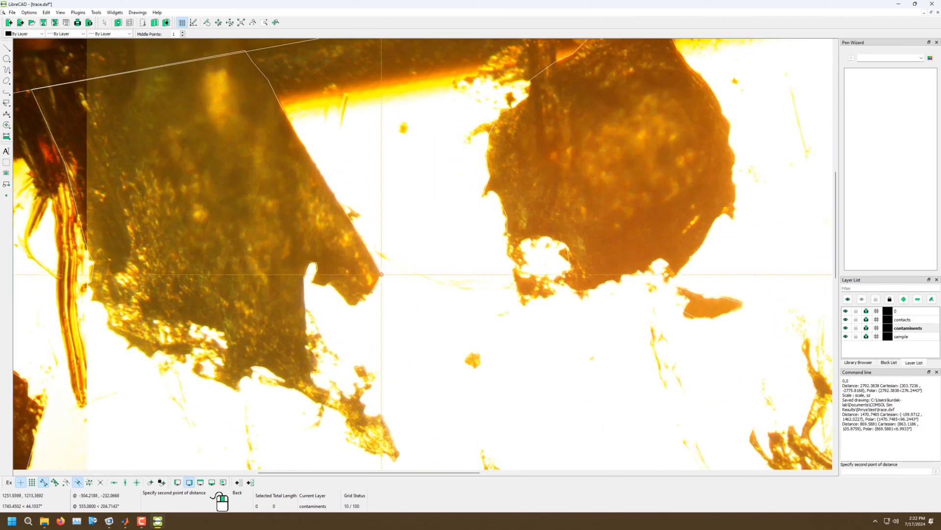
left_click(507, 233)
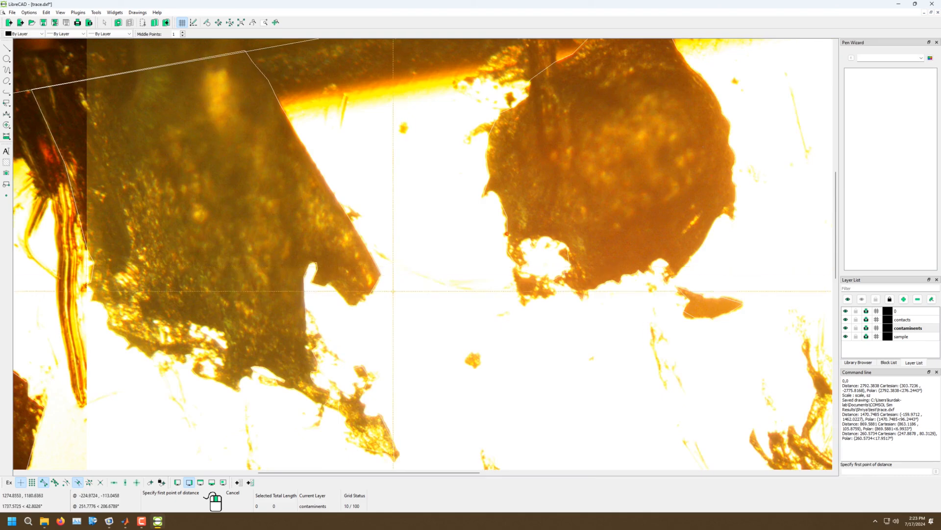
scroll(427, 279, "down", 4)
scroll(387, 204, "up", 5)
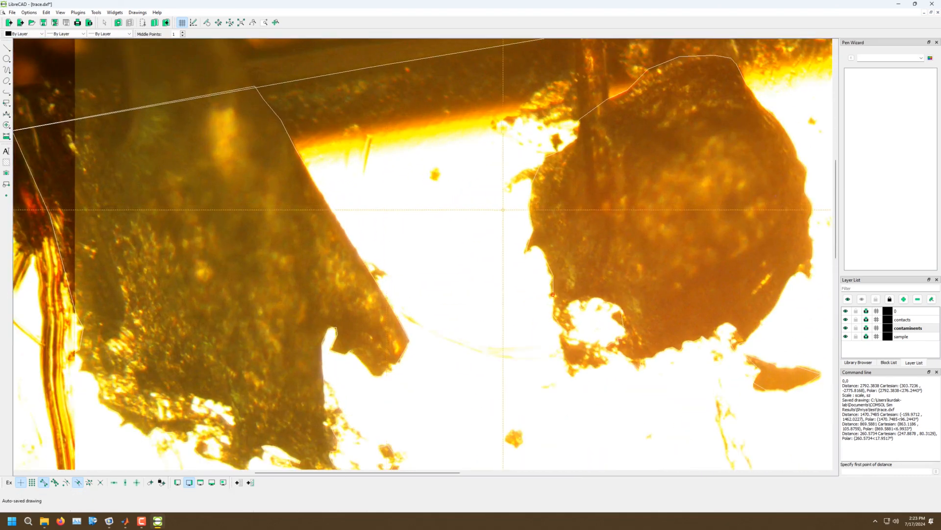
scroll(428, 232, "down", 3)
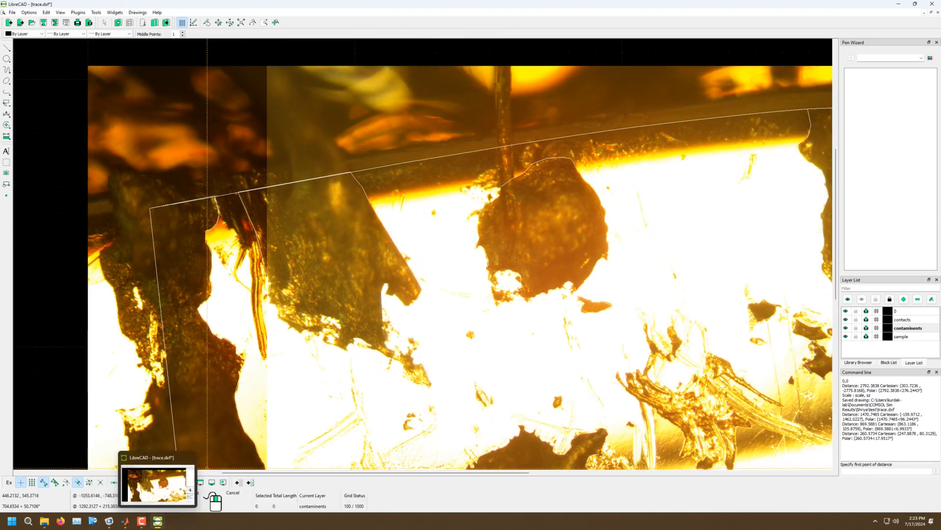
Step: Switch to COMSOL Multiphysics and examine the Electric Potential (ec) plot of the sample in 3D
left_click(108, 520)
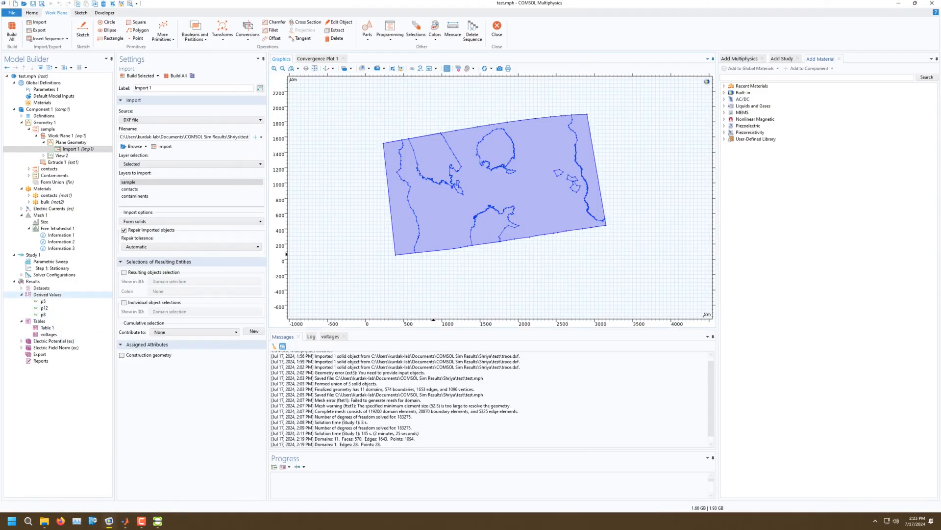
left_click(54, 341)
left_click_drag(490, 191, 459, 271)
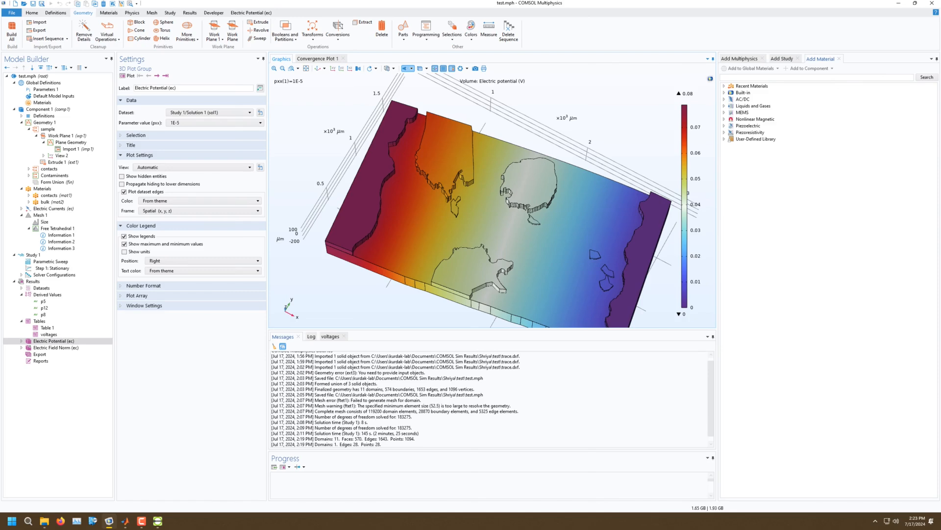
mouse_move(491, 206)
left_mouse_down()
mouse_move(498, 216)
mouse_move(530, 162)
mouse_move(468, 223)
mouse_move(449, 223)
mouse_move(490, 211)
mouse_move(515, 171)
mouse_move(497, 221)
left_mouse_up()
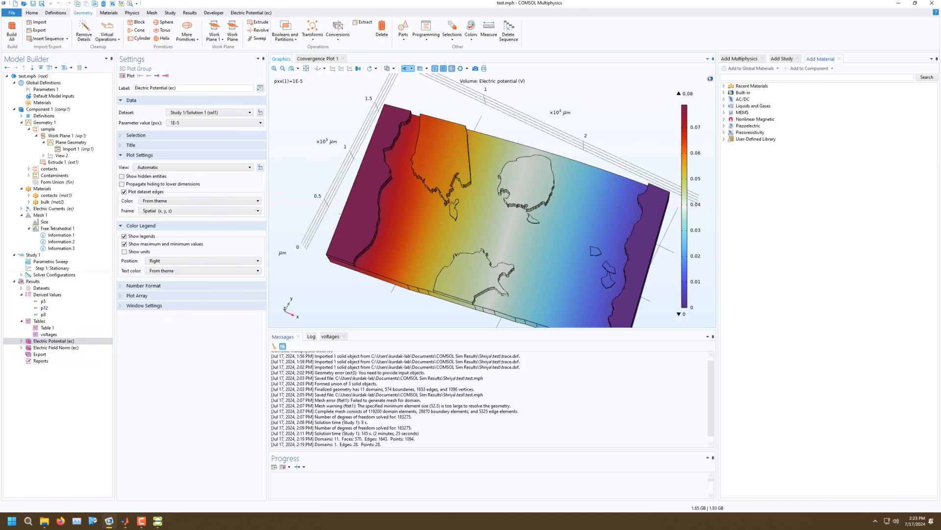
Step: Add a contour plot of V to the Electric Potential (ec) group and plot it over the volume plot
left_click(22, 340)
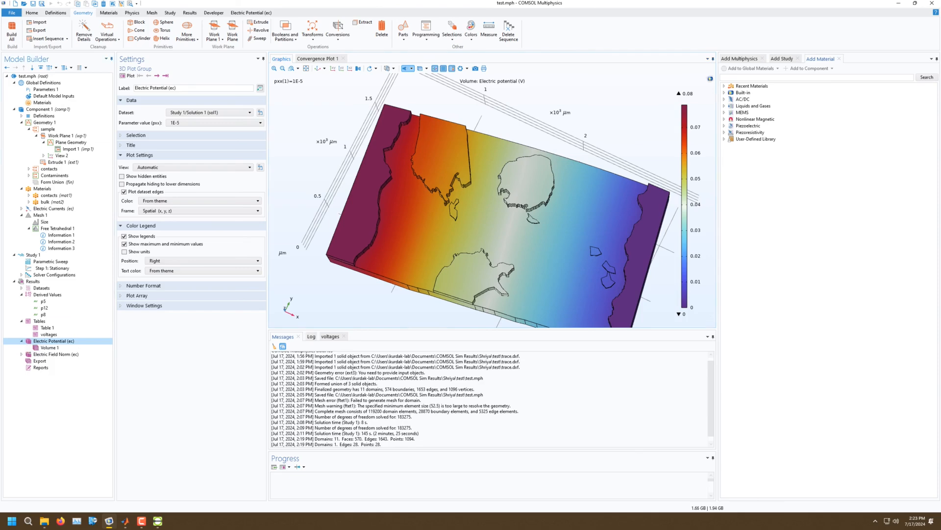
right_click(51, 341)
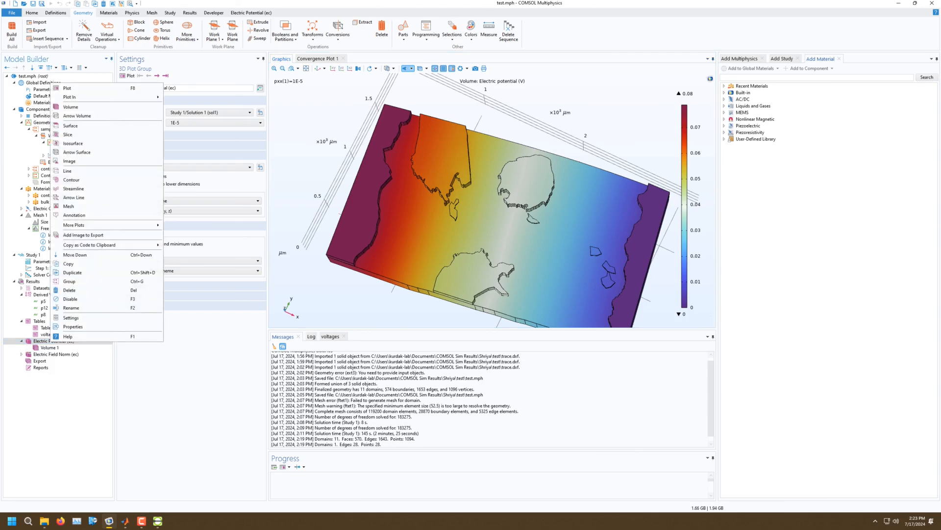
key("Escape")
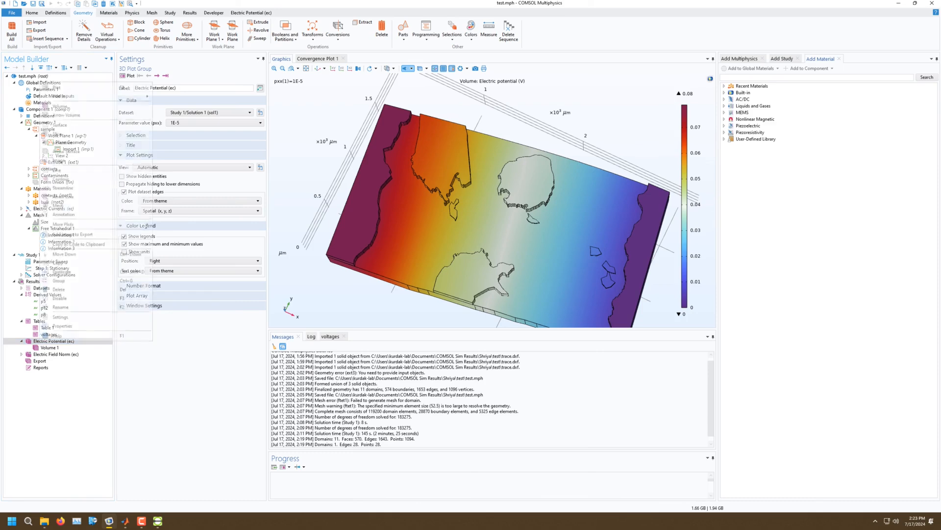
right_click(39, 341)
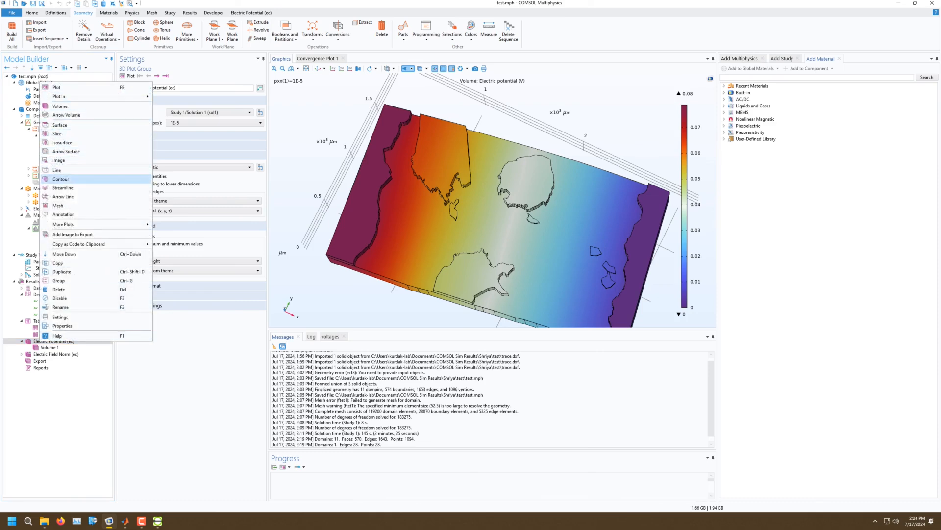
left_click(61, 178)
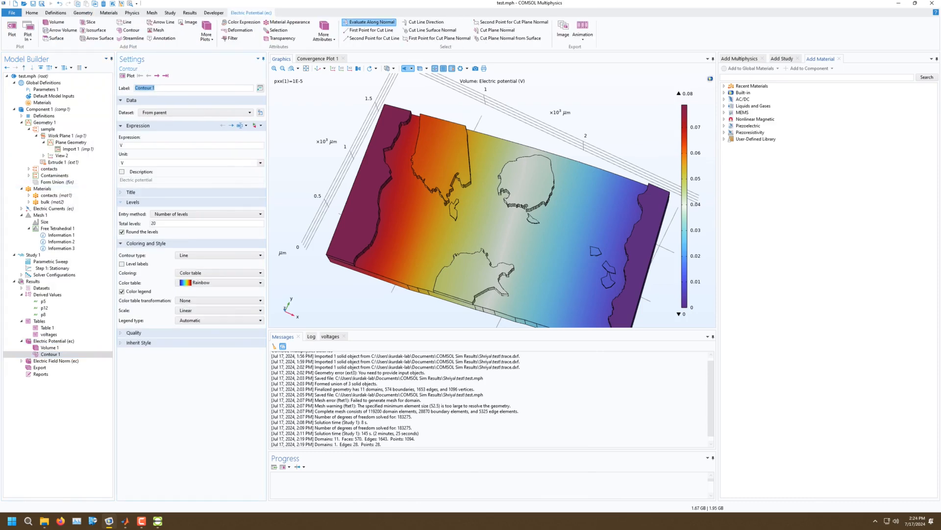
left_click(127, 76)
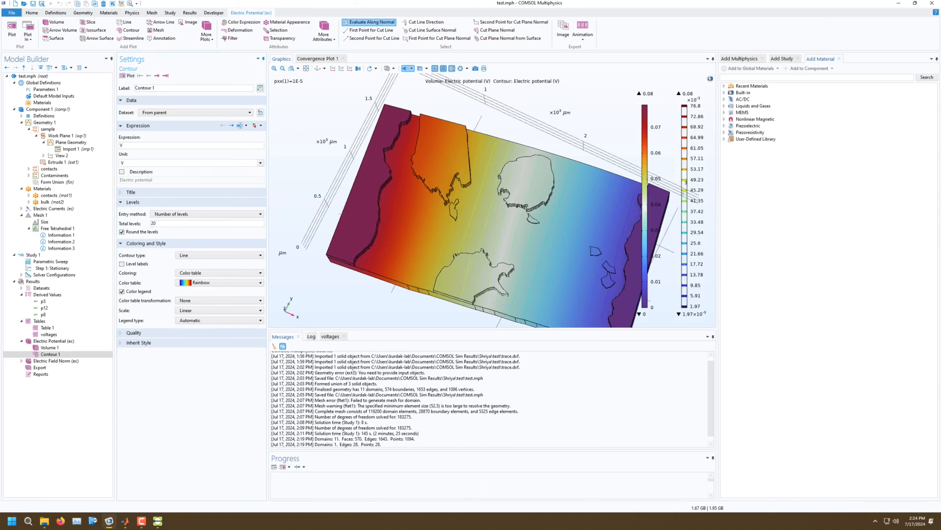
left_click_drag(471, 221, 485, 201)
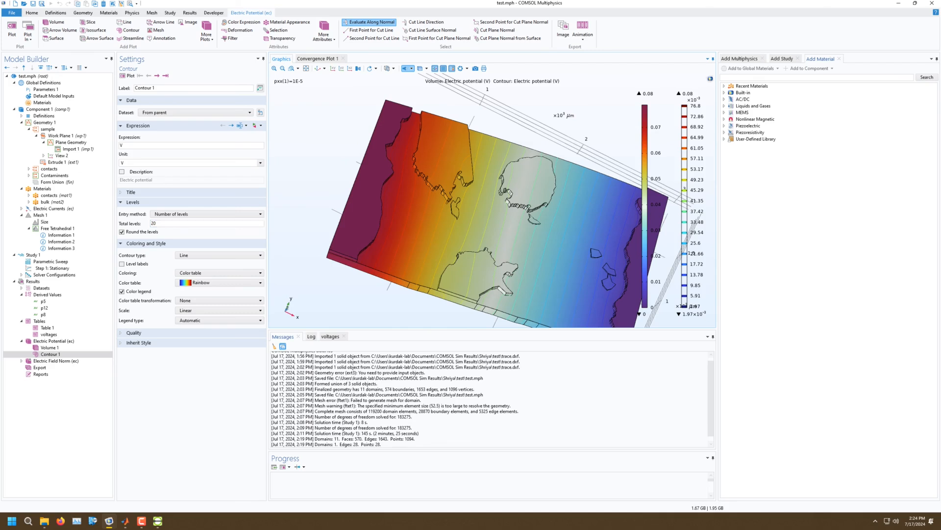
Step: Set the contour plot's total levels to 40 and replot it
left_click_drag(158, 223, 148, 223)
type("40")
left_click(127, 75)
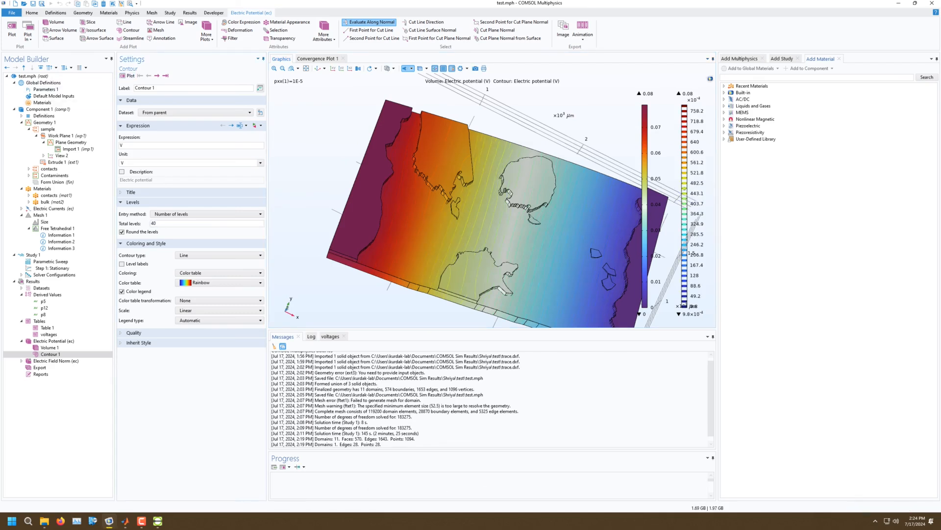
Step: Advance the plot two pxx solutions and inspect the equipotential contours around the contacts up close
left_click(157, 75)
left_click(157, 75)
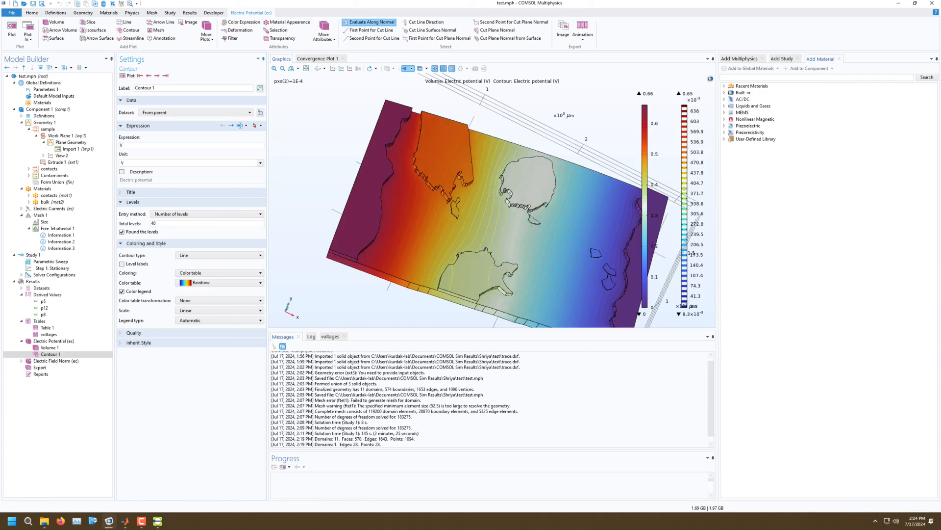
mouse_move(483, 221)
left_mouse_down()
mouse_move(491, 127)
mouse_move(495, 154)
mouse_move(468, 198)
mouse_move(478, 219)
mouse_move(476, 187)
mouse_move(490, 230)
mouse_move(488, 221)
mouse_move(532, 193)
mouse_move(512, 154)
mouse_move(520, 187)
left_mouse_up()
scroll(520, 209, "up", 6)
scroll(539, 221, "down", 4)
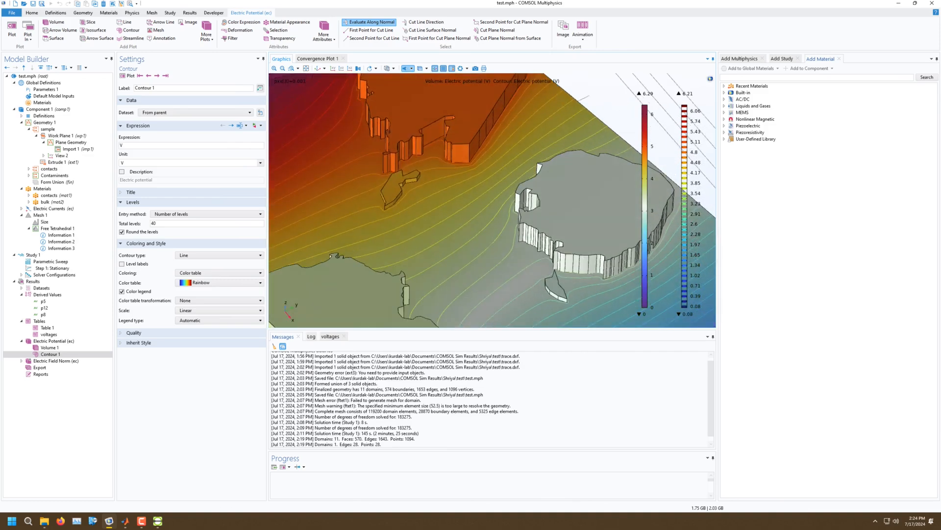
scroll(479, 176, "down", 4)
right_click_drag(479, 176, 451, 145)
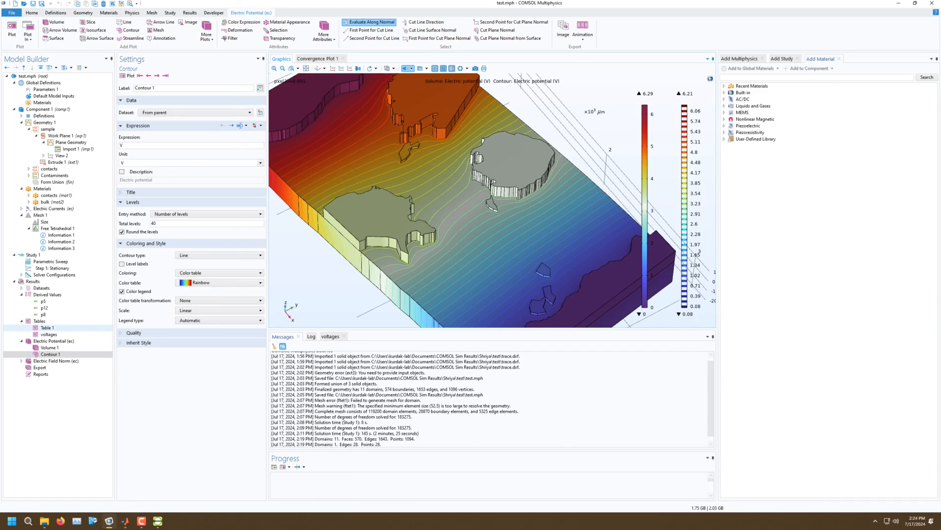
Step: Replace the pxx values in the Parametric Sweep with a logarithmic range starting at 1E-2 and stopping at 1, with 1 step per decade
left_click(51, 261)
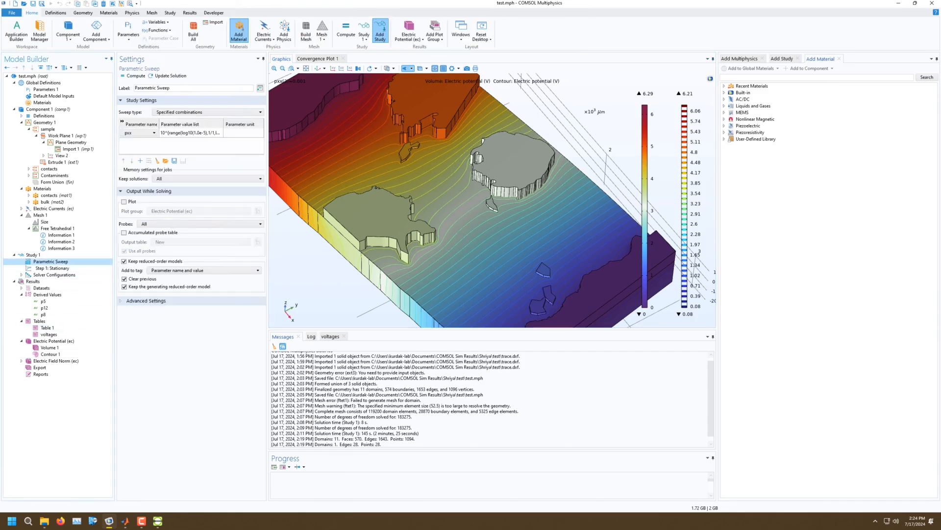
left_click(191, 132)
left_click(183, 160)
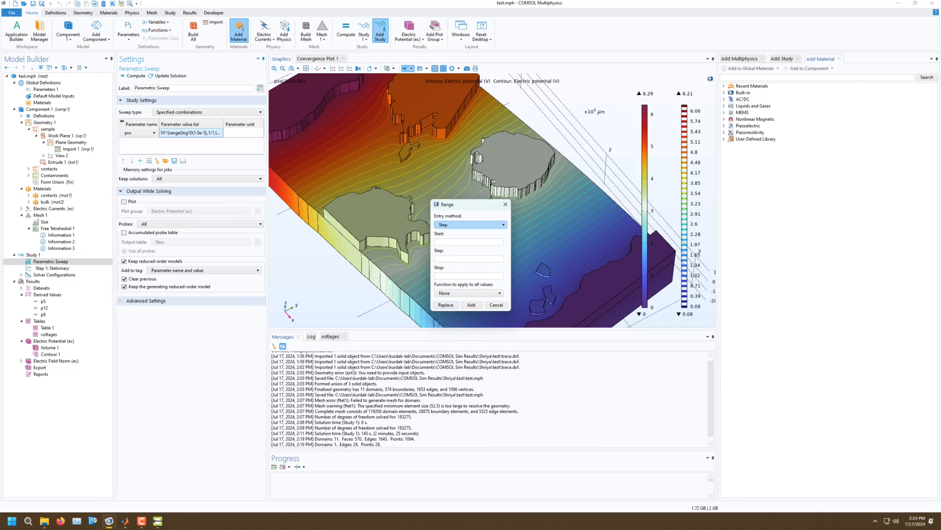
left_click(469, 224)
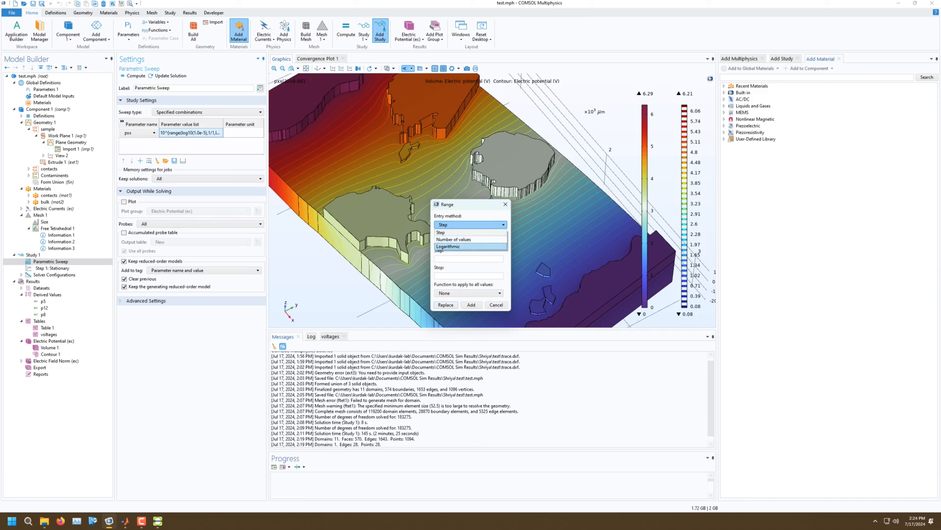
key("Return")
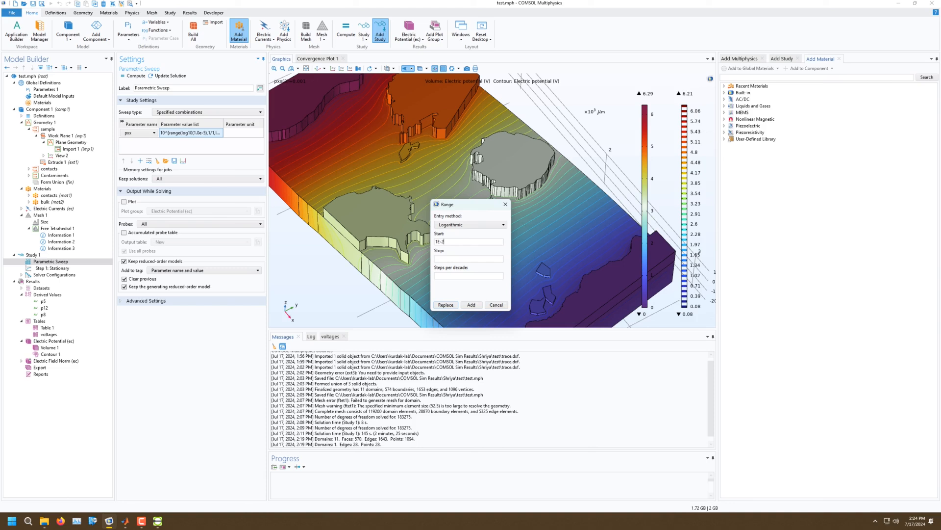
left_click(466, 259)
type("1E")
key("BackSpace")
left_click(466, 275)
left_click(446, 305)
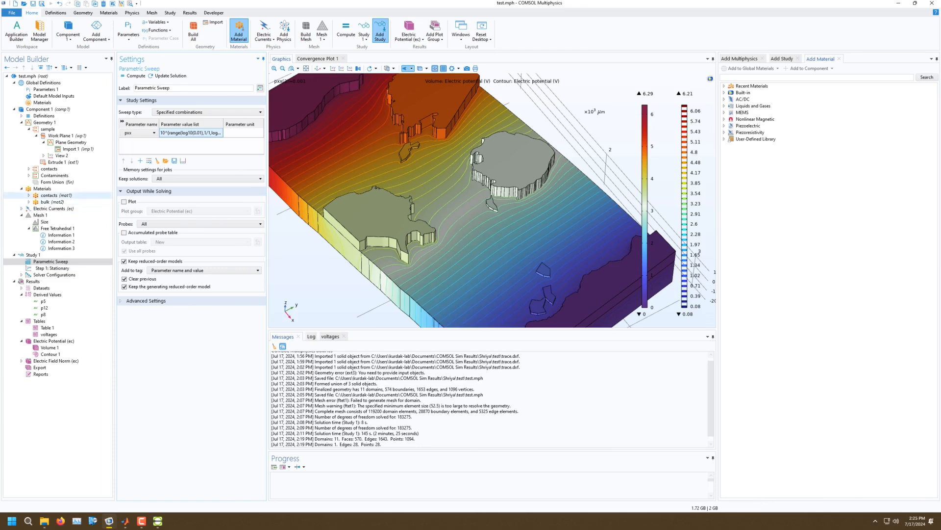
Step: Examine the contacts material's properties and the contact domains assigned to it on the sample
left_click(55, 195)
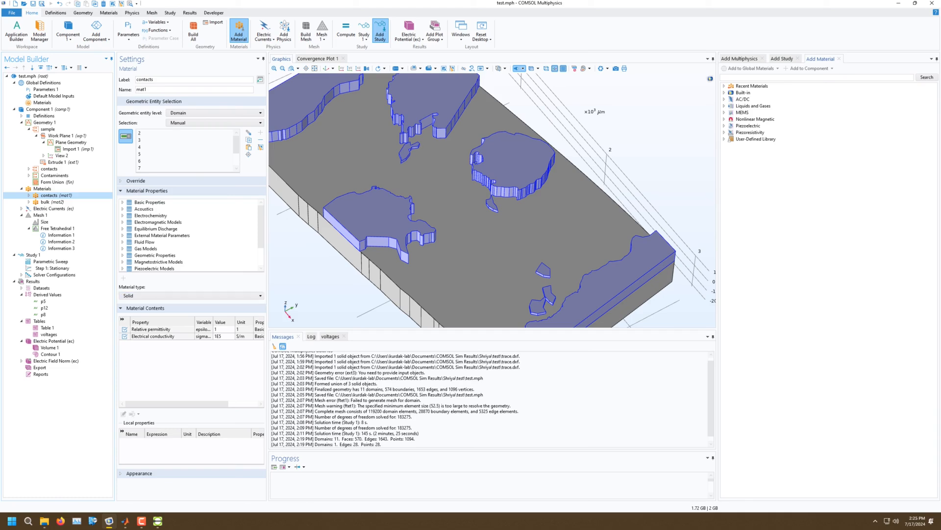
left_click_drag(115, 245, 160, 245)
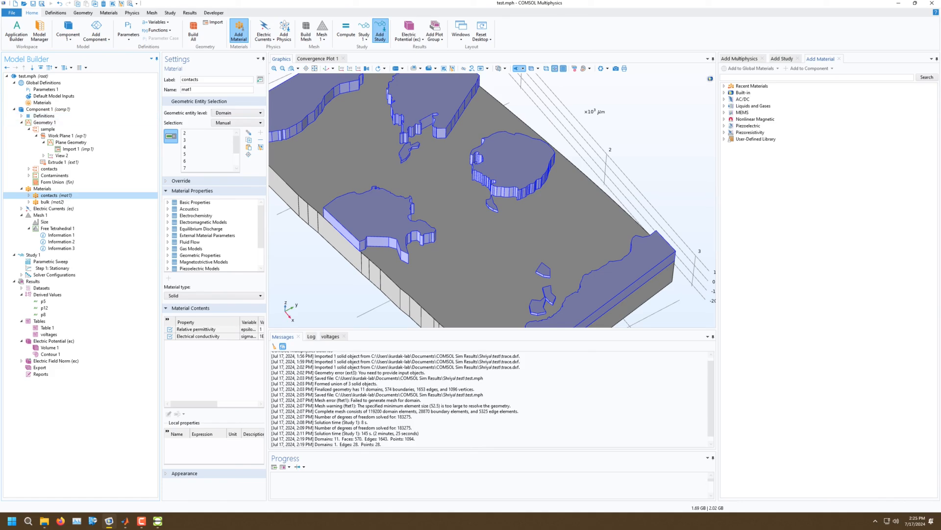
scroll(346, 185, "down", 3)
scroll(366, 185, "down", 2)
scroll(388, 187, "up", 2)
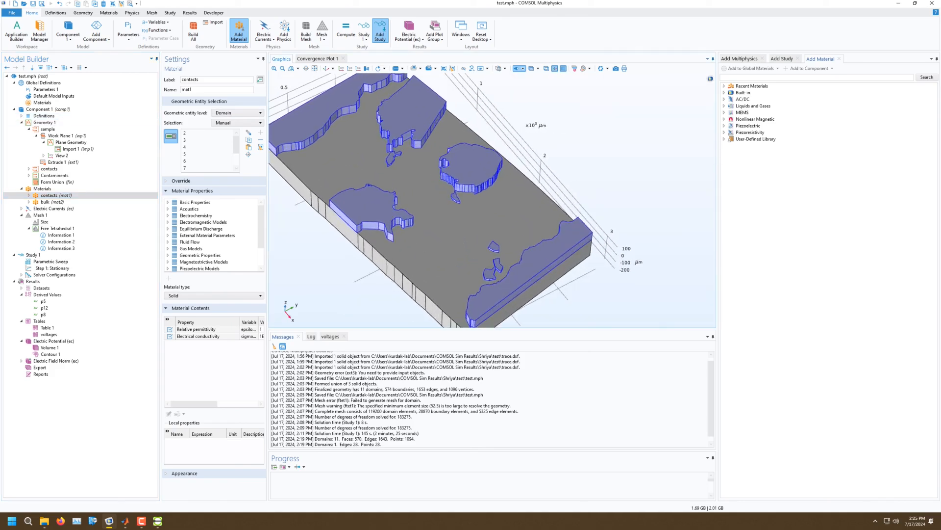
right_click_drag(387, 186, 439, 197)
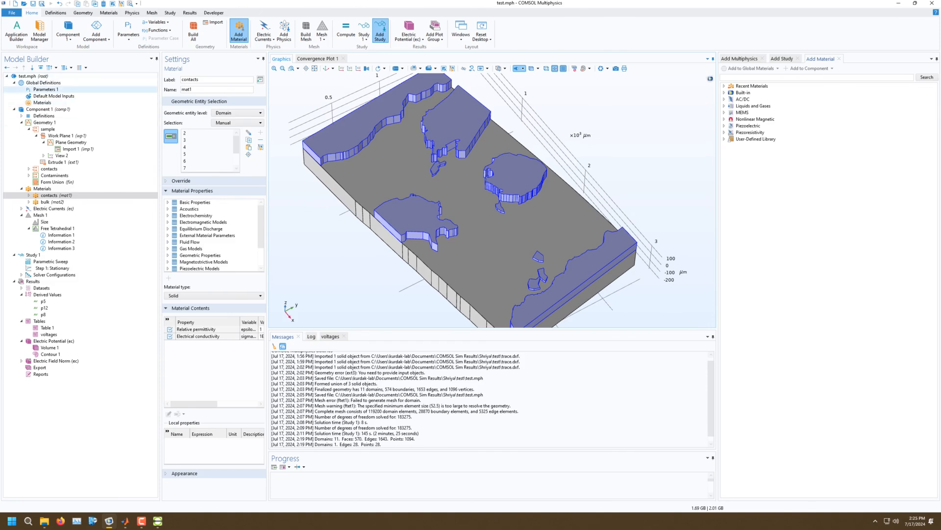
Step: Add a global parameter named pxy below pxx in Parameters 1
left_click(46, 89)
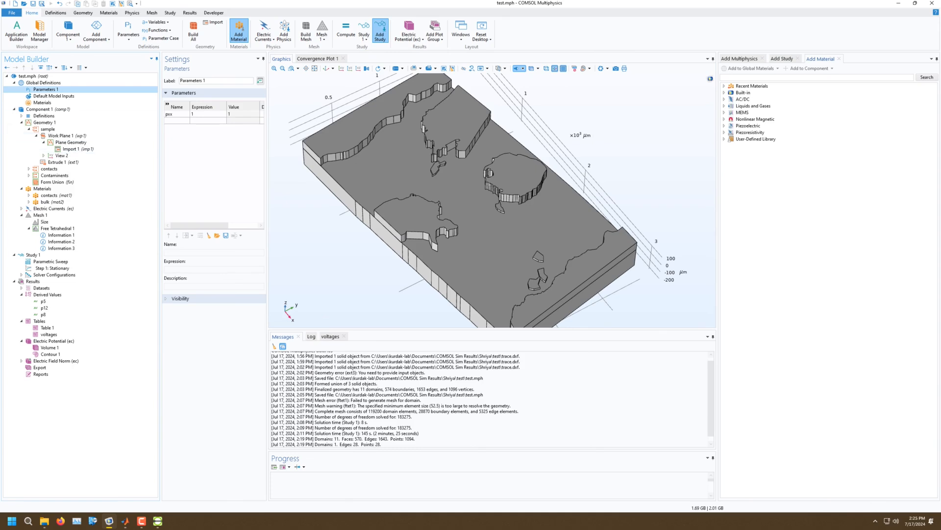
left_click(177, 120)
type("pxy")
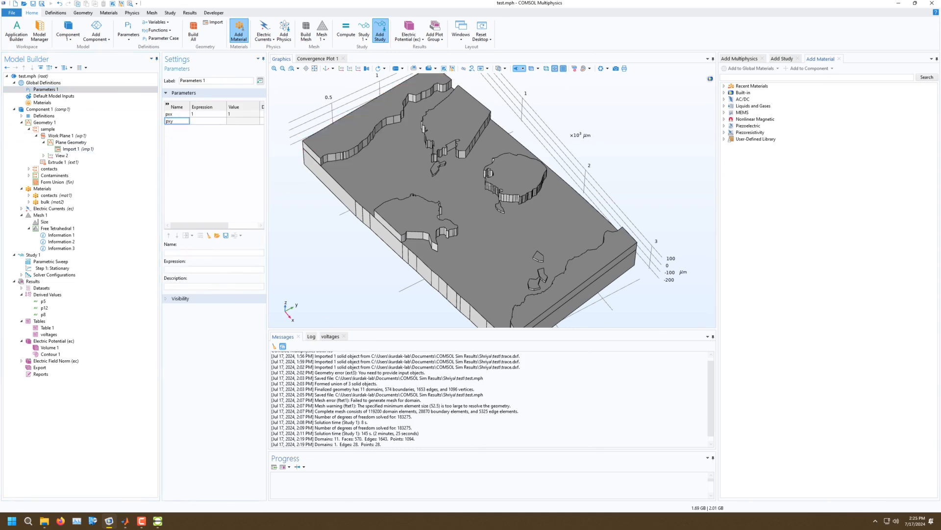
key("Return")
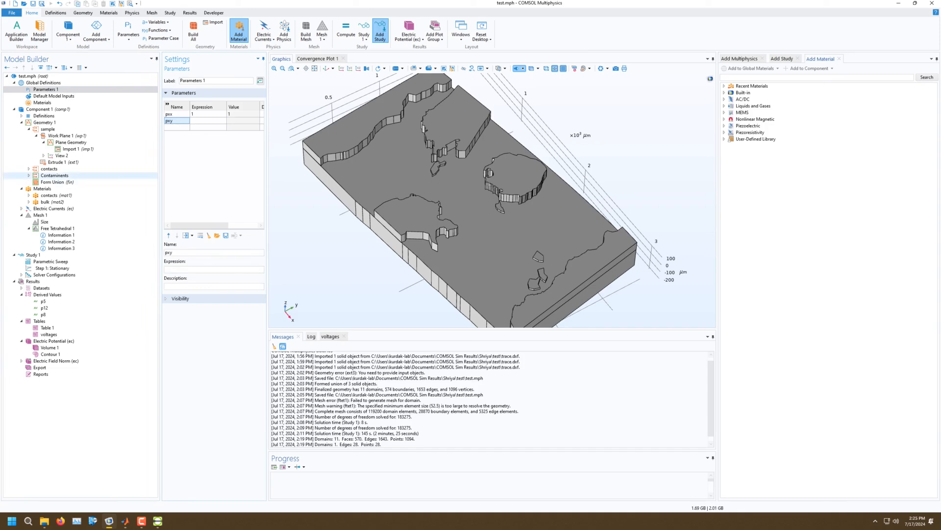
Step: Change the bulk material's electrical conductivity from an isotropic value to a Full tensor
left_click(52, 202)
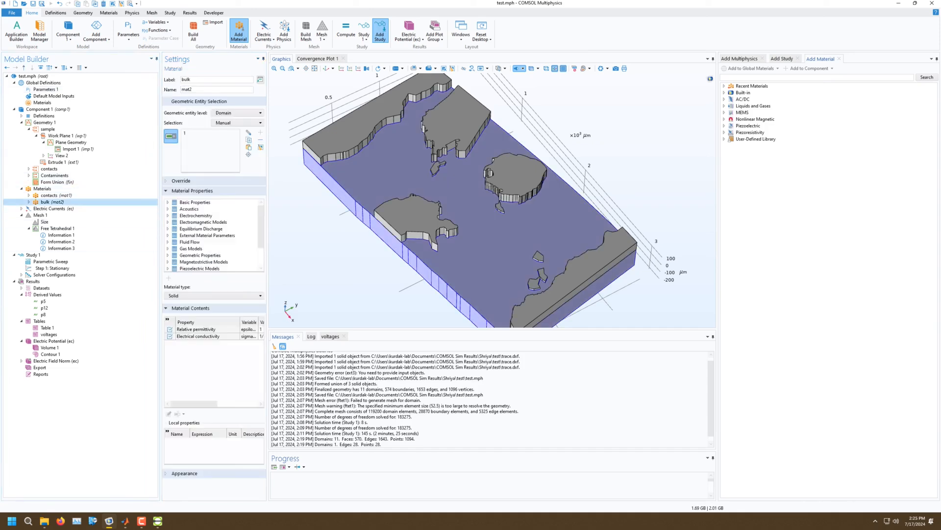
left_click_drag(268, 246, 319, 245)
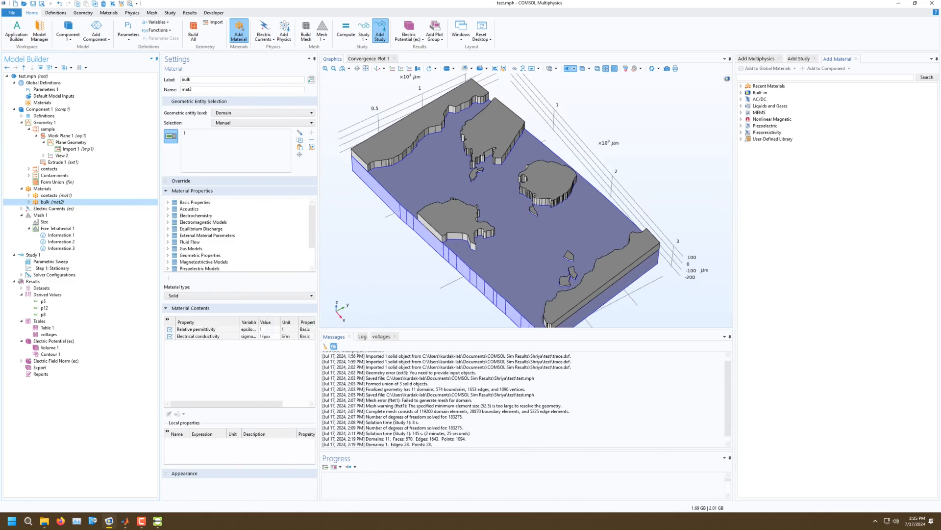
left_click(268, 336)
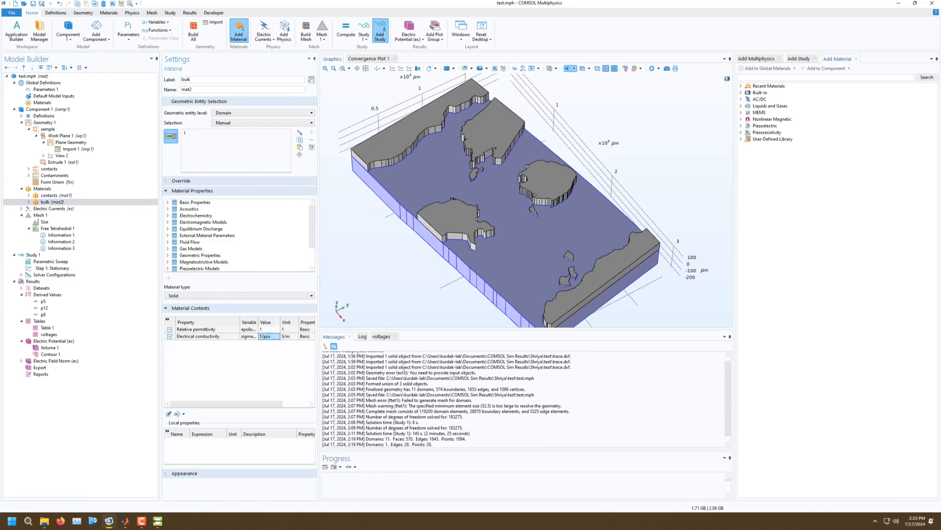
left_click_drag(161, 245, 106, 246)
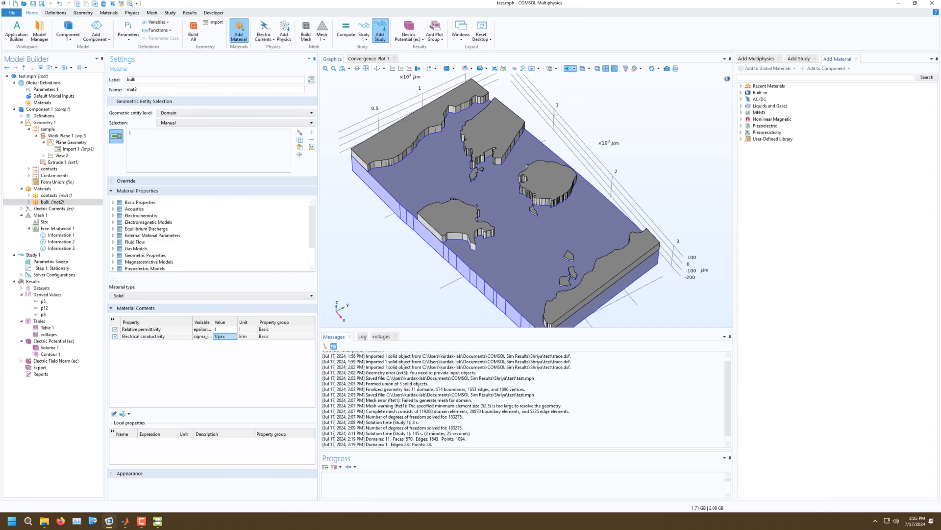
right_click(218, 336)
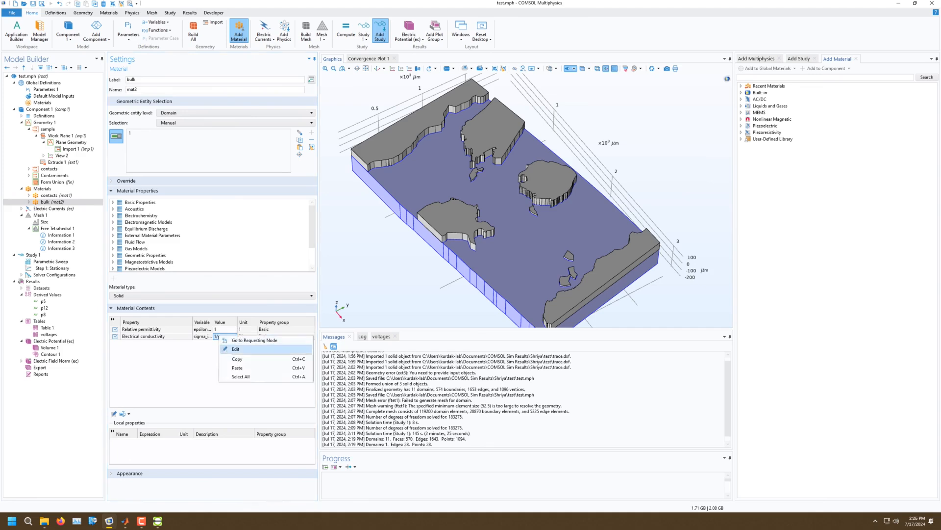
left_click(235, 349)
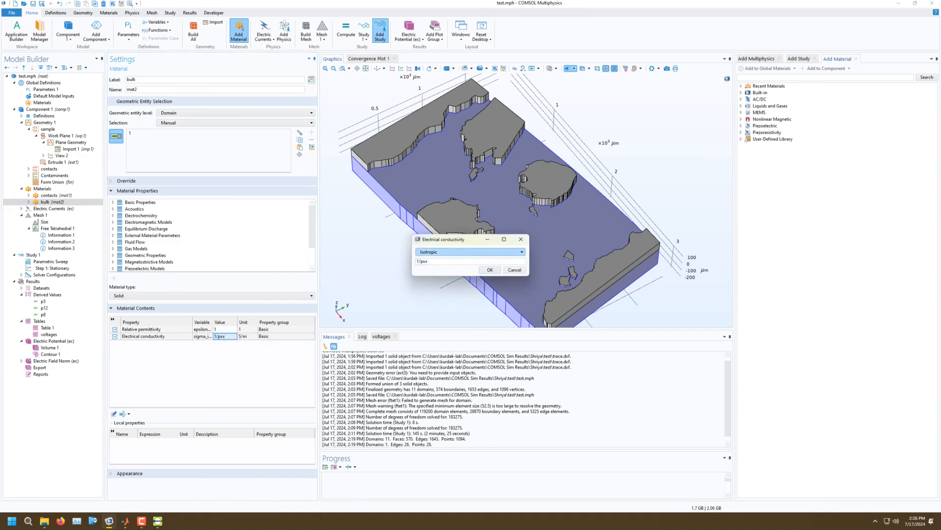
left_click(469, 251)
left_click(422, 281)
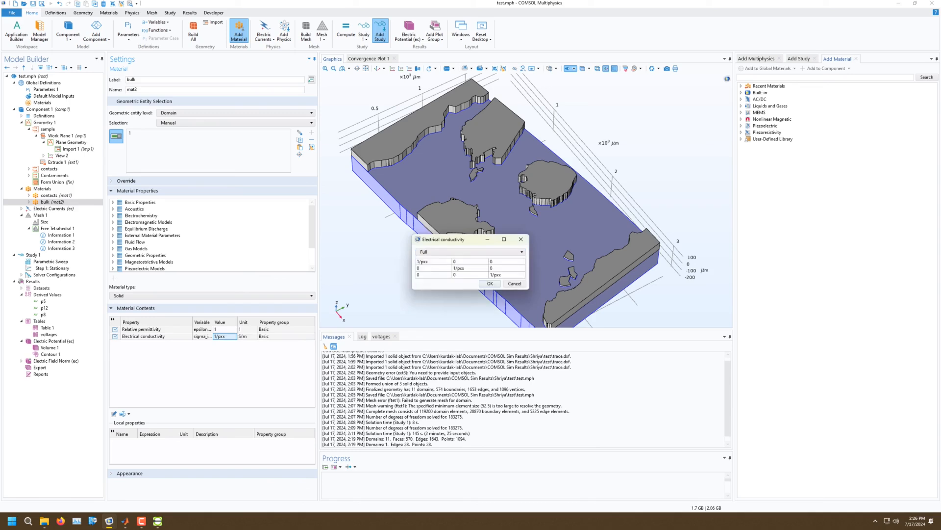
Step: Set the first two diagonal entries of the bulk conductivity tensor to pxx/(pxx^2+pxy^2)
left_click(434, 261)
type("px")
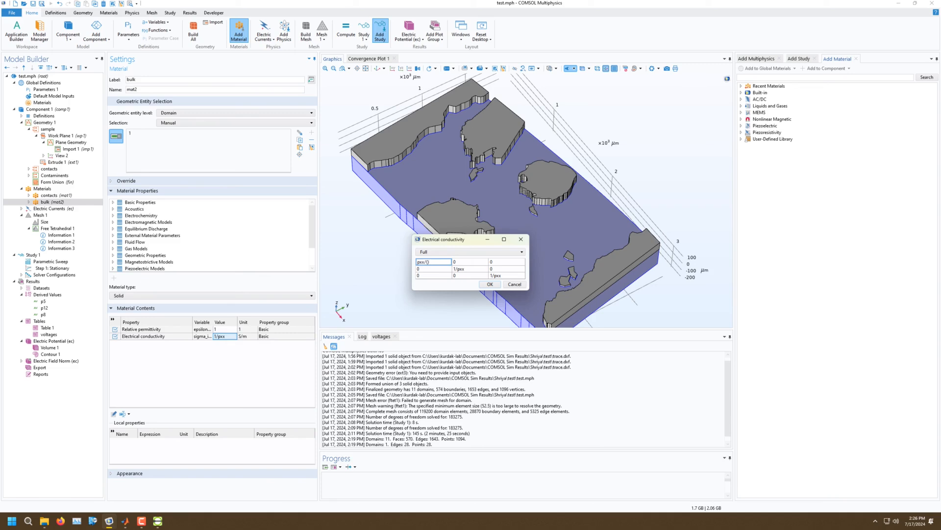
type("x/(pxx^")
type("2+pxy^")
type("2")
key("BackSpace")
type("2")
key("ctrl+a")
key("ctrl+c")
left_click(469, 269)
key("ctrl+v")
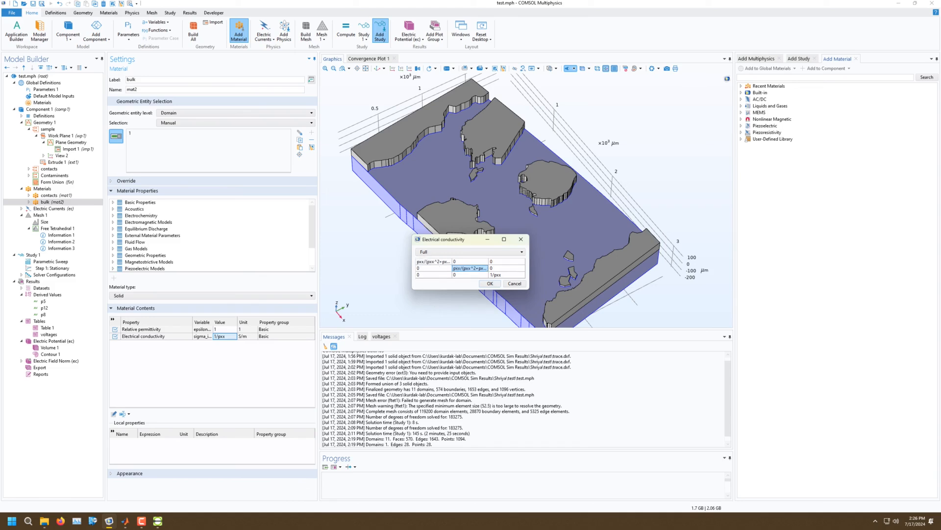
Step: Set the xy and yx off-diagonal entries of the conductivity tensor to pxy/(pxx^2+pxy^2), reusing the copied diagonal expression
left_click(469, 262)
key("ctrl+v")
left_click(434, 261)
left_click(434, 268)
key("ctrl+v")
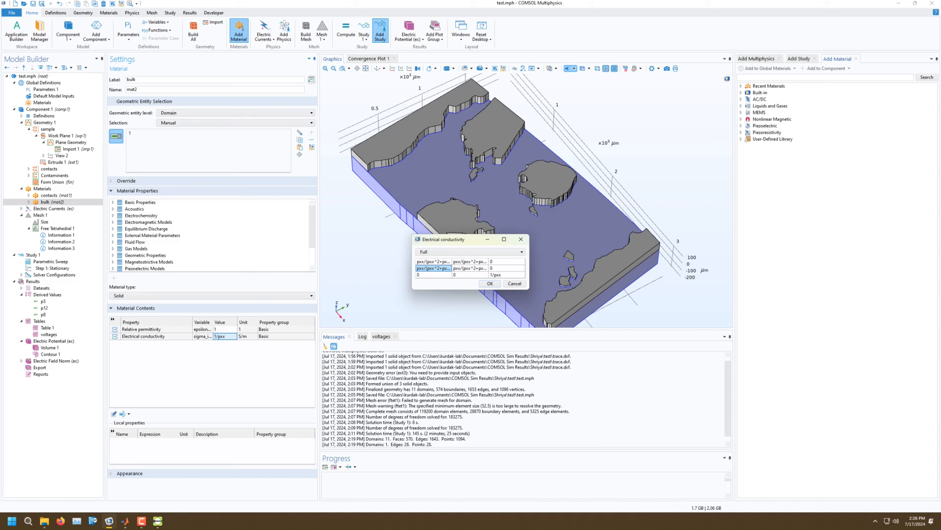
double_click(456, 262)
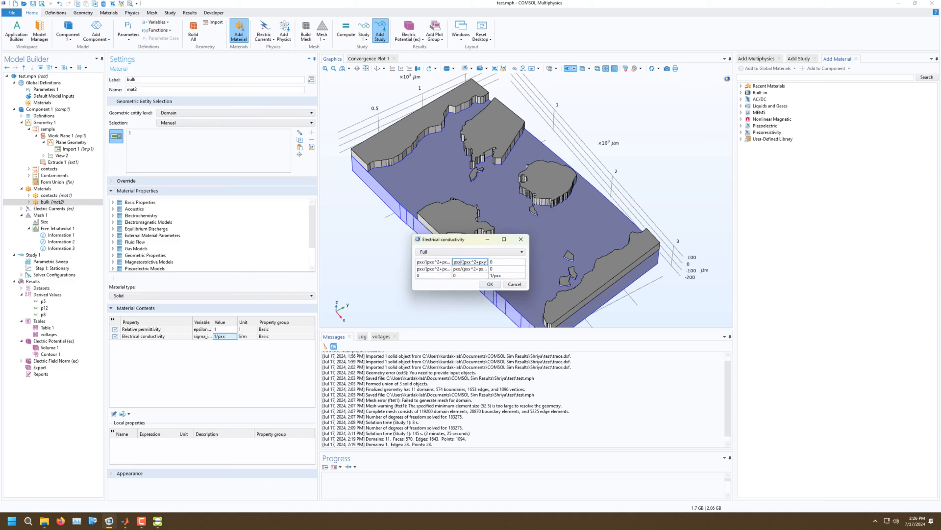
key("BackSpace")
type("y")
double_click(421, 269)
key("BackSpace")
type("y")
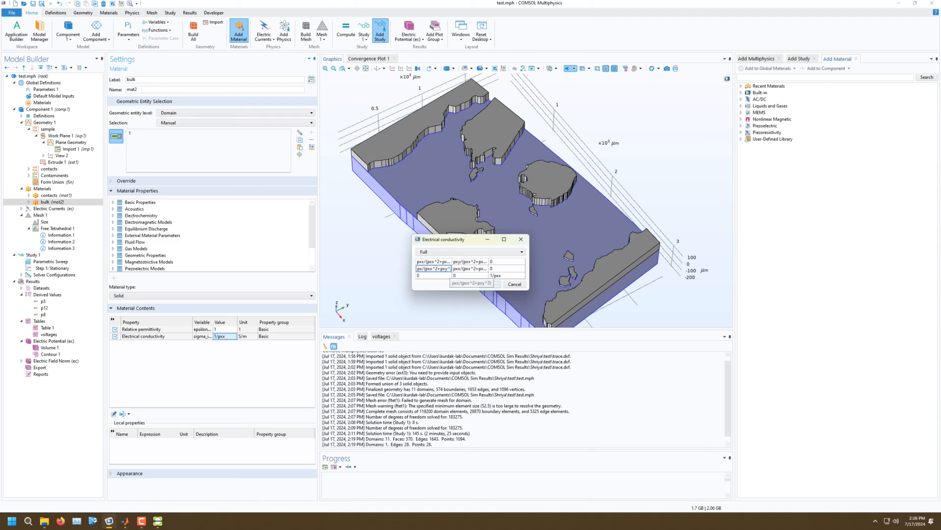
Step: Negate the first-row off-diagonal conductivity term and apply the tensor to the bulk material
double_click(454, 262)
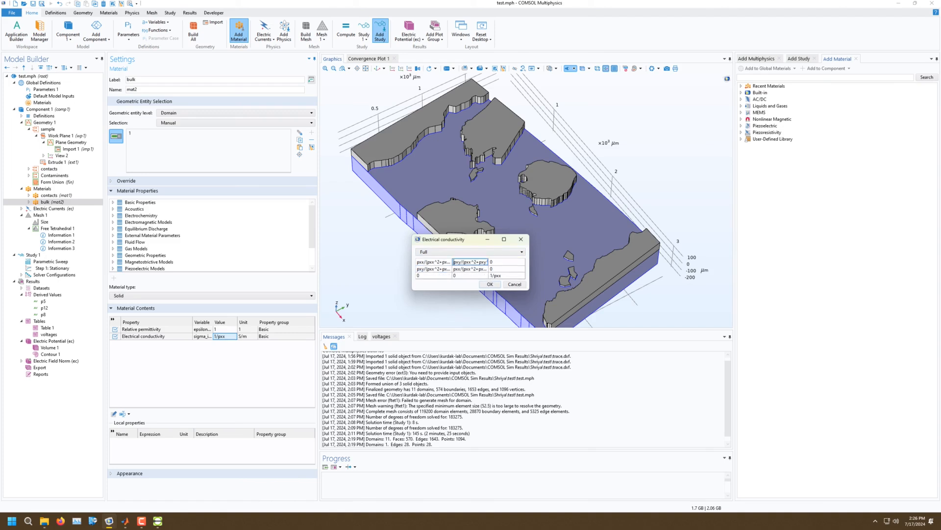
type("-")
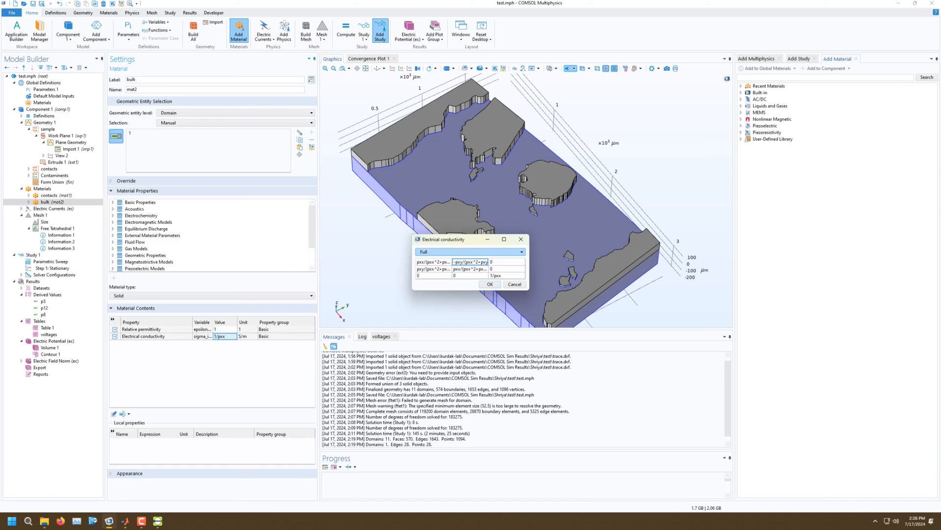
left_click(490, 284)
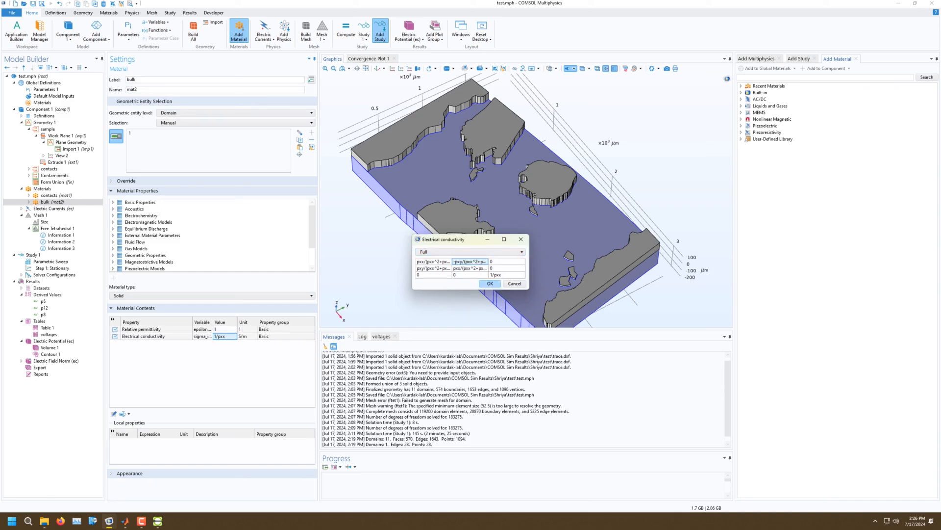
mouse_move(491, 246)
left_mouse_down()
mouse_move(515, 211)
mouse_move(512, 172)
mouse_move(493, 241)
mouse_move(500, 232)
left_mouse_up()
Step: Add the global parameter pxy with expression 0 below pxx in Parameters 1
left_click(44, 89)
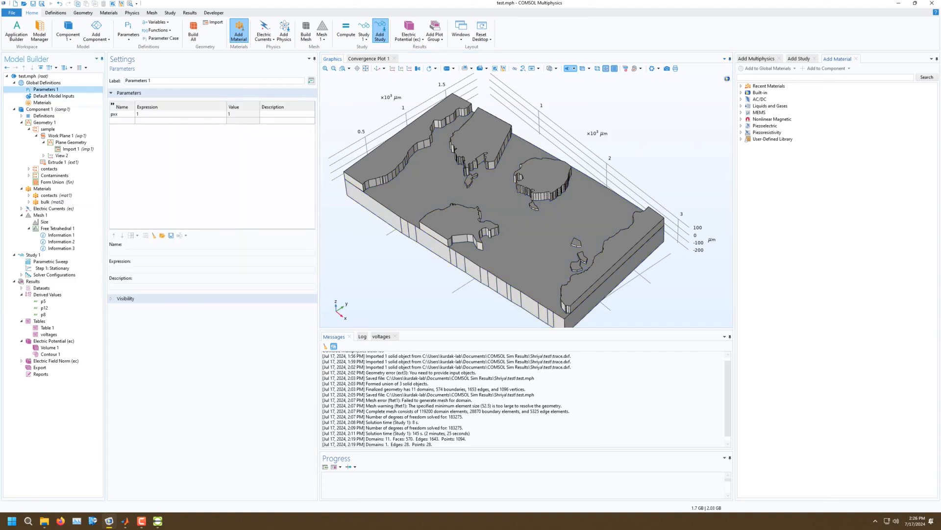
left_click(122, 120)
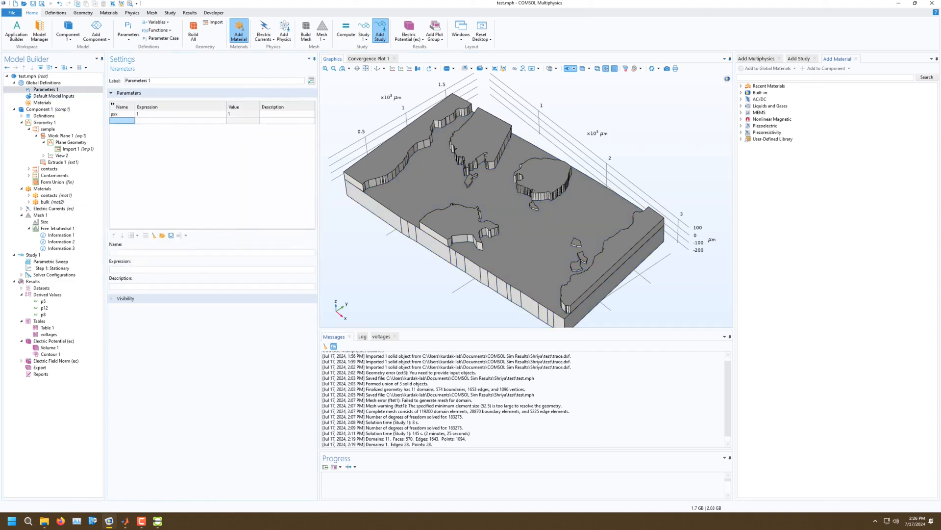
type("pxy")
key("Tab")
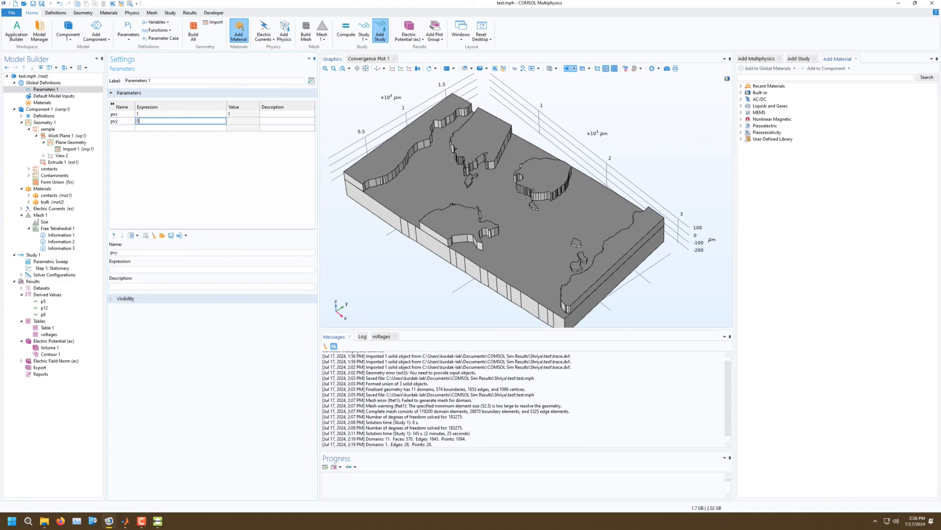
key("Return")
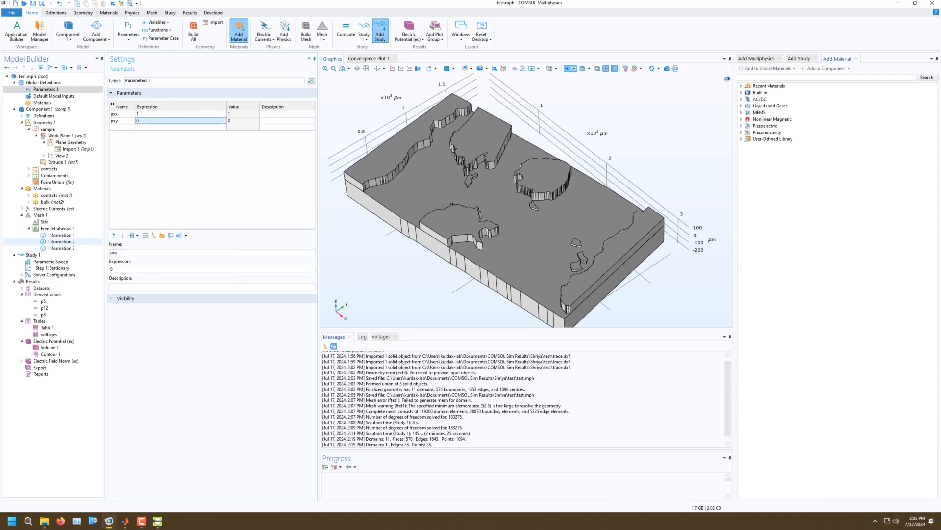
Step: Replace the pxx value list in the Parametric Sweep with the single value 1E-3
left_click(51, 261)
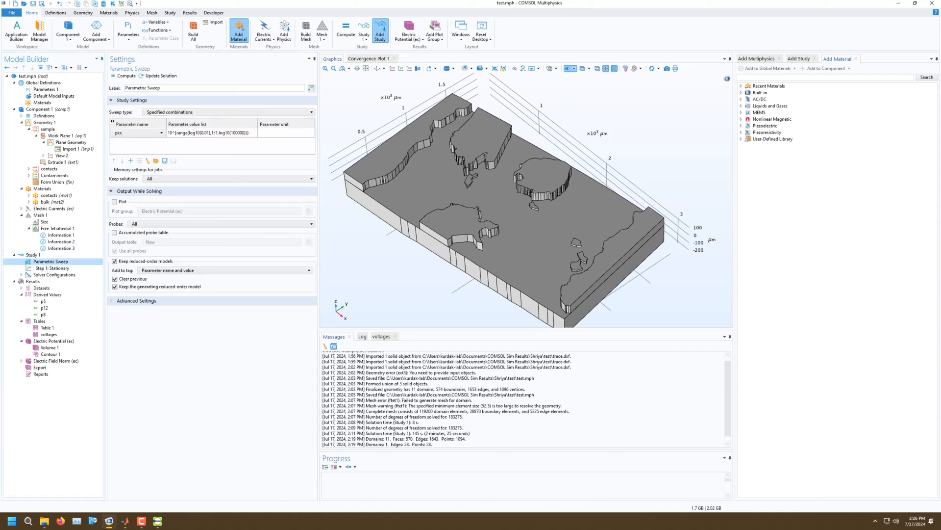
left_click(48, 201)
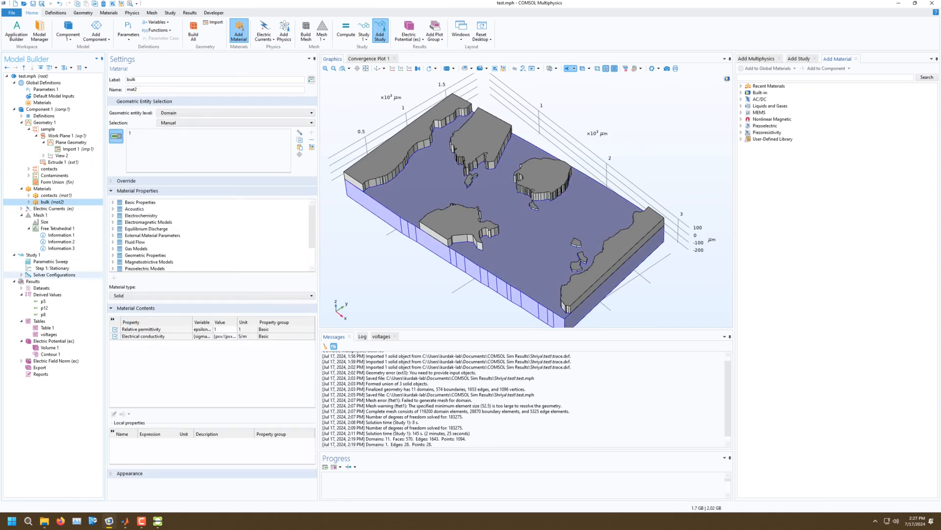
left_click(51, 261)
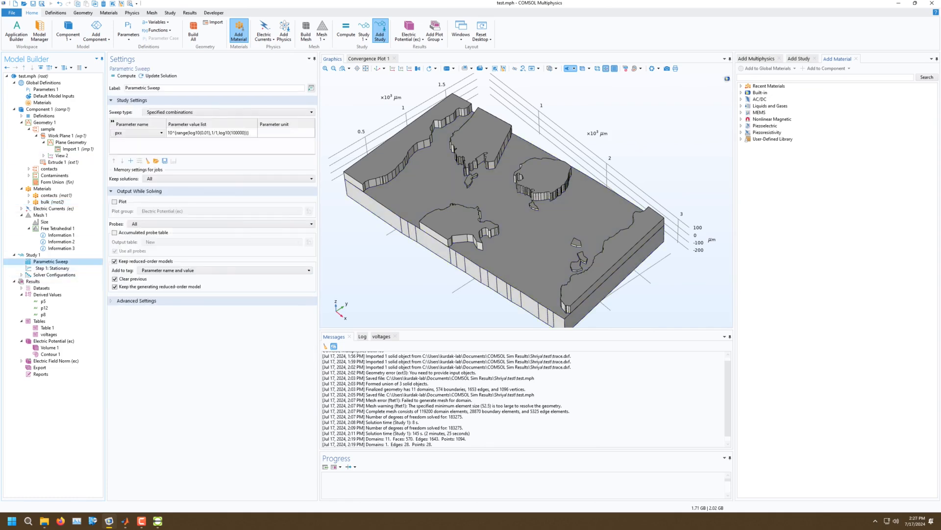
left_click(212, 133)
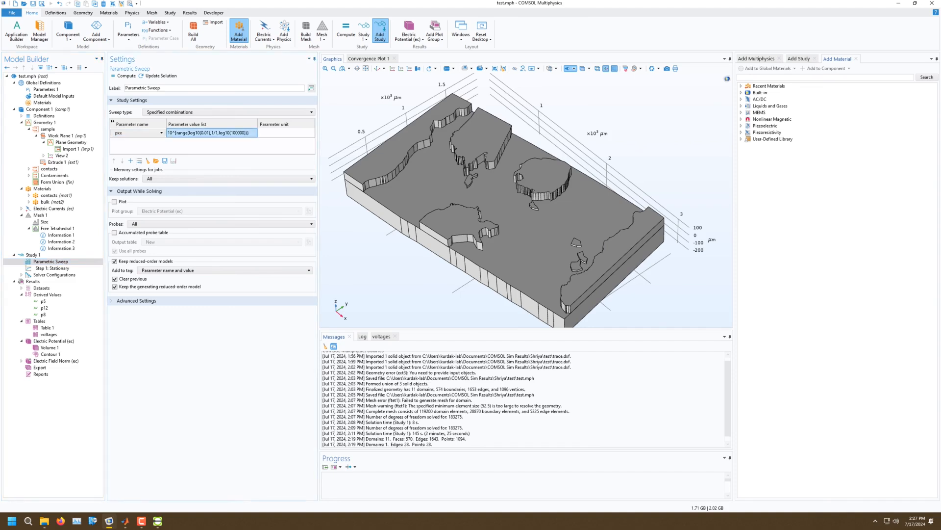
type("1E-")
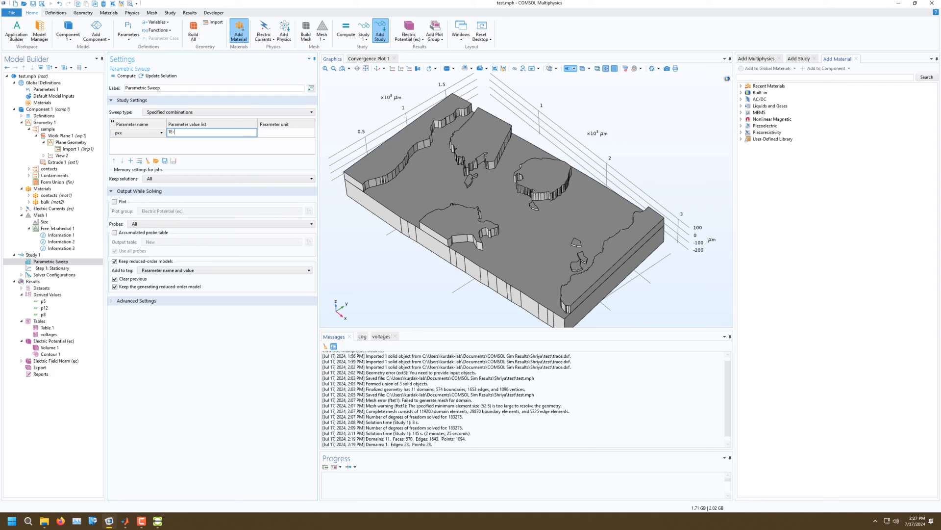
type("3")
key("Return")
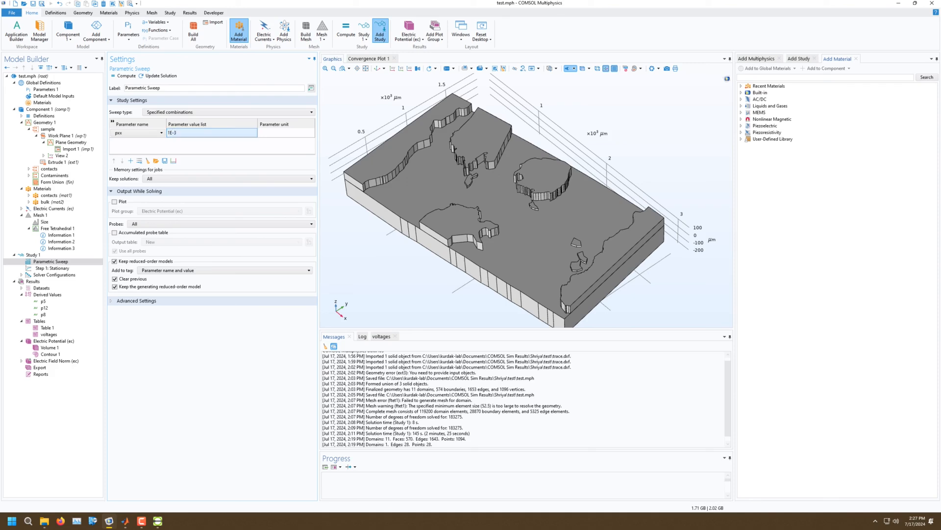
Step: Add pxy to the Parametric Sweep with a range from -1E-4 to 1E-4 in steps of 1E-5
left_click(130, 160)
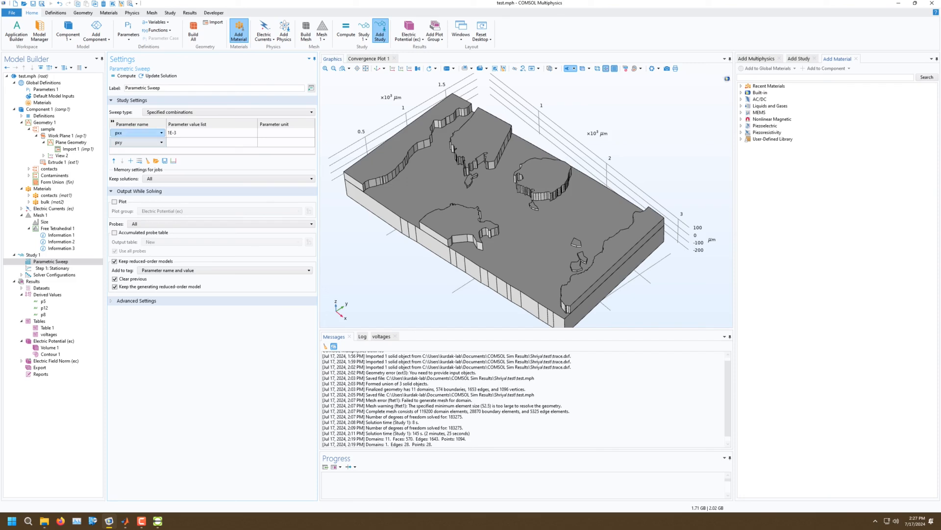
left_click(212, 142)
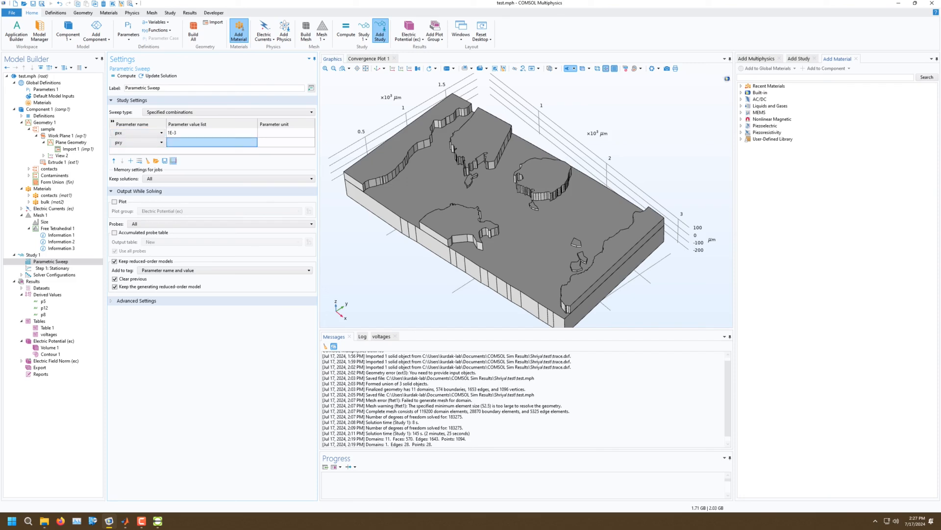
left_click(173, 161)
left_click(468, 242)
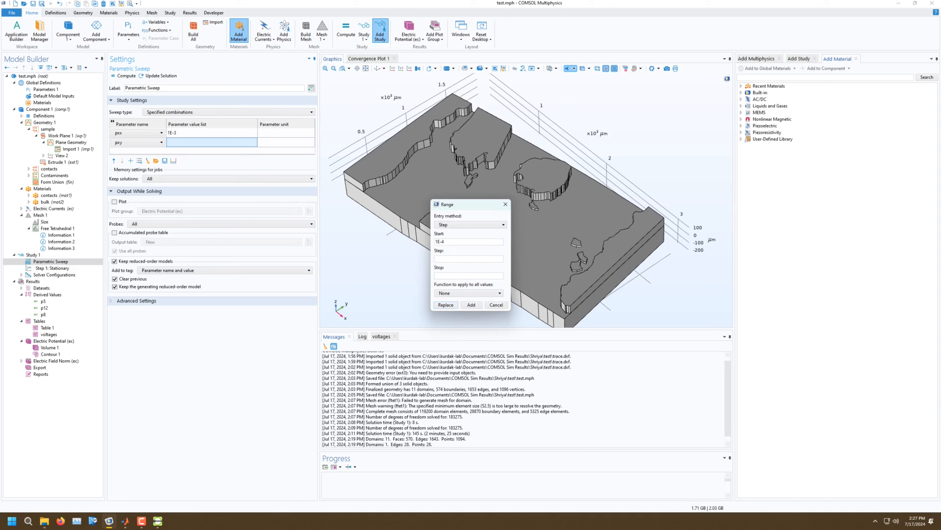
left_click(469, 276)
left_click(436, 241)
type("-")
type("-5")
left_click(446, 304)
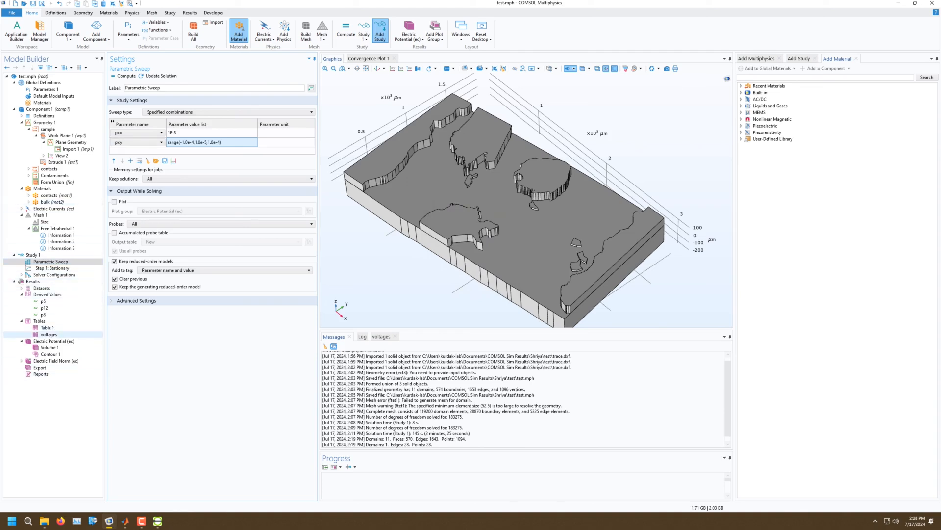
Step: Add a new results table and label it hall
right_click(40, 322)
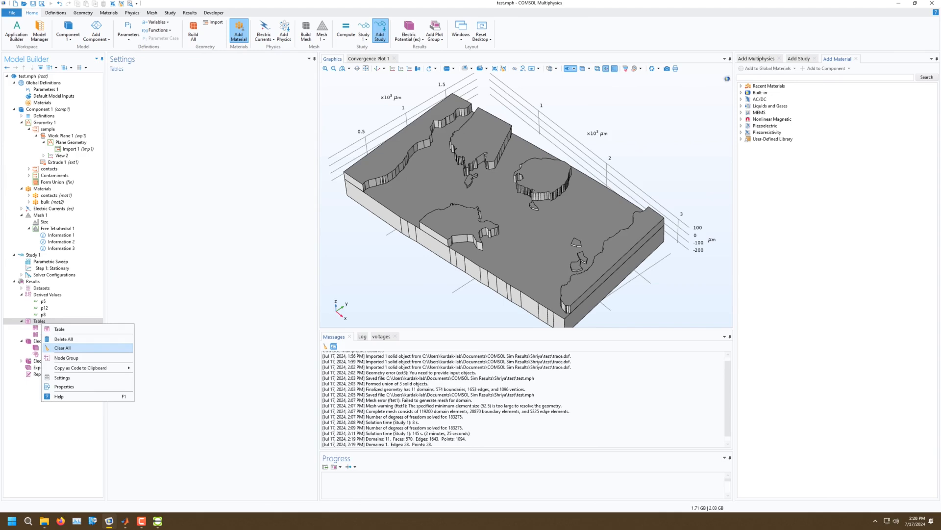
left_click(59, 329)
type("hall")
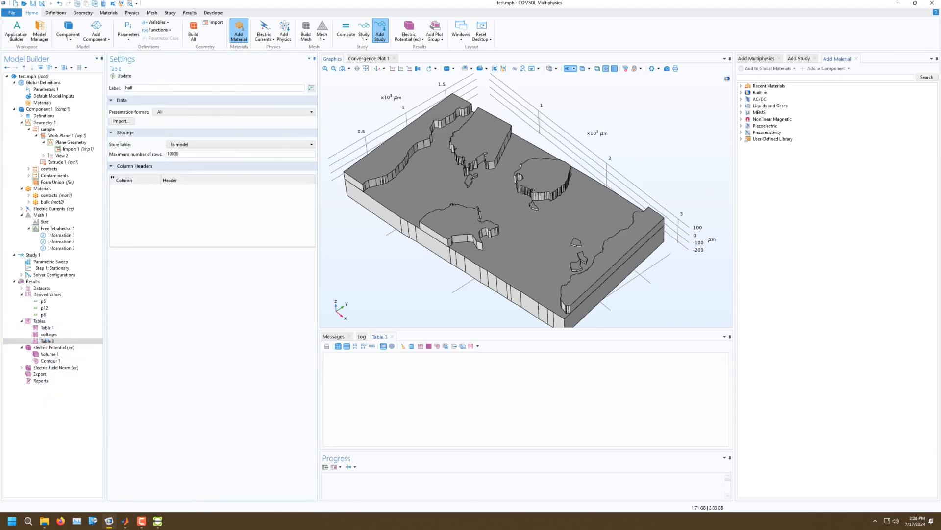
Step: Store the hall table in the model and on file, saving it as a CSV file named hall in the test folder
left_click(221, 144)
left_click(221, 168)
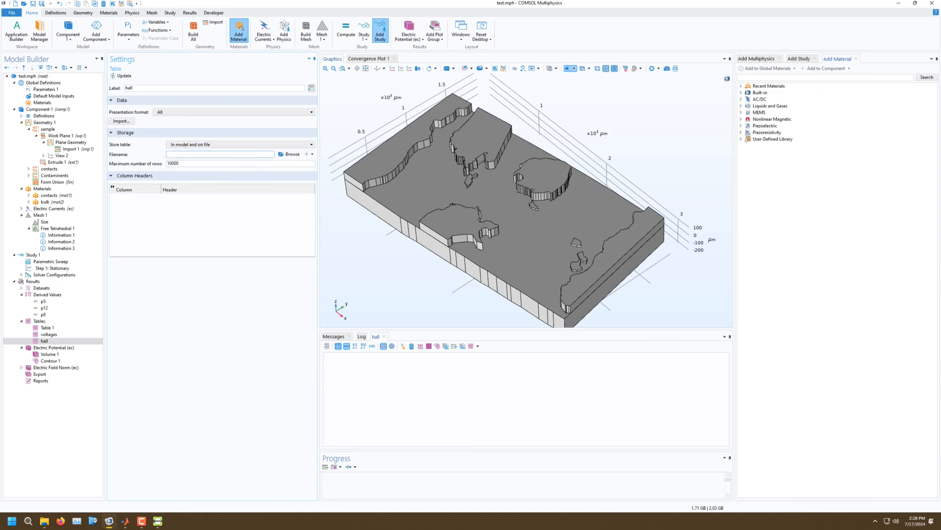
left_click(290, 154)
left_click(353, 379)
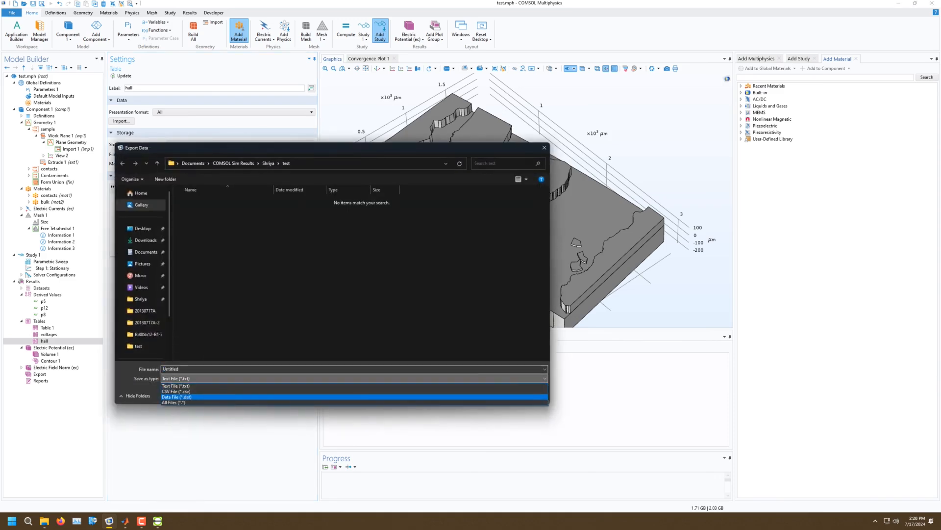
left_click(353, 391)
left_click(255, 369)
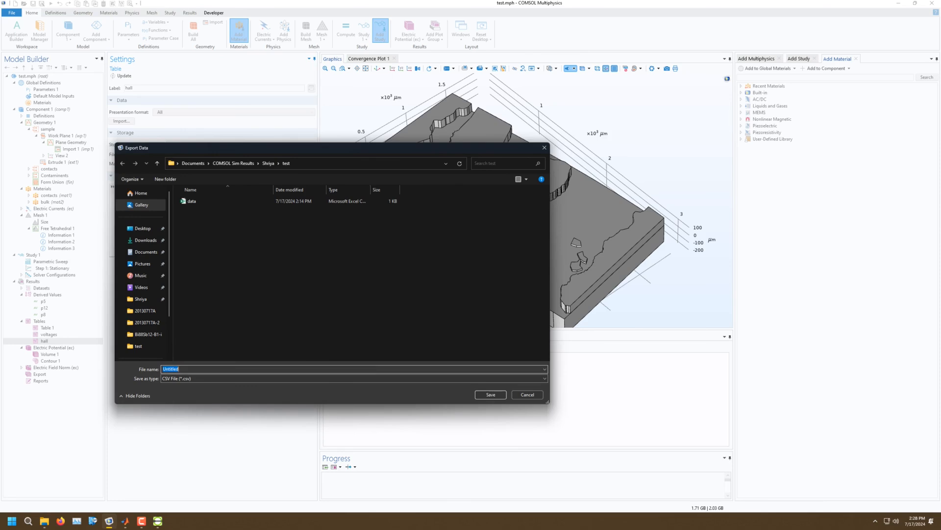
type("hall")
key("Return")
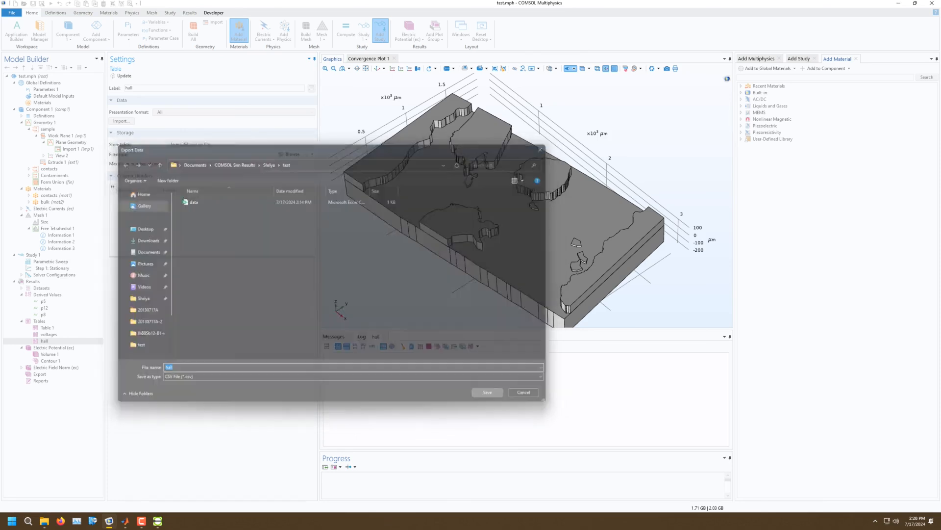
Step: Evaluate the p5, p12 and p8 surface averages into the hall table
left_click(43, 301)
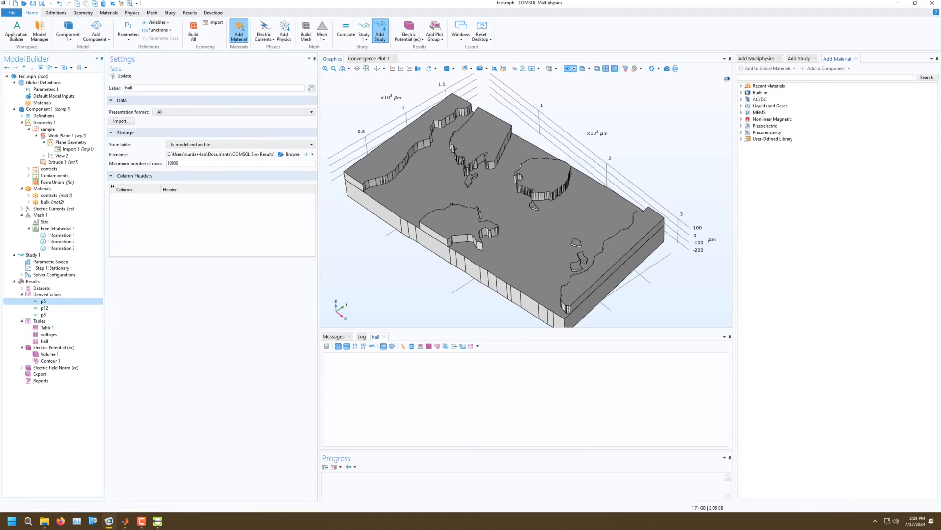
left_click(137, 75)
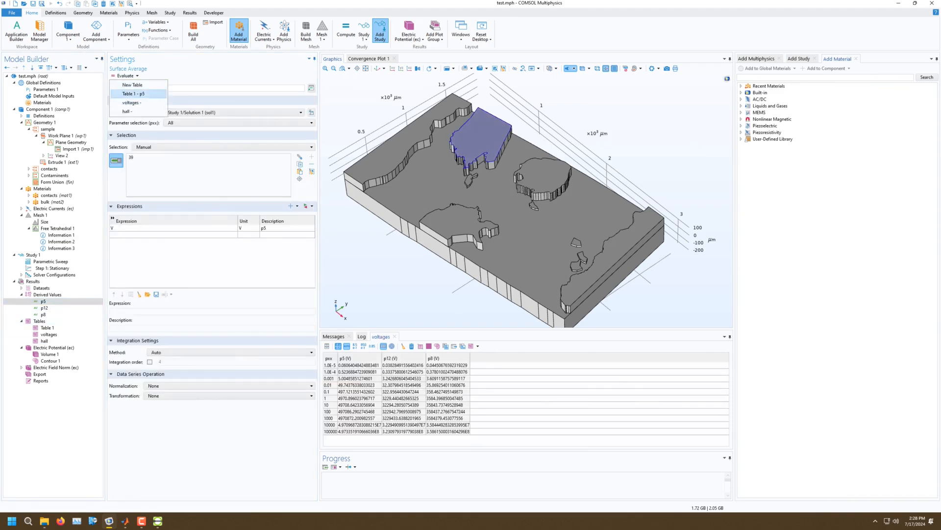
left_click(130, 111)
left_click(44, 307)
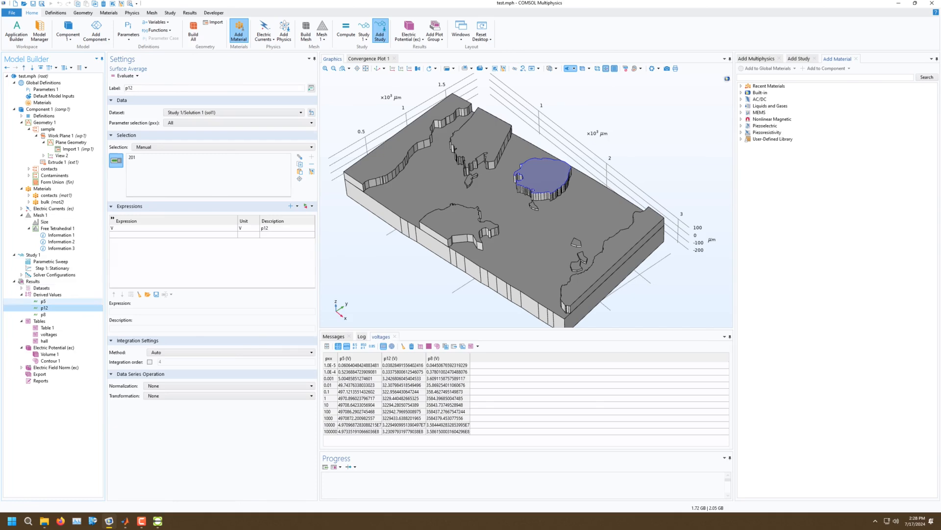
left_click(137, 75)
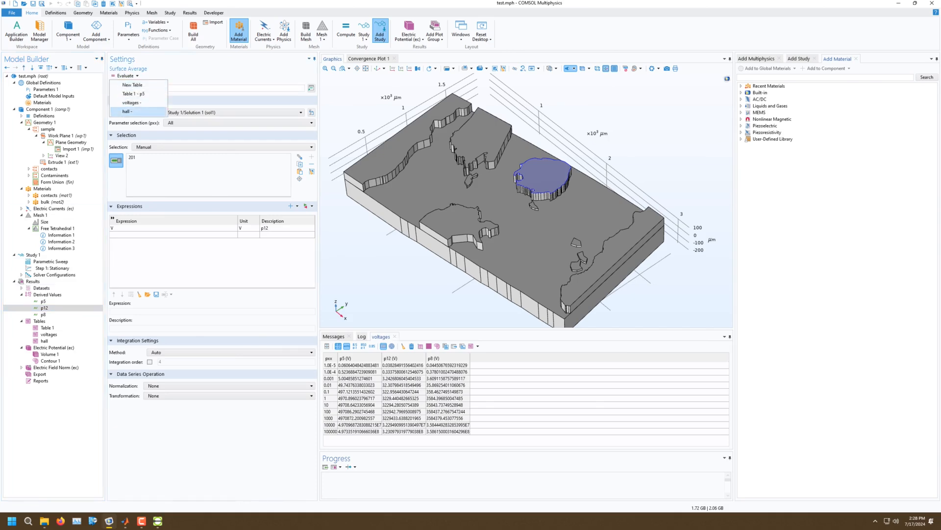
left_click(130, 111)
left_click(43, 314)
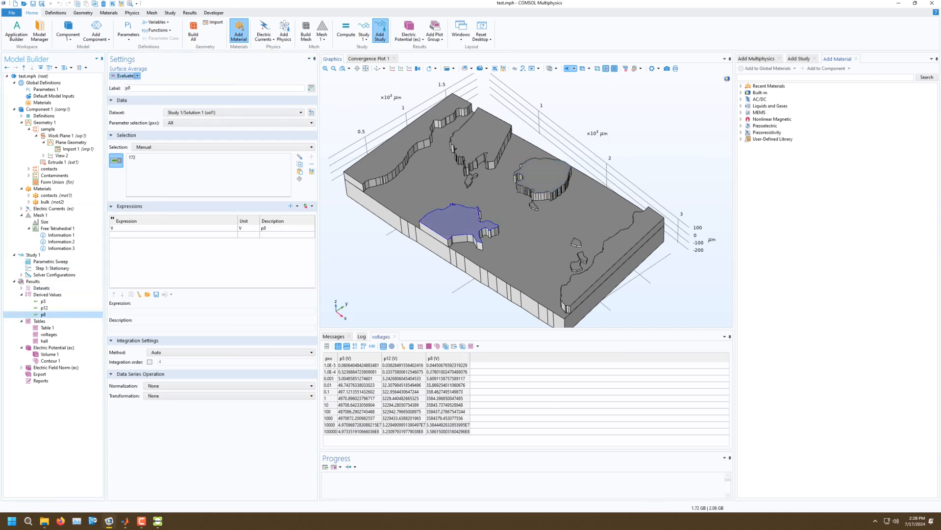
left_click(138, 76)
left_click(129, 111)
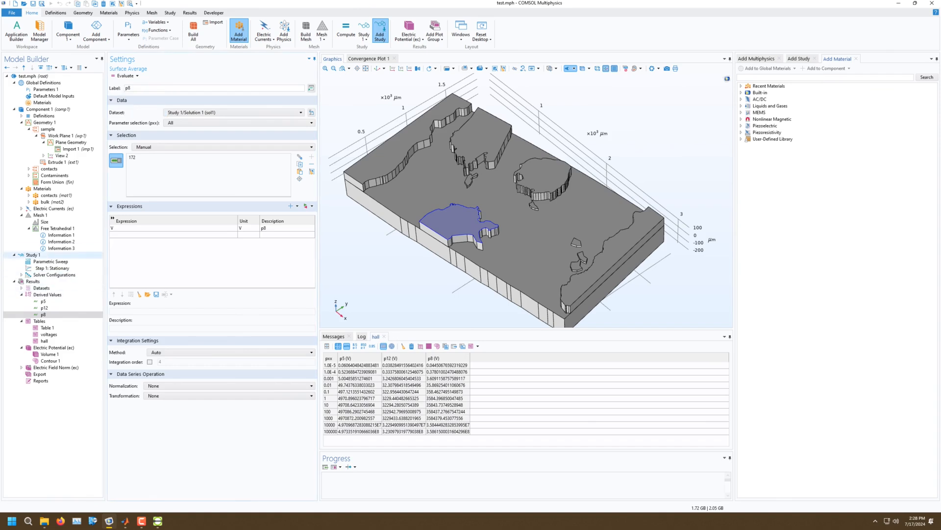
Step: Try to compute Study 1 with the Specified combinations sweep type
left_click(33, 254)
left_click(126, 76)
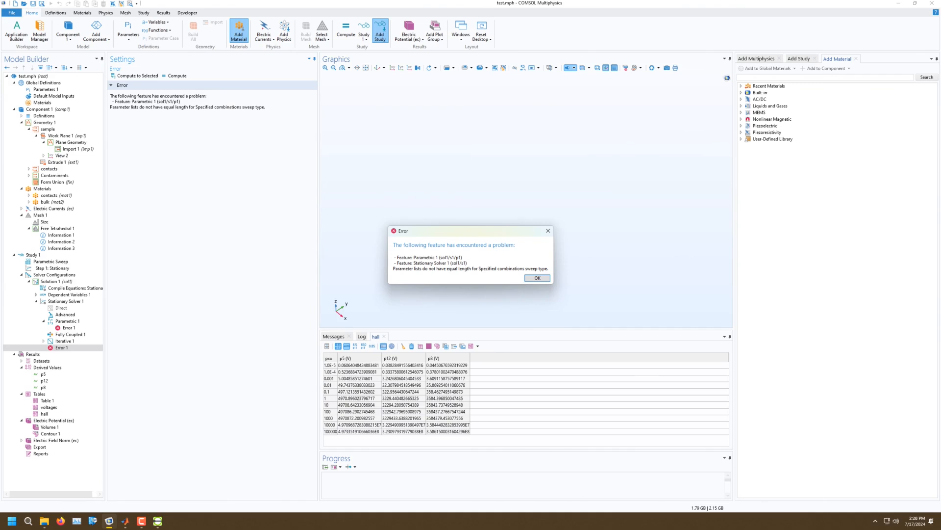
key("Return")
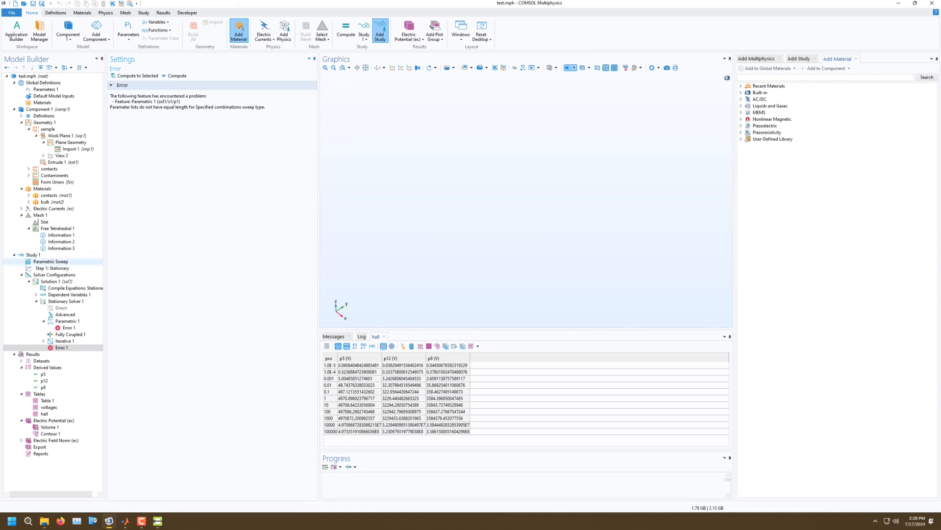
Step: Set the Parametric Sweep's sweep type to All combinations and compute Study 1
left_click(51, 262)
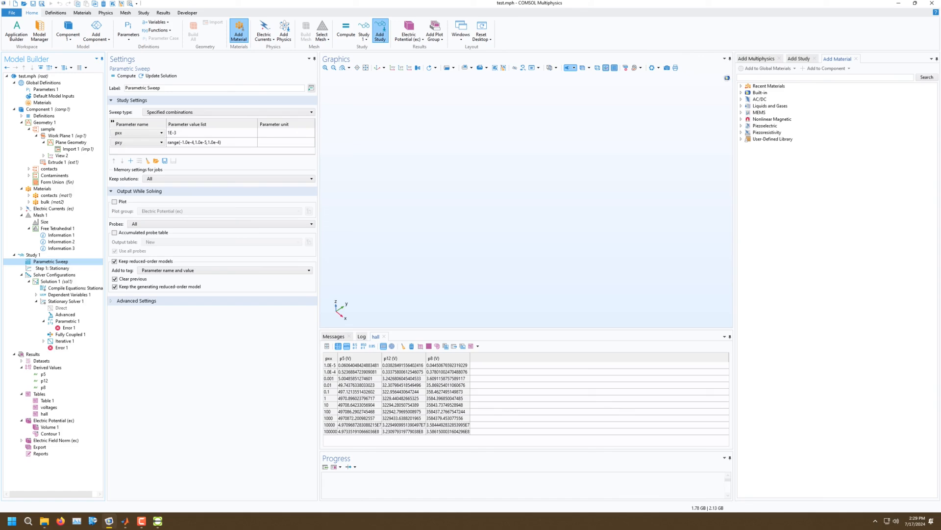
left_click(228, 112)
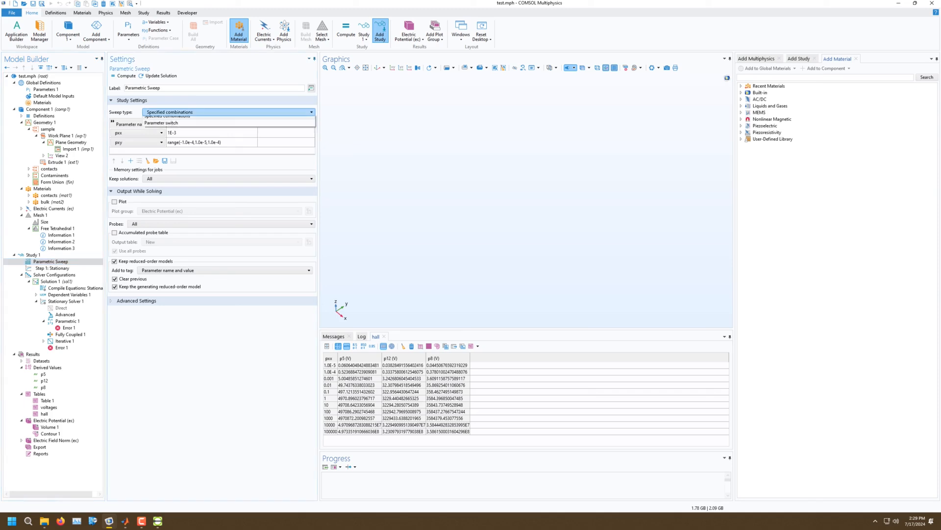
left_click(196, 119)
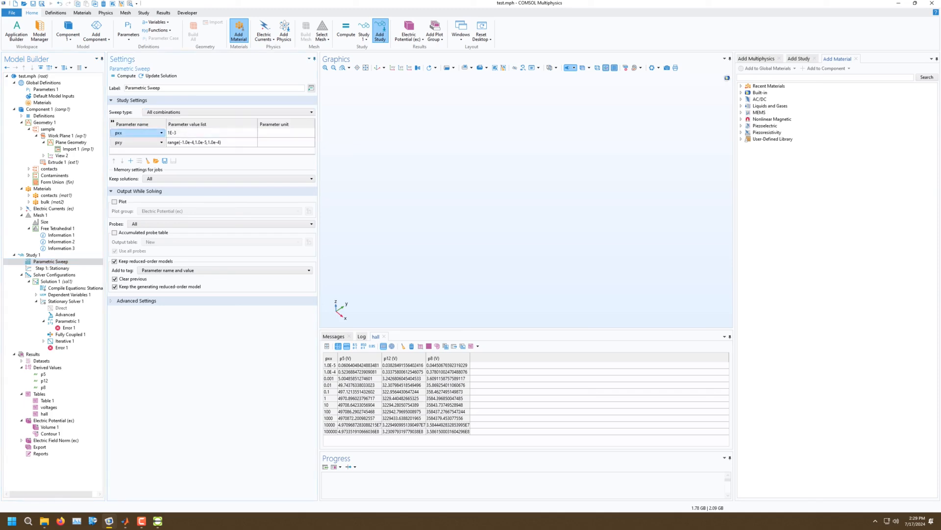
left_click(33, 255)
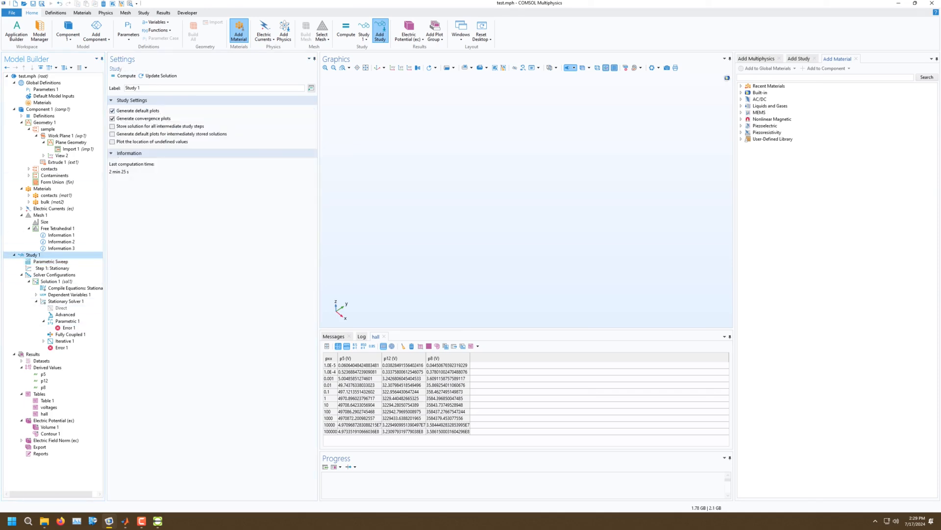
left_click(124, 76)
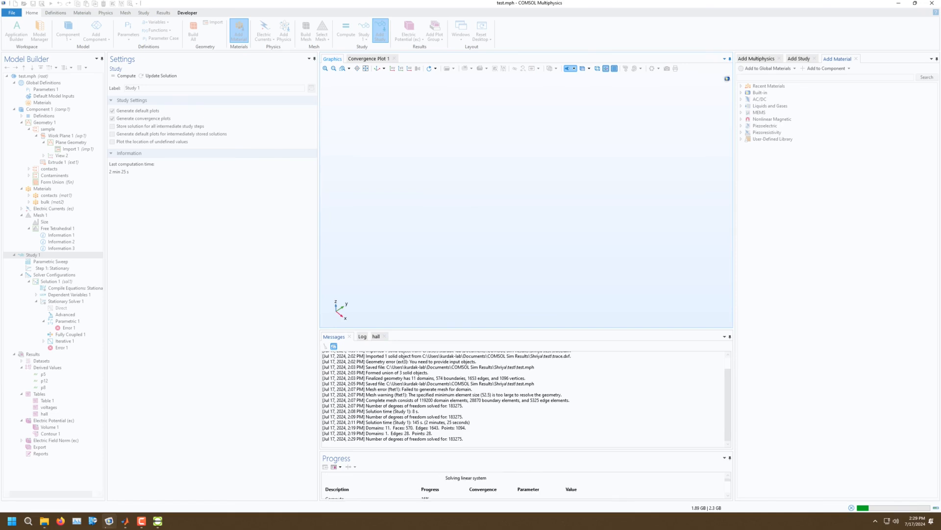
left_click_drag(527, 449, 526, 410)
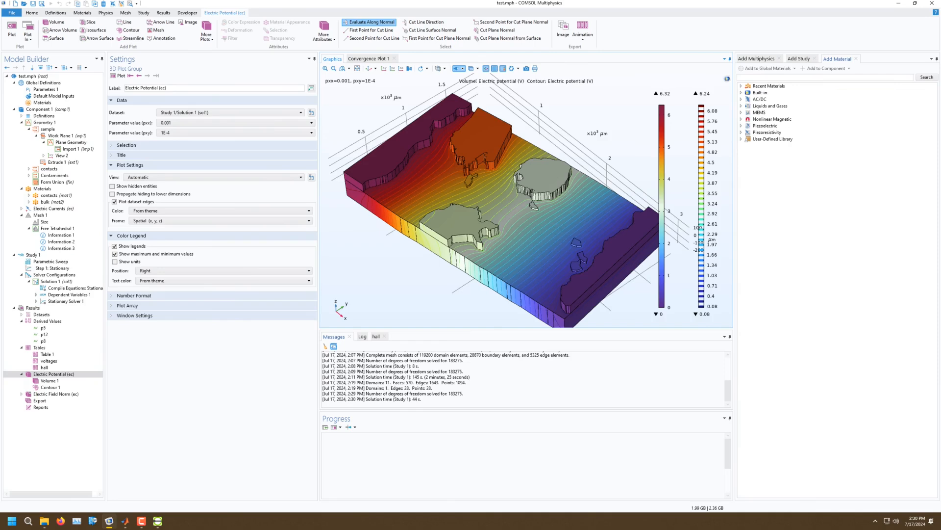
Step: Compare the Electric Potential plot from above for pxy values of -1E-4 and 1E-4
left_click_drag(491, 196, 549, 250)
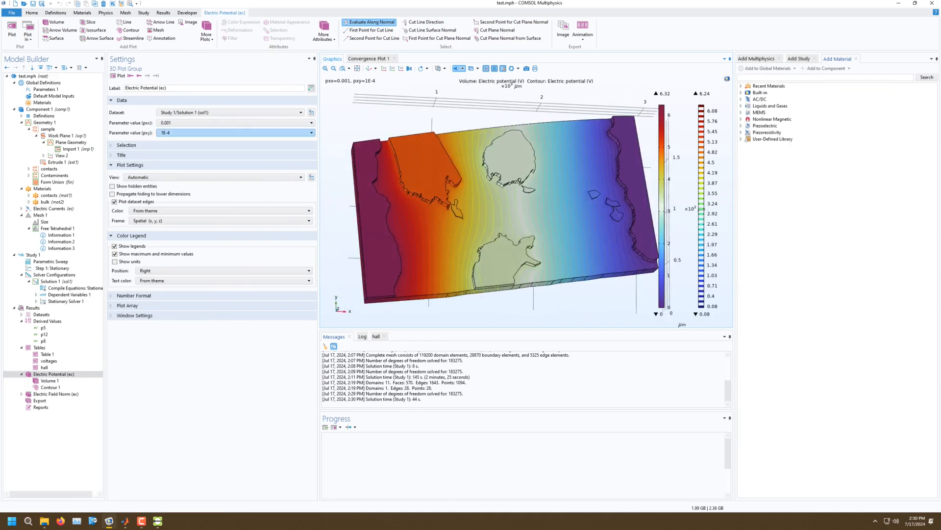
left_click(235, 133)
left_click(235, 140)
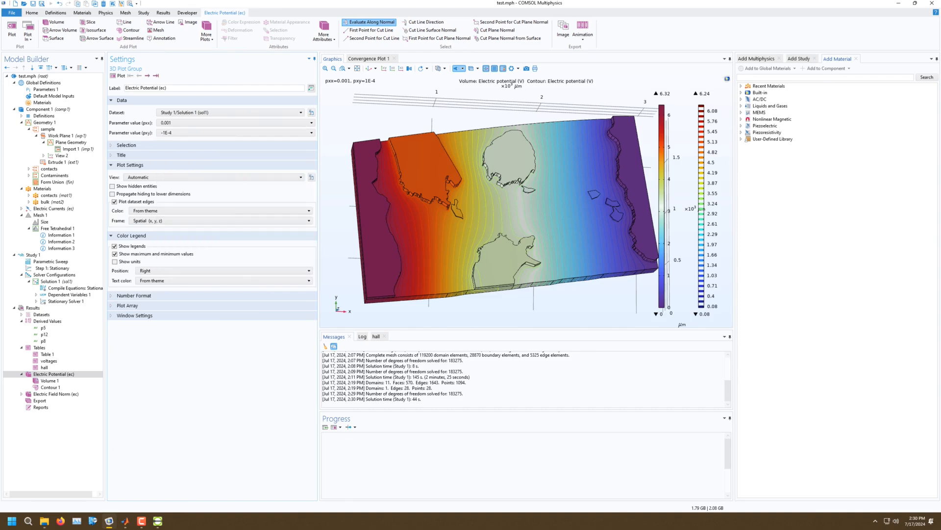
left_click(118, 76)
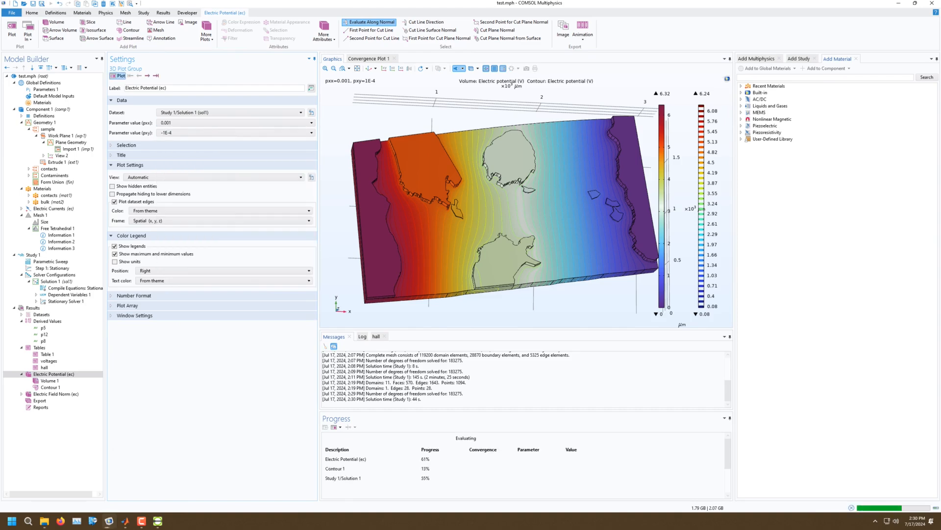
left_click_drag(534, 221, 512, 211)
left_click(236, 133)
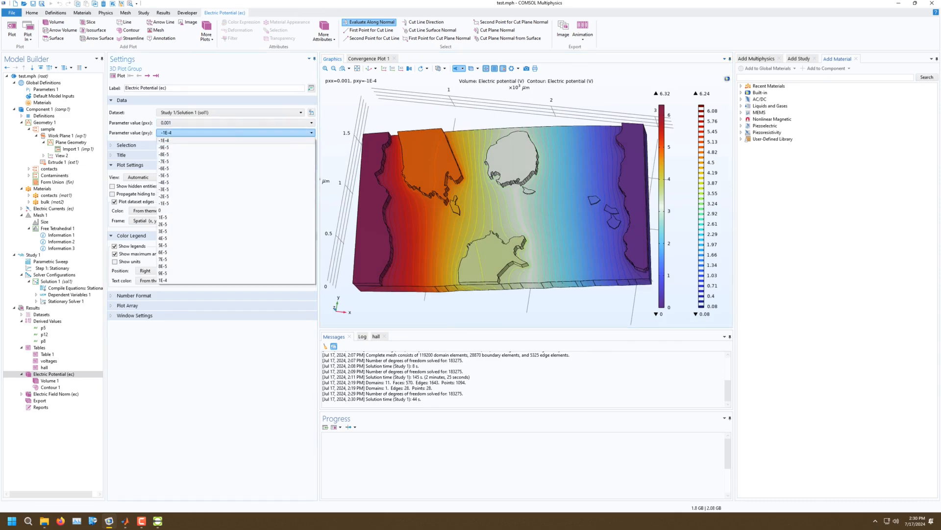
key("Return")
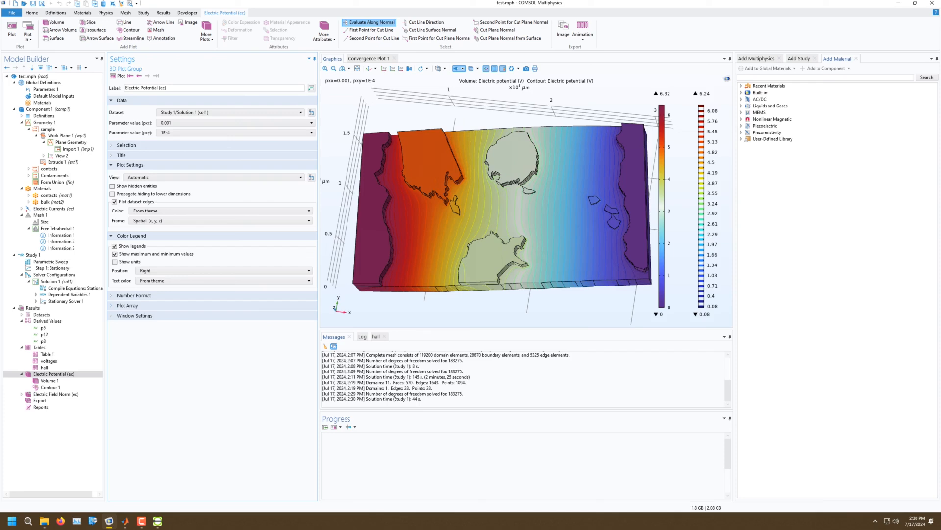
left_click(235, 133)
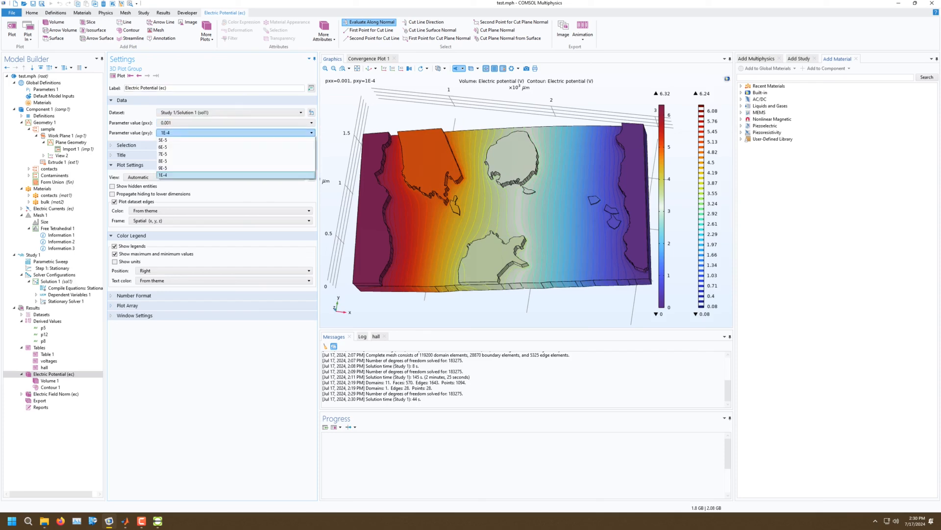
left_click(196, 140)
left_click(118, 76)
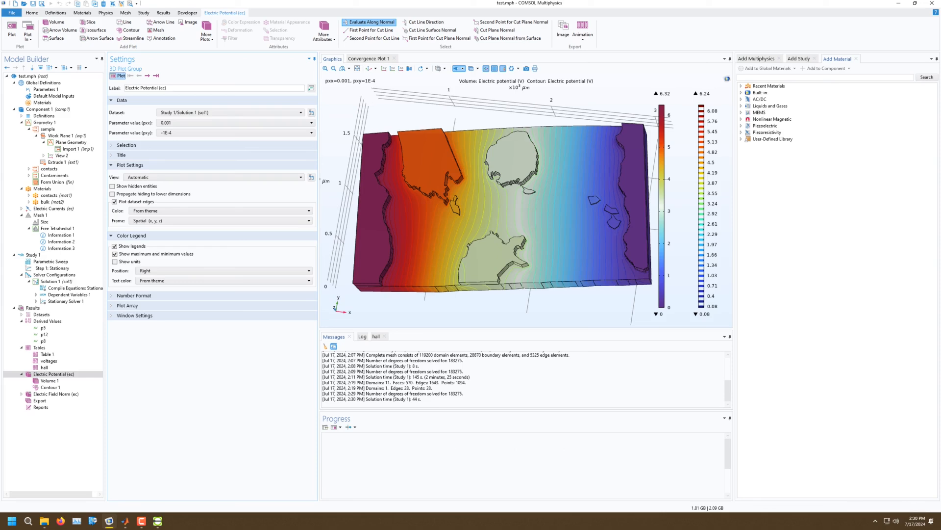
left_click(236, 132)
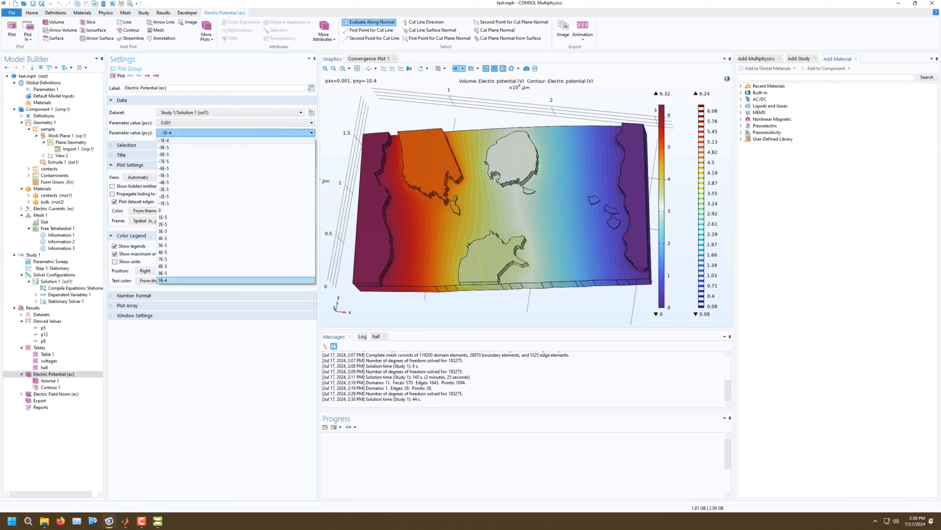
left_click(196, 280)
left_click(118, 76)
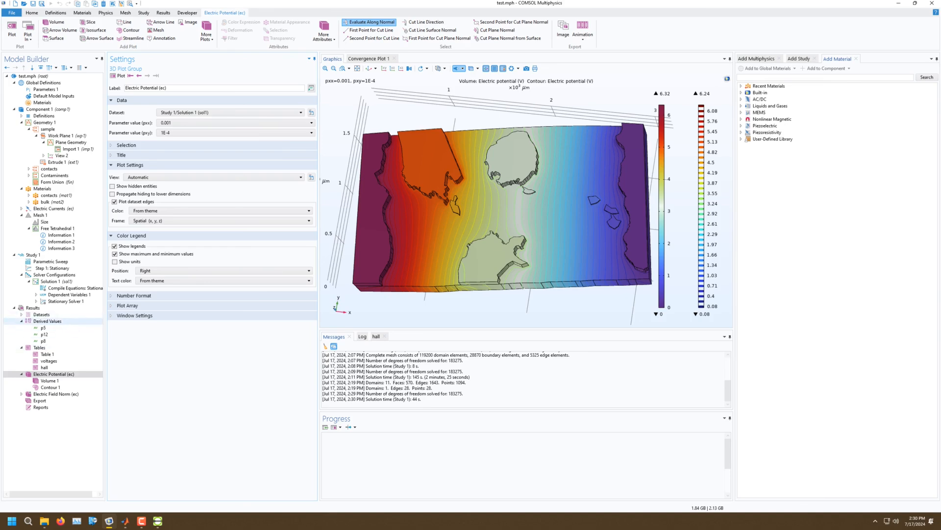
Step: Clear and re-evaluate all derived values so the hall table is refilled from the new sweep
left_click(43, 327)
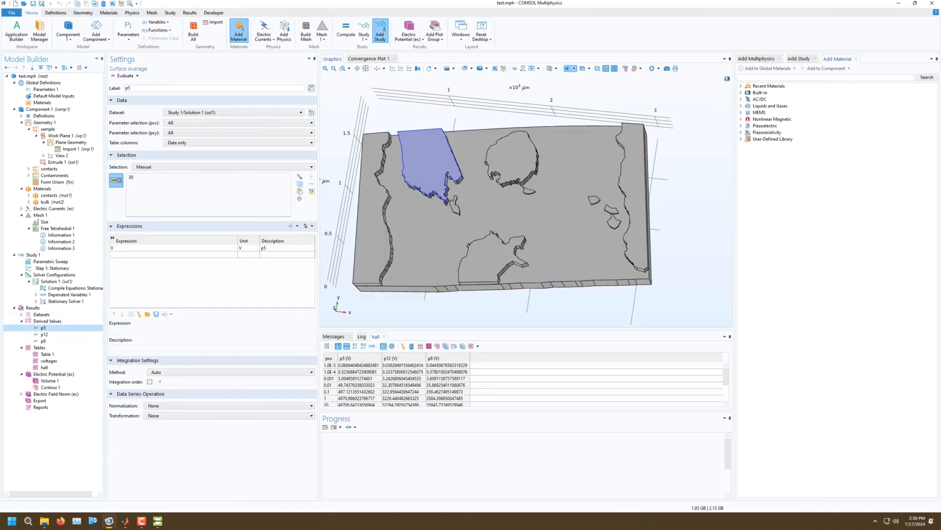
left_click(138, 76)
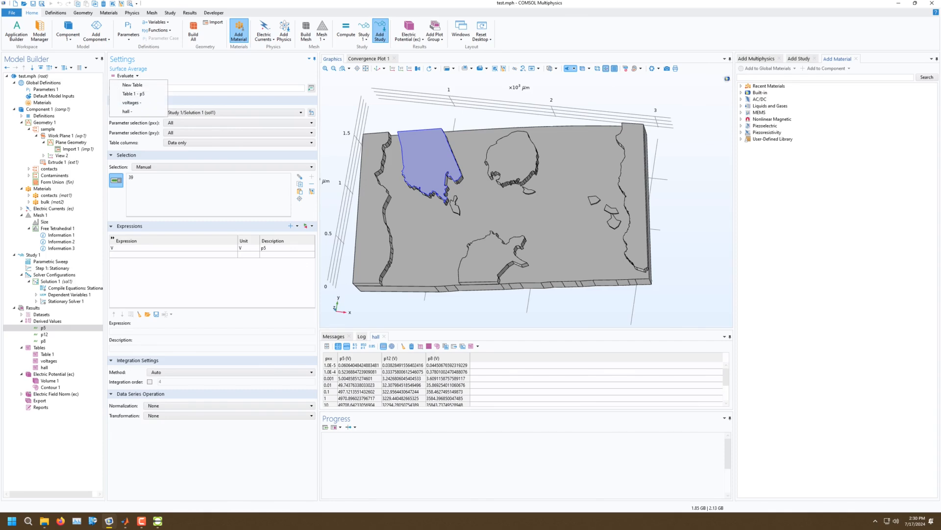
left_click(47, 321)
right_click(47, 321)
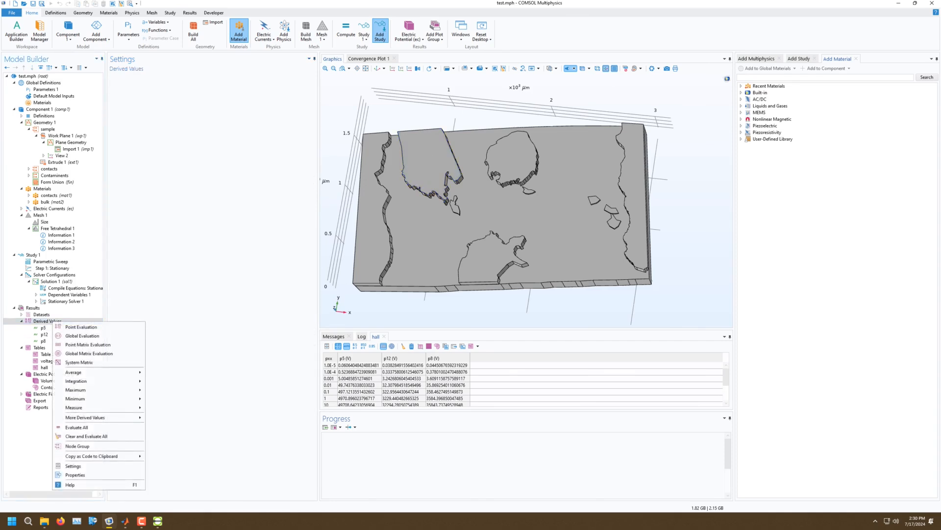
left_click(87, 436)
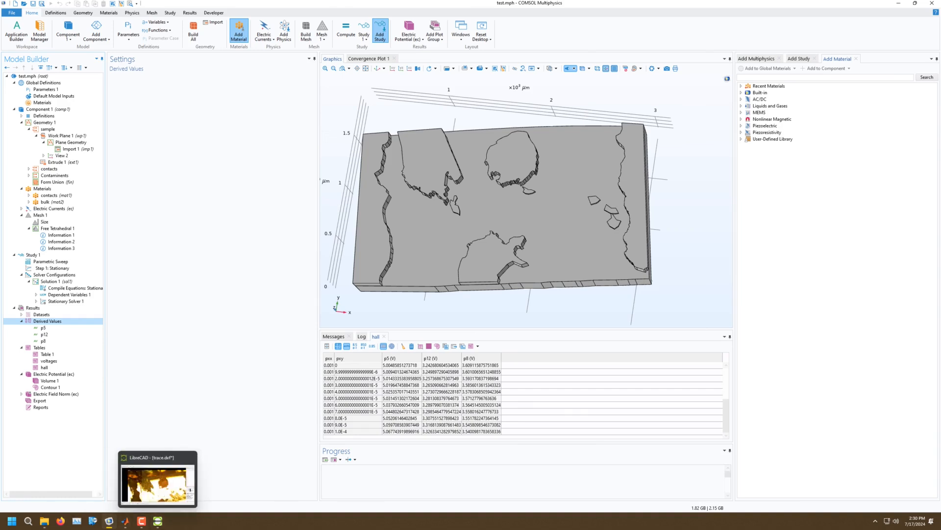
Step: Switch to MATLAB, replace the loglog line in grapher.m with an empty plot() call, and make readmatrix load hall.csv
mouse_move(125, 520)
left_click(100, 483)
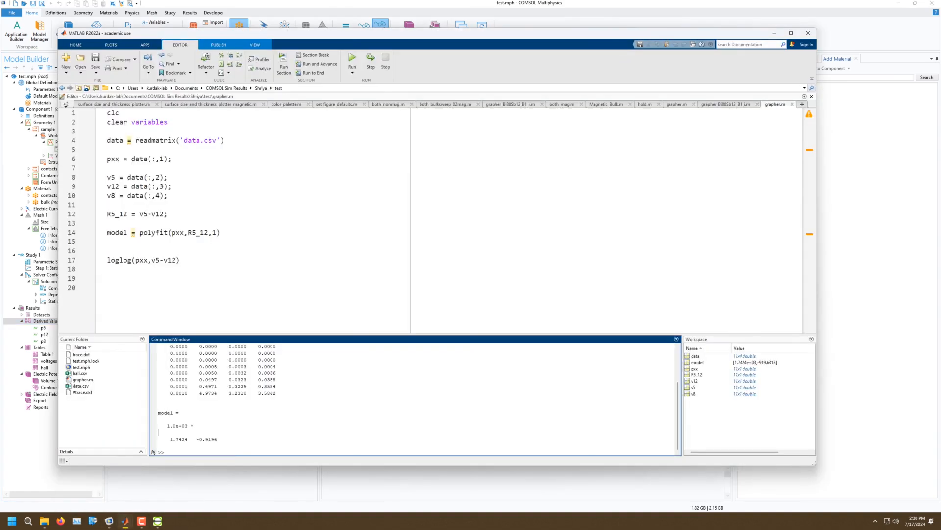
left_click(108, 269)
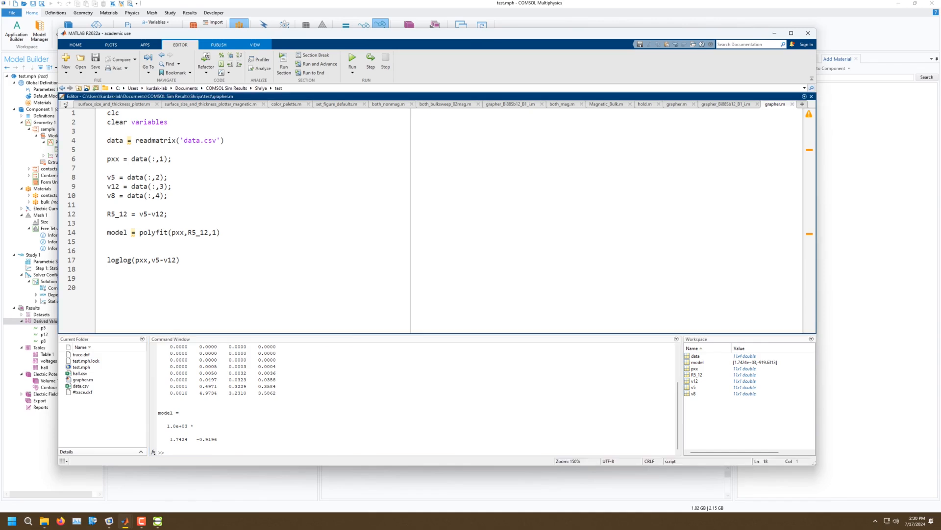
left_click_drag(180, 260, 108, 250)
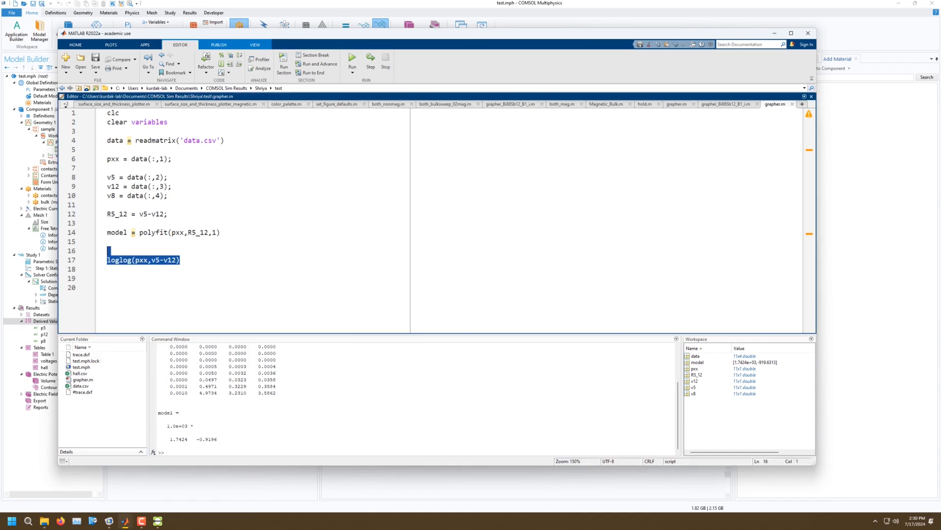
key("BackSpace")
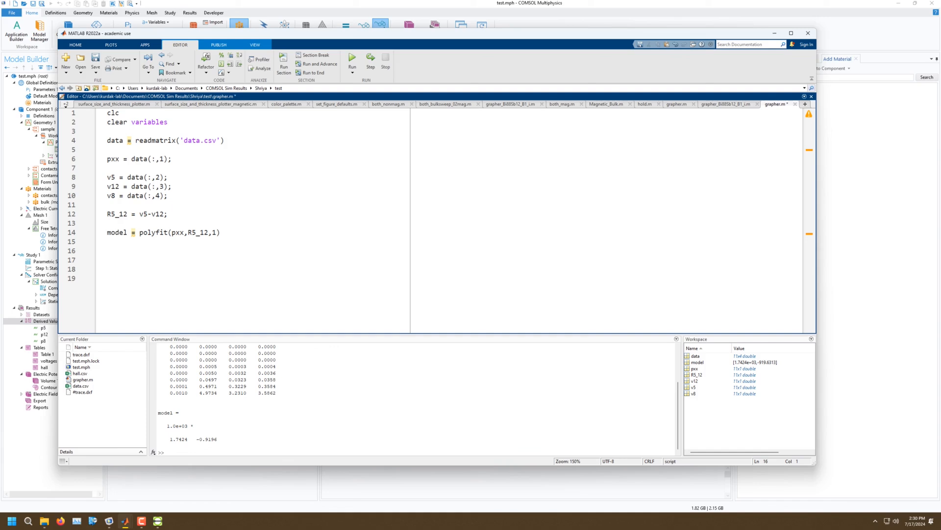
type("plot()")
left_click_drag(200, 140, 184, 141)
type("hall")
Step: Add the line pxy = data(:,2); below the pxx assignment in grapher.m
type("pxy")
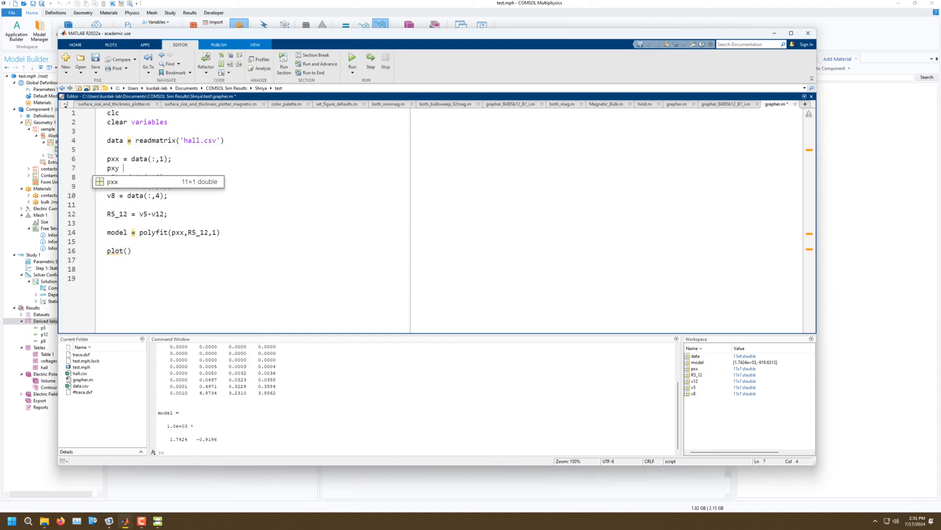
type(" = ")
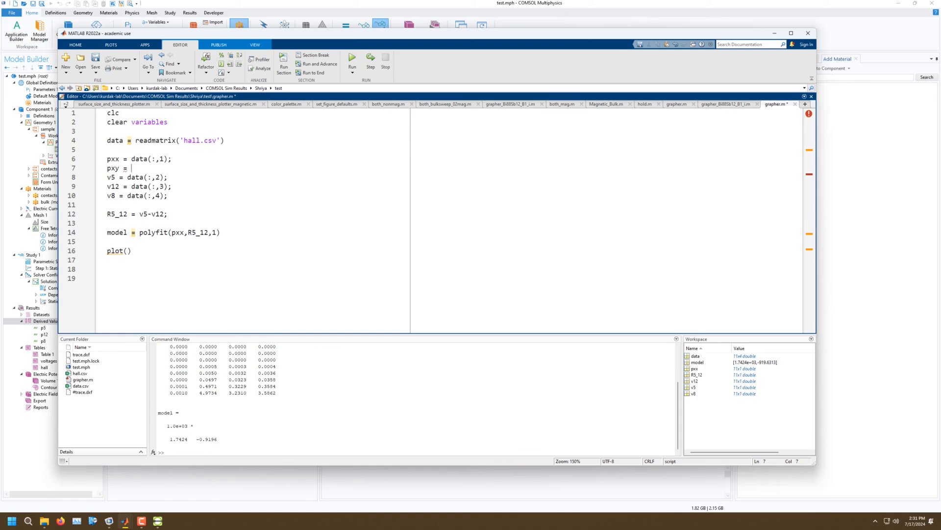
type("(data")
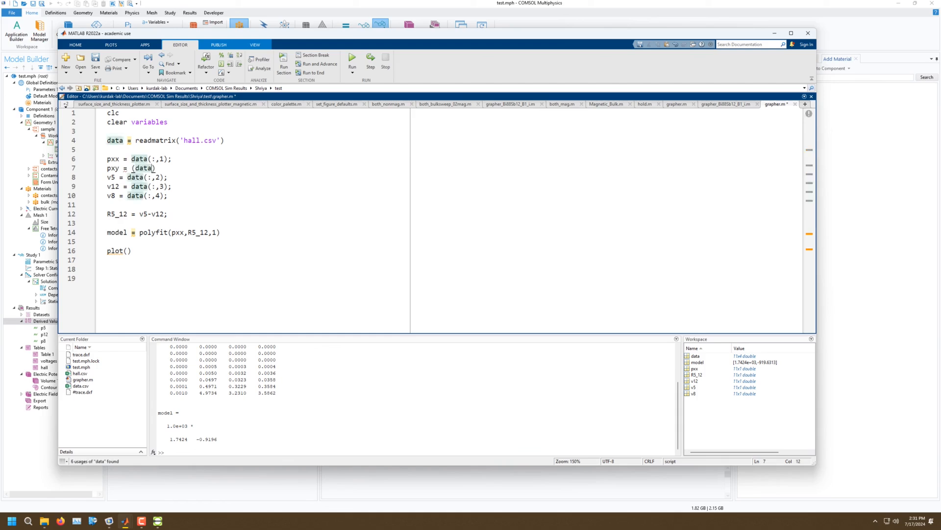
type(":,")
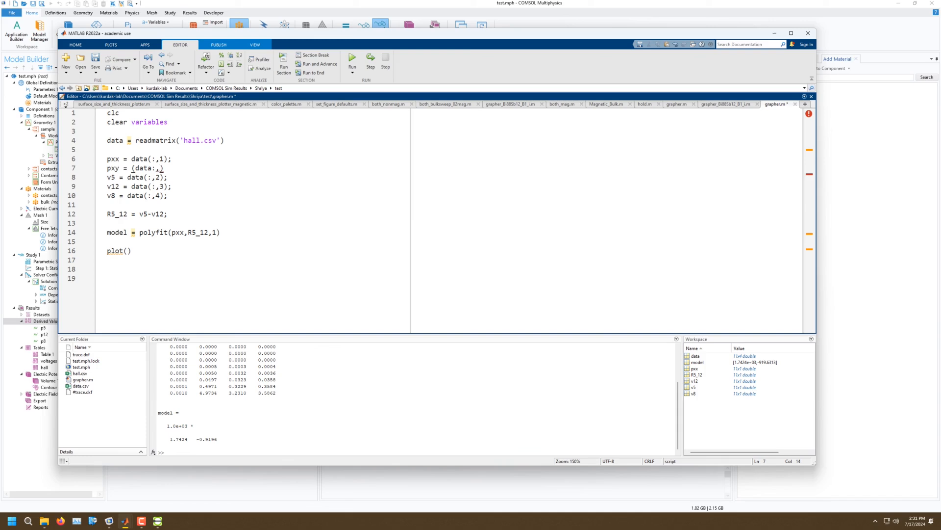
type("2")
key("BackSpace")
type("(")
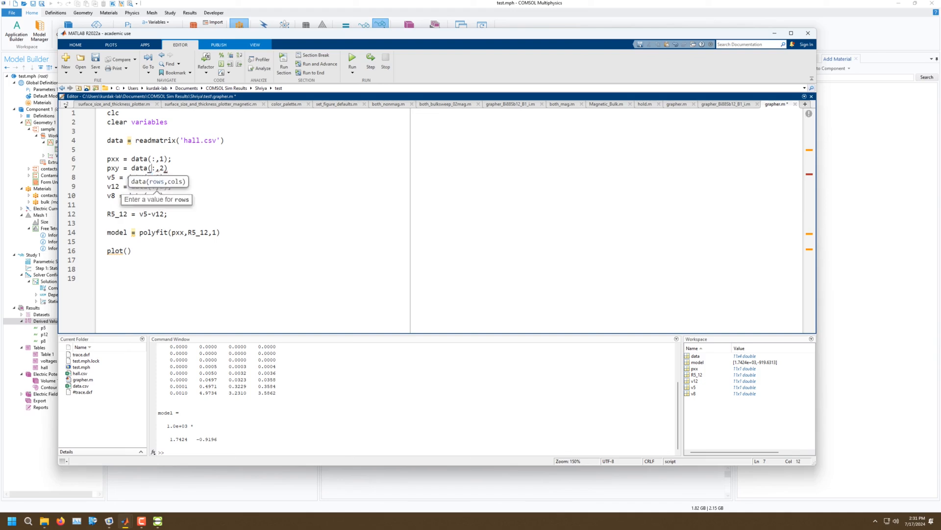
left_click(168, 169)
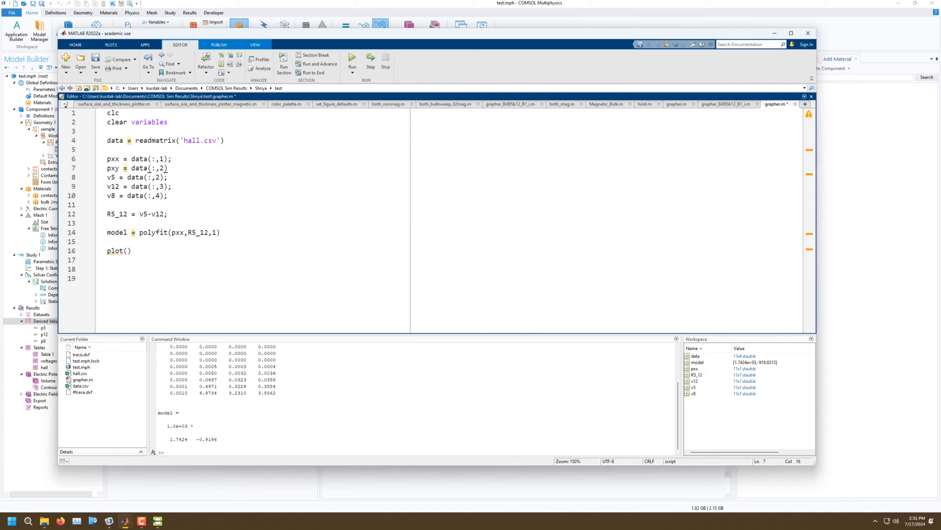
type(";")
Step: Point the v5, v12 and v8 assignments at data columns 3, 4 and 5
double_click(158, 177)
type("3")
double_click(162, 186)
type("4")
key("Down")
double_click(158, 196)
type("5")
Step: Change the resistance definition to R5_8 = v5-v8
left_click(168, 214)
mouse_move(131, 213)
left_mouse_down()
mouse_move(119, 214)
mouse_move(150, 214)
left_mouse_up()
left_click(116, 223)
type("88")
left_click(107, 205)
Step: Switch to COMSOL to check the hall table's column headers, and return to MATLAB
left_click(157, 521)
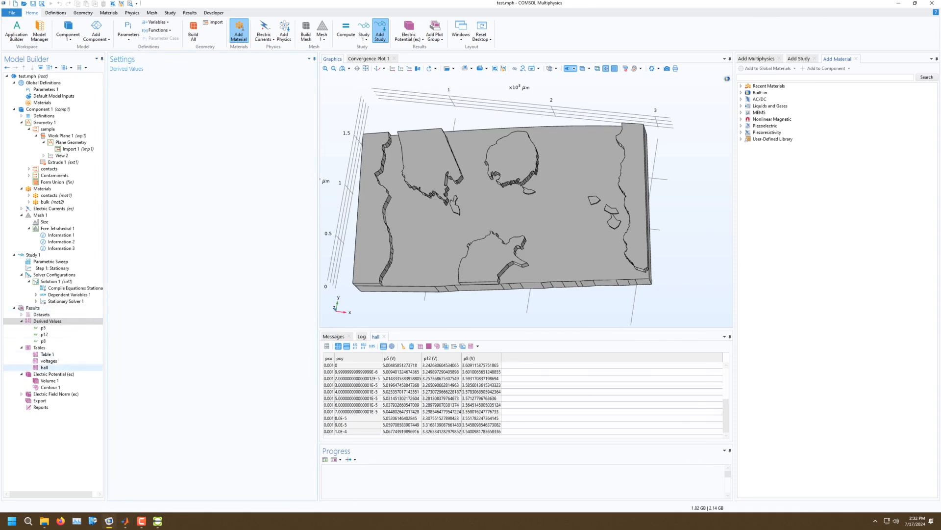
left_click(45, 367)
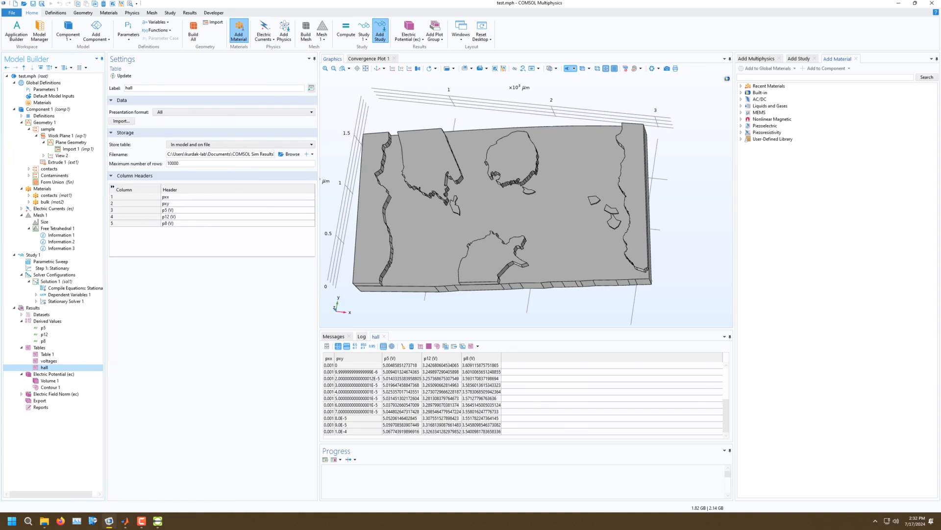
left_click(96, 483)
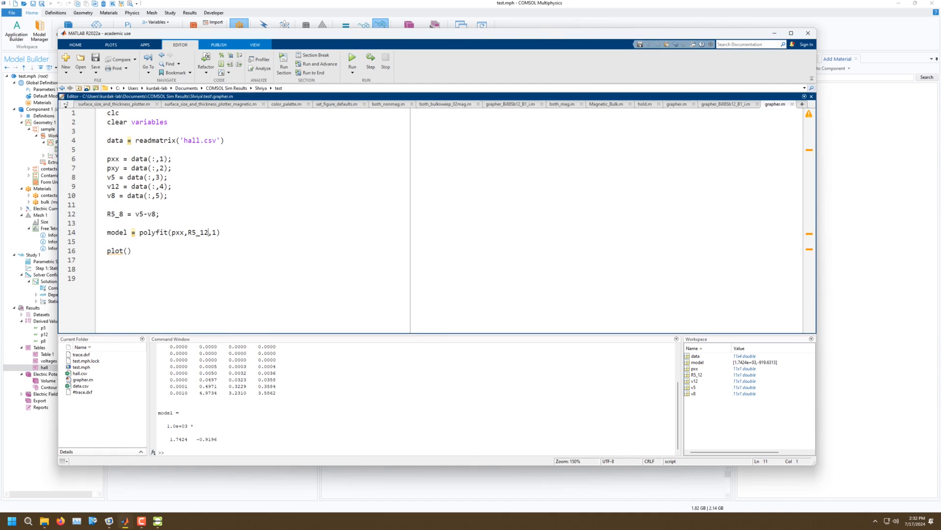
Step: Make the polyfit call use R5_8 as its y data
left_click_drag(209, 232, 191, 232)
left_click(210, 232)
key("BackSpace")
key("BackSpace")
type("8")
left_click(107, 223)
Step: Enter pxy as the plot call's x data and make the polyfit call use R8_12
left_click(127, 250)
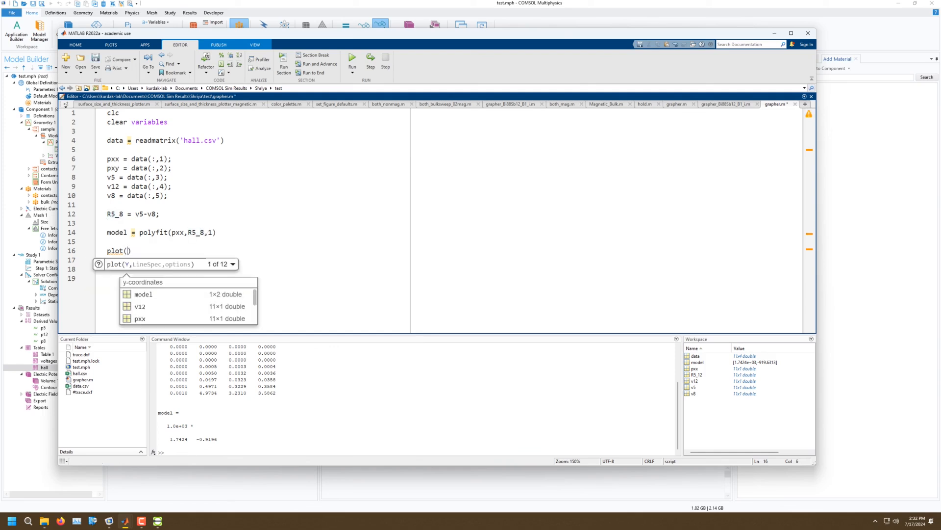
type("pxy,")
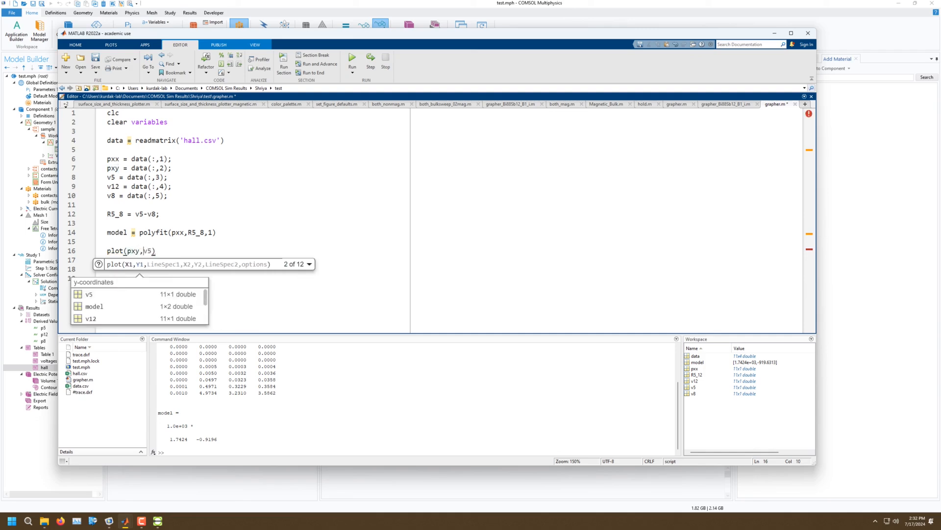
left_click(194, 232)
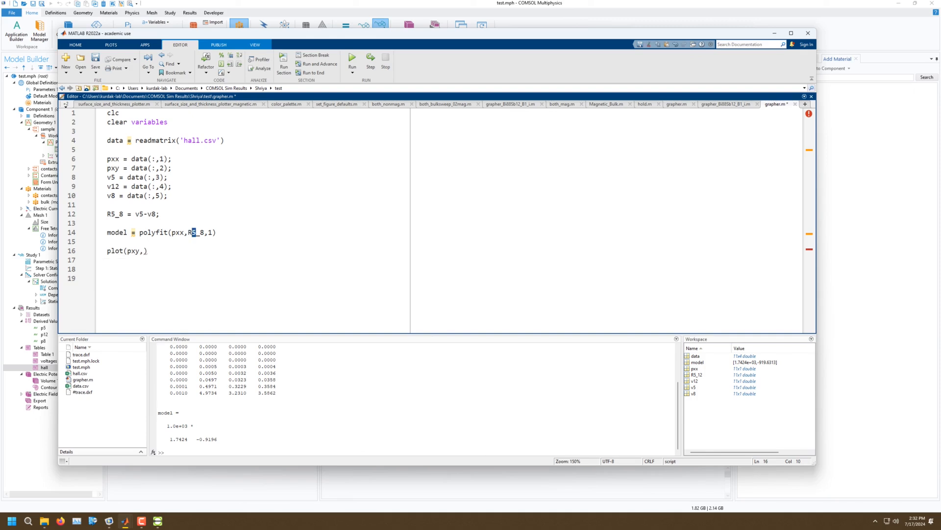
type("8")
key("Right")
key("Delete")
type("12")
Step: Redefine the resistance line as R8_12 = v8-v12
left_click_drag(115, 214, 111, 214)
type("8")
left_click_drag(119, 214, 140, 215)
type("12 = v8-v12")
key("Tab")
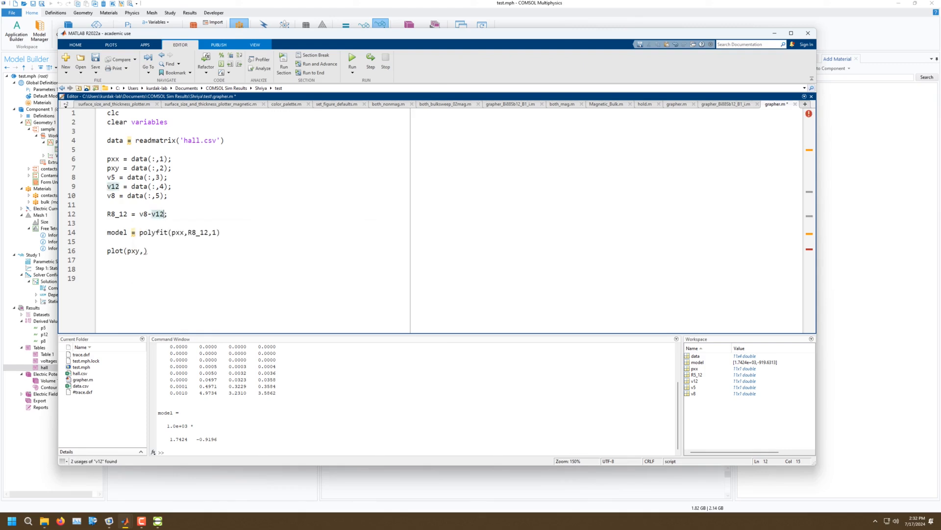
Step: Complete the plot call as plot(pxy,R8_12)
left_click(108, 205)
type("R8_12")
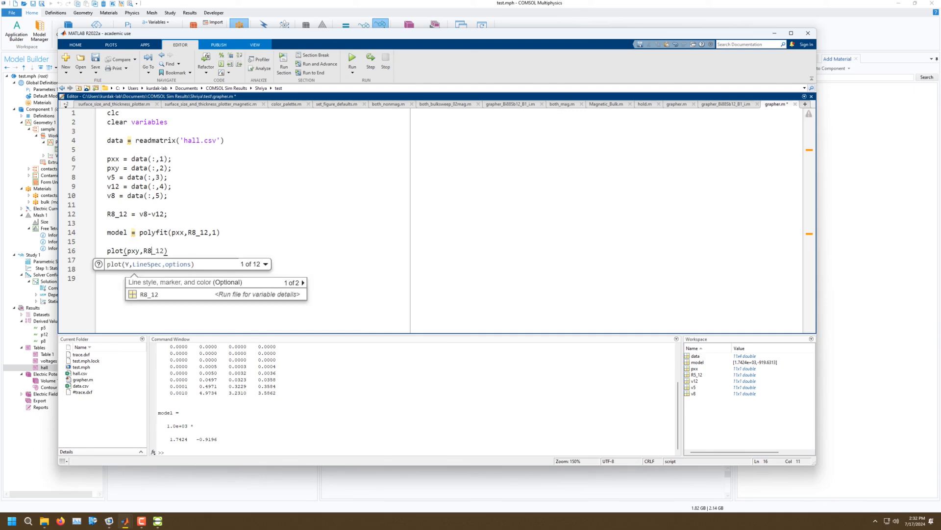
key("Tab")
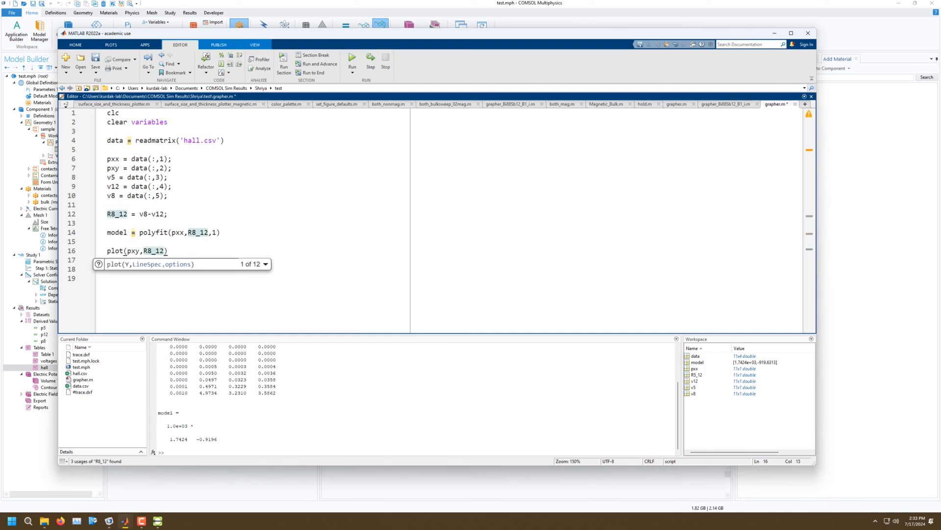
left_click(108, 241)
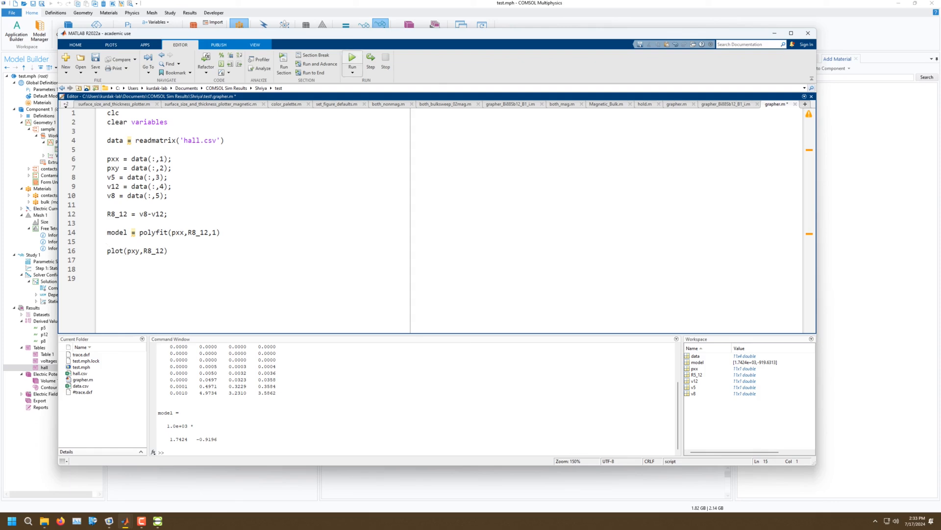
Step: Run grapher.m and bring Figure 1 in front of the editor to inspect the R8_12 curve
left_click(352, 60)
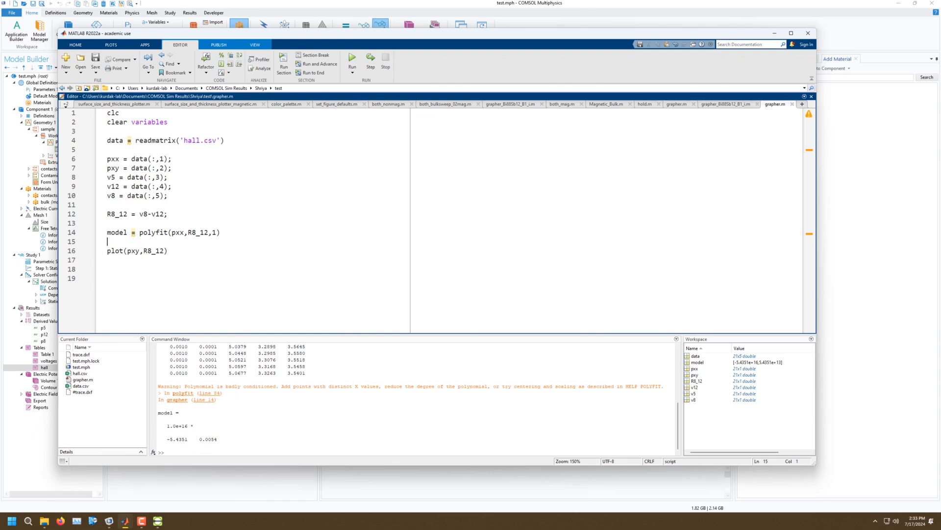
mouse_move(125, 521)
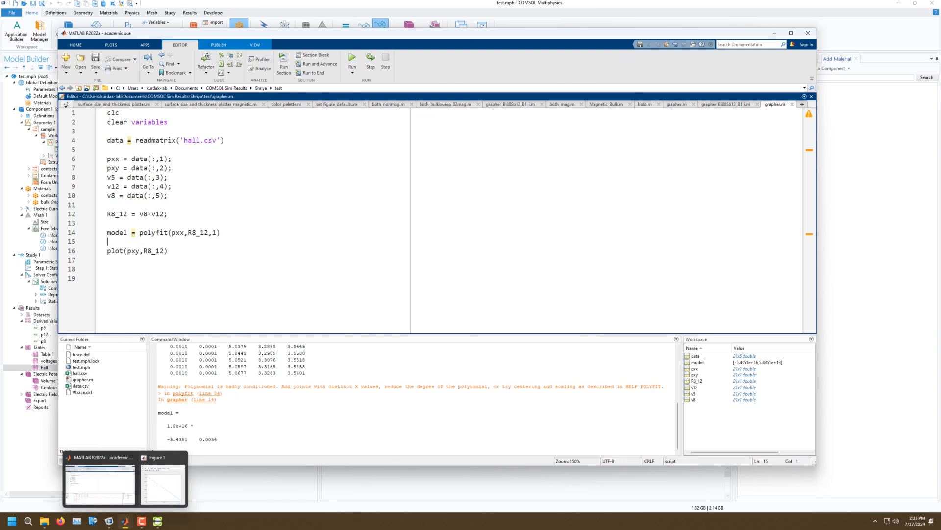
left_click(169, 478)
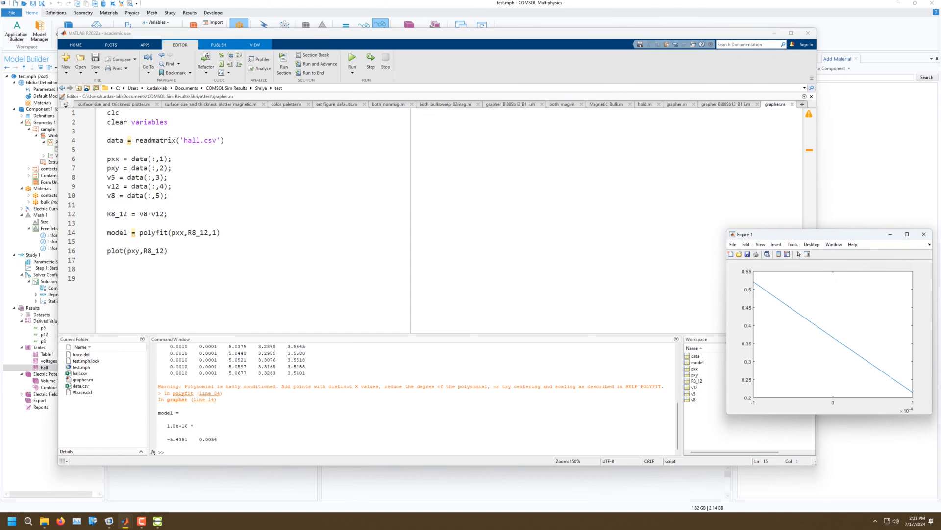
left_click_drag(809, 234, 517, 68)
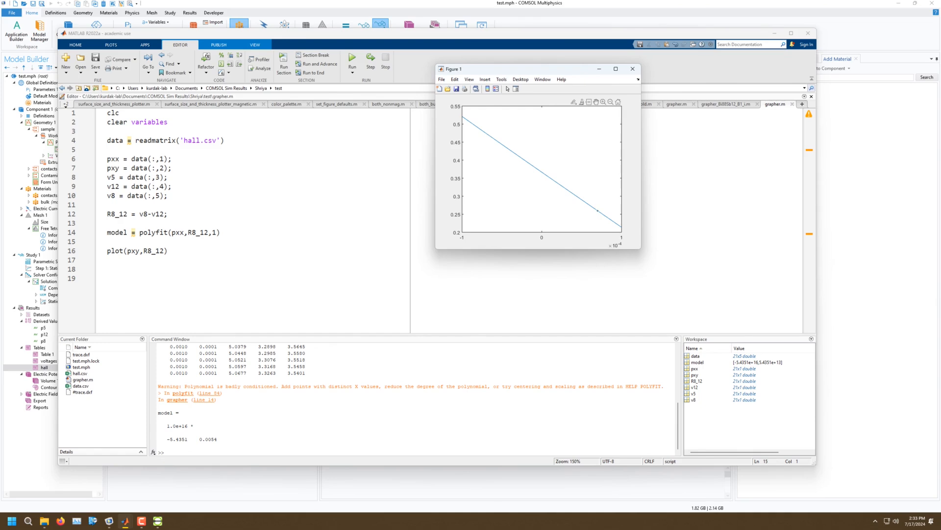
mouse_move(606, 216)
Step: Replace pxx with pxy in the polyfit call and rerun the script
left_click(175, 232)
left_click_drag(175, 233, 185, 232)
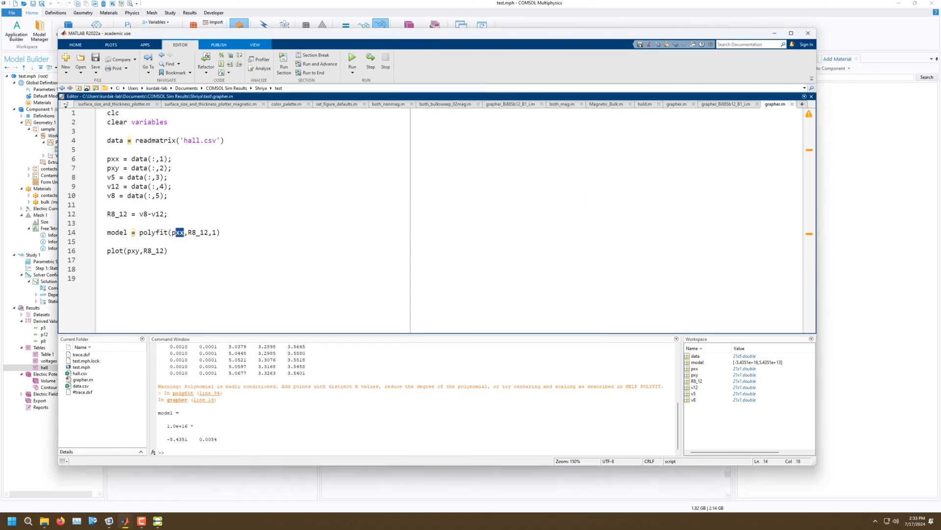
left_click(181, 232)
type("y")
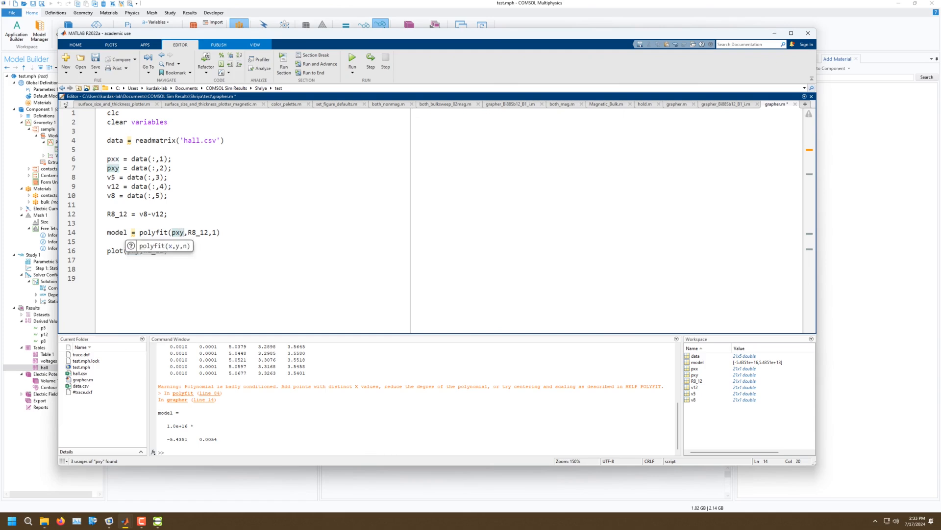
key("F5")
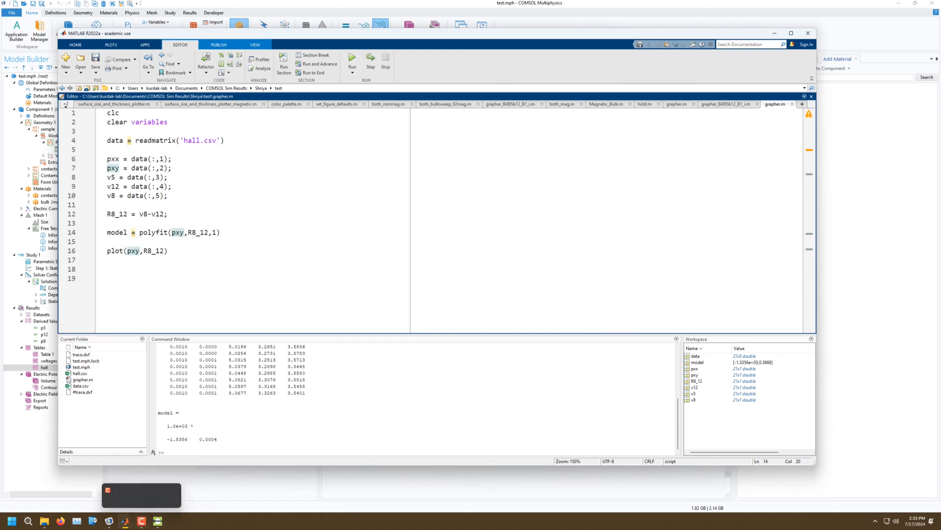
Step: Reopen Figure 1 and move it clear of the script to view it alongside the fit output
mouse_move(126, 520)
left_click(159, 486)
left_click_drag(530, 69, 784, 306)
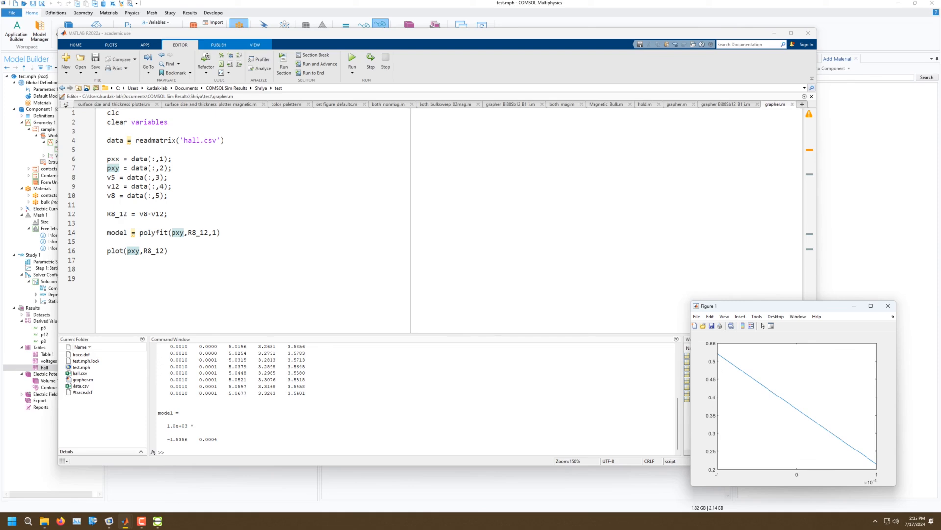
Step: Switch to COMSOL, examine the contacts on the sample geometry, and show the Electric Potential (ec) plot
key("alt+Tab")
left_click_drag(527, 206, 481, 228)
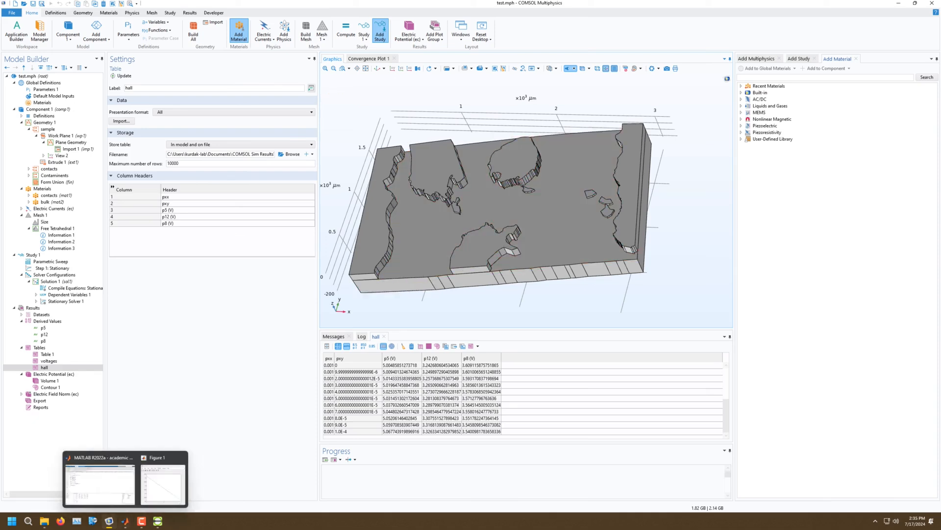
mouse_move(109, 520)
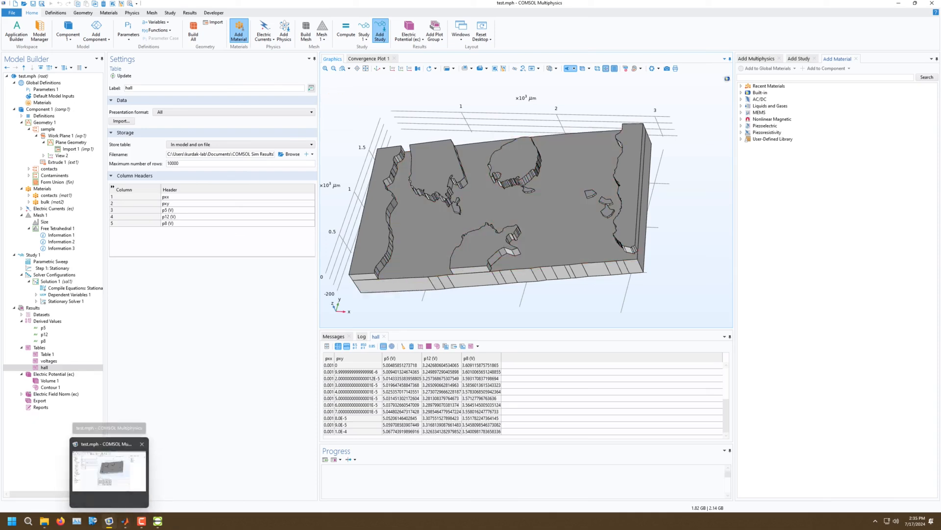
left_click_drag(539, 215, 564, 248)
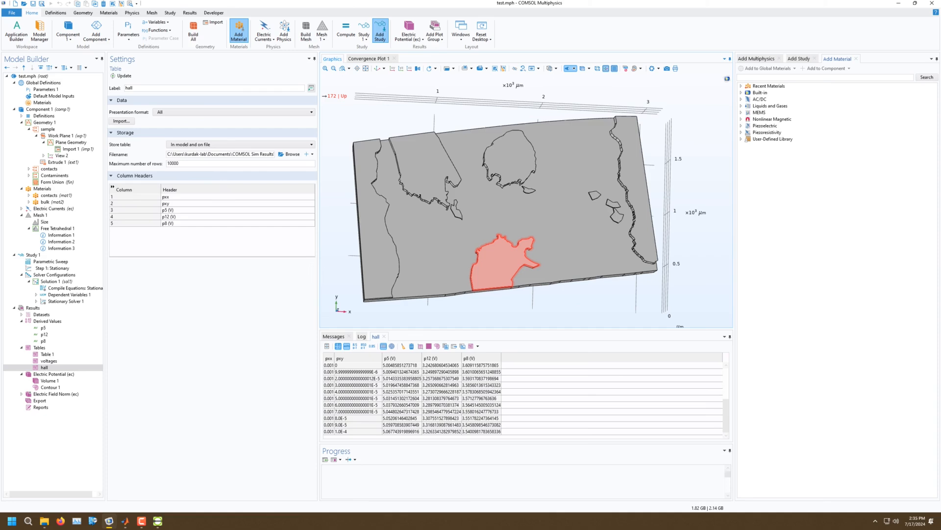
left_click_drag(532, 267, 454, 254)
left_click(54, 374)
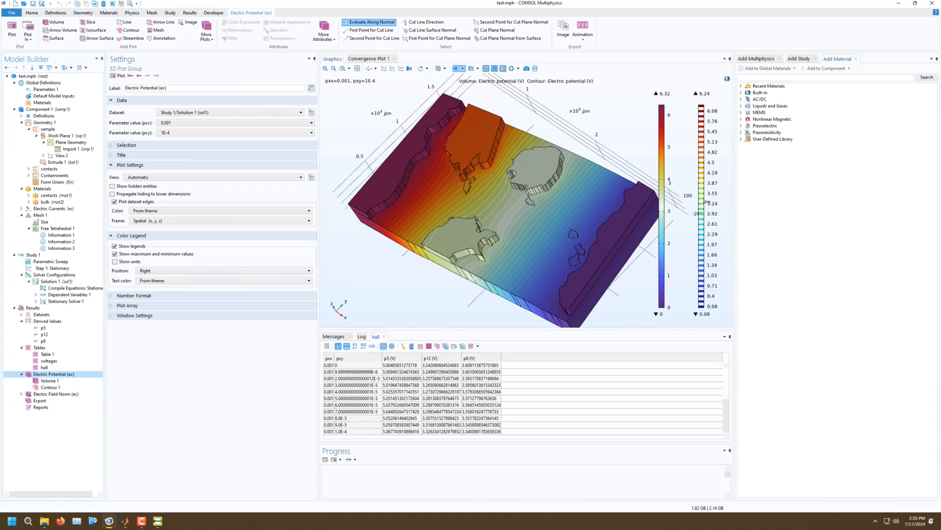
Step: Add a 3D plot group to Results containing a Volume plot of V, and plot it
right_click(45, 307)
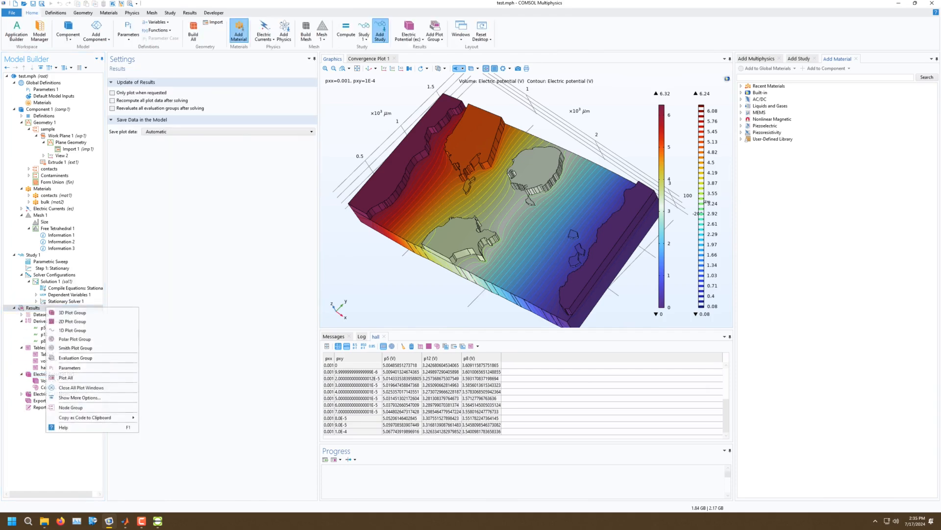
left_click(72, 313)
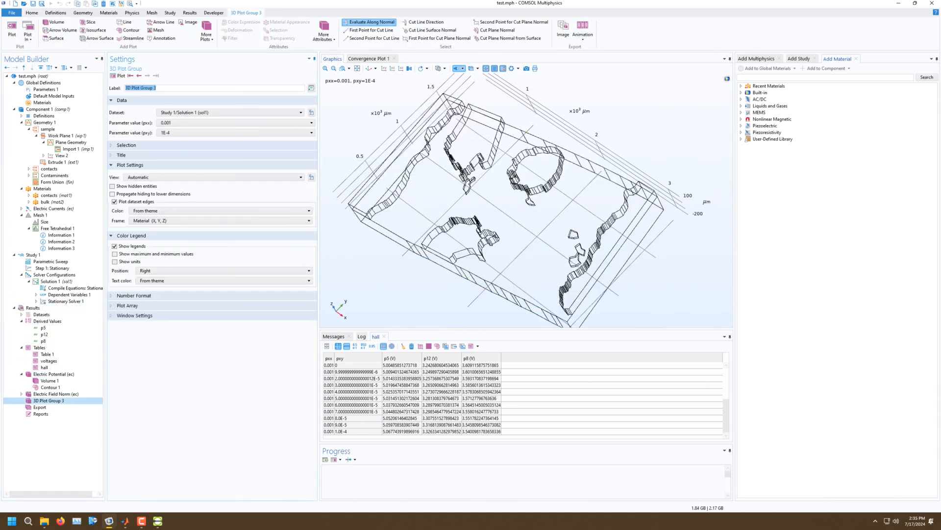
right_click(47, 400)
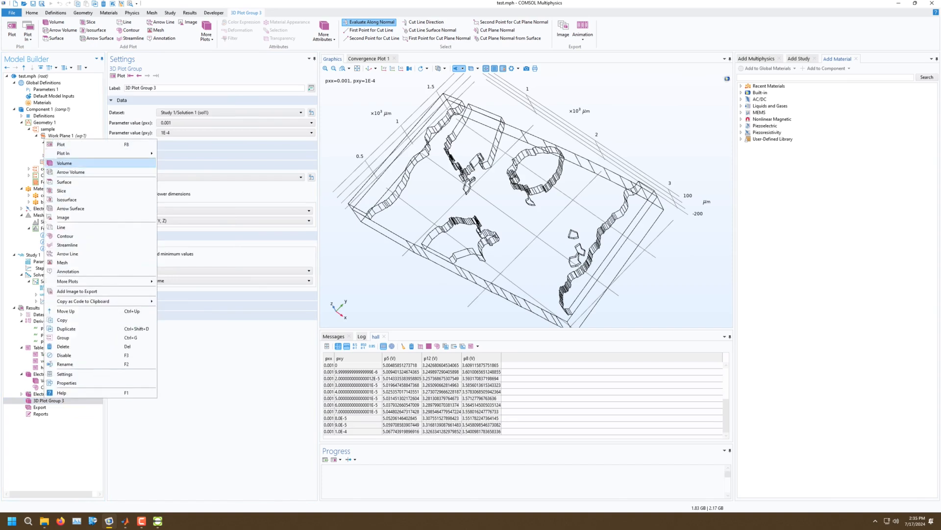
left_click(64, 163)
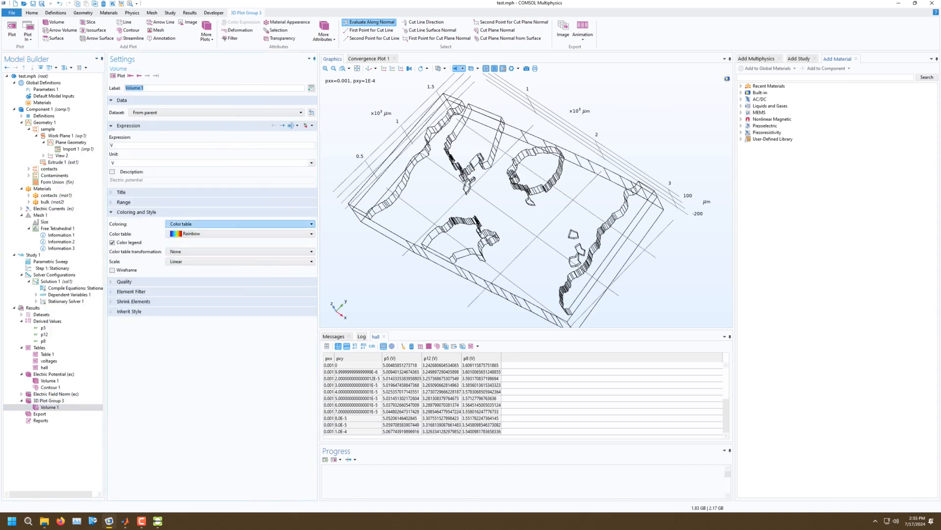
left_click(117, 75)
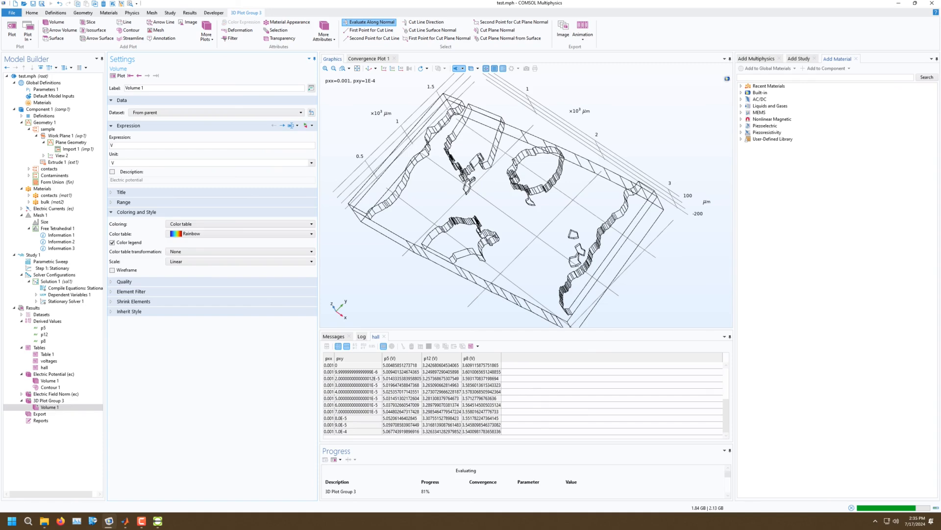
left_click_drag(490, 210, 512, 202)
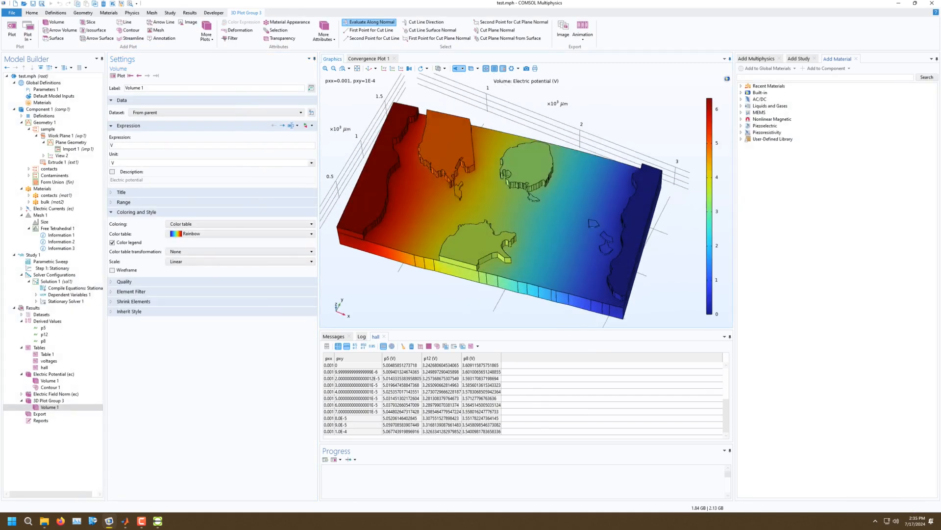
Step: Set the new volume plot's color table to TrafficFlow and view the result from the side
left_click(240, 234)
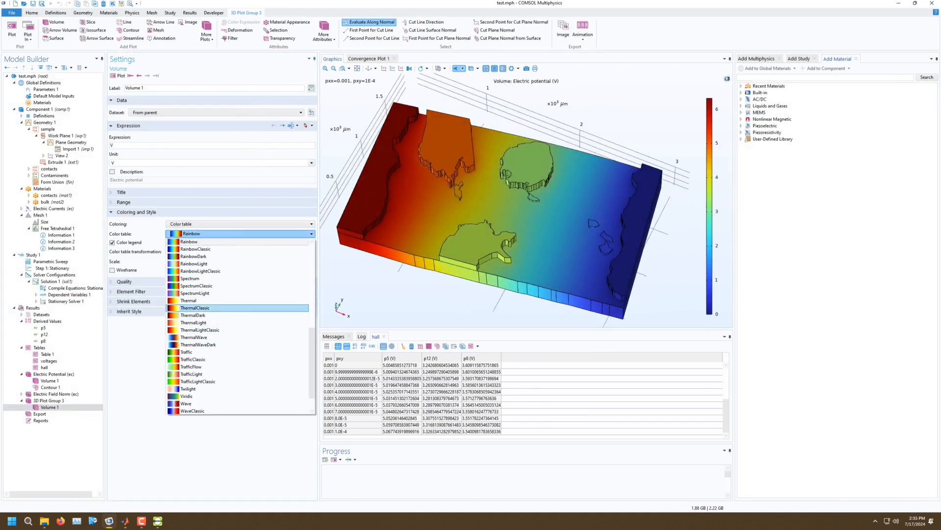
left_click(196, 366)
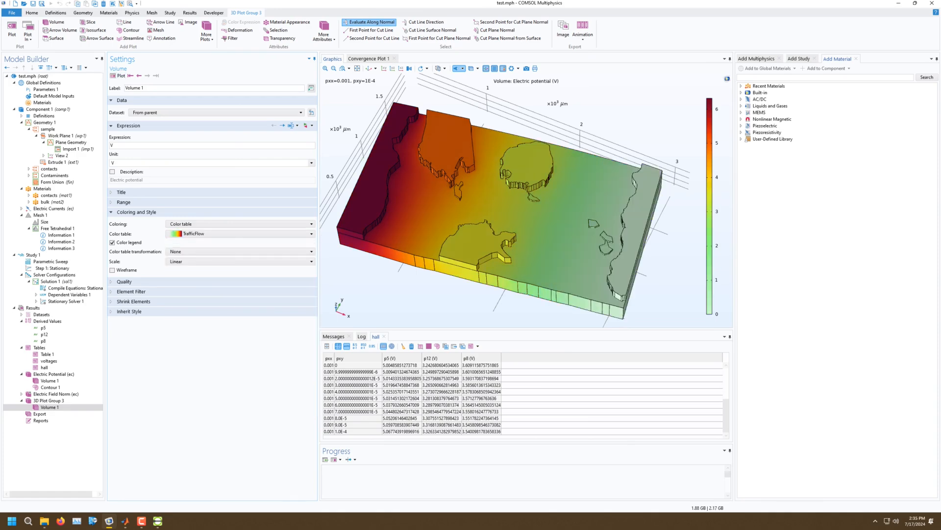
left_click_drag(515, 215, 517, 169)
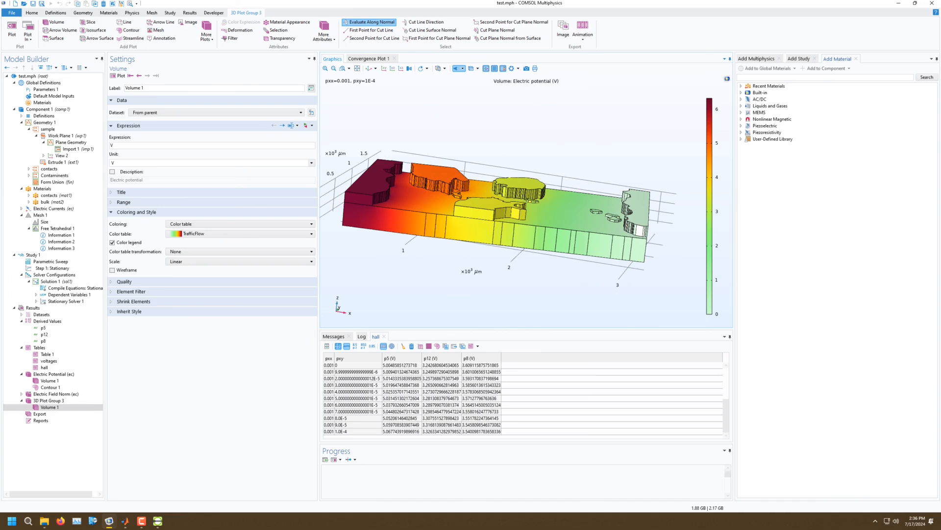